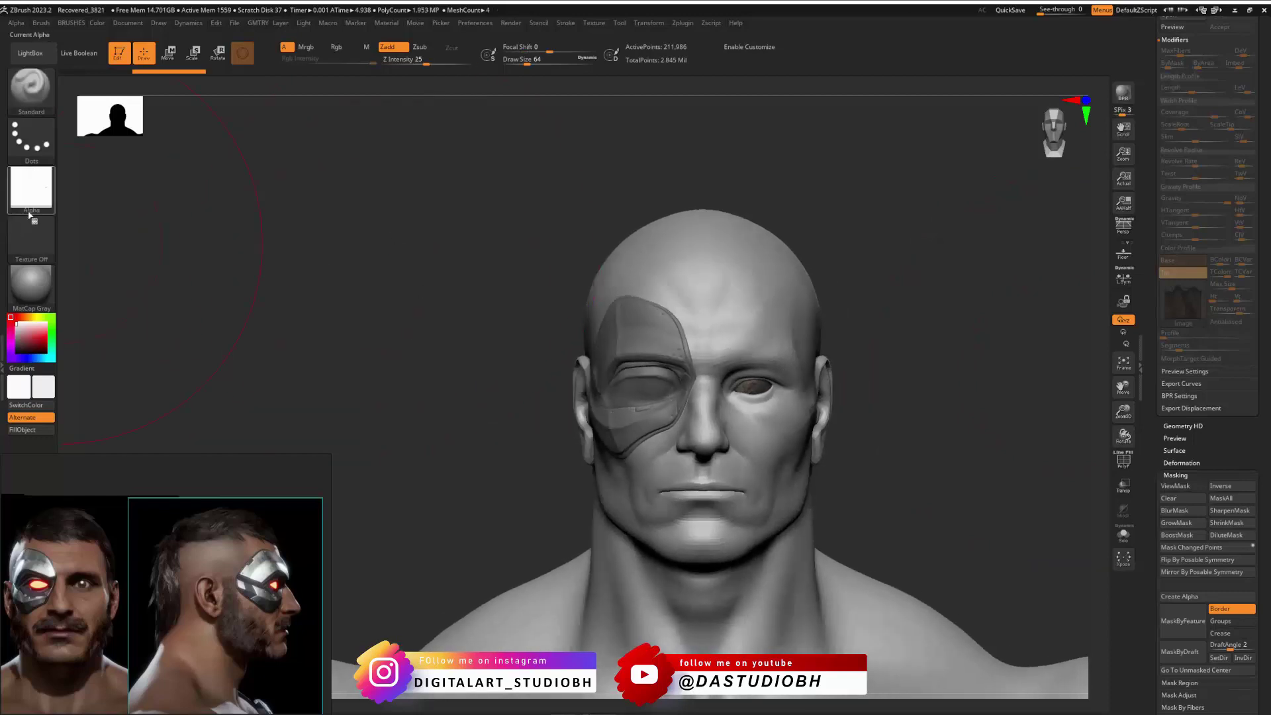
Step: Mask the scalp hair region of the head with Mask By Alpha using the "head hair alpha 2" alpha
{"action": "left_click", "coordinate": [31, 189]}
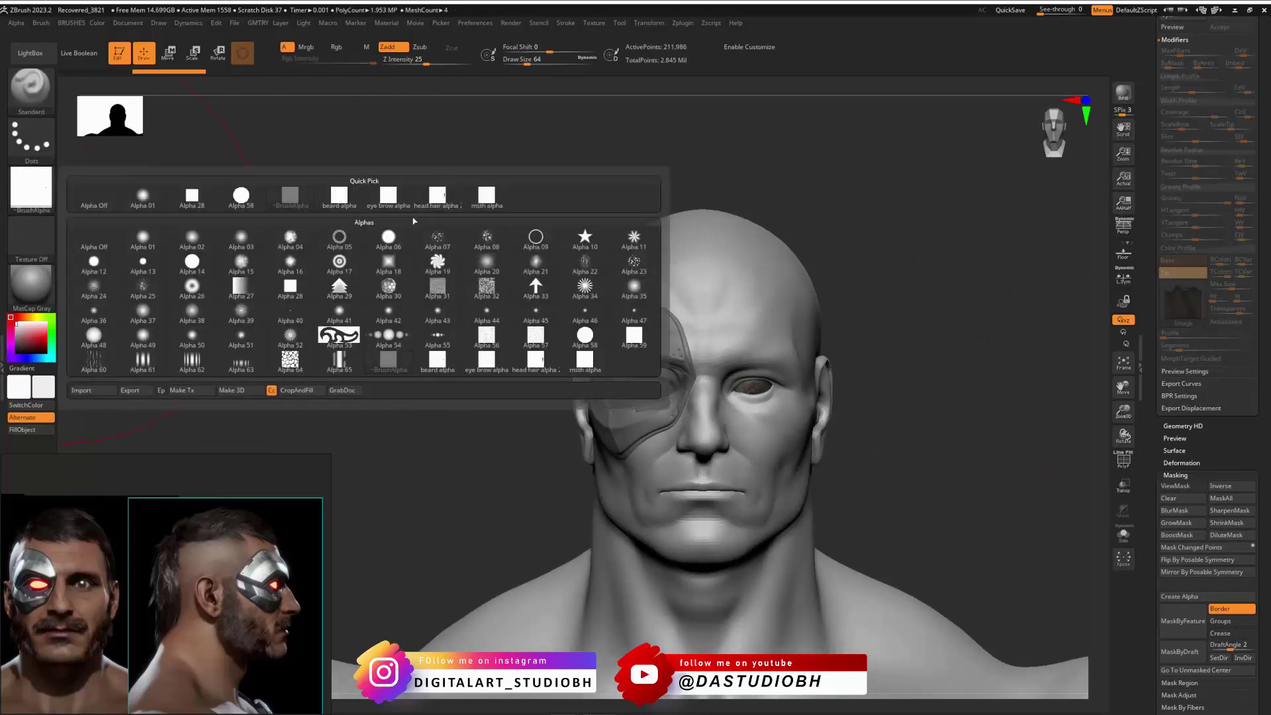
{"action": "left_click", "coordinate": [438, 195]}
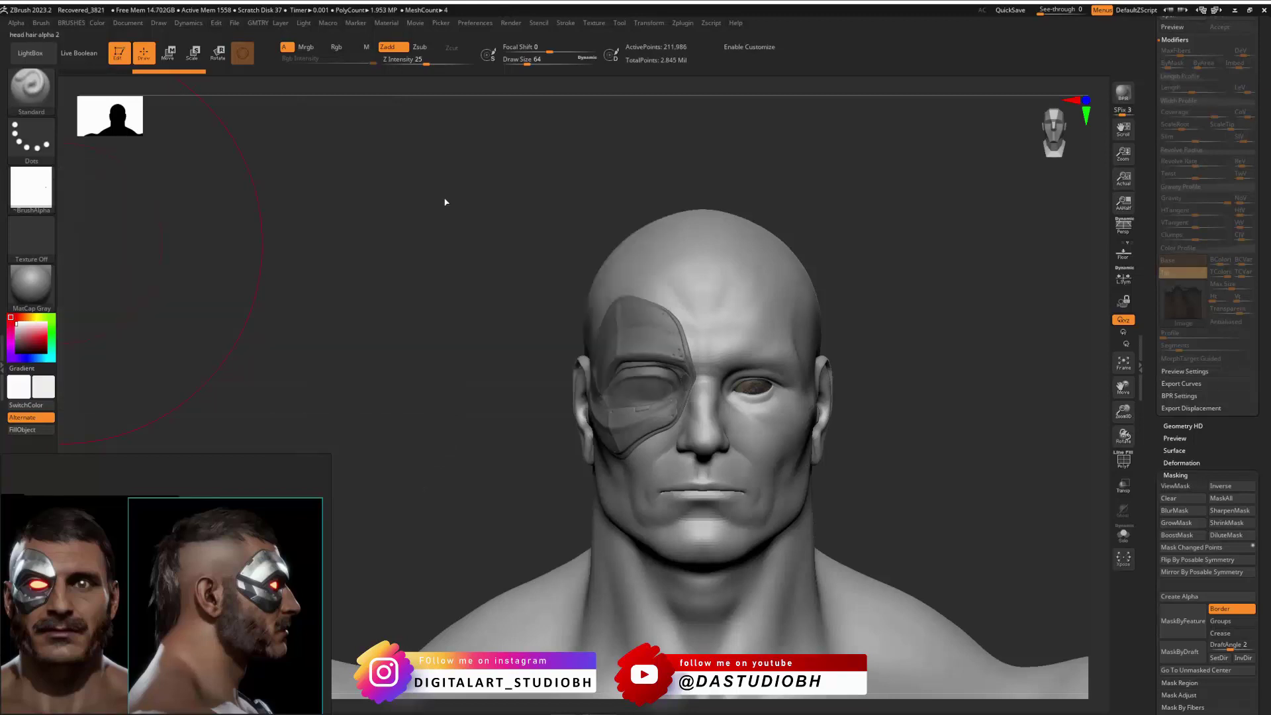
{"action": "mouse_move", "coordinate": [911, 295]}
{"action": "left_mouse_down"}
{"action": "mouse_move", "coordinate": [871, 275]}
{"action": "mouse_move", "coordinate": [937, 339]}
{"action": "mouse_move", "coordinate": [962, 276]}
{"action": "left_mouse_up"}
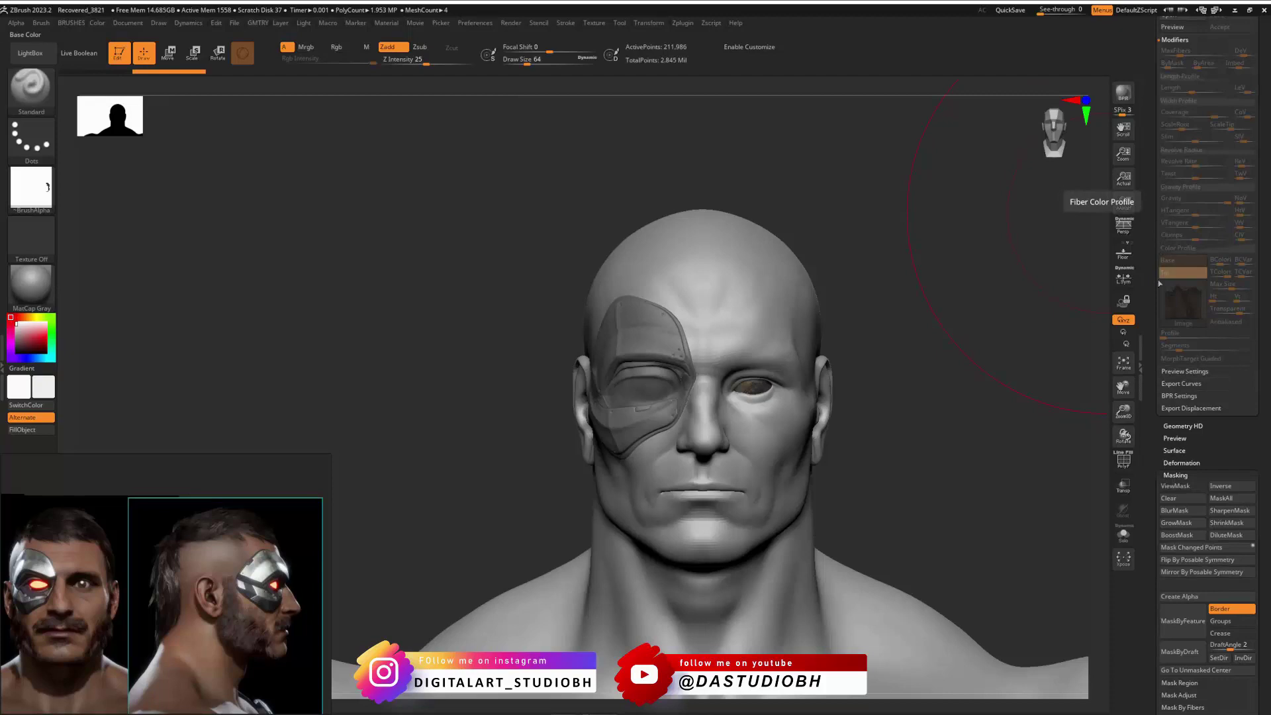
{"action": "scroll", "coordinate": [1156, 394], "scroll_direction": "up", "scroll_amount": 2}
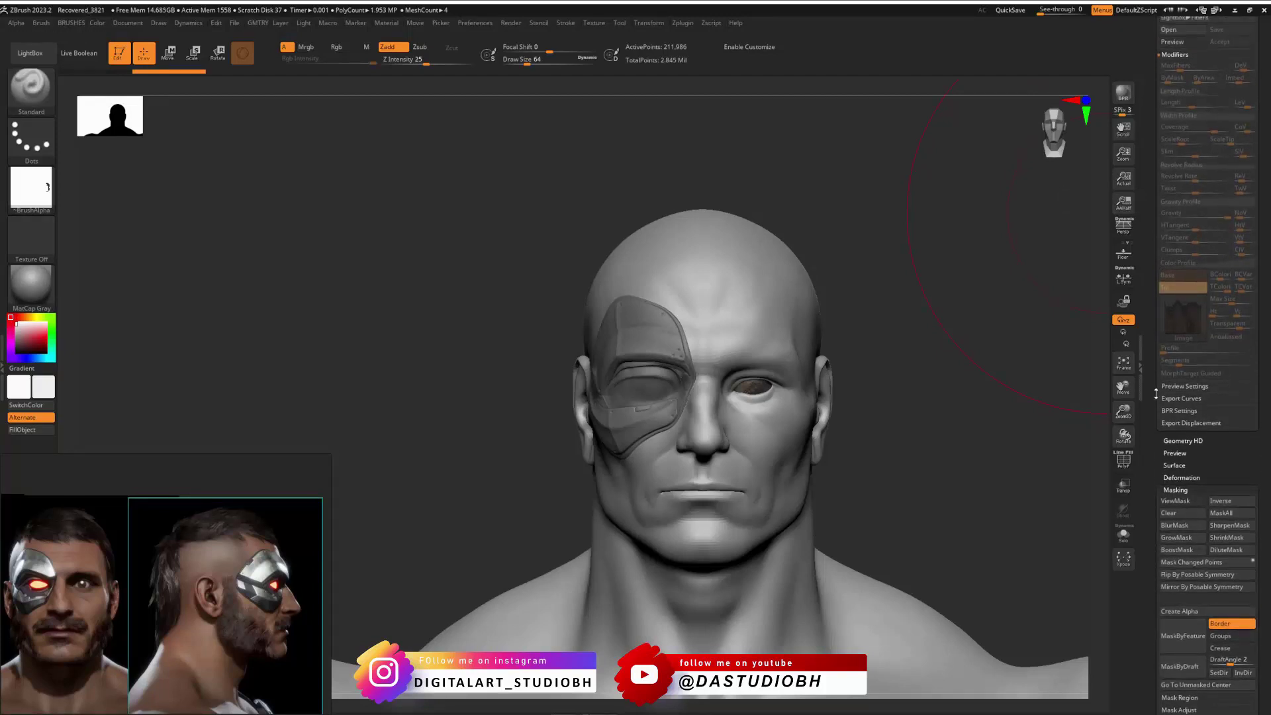
{"action": "scroll", "coordinate": [1156, 394], "scroll_direction": "up", "scroll_amount": 5}
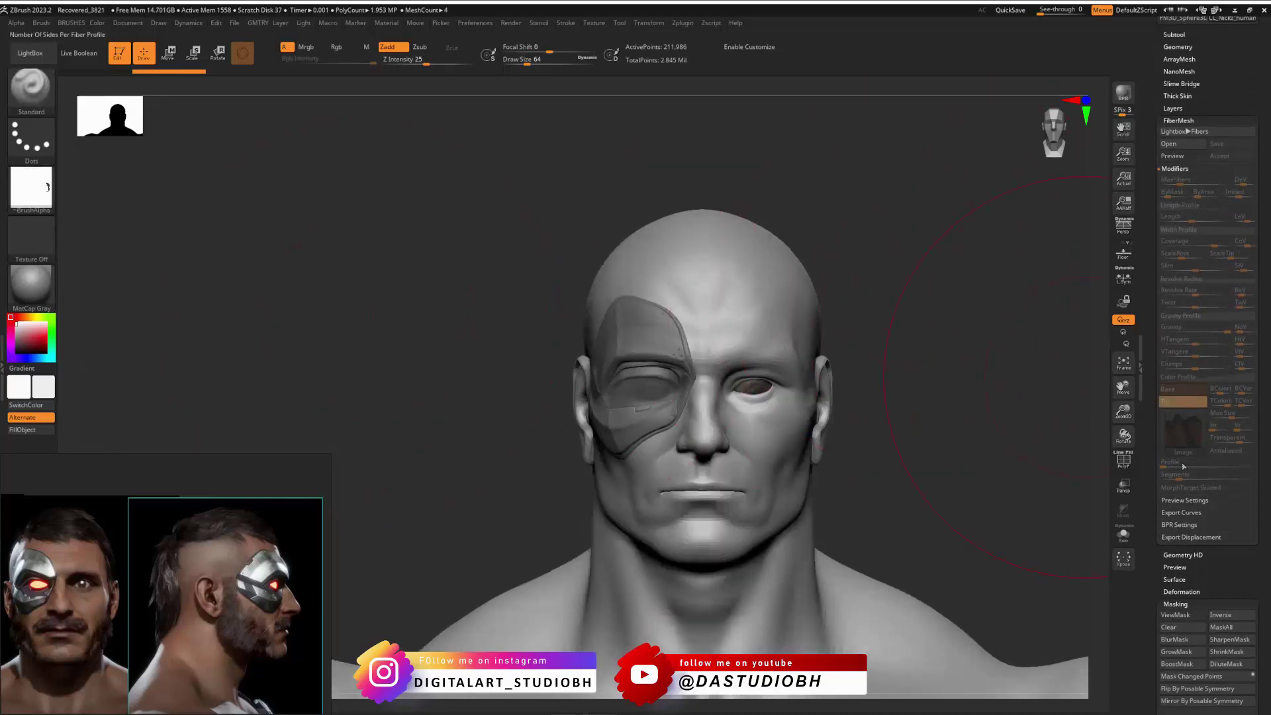
{"action": "scroll", "coordinate": [1184, 235], "scroll_direction": "down", "scroll_amount": 5}
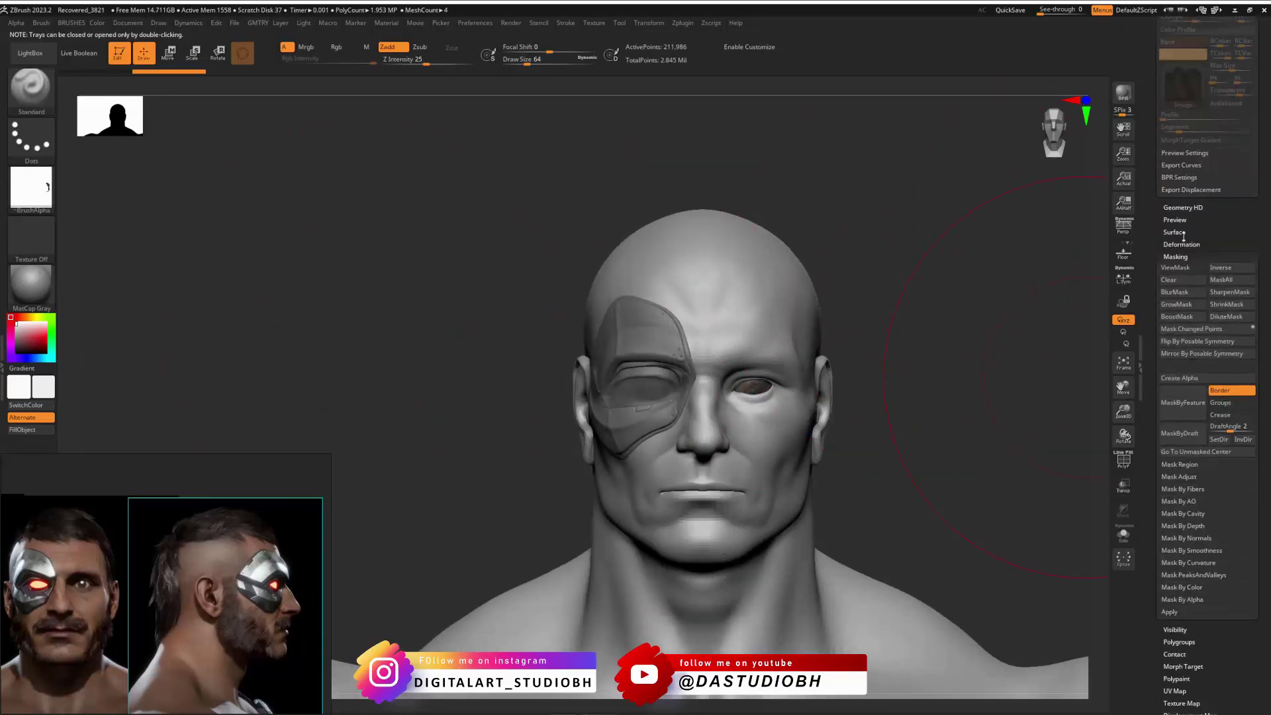
{"action": "left_click", "coordinate": [1190, 599], "text": "shift"}
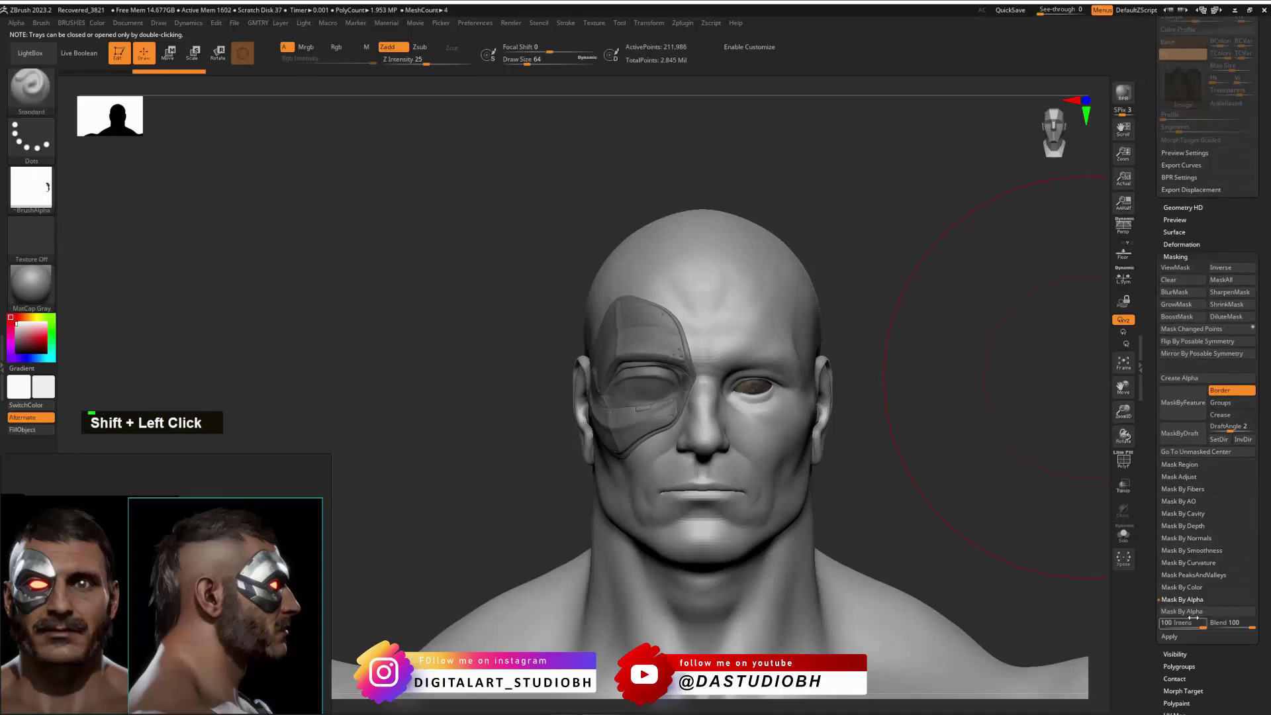
{"action": "left_click", "coordinate": [1182, 611]}
{"action": "left_click_drag", "start_coordinate": [913, 318], "coordinate": [1032, 273], "text": "shift"}
Step: Preview FiberMesh hair on the masked scalp and reduce MaxFibers to about 0.33
{"action": "scroll", "coordinate": [1178, 133], "scroll_direction": "up", "scroll_amount": 5}
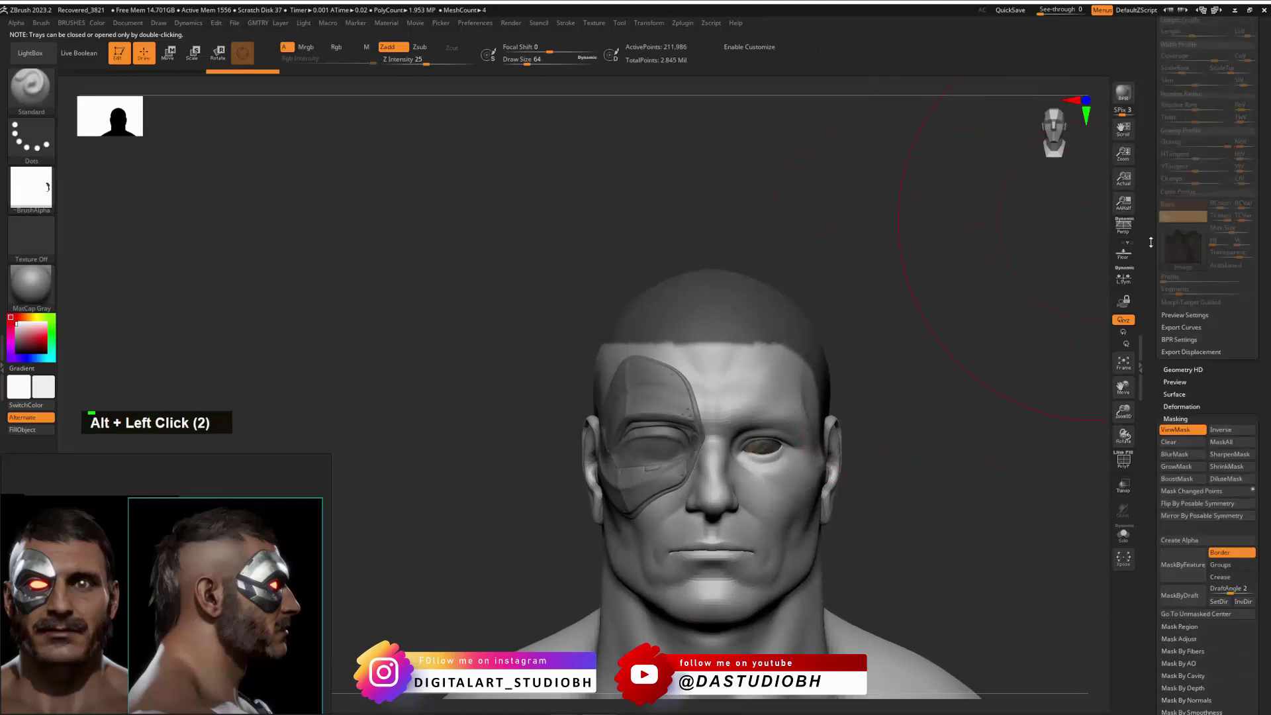
{"action": "left_click", "coordinate": [1183, 111]}
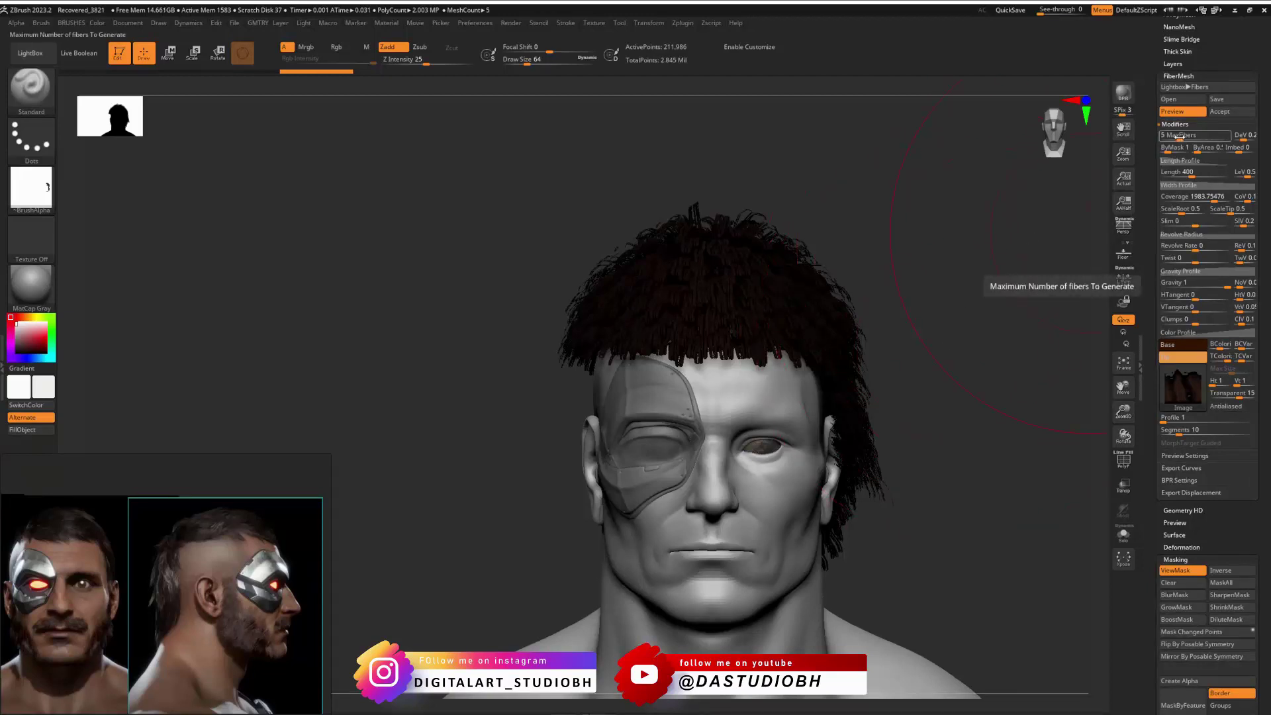
{"action": "left_click_drag", "start_coordinate": [1179, 135], "coordinate": [1169, 137]}
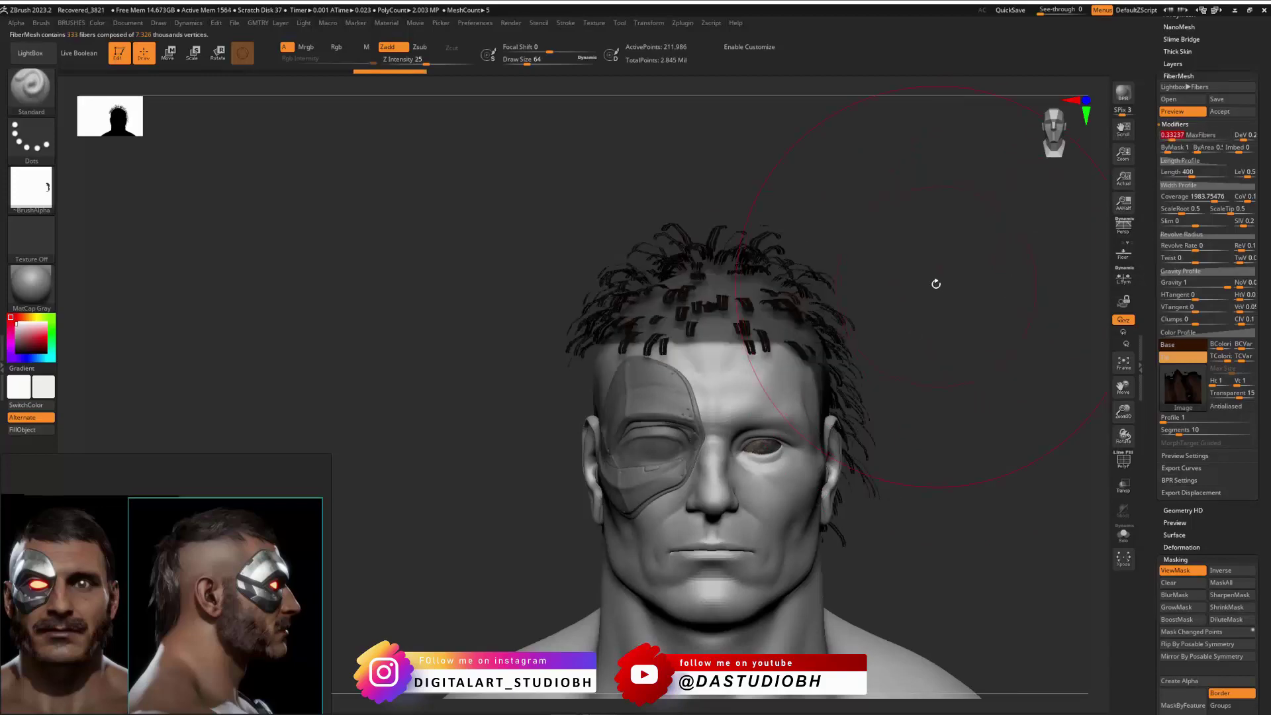
Step: Turn off the texture image on the previewed hair fibers and inspect the plain fiber strips
{"action": "right_click_drag", "start_coordinate": [937, 275], "coordinate": [914, 371], "text": "alt"}
{"action": "right_click_drag", "start_coordinate": [917, 199], "coordinate": [947, 411], "text": "alt"}
{"action": "right_click_drag", "start_coordinate": [941, 332], "coordinate": [1073, 329]}
{"action": "left_click", "coordinate": [1184, 388]}
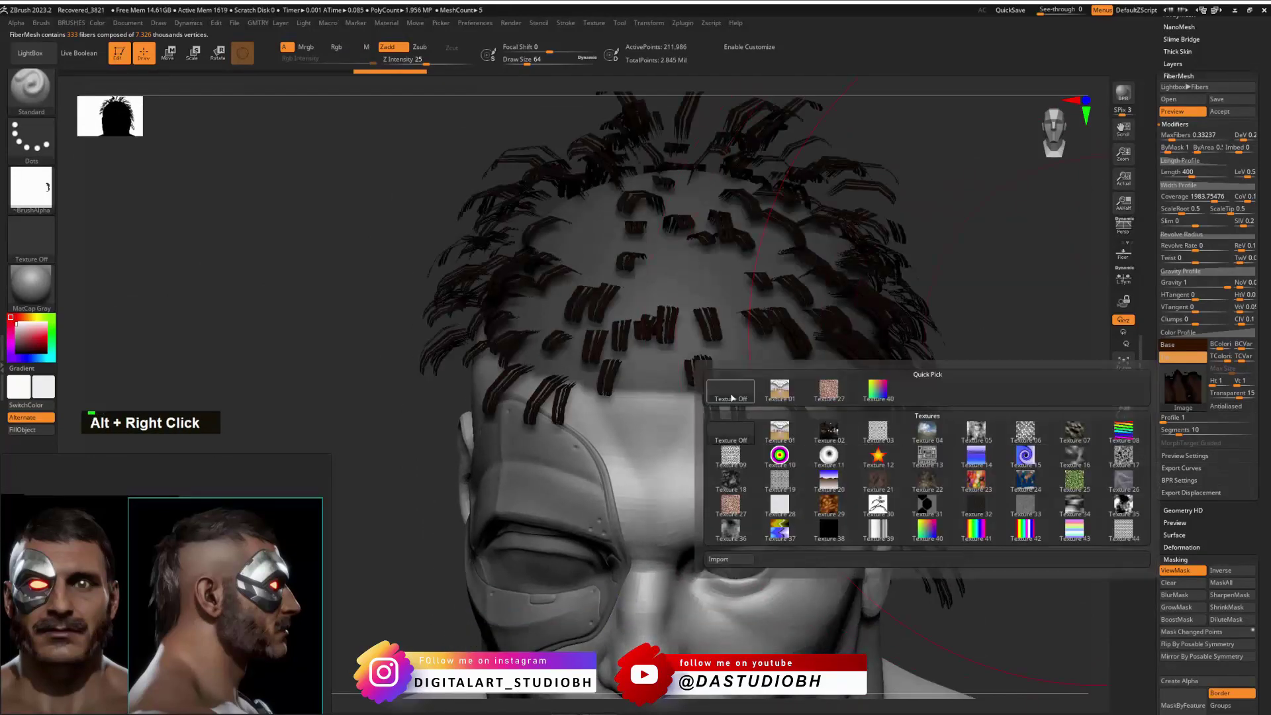
{"action": "left_click", "coordinate": [781, 430]}
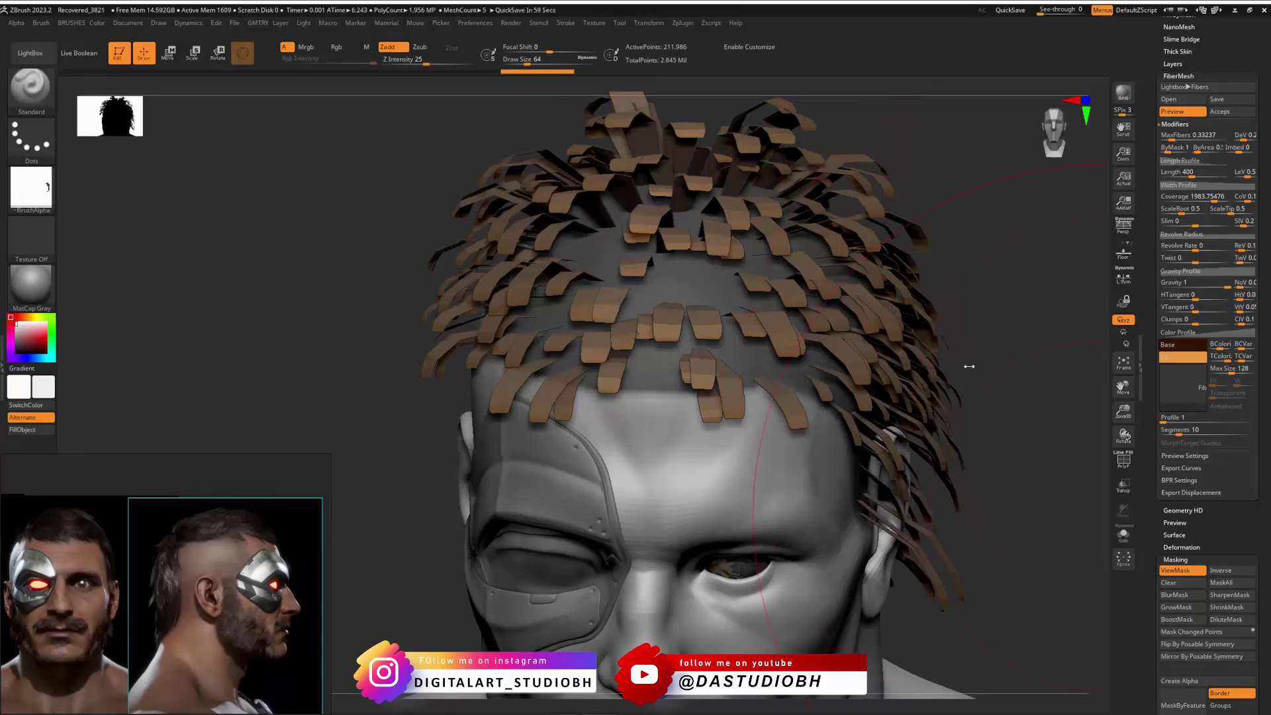
{"action": "right_click_drag", "start_coordinate": [974, 279], "coordinate": [889, 352]}
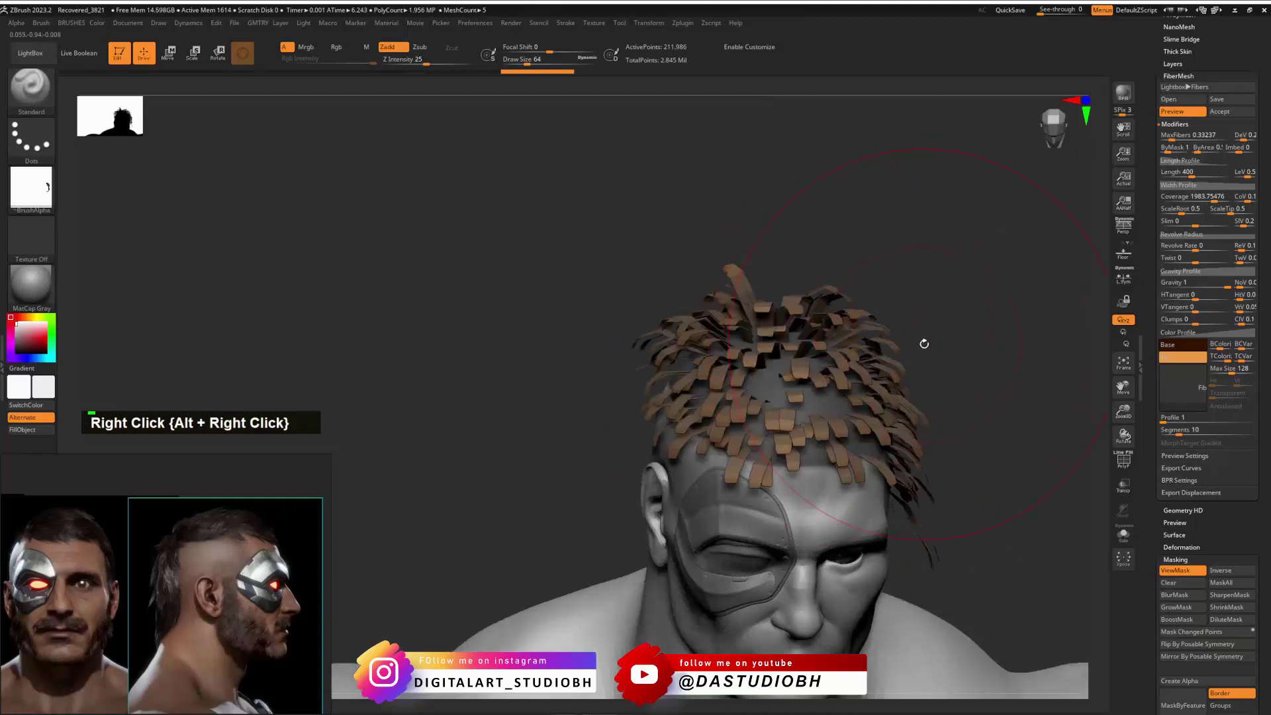
Step: Import the 00_final_texture_sheet 22 image as the fiber texture, always allowing textures to auto-resize until the next restart
{"action": "left_click", "coordinate": [1183, 387]}
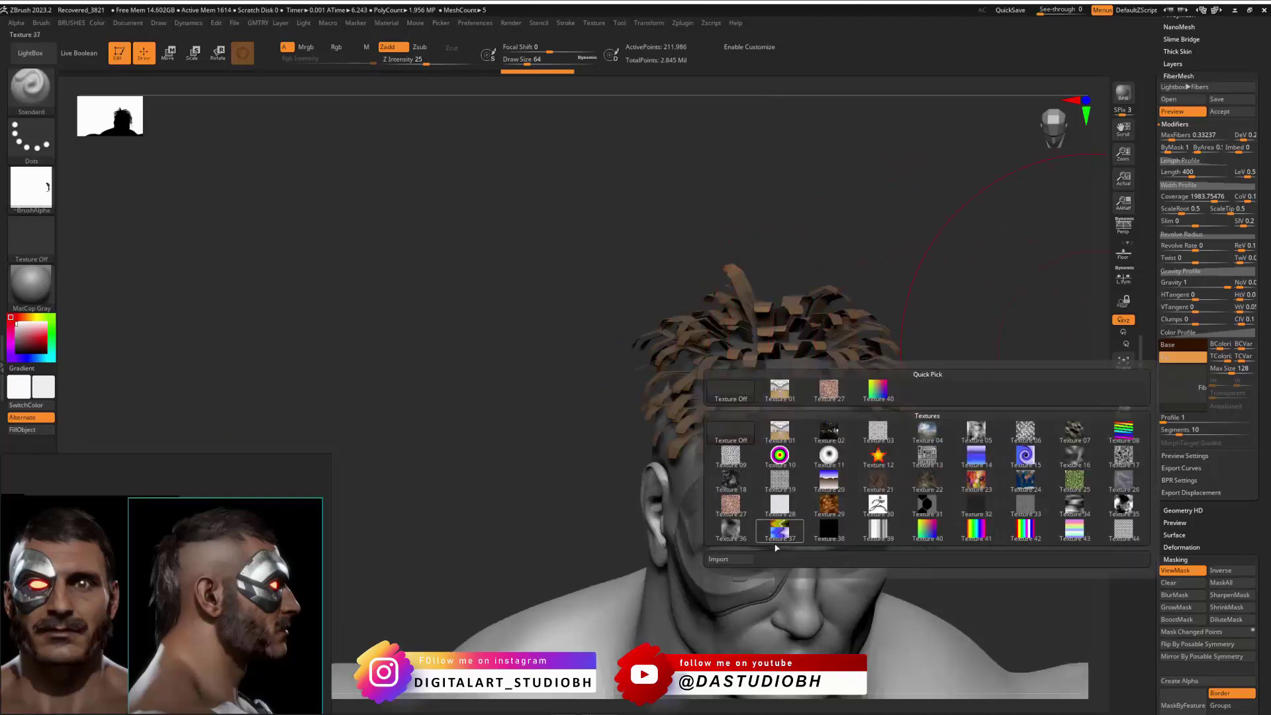
{"action": "left_click", "coordinate": [739, 561]}
{"action": "left_click", "coordinate": [667, 196]}
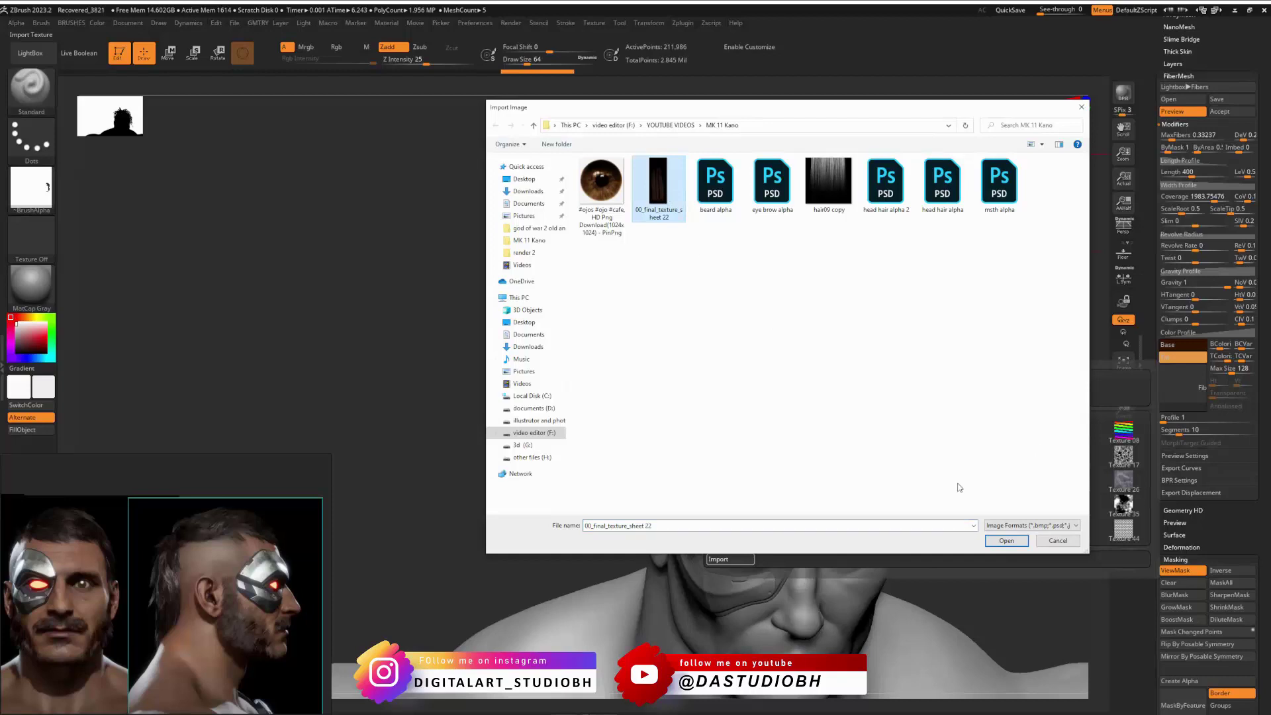
{"action": "left_click", "coordinate": [1006, 540]}
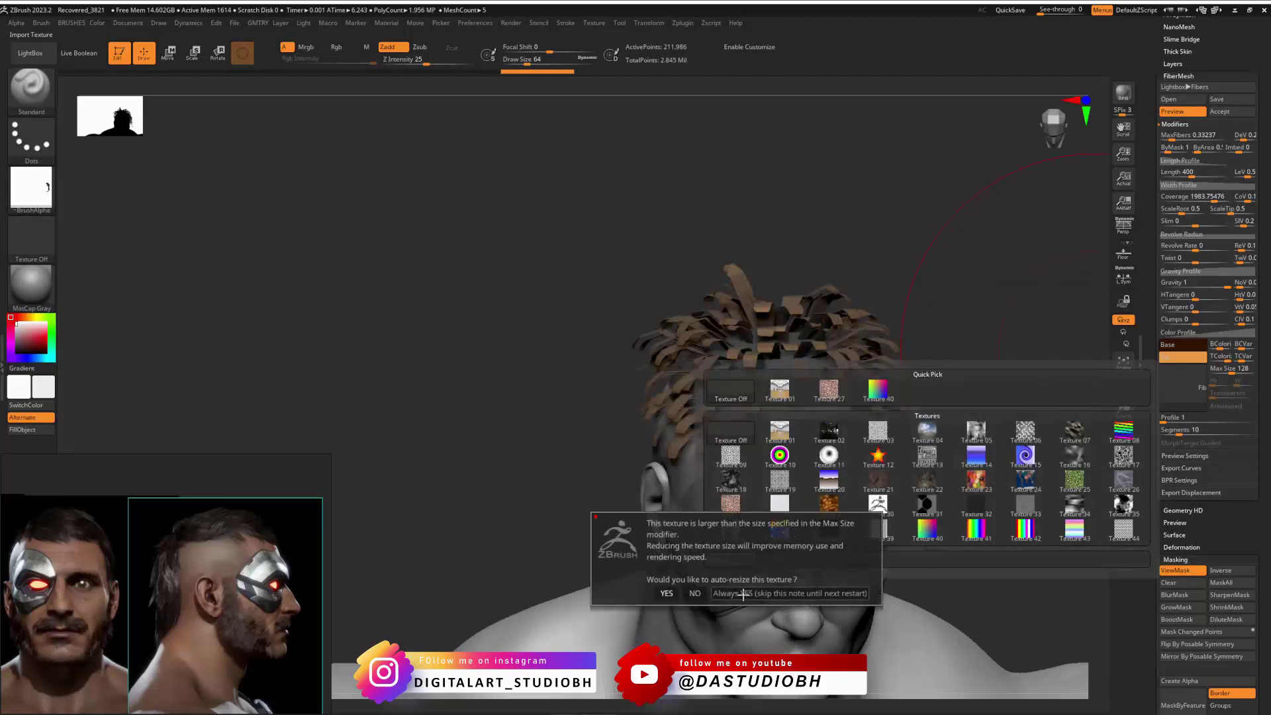
{"action": "left_click", "coordinate": [743, 594]}
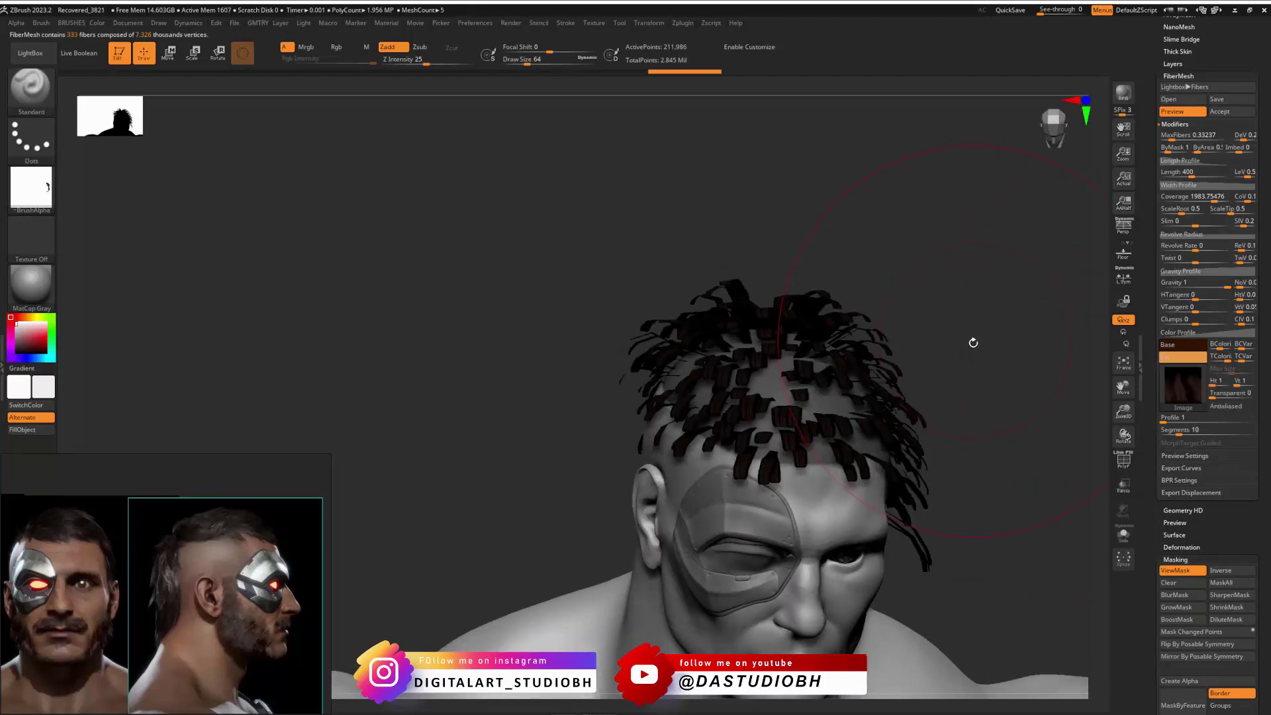
Step: Set the fiber texture's Transparent value to 6
{"action": "mouse_move", "coordinate": [973, 342]}
{"action": "right_mouse_down", "text": "alt"}
{"action": "mouse_move", "coordinate": [990, 358]}
{"action": "mouse_move", "coordinate": [967, 357]}
{"action": "mouse_move", "coordinate": [977, 353]}
{"action": "right_mouse_up", "text": "alt"}
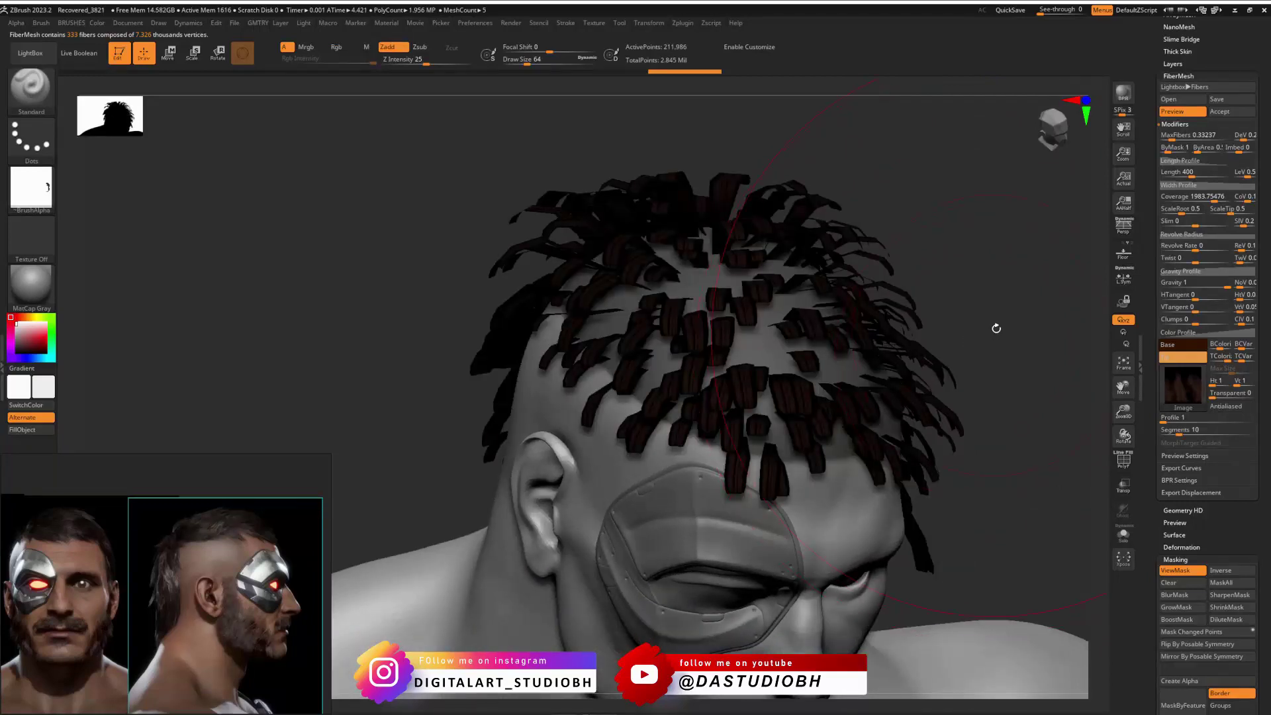
{"action": "mouse_move", "coordinate": [1169, 400]}
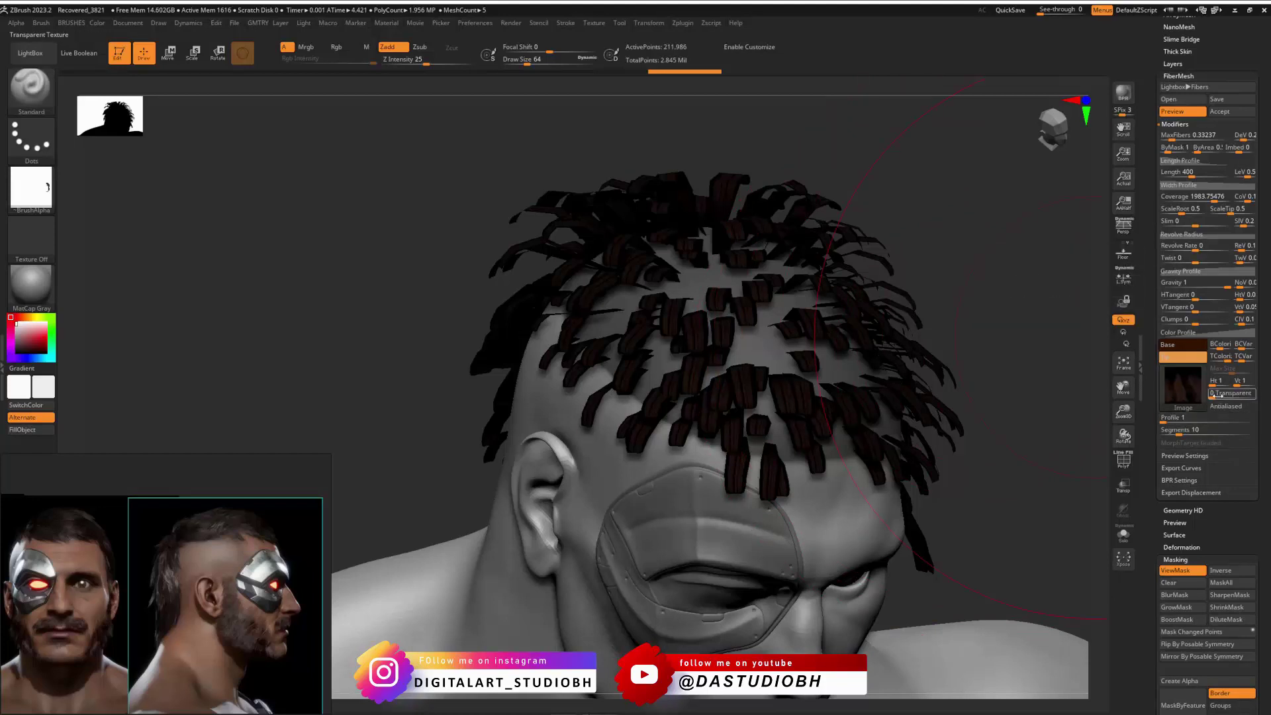
{"action": "left_click_drag", "start_coordinate": [1218, 397], "coordinate": [1227, 398]}
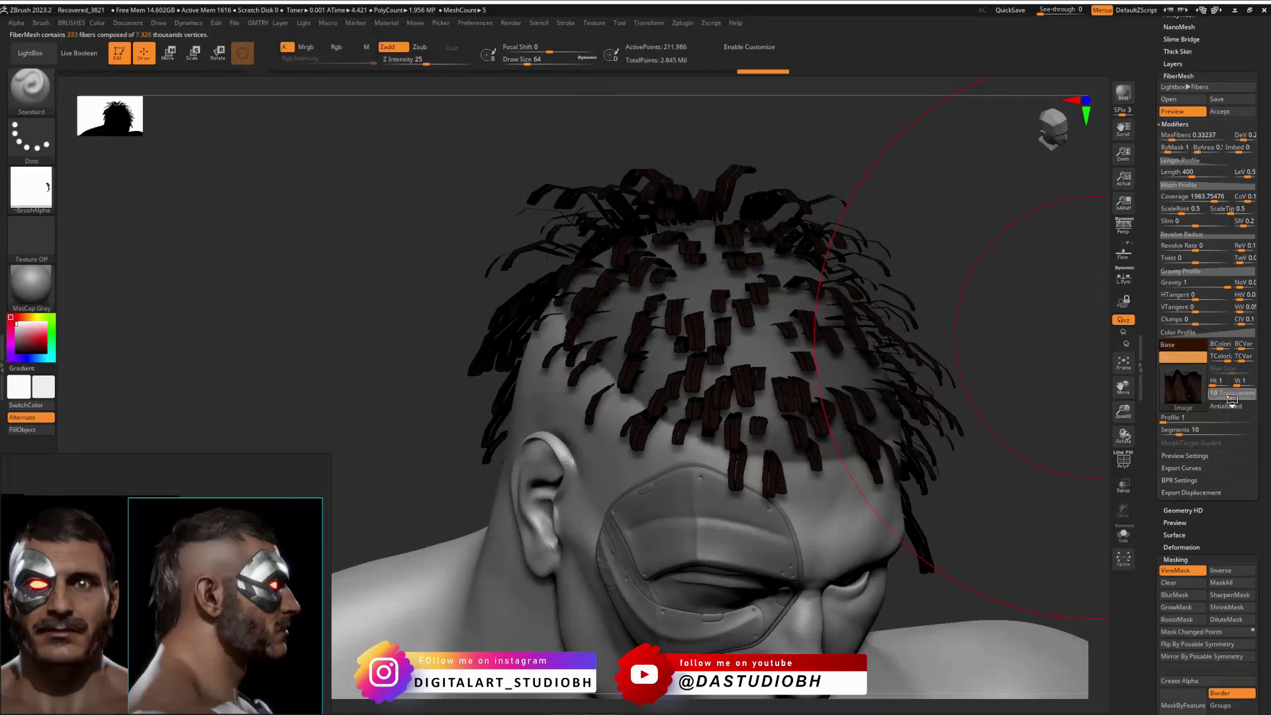
{"action": "left_click_drag", "start_coordinate": [1229, 397], "coordinate": [1222, 397]}
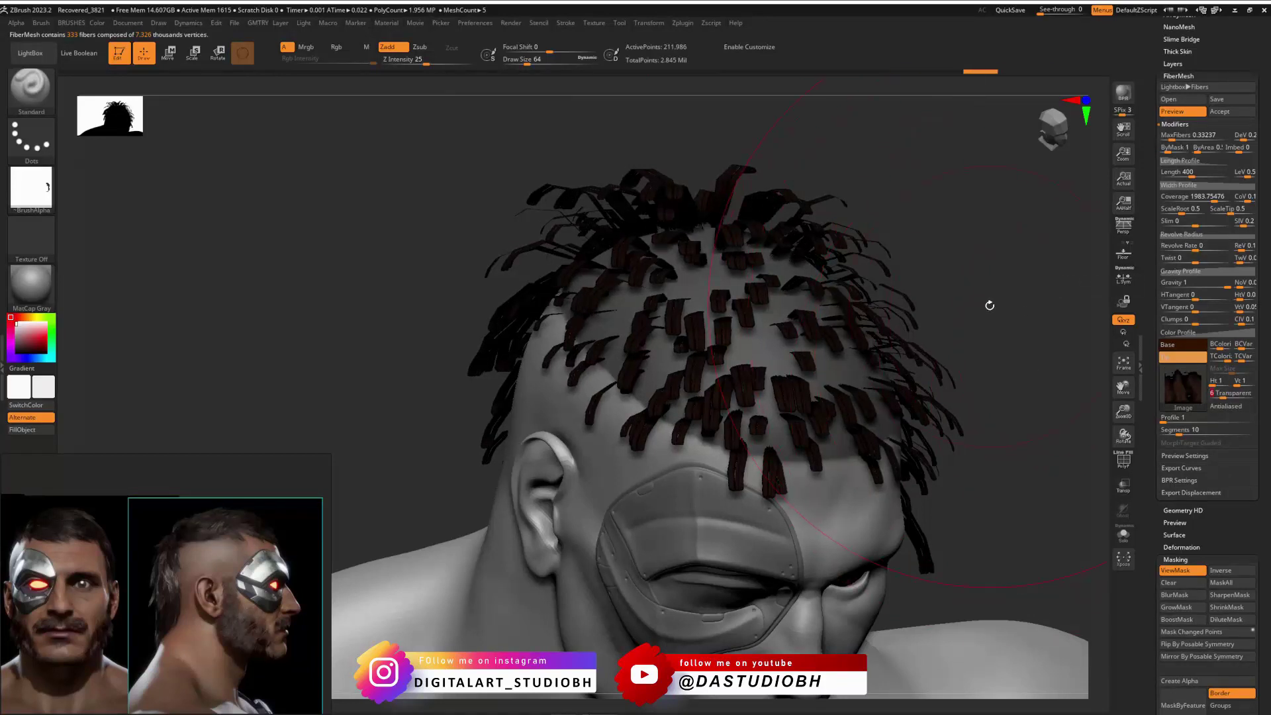
{"action": "mouse_move", "coordinate": [990, 305]}
{"action": "right_mouse_down"}
{"action": "mouse_move", "coordinate": [976, 347]}
{"action": "mouse_move", "coordinate": [978, 323]}
{"action": "right_mouse_up"}
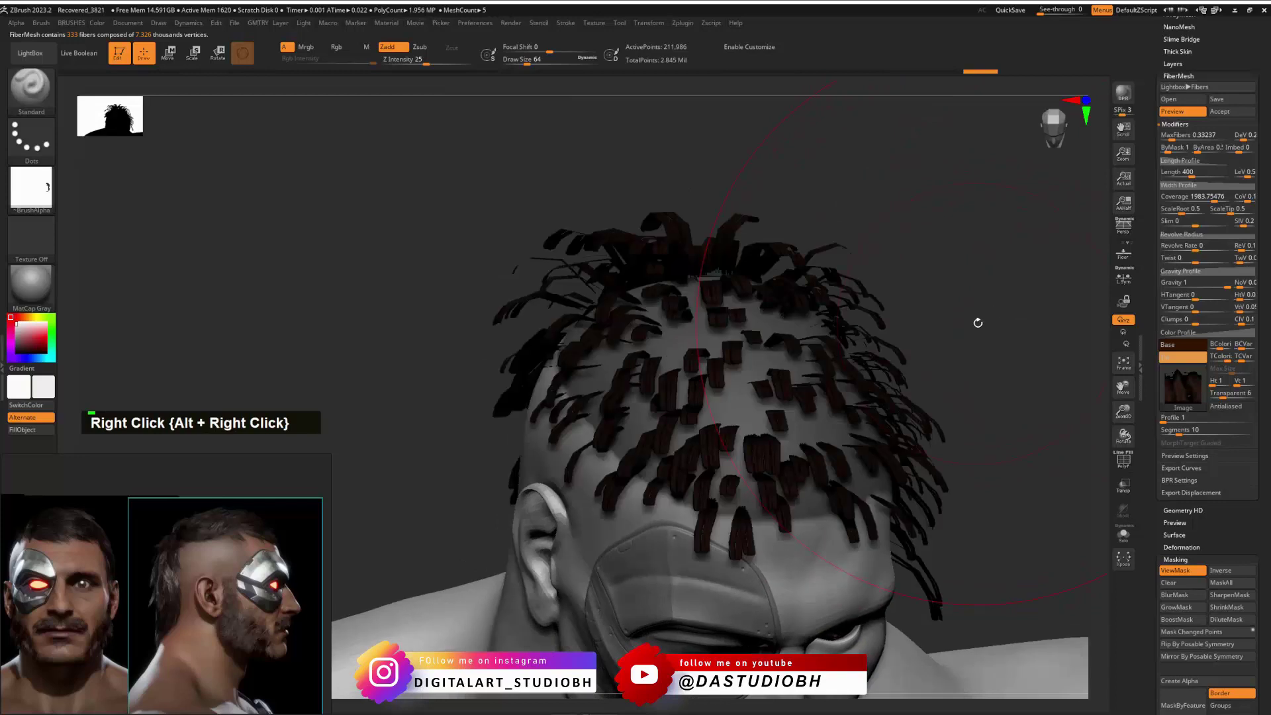
{"action": "left_click", "coordinate": [1195, 173]}
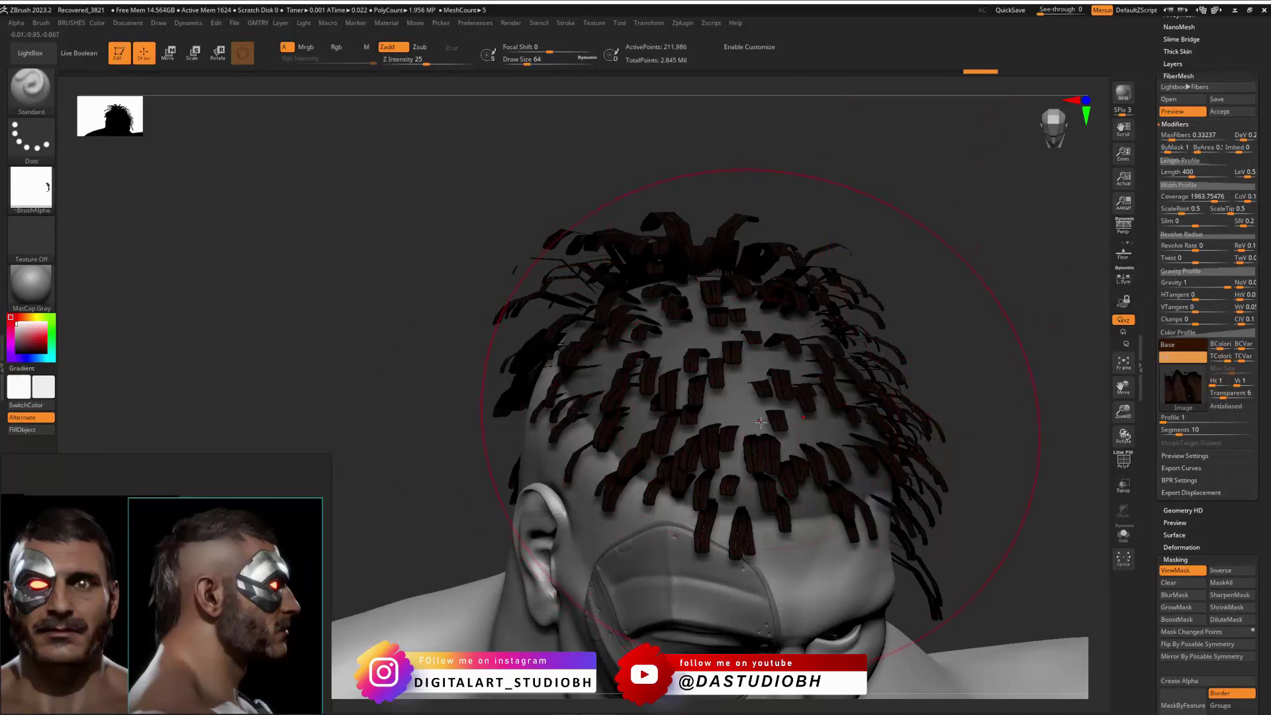
Step: Examine the hairstyle in the reference photos and the layered hair strips on the sculpted reference bust
{"action": "scroll", "coordinate": [186, 560], "scroll_direction": "up", "scroll_amount": 5}
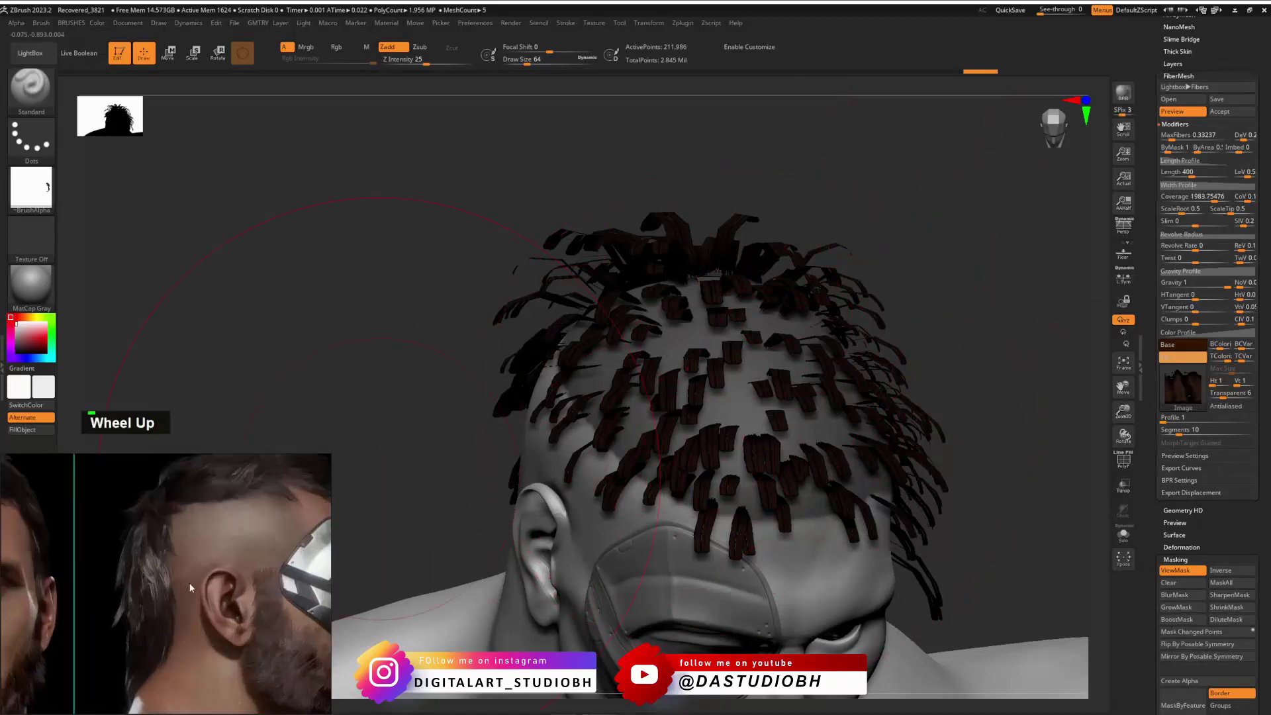
{"action": "middle_click_drag", "start_coordinate": [250, 464], "coordinate": [204, 604]}
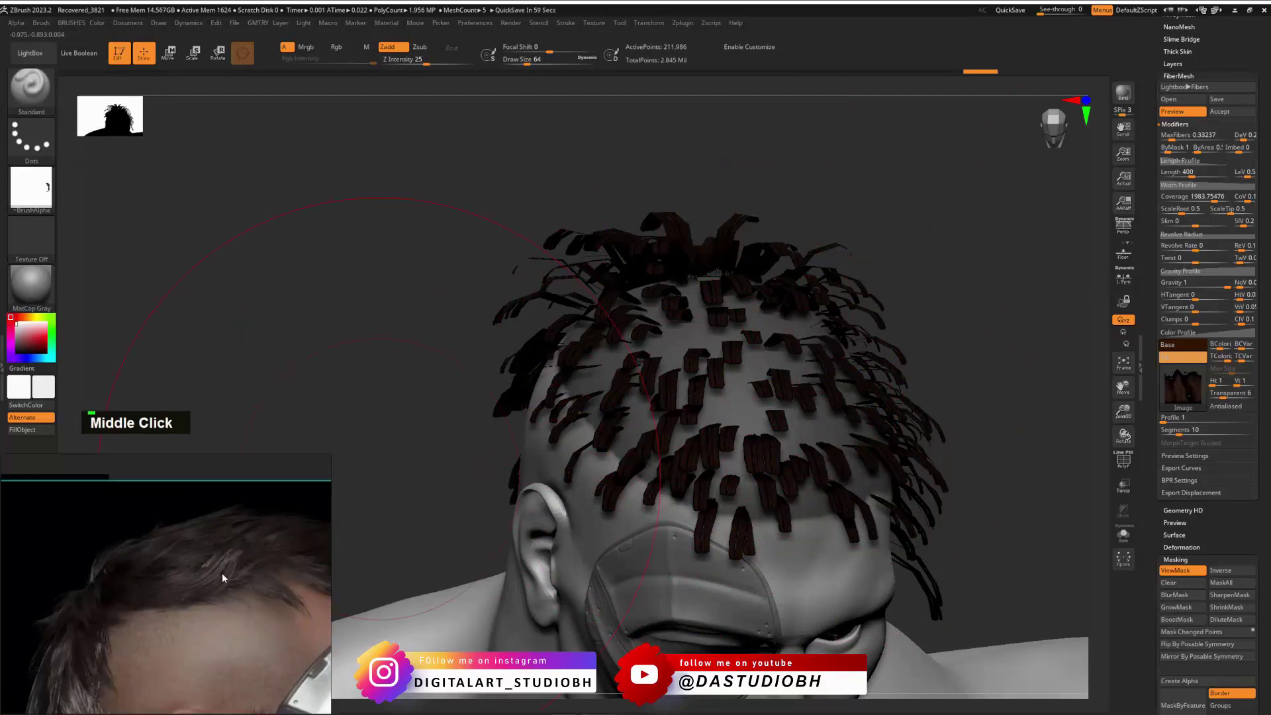
{"action": "scroll", "coordinate": [289, 602], "scroll_direction": "down", "scroll_amount": 3}
{"action": "middle_click_drag", "start_coordinate": [284, 612], "coordinate": [356, 572]}
{"action": "scroll", "coordinate": [251, 558], "scroll_direction": "down", "scroll_amount": 3}
{"action": "middle_click_drag", "start_coordinate": [265, 559], "coordinate": [386, 563]}
{"action": "middle_click_drag", "start_coordinate": [179, 581], "coordinate": [334, 568]}
{"action": "scroll", "coordinate": [229, 517], "scroll_direction": "up", "scroll_amount": 10}
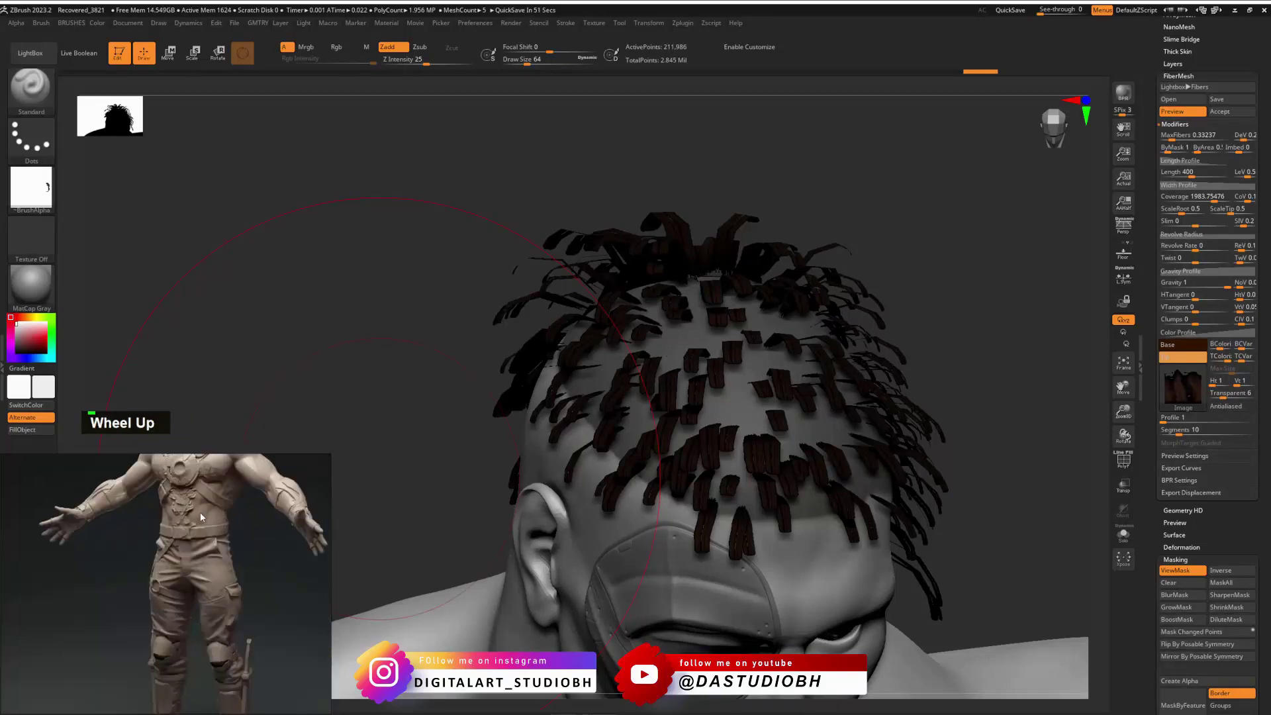
{"action": "middle_click_drag", "start_coordinate": [182, 499], "coordinate": [205, 661]}
{"action": "scroll", "coordinate": [197, 610], "scroll_direction": "down", "scroll_amount": 3}
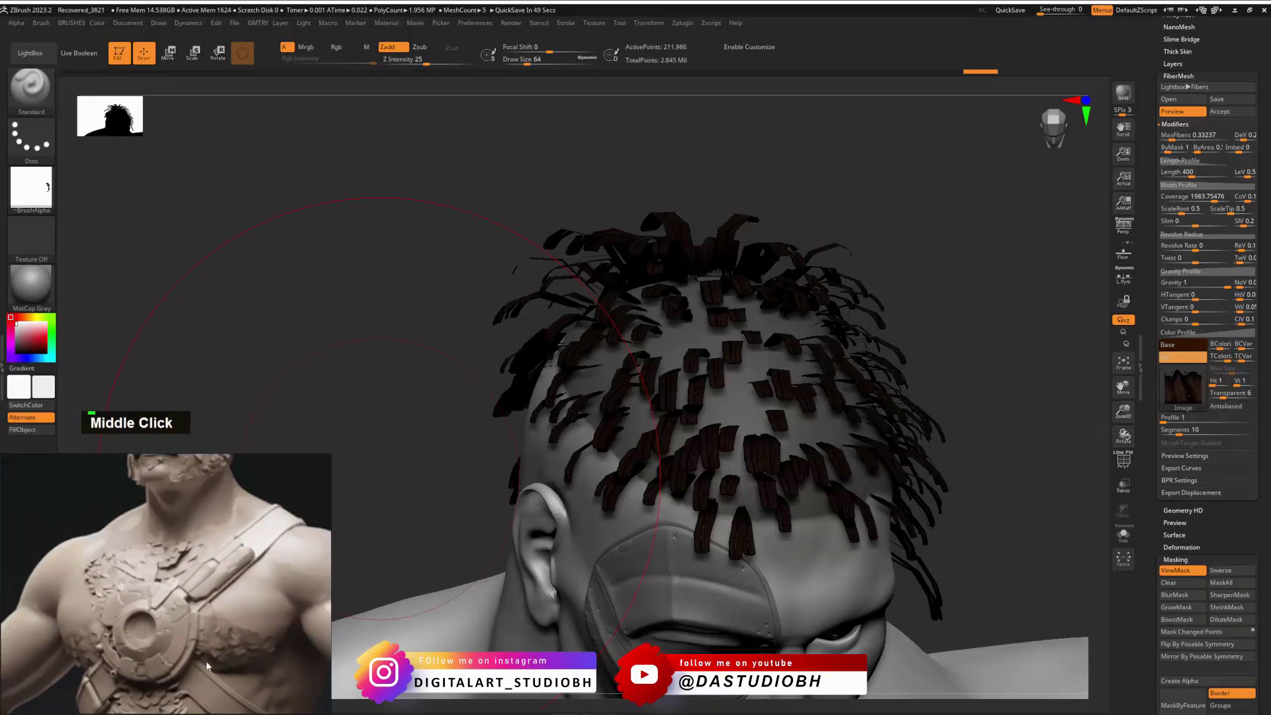
{"action": "scroll", "coordinate": [206, 555], "scroll_direction": "down", "scroll_amount": 3}
{"action": "scroll", "coordinate": [207, 583], "scroll_direction": "up", "scroll_amount": 5}
{"action": "scroll", "coordinate": [207, 584], "scroll_direction": "up", "scroll_amount": 3}
{"action": "middle_click_drag", "start_coordinate": [206, 584], "coordinate": [205, 617]}
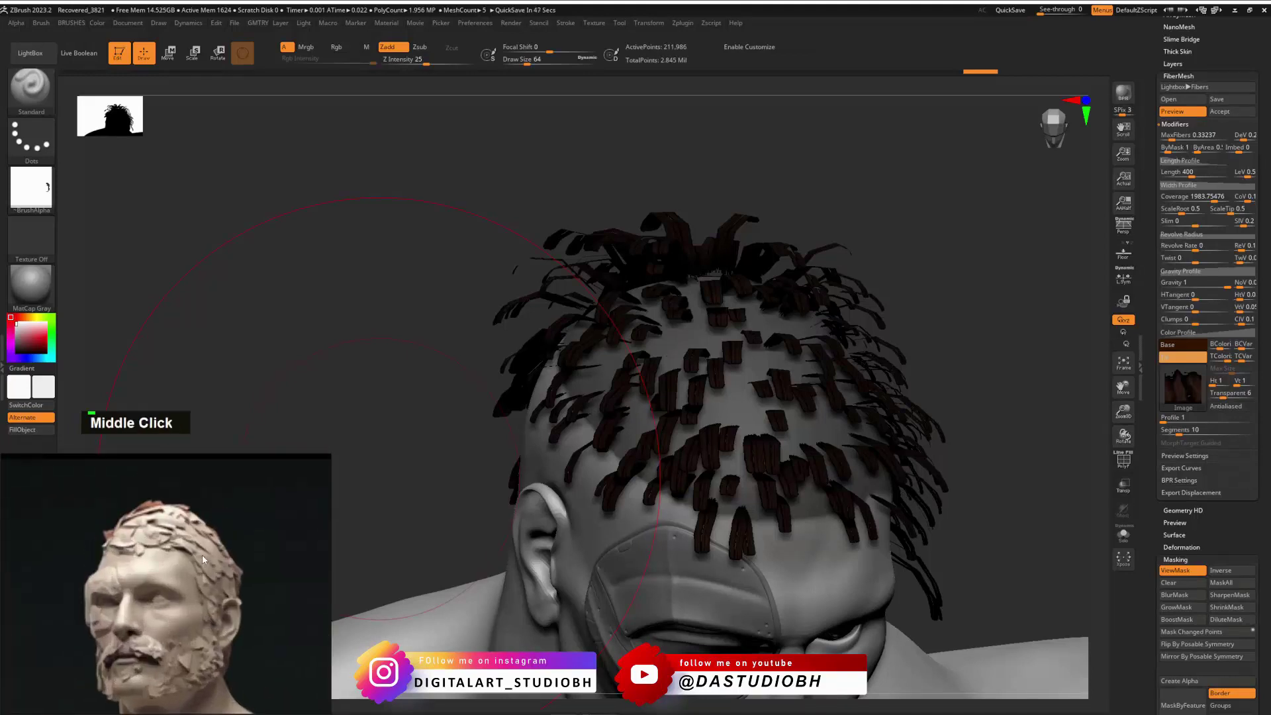
{"action": "scroll", "coordinate": [196, 561], "scroll_direction": "down", "scroll_amount": 2}
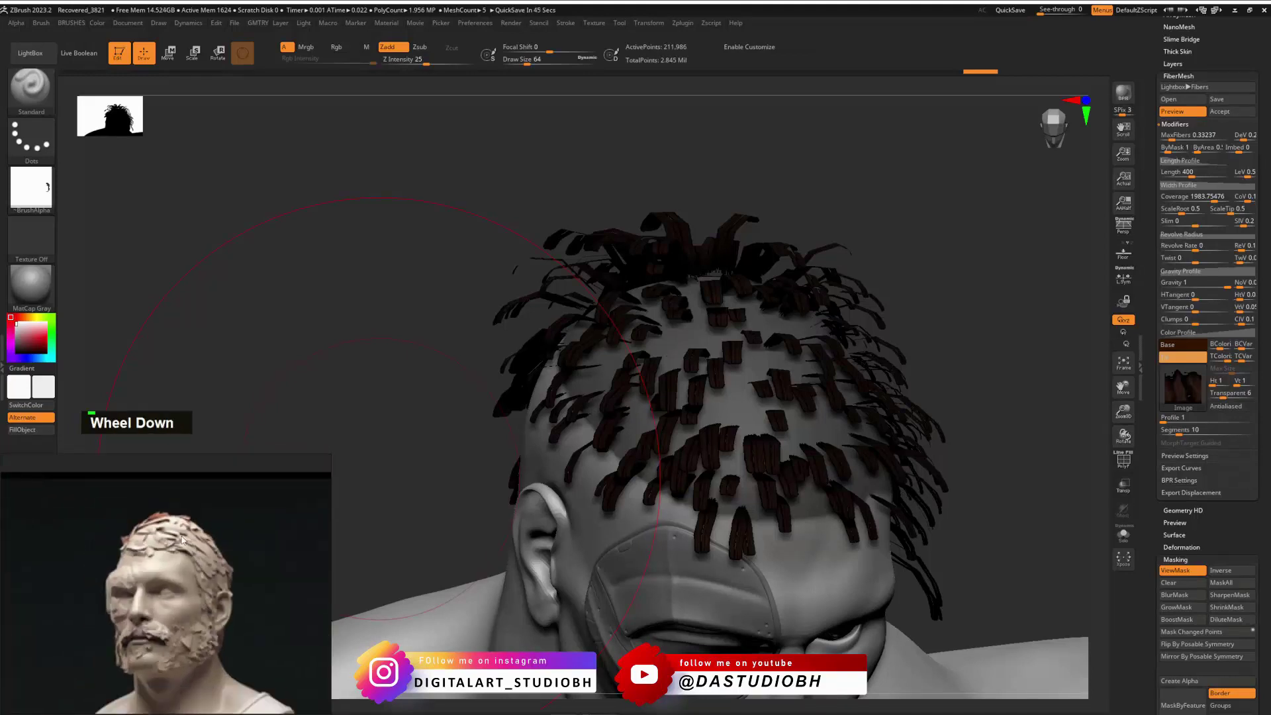
{"action": "scroll", "coordinate": [183, 539], "scroll_direction": "down", "scroll_amount": 3}
{"action": "middle_click_drag", "start_coordinate": [183, 539], "coordinate": [212, 527]}
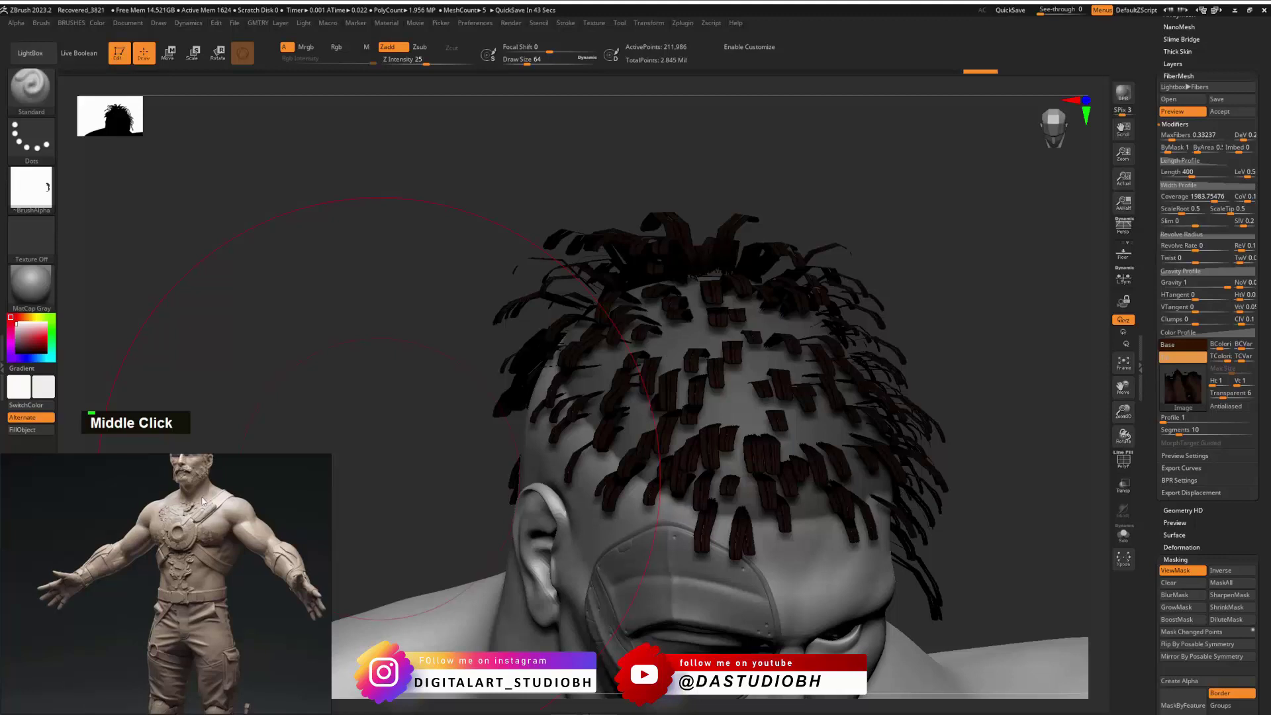
{"action": "scroll", "coordinate": [213, 543], "scroll_direction": "up", "scroll_amount": 5}
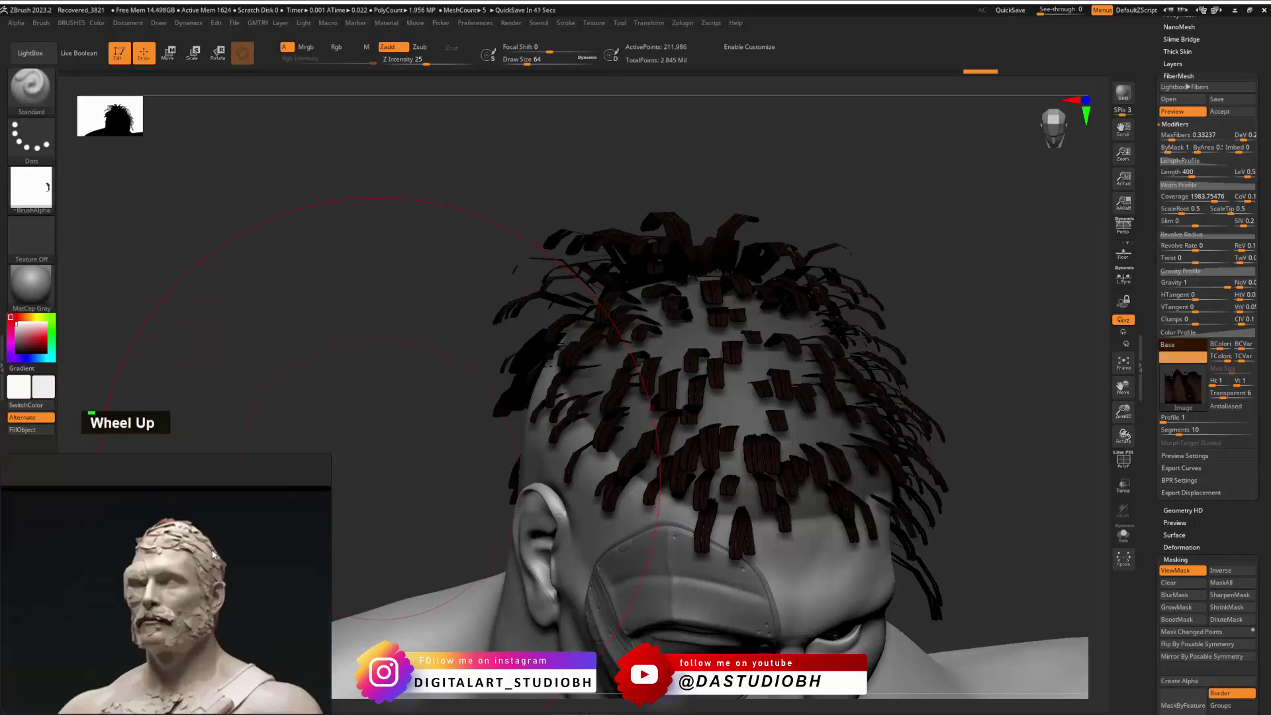
{"action": "scroll", "coordinate": [208, 554], "scroll_direction": "up", "scroll_amount": 2}
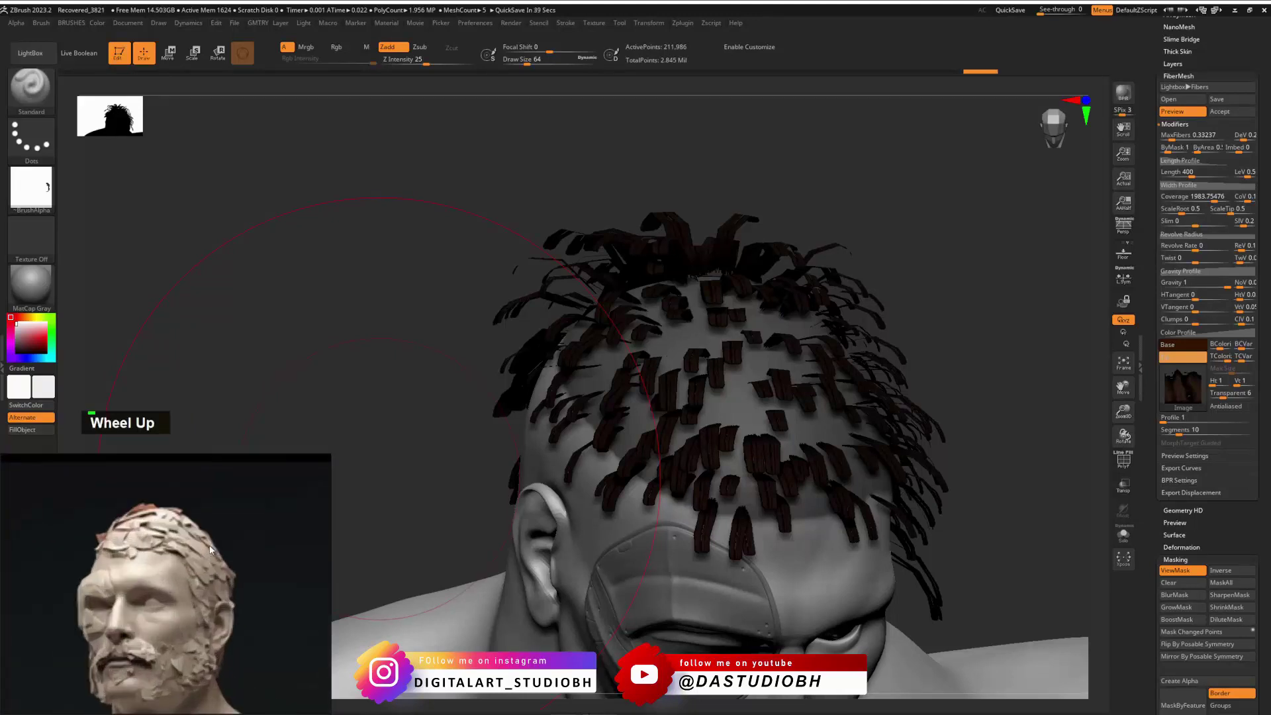
{"action": "scroll", "coordinate": [210, 551], "scroll_direction": "down", "scroll_amount": 1}
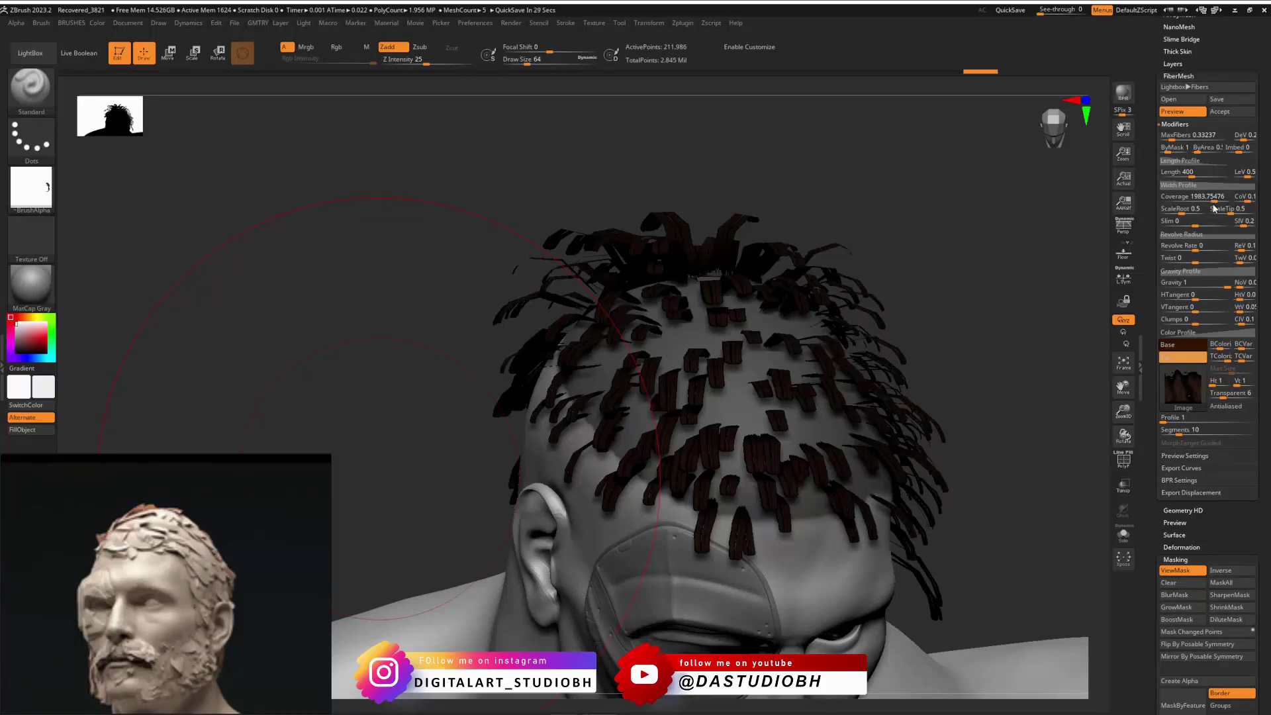
Step: Set the fiber Coverage to 5000 and raise MaxFibers to about 12.35 to fill the scalp
{"action": "left_click_drag", "start_coordinate": [1210, 203], "coordinate": [1233, 198]}
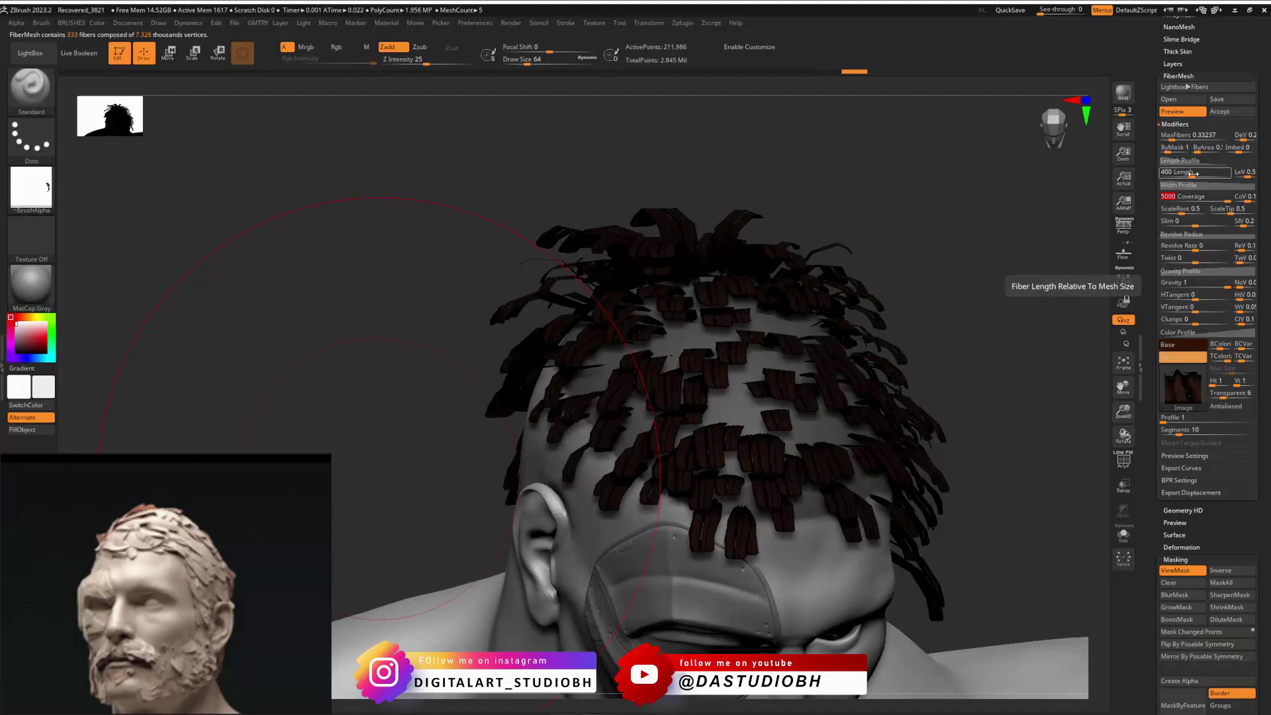
{"action": "right_click_drag", "start_coordinate": [953, 291], "coordinate": [939, 238]}
{"action": "left_click_drag", "start_coordinate": [1180, 138], "coordinate": [1185, 140]}
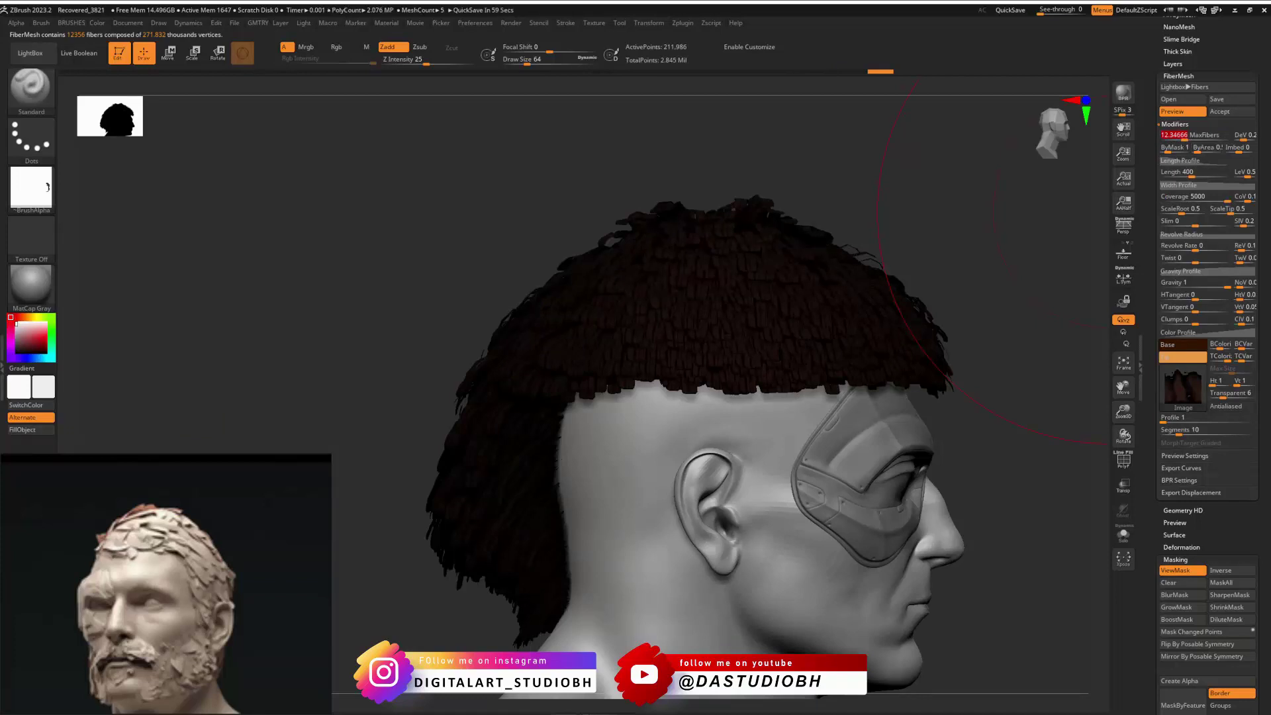
Step: Reduce the hair's MaxFibers to 4, trying 3.5 first, and set its Gravity to 1
{"action": "type", "text": "3.5"}
{"action": "key", "text": "Return"}
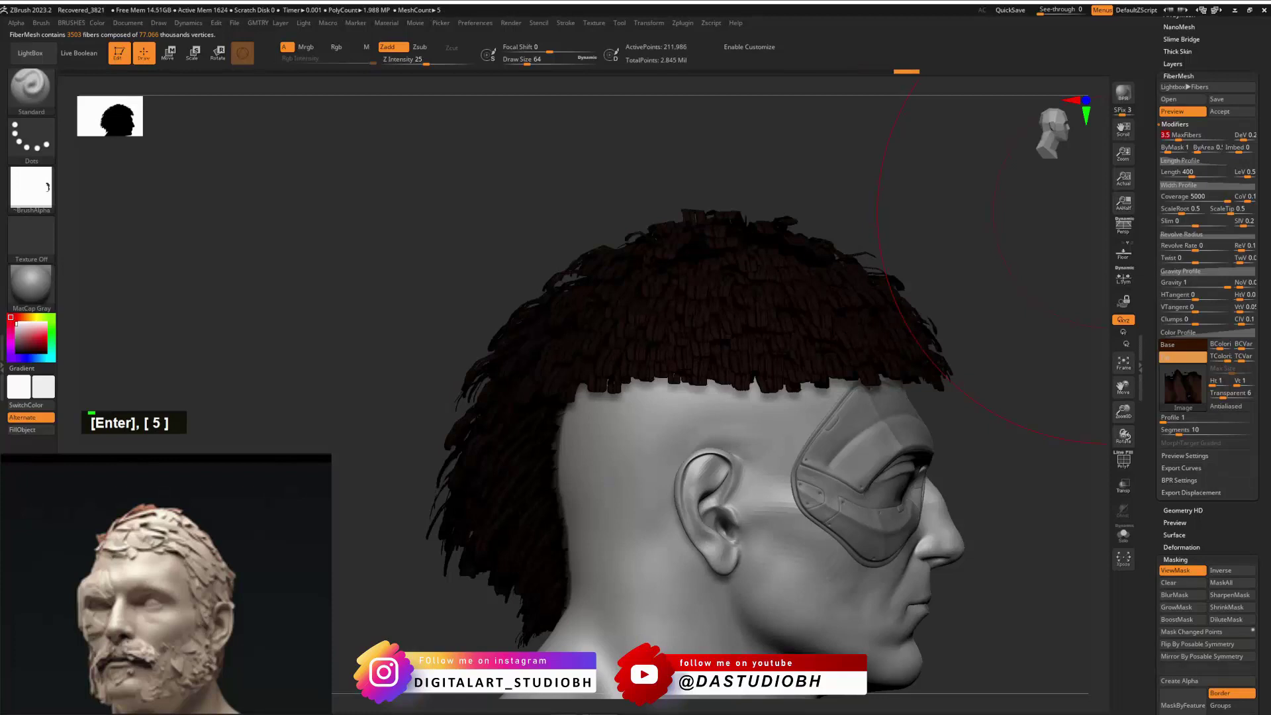
{"action": "type", "text": "4"}
{"action": "key", "text": "Return"}
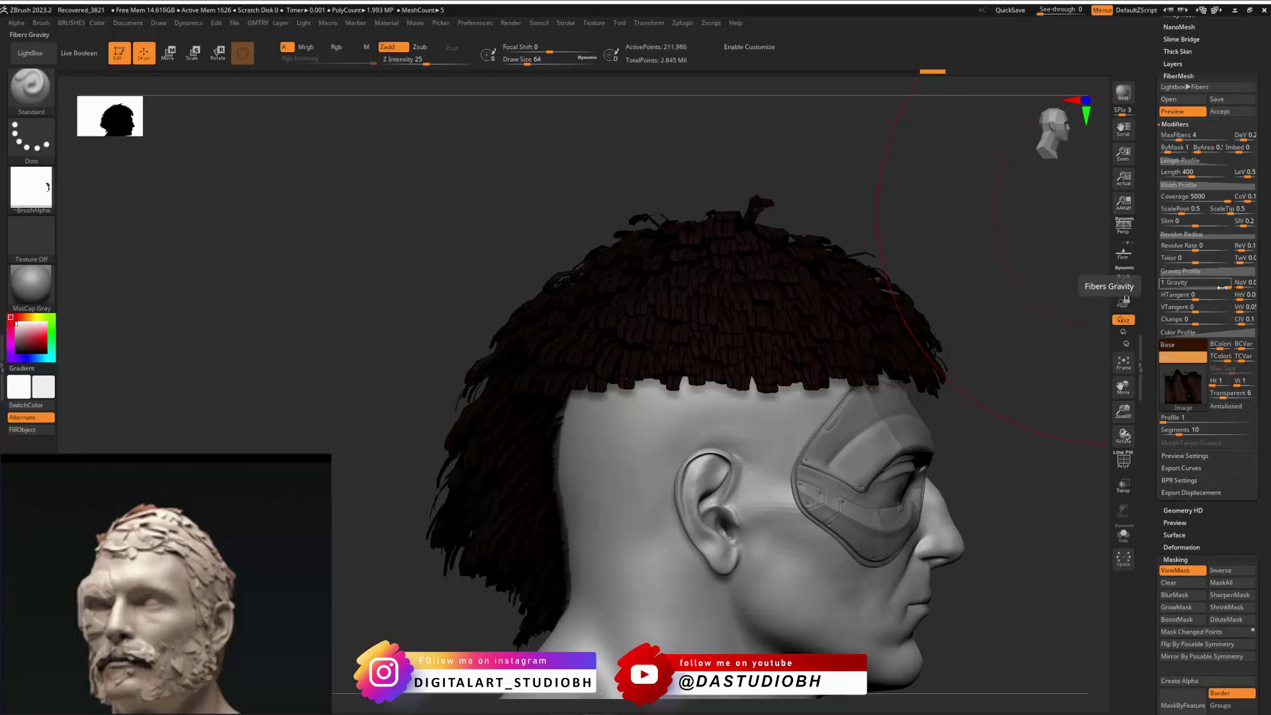
{"action": "mouse_move", "coordinate": [1227, 287]}
{"action": "left_mouse_down"}
{"action": "mouse_move", "coordinate": [1198, 285]}
{"action": "mouse_move", "coordinate": [1233, 287]}
{"action": "left_mouse_up"}
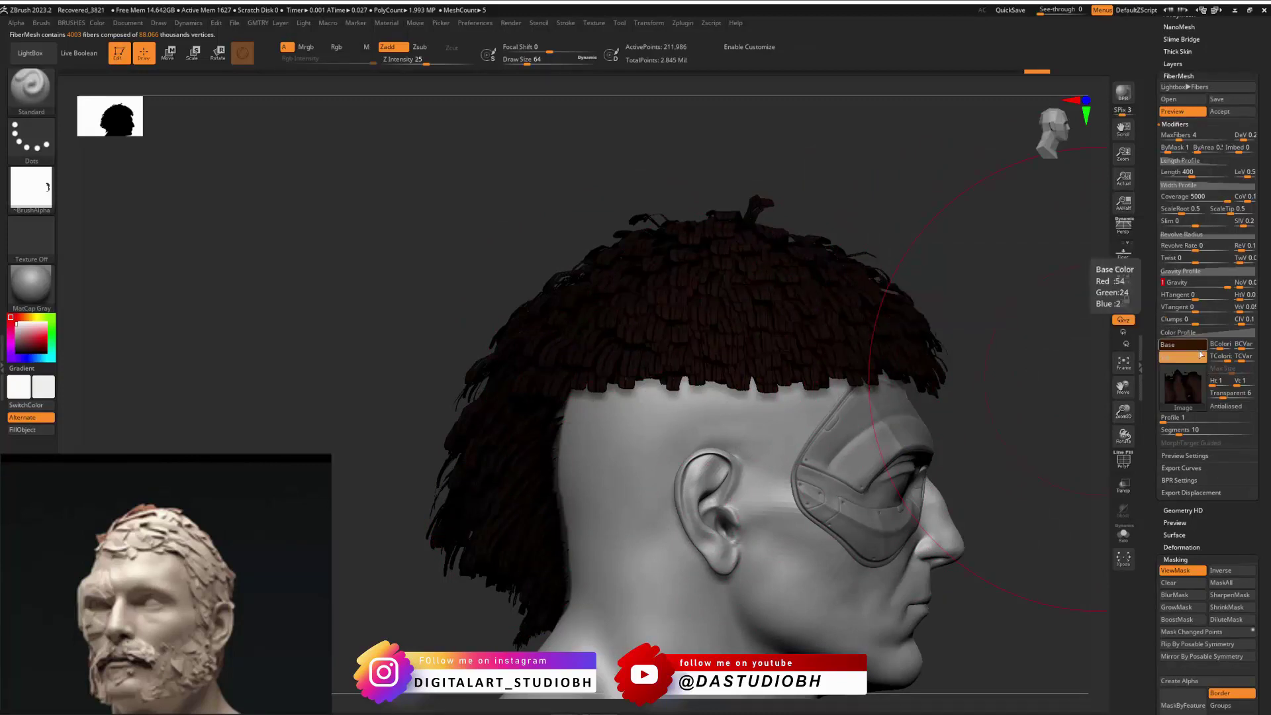
Step: Try a fiber Profile of 4 on the hair, examine the strands up close, and return the Profile to 1
{"action": "mouse_move", "coordinate": [1186, 386]}
{"action": "left_click", "coordinate": [1180, 416]}
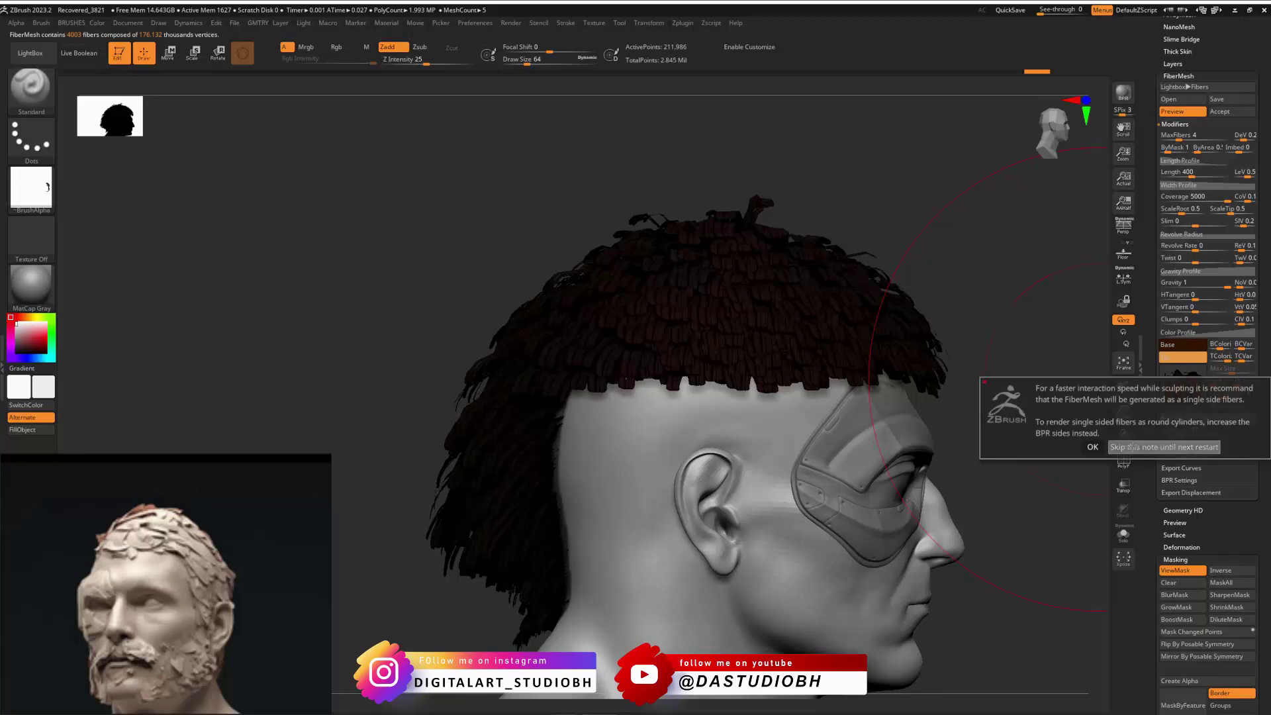
{"action": "right_click", "coordinate": [999, 301]}
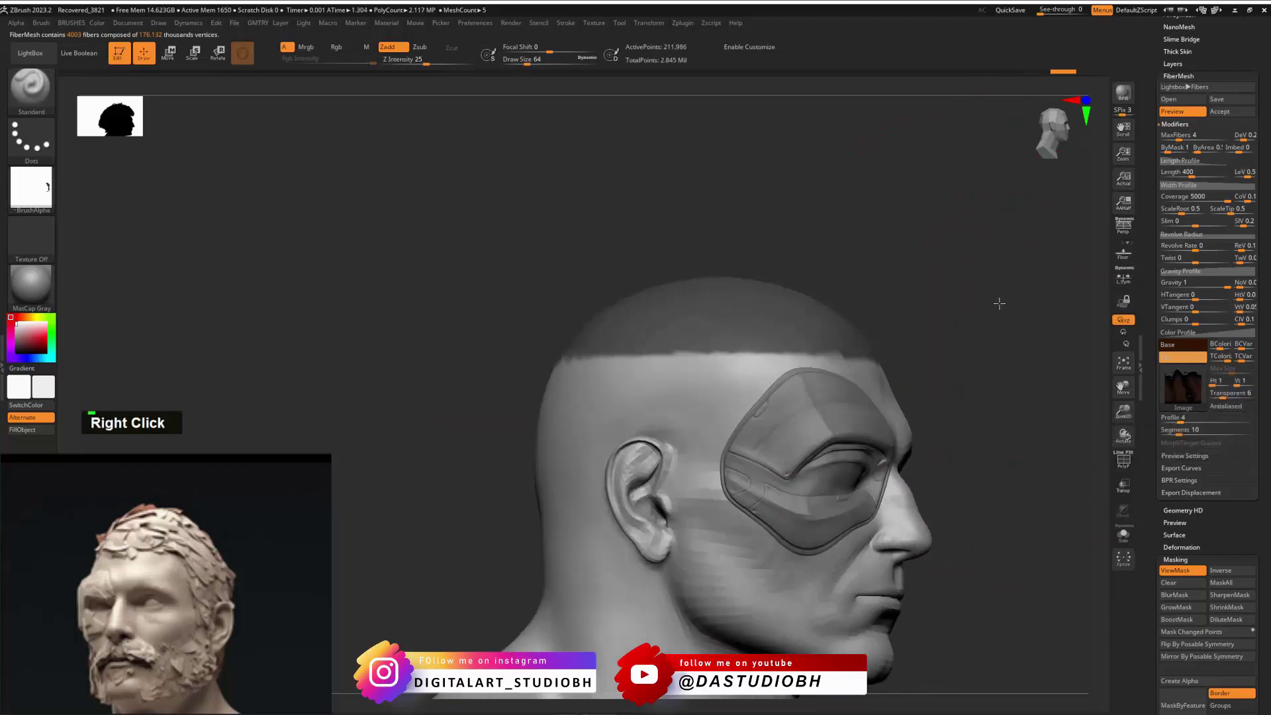
{"action": "right_click_drag", "start_coordinate": [1000, 301], "coordinate": [696, 401], "text": "alt"}
{"action": "right_click", "coordinate": [936, 327]}
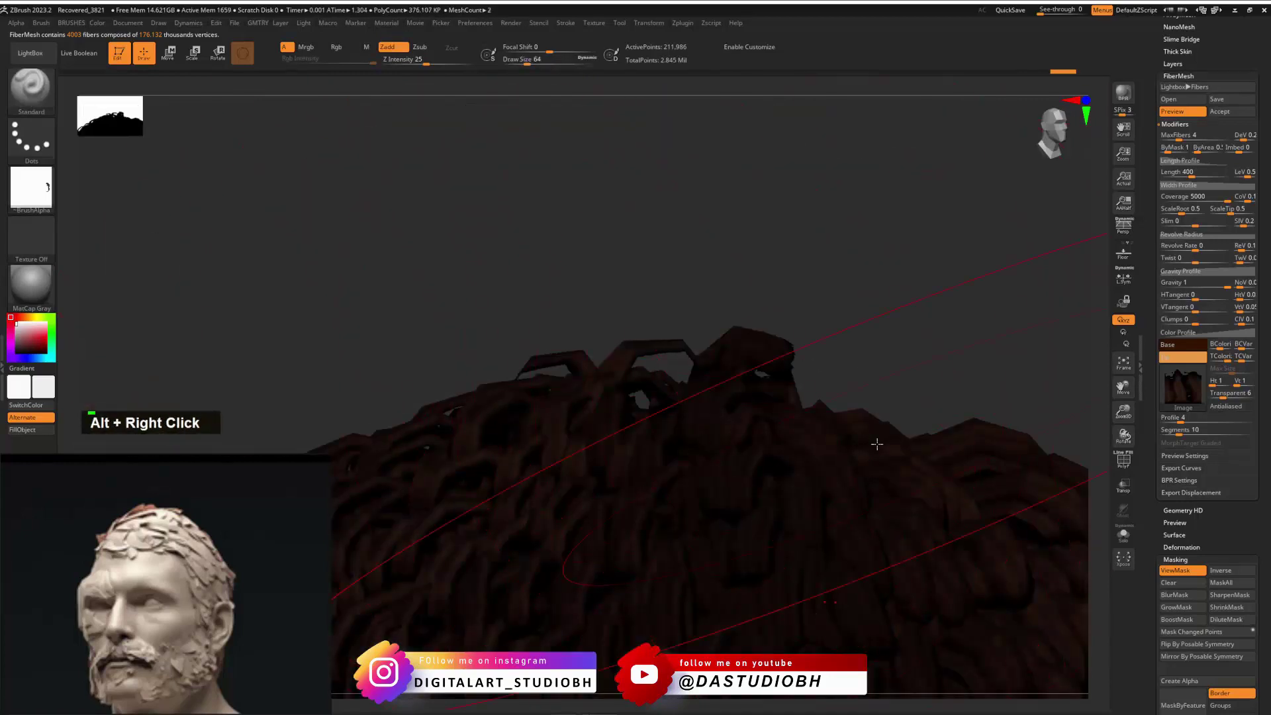
{"action": "left_click_drag", "start_coordinate": [1177, 418], "coordinate": [1160, 422]}
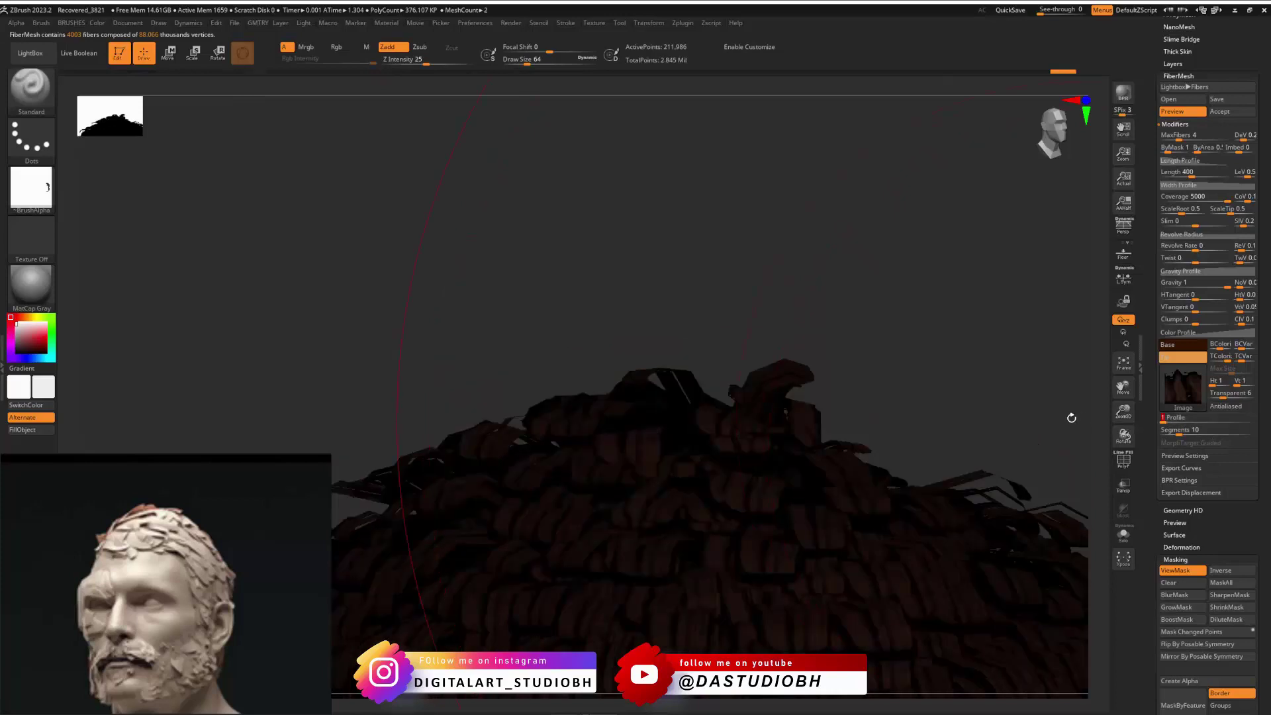
{"action": "right_click_drag", "start_coordinate": [1073, 417], "coordinate": [921, 311], "text": "alt"}
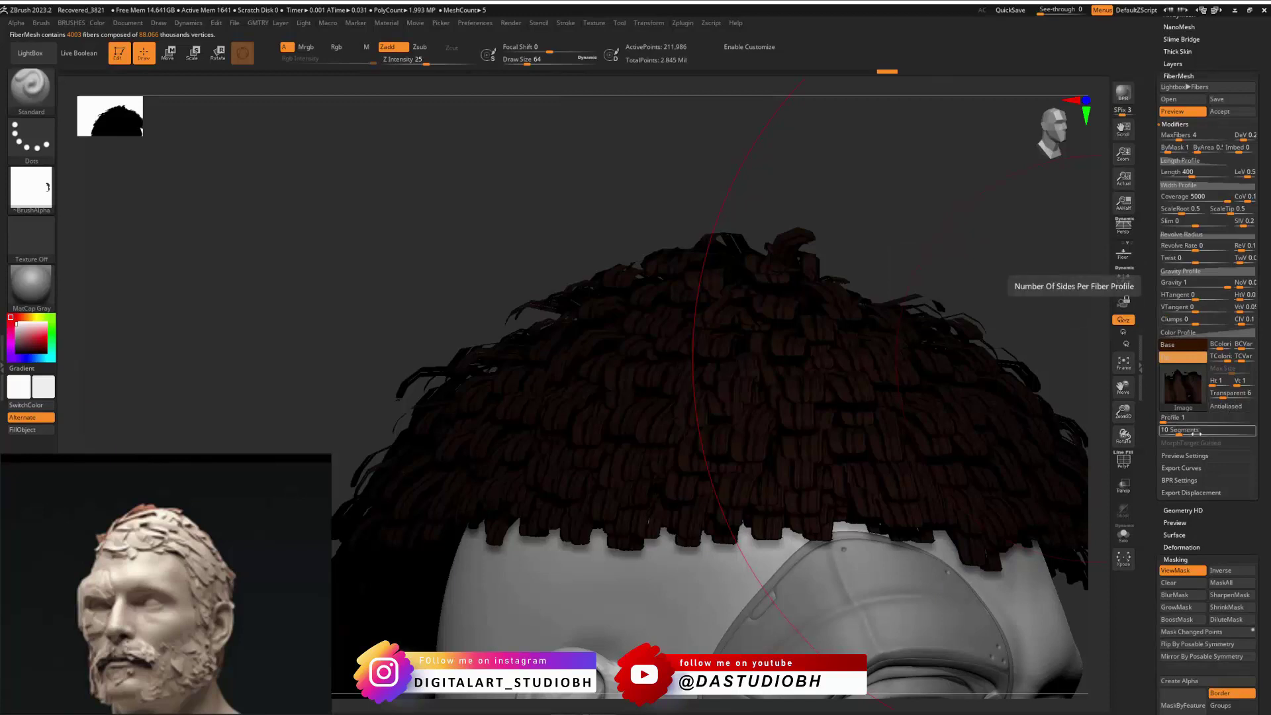
Step: Test-render the fibers with the BPR Sides at 4, and render them again with Sides at 2
{"action": "key", "text": "shift"}
{"action": "left_click", "coordinate": [1187, 456], "text": "shift"}
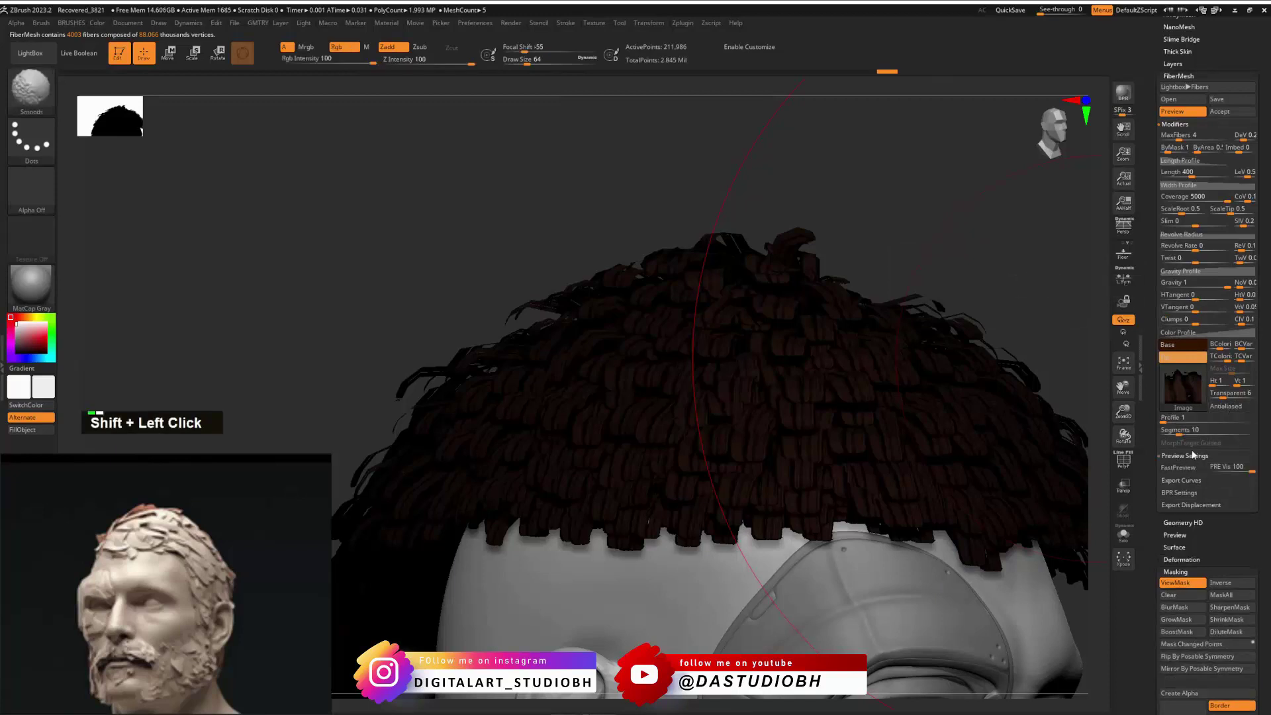
{"action": "left_click", "coordinate": [1192, 455], "text": "shift"}
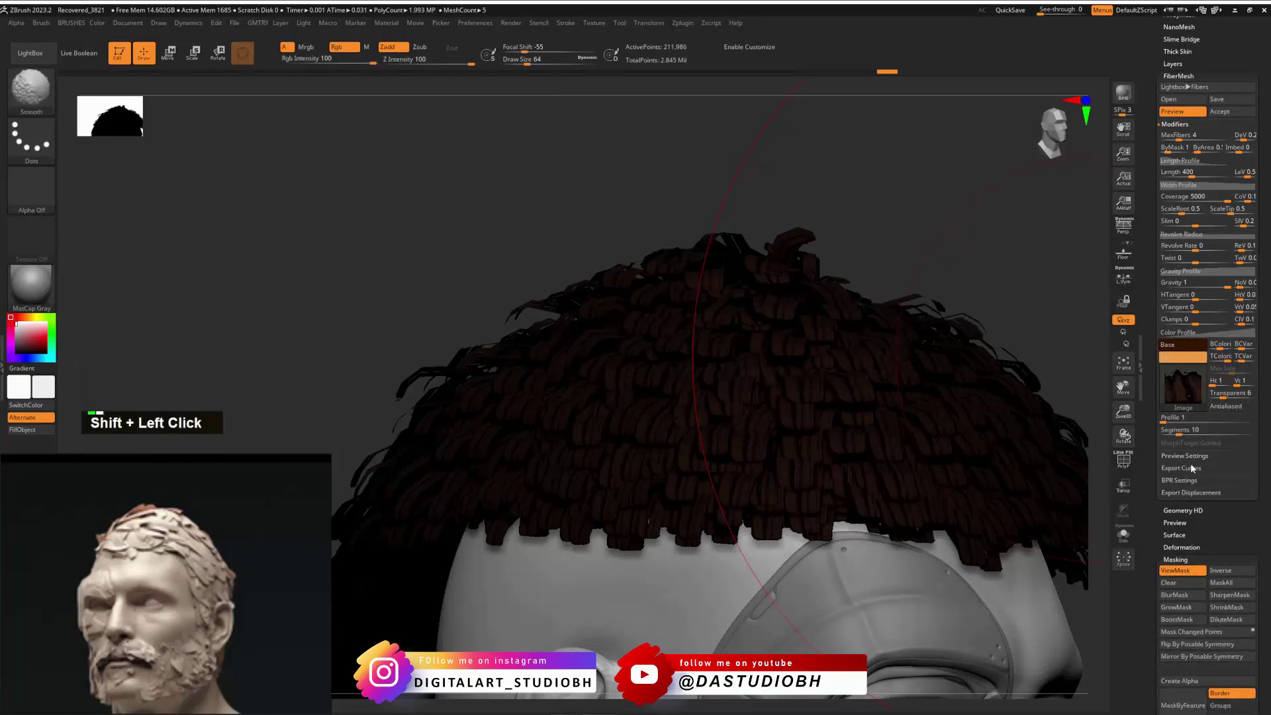
{"action": "left_click", "coordinate": [1184, 484], "text": "shift"}
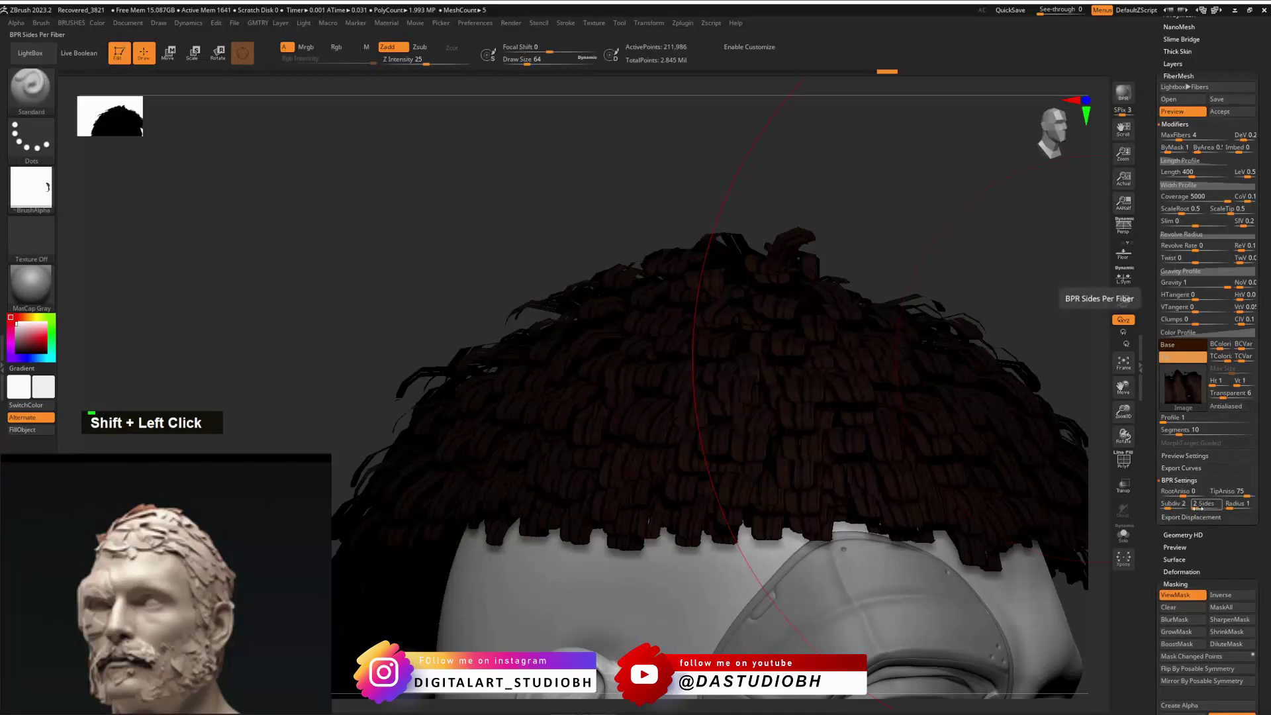
{"action": "left_click_drag", "start_coordinate": [1196, 508], "coordinate": [1200, 507]}
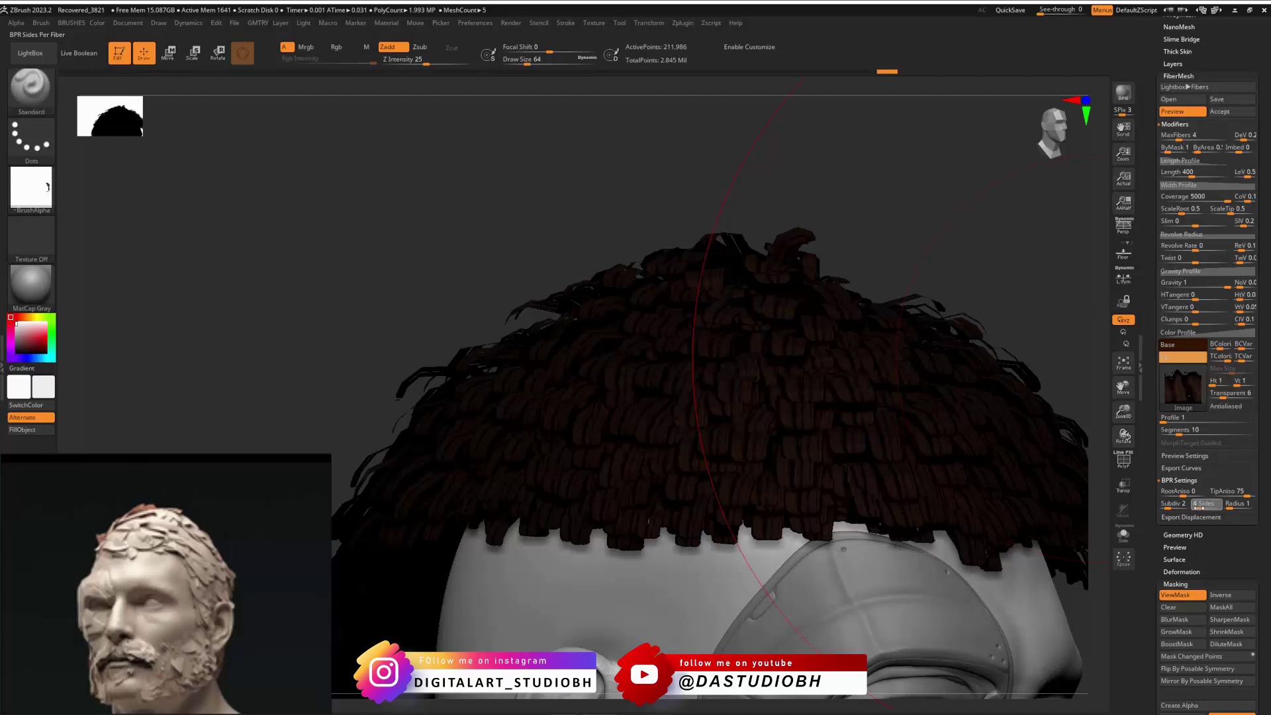
{"action": "key", "text": "shift+r"}
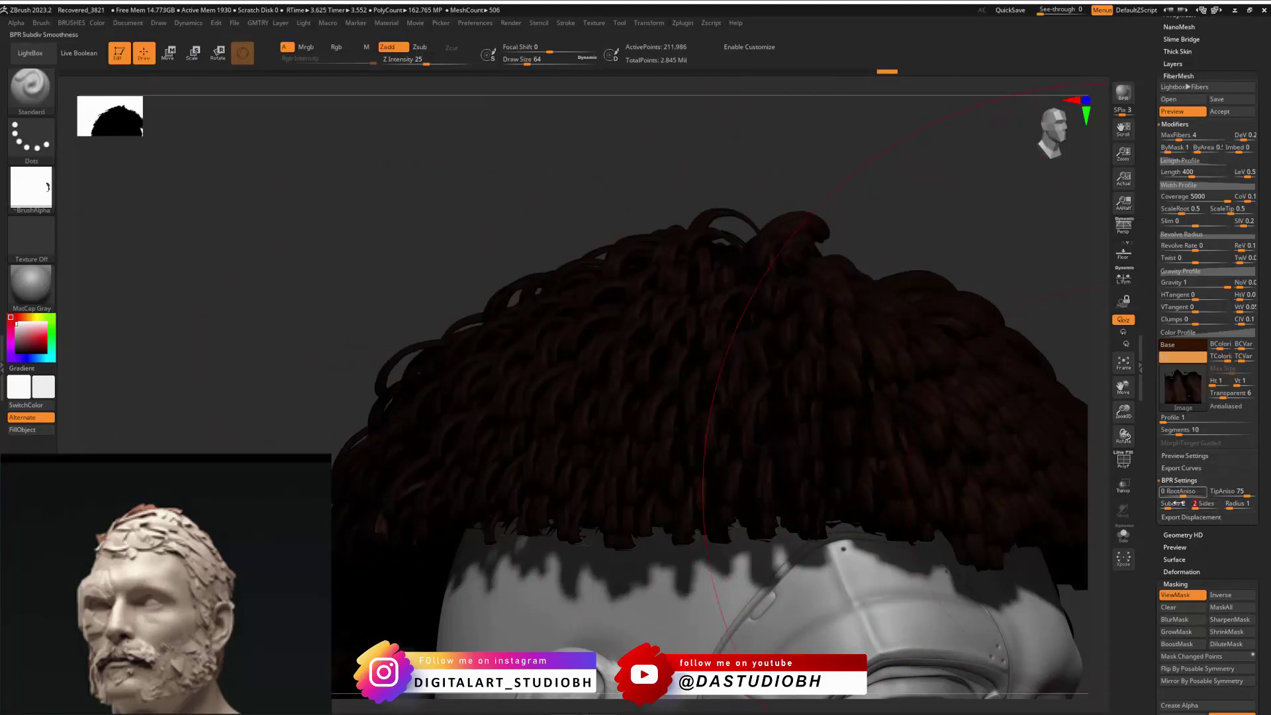
{"action": "key", "text": "shift+r"}
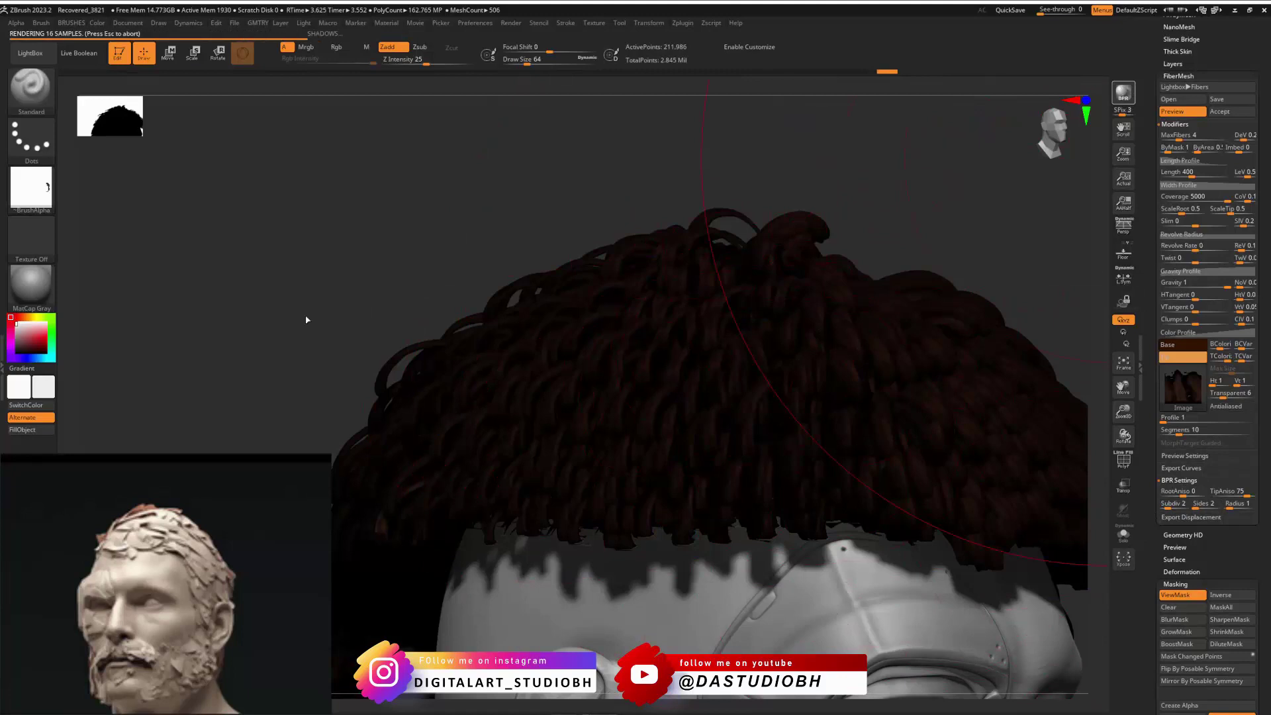
{"action": "key", "text": "Escape"}
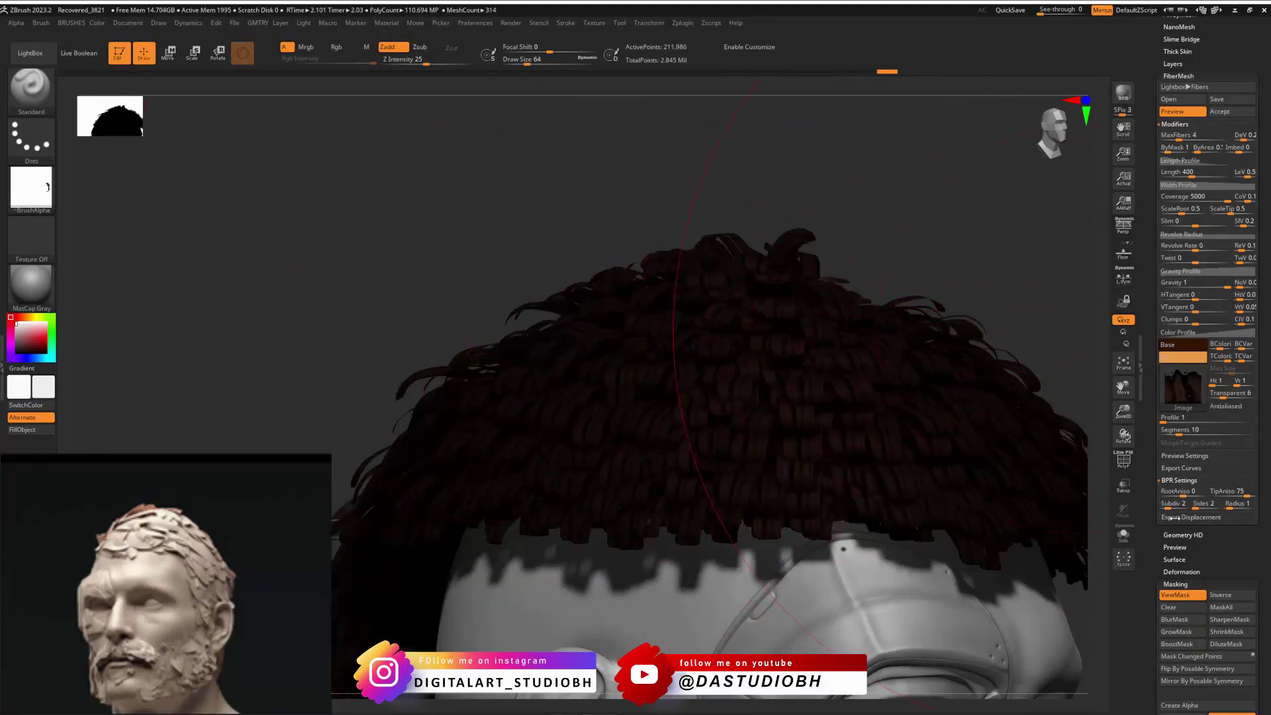
Step: Accept the FiberMesh preview as a new subtool, always activating Fast Preview until the next restart
{"action": "left_click", "coordinate": [1174, 517], "text": "shift"}
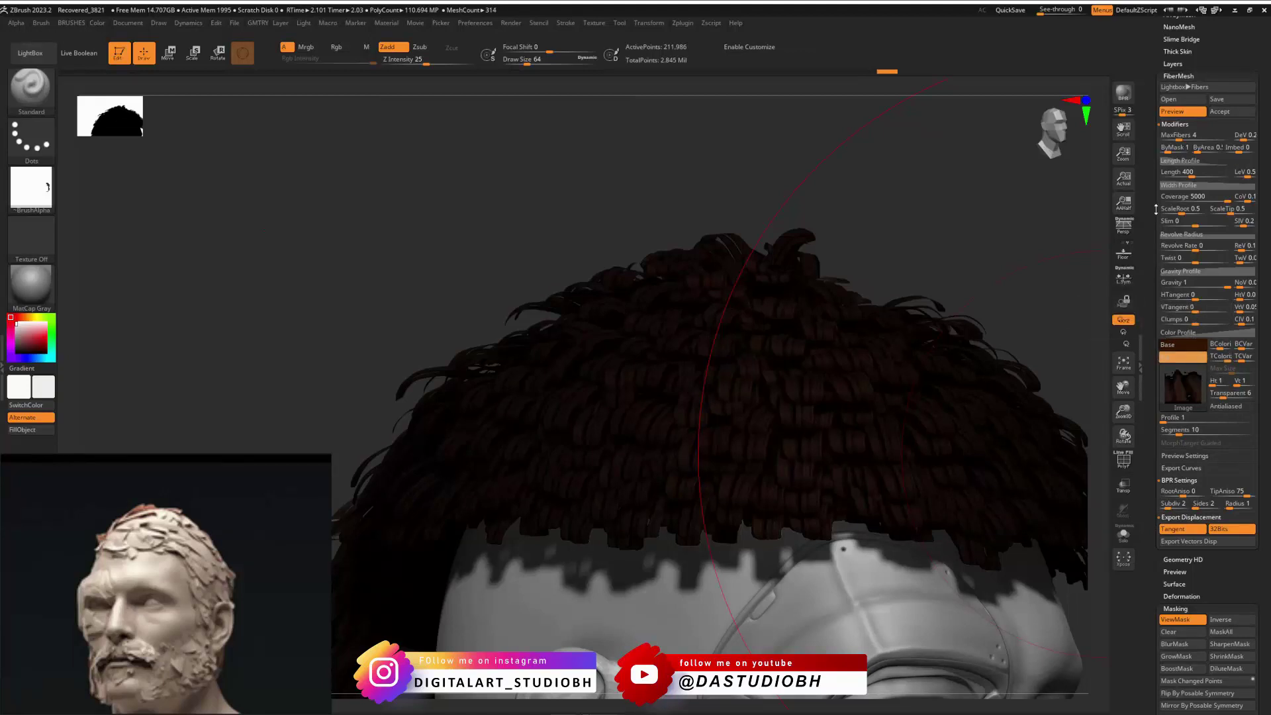
{"action": "left_click", "coordinate": [1225, 114]}
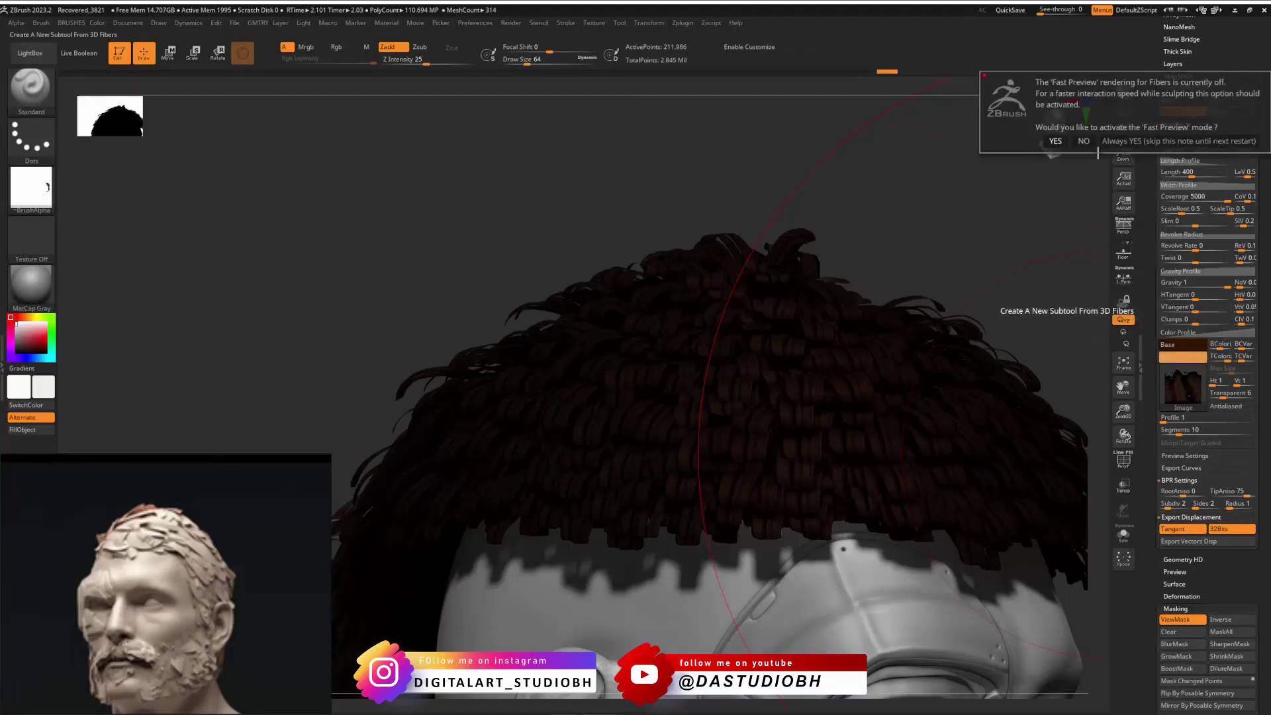
{"action": "left_click", "coordinate": [1114, 141]}
{"action": "right_click_drag", "start_coordinate": [960, 215], "coordinate": [931, 280]}
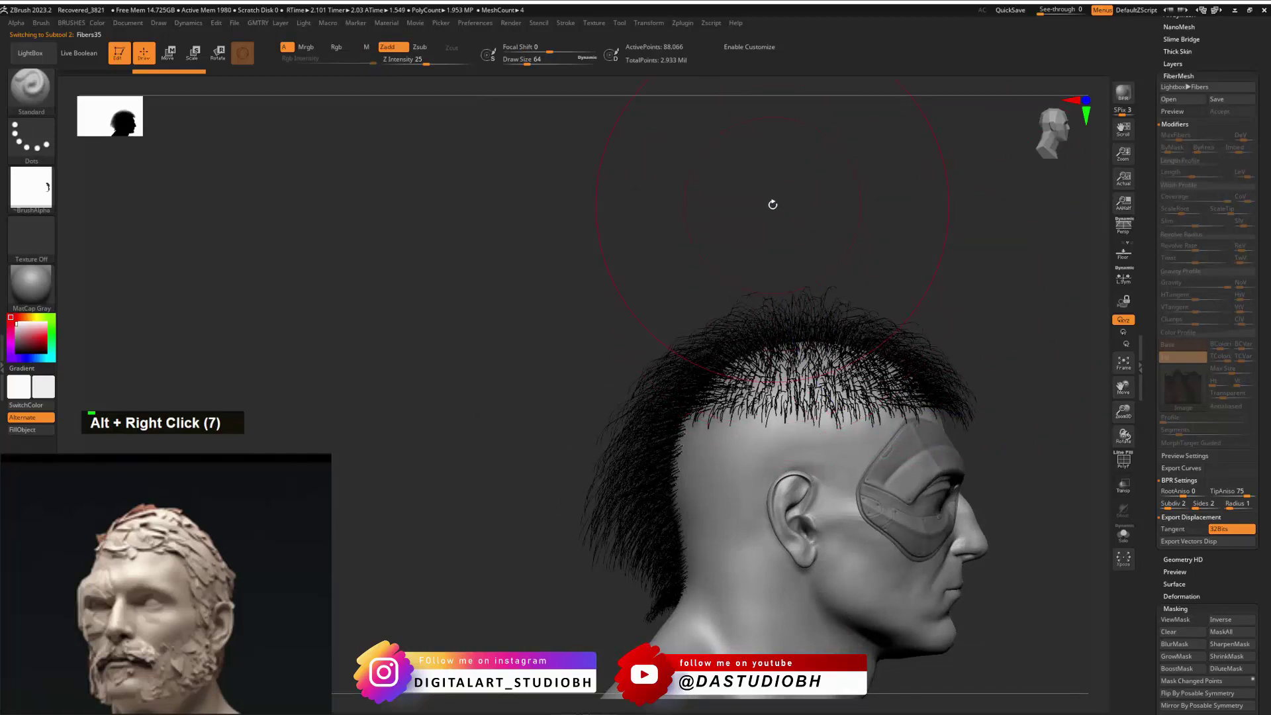
Step: Choose the GroomHairToss brush, set its Front Collision Tolerance to 5 and lower its Front Collision Variations
{"action": "key", "text": "b"}
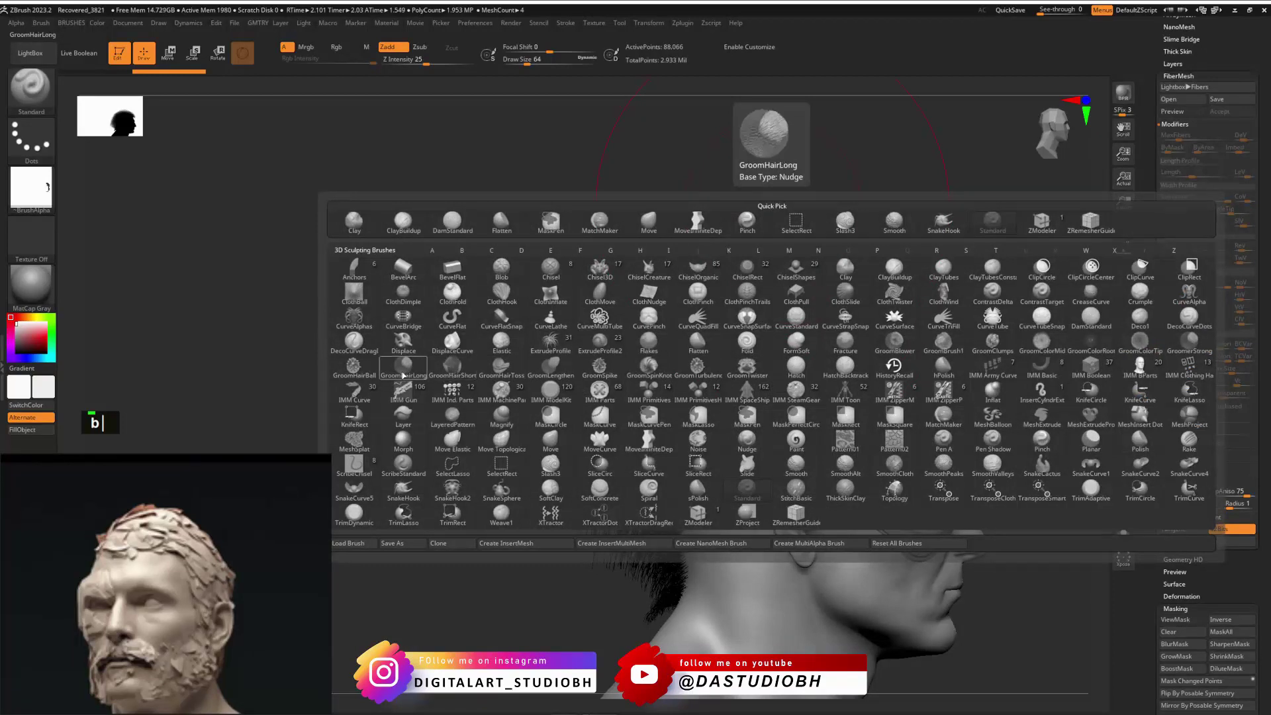
{"action": "left_click", "coordinate": [502, 367]}
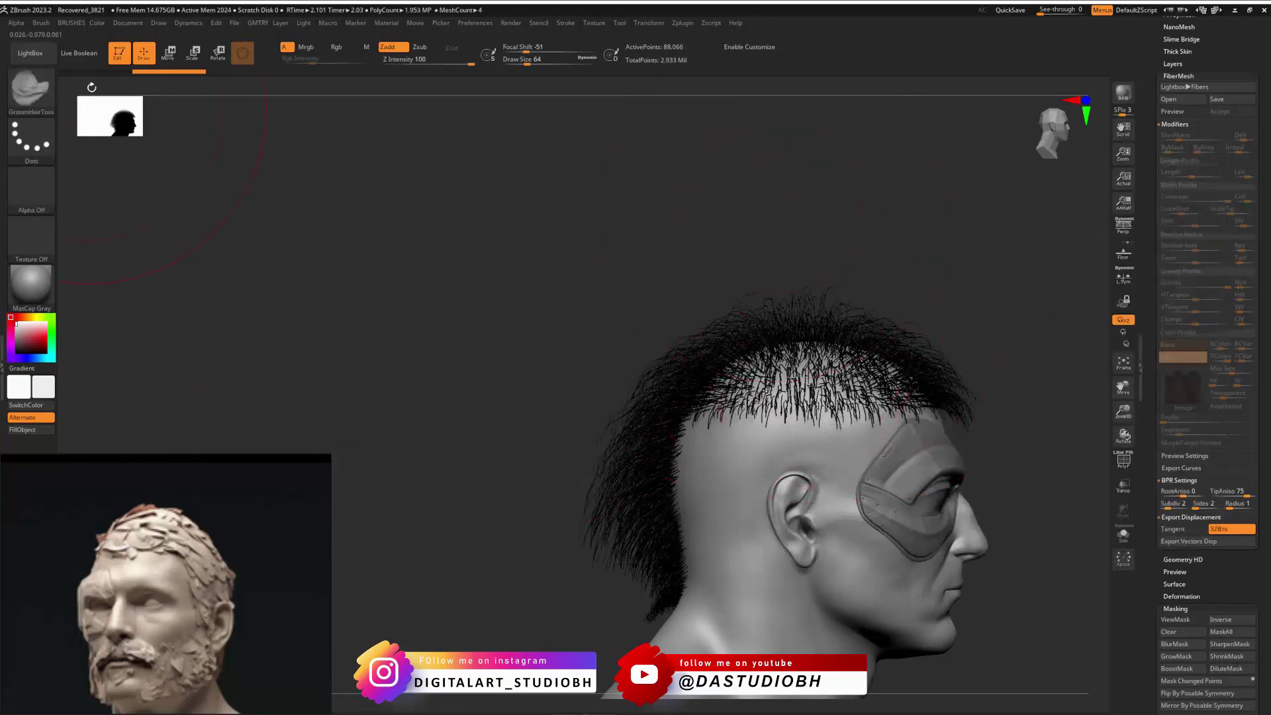
{"action": "left_click", "coordinate": [41, 22]}
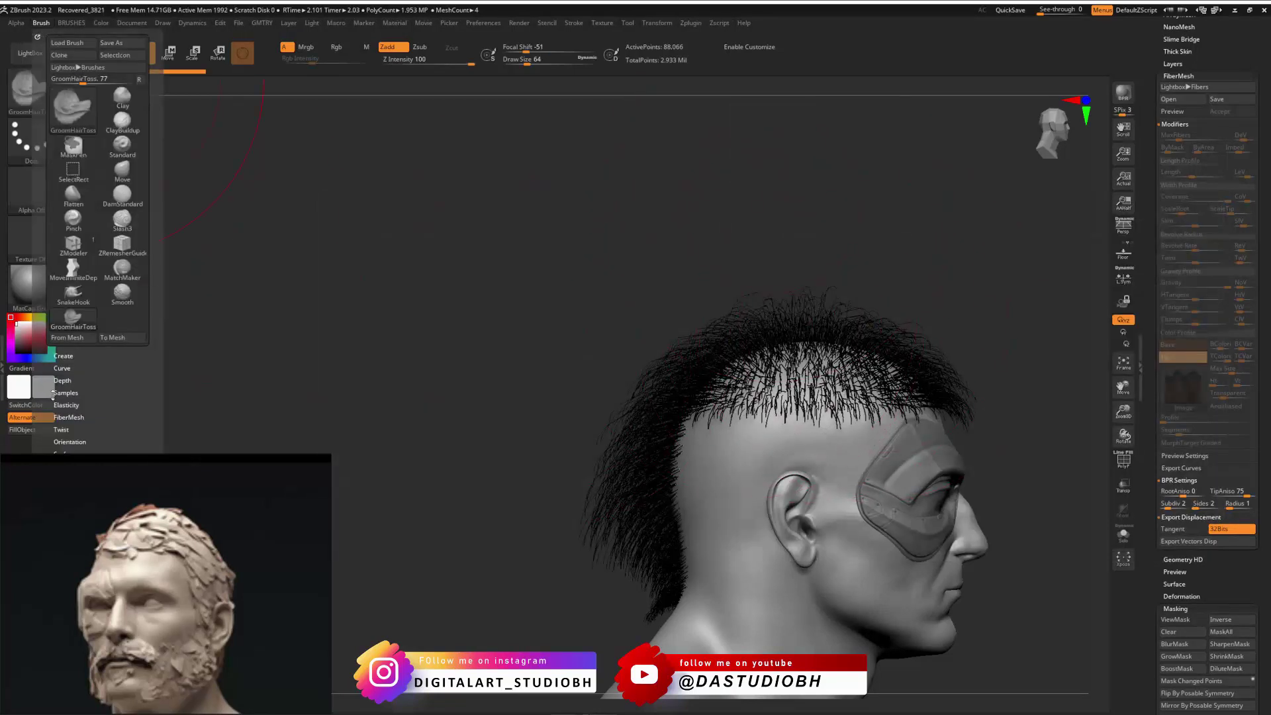
{"action": "scroll", "coordinate": [67, 227], "scroll_direction": "down", "scroll_amount": 3}
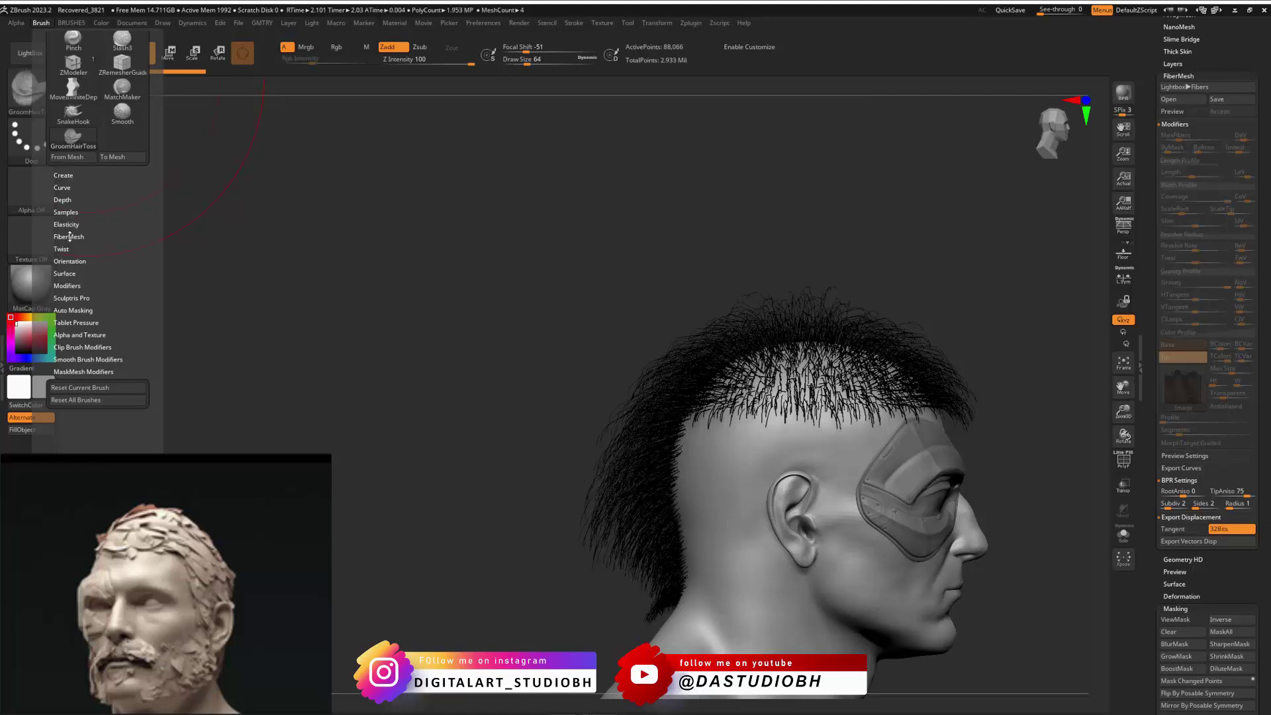
{"action": "left_click", "coordinate": [69, 237], "text": "shift"}
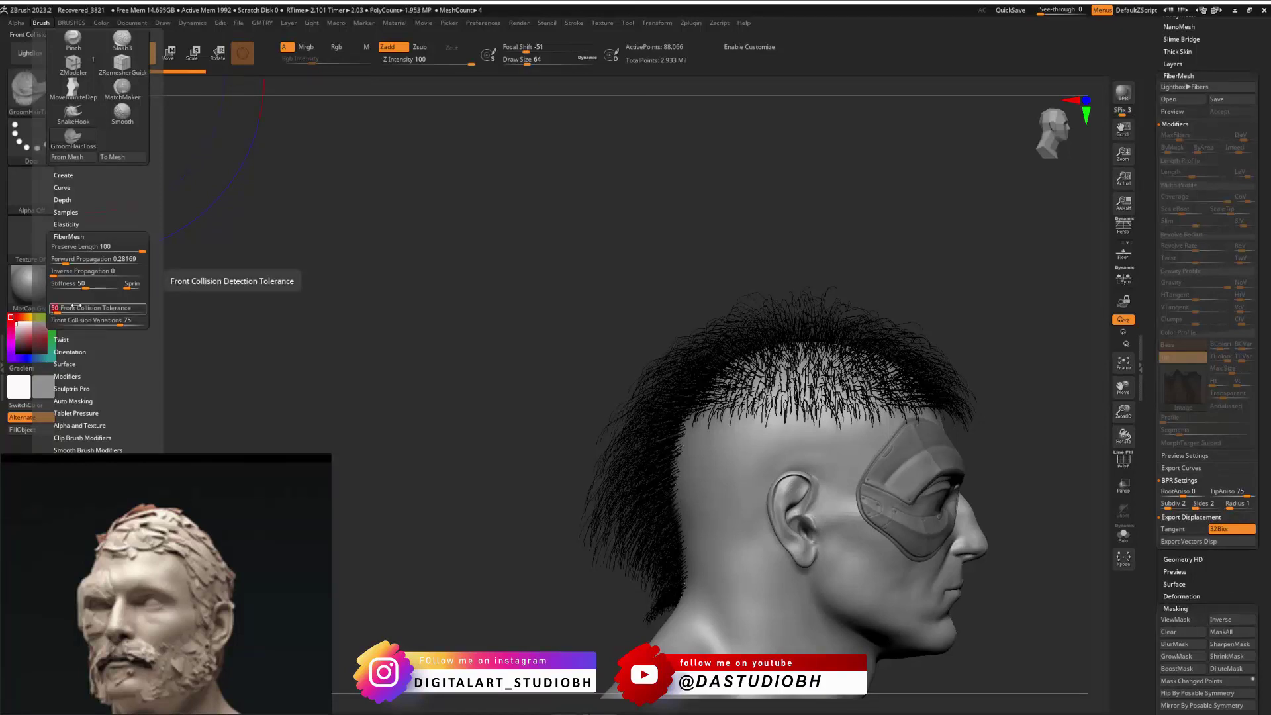
{"action": "key", "text": "BackSpace"}
{"action": "key", "text": "Return"}
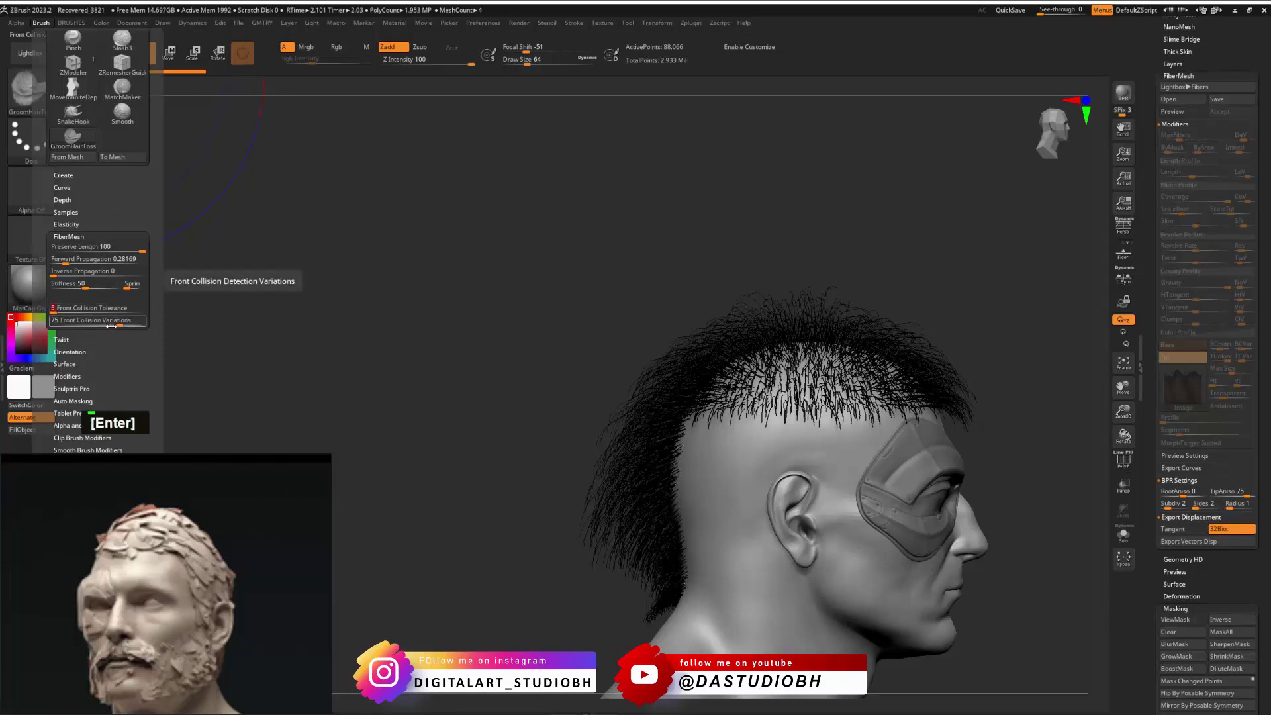
{"action": "left_click_drag", "start_coordinate": [110, 326], "coordinate": [79, 328]}
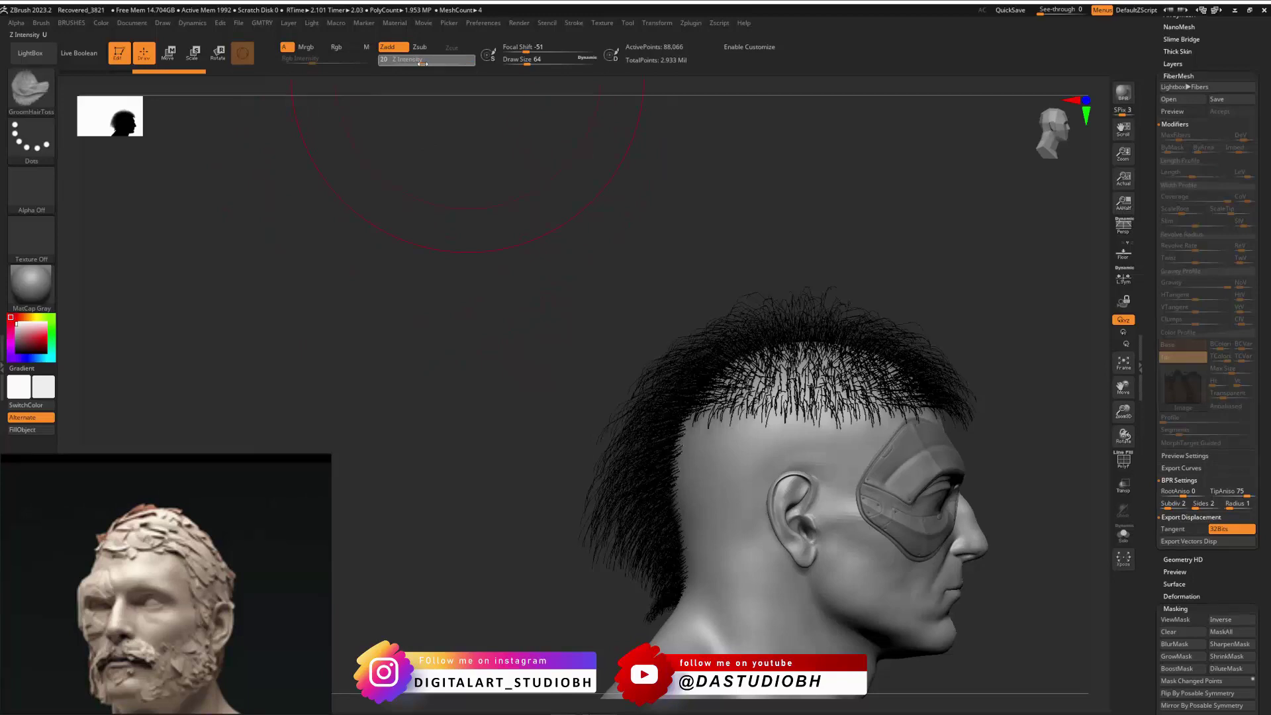
Step: Set the brush's Z Intensity to 21 and comb the fibers at the back of the head down toward the neck
{"action": "left_click_drag", "start_coordinate": [426, 63], "coordinate": [428, 63]}
{"action": "mouse_move", "coordinate": [624, 437]}
{"action": "left_mouse_down"}
{"action": "mouse_move", "coordinate": [674, 566]}
{"action": "mouse_move", "coordinate": [647, 490]}
{"action": "mouse_move", "coordinate": [659, 559]}
{"action": "left_mouse_up"}
{"action": "left_click_drag", "start_coordinate": [633, 462], "coordinate": [649, 546]}
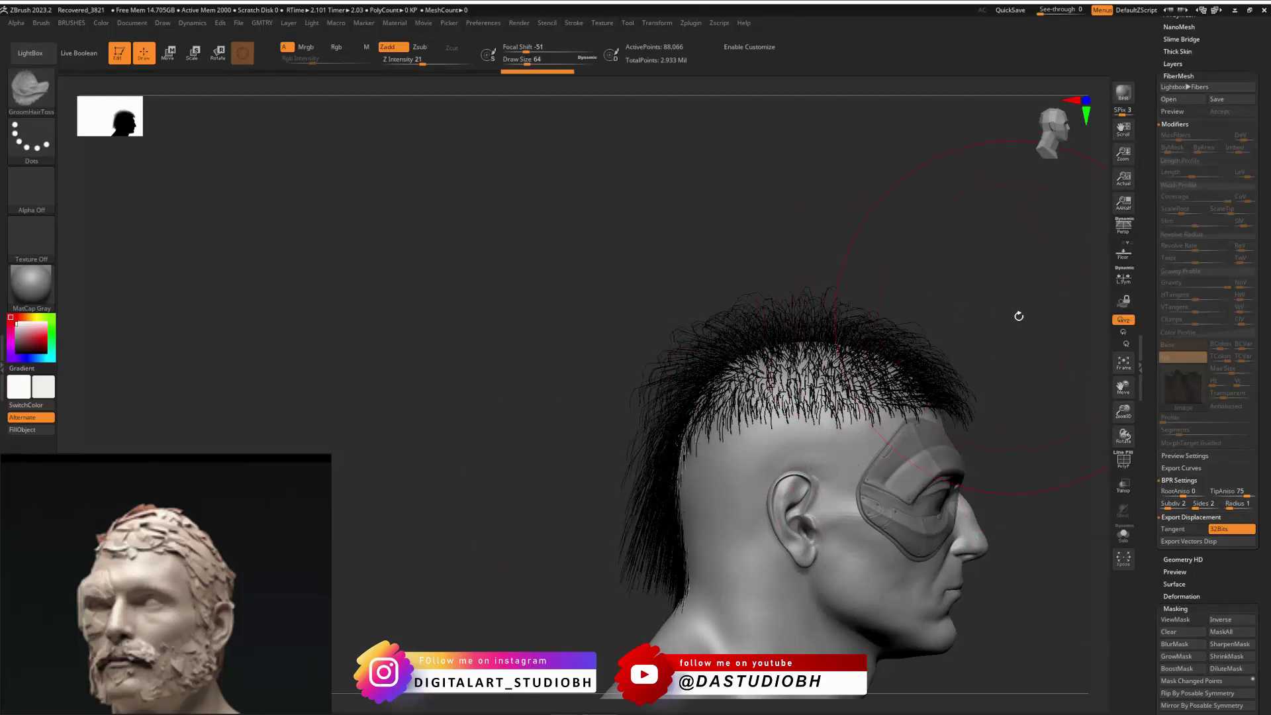
{"action": "left_click_drag", "start_coordinate": [1019, 316], "coordinate": [1099, 325]}
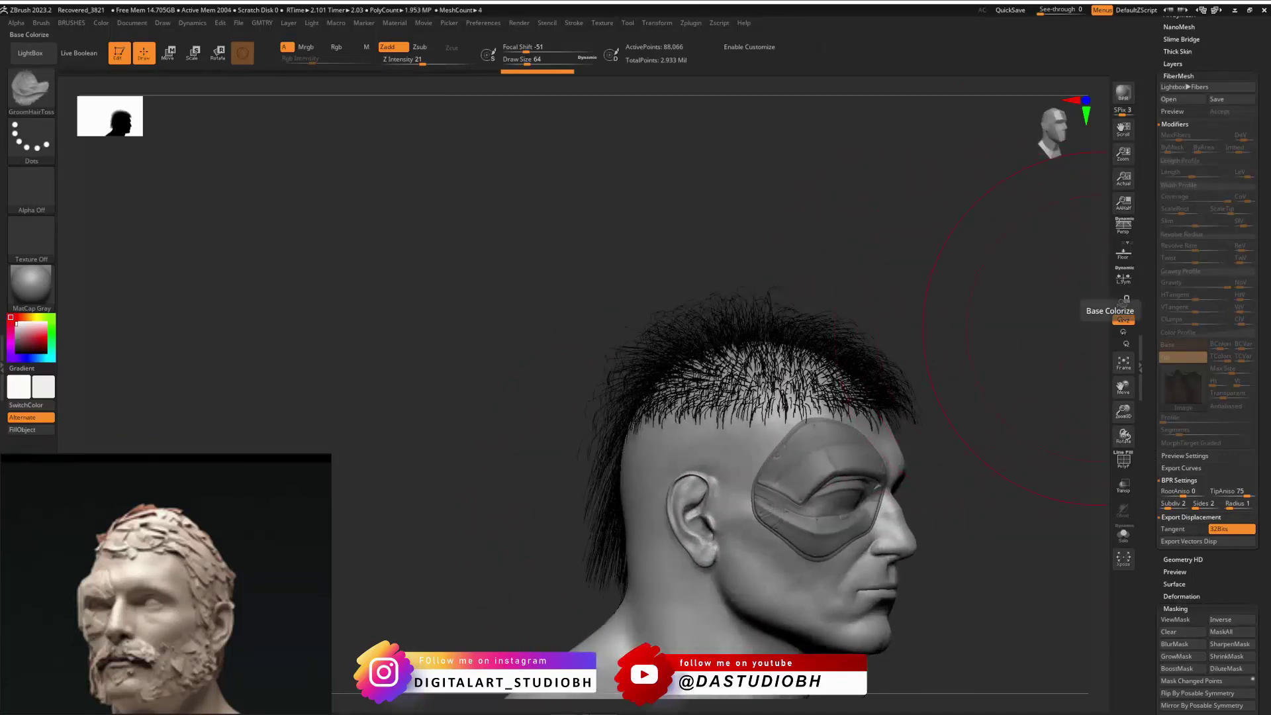
{"action": "key", "text": "n"}
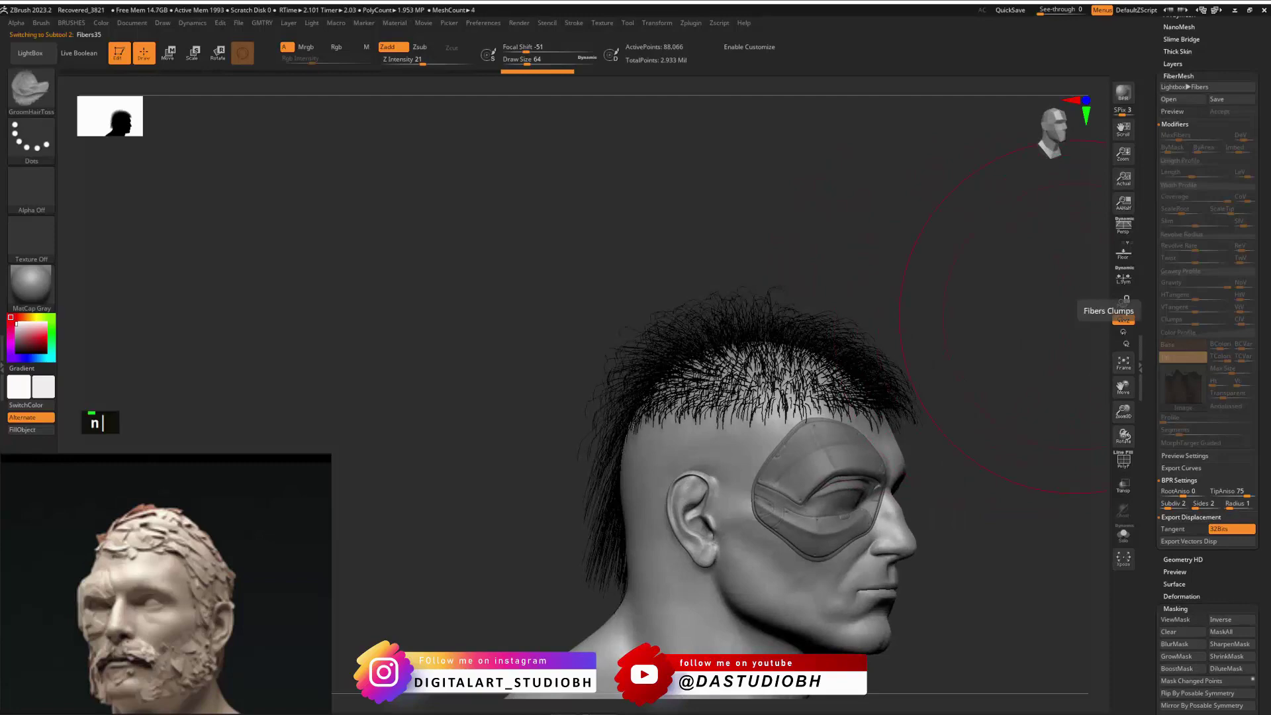
Step: Comb the hair on the back of the head and crown downward with several strokes from behind
{"action": "mouse_move", "coordinate": [892, 289]}
{"action": "right_mouse_down"}
{"action": "mouse_move", "coordinate": [922, 272]}
{"action": "mouse_move", "coordinate": [925, 290]}
{"action": "mouse_move", "coordinate": [844, 345]}
{"action": "right_mouse_up"}
{"action": "right_click", "coordinate": [907, 286]}
{"action": "mouse_move", "coordinate": [844, 344]}
{"action": "right_mouse_down", "text": "alt"}
{"action": "mouse_move", "coordinate": [951, 287]}
{"action": "mouse_move", "coordinate": [894, 296]}
{"action": "right_mouse_up", "text": "alt"}
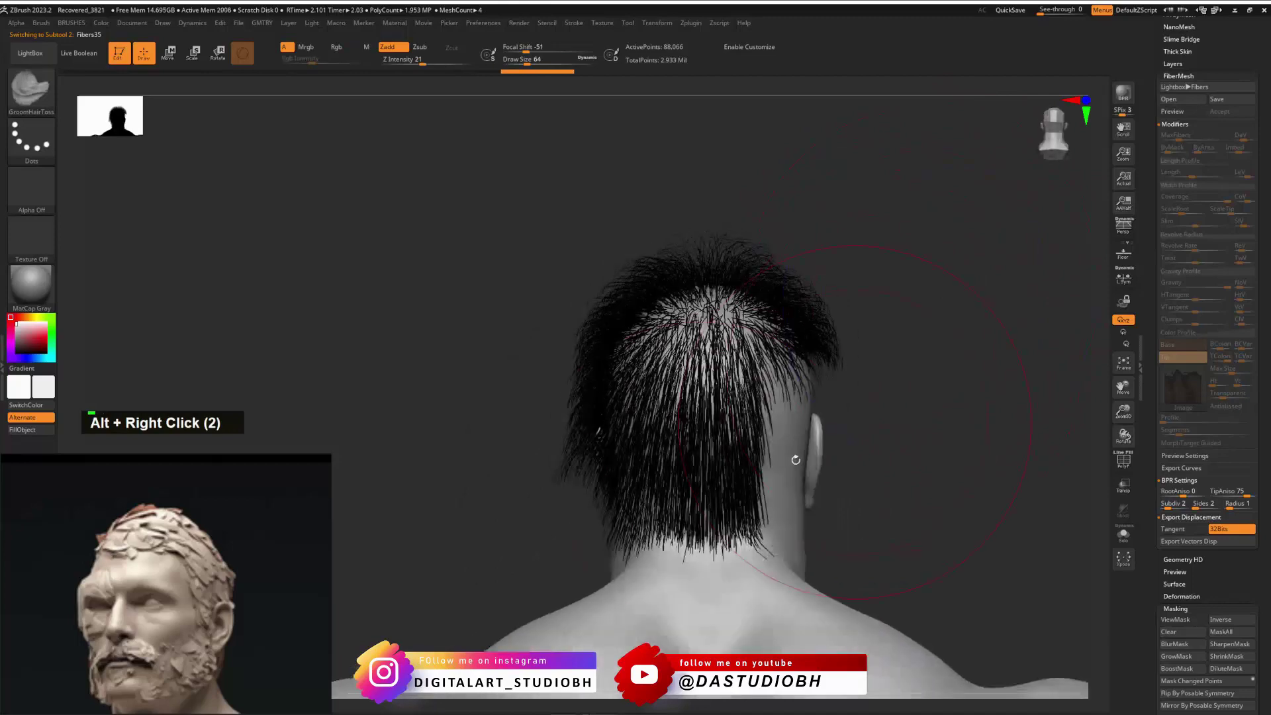
{"action": "left_click_drag", "start_coordinate": [759, 430], "coordinate": [734, 523]}
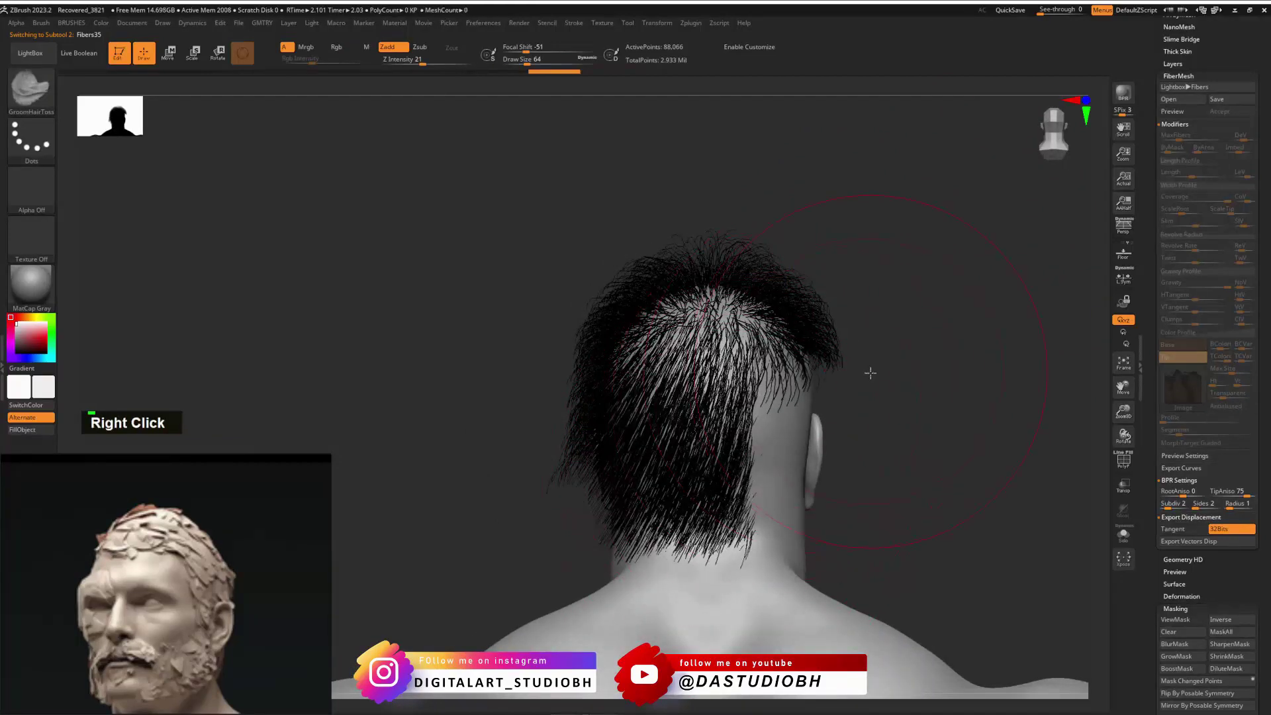
{"action": "right_click_drag", "start_coordinate": [872, 372], "coordinate": [798, 370], "text": "shift"}
{"action": "left_click_drag", "start_coordinate": [904, 298], "coordinate": [834, 384]}
{"action": "right_click_drag", "start_coordinate": [740, 372], "coordinate": [822, 355]}
{"action": "right_click_drag", "start_coordinate": [821, 355], "coordinate": [807, 352], "text": "alt"}
{"action": "left_click_drag", "start_coordinate": [788, 315], "coordinate": [772, 380]}
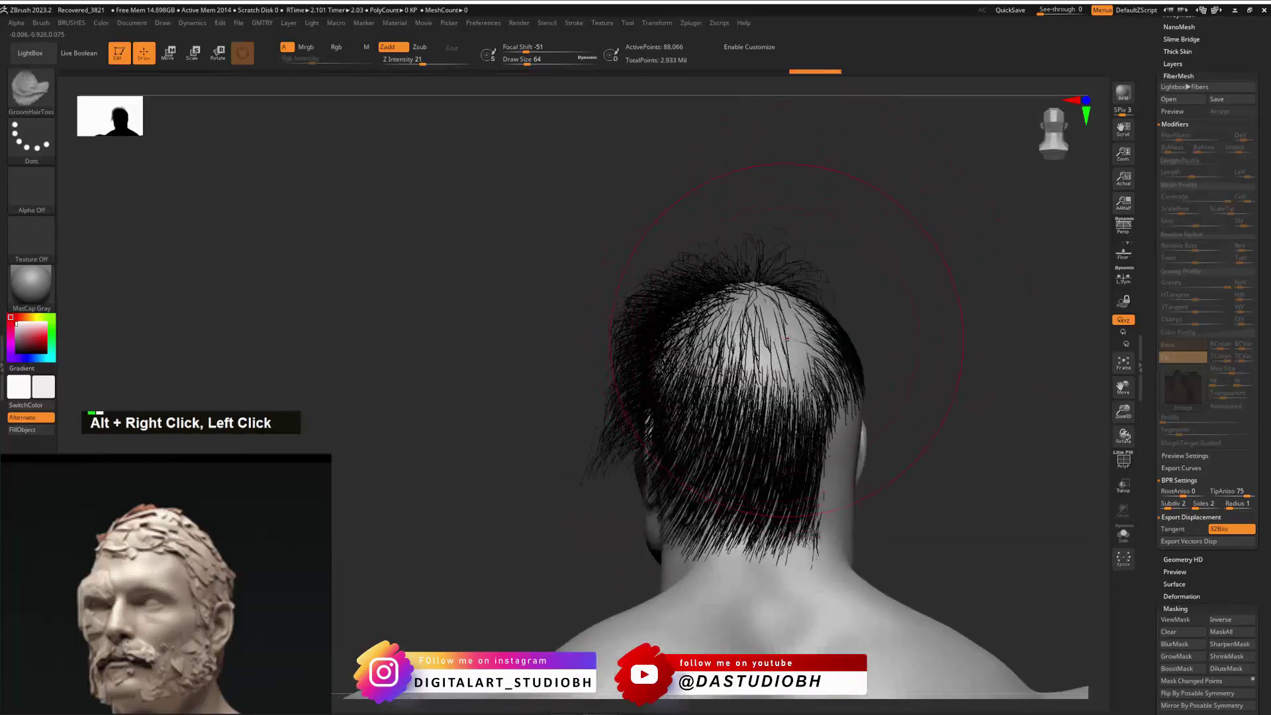
{"action": "right_click_drag", "start_coordinate": [715, 344], "coordinate": [791, 341]}
{"action": "left_click_drag", "start_coordinate": [755, 314], "coordinate": [735, 391]}
Step: Groom the fibers on top of the head and comb the head's left side down toward the ear
{"action": "right_click_drag", "start_coordinate": [761, 318], "coordinate": [749, 411]}
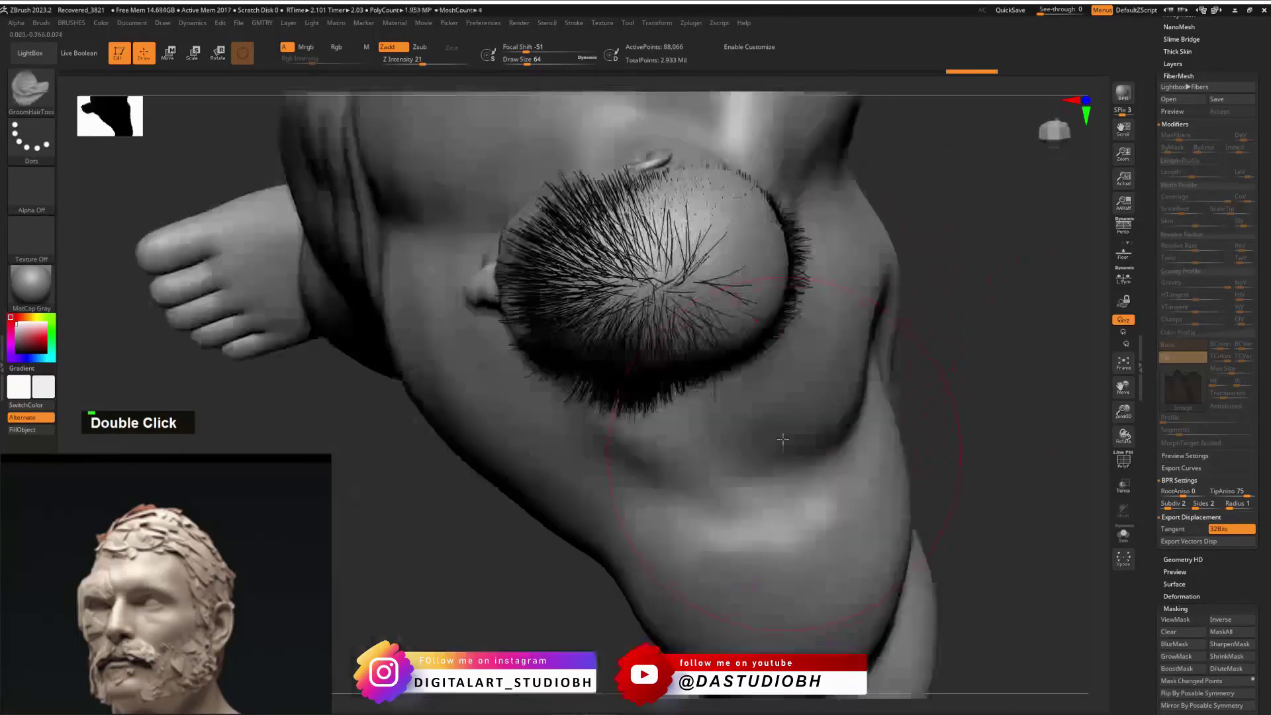
{"action": "left_click_drag", "start_coordinate": [735, 284], "coordinate": [788, 305]}
{"action": "right_click_drag", "start_coordinate": [788, 357], "coordinate": [686, 282]}
{"action": "left_click_drag", "start_coordinate": [669, 295], "coordinate": [646, 398]}
{"action": "left_click_drag", "start_coordinate": [639, 311], "coordinate": [651, 446]}
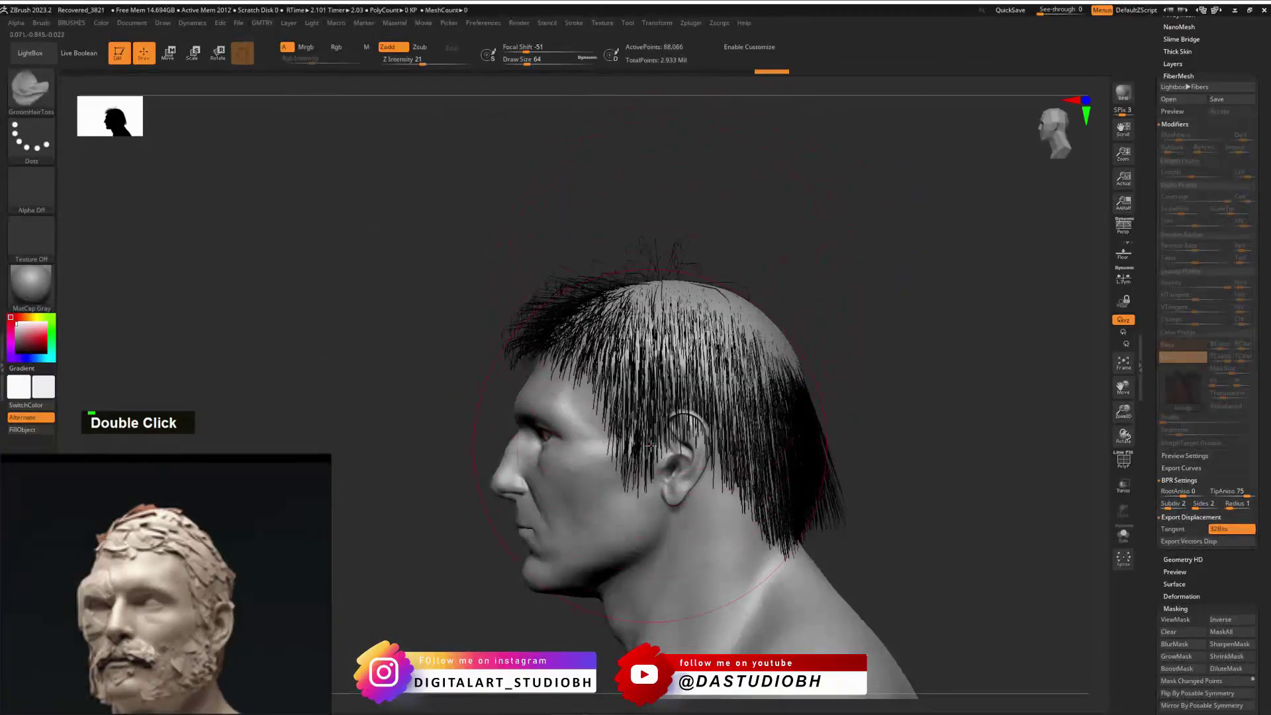
Step: Comb the crown fibers backward on the head's left side, repeating the last groom stroke
{"action": "left_click_drag", "start_coordinate": [735, 289], "coordinate": [743, 292]}
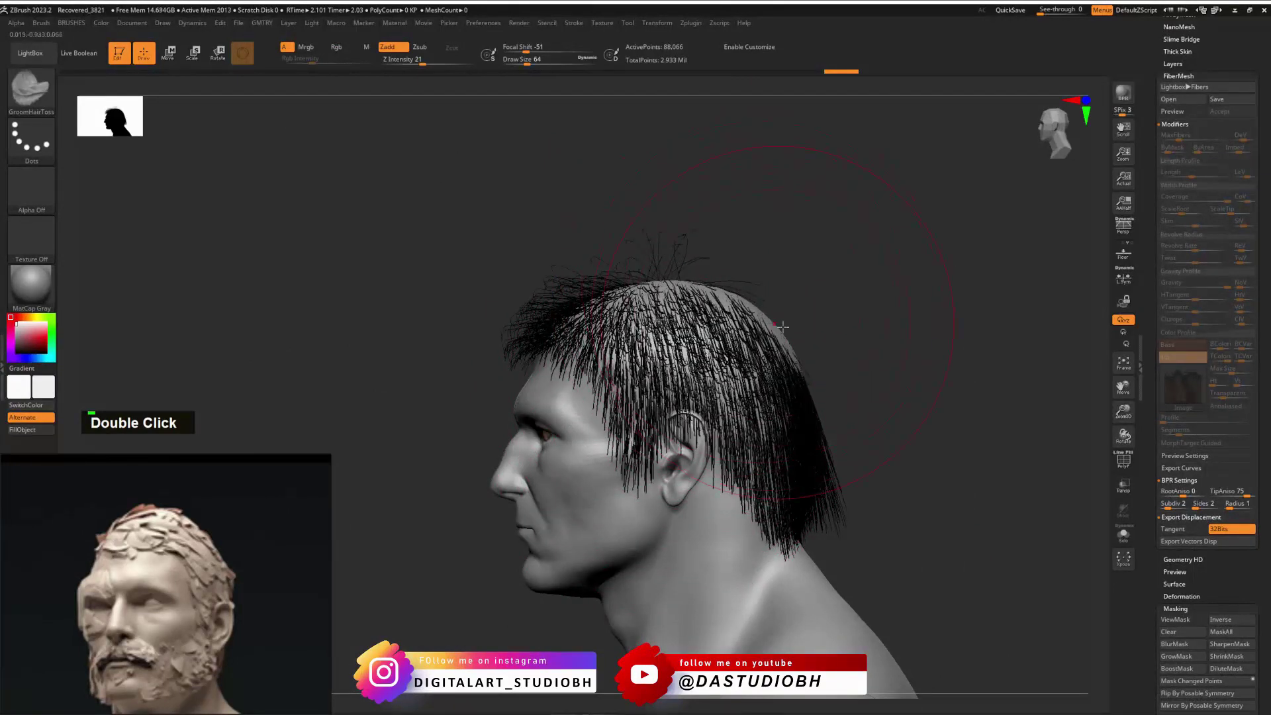
{"action": "right_click_drag", "start_coordinate": [783, 326], "coordinate": [718, 318]}
{"action": "key", "text": "1"}
{"action": "key", "text": "1"}
{"action": "key", "text": "1"}
{"action": "key", "text": "1"}
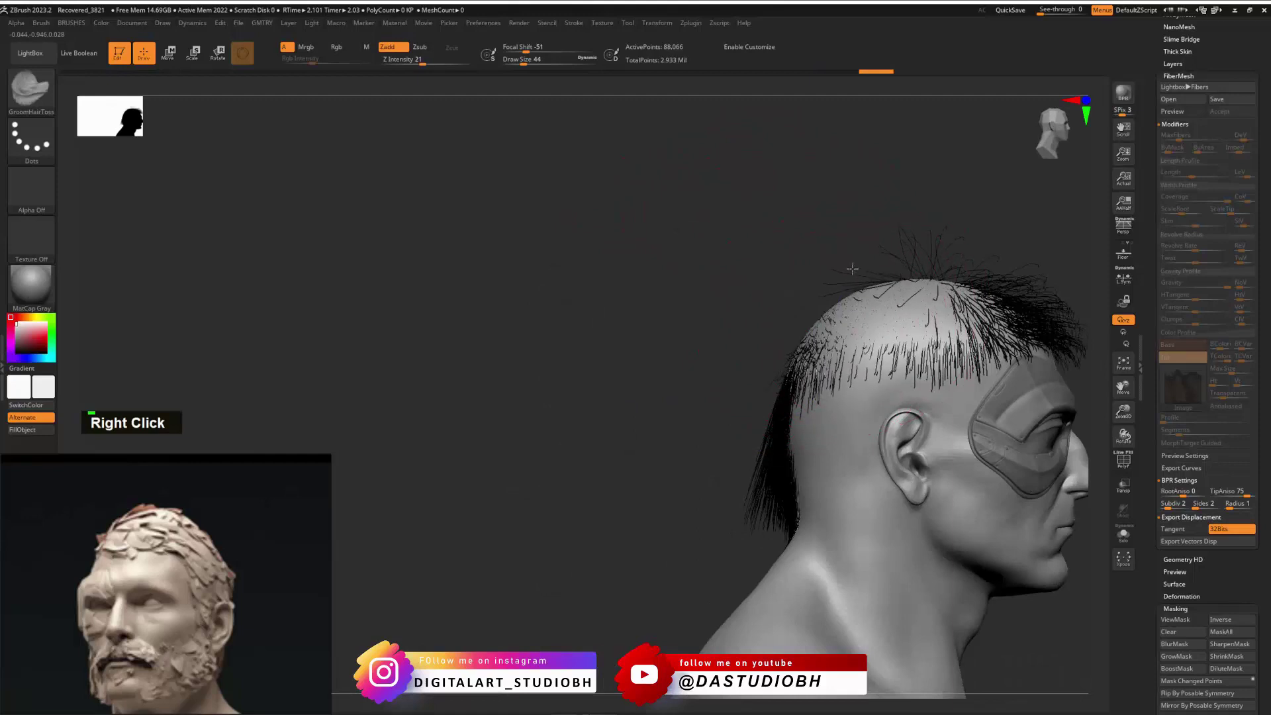
Step: Comb the fibers on top of the head forward and down on the masked side
{"action": "mouse_move", "coordinate": [894, 287]}
{"action": "left_mouse_down"}
{"action": "mouse_move", "coordinate": [960, 324]}
{"action": "mouse_move", "coordinate": [993, 321]}
{"action": "left_mouse_up"}
{"action": "left_click_drag", "start_coordinate": [936, 267], "coordinate": [969, 296]}
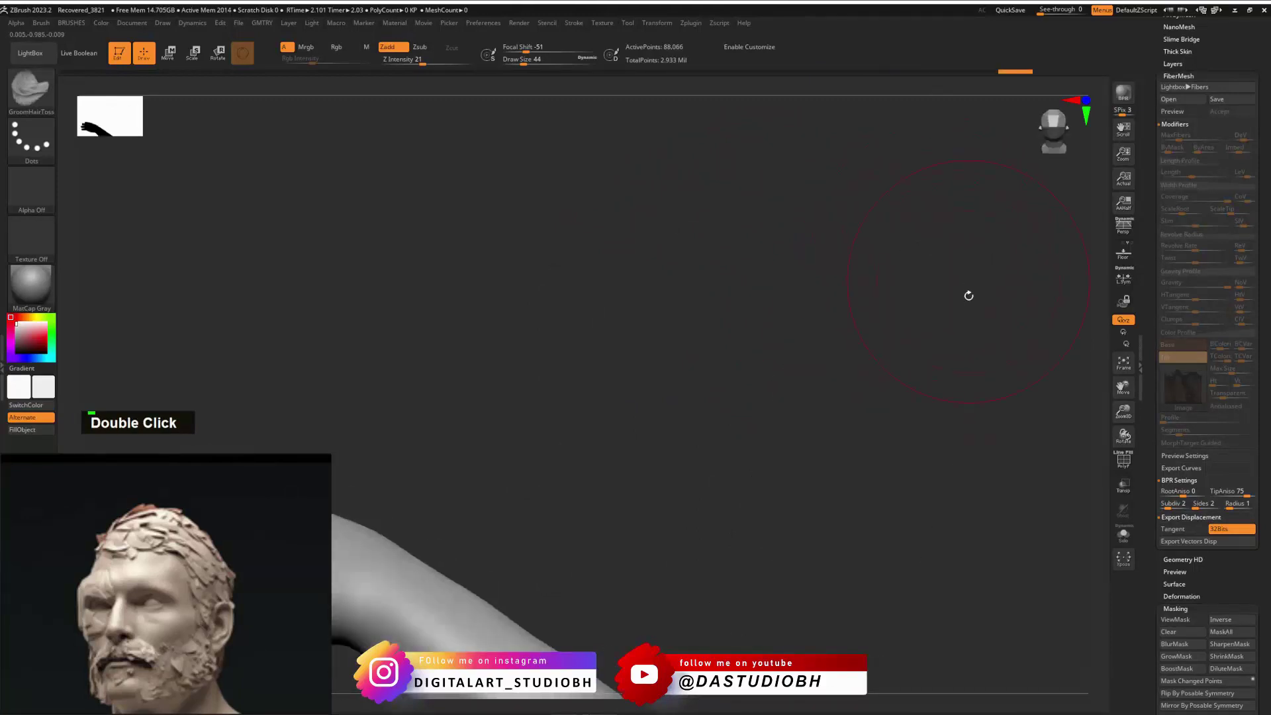
{"action": "right_click_drag", "start_coordinate": [969, 296], "coordinate": [756, 265]}
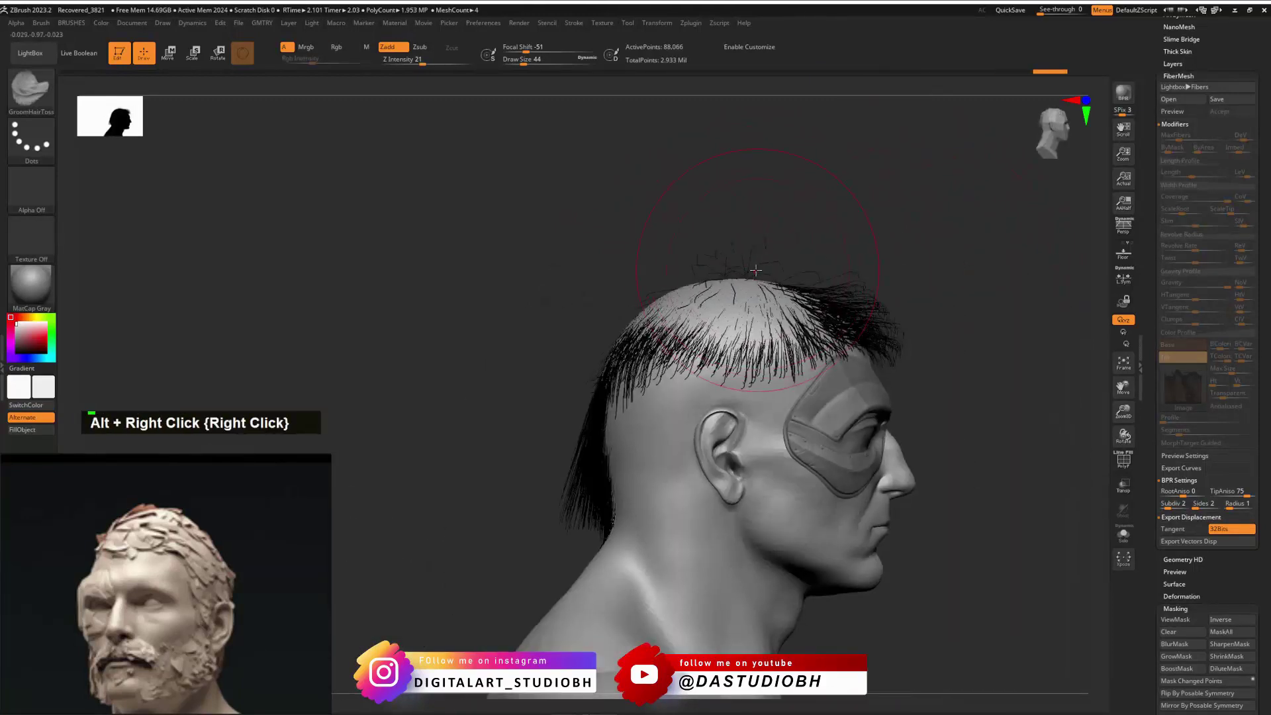
Step: Set the brush's Draw Size to 64 and comb the crown and masked-side fibers down against the scalp
{"action": "key", "text": "2"}
{"action": "key", "text": "2"}
{"action": "key", "text": "2"}
{"action": "key", "text": "2"}
{"action": "double_click", "coordinate": [752, 265]}
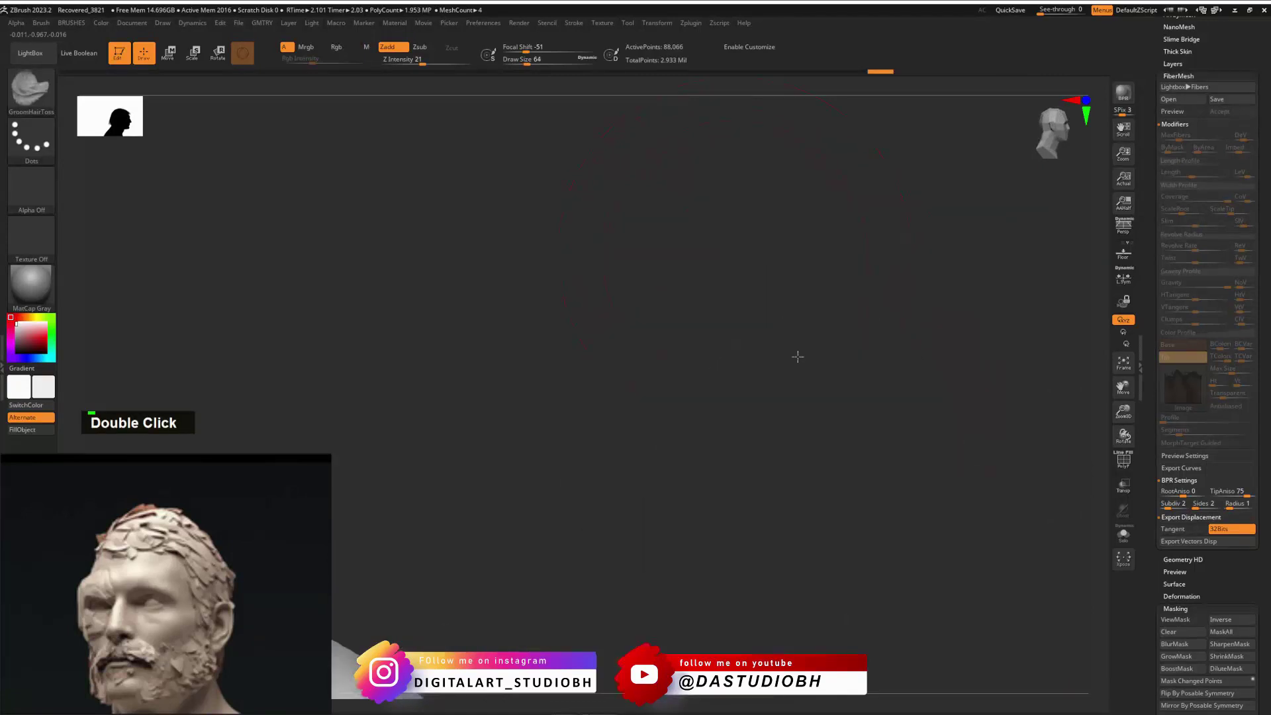
{"action": "right_click_drag", "start_coordinate": [798, 357], "coordinate": [800, 257]}
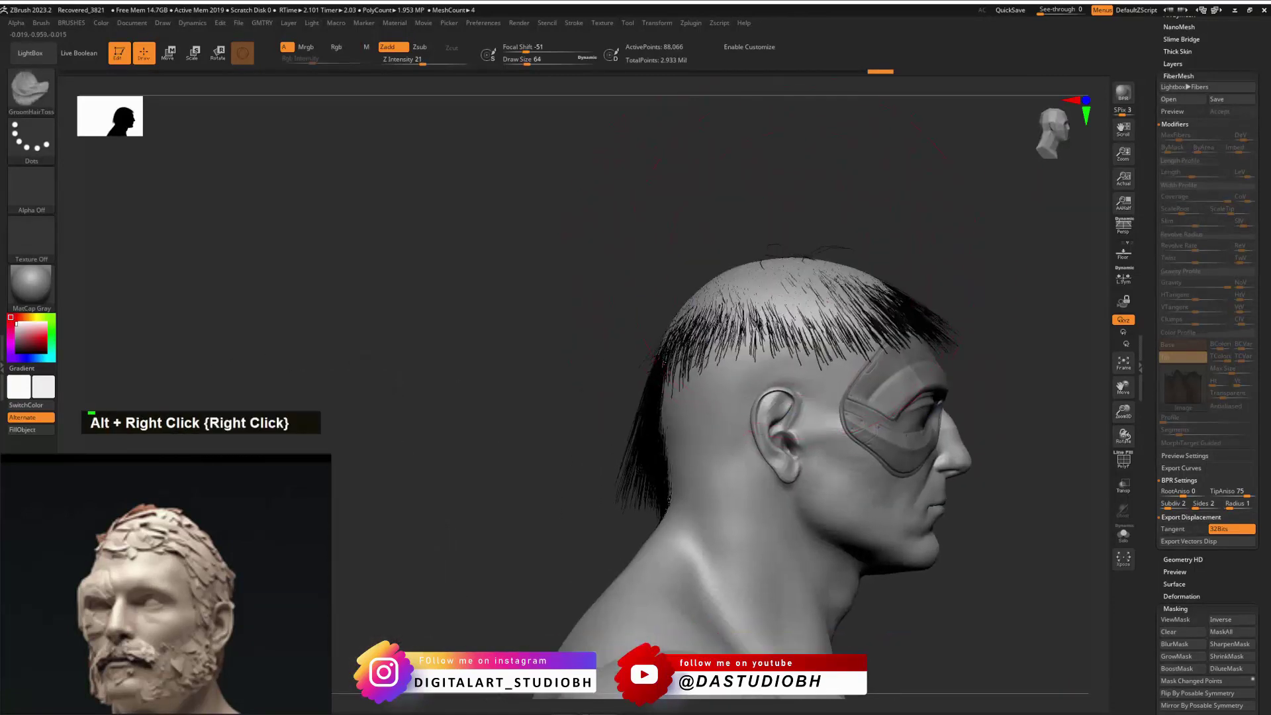
Step: Adjust the Draw Size to 49 and comb the fibers on top of the head from the side and from above
{"action": "double_click", "coordinate": [795, 302]}
{"action": "key", "text": "1"}
{"action": "key", "text": "1"}
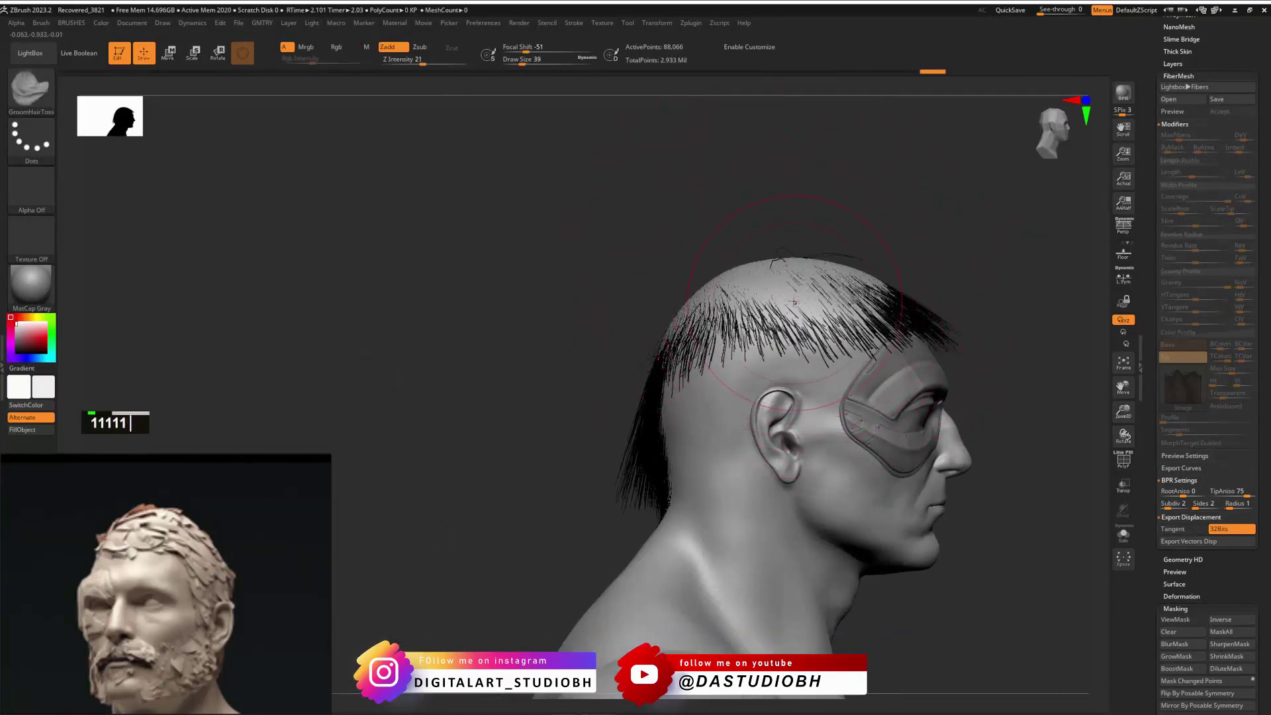
{"action": "mouse_move", "coordinate": [795, 301]}
{"action": "right_mouse_down"}
{"action": "mouse_move", "coordinate": [798, 274]}
{"action": "mouse_move", "coordinate": [773, 372]}
{"action": "right_mouse_up"}
{"action": "key", "text": "bracketright"}
{"action": "key", "text": "bracketright"}
{"action": "double_click", "coordinate": [774, 372]}
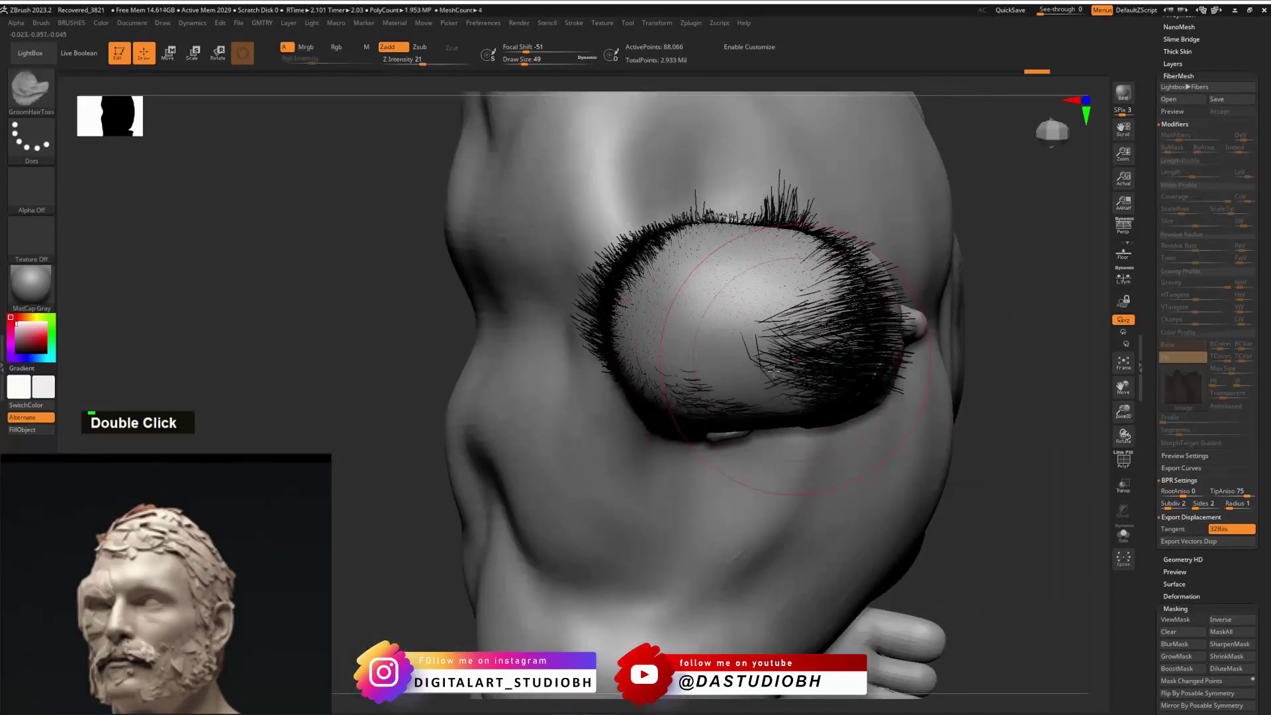
{"action": "mouse_move", "coordinate": [773, 372]}
{"action": "right_mouse_down"}
{"action": "mouse_move", "coordinate": [713, 361]}
{"action": "mouse_move", "coordinate": [821, 332]}
{"action": "right_mouse_up"}
{"action": "mouse_move", "coordinate": [821, 331]}
{"action": "left_mouse_down"}
{"action": "mouse_move", "coordinate": [776, 315]}
{"action": "mouse_move", "coordinate": [795, 344]}
{"action": "left_mouse_up"}
Step: Switch to the GroomHairShort brush and comb the fibers on top of the head forward toward the forehead
{"action": "right_click_drag", "start_coordinate": [794, 344], "coordinate": [753, 365]}
{"action": "right_click", "coordinate": [753, 366]}
{"action": "key", "text": "b"}
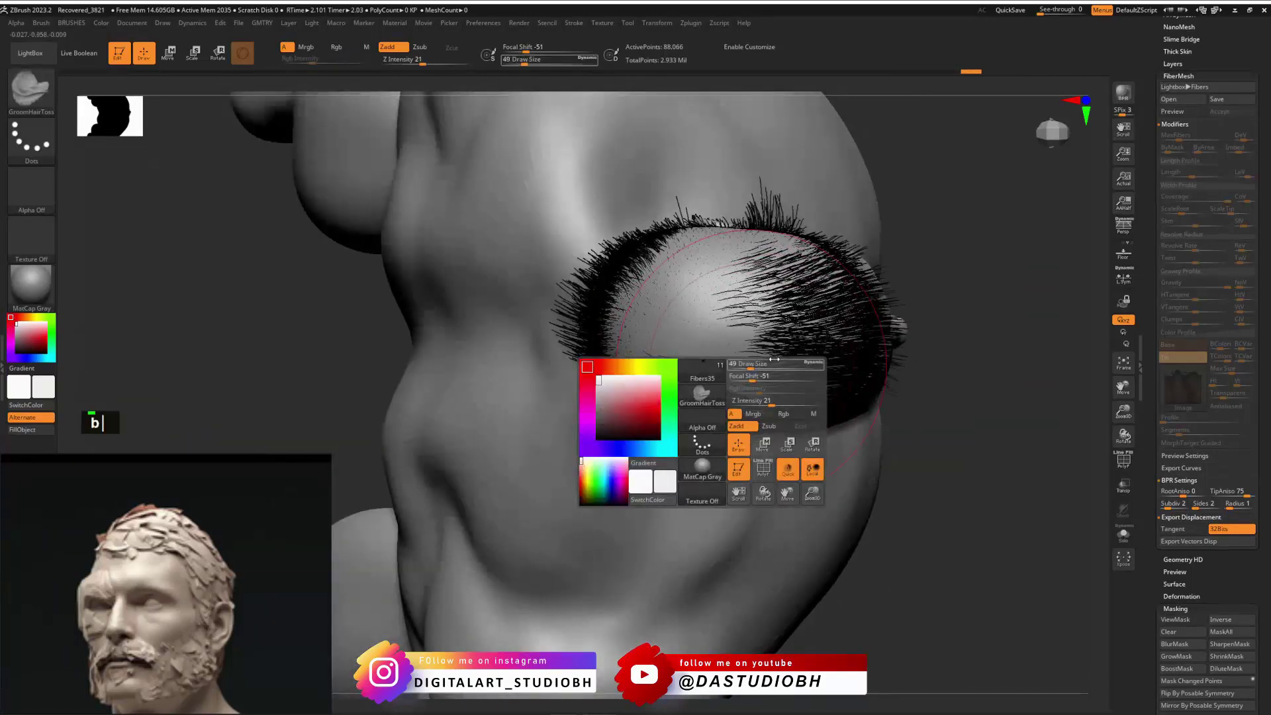
{"action": "key", "text": "b"}
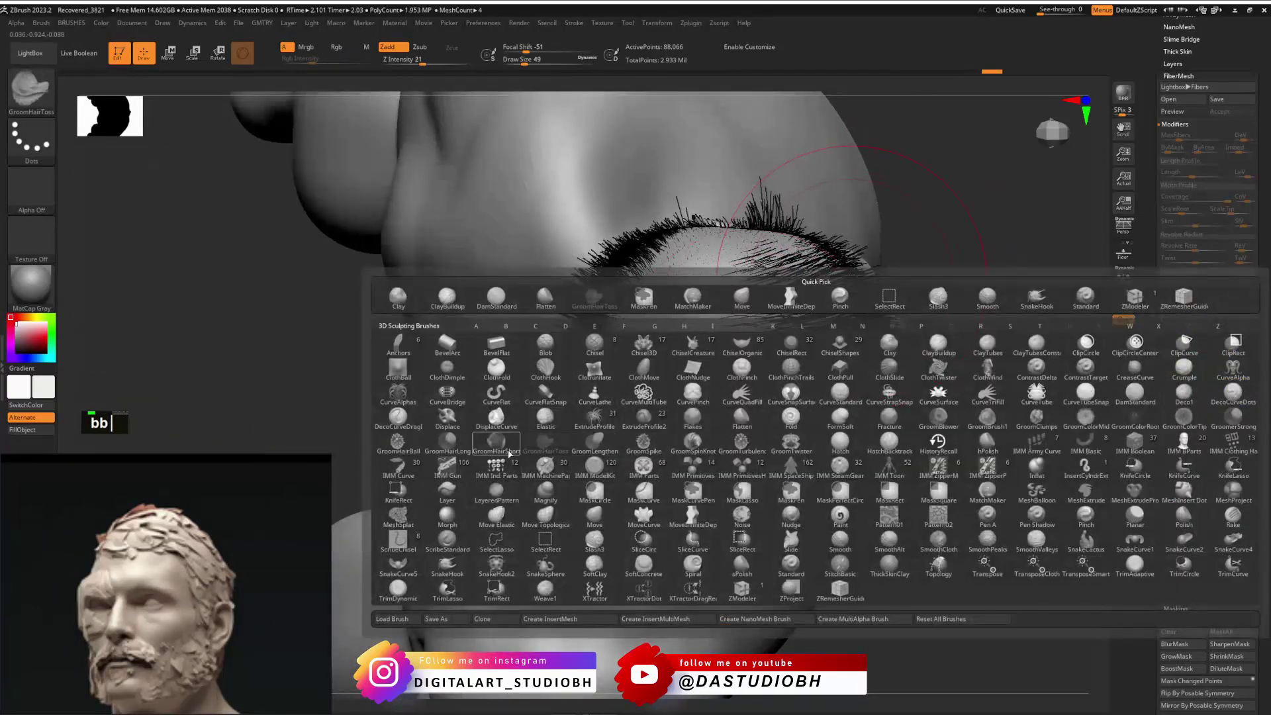
{"action": "left_click", "coordinate": [508, 453]}
{"action": "right_click_drag", "start_coordinate": [736, 343], "coordinate": [783, 332]}
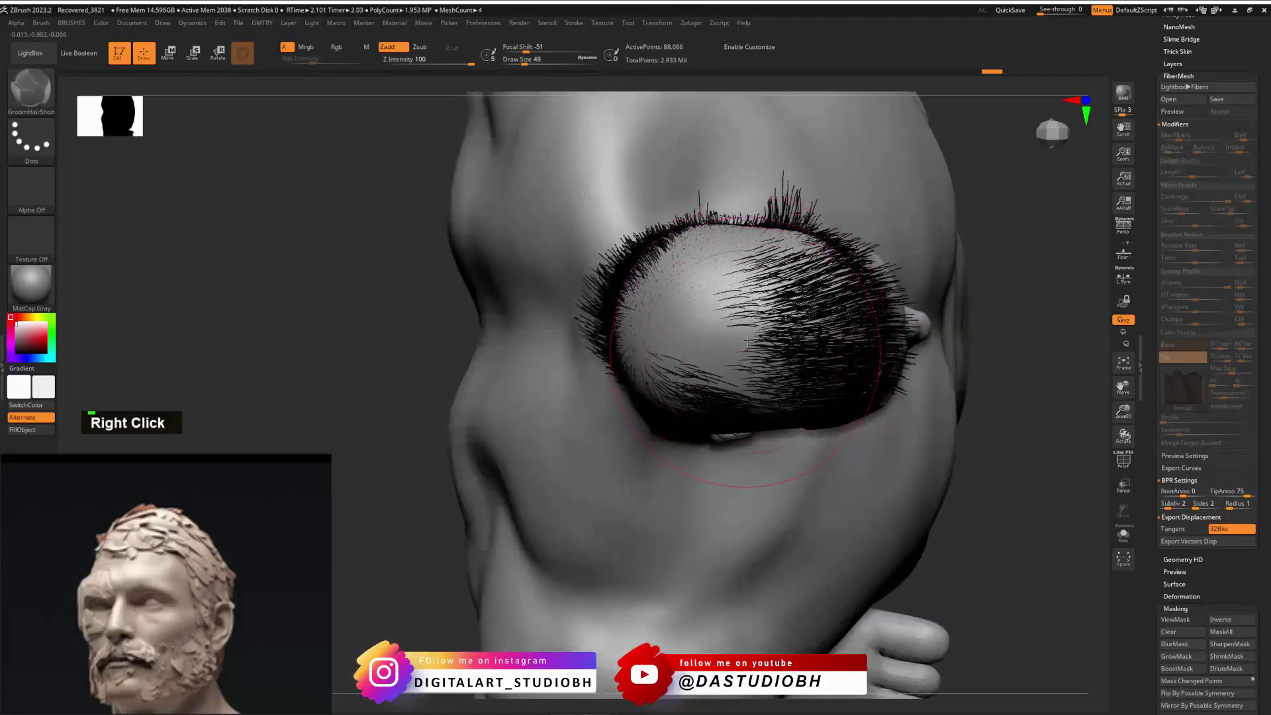
{"action": "left_click_drag", "start_coordinate": [743, 330], "coordinate": [801, 325]}
{"action": "left_click_drag", "start_coordinate": [745, 355], "coordinate": [798, 351]}
Step: Comb the crown fibers backward and down along the back of the head
{"action": "right_click_drag", "start_coordinate": [745, 358], "coordinate": [682, 315]}
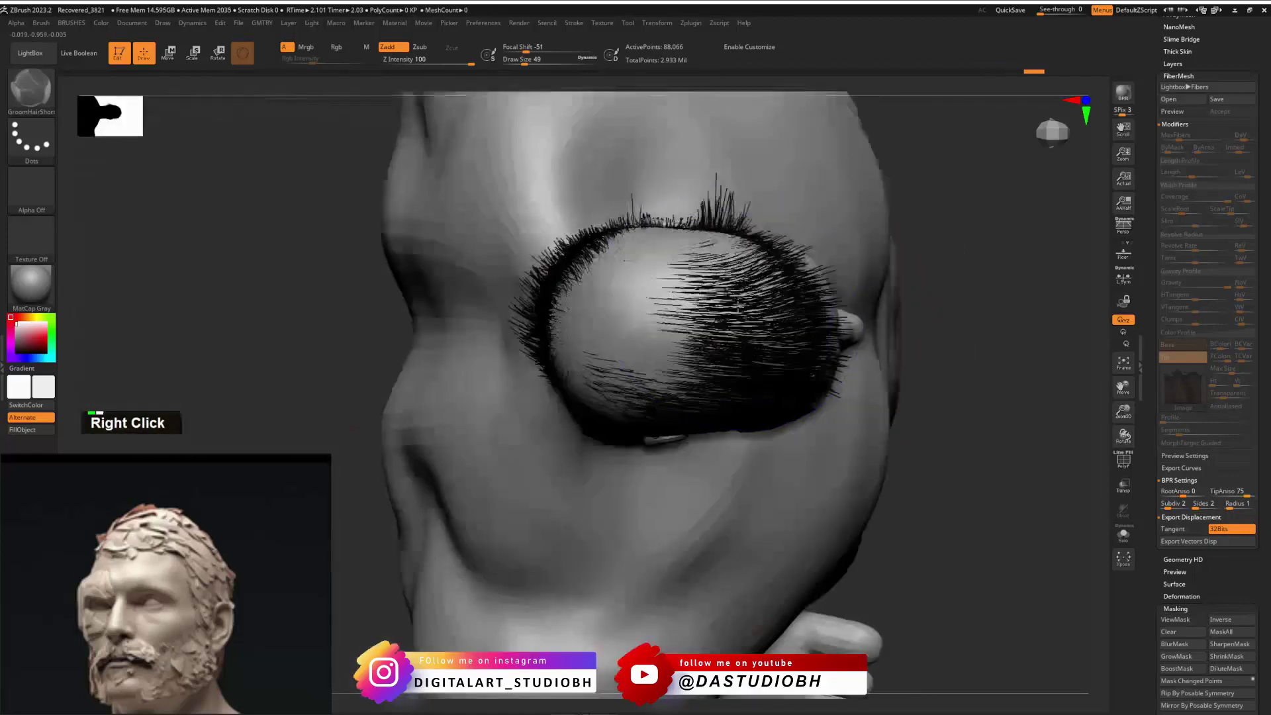
{"action": "left_click_drag", "start_coordinate": [672, 315], "coordinate": [557, 311]}
{"action": "mouse_move", "coordinate": [557, 311]}
{"action": "right_mouse_down"}
{"action": "mouse_move", "coordinate": [606, 317]}
{"action": "mouse_move", "coordinate": [579, 276]}
{"action": "right_mouse_up"}
{"action": "left_click_drag", "start_coordinate": [555, 331], "coordinate": [542, 486]}
{"action": "mouse_move", "coordinate": [546, 371]}
{"action": "left_mouse_down"}
{"action": "mouse_move", "coordinate": [540, 502]}
{"action": "mouse_move", "coordinate": [573, 454]}
{"action": "left_mouse_up"}
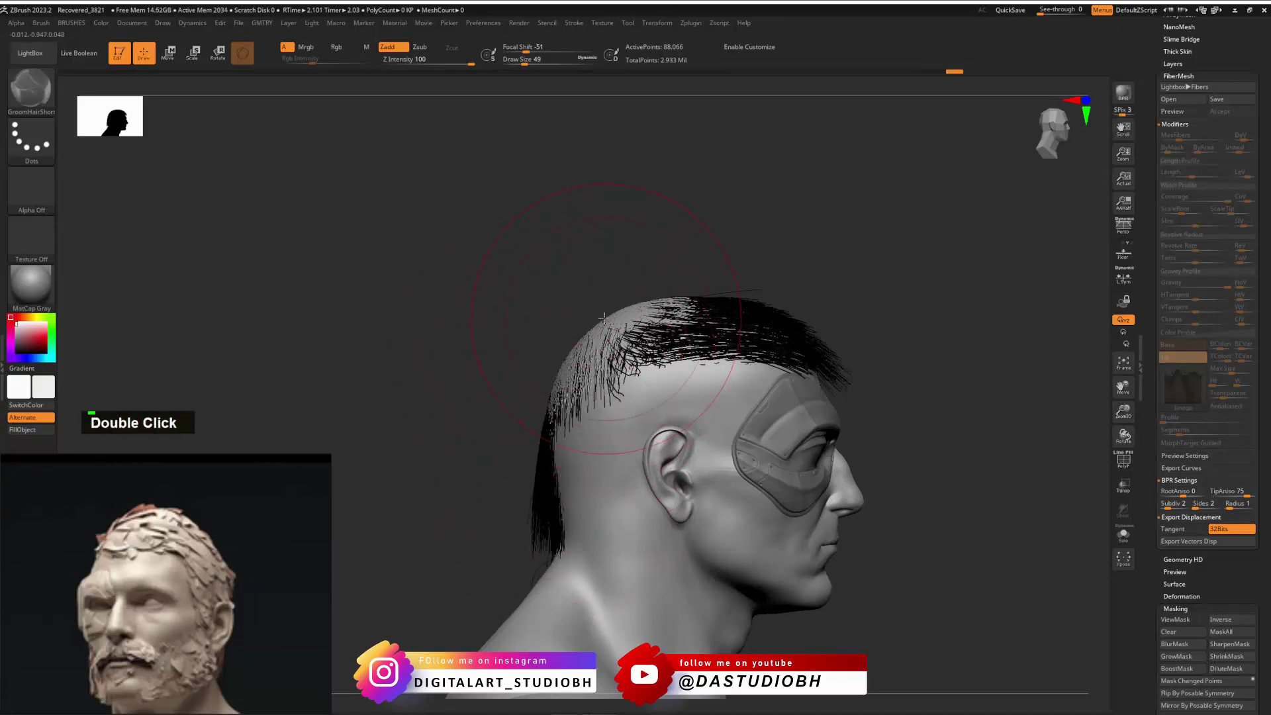
{"action": "left_click_drag", "start_coordinate": [604, 318], "coordinate": [583, 319]}
Step: Lower the brush's Z Intensity to 24 and comb the back of the head and the unmasked side downward
{"action": "left_click_drag", "start_coordinate": [460, 62], "coordinate": [426, 62]}
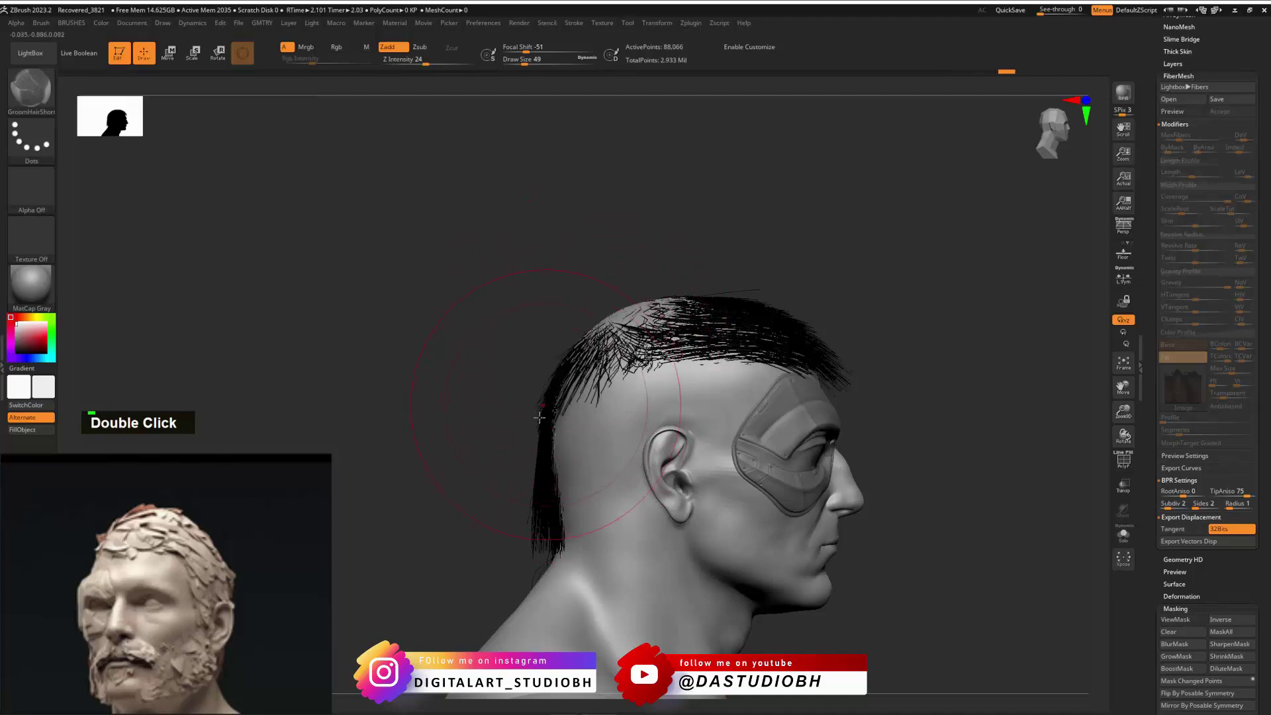
{"action": "right_click_drag", "start_coordinate": [540, 417], "coordinate": [602, 430]}
{"action": "right_click_drag", "start_coordinate": [515, 398], "coordinate": [748, 331]}
{"action": "double_click", "coordinate": [633, 320]}
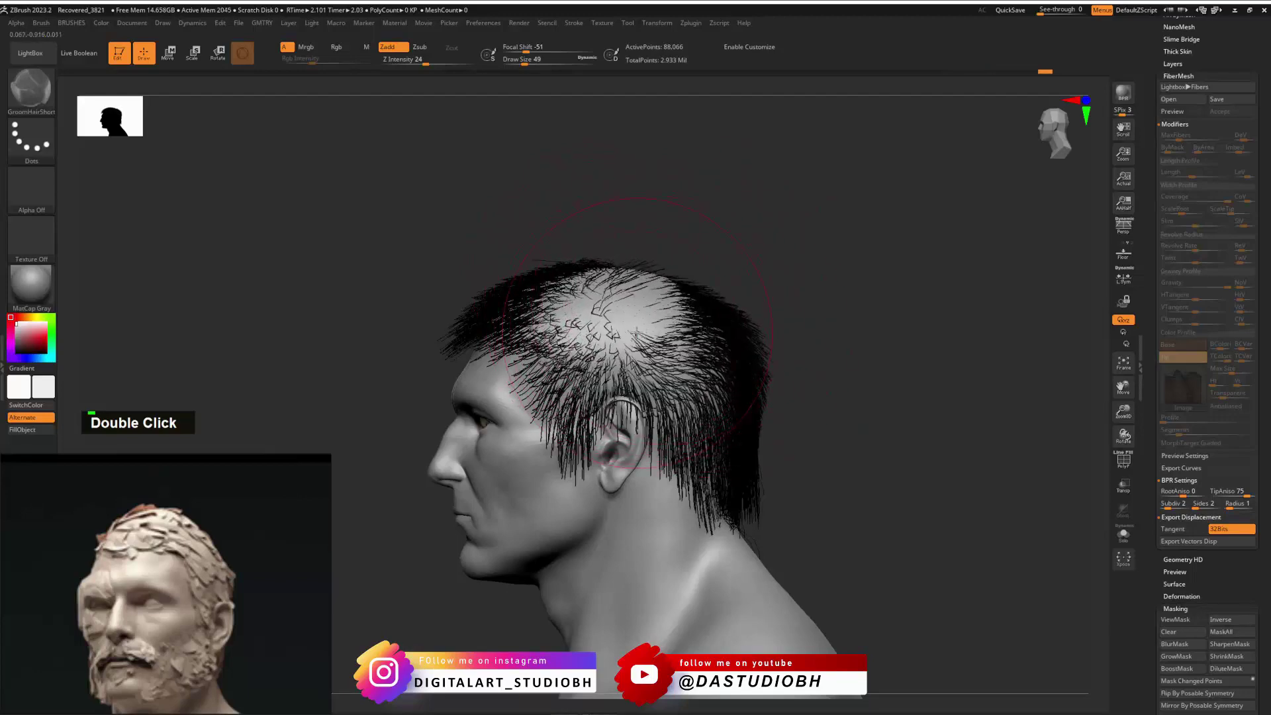
Step: Groom the unmasked side and the top of the head with short strokes running outward from the crown
{"action": "right_click_drag", "start_coordinate": [638, 331], "coordinate": [656, 349]}
{"action": "double_click", "coordinate": [609, 337]}
{"action": "double_click", "coordinate": [659, 354]}
{"action": "double_click", "coordinate": [656, 350]}
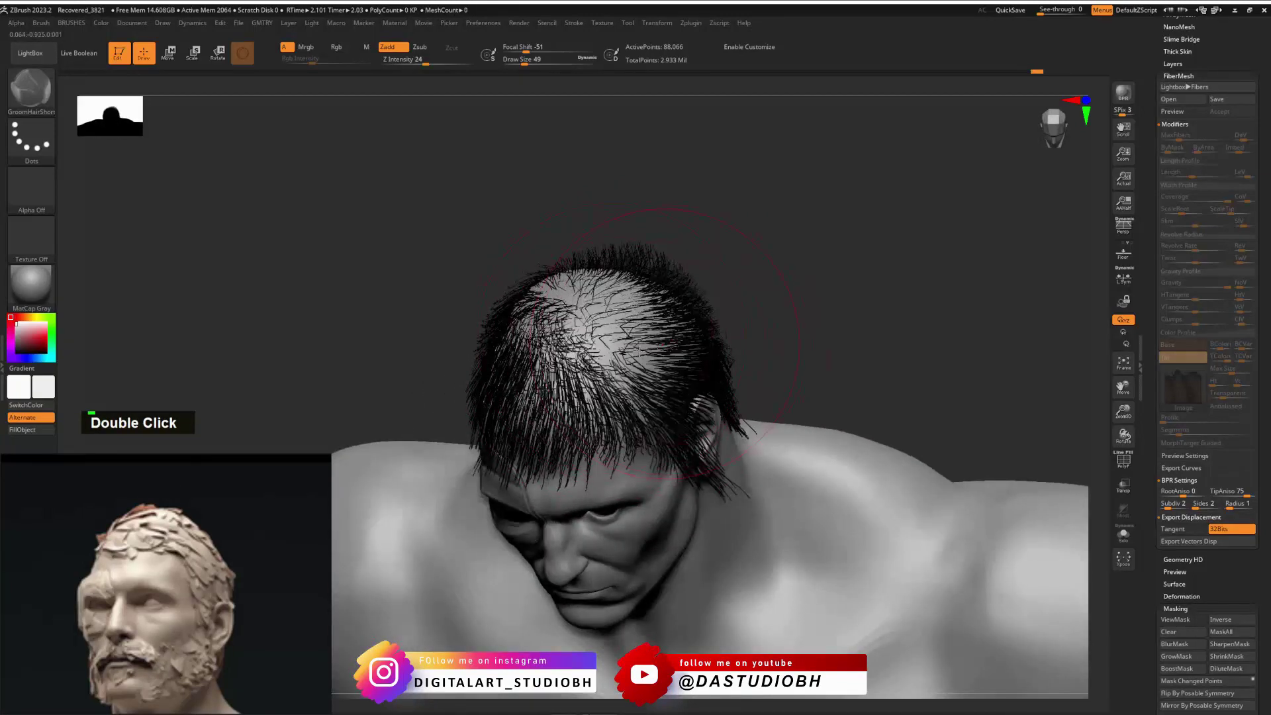
{"action": "left_click_drag", "start_coordinate": [625, 336], "coordinate": [647, 353]}
Step: Comb the front fibers above the masked forehead from the overhead view, following the curve of the hairline
{"action": "right_click_drag", "start_coordinate": [622, 330], "coordinate": [500, 354]}
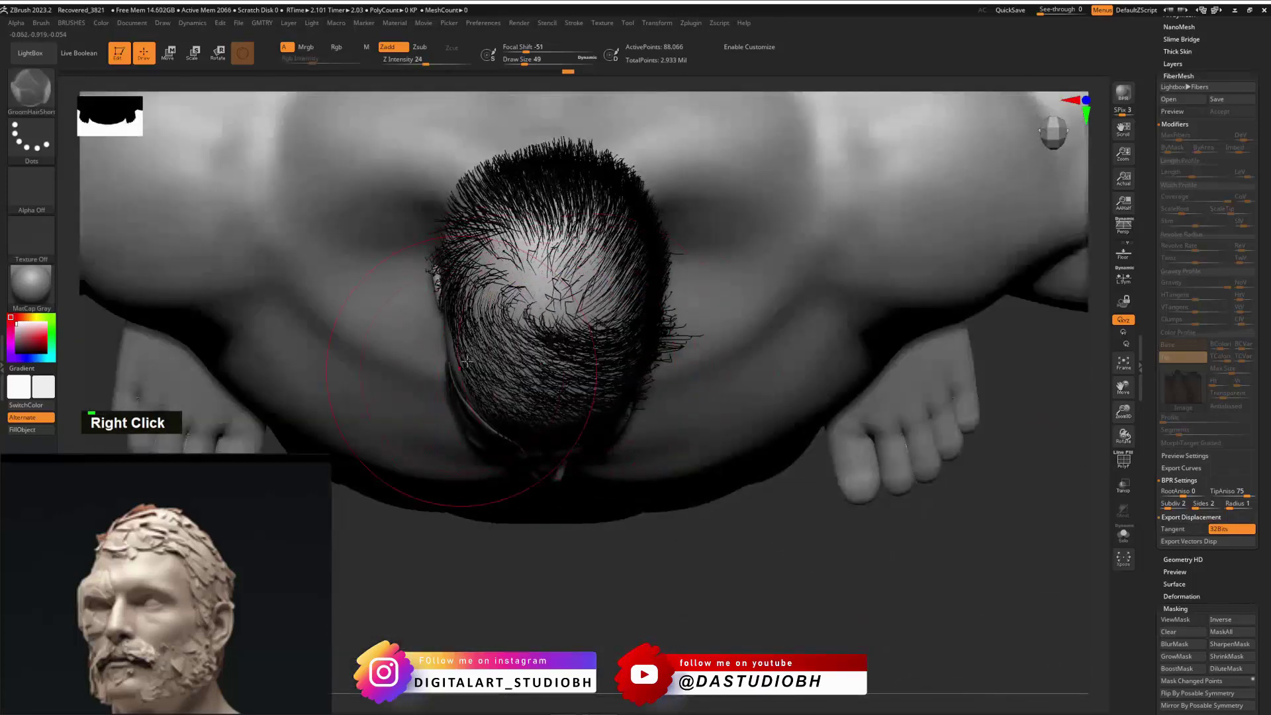
{"action": "double_click", "coordinate": [537, 404]}
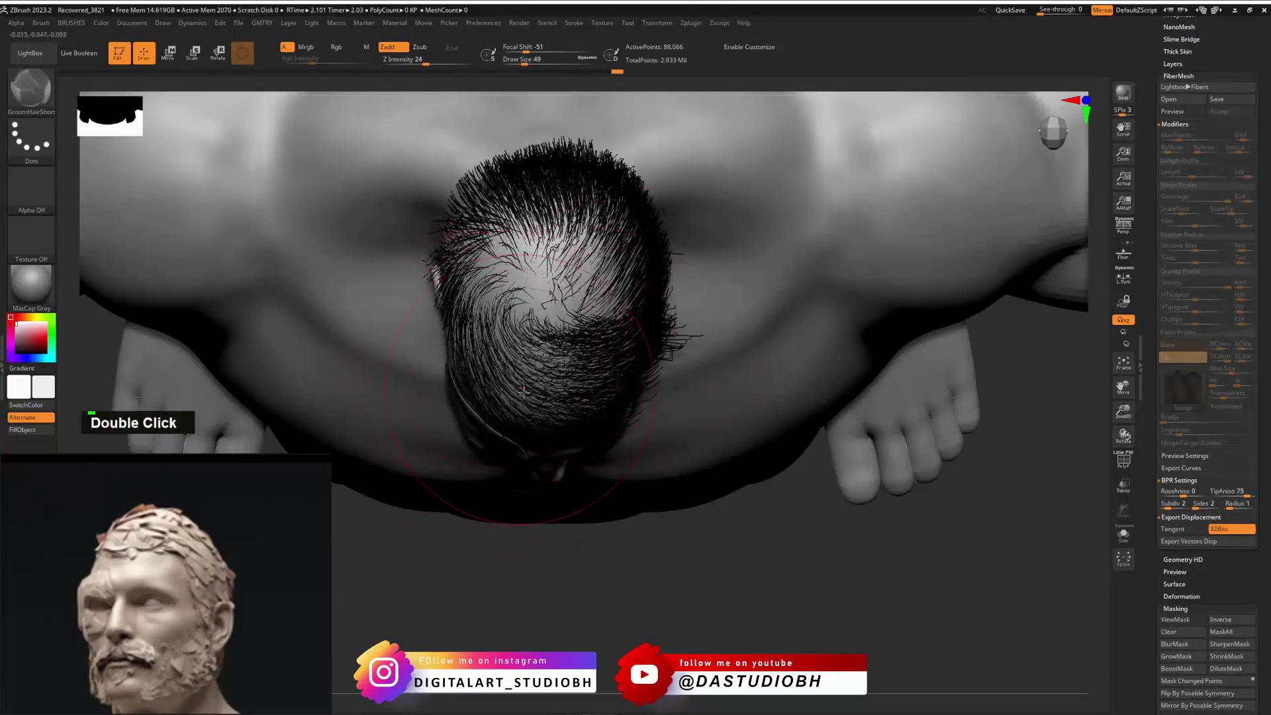
{"action": "right_click_drag", "start_coordinate": [523, 392], "coordinate": [528, 283]}
{"action": "right_click_drag", "start_coordinate": [491, 370], "coordinate": [525, 447]}
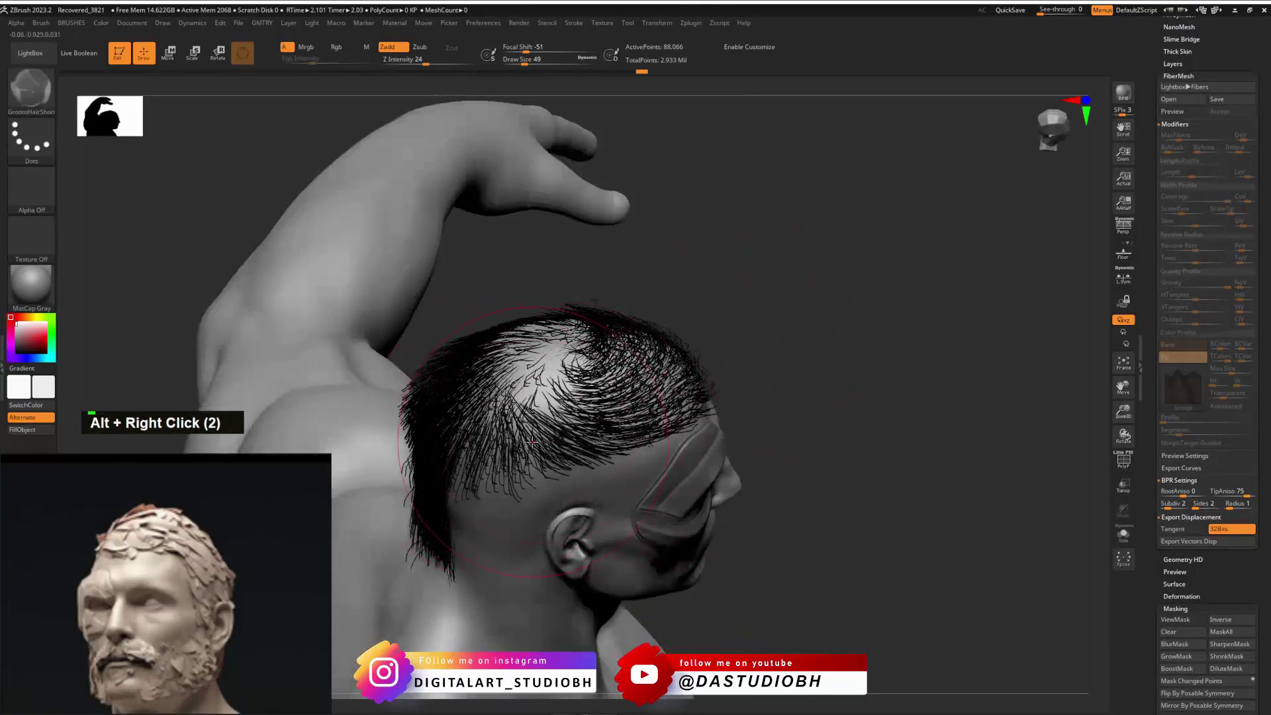
Step: Reduce the Draw Size to 24, groom around the crown whorl and set the Z Intensity to 32
{"action": "key", "text": "1"}
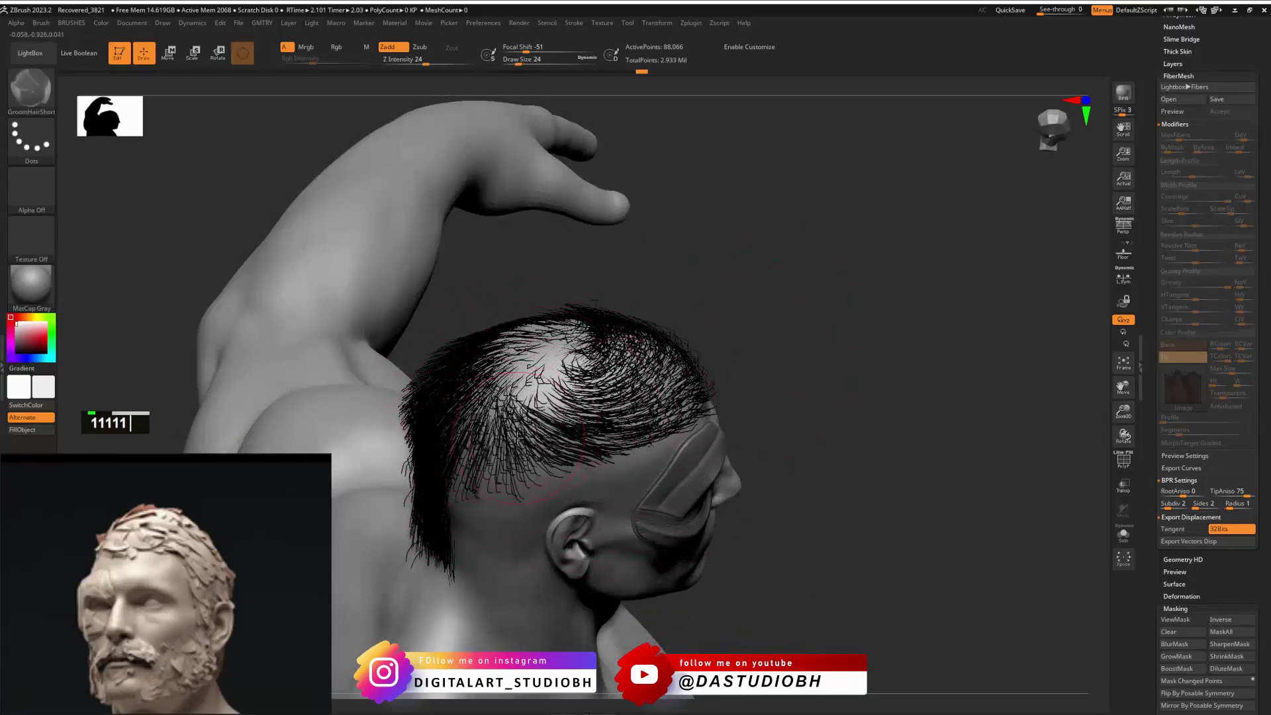
{"action": "double_click", "coordinate": [616, 365]}
{"action": "right_click_drag", "start_coordinate": [546, 373], "coordinate": [487, 367]}
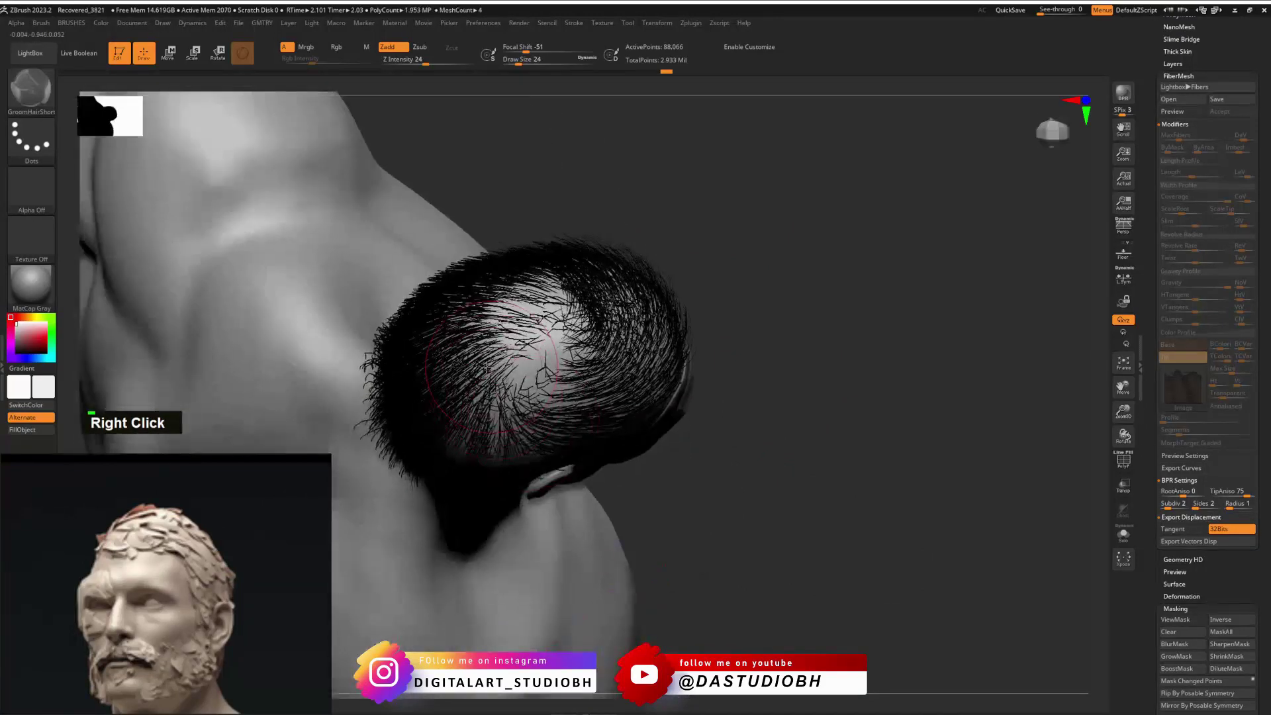
{"action": "key", "text": "space"}
{"action": "left_click_drag", "start_coordinate": [520, 397], "coordinate": [530, 397]}
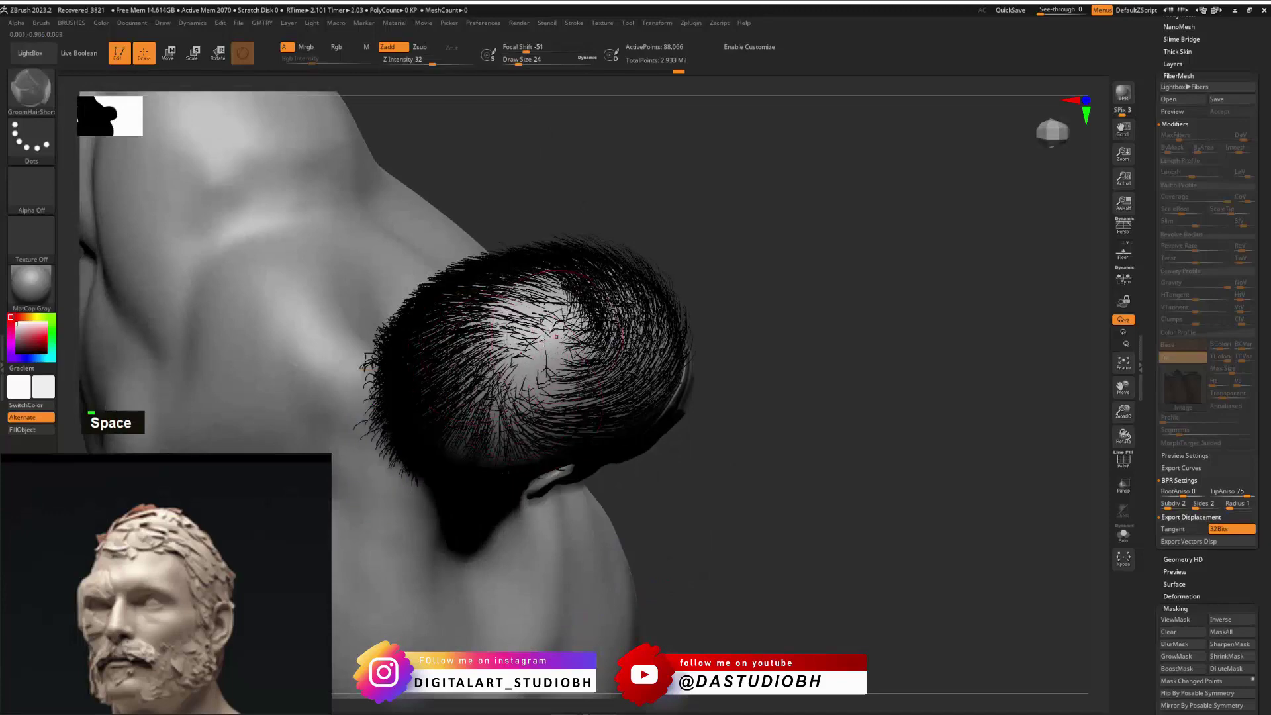
Step: Comb the hair around the crown and enlarge the Draw Size to 34 to groom the top's profile from the masked side
{"action": "double_click", "coordinate": [506, 369]}
{"action": "mouse_move", "coordinate": [507, 368]}
{"action": "right_mouse_down"}
{"action": "mouse_move", "coordinate": [525, 292]}
{"action": "mouse_move", "coordinate": [488, 312]}
{"action": "right_mouse_up"}
{"action": "key", "text": "2"}
{"action": "key", "text": "2"}
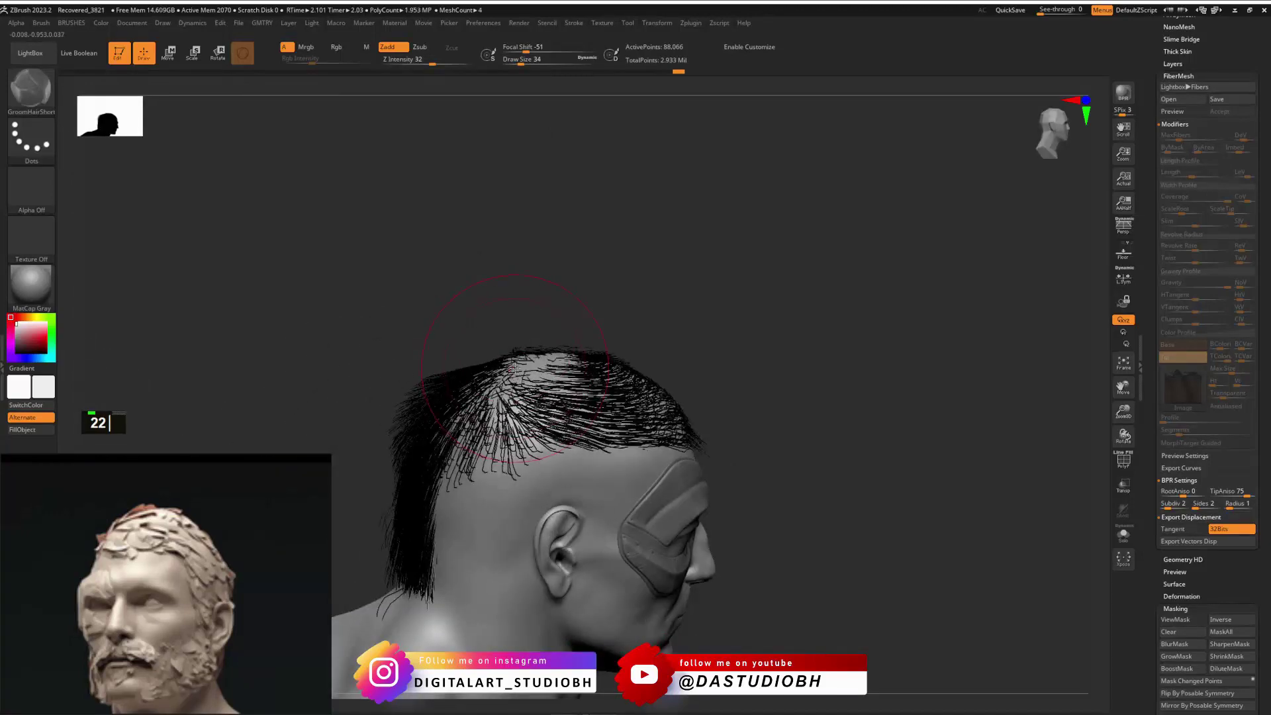
{"action": "double_click", "coordinate": [522, 329]}
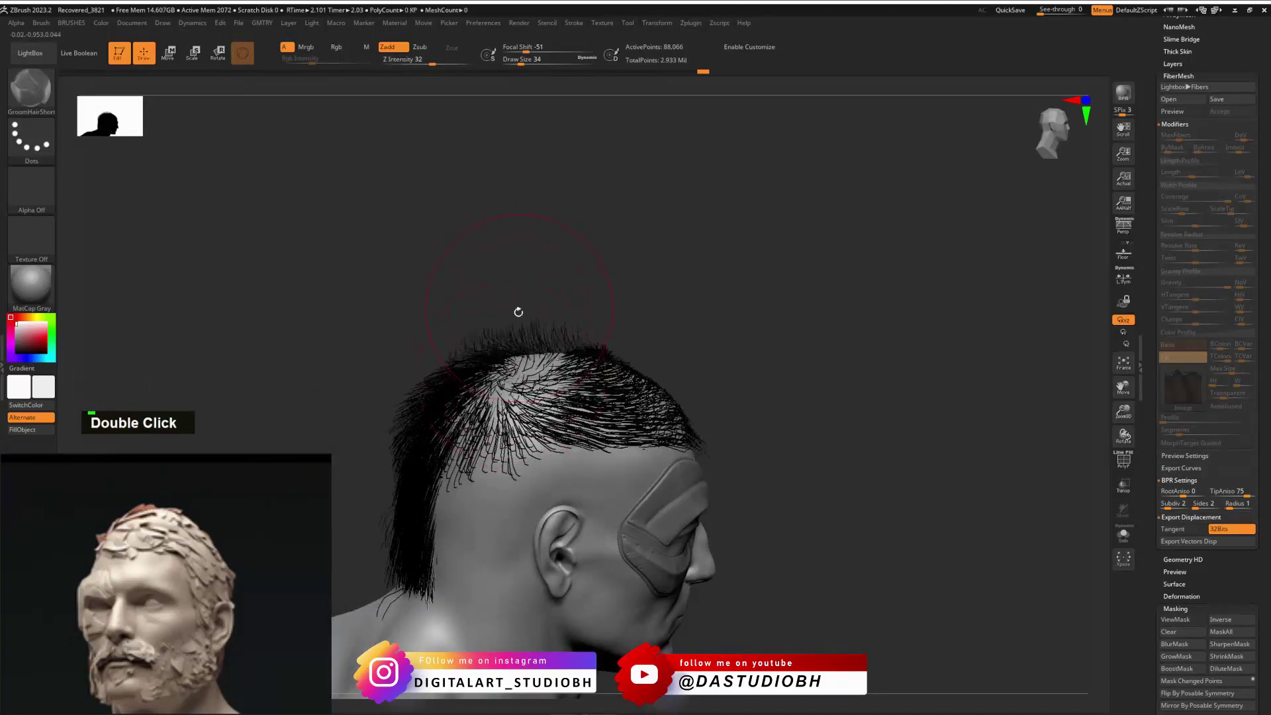
Step: Set the Draw Size to 44 and comb the stray fibers along the unmasked side of the head from above
{"action": "right_click_drag", "start_coordinate": [512, 373], "coordinate": [681, 269]}
{"action": "double_click", "coordinate": [540, 374]}
{"action": "key", "text": "2"}
{"action": "key", "text": "2"}
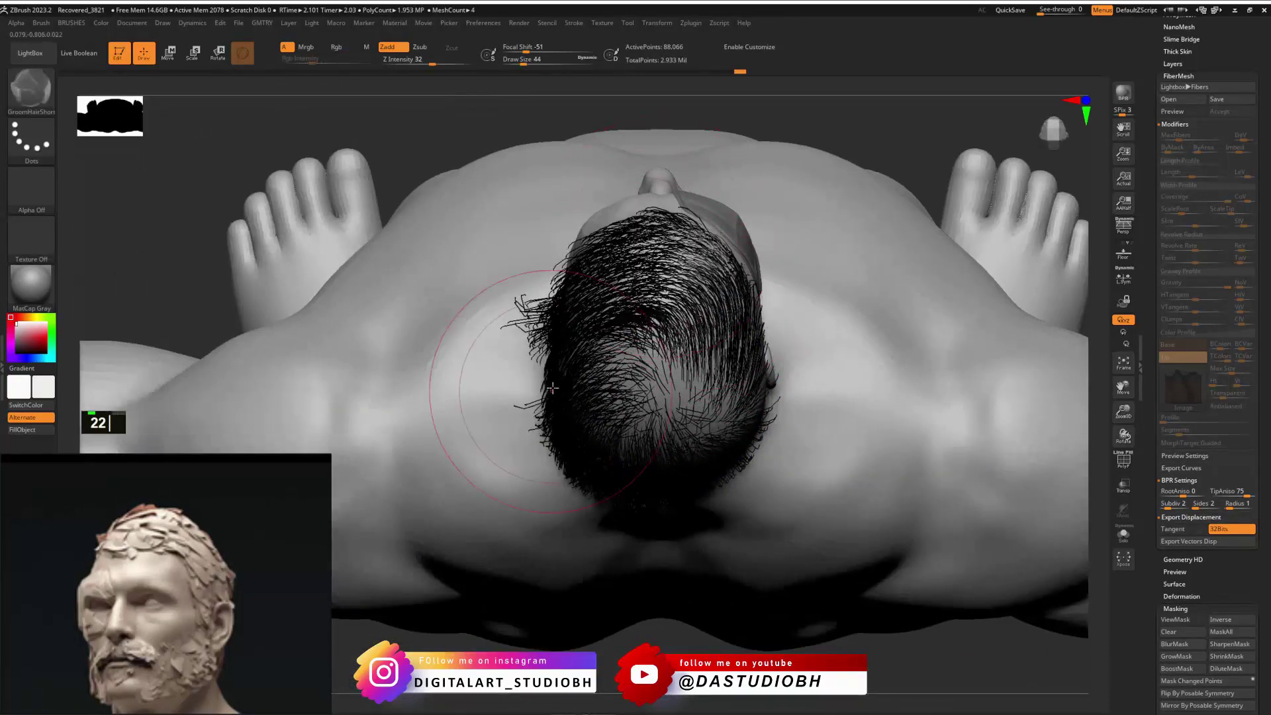
{"action": "double_click", "coordinate": [534, 358]}
{"action": "left_click_drag", "start_coordinate": [590, 317], "coordinate": [543, 334]}
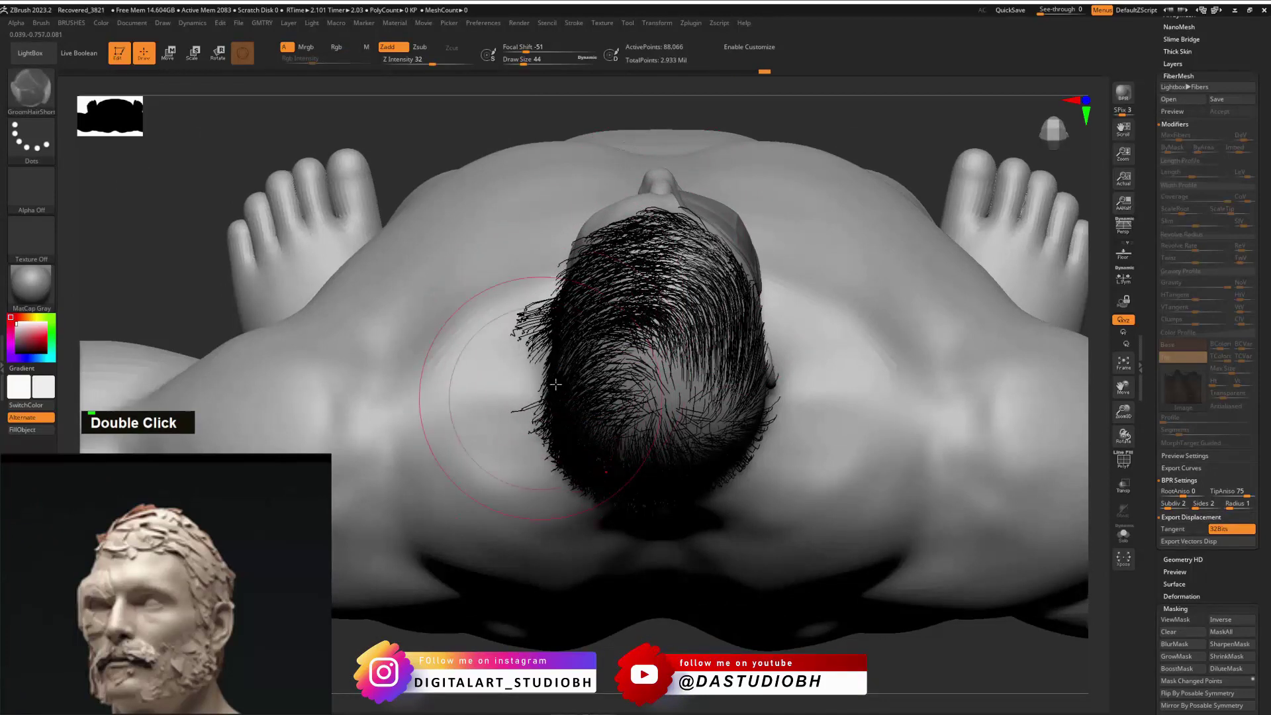
Step: Comb the back of the crown and the front hairline on the masked side from the overhead view
{"action": "mouse_move", "coordinate": [556, 384]}
{"action": "left_mouse_down"}
{"action": "mouse_move", "coordinate": [596, 371]}
{"action": "mouse_move", "coordinate": [725, 437]}
{"action": "mouse_move", "coordinate": [702, 397]}
{"action": "mouse_move", "coordinate": [728, 371]}
{"action": "mouse_move", "coordinate": [729, 252]}
{"action": "mouse_move", "coordinate": [737, 357]}
{"action": "left_mouse_up"}
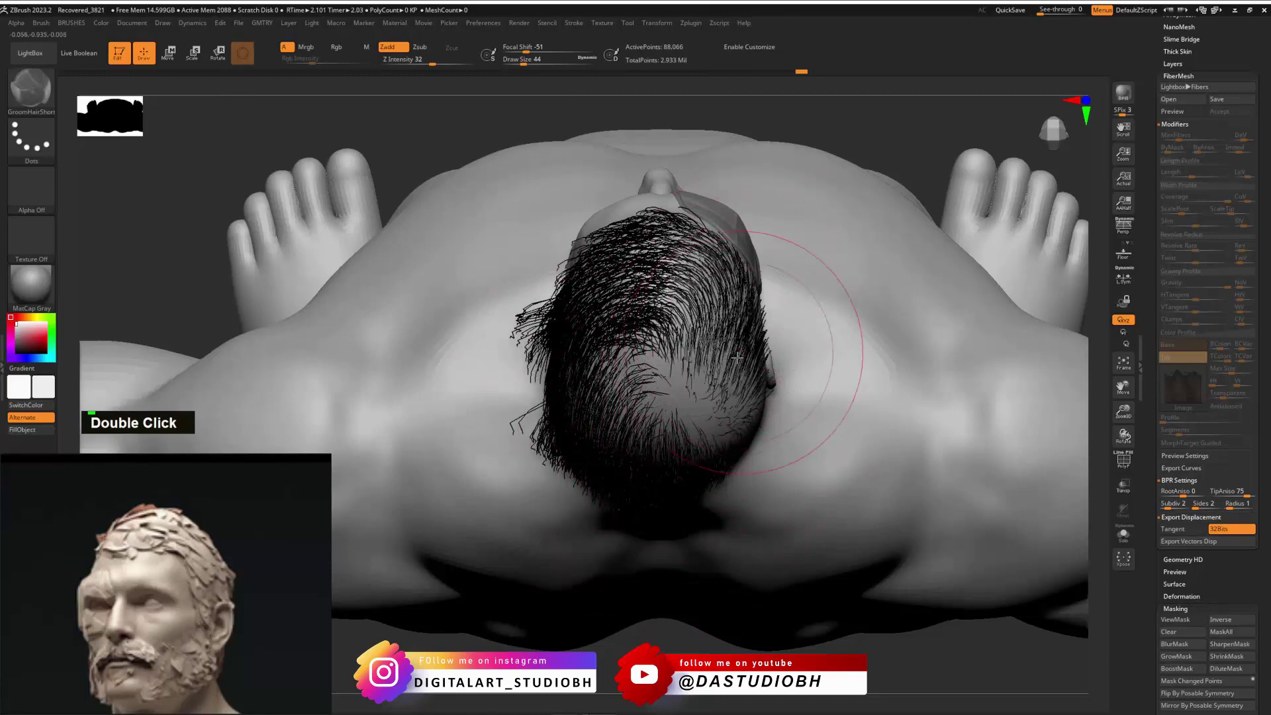
{"action": "mouse_move", "coordinate": [803, 269]}
{"action": "left_mouse_down"}
{"action": "mouse_move", "coordinate": [676, 232]}
{"action": "mouse_move", "coordinate": [582, 255]}
{"action": "mouse_move", "coordinate": [575, 285]}
{"action": "mouse_move", "coordinate": [596, 231]}
{"action": "mouse_move", "coordinate": [662, 225]}
{"action": "mouse_move", "coordinate": [696, 238]}
{"action": "left_mouse_up"}
{"action": "mouse_move", "coordinate": [695, 239]}
{"action": "right_mouse_down"}
{"action": "mouse_move", "coordinate": [734, 224]}
{"action": "mouse_move", "coordinate": [803, 264]}
{"action": "right_mouse_up"}
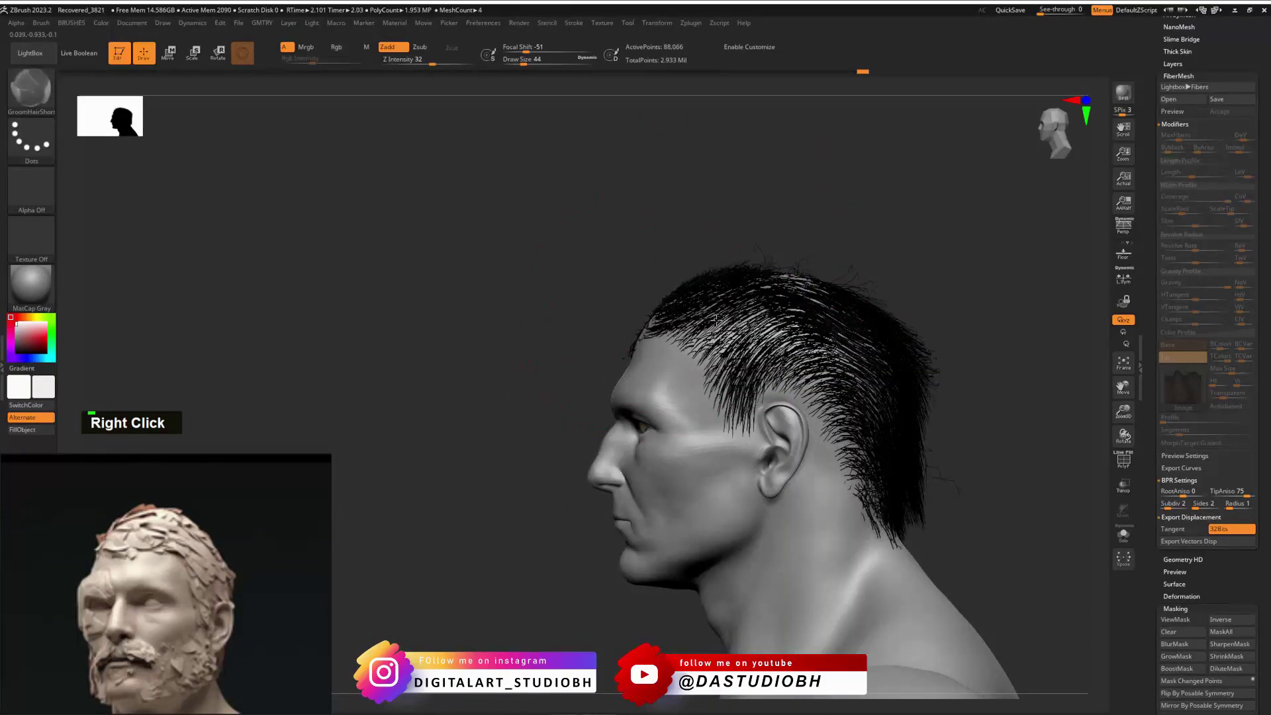
{"action": "right_click_drag", "start_coordinate": [715, 319], "coordinate": [505, 337]}
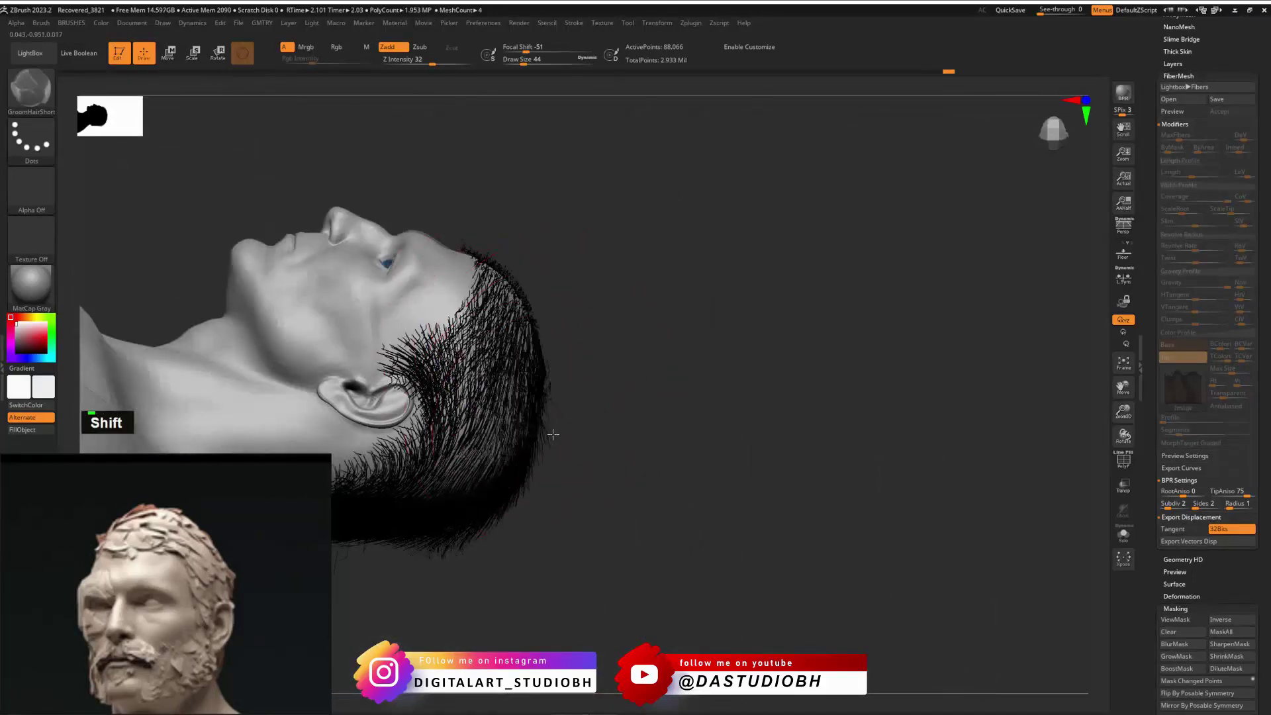
Step: Comb the hair behind the unmasked ear and at the back of the head down toward the neck
{"action": "mouse_move", "coordinate": [504, 391]}
{"action": "left_mouse_down"}
{"action": "mouse_move", "coordinate": [487, 444]}
{"action": "mouse_move", "coordinate": [358, 490]}
{"action": "left_mouse_up"}
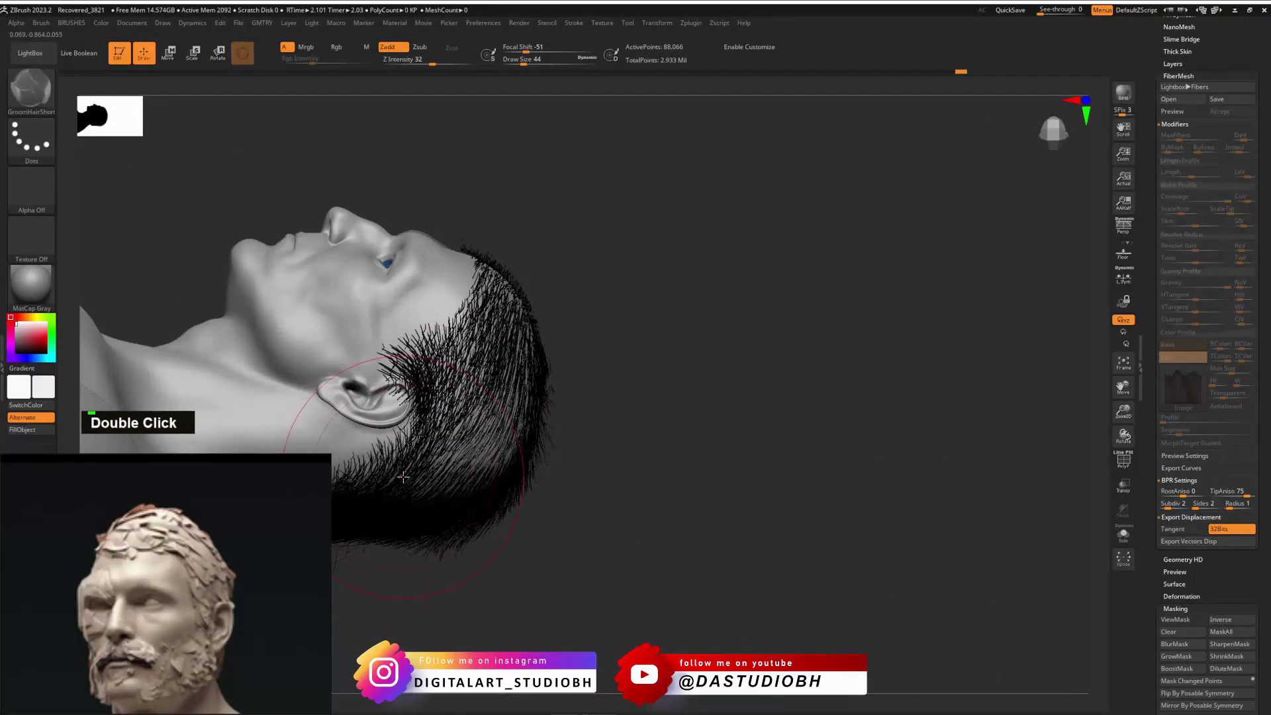
{"action": "right_click_drag", "start_coordinate": [470, 467], "coordinate": [600, 402], "text": "alt"}
{"action": "left_click_drag", "start_coordinate": [600, 403], "coordinate": [635, 391]}
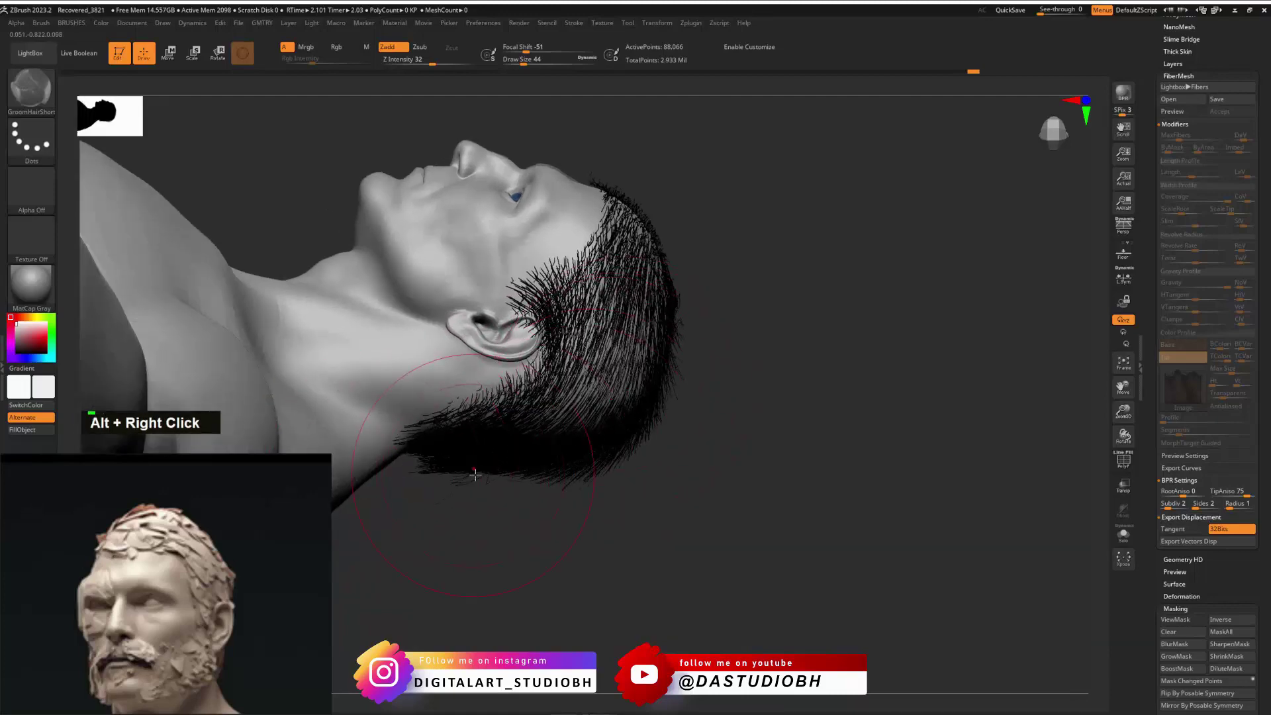
{"action": "left_click_drag", "start_coordinate": [494, 485], "coordinate": [425, 476]}
Step: Groom the stray fibers on the unmasked side near the ear from behind the head
{"action": "mouse_move", "coordinate": [485, 479]}
{"action": "right_mouse_down"}
{"action": "mouse_move", "coordinate": [505, 470]}
{"action": "mouse_move", "coordinate": [554, 340]}
{"action": "mouse_move", "coordinate": [576, 380]}
{"action": "mouse_move", "coordinate": [591, 378]}
{"action": "right_mouse_up"}
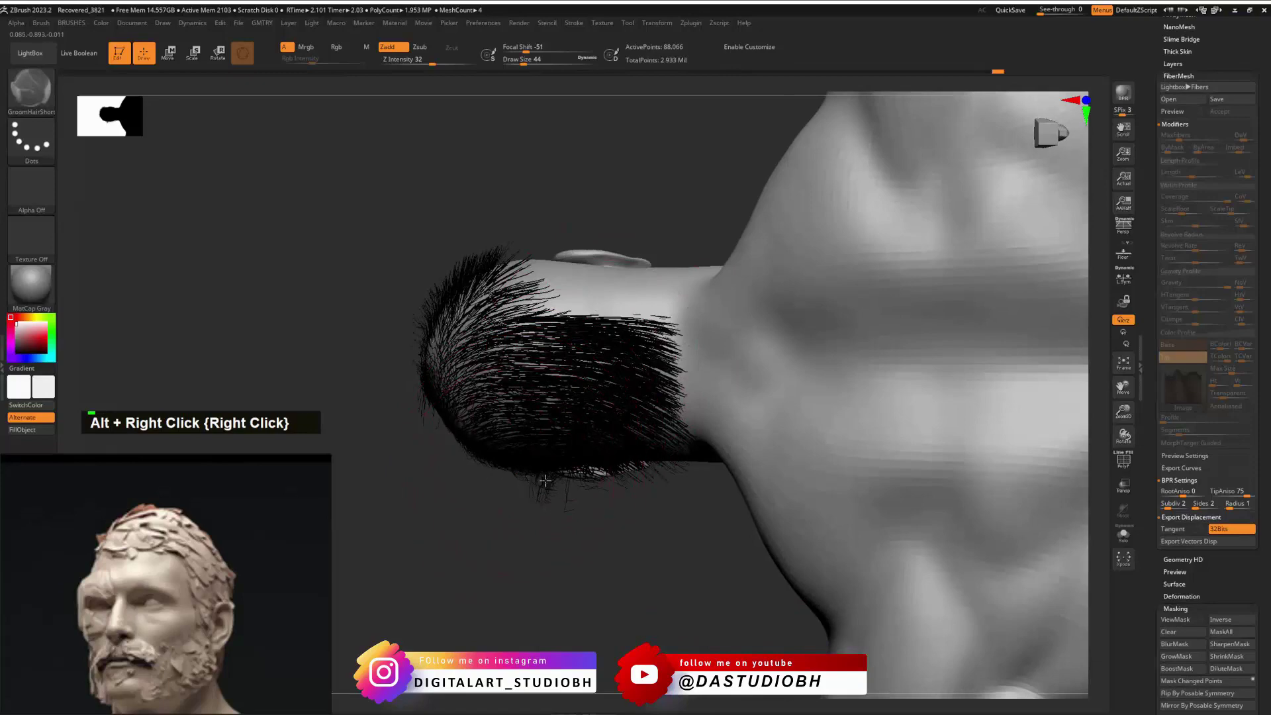
{"action": "left_click_drag", "start_coordinate": [545, 480], "coordinate": [557, 481]}
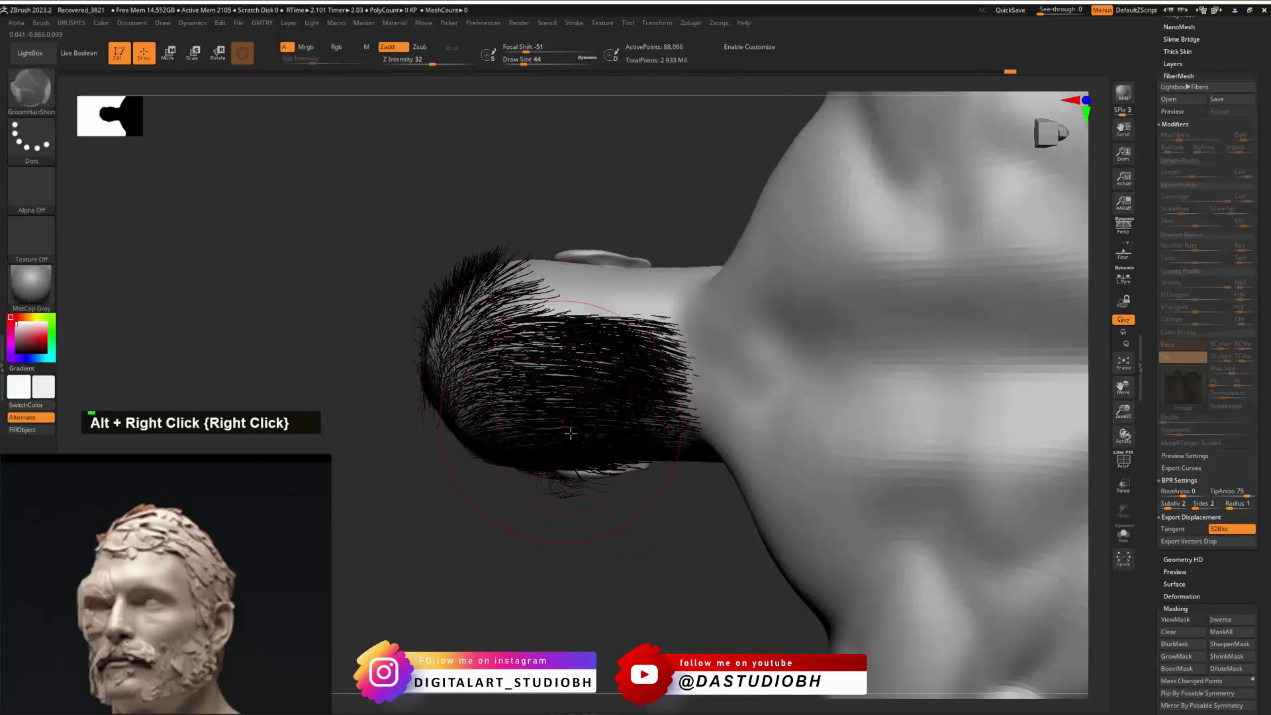
{"action": "right_click_drag", "start_coordinate": [571, 433], "coordinate": [669, 368]}
{"action": "left_click_drag", "start_coordinate": [553, 334], "coordinate": [584, 362]}
{"action": "right_click_drag", "start_coordinate": [584, 431], "coordinate": [601, 389]}
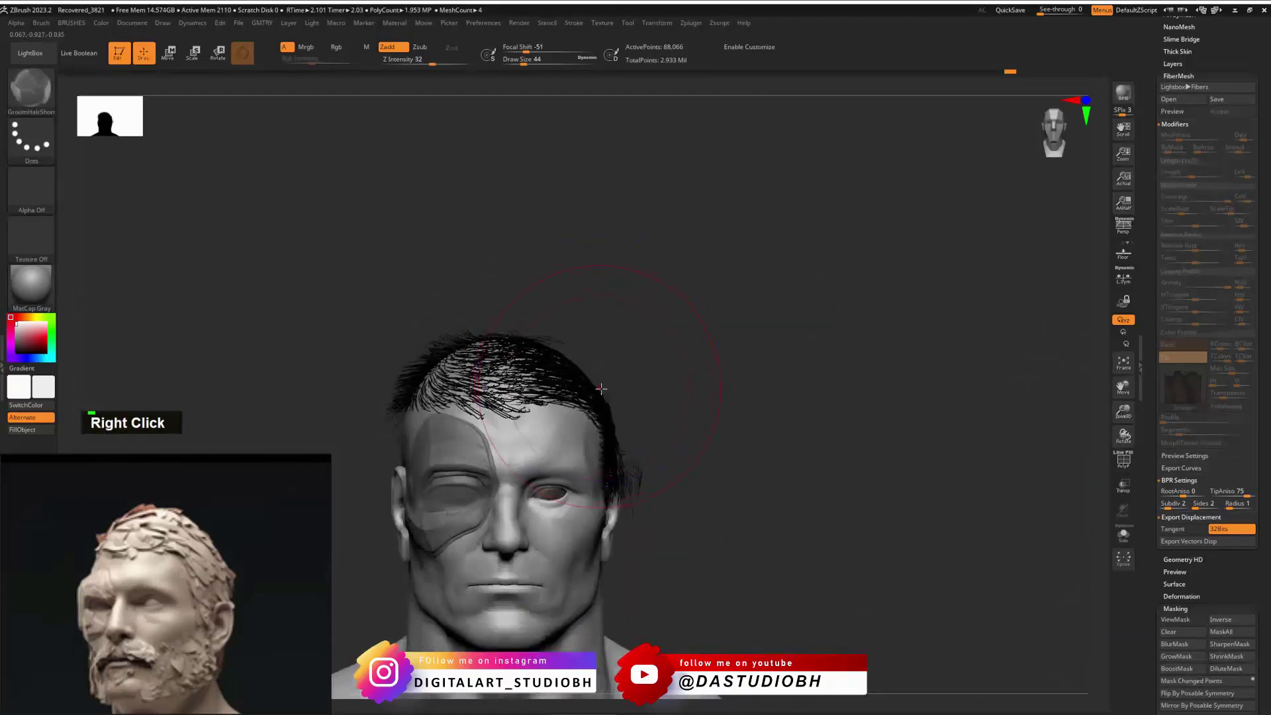
Step: Groom the unmasked side, then reduce the Draw Size to 24 and comb the sideburn down in front of the ear
{"action": "left_click_drag", "start_coordinate": [583, 372], "coordinate": [601, 357]}
{"action": "right_click_drag", "start_coordinate": [630, 358], "coordinate": [571, 361]}
{"action": "key", "text": "1"}
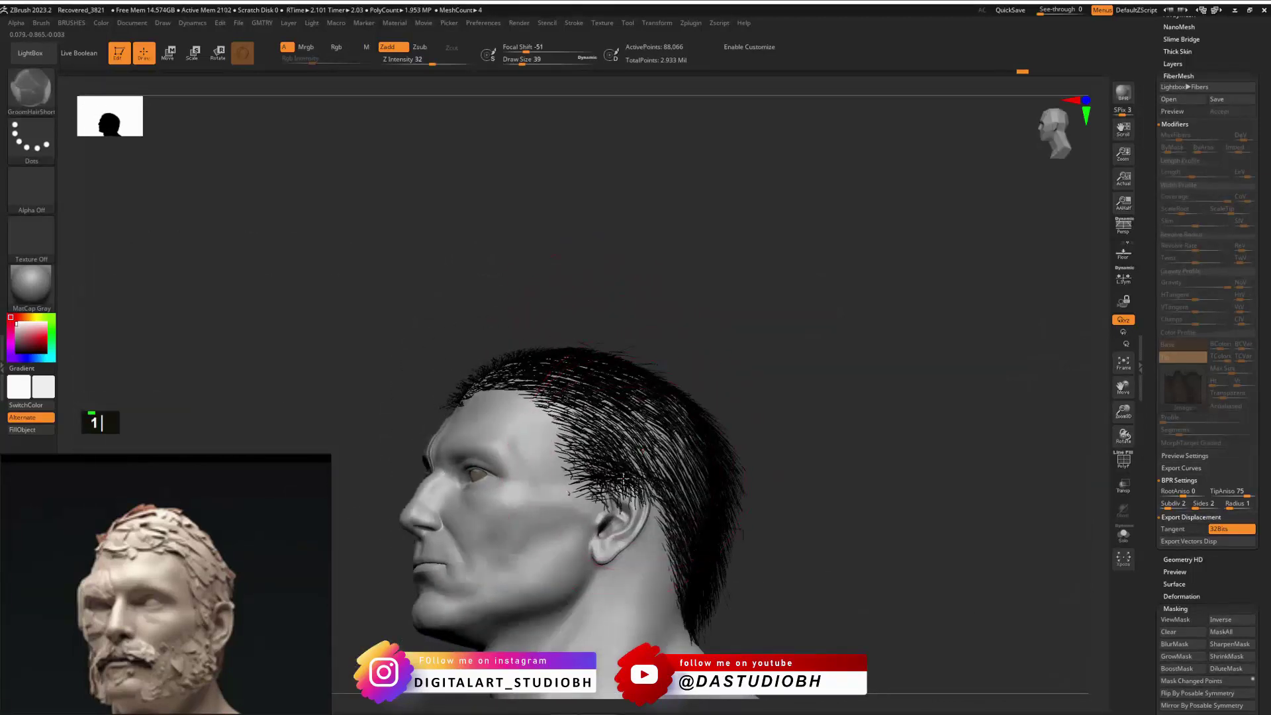
{"action": "right_click_drag", "start_coordinate": [589, 503], "coordinate": [609, 533]}
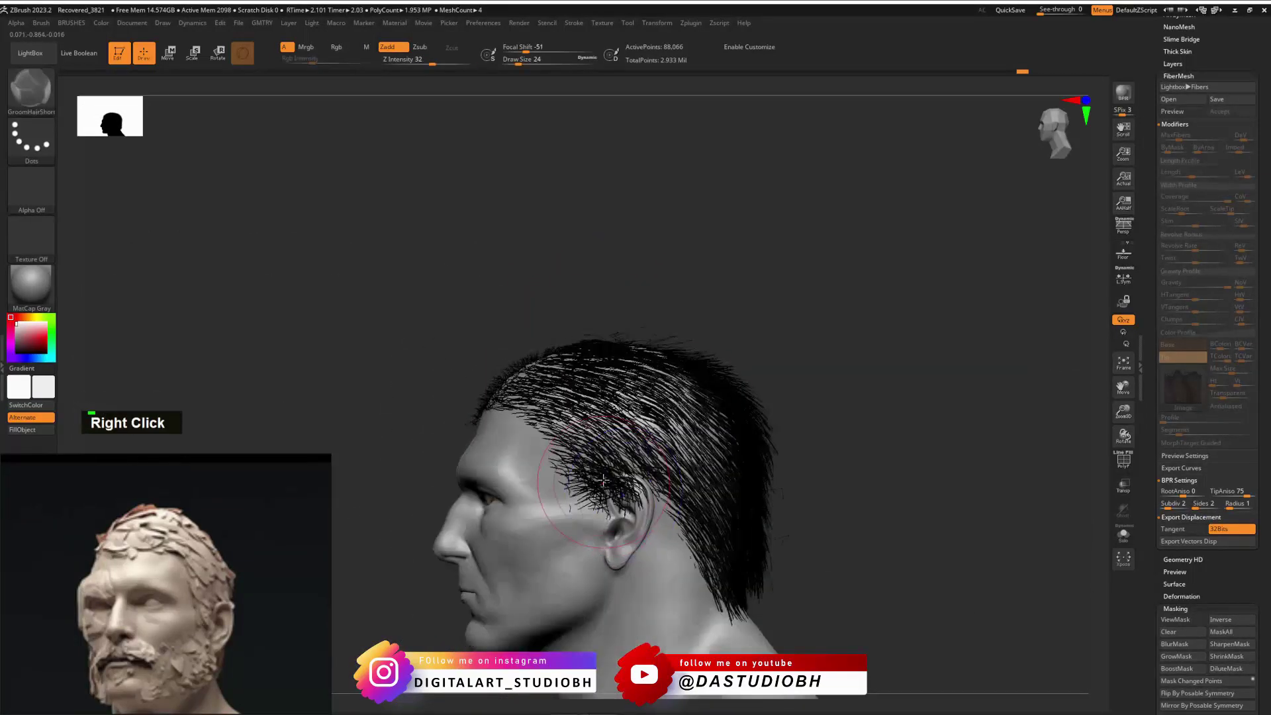
{"action": "double_click", "coordinate": [609, 533]}
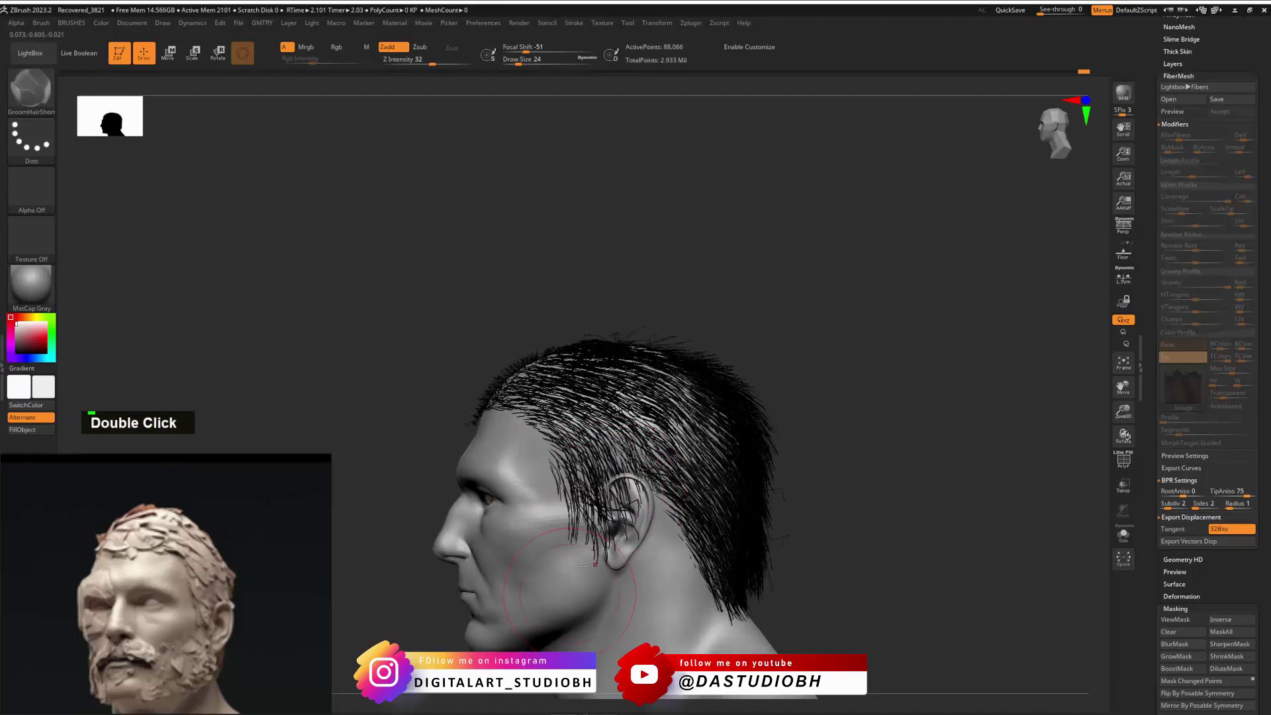
Step: Groom the sideburn in front of the unmasked ear and shorten its lower fibers with the Smooth brush
{"action": "mouse_move", "coordinate": [606, 520]}
{"action": "right_mouse_down"}
{"action": "mouse_move", "coordinate": [553, 529]}
{"action": "mouse_move", "coordinate": [608, 513]}
{"action": "right_mouse_up"}
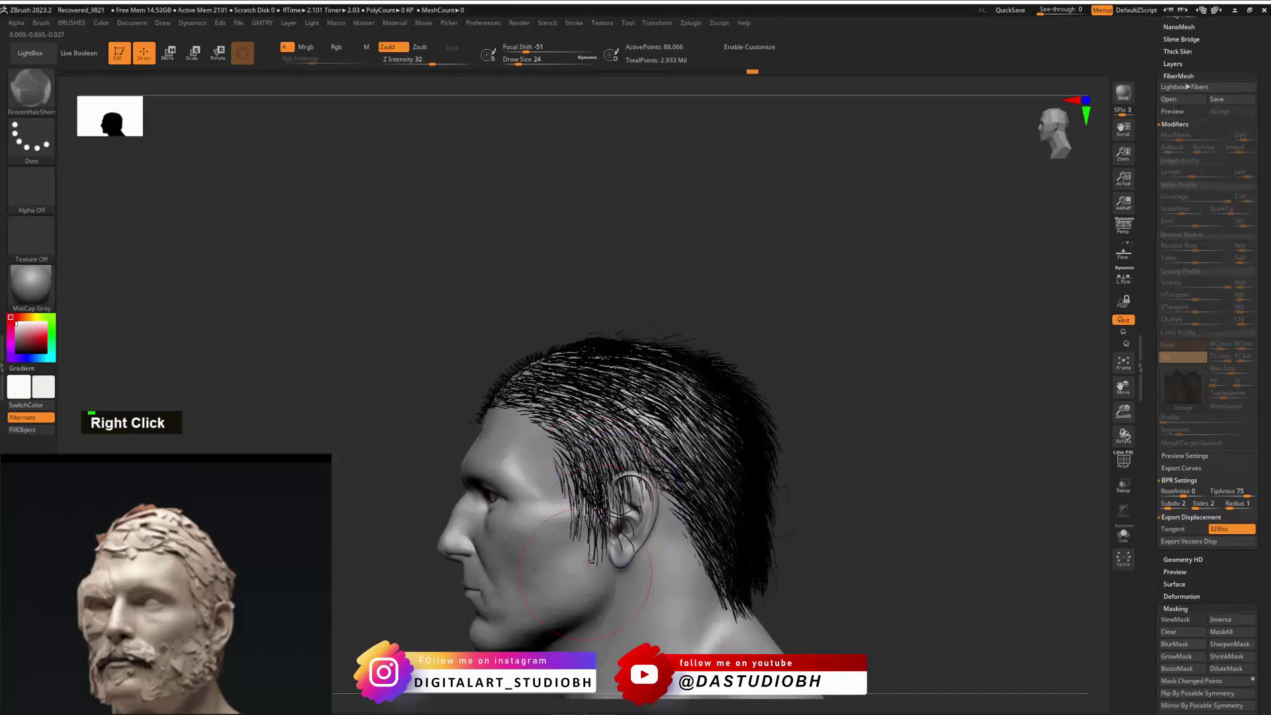
{"action": "left_click_drag", "start_coordinate": [604, 487], "coordinate": [614, 527]}
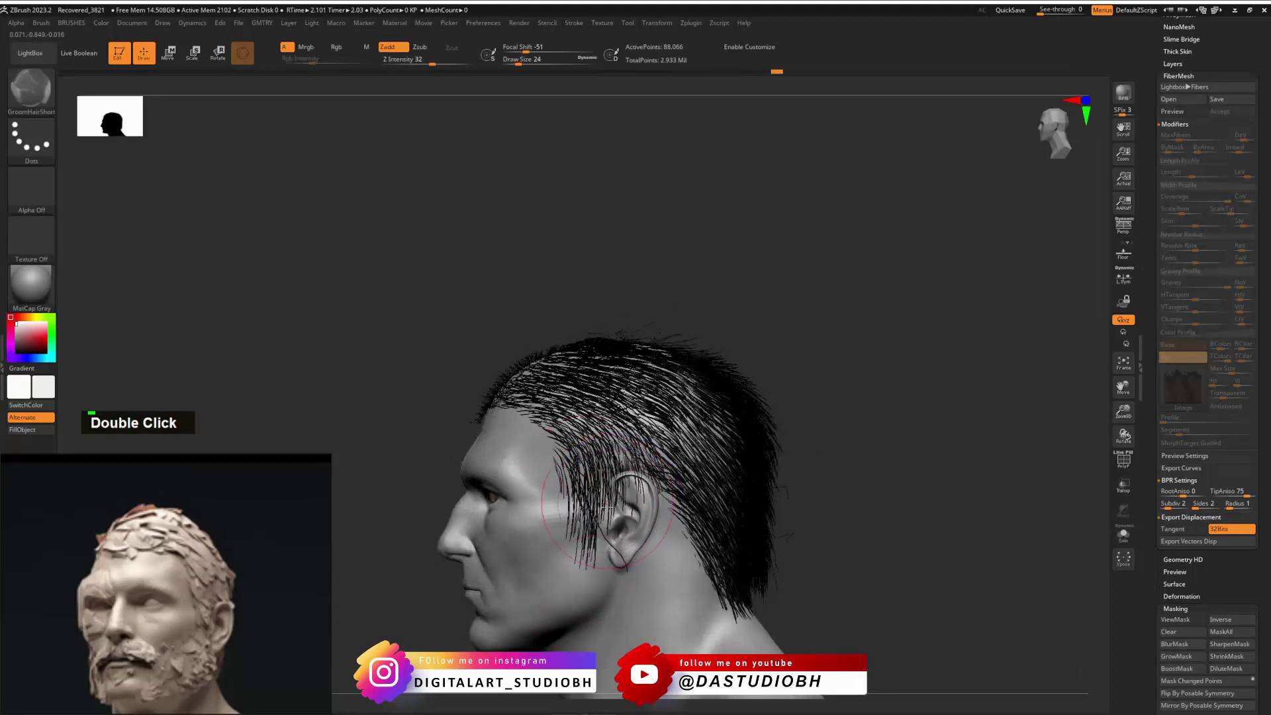
{"action": "mouse_move", "coordinate": [588, 598]}
{"action": "left_mouse_down", "text": "shift"}
{"action": "mouse_move", "coordinate": [591, 522]}
{"action": "mouse_move", "coordinate": [584, 548]}
{"action": "left_mouse_up", "text": "shift"}
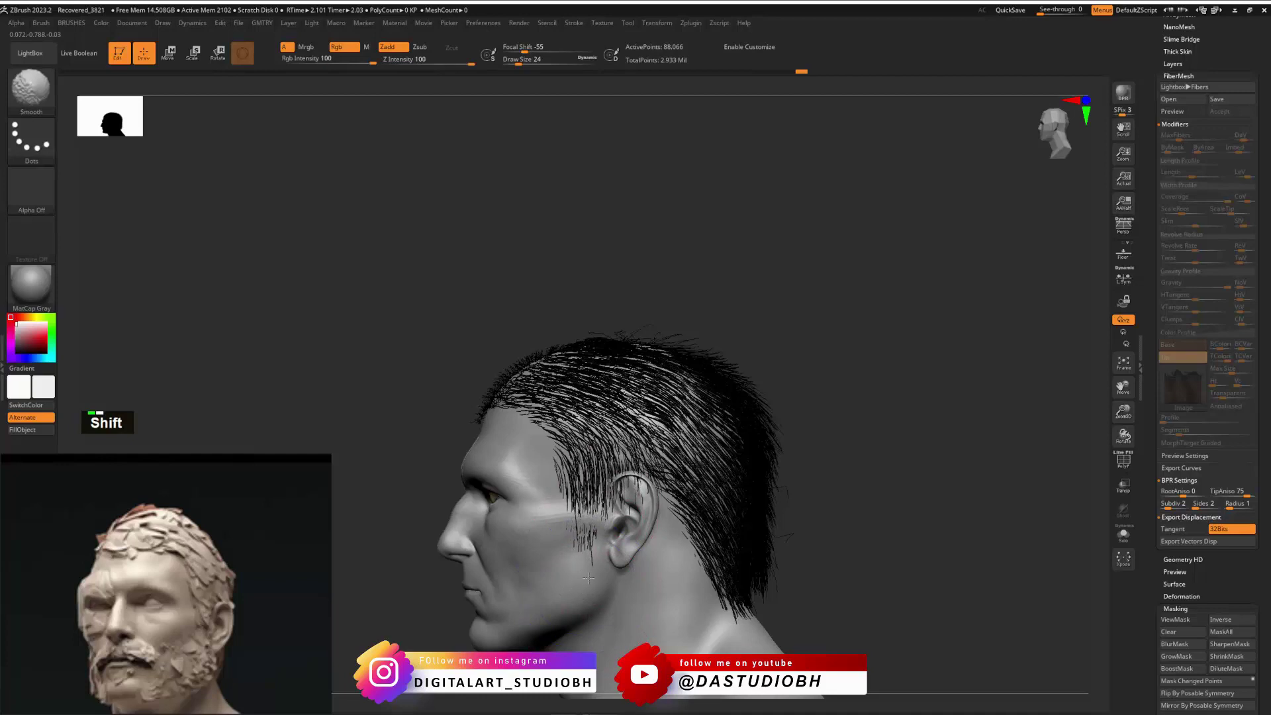
{"action": "mouse_move", "coordinate": [586, 497]}
{"action": "left_mouse_down"}
{"action": "mouse_move", "coordinate": [596, 524]}
{"action": "mouse_move", "coordinate": [579, 554]}
{"action": "left_mouse_up"}
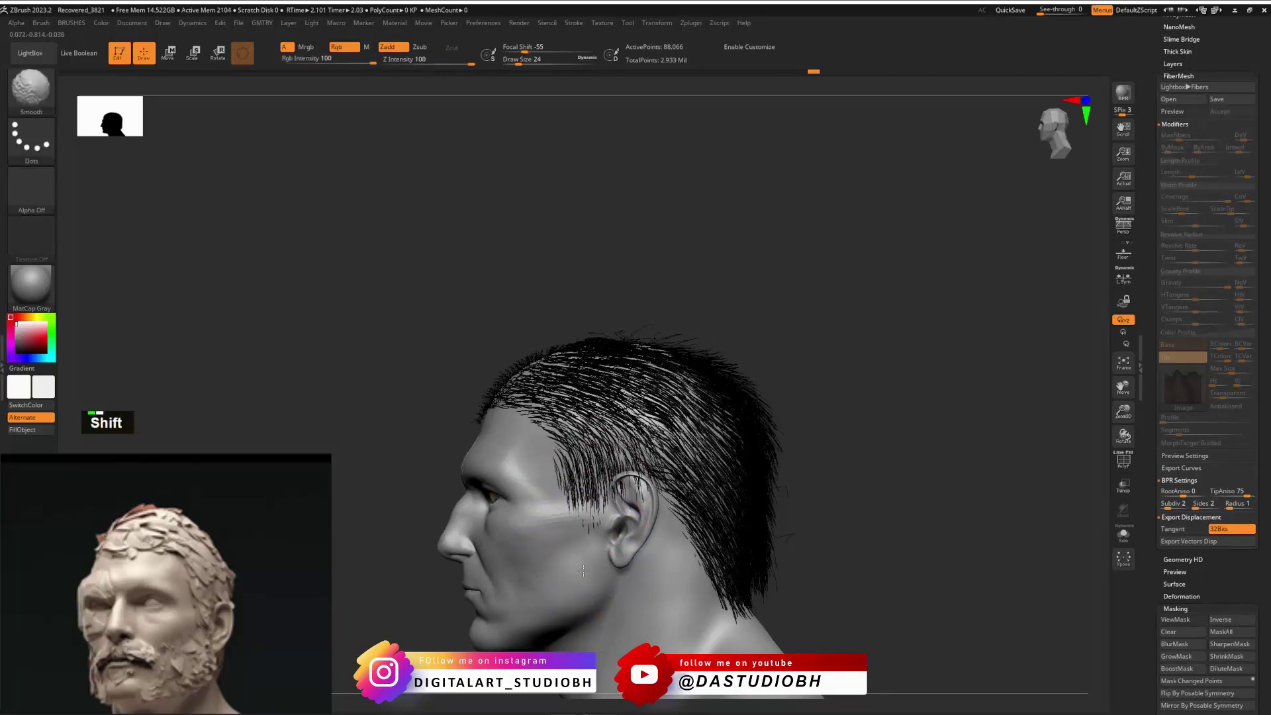
{"action": "mouse_move", "coordinate": [576, 463]}
{"action": "left_mouse_down"}
{"action": "mouse_move", "coordinate": [594, 542]}
{"action": "mouse_move", "coordinate": [608, 520]}
{"action": "left_mouse_up"}
Step: Smooth the fibers above the unmasked ear and comb the hair around it back and down toward the neck
{"action": "mouse_move", "coordinate": [635, 442]}
{"action": "left_mouse_down", "text": "shift"}
{"action": "mouse_move", "coordinate": [646, 474]}
{"action": "mouse_move", "coordinate": [634, 507]}
{"action": "left_mouse_up", "text": "shift"}
{"action": "left_click_drag", "start_coordinate": [619, 434], "coordinate": [685, 523]}
{"action": "left_click_drag", "start_coordinate": [666, 473], "coordinate": [708, 631]}
{"action": "right_click_drag", "start_coordinate": [708, 631], "coordinate": [742, 569]}
Step: Set the Draw Size to 39 and comb the hair behind the unmasked ear and across the back down to the nape
{"action": "key", "text": "bracketright"}
{"action": "key", "text": "bracketright"}
{"action": "key", "text": "bracketright"}
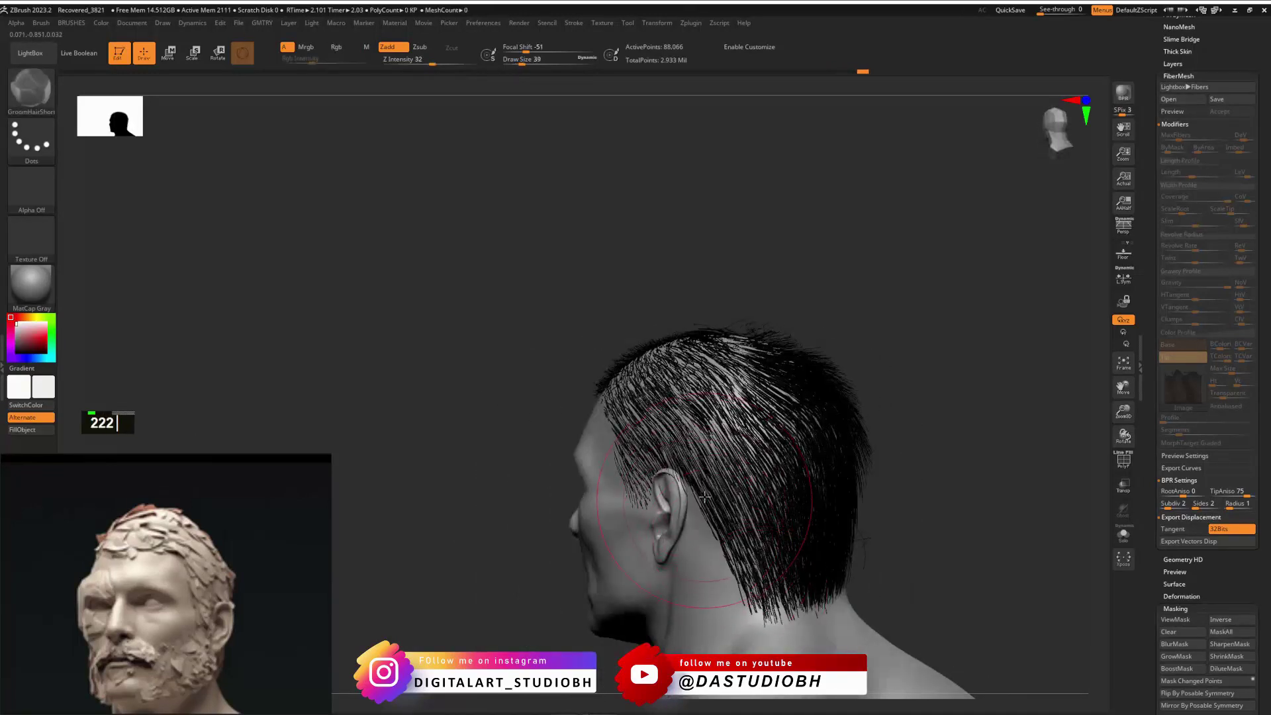
{"action": "left_click_drag", "start_coordinate": [705, 490], "coordinate": [755, 569]}
{"action": "right_click_drag", "start_coordinate": [725, 592], "coordinate": [813, 594]}
{"action": "left_click_drag", "start_coordinate": [811, 553], "coordinate": [778, 605]}
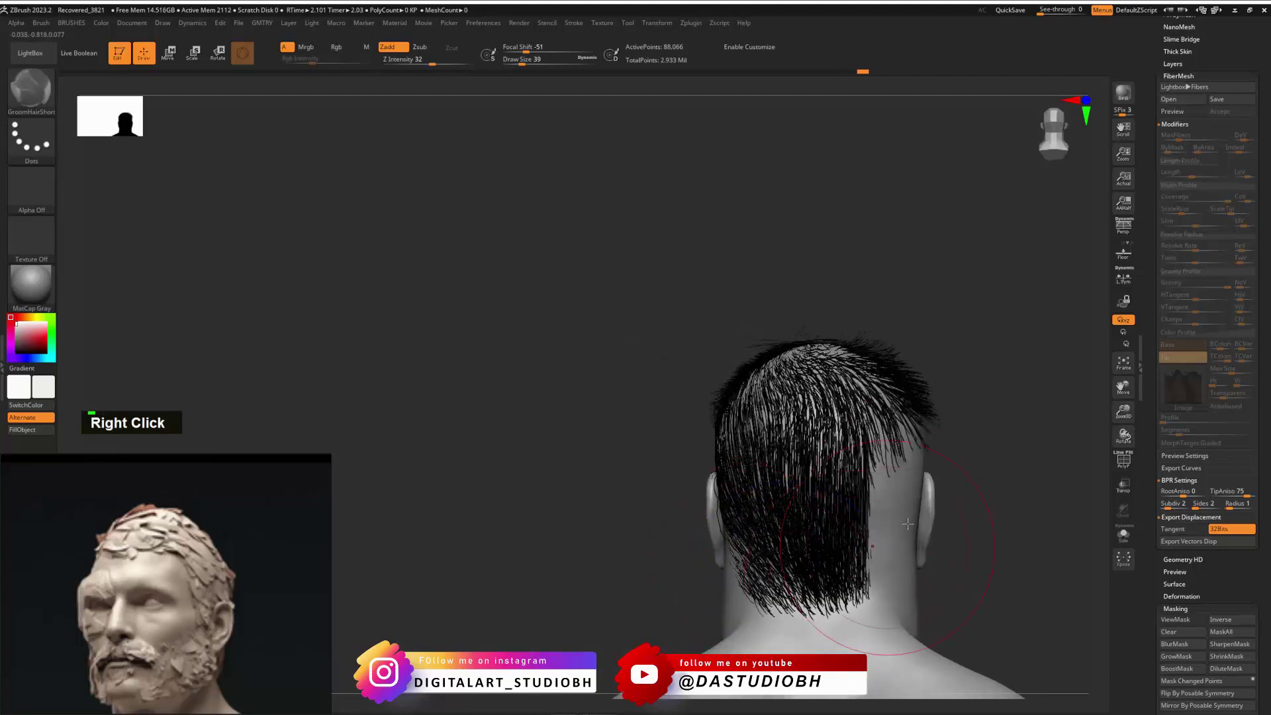
{"action": "left_click_drag", "start_coordinate": [823, 487], "coordinate": [813, 613]}
Step: Reduce the Draw Size to 19 and comb the rear outline closer to the neck from the masked-side profile
{"action": "right_click_drag", "start_coordinate": [921, 530], "coordinate": [792, 514]}
{"action": "left_click_drag", "start_coordinate": [776, 475], "coordinate": [782, 545]}
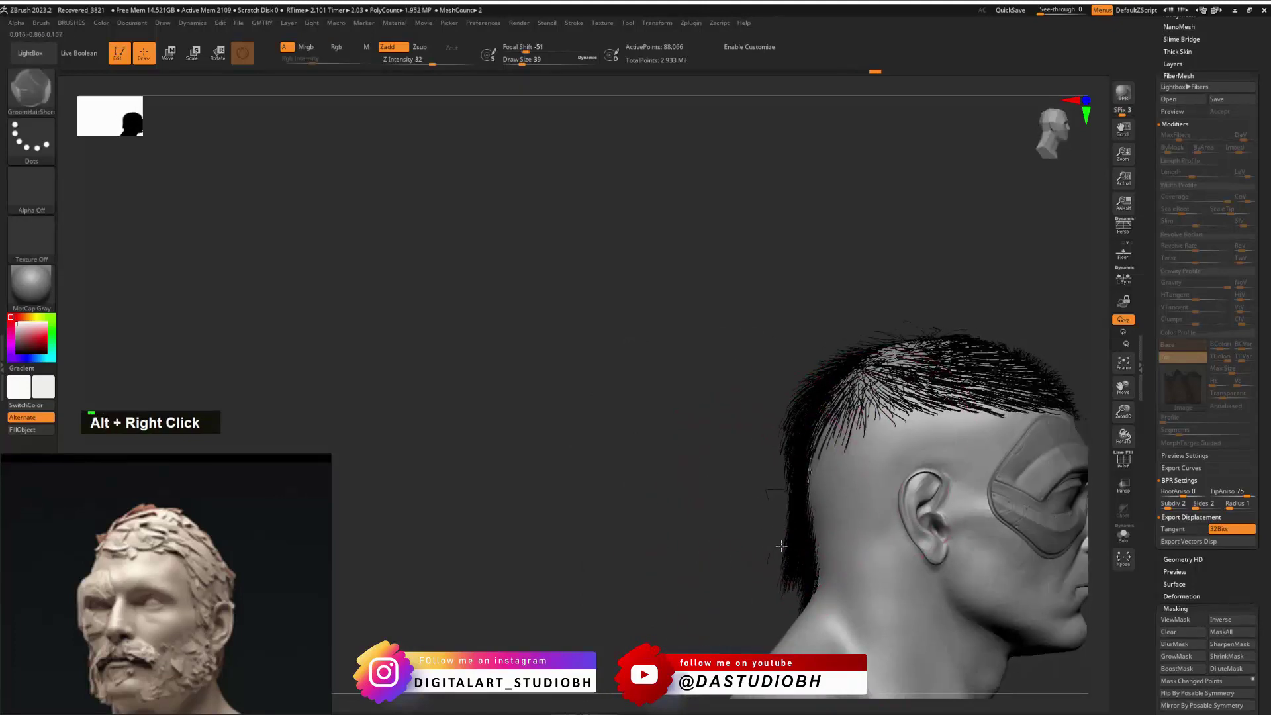
{"action": "key", "text": "bracketleft"}
{"action": "key", "text": "bracketleft"}
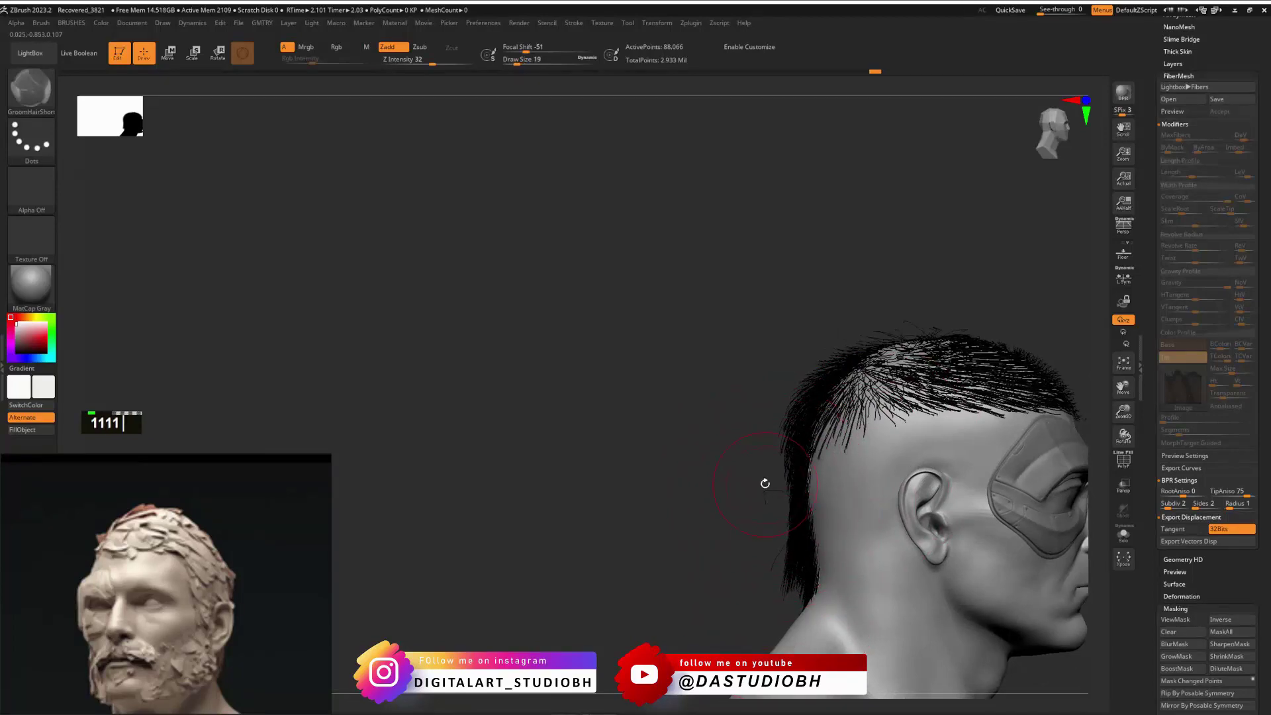
{"action": "left_click_drag", "start_coordinate": [780, 484], "coordinate": [785, 563]}
{"action": "right_click_drag", "start_coordinate": [785, 559], "coordinate": [784, 457]}
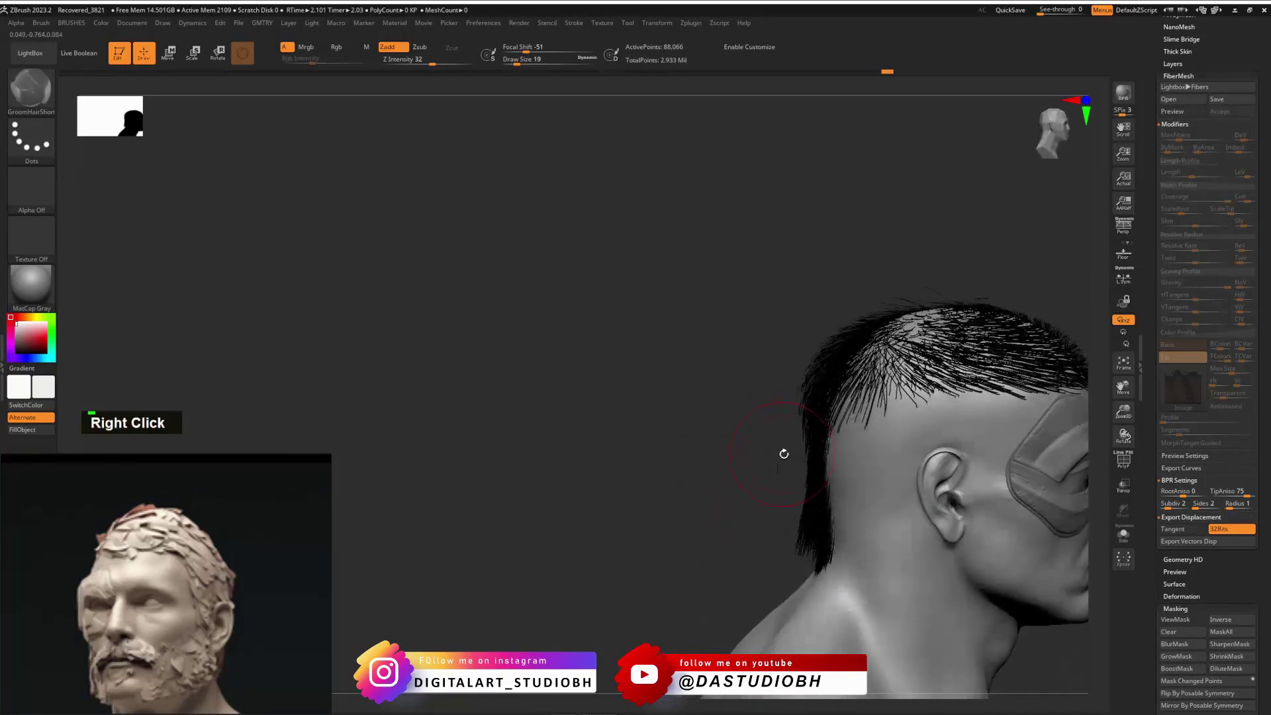
{"action": "left_click_drag", "start_coordinate": [784, 453], "coordinate": [797, 530]}
{"action": "right_click_drag", "start_coordinate": [798, 530], "coordinate": [806, 450]}
{"action": "left_click_drag", "start_coordinate": [813, 451], "coordinate": [820, 475]}
Step: Set the Draw Size to 34 and comb the hair behind the unmasked ear diagonally toward the middle of the nape
{"action": "mouse_move", "coordinate": [820, 476]}
{"action": "right_mouse_down"}
{"action": "mouse_move", "coordinate": [889, 471]}
{"action": "mouse_move", "coordinate": [894, 450]}
{"action": "right_mouse_up"}
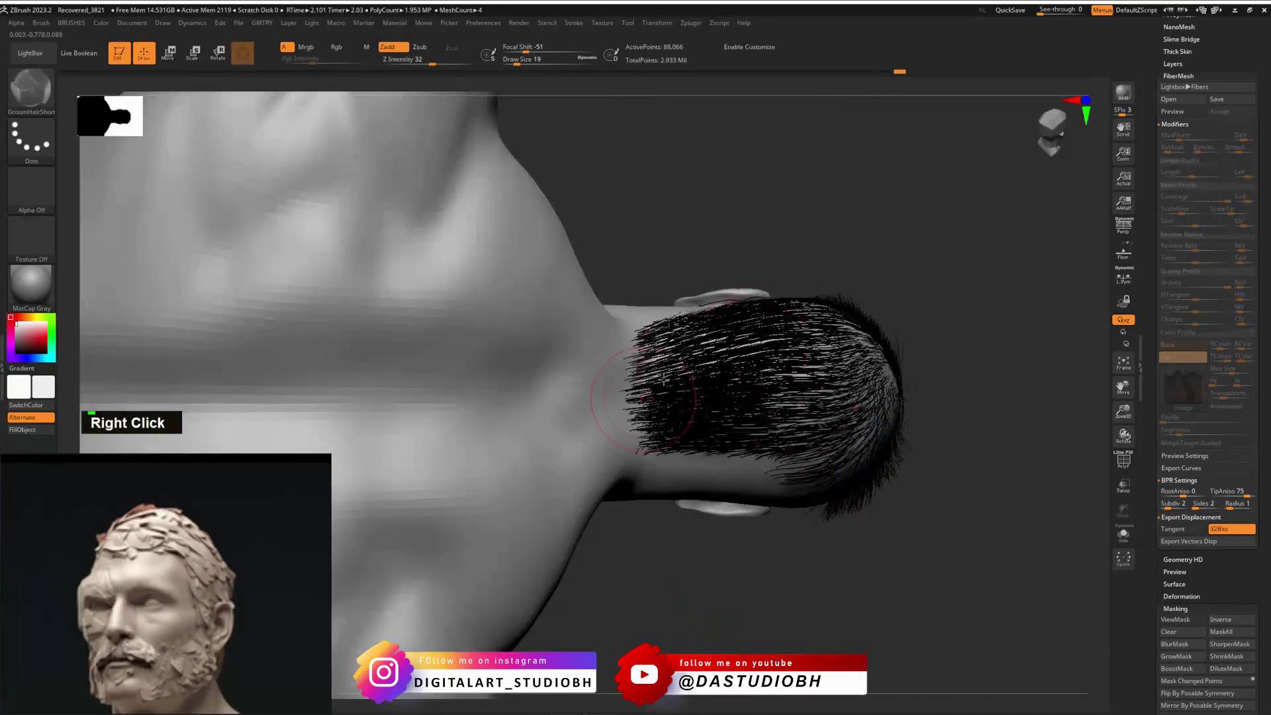
{"action": "key", "text": "2"}
{"action": "key", "text": "2"}
{"action": "key", "text": "2"}
{"action": "left_click_drag", "start_coordinate": [739, 281], "coordinate": [679, 411]}
{"action": "left_click_drag", "start_coordinate": [759, 261], "coordinate": [681, 411]}
Step: Smooth and comb the fibers at the back of the head flat toward the neck
{"action": "right_click_drag", "start_coordinate": [754, 430], "coordinate": [755, 355]}
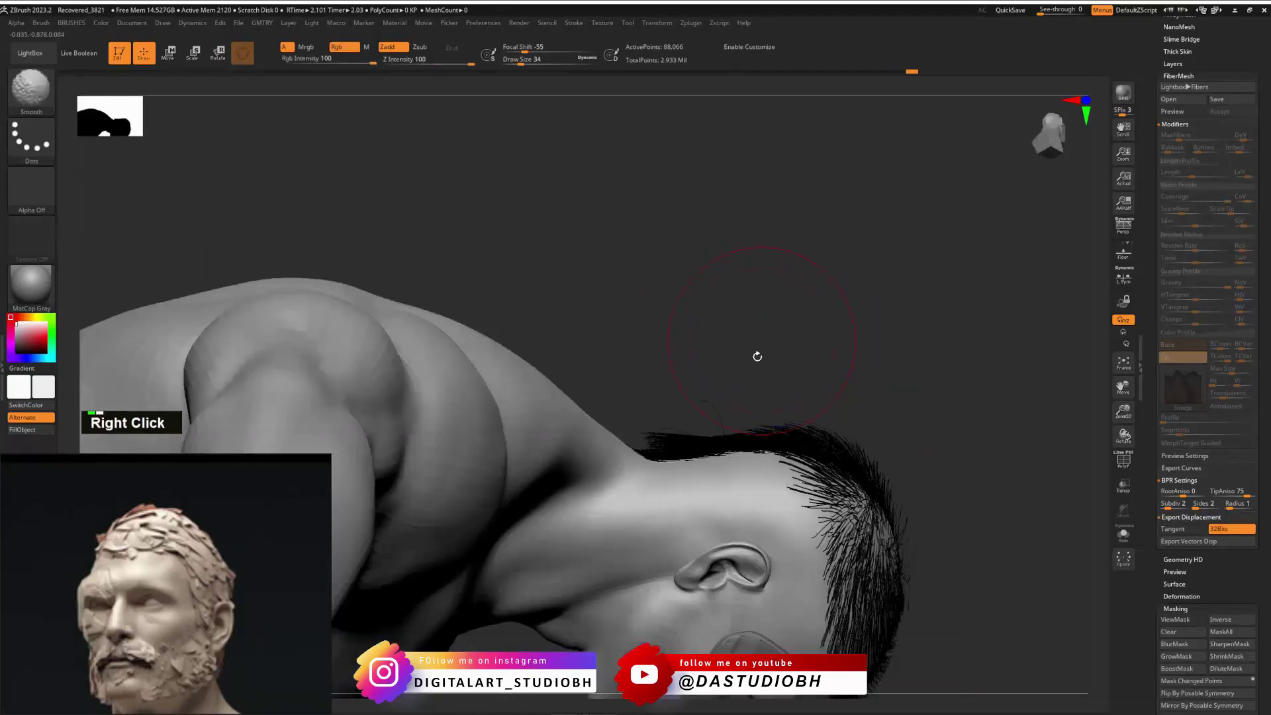
{"action": "right_click_drag", "start_coordinate": [751, 403], "coordinate": [755, 427]}
{"action": "left_click_drag", "start_coordinate": [804, 434], "coordinate": [653, 434]}
{"action": "mouse_move", "coordinate": [668, 397]}
{"action": "right_mouse_down"}
{"action": "mouse_move", "coordinate": [675, 431]}
{"action": "mouse_move", "coordinate": [672, 380]}
{"action": "right_mouse_up"}
{"action": "right_click_drag", "start_coordinate": [647, 439], "coordinate": [689, 419]}
{"action": "left_click_drag", "start_coordinate": [708, 414], "coordinate": [652, 434]}
{"action": "left_click_drag", "start_coordinate": [689, 394], "coordinate": [636, 414]}
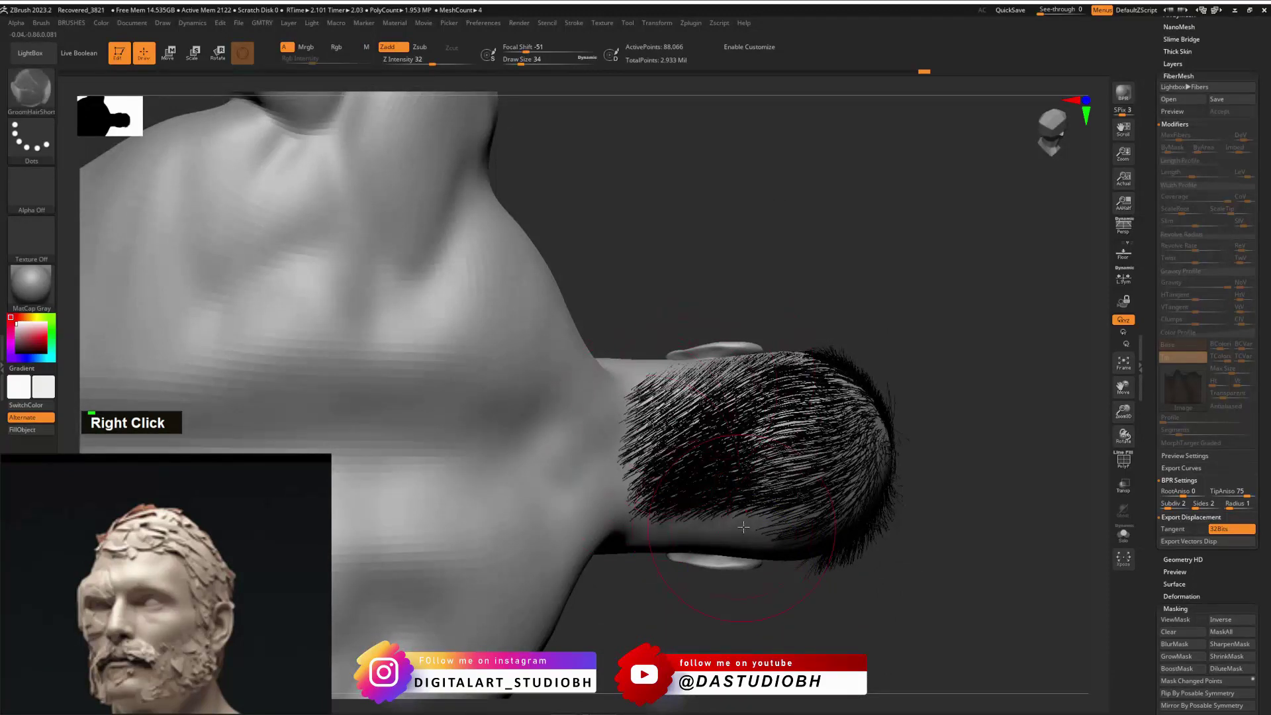
{"action": "left_click_drag", "start_coordinate": [727, 443], "coordinate": [623, 440]}
Step: Render the head with BPR from the masked side to check the groomed hair
{"action": "right_click_drag", "start_coordinate": [735, 454], "coordinate": [895, 311]}
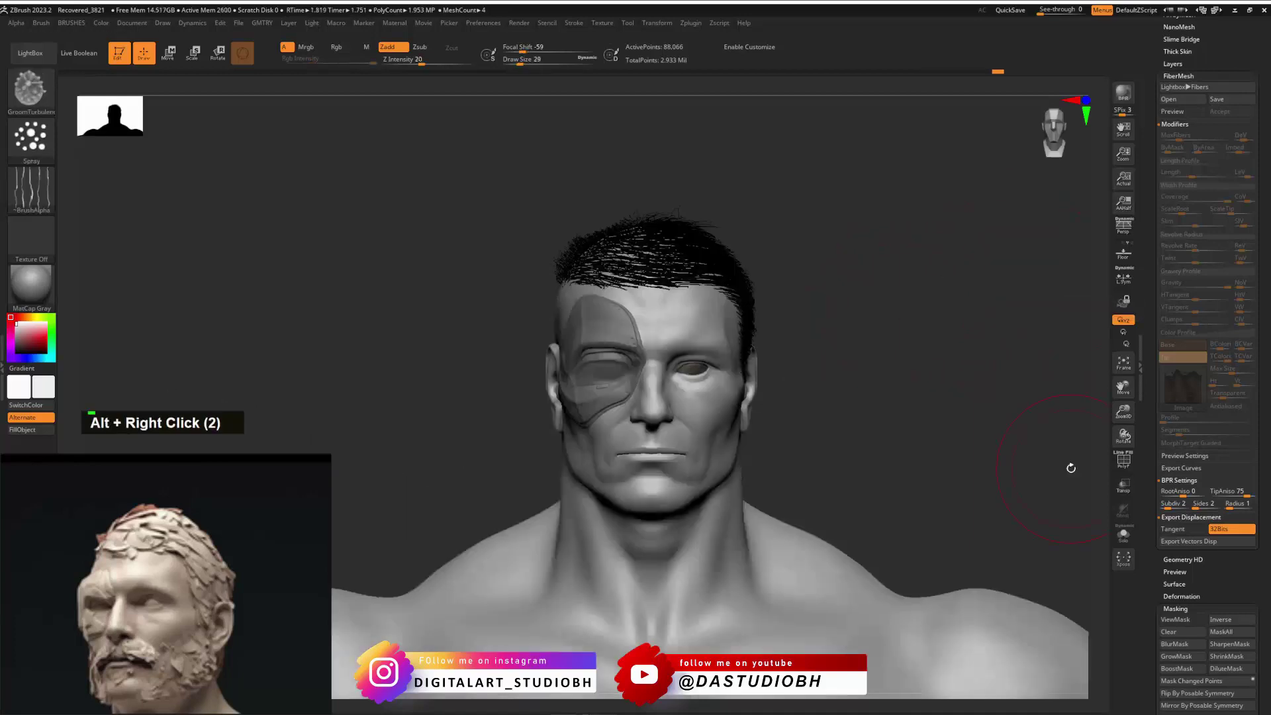
{"action": "mouse_move", "coordinate": [835, 319]}
{"action": "left_mouse_down"}
{"action": "mouse_move", "coordinate": [877, 316]}
{"action": "mouse_move", "coordinate": [880, 292]}
{"action": "mouse_move", "coordinate": [968, 329]}
{"action": "left_mouse_up"}
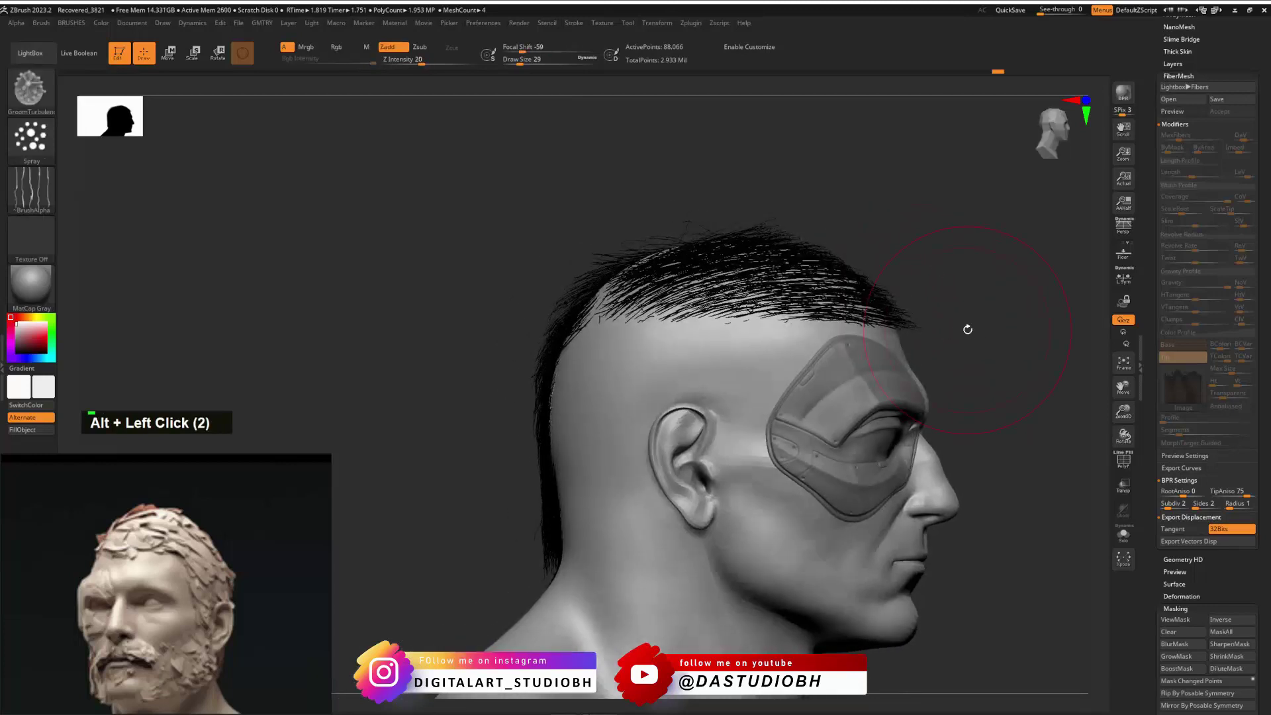
{"action": "key", "text": "shift+r"}
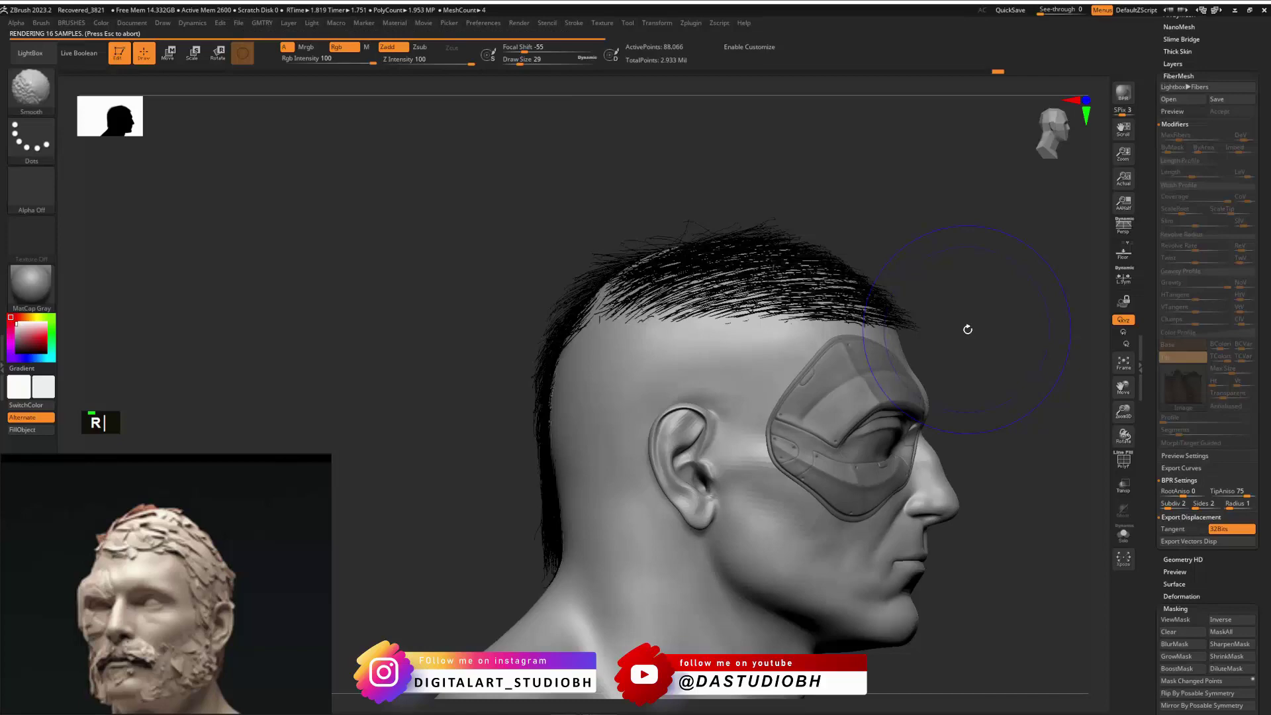
{"action": "mouse_move", "coordinate": [986, 338]}
{"action": "left_mouse_down"}
{"action": "mouse_move", "coordinate": [1050, 369]}
{"action": "mouse_move", "coordinate": [990, 356]}
{"action": "left_mouse_up"}
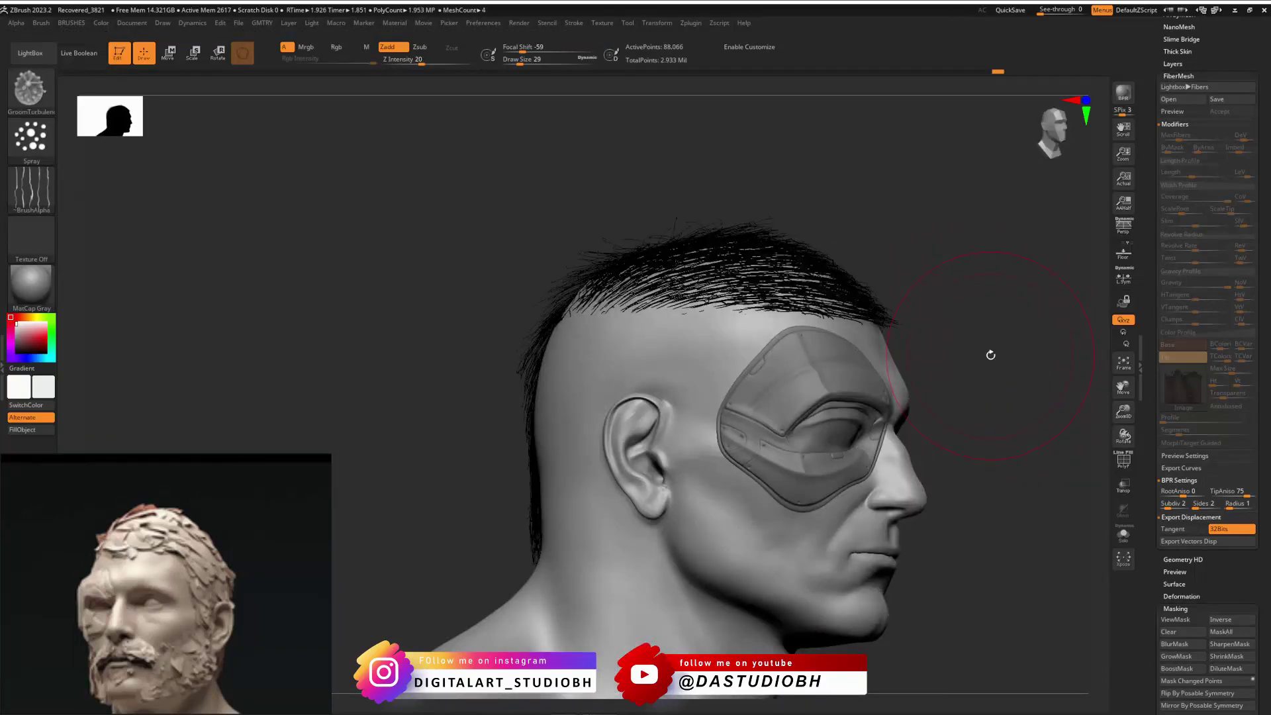
{"action": "key", "text": "shift+r"}
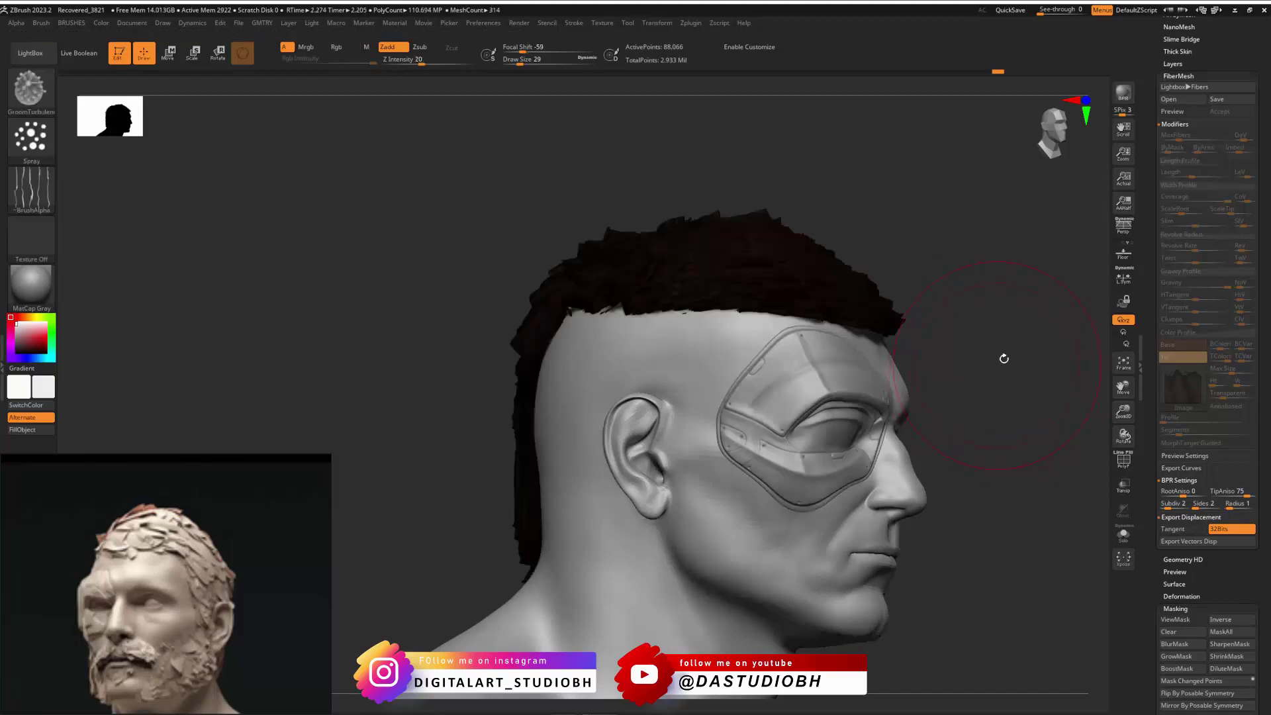
Step: Set the hair's BPR Shadows to 30 in the Display Properties and render again
{"action": "scroll", "coordinate": [1168, 398], "scroll_direction": "down", "scroll_amount": 5}
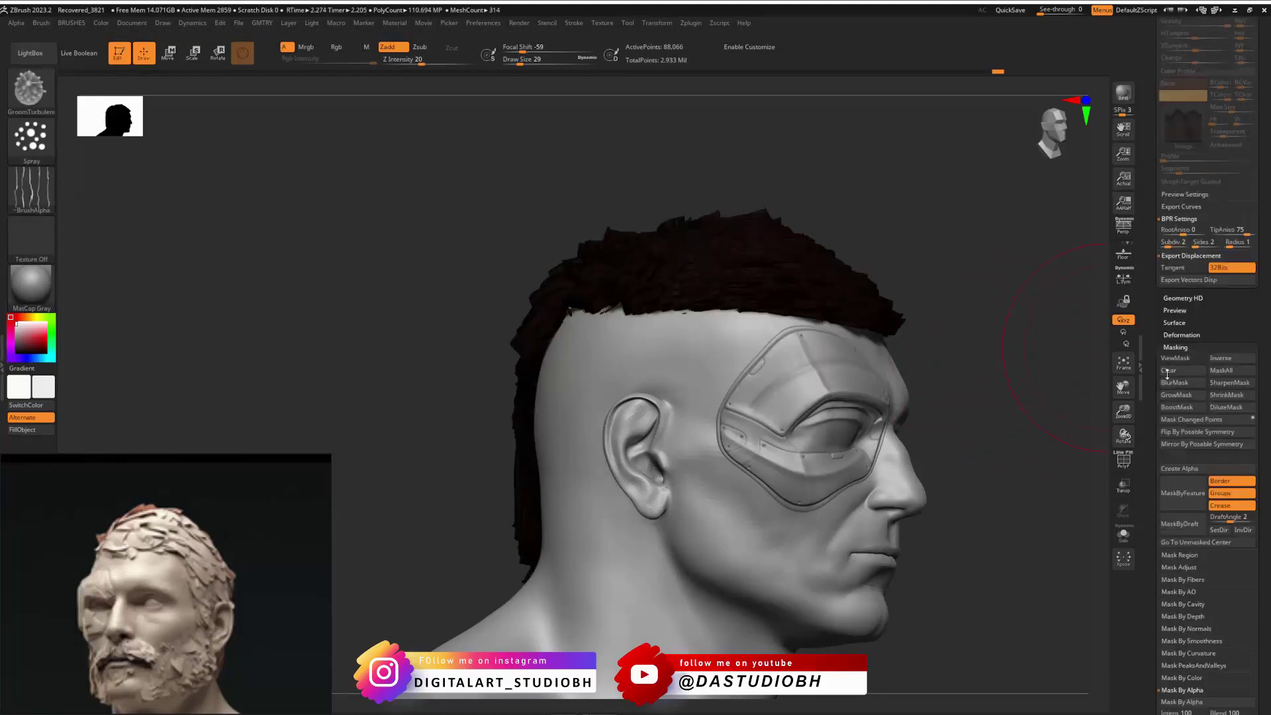
{"action": "scroll", "coordinate": [1168, 366], "scroll_direction": "down", "scroll_amount": 6}
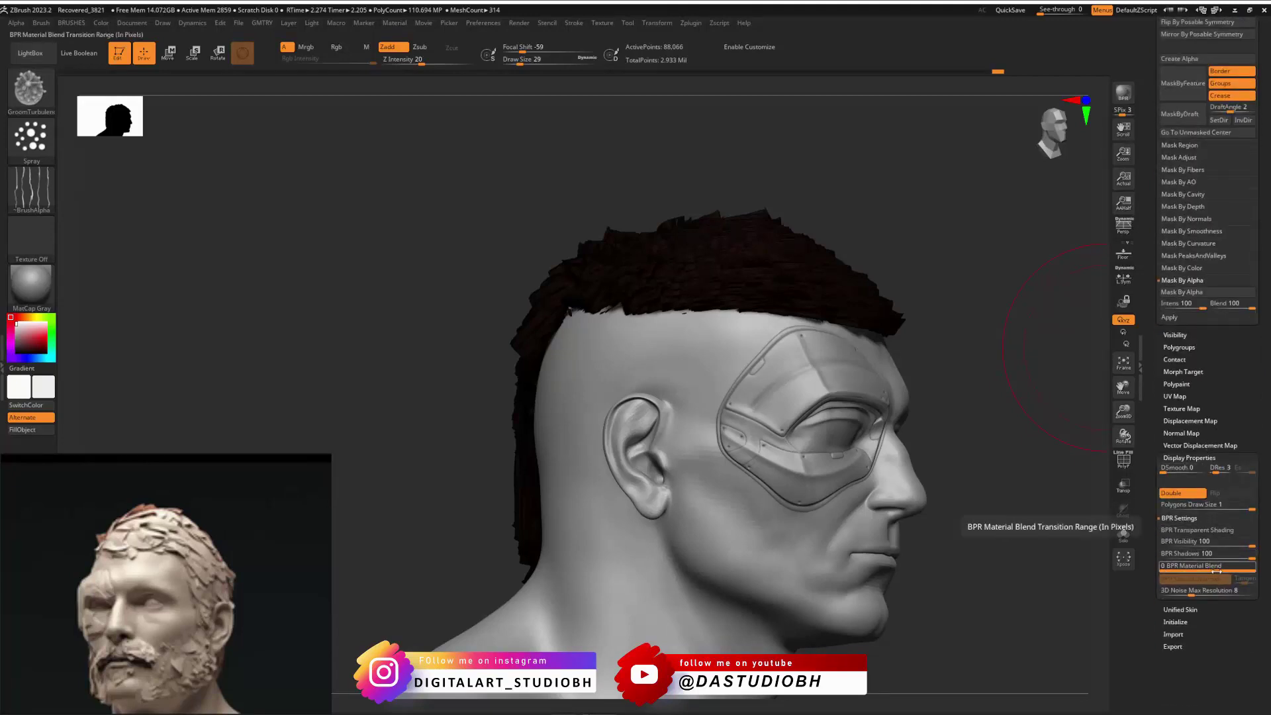
{"action": "left_click", "coordinate": [1195, 550]}
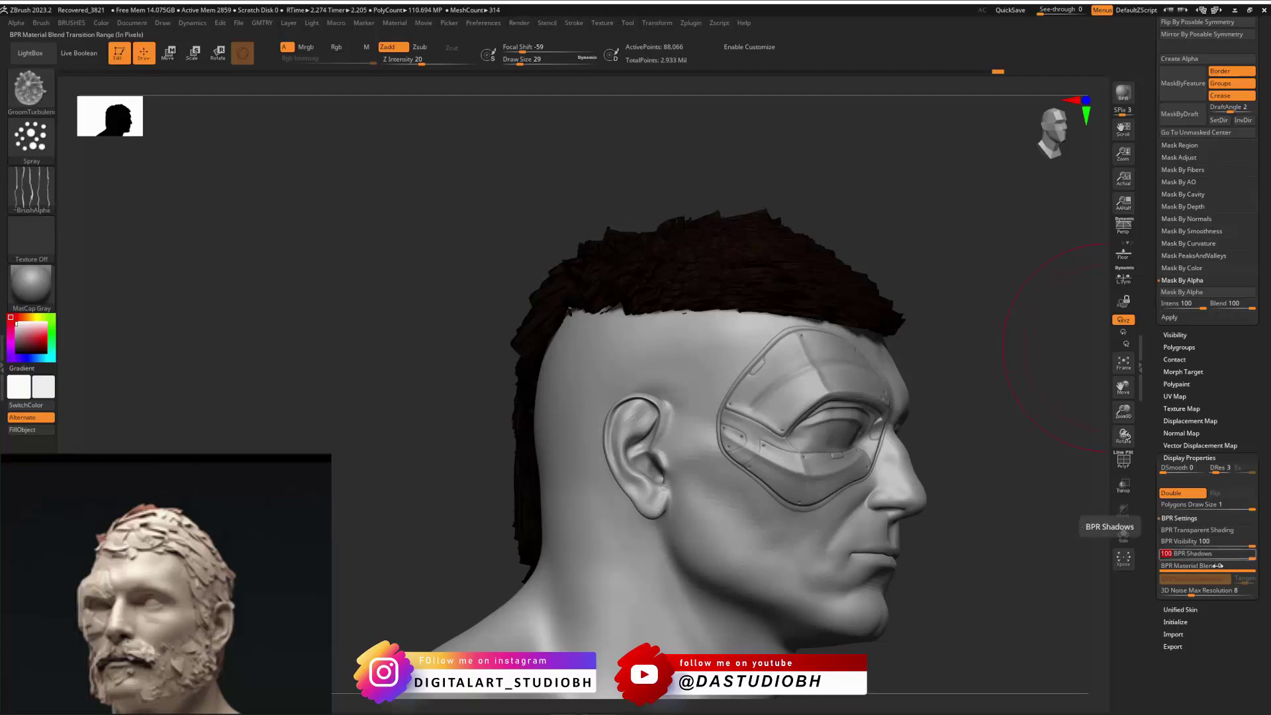
{"action": "type", "text": "30"}
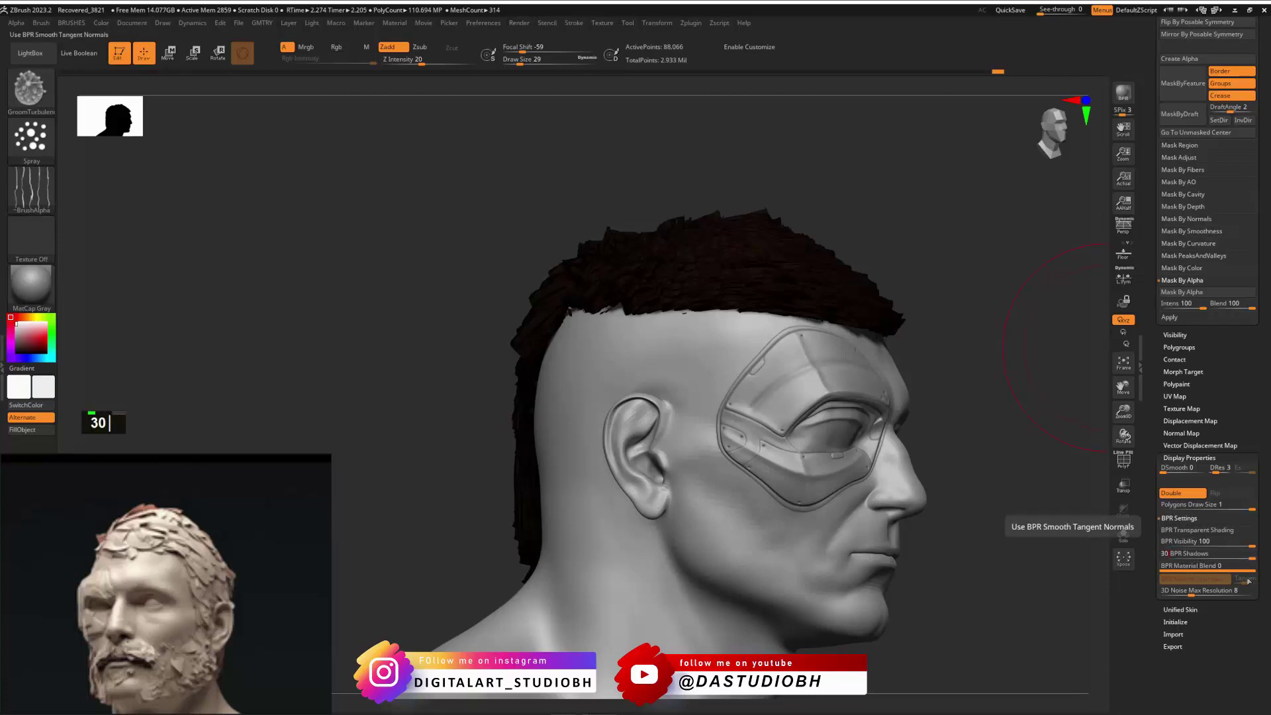
{"action": "key", "text": "Return"}
{"action": "left_click", "coordinate": [1124, 93]}
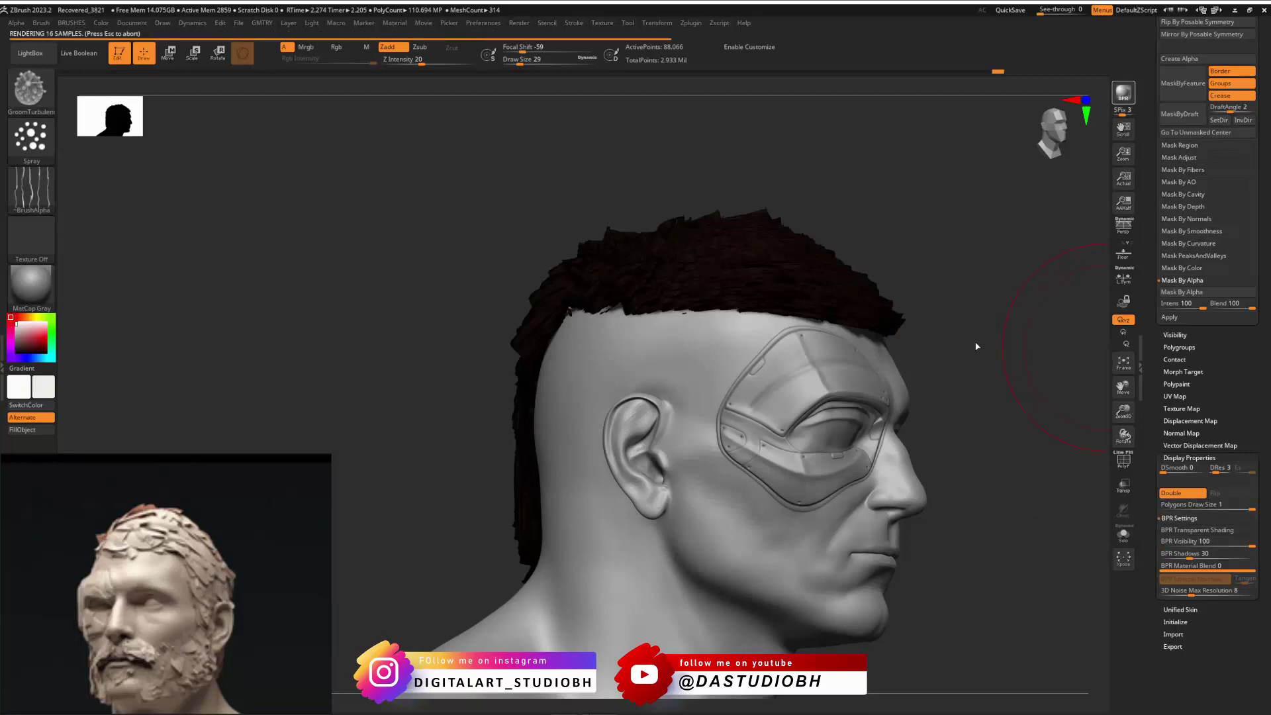
Step: Render the head with BPR from the front to check the hair's shape
{"action": "mouse_move", "coordinate": [959, 306]}
{"action": "right_mouse_down"}
{"action": "mouse_move", "coordinate": [951, 320]}
{"action": "mouse_move", "coordinate": [923, 321]}
{"action": "mouse_move", "coordinate": [939, 312]}
{"action": "right_mouse_up"}
{"action": "left_click", "coordinate": [1129, 101]}
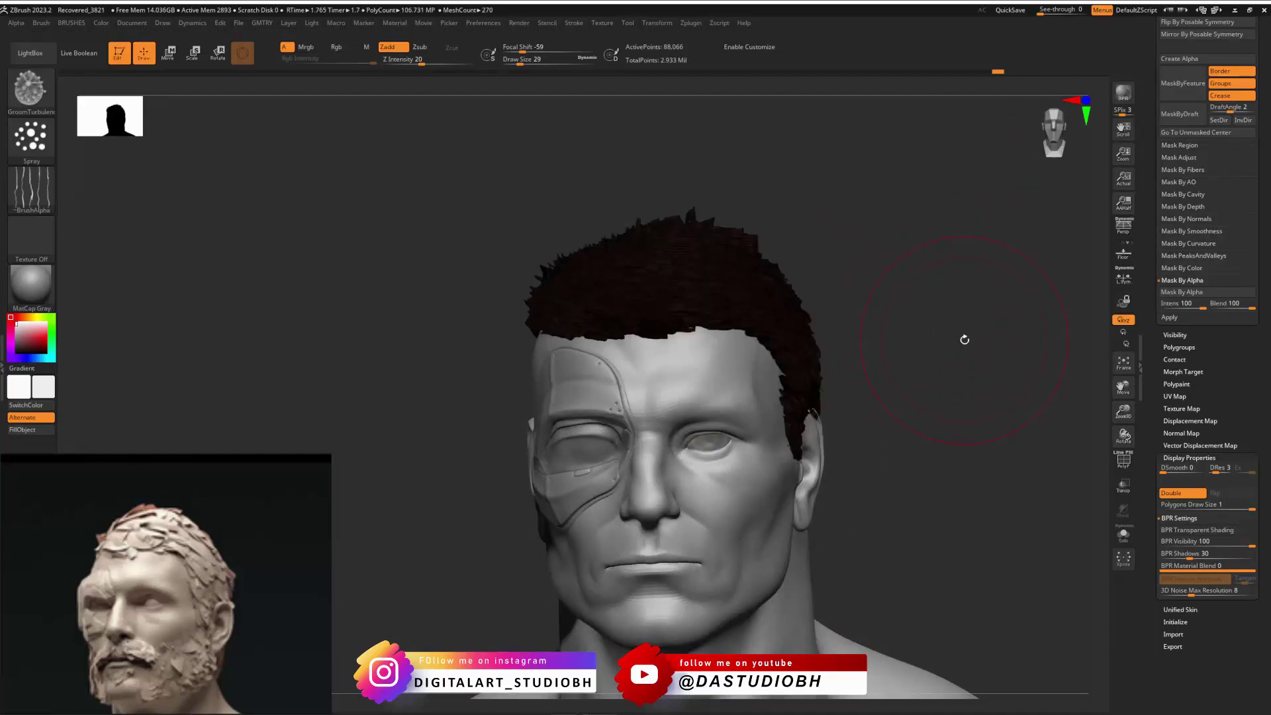
{"action": "left_click_drag", "start_coordinate": [965, 340], "coordinate": [974, 337]}
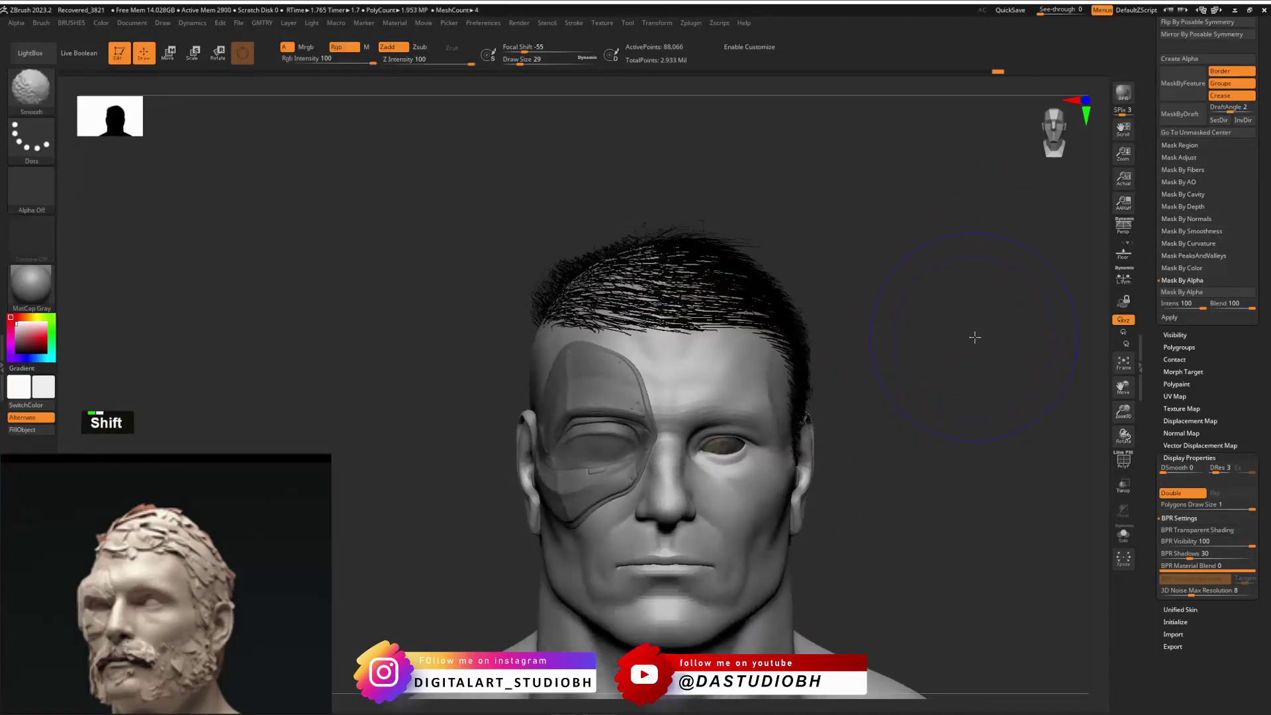
Step: Make the head the active subtool and clear its mask
{"action": "mouse_move", "coordinate": [975, 337]}
{"action": "right_mouse_down", "text": "alt"}
{"action": "mouse_move", "coordinate": [877, 333]}
{"action": "mouse_move", "coordinate": [968, 335]}
{"action": "mouse_move", "coordinate": [1005, 308]}
{"action": "mouse_move", "coordinate": [991, 360]}
{"action": "mouse_move", "coordinate": [964, 336]}
{"action": "right_mouse_up", "text": "alt"}
{"action": "right_click_drag", "start_coordinate": [961, 327], "coordinate": [1012, 280], "text": "alt"}
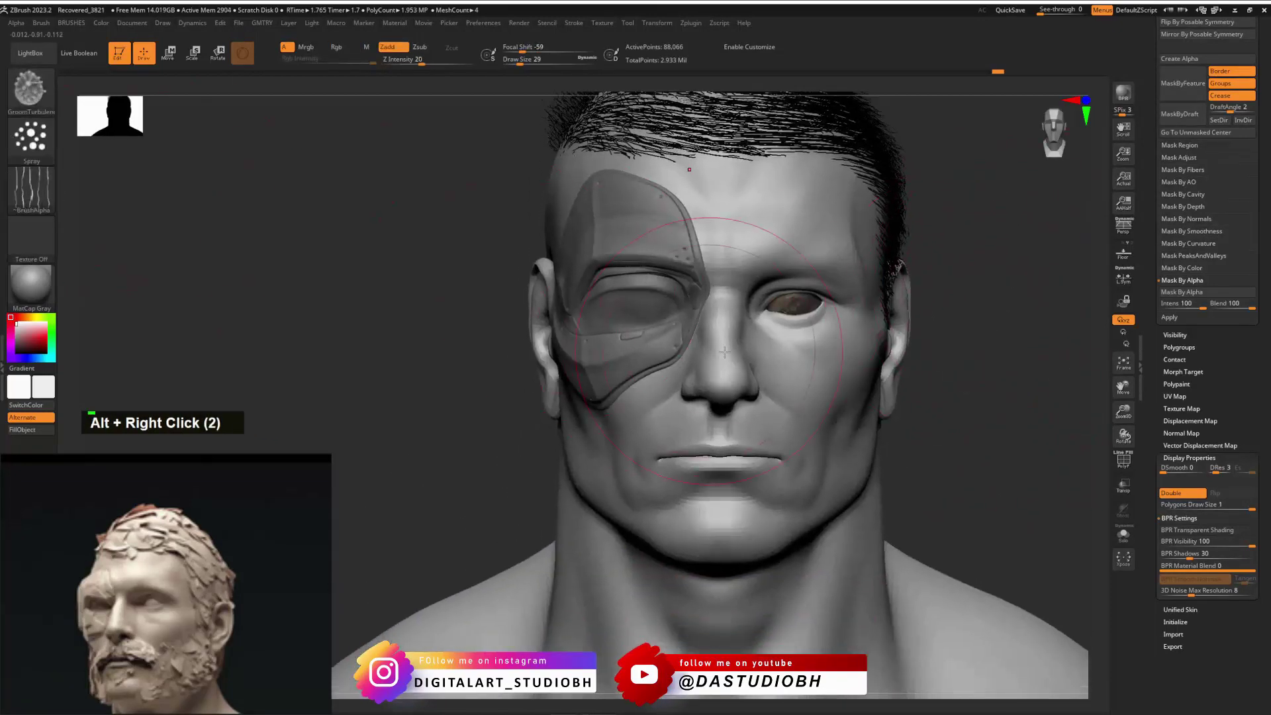
{"action": "left_click", "coordinate": [797, 258], "text": "alt"}
{"action": "left_click", "coordinate": [771, 464], "text": "alt"}
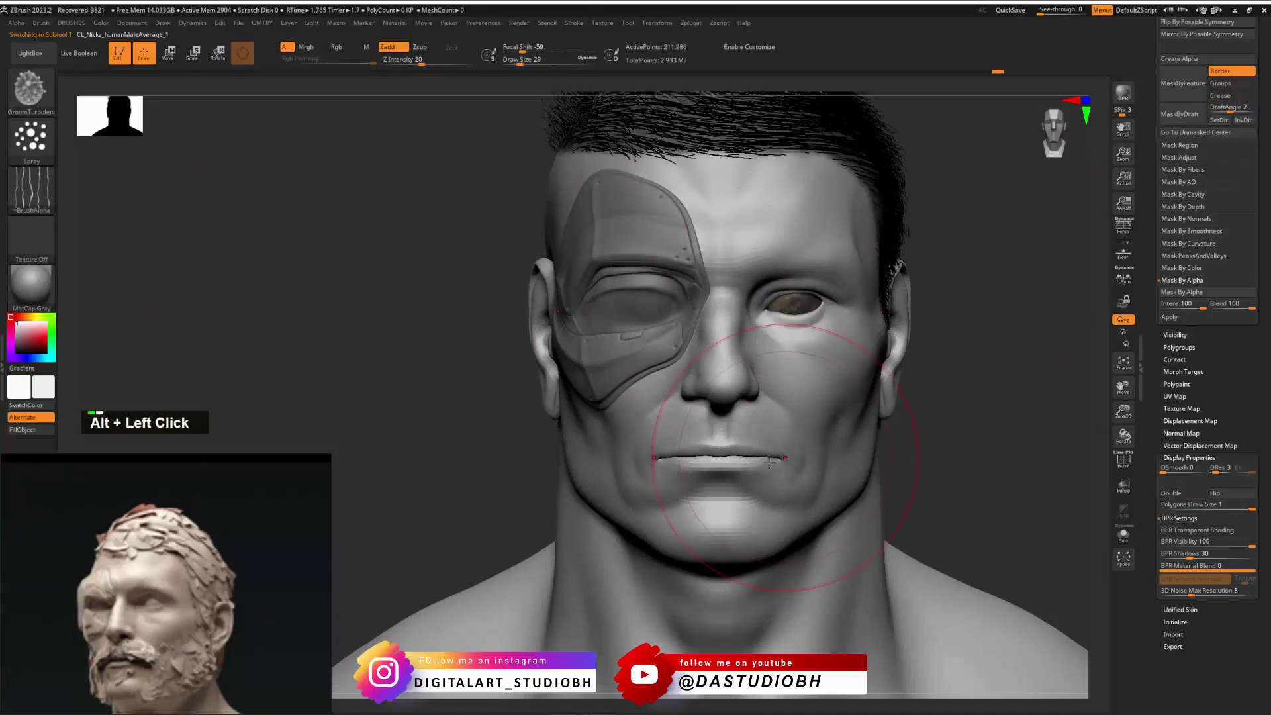
{"action": "left_click", "coordinate": [490, 234], "text": "ctrl"}
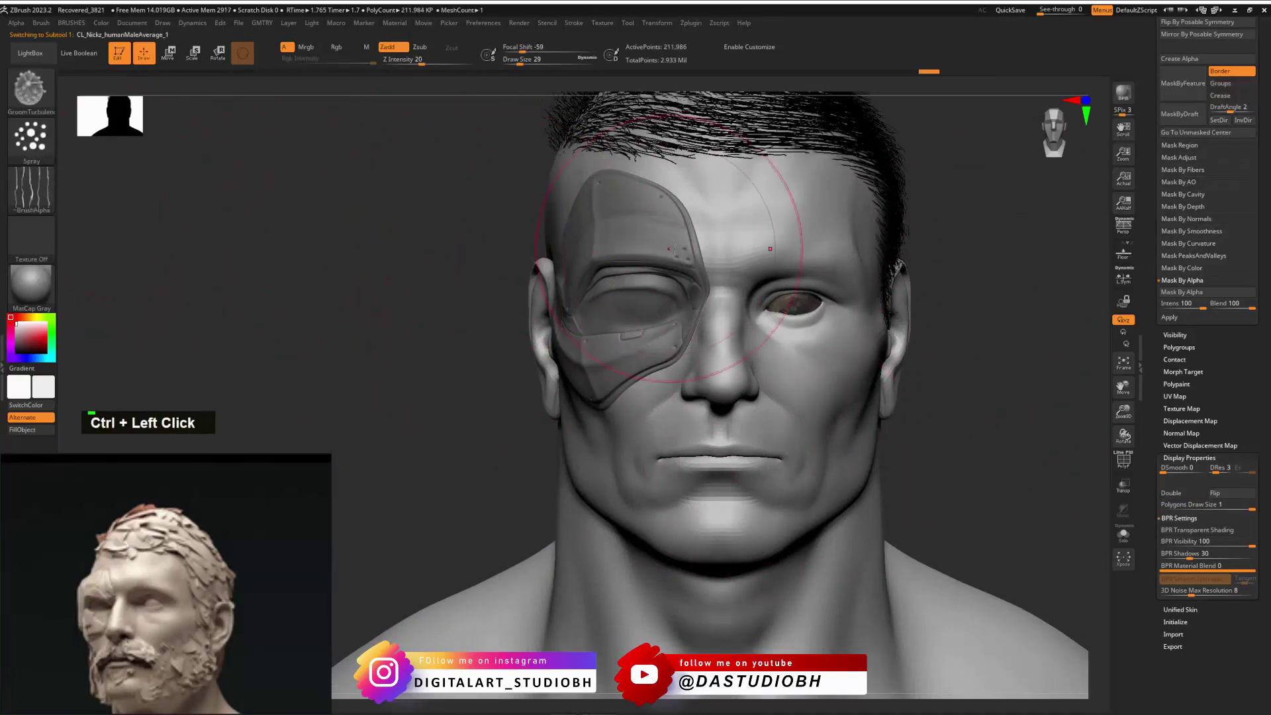
Step: Switch to the ClayBuildup brush, load the beard alpha and mask the head by it
{"action": "key", "text": "b"}
{"action": "key", "text": "c"}
{"action": "key", "text": "b"}
{"action": "left_click", "coordinate": [31, 189]}
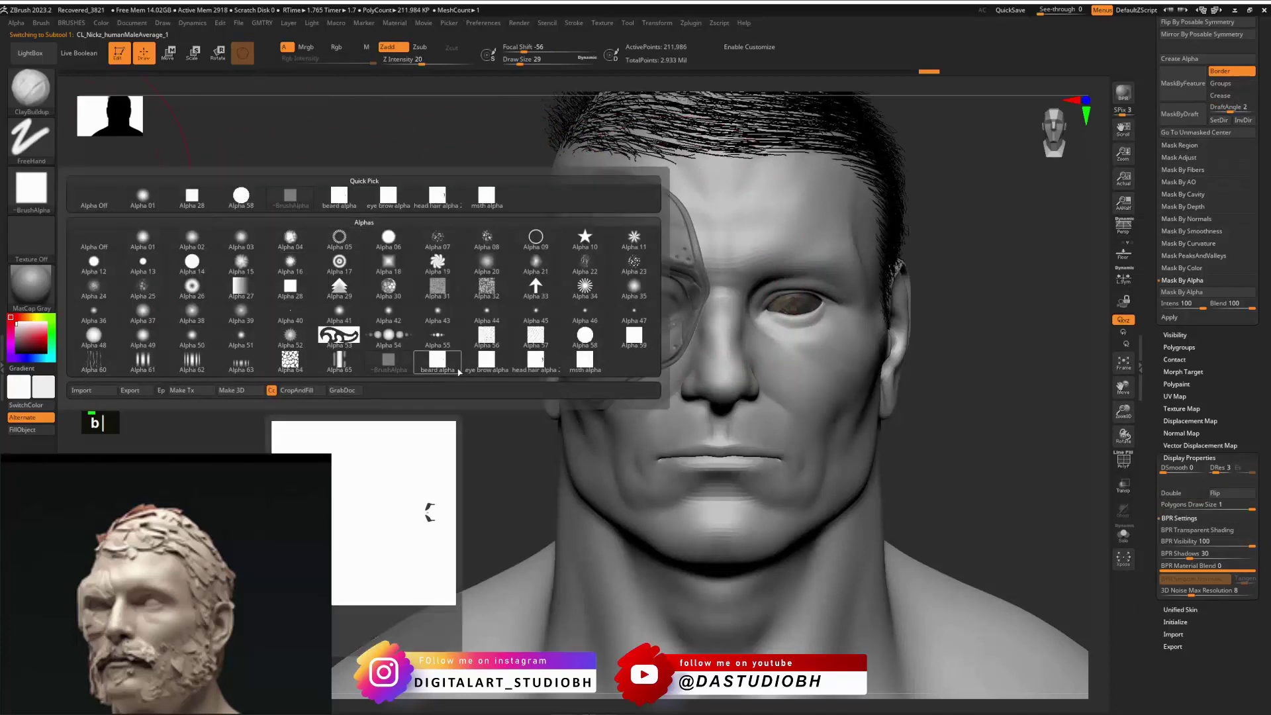
{"action": "left_click", "coordinate": [445, 366]}
{"action": "left_click", "coordinate": [1194, 296]}
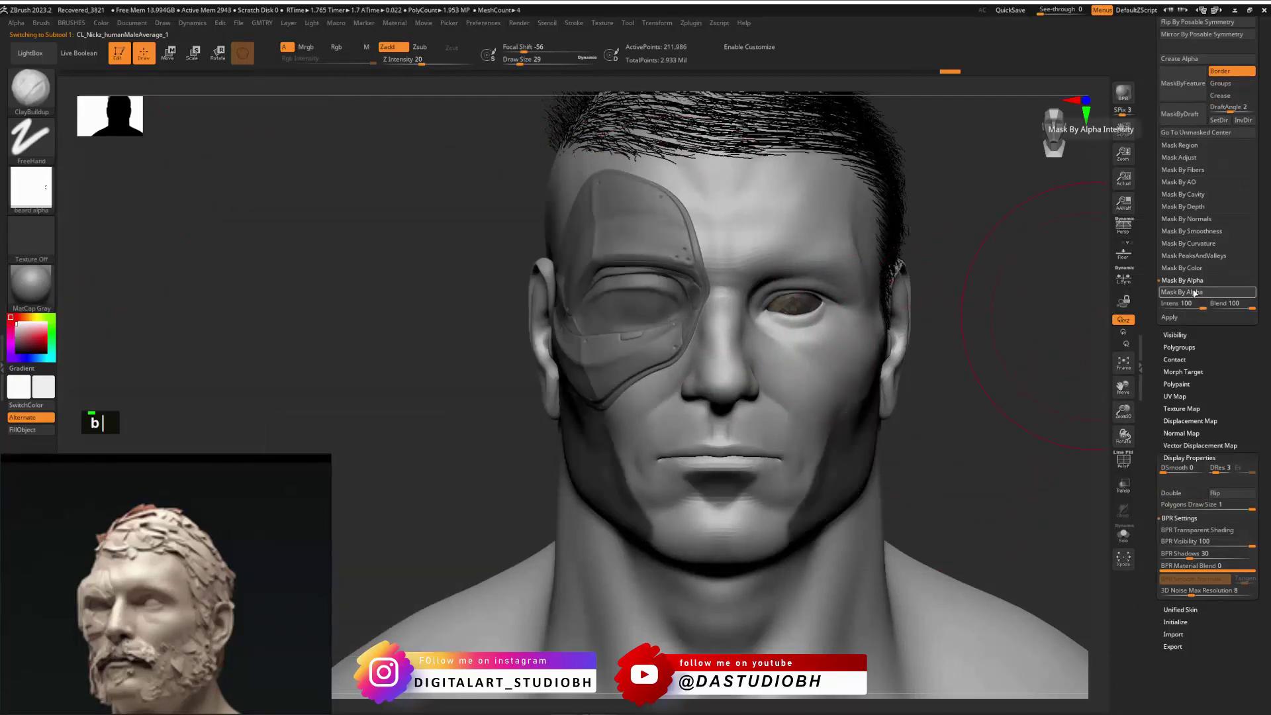
Step: Load the eye brow alpha and mask the head by it
{"action": "left_click", "coordinate": [32, 189]}
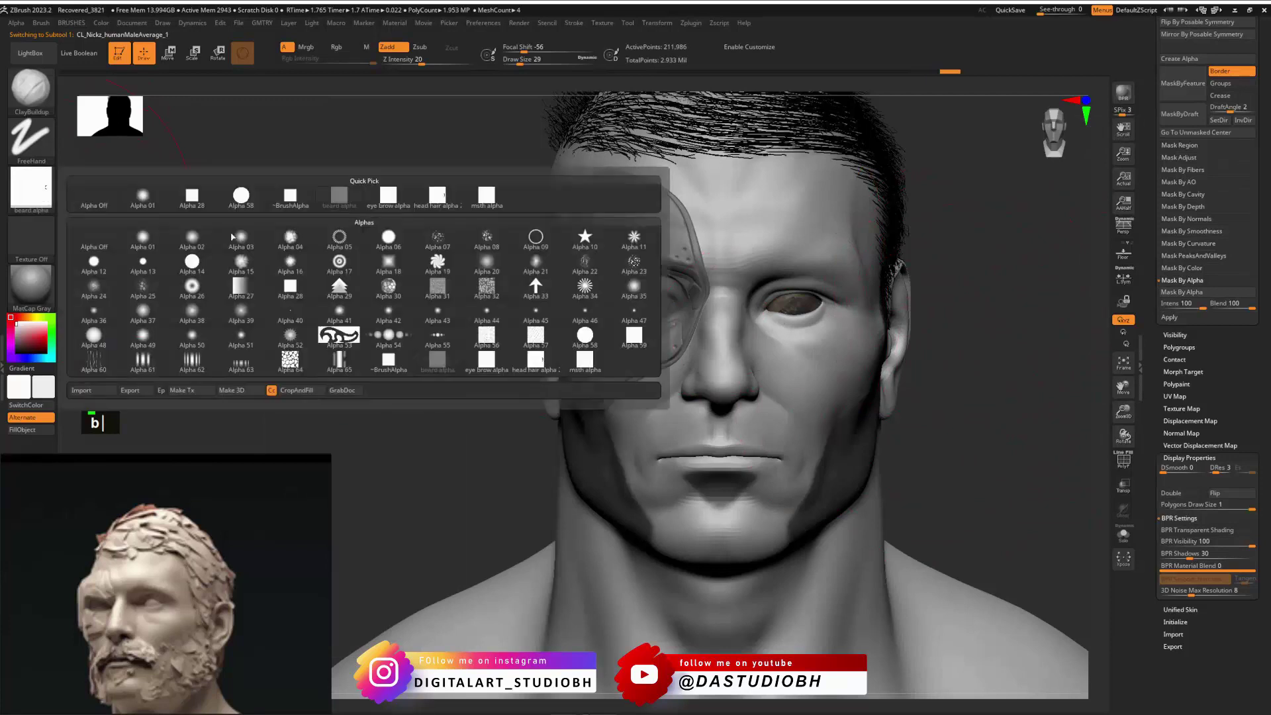
{"action": "left_click", "coordinate": [484, 361]}
{"action": "left_click", "coordinate": [1184, 292]}
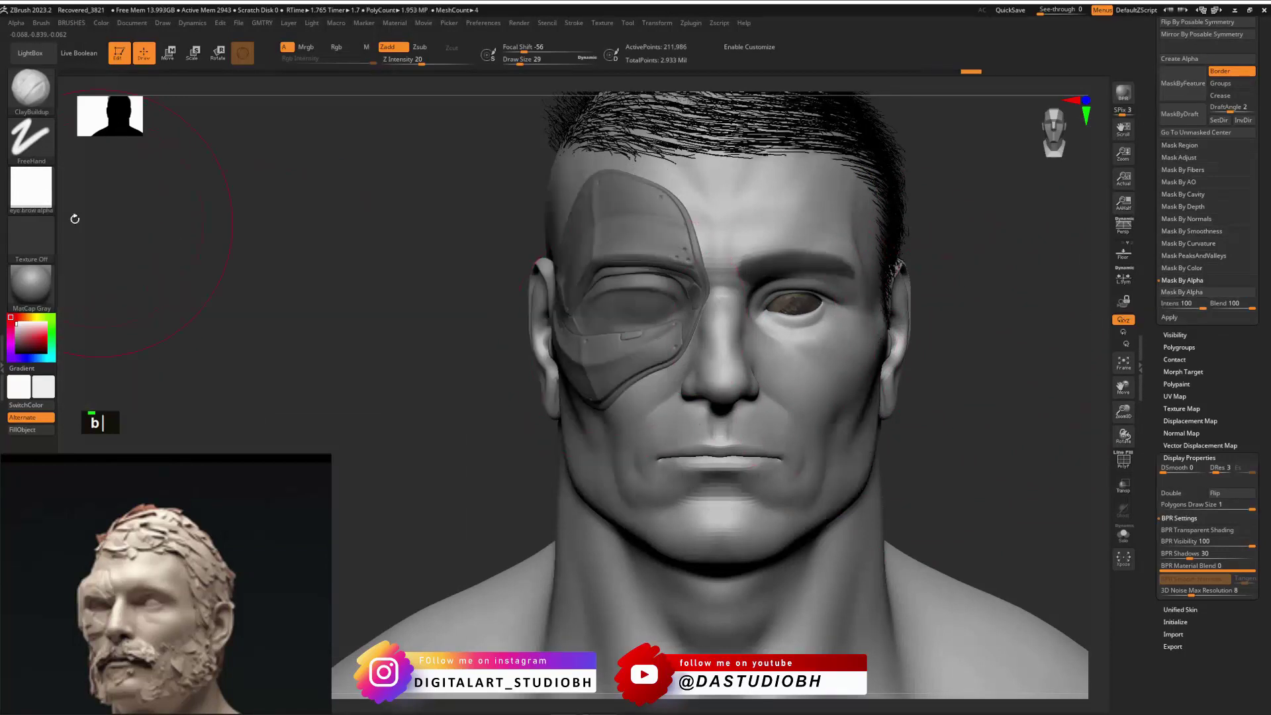
Step: Load the mustache alpha and mask the upper lip area of the head by it
{"action": "left_click", "coordinate": [31, 189]}
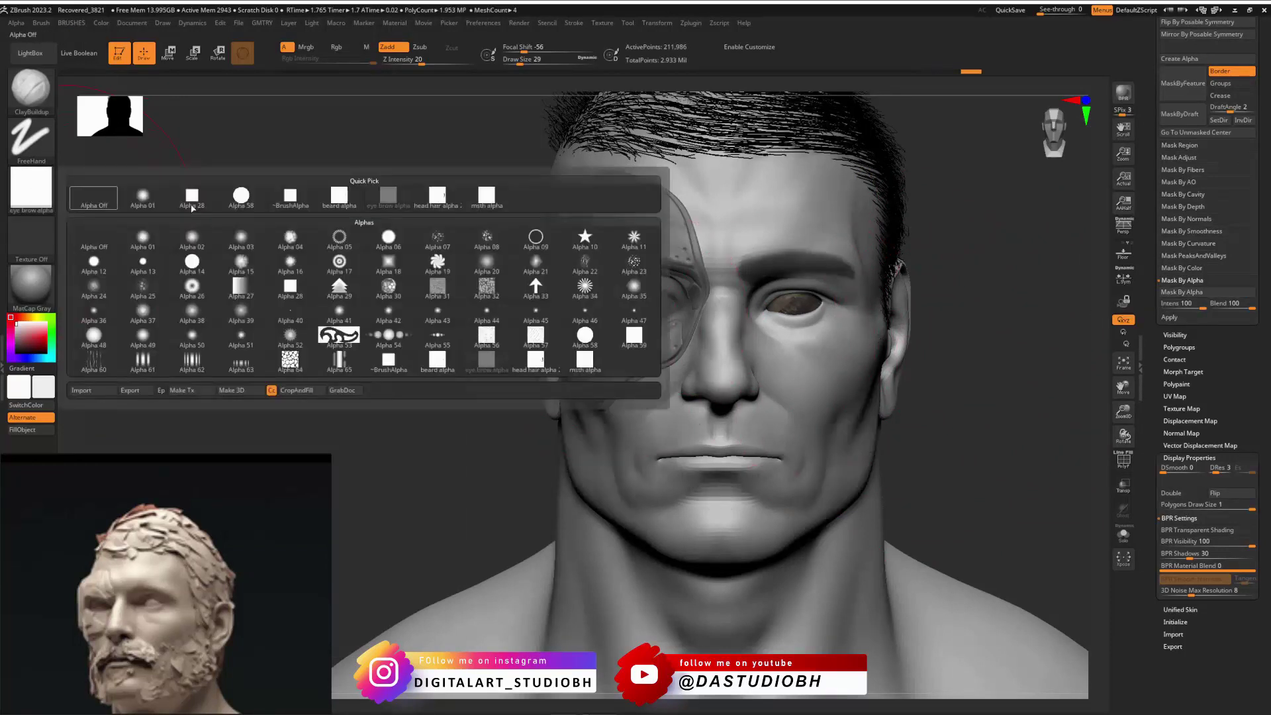
{"action": "left_click", "coordinate": [585, 361]}
{"action": "left_click", "coordinate": [1184, 292]}
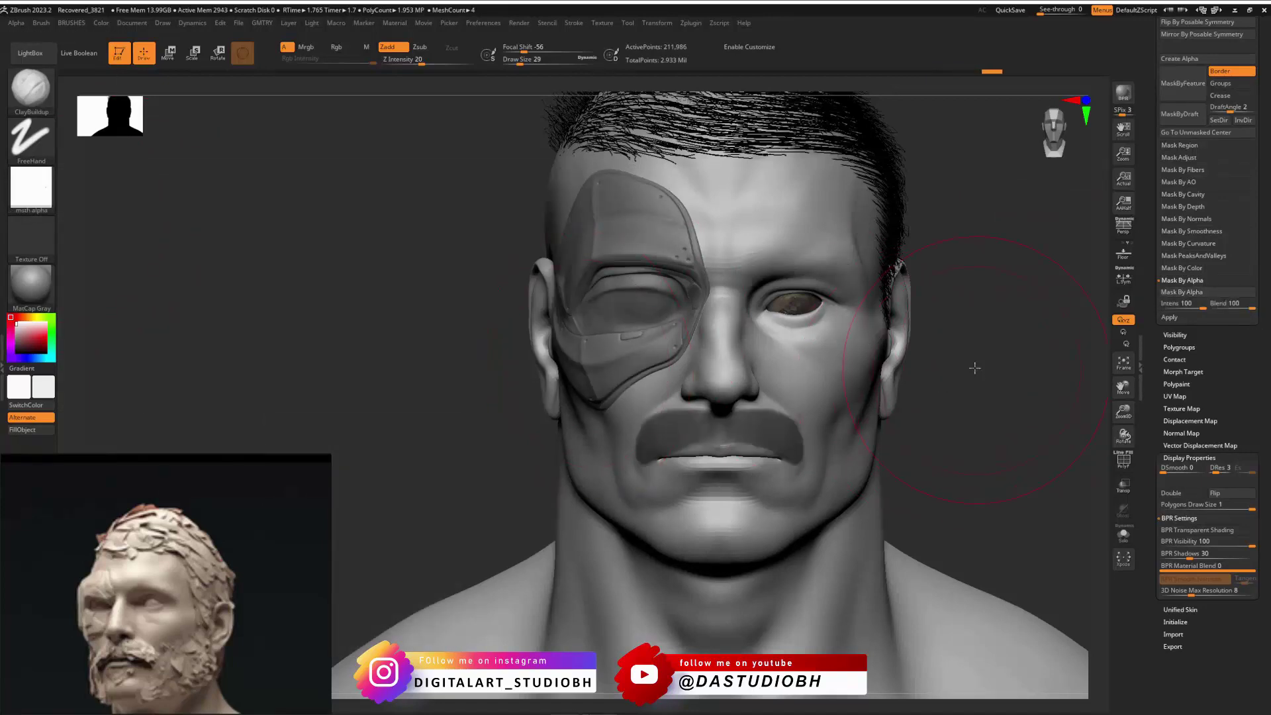
Step: Open the Subtool list and switch to visibility set V2
{"action": "left_click_drag", "start_coordinate": [975, 368], "coordinate": [1156, 386]}
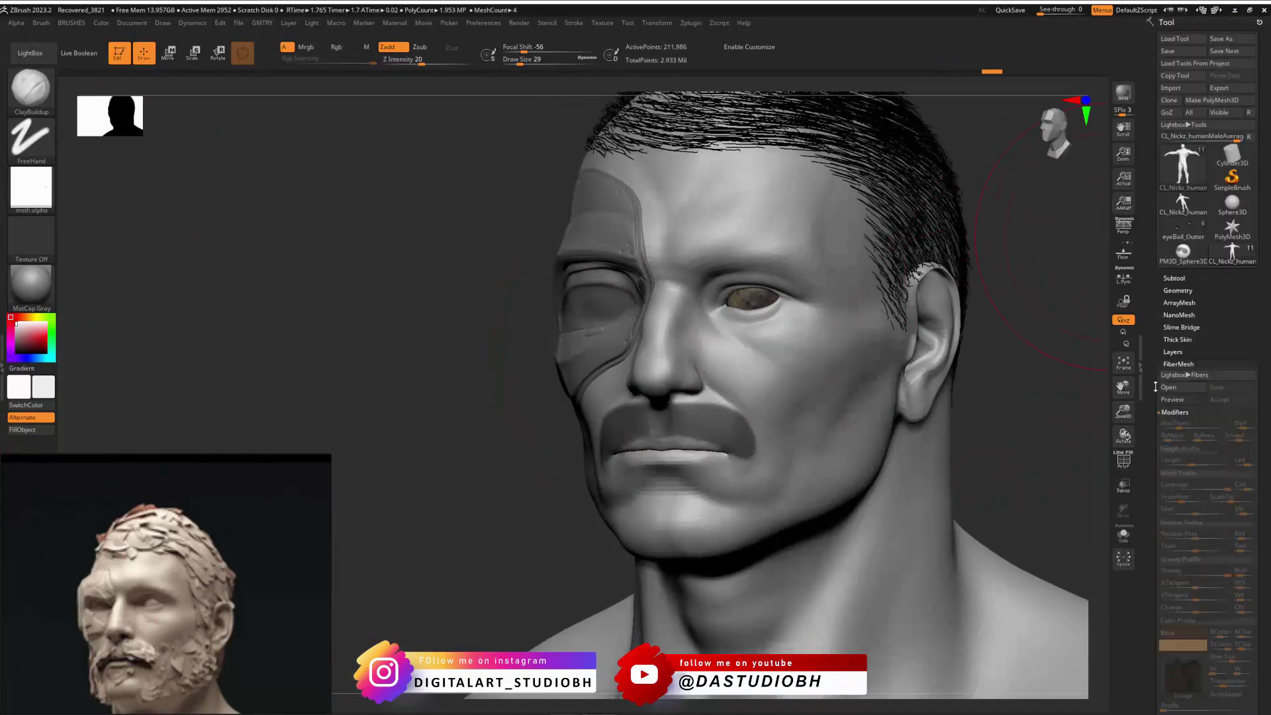
{"action": "left_click", "coordinate": [1175, 277], "text": "shift"}
{"action": "left_click", "coordinate": [1177, 44]}
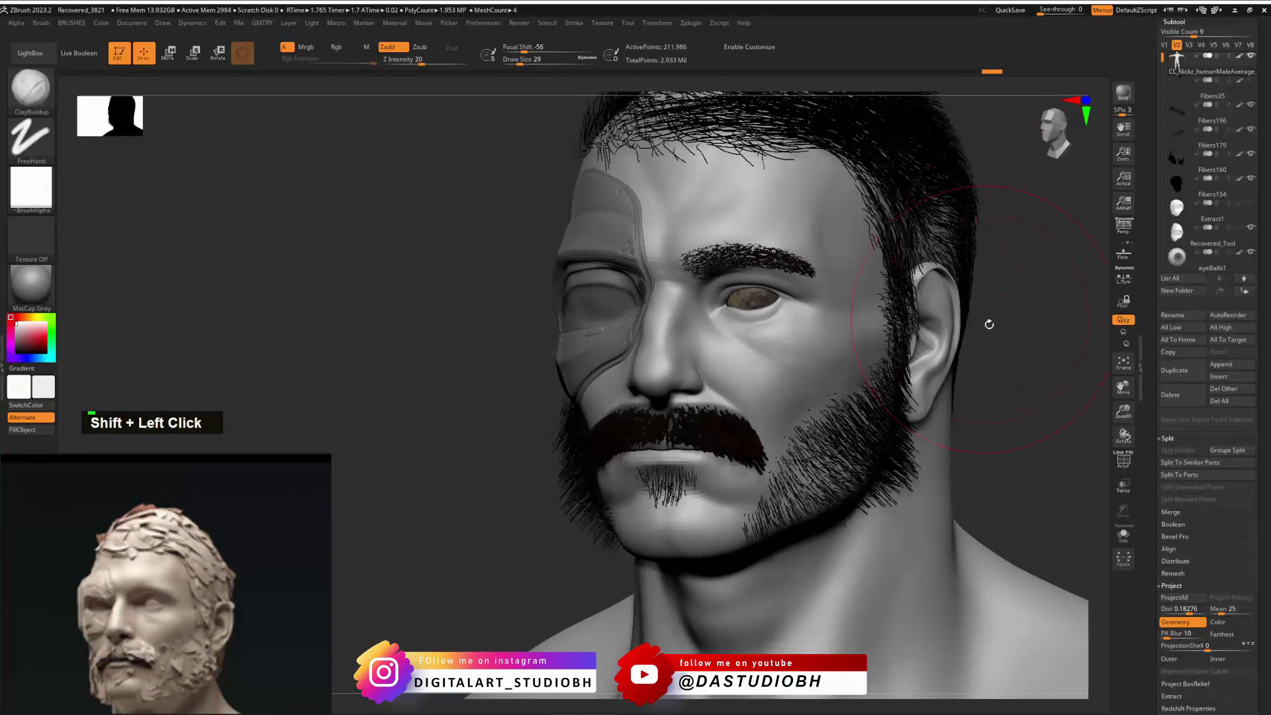
Step: Render the head with its fiber hair, beard and mustache and examine it from front, three-quarter and side views
{"action": "left_click_drag", "start_coordinate": [1037, 342], "coordinate": [1045, 343], "text": "shift"}
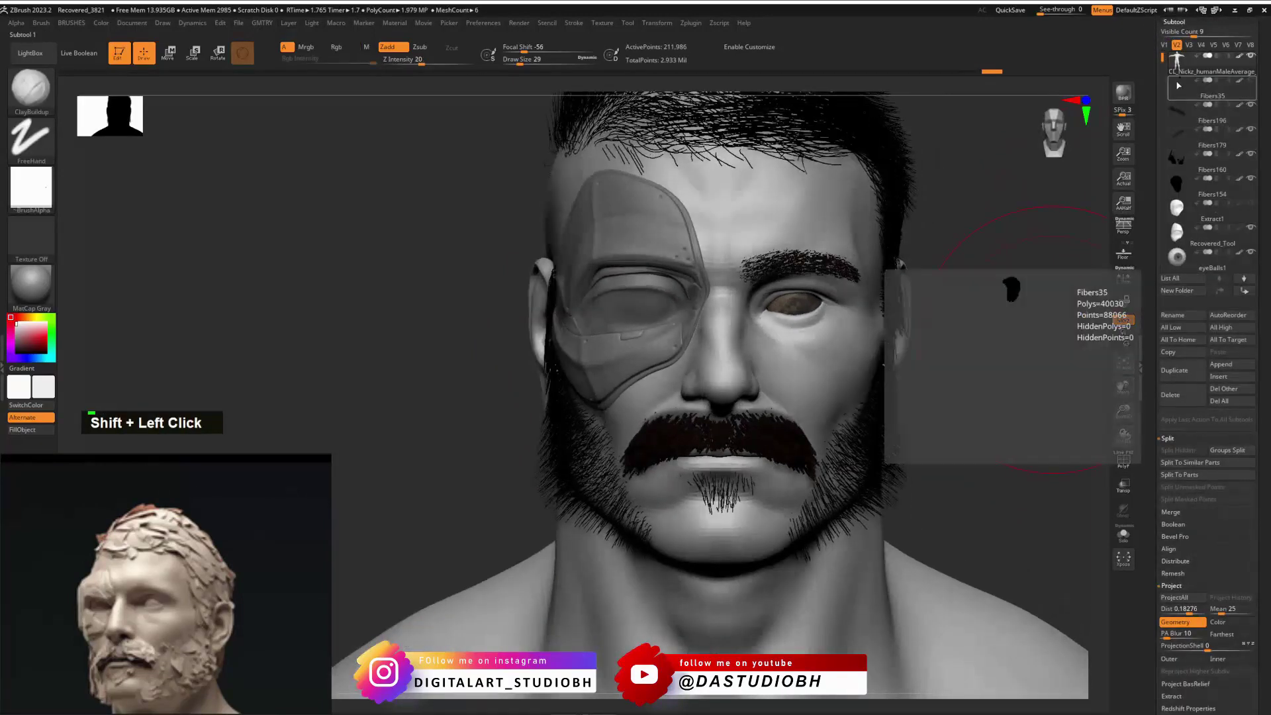
{"action": "left_click_drag", "start_coordinate": [1064, 263], "coordinate": [954, 364], "text": "alt"}
{"action": "key", "text": "shift+r"}
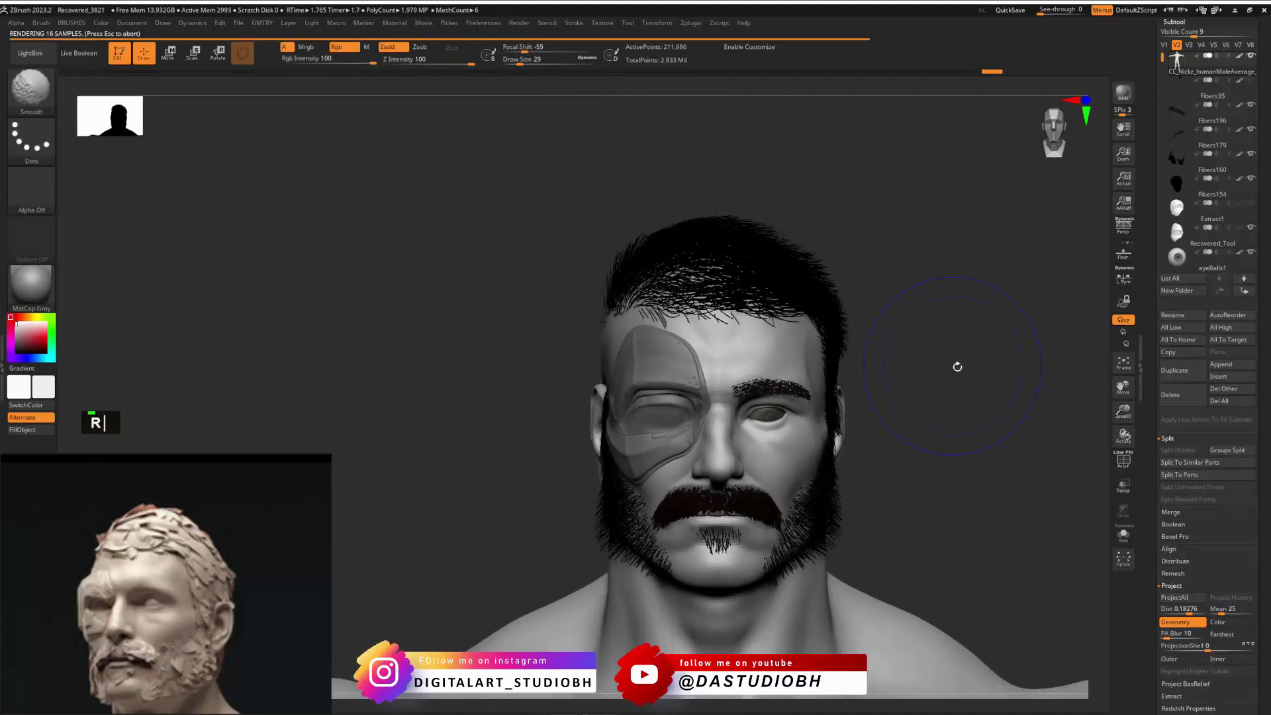
{"action": "left_click_drag", "start_coordinate": [954, 372], "coordinate": [987, 364]}
{"action": "key", "text": "shift+r"}
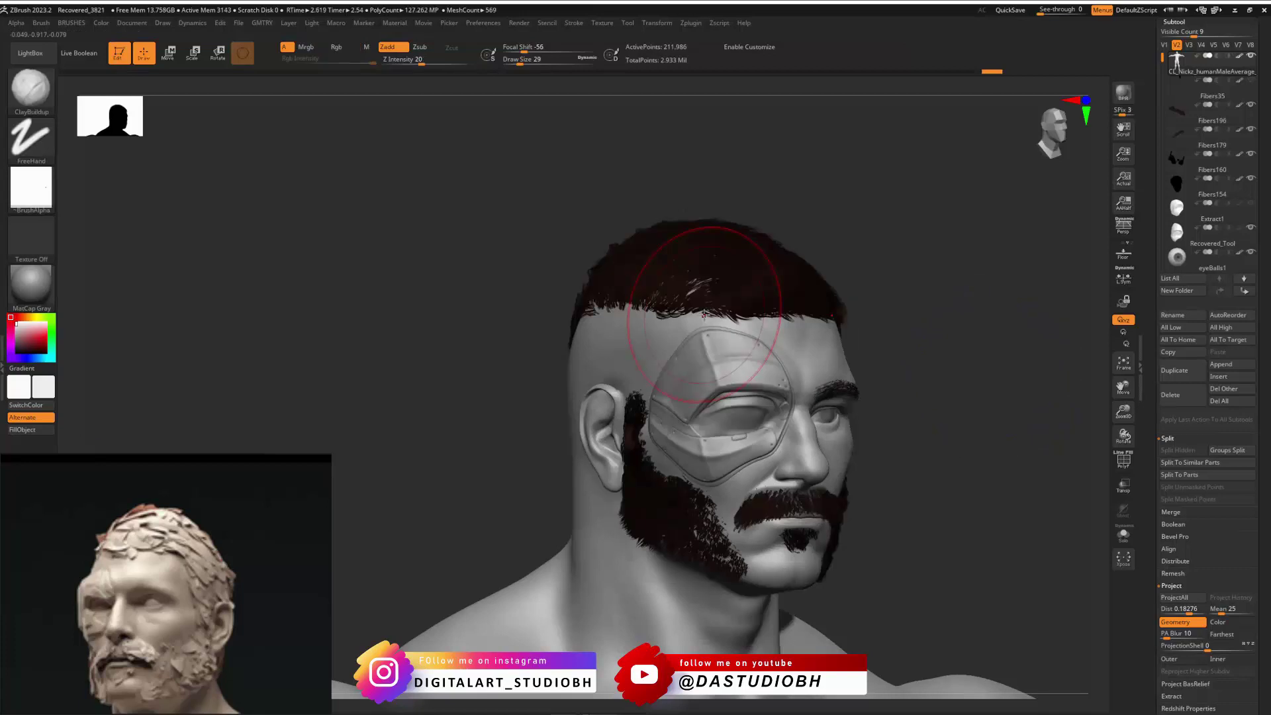
{"action": "scroll", "coordinate": [1163, 528], "scroll_direction": "down", "scroll_amount": 6}
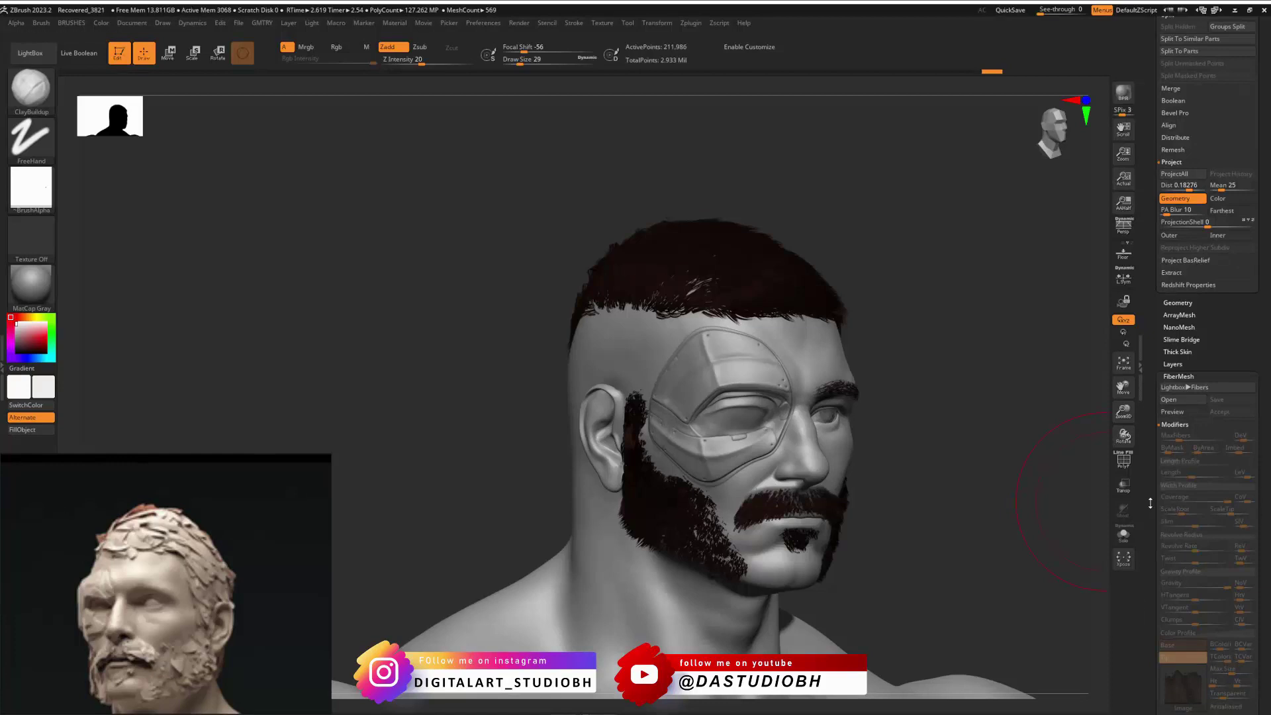
{"action": "left_click_drag", "start_coordinate": [929, 340], "coordinate": [933, 278]}
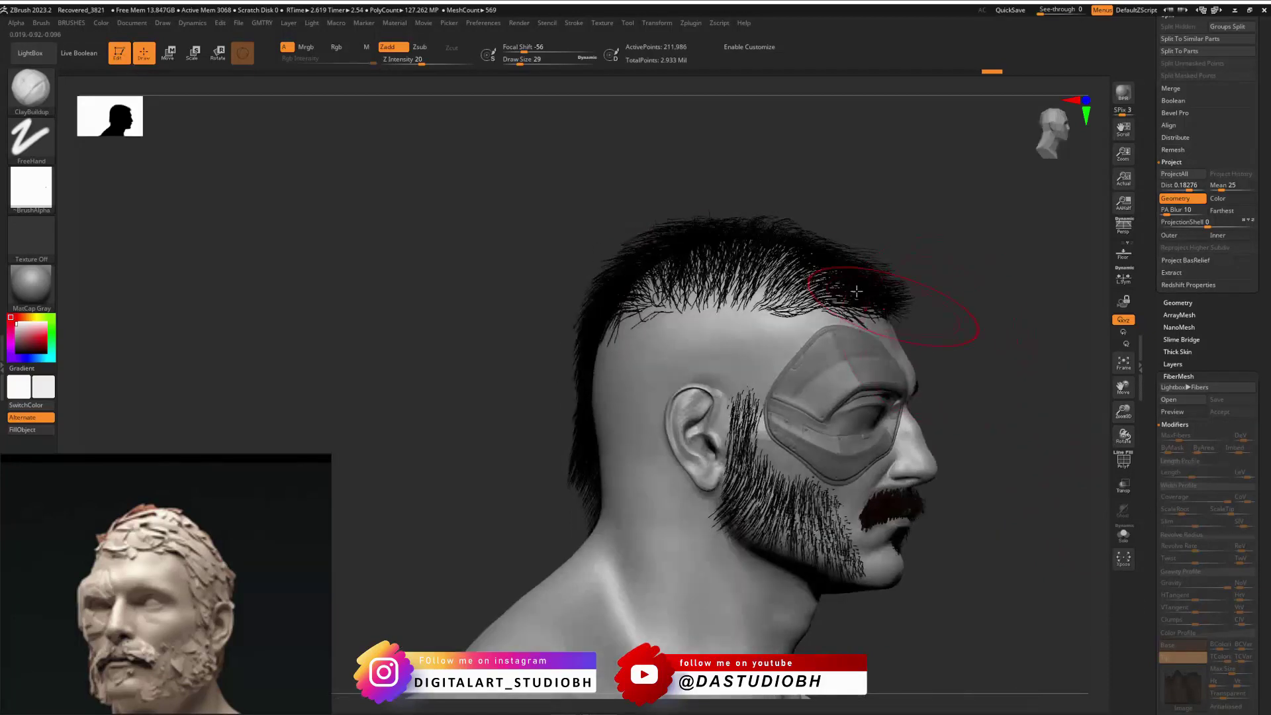
{"action": "right_click", "coordinate": [939, 269], "text": "alt"}
{"action": "right_click_drag", "start_coordinate": [939, 269], "coordinate": [954, 311], "text": "alt"}
{"action": "key", "text": "shift+r"}
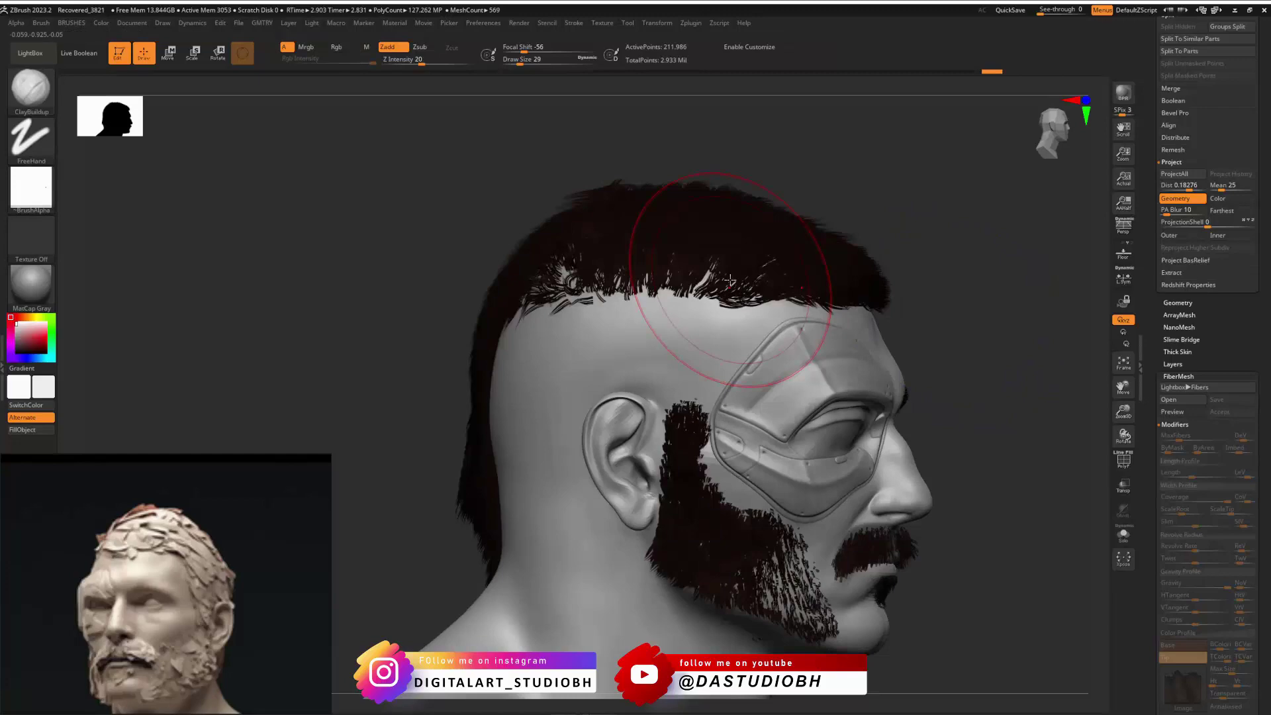
{"action": "right_click_drag", "start_coordinate": [962, 380], "coordinate": [942, 300]}
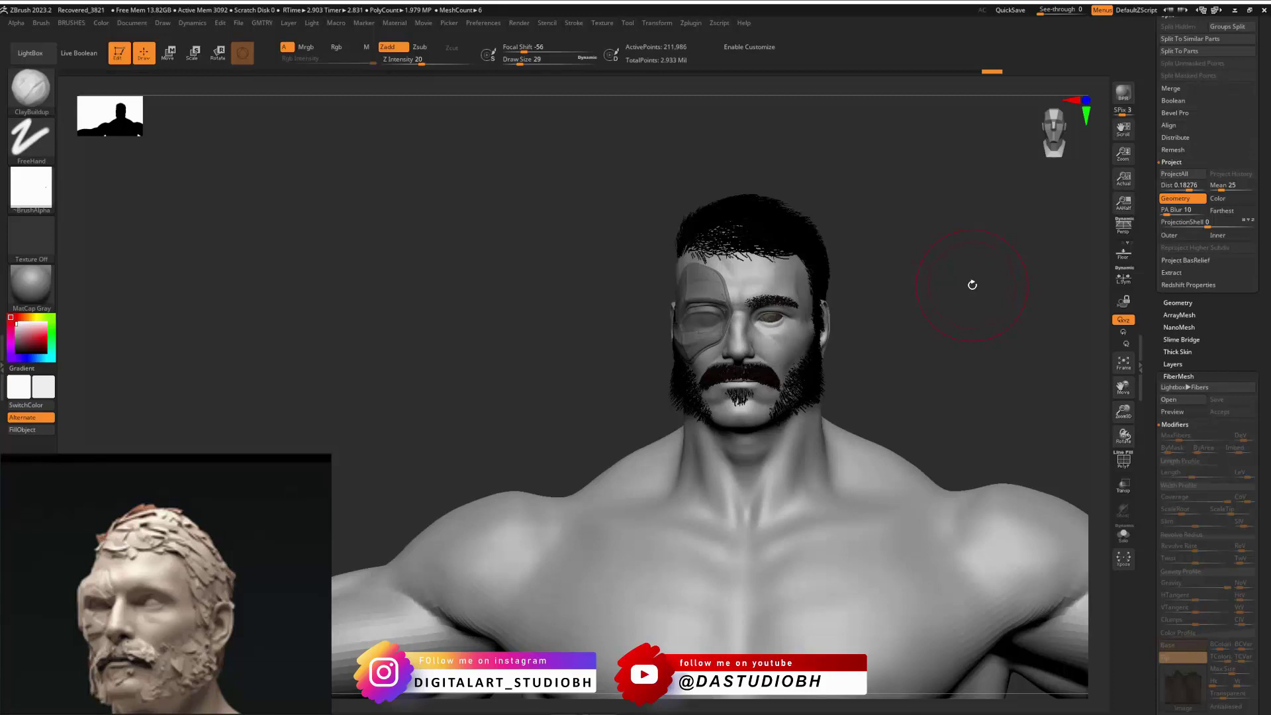
Step: Switch to subtool visibility set V1 and delete the Fibers35 head hair subtool, keeping the body
{"action": "left_click_drag", "start_coordinate": [1156, 171], "coordinate": [1161, 338]}
{"action": "left_click", "coordinate": [1165, 302]}
{"action": "mouse_move", "coordinate": [1235, 361]}
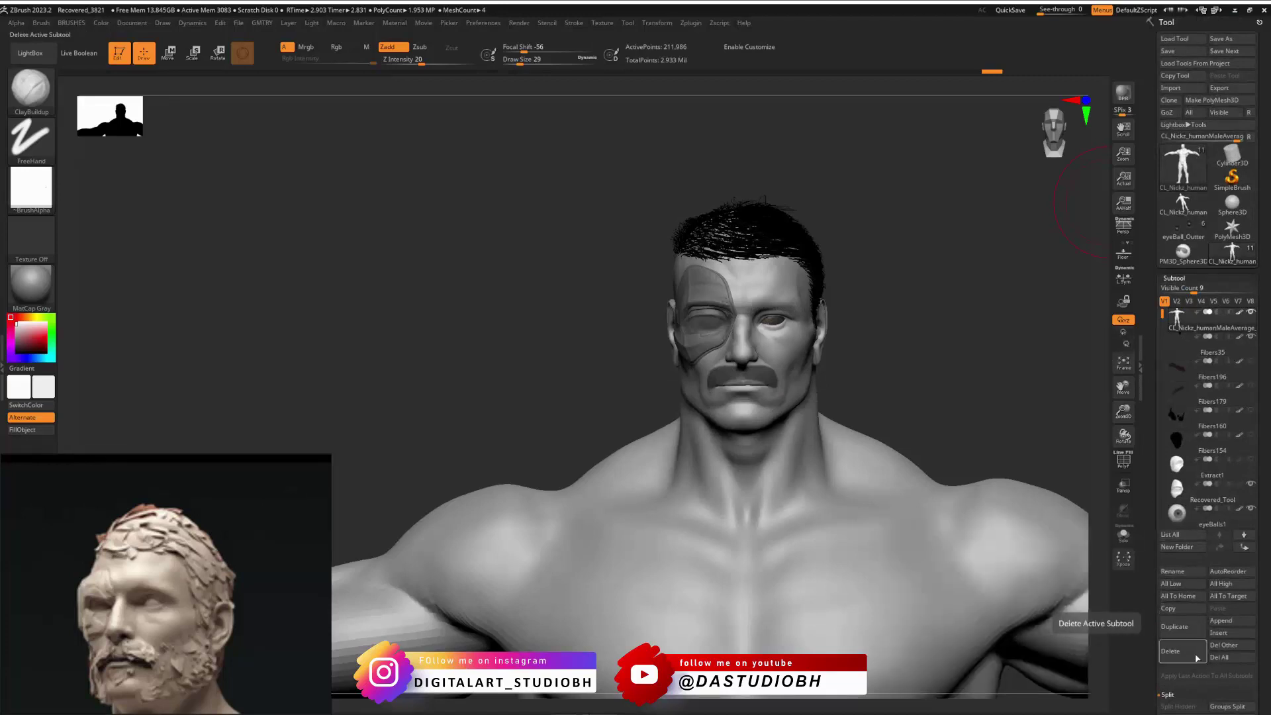
{"action": "left_click", "coordinate": [1171, 651]}
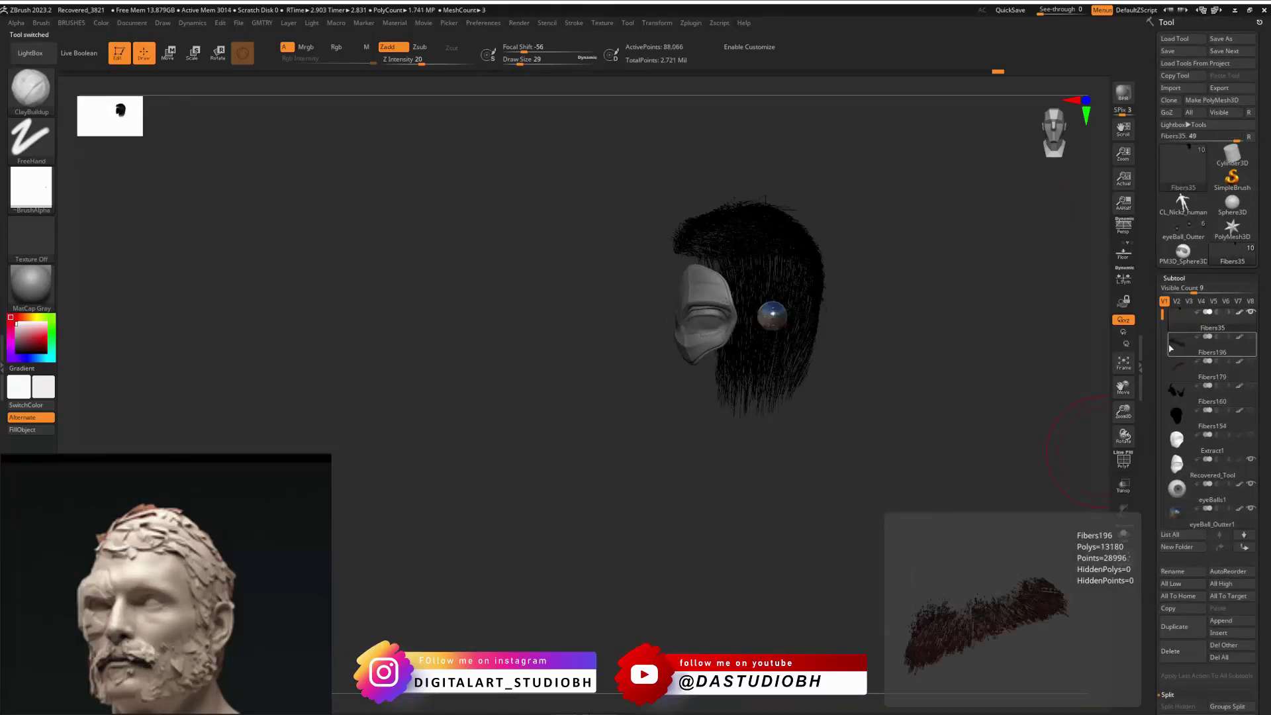
{"action": "mouse_move", "coordinate": [1212, 253]}
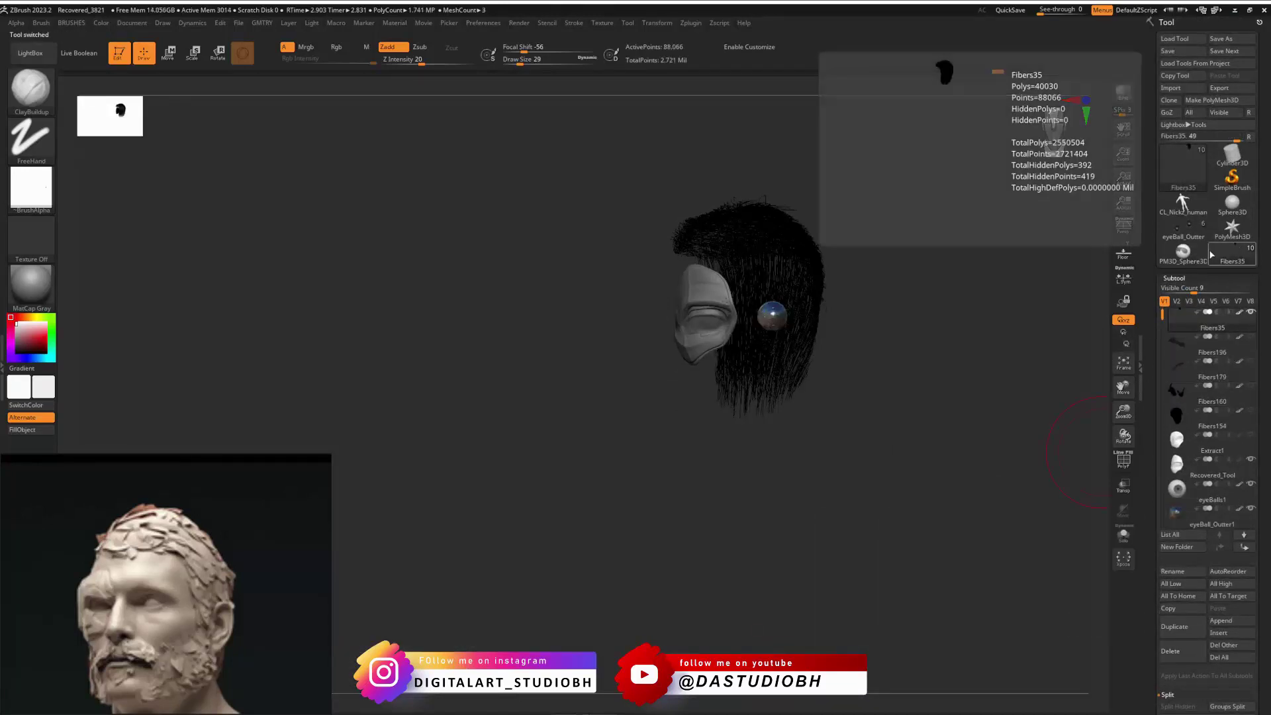
{"action": "right_click_drag", "start_coordinate": [1042, 292], "coordinate": [1061, 298]}
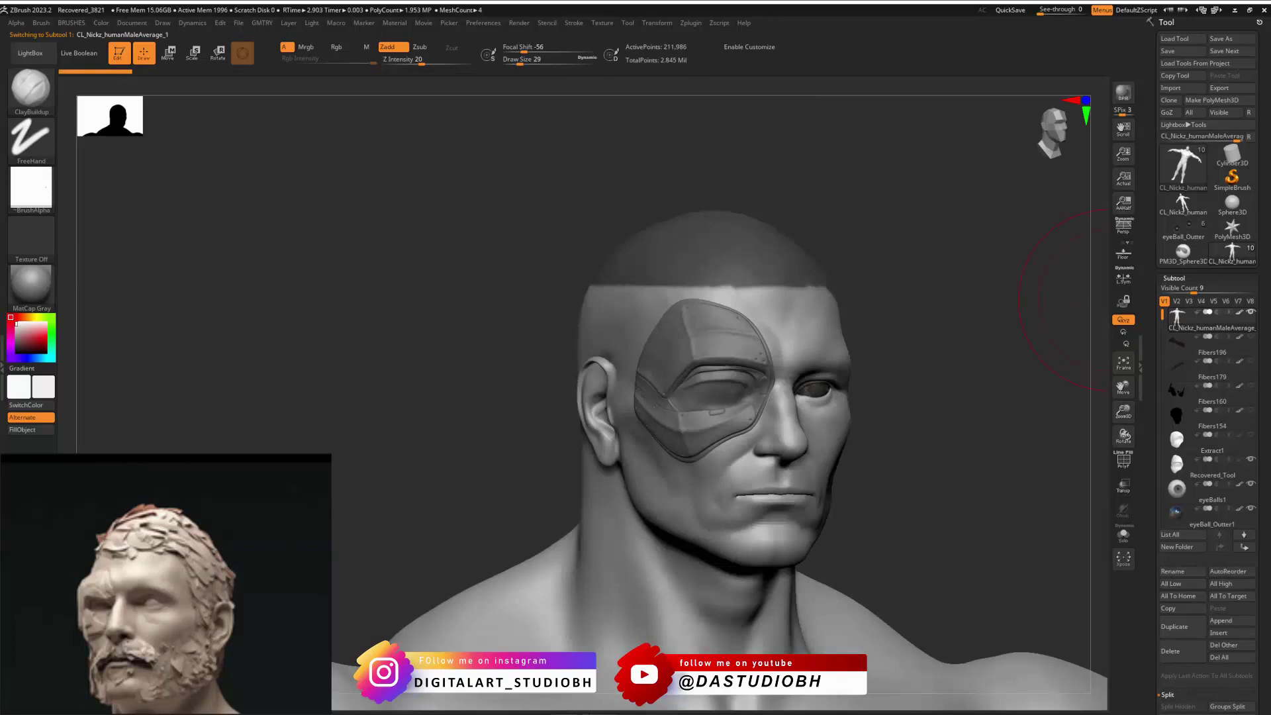
Step: Load the beard alpha and mask the head sculpt's jaw and chin by it
{"action": "left_click_drag", "start_coordinate": [944, 359], "coordinate": [949, 471]}
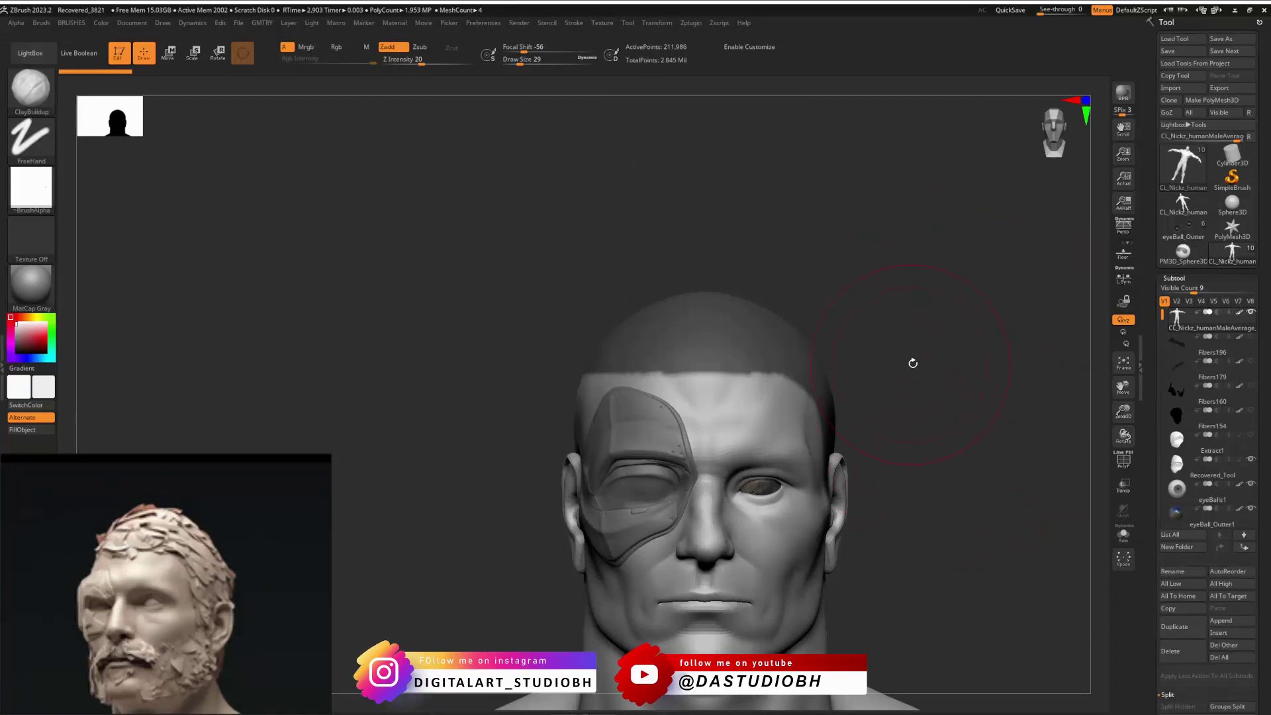
{"action": "mouse_move", "coordinate": [880, 303]}
{"action": "left_mouse_down"}
{"action": "mouse_move", "coordinate": [854, 297]}
{"action": "mouse_move", "coordinate": [891, 301]}
{"action": "mouse_move", "coordinate": [891, 286]}
{"action": "mouse_move", "coordinate": [878, 292]}
{"action": "left_mouse_up"}
{"action": "left_click_drag", "start_coordinate": [911, 411], "coordinate": [953, 126], "text": "alt"}
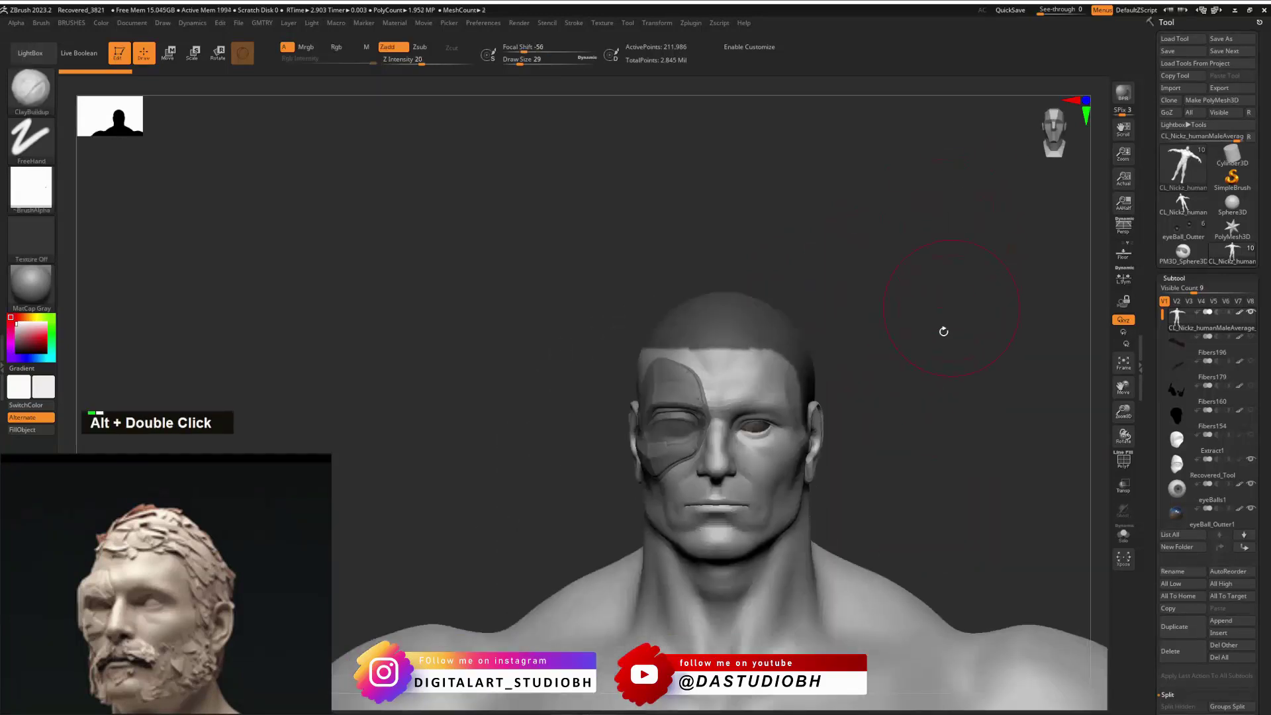
{"action": "left_click_drag", "start_coordinate": [945, 331], "coordinate": [968, 113], "text": "alt"}
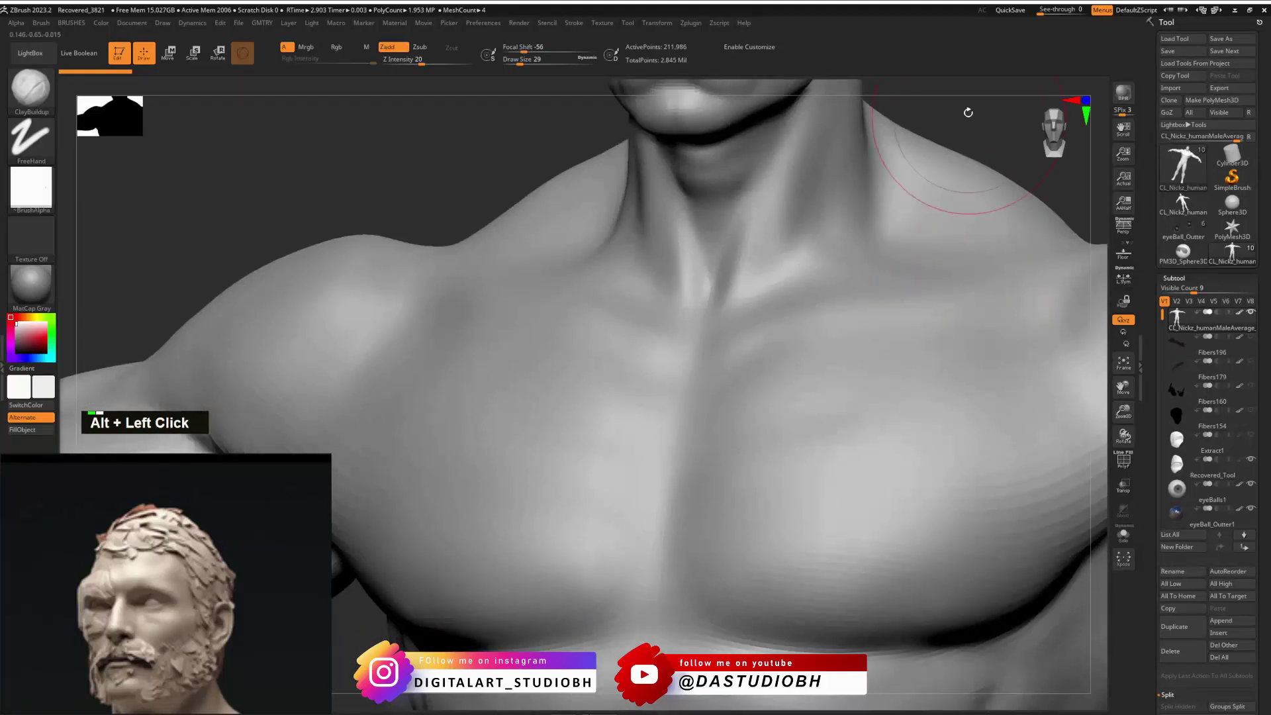
{"action": "right_click_drag", "start_coordinate": [968, 112], "coordinate": [924, 294], "text": "alt"}
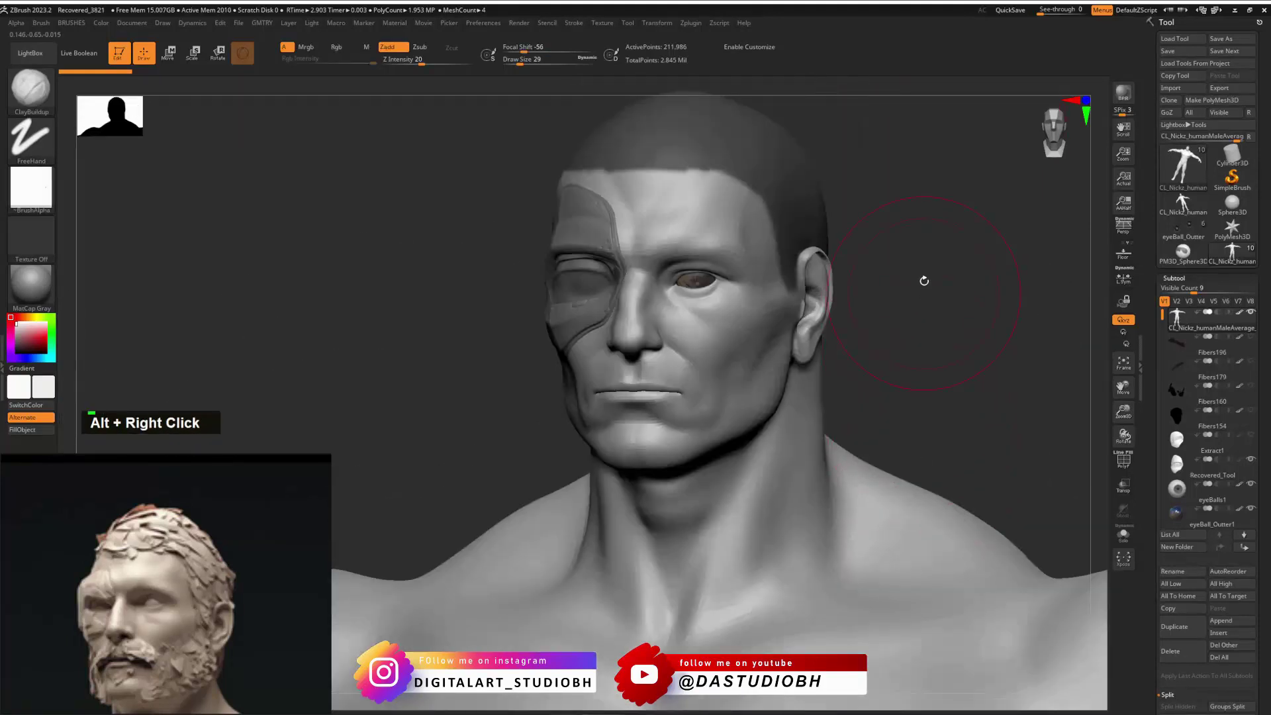
{"action": "left_click_drag", "start_coordinate": [924, 280], "coordinate": [856, 413], "text": "alt"}
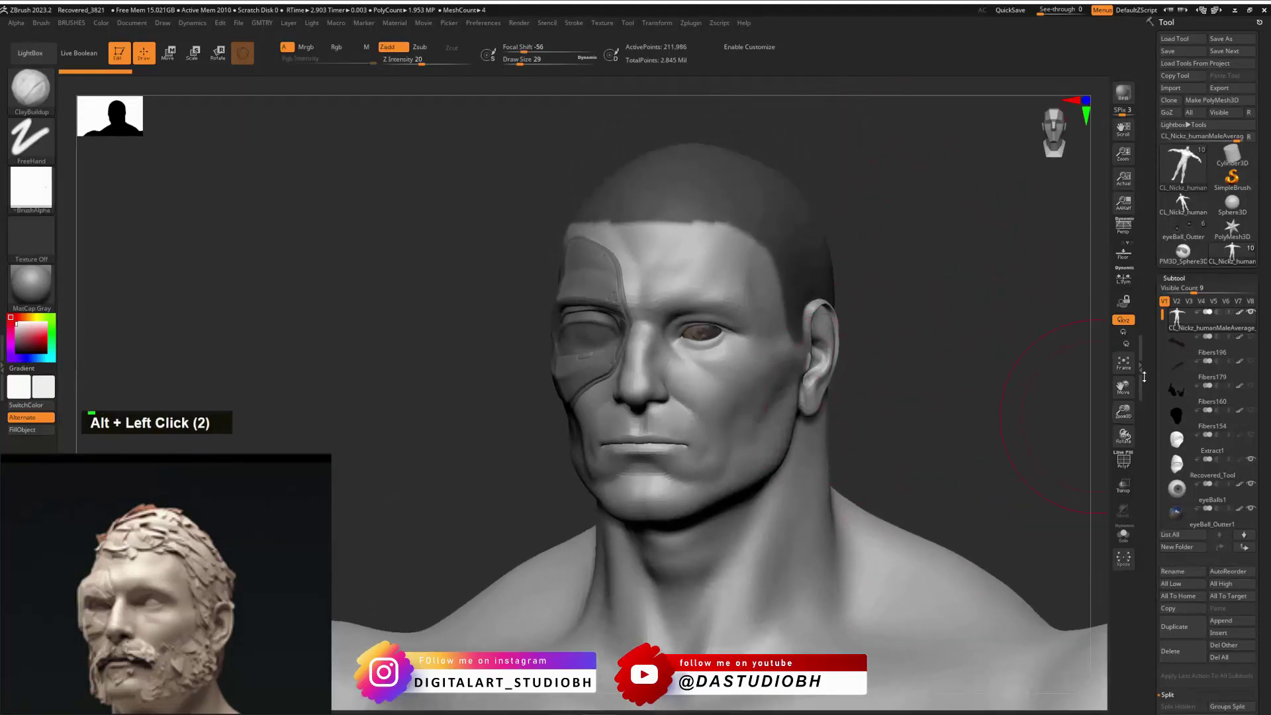
{"action": "left_click", "coordinate": [31, 189]}
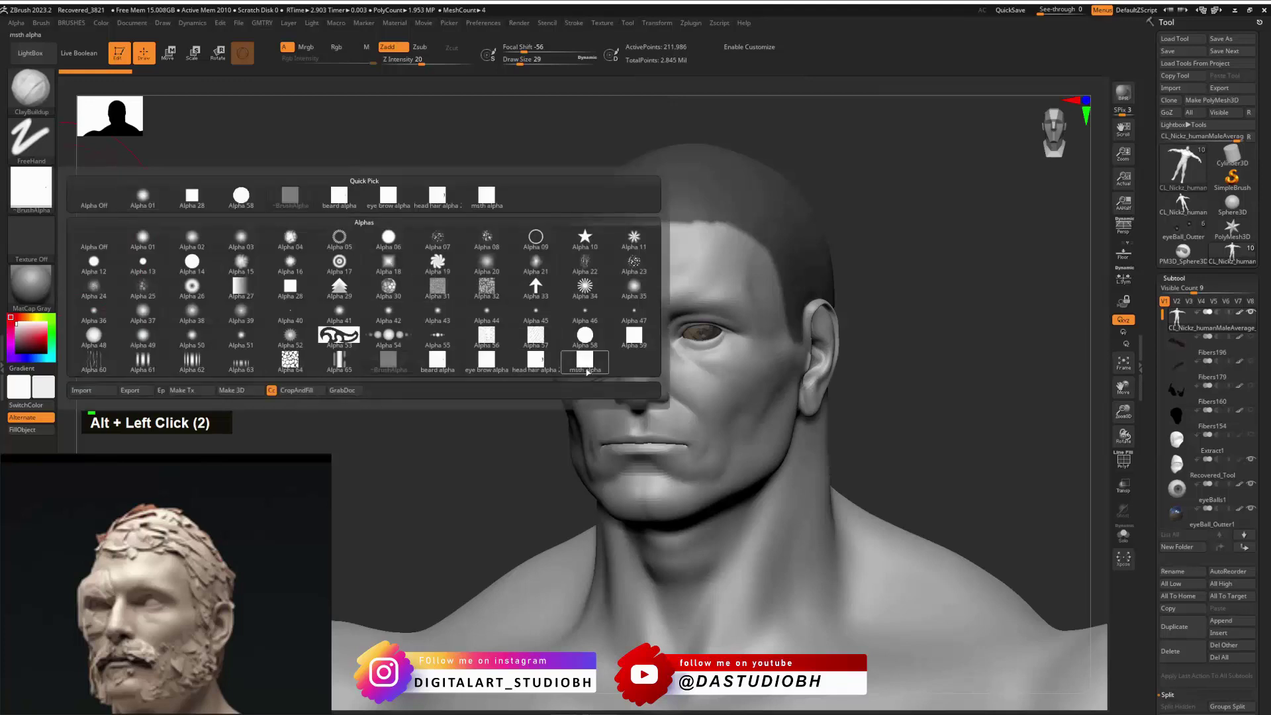
{"action": "left_click", "coordinate": [437, 361]}
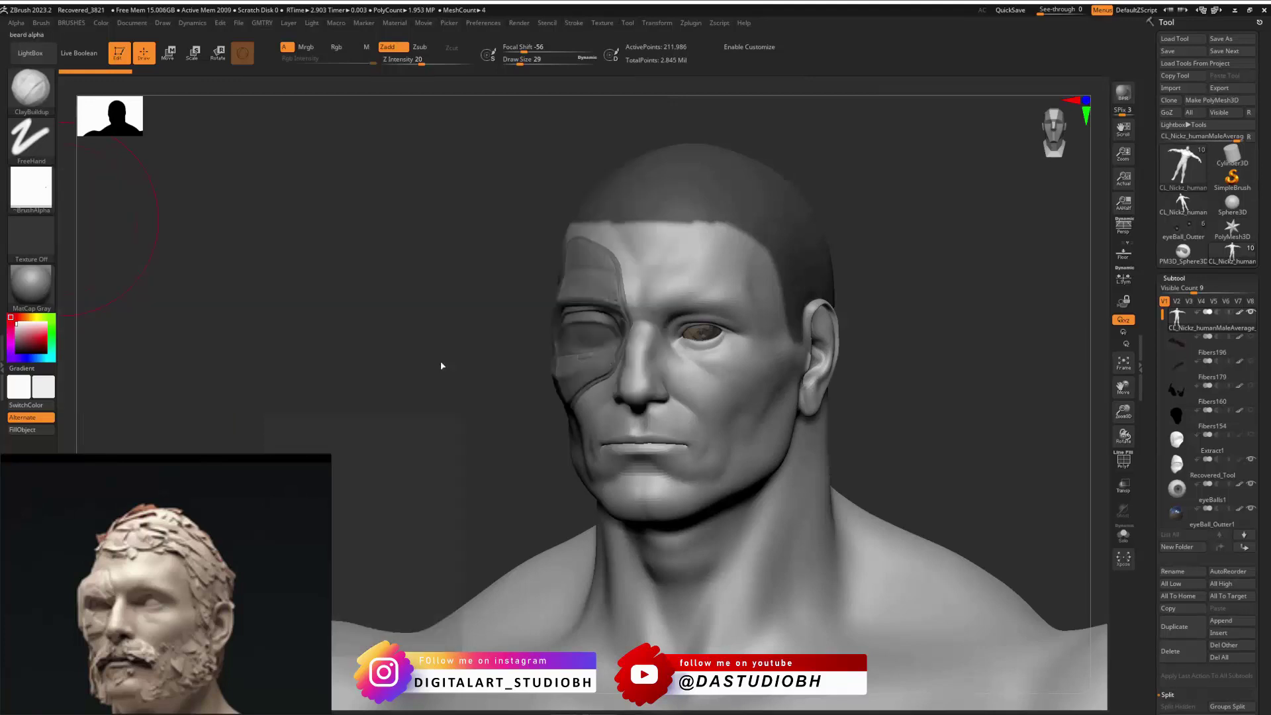
{"action": "left_click_drag", "start_coordinate": [1147, 612], "coordinate": [1157, 438]}
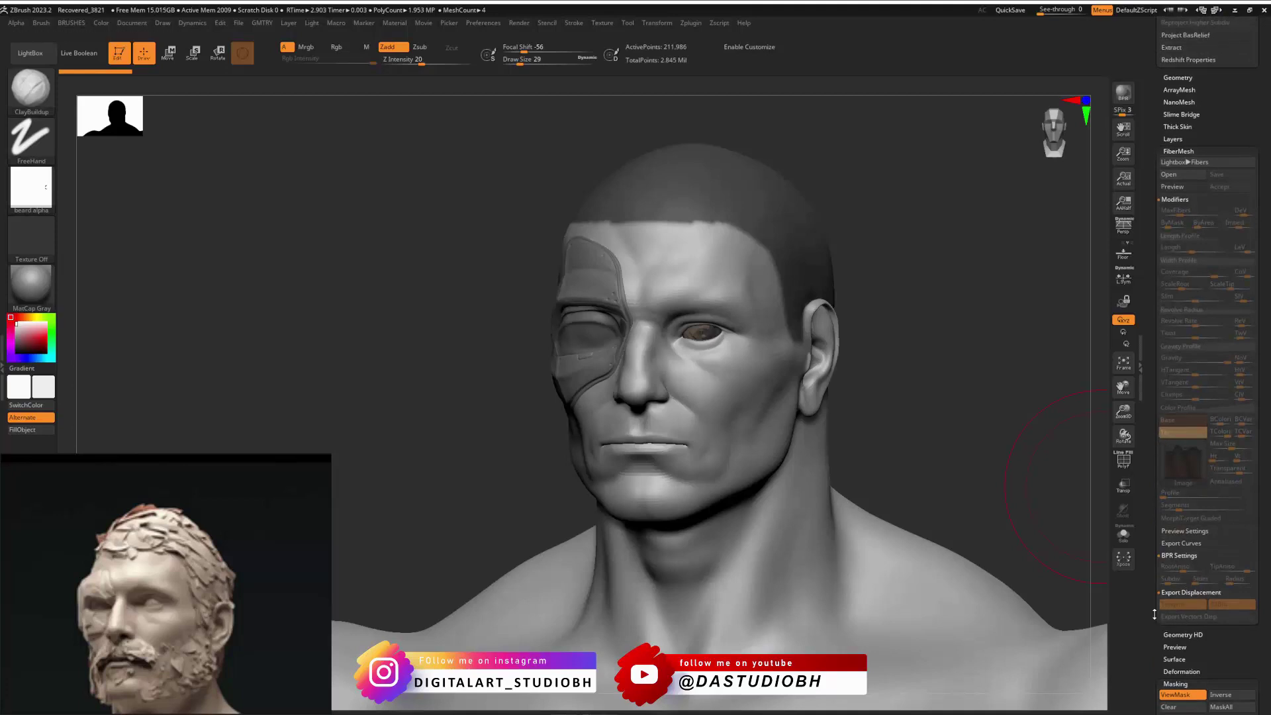
{"action": "left_click_drag", "start_coordinate": [1158, 620], "coordinate": [1167, 458]}
{"action": "left_click", "coordinate": [1194, 420]}
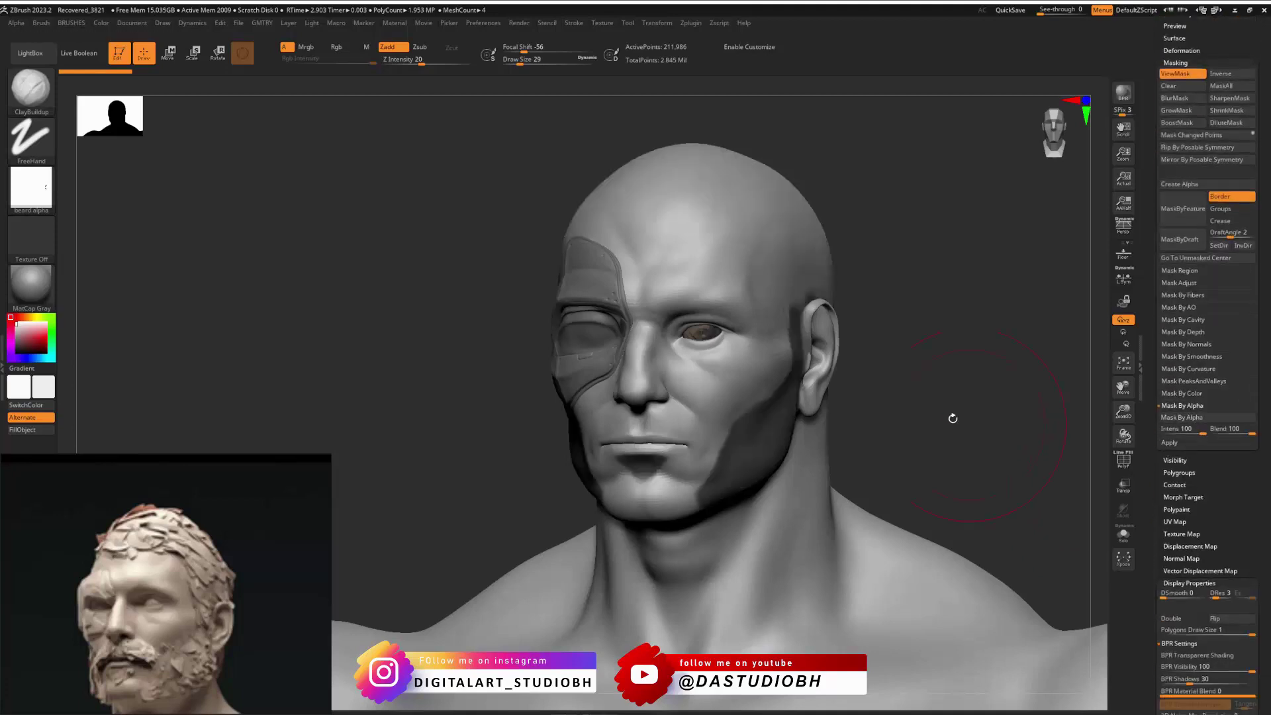
Step: Turn on the FiberMesh preview to generate fibers on the masked beard area
{"action": "left_click_drag", "start_coordinate": [875, 298], "coordinate": [958, 296]}
{"action": "right_click_drag", "start_coordinate": [959, 296], "coordinate": [947, 448], "text": "alt"}
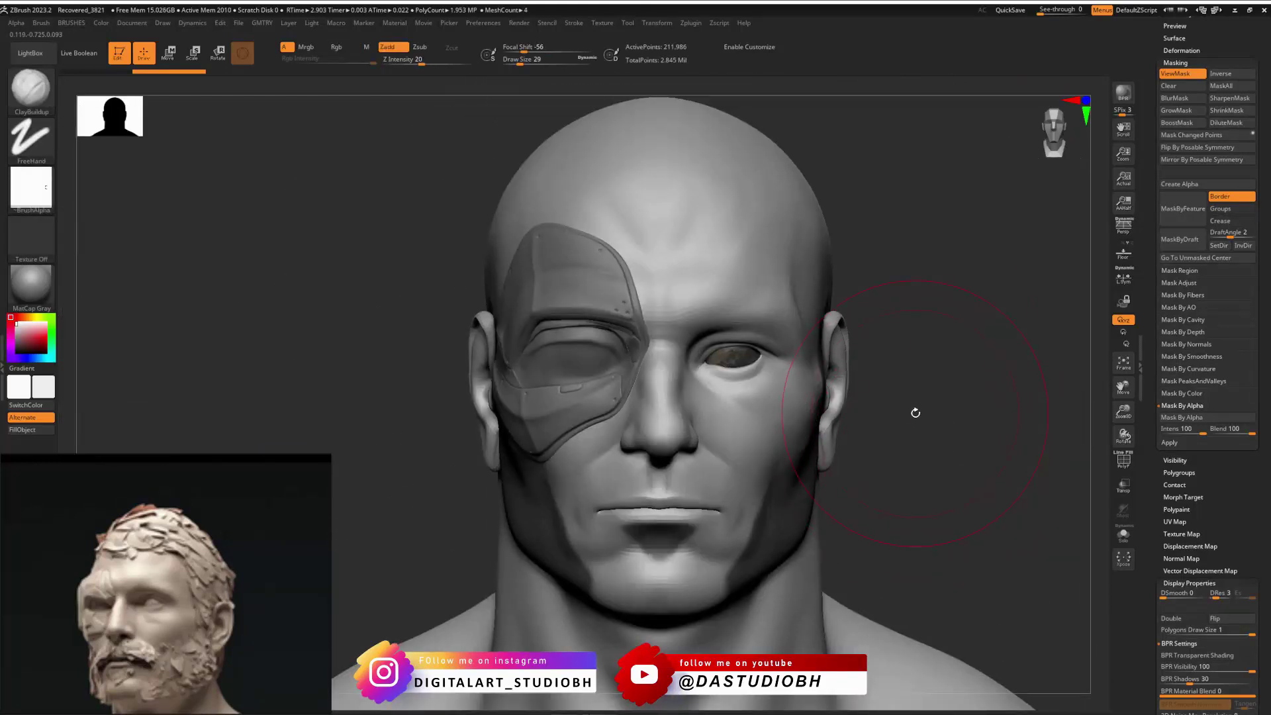
{"action": "right_click_drag", "start_coordinate": [911, 389], "coordinate": [951, 362]}
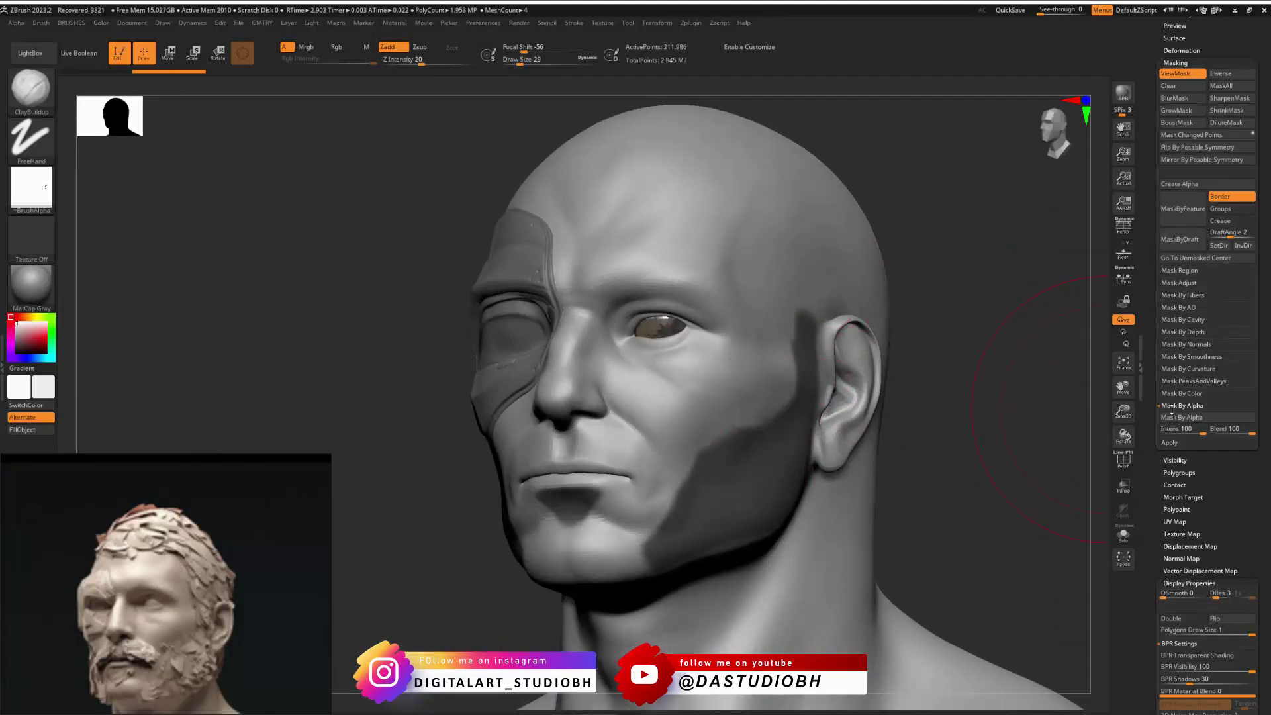
{"action": "left_click_drag", "start_coordinate": [1152, 260], "coordinate": [1152, 414]}
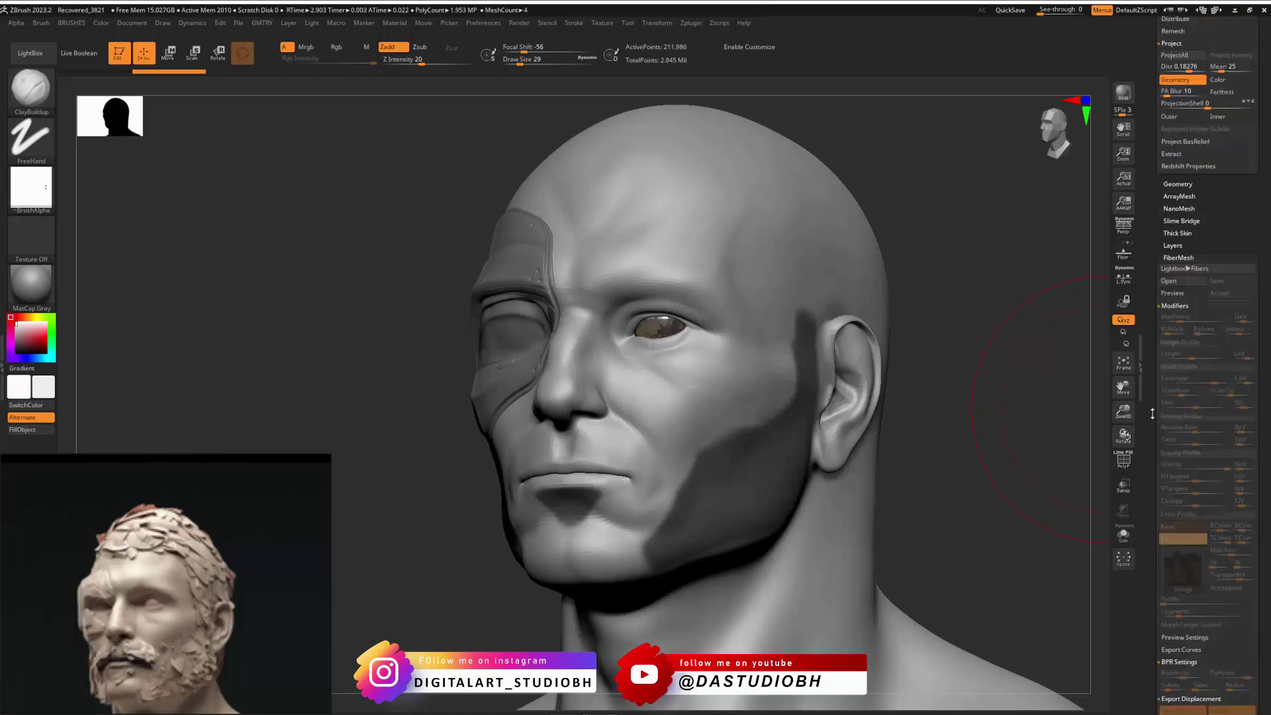
{"action": "left_click", "coordinate": [1183, 293]}
{"action": "right_click_drag", "start_coordinate": [1004, 362], "coordinate": [1015, 355]}
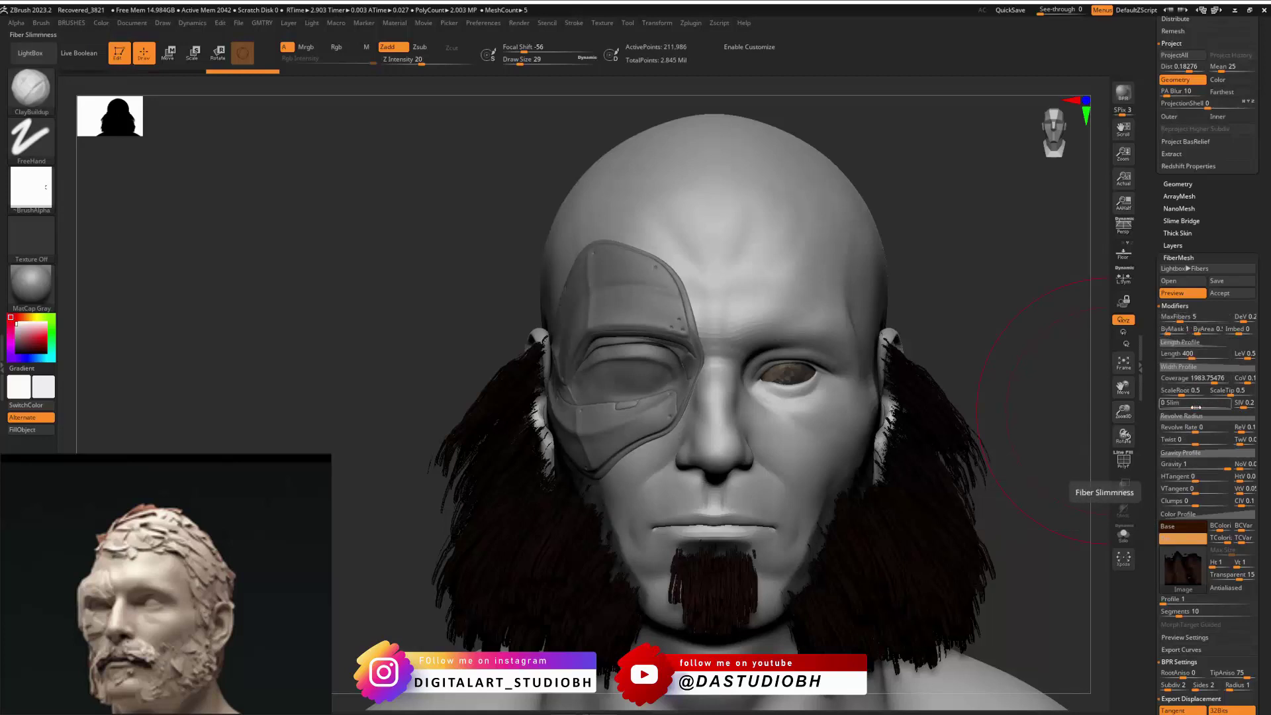
Step: Set the beard fibers' Coverage to 2.08346 and their Profile to 4
{"action": "left_click_drag", "start_coordinate": [1203, 382], "coordinate": [1199, 382]}
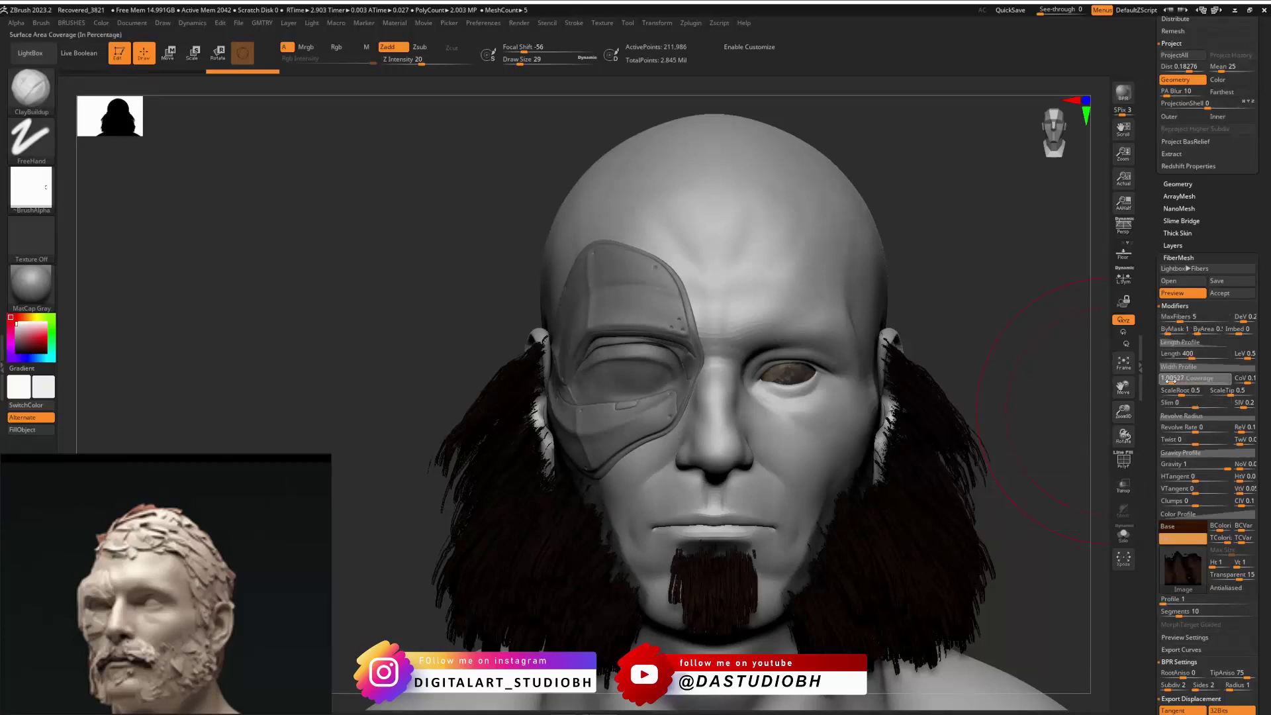
{"action": "right_click_drag", "start_coordinate": [993, 381], "coordinate": [933, 350]}
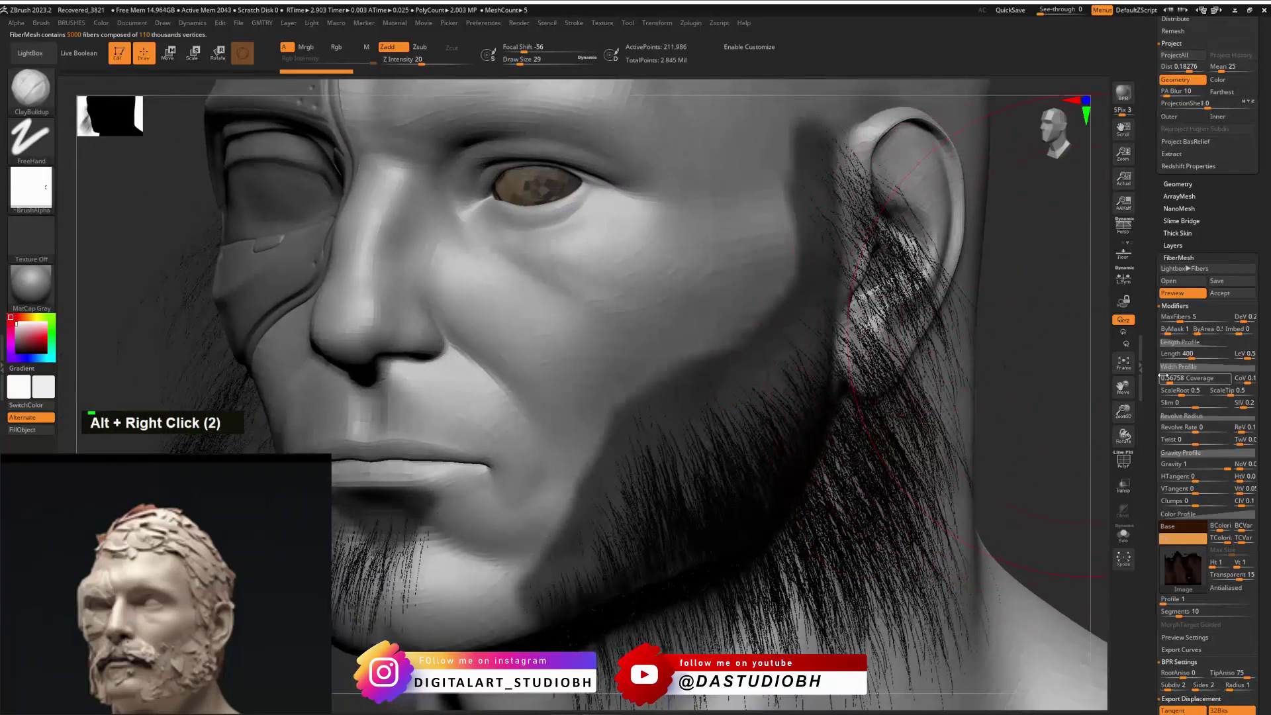
{"action": "left_click_drag", "start_coordinate": [1169, 382], "coordinate": [1172, 382]}
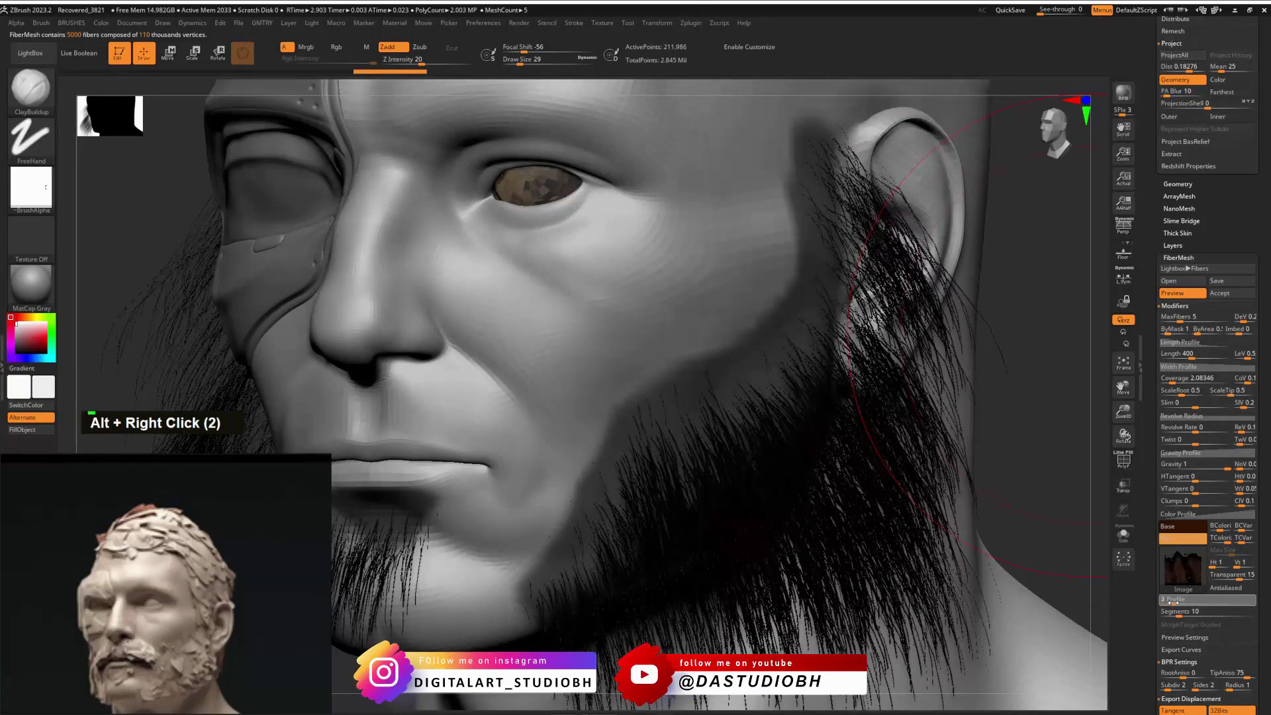
{"action": "left_click_drag", "start_coordinate": [1179, 603], "coordinate": [1181, 603]}
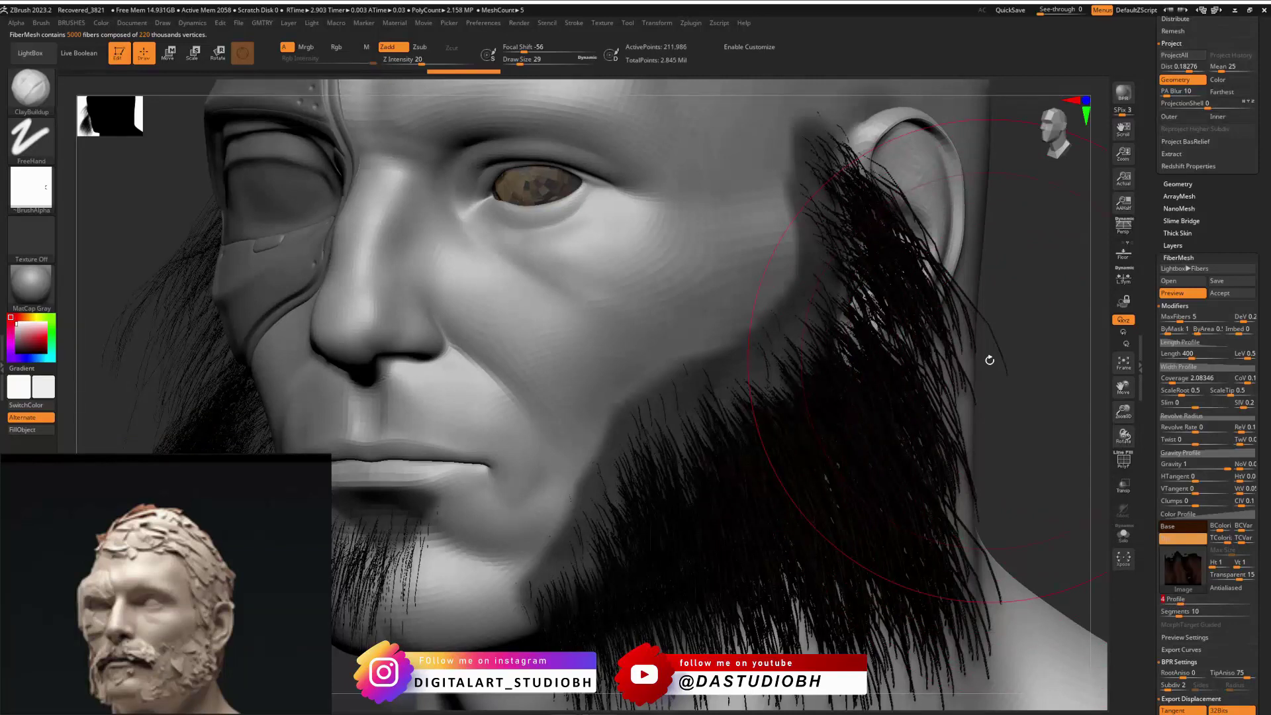
Step: Remove the texture image from the beard fibers so they use plain color
{"action": "scroll", "coordinate": [990, 359], "scroll_direction": "up", "scroll_amount": 1}
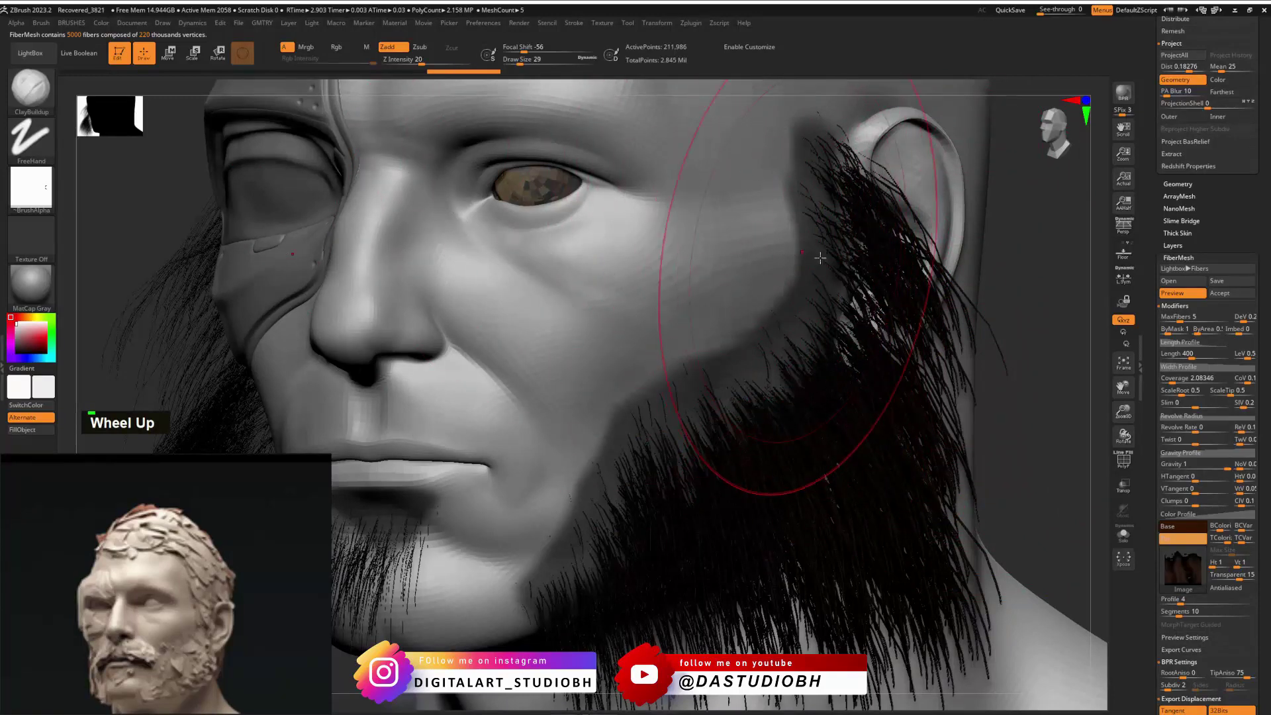
{"action": "right_click_drag", "start_coordinate": [994, 269], "coordinate": [1113, 261]}
{"action": "right_click_drag", "start_coordinate": [960, 338], "coordinate": [988, 256], "text": "alt"}
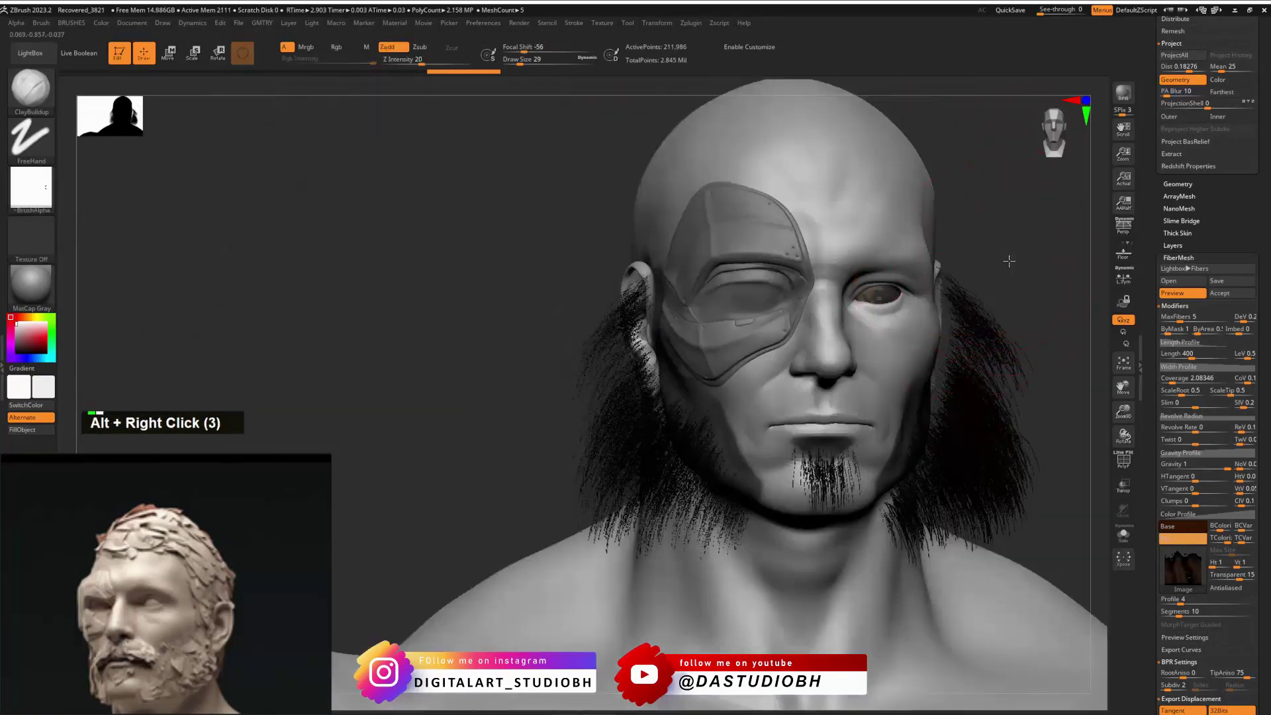
{"action": "right_click_drag", "start_coordinate": [1009, 261], "coordinate": [971, 252], "text": "alt"}
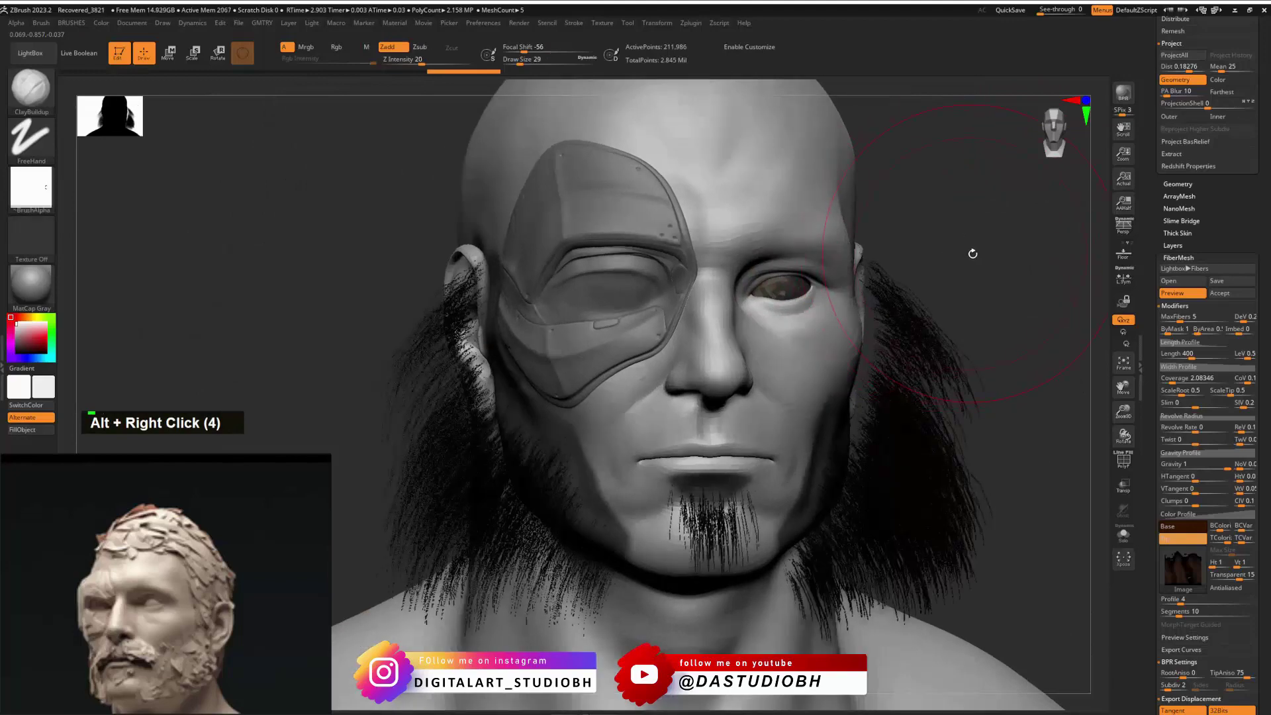
{"action": "left_click", "coordinate": [1184, 568]}
{"action": "left_click", "coordinate": [763, 535]}
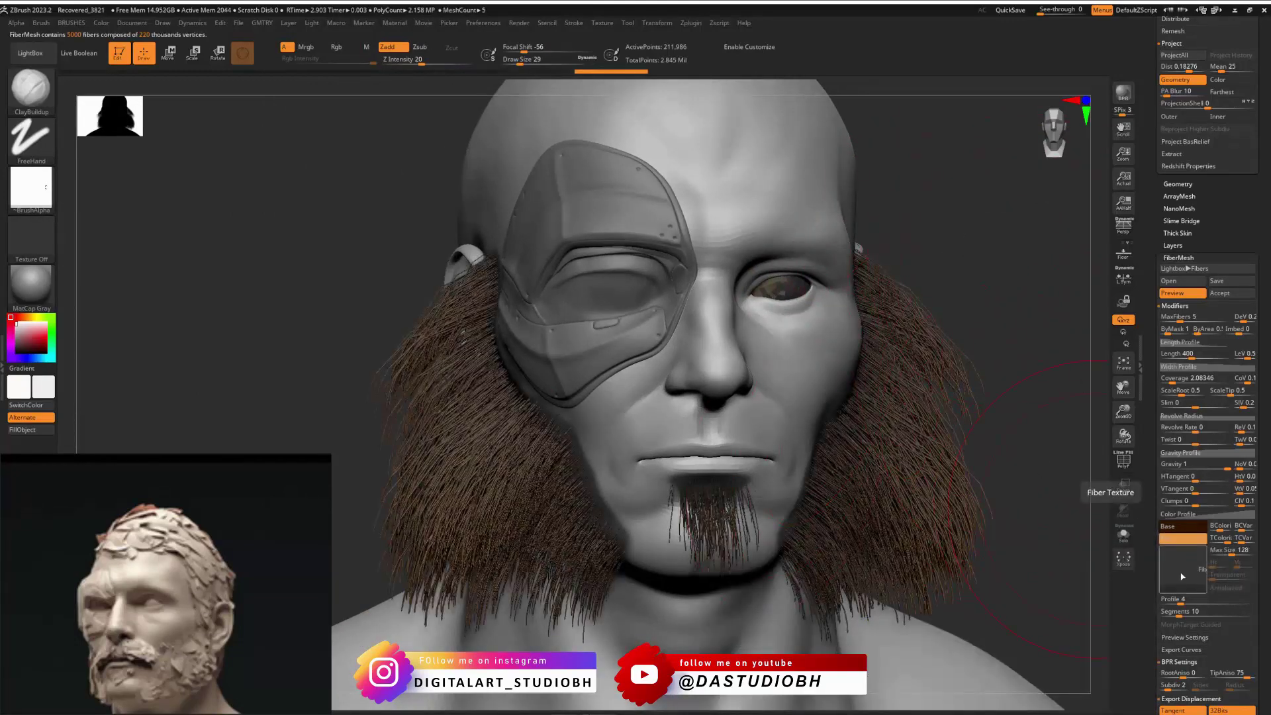
Step: Change the beard fibers' base color to a very dark brown and their tip color to a dark reddish brown
{"action": "left_click", "coordinate": [1176, 527]}
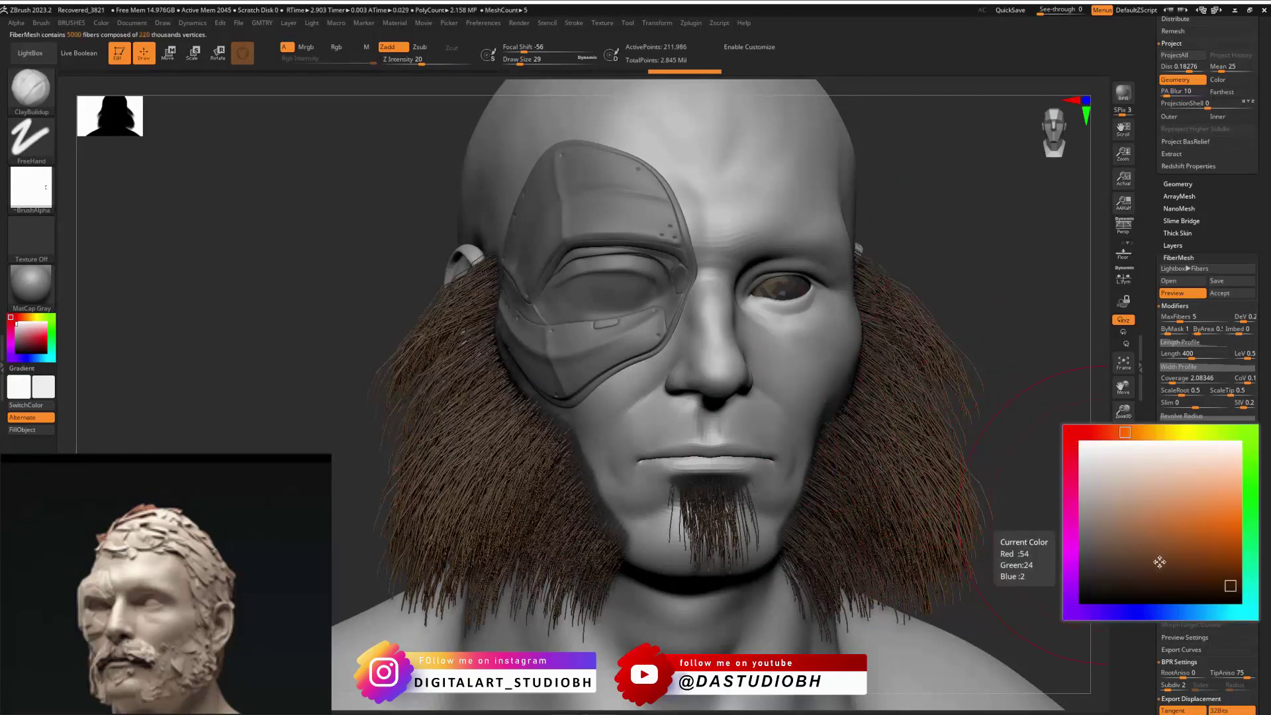
{"action": "left_click", "coordinate": [1222, 594]}
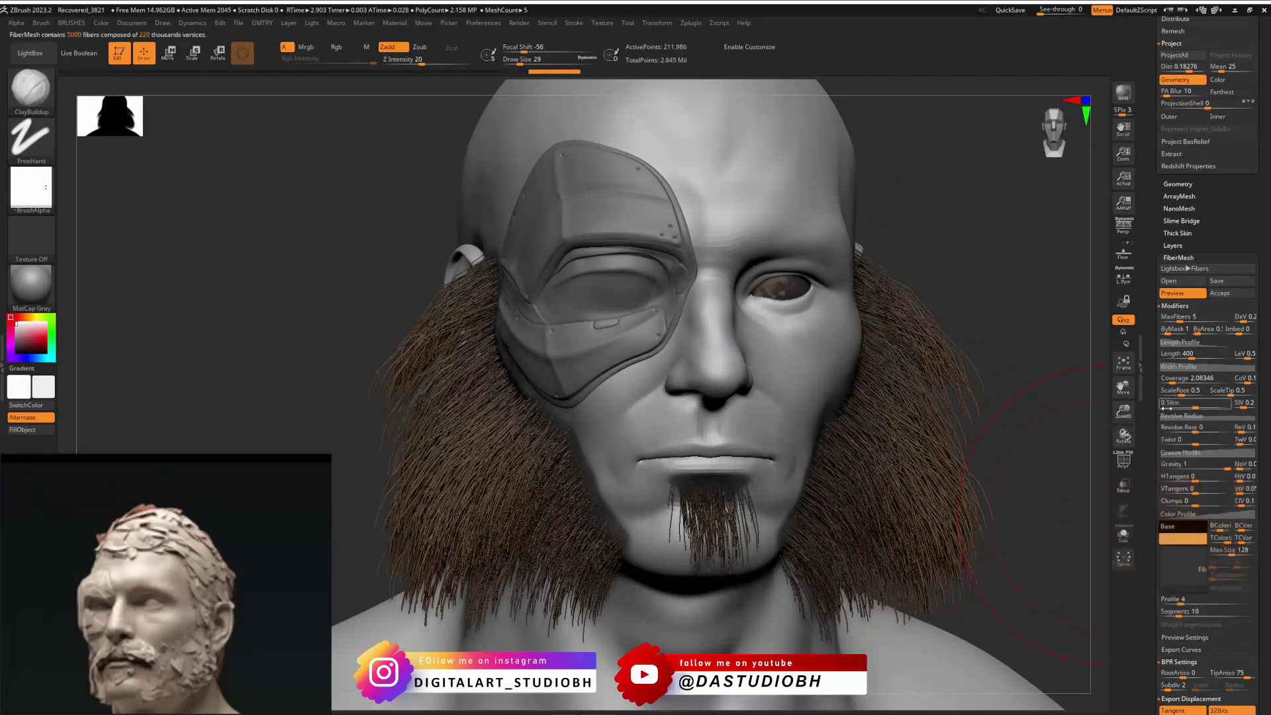
{"action": "left_click", "coordinate": [1186, 542]}
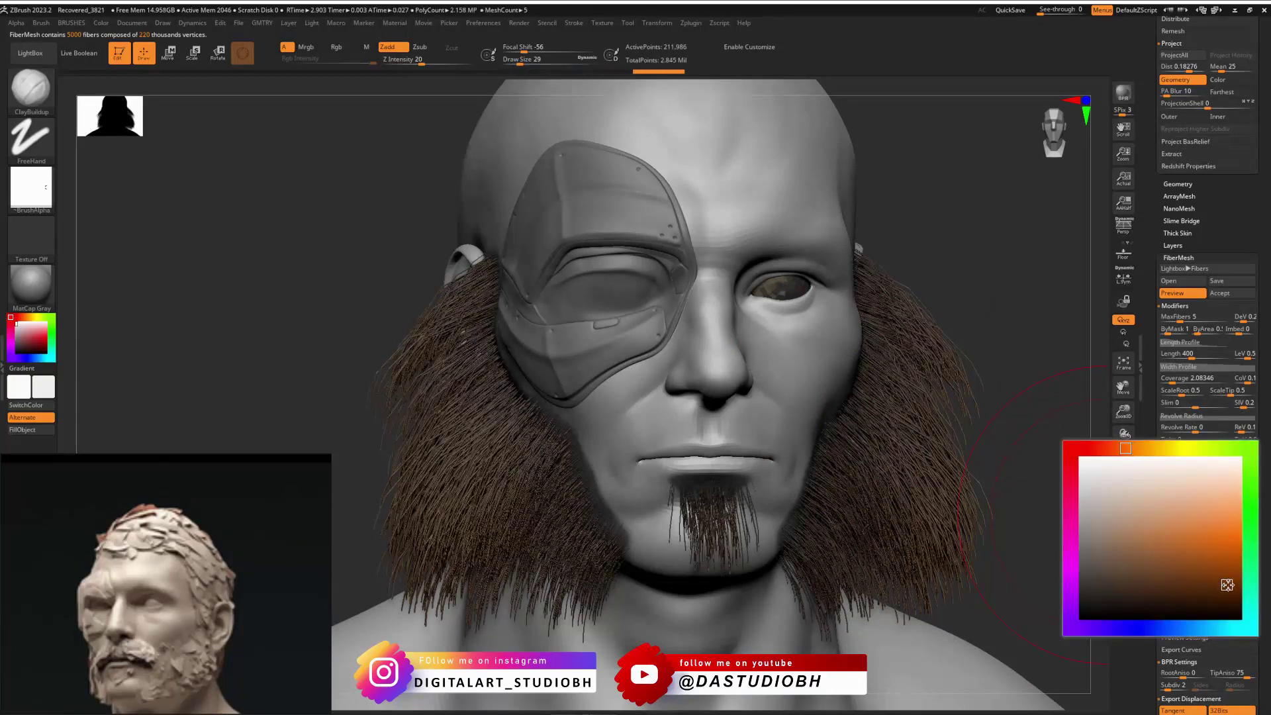
{"action": "left_click", "coordinate": [1230, 592]}
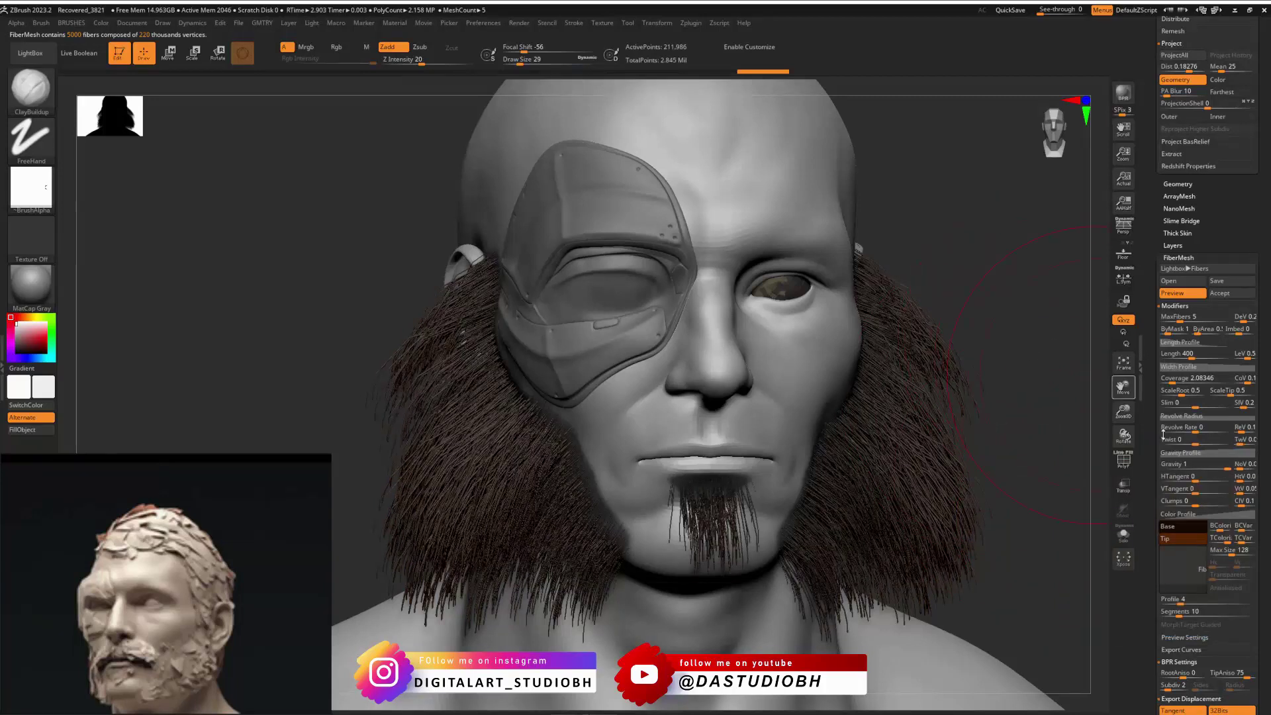
{"action": "left_click", "coordinate": [1186, 404]}
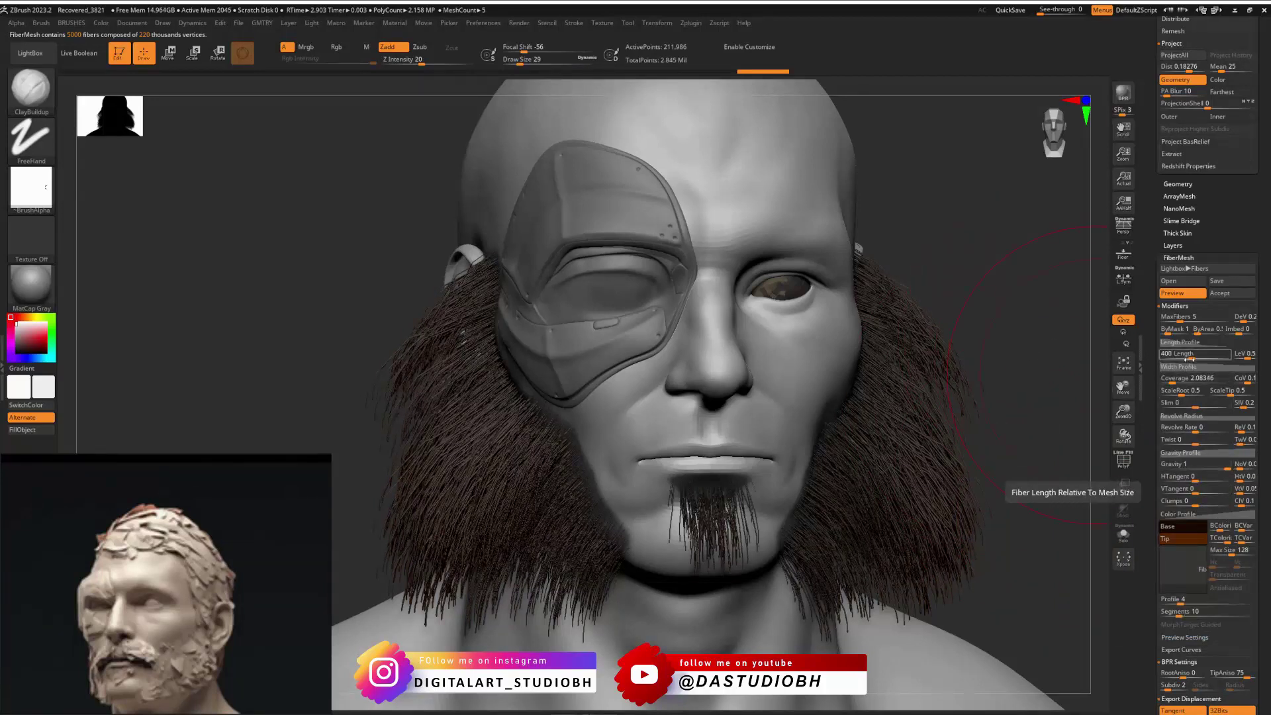
Step: Shorten the beard fibers to a Length of 45.47843 and check the short beard from the front and side
{"action": "left_click_drag", "start_coordinate": [1190, 359], "coordinate": [1172, 359]}
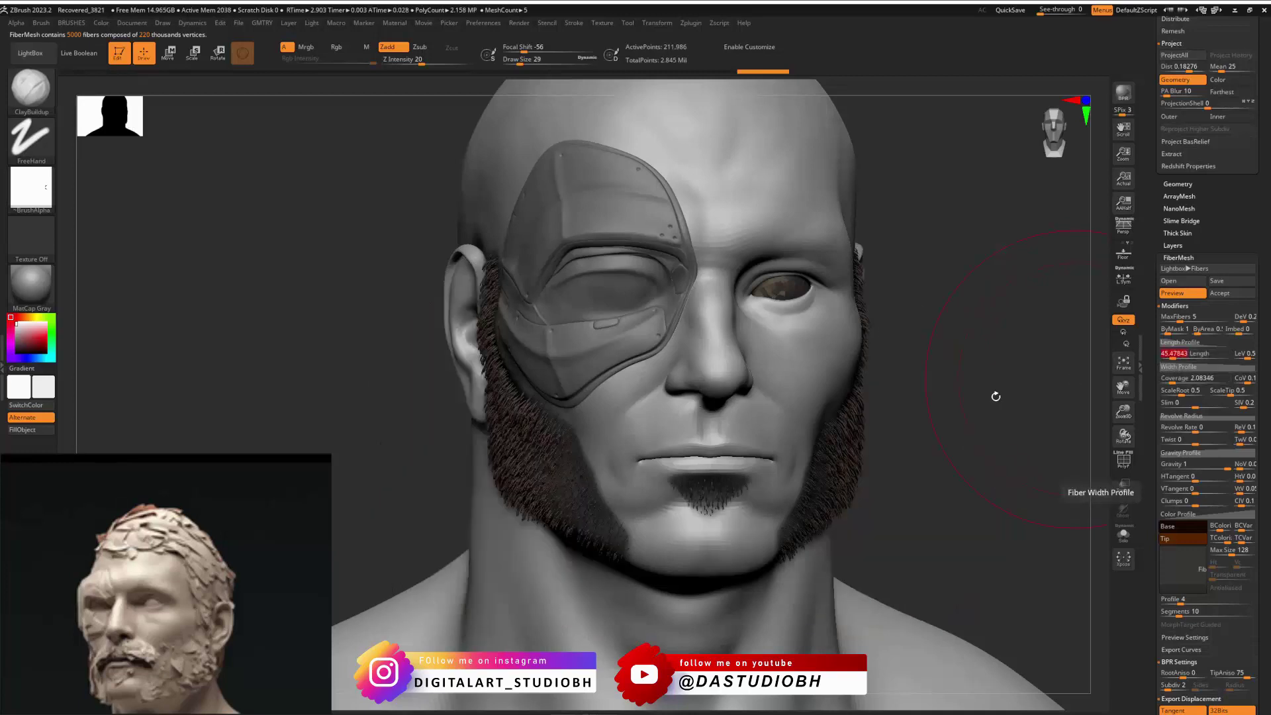
{"action": "right_click_drag", "start_coordinate": [996, 396], "coordinate": [1013, 369]}
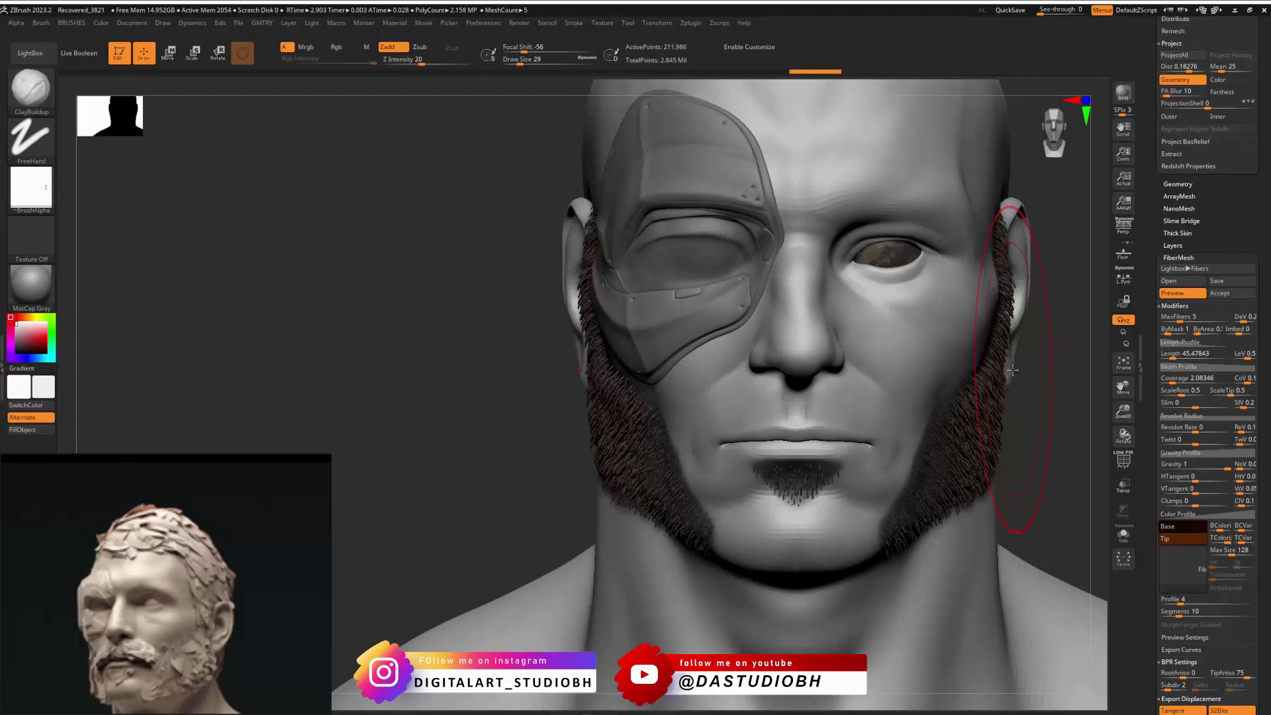
{"action": "key", "text": "ctrl+v"}
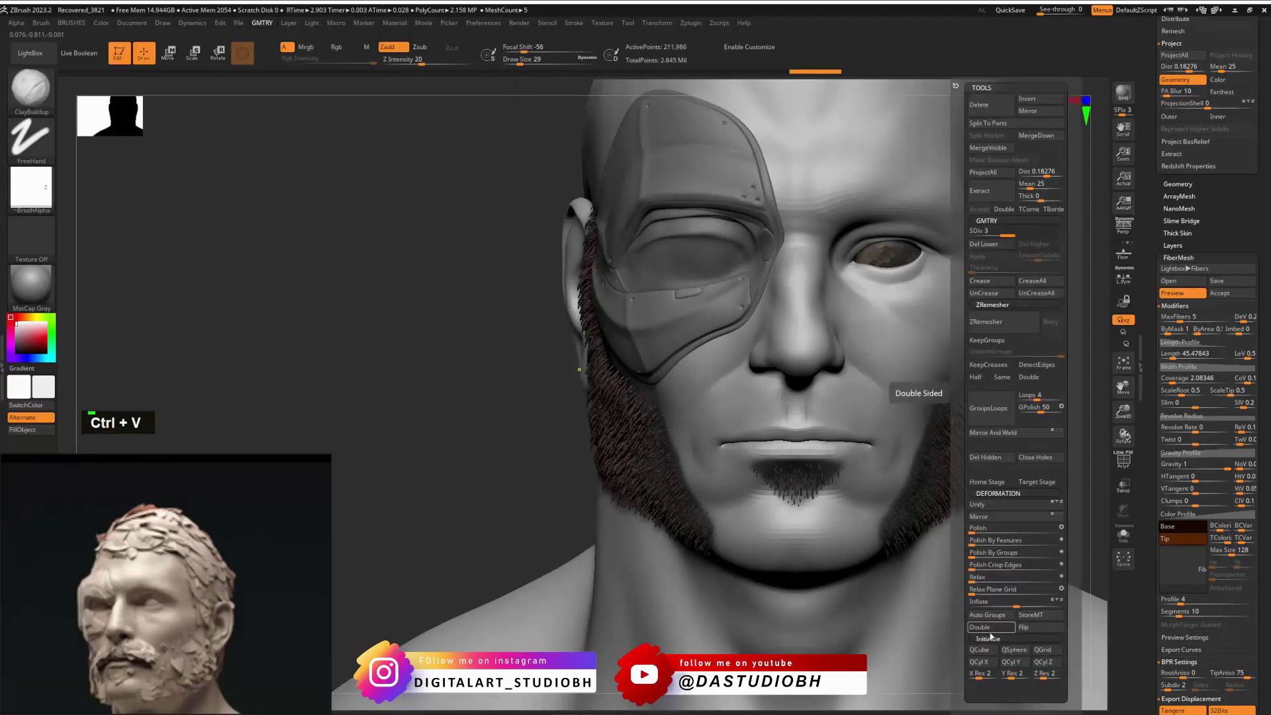
{"action": "right_click_drag", "start_coordinate": [1034, 446], "coordinate": [997, 429], "text": "alt"}
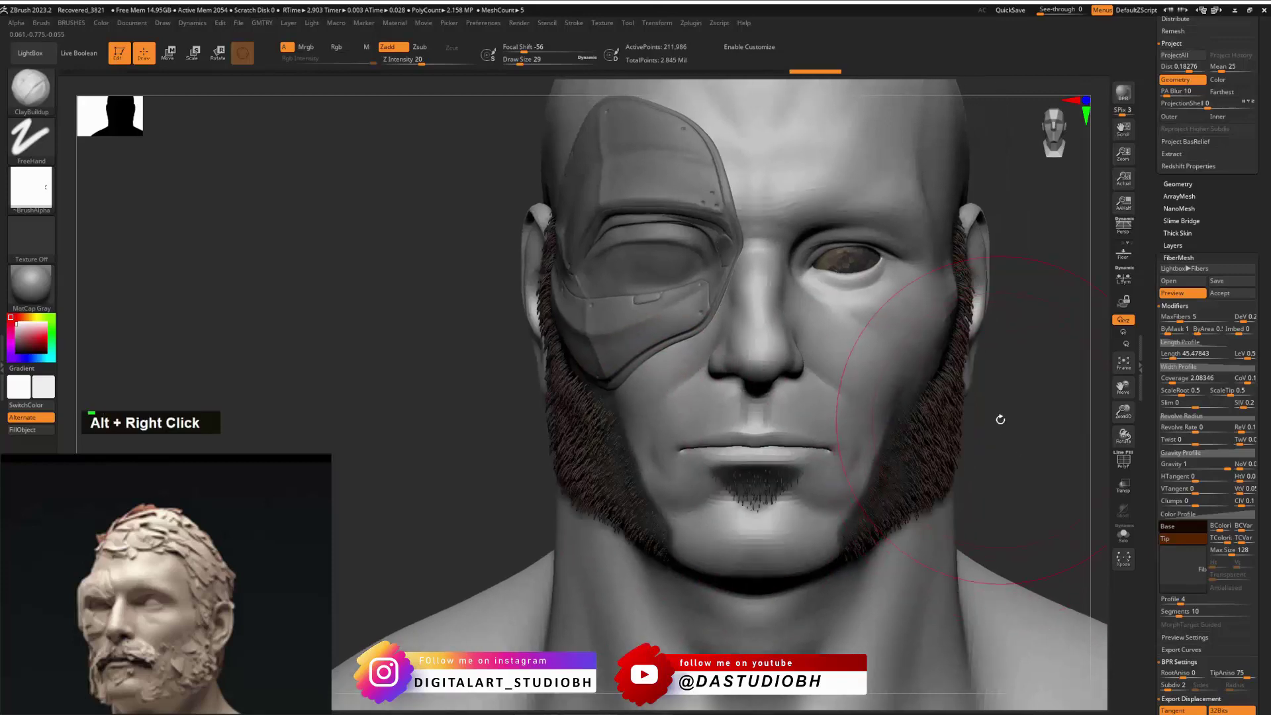
{"action": "mouse_move", "coordinate": [1000, 419]}
{"action": "right_mouse_down"}
{"action": "mouse_move", "coordinate": [982, 420]}
{"action": "mouse_move", "coordinate": [1011, 397]}
{"action": "right_mouse_up"}
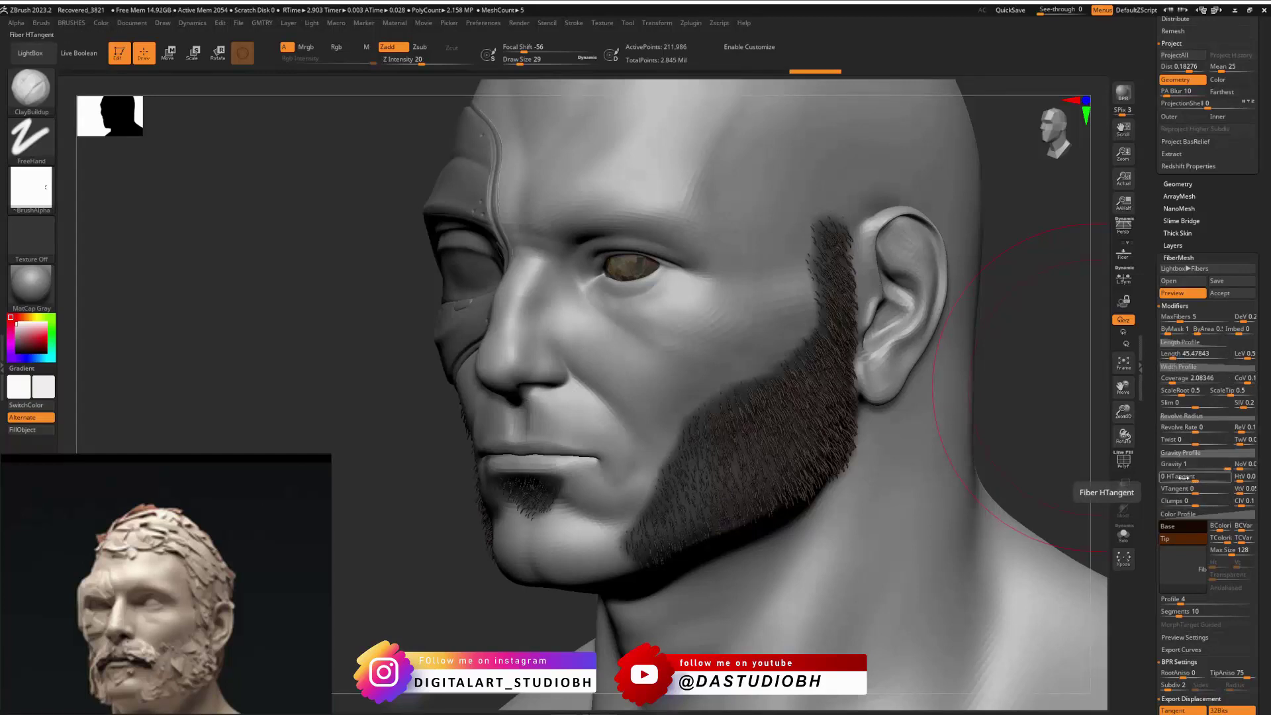
{"action": "mouse_move", "coordinate": [1033, 404]}
{"action": "right_mouse_down"}
{"action": "mouse_move", "coordinate": [1016, 388]}
{"action": "mouse_move", "coordinate": [1024, 369]}
{"action": "mouse_move", "coordinate": [1011, 397]}
{"action": "mouse_move", "coordinate": [991, 372]}
{"action": "mouse_move", "coordinate": [941, 371]}
{"action": "right_mouse_up"}
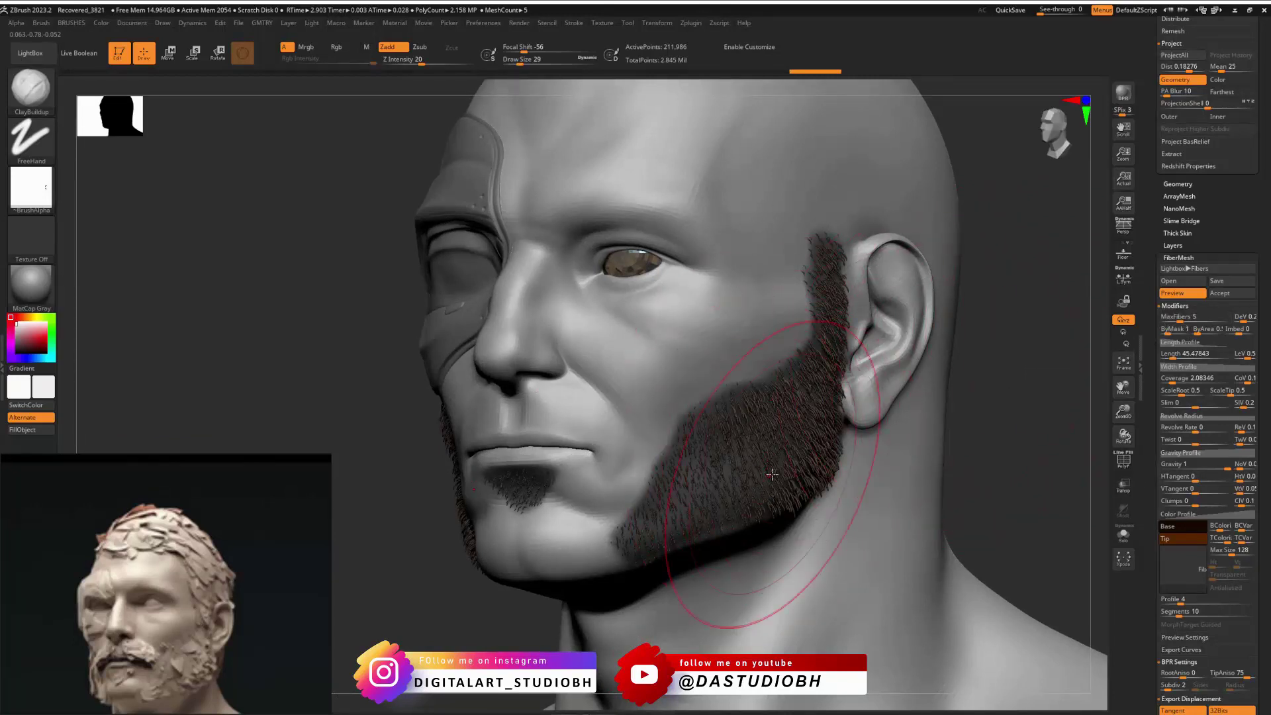
Step: Set the beard's MaxFibers to 13 and accept the preview as a FiberMesh subtool
{"action": "left_click_drag", "start_coordinate": [1172, 317], "coordinate": [1181, 317]}
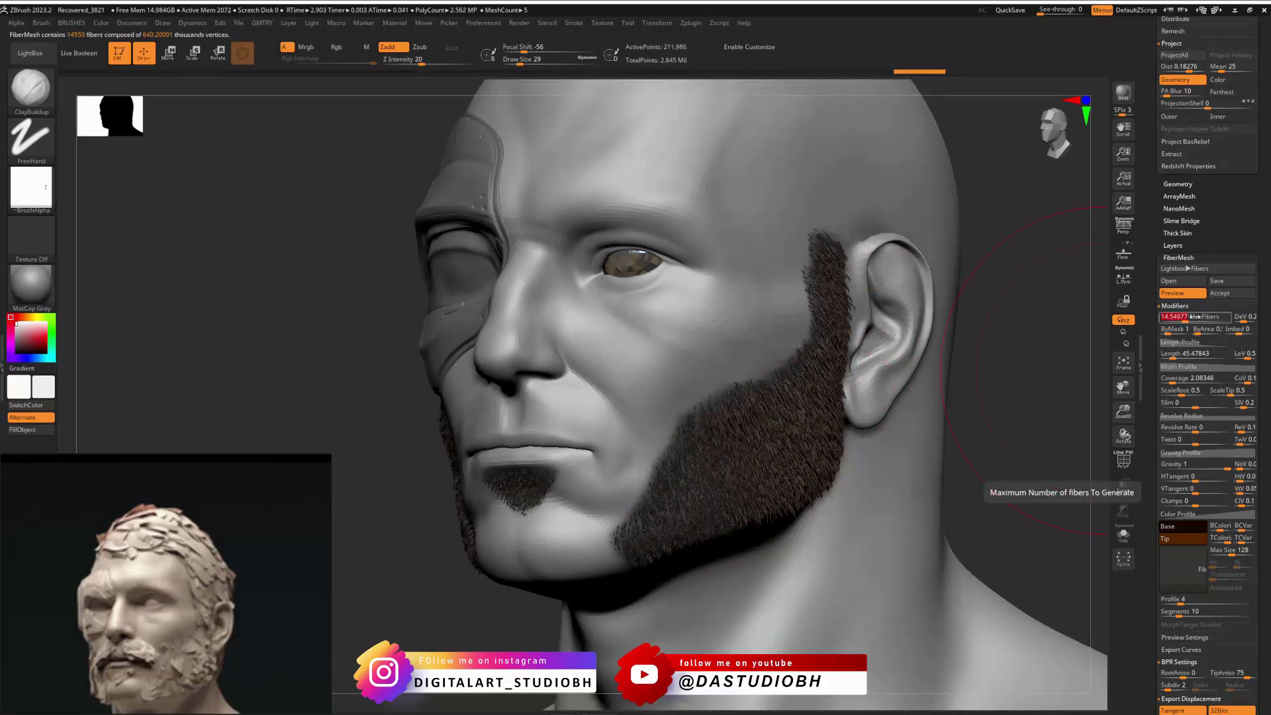
{"action": "type", "text": "13"}
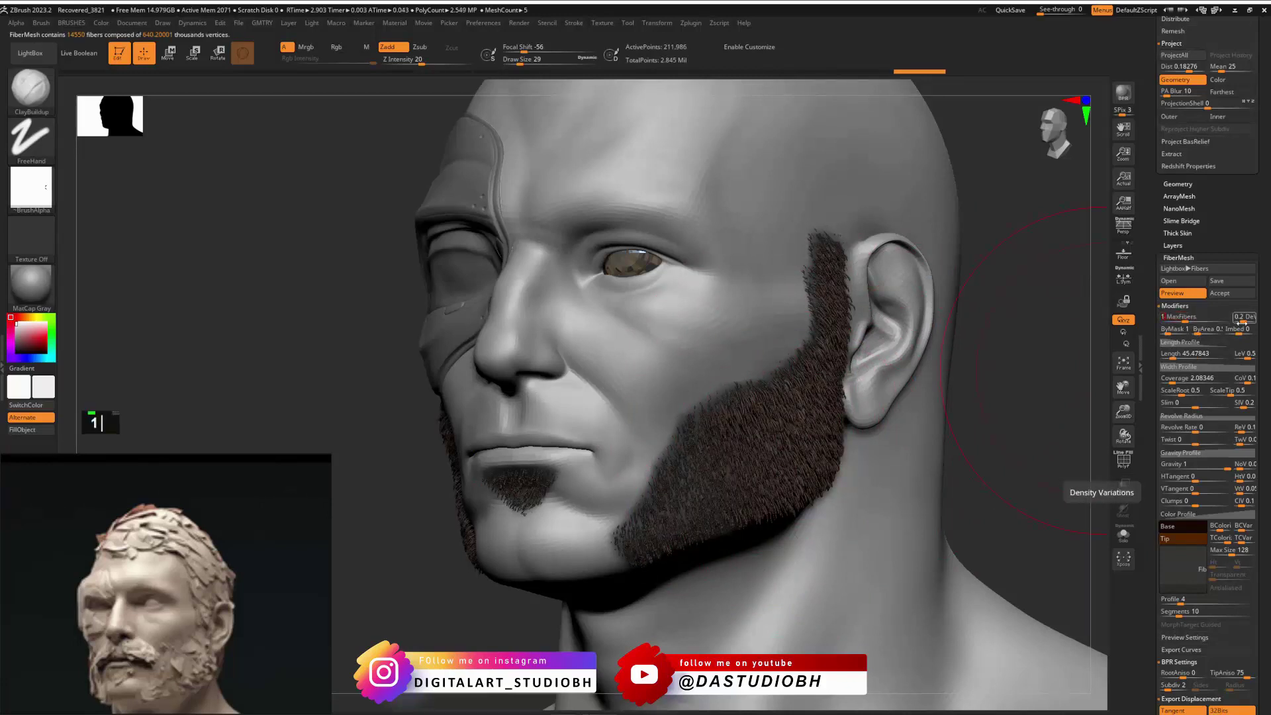
{"action": "key", "text": "Return"}
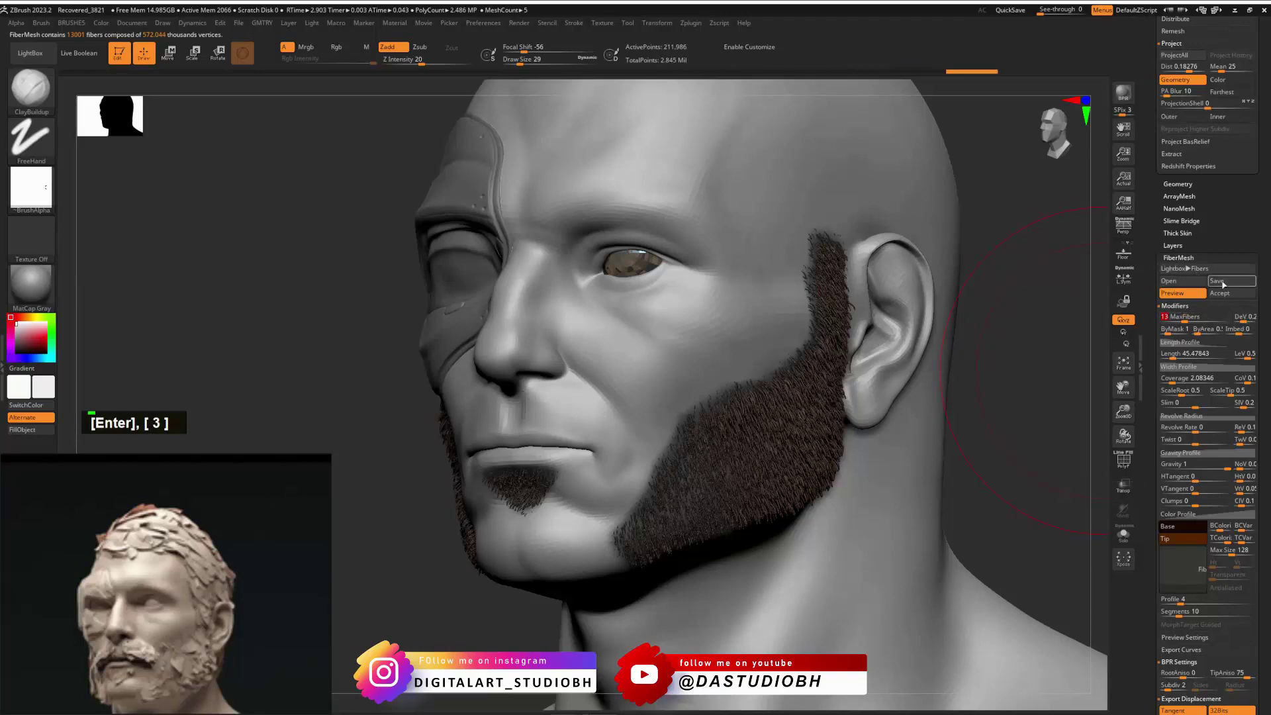
{"action": "left_click", "coordinate": [1227, 294]}
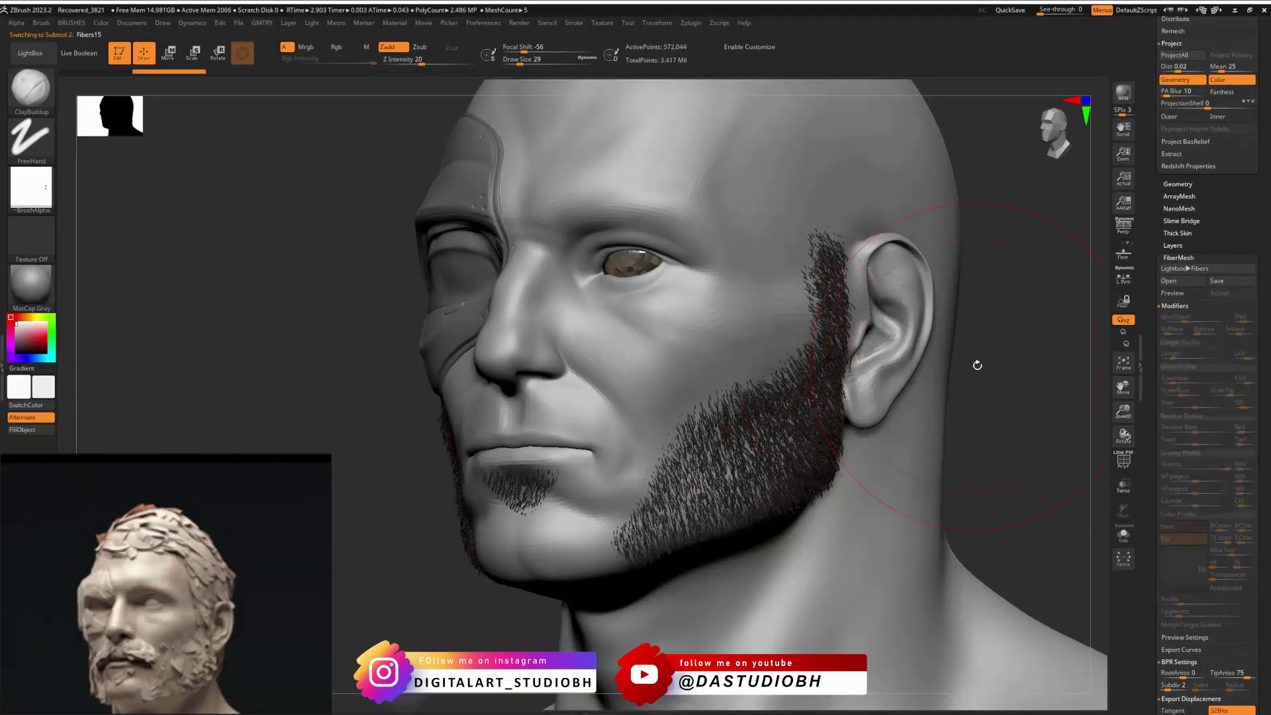
Step: Groom the sideburn and cheek fibers downward along the jaw with the GroomHairToss brush
{"action": "left_click_drag", "start_coordinate": [977, 365], "coordinate": [861, 357]}
{"action": "right_click_drag", "start_coordinate": [860, 357], "coordinate": [955, 320], "text": "alt"}
{"action": "right_click_drag", "start_coordinate": [833, 366], "coordinate": [1001, 367]}
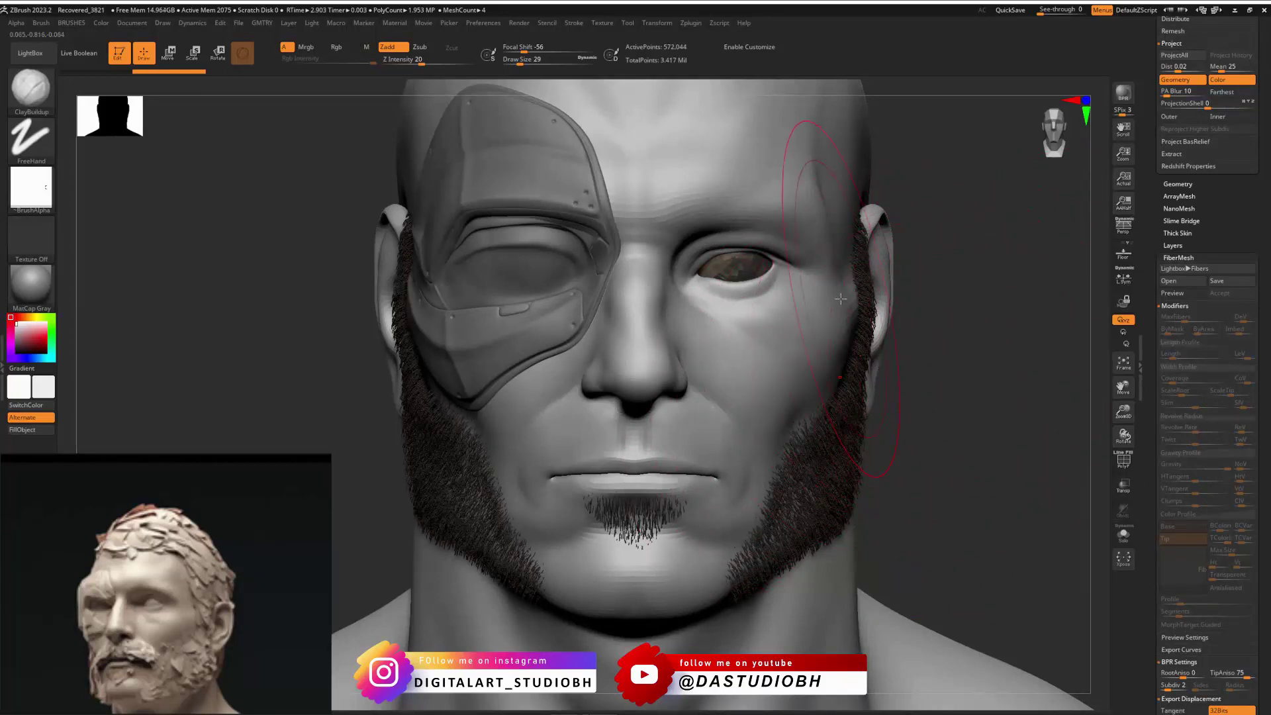
{"action": "key", "text": "b"}
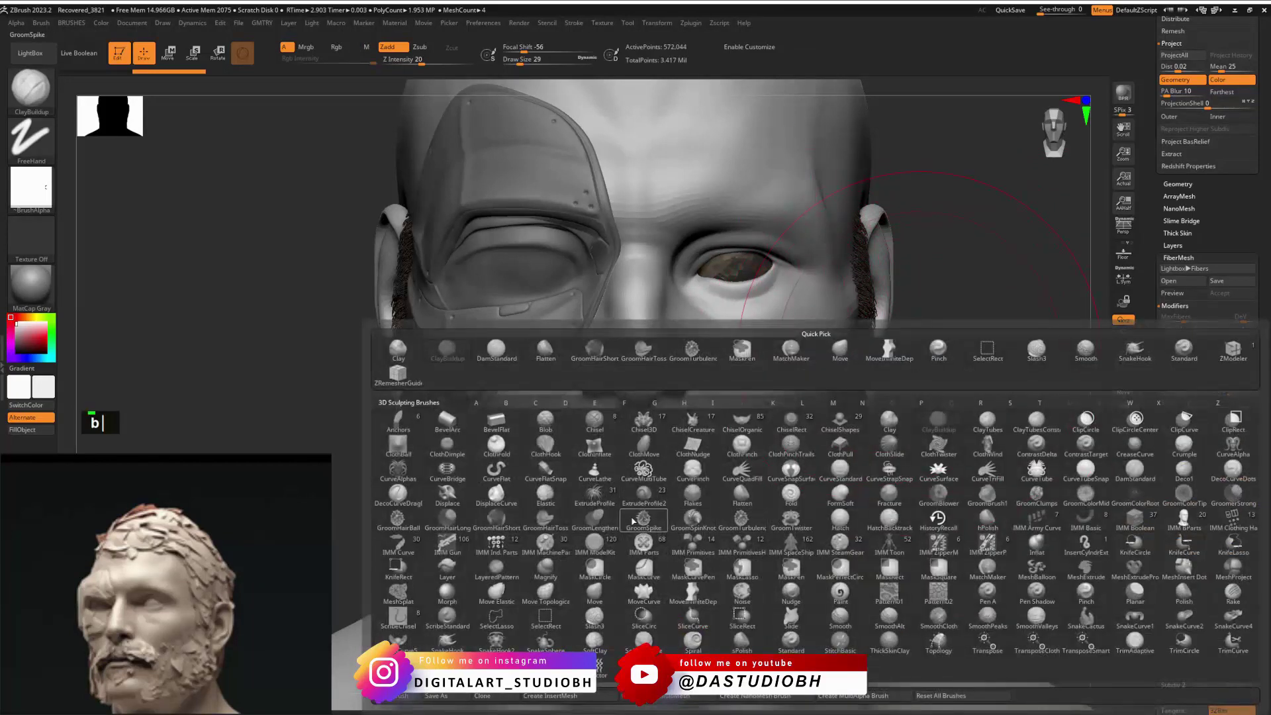
{"action": "left_click", "coordinate": [548, 523]}
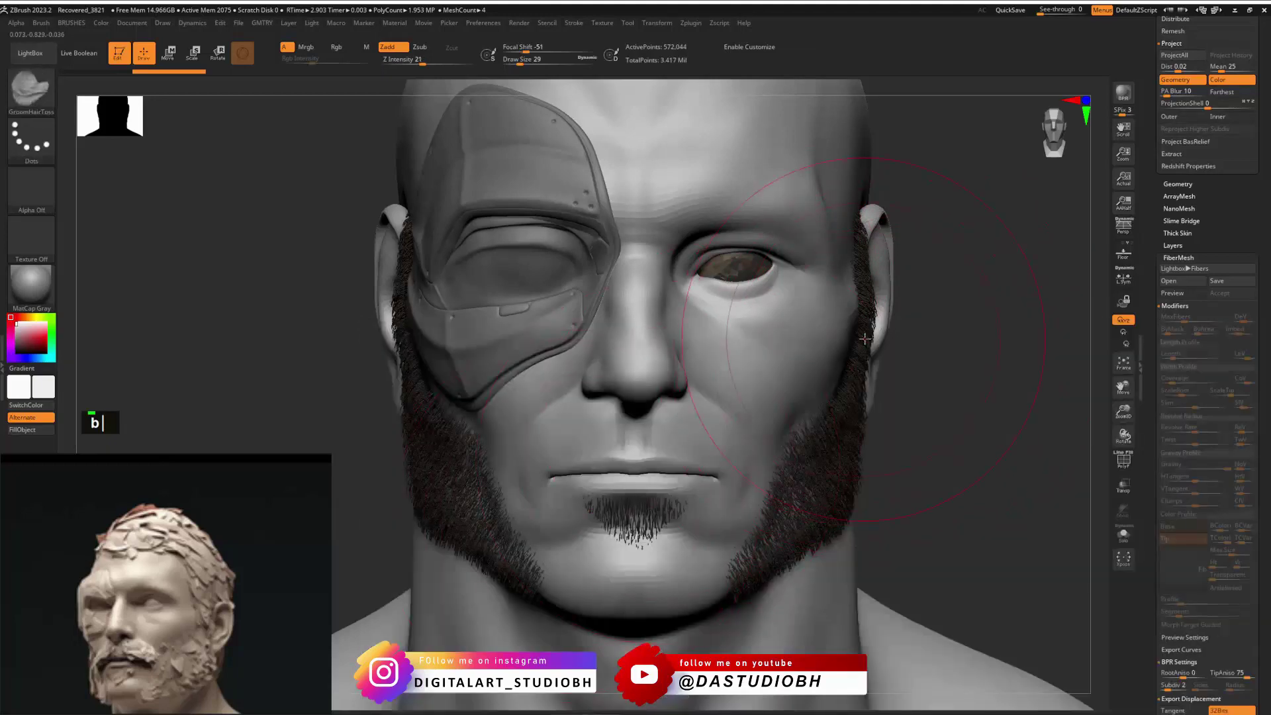
{"action": "right_click_drag", "start_coordinate": [902, 336], "coordinate": [836, 286]}
{"action": "left_click_drag", "start_coordinate": [848, 278], "coordinate": [861, 430]}
{"action": "left_click_drag", "start_coordinate": [861, 318], "coordinate": [762, 503]}
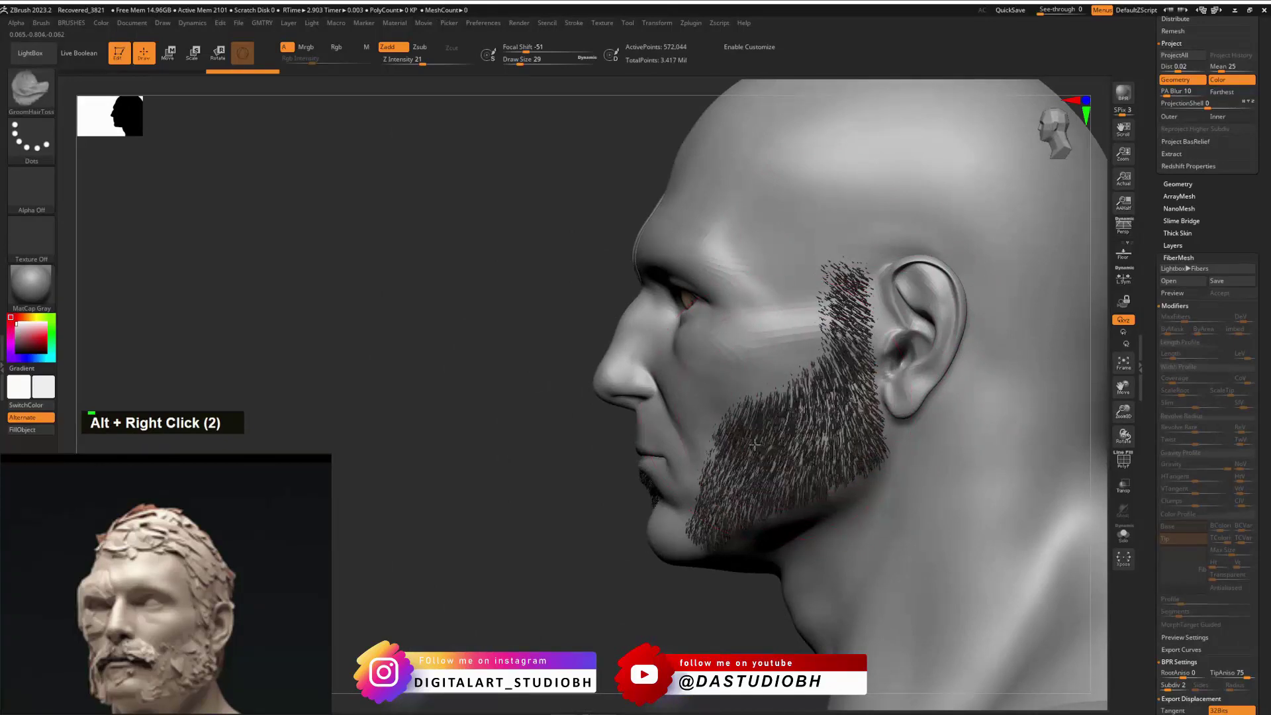
{"action": "mouse_move", "coordinate": [827, 344]}
{"action": "left_mouse_down"}
{"action": "mouse_move", "coordinate": [728, 530]}
{"action": "mouse_move", "coordinate": [857, 467]}
{"action": "mouse_move", "coordinate": [779, 491]}
{"action": "left_mouse_up"}
{"action": "left_click_drag", "start_coordinate": [853, 296], "coordinate": [785, 477]}
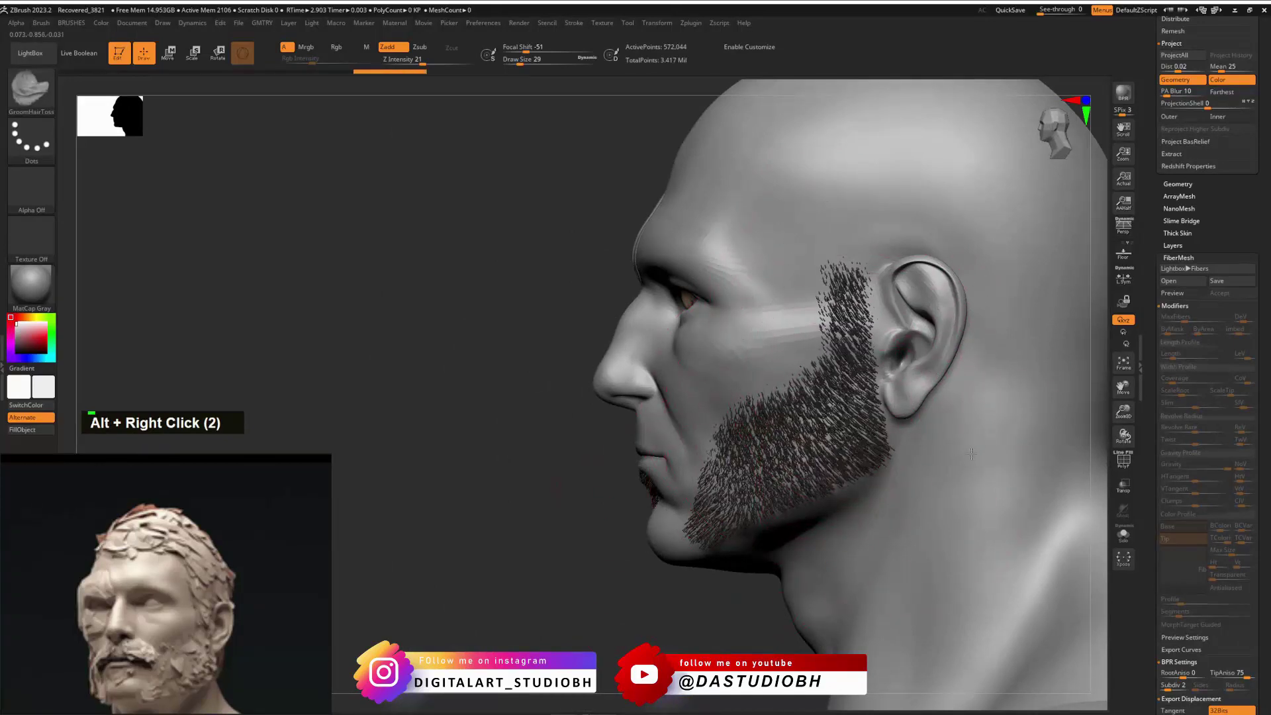
{"action": "mouse_move", "coordinate": [854, 390]}
{"action": "left_mouse_down"}
{"action": "mouse_move", "coordinate": [778, 504]}
{"action": "mouse_move", "coordinate": [851, 344]}
{"action": "left_mouse_up"}
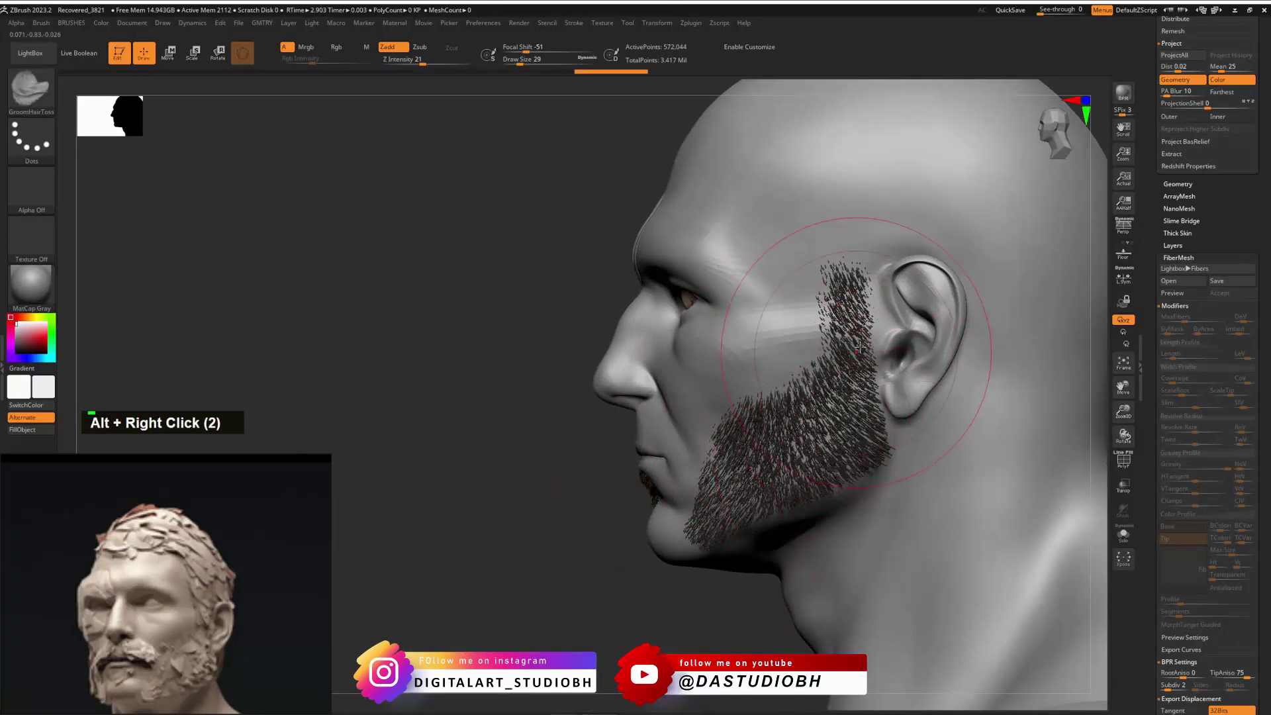
{"action": "right_click_drag", "start_coordinate": [851, 344], "coordinate": [710, 403]}
{"action": "right_click_drag", "start_coordinate": [931, 394], "coordinate": [926, 437], "text": "alt"}
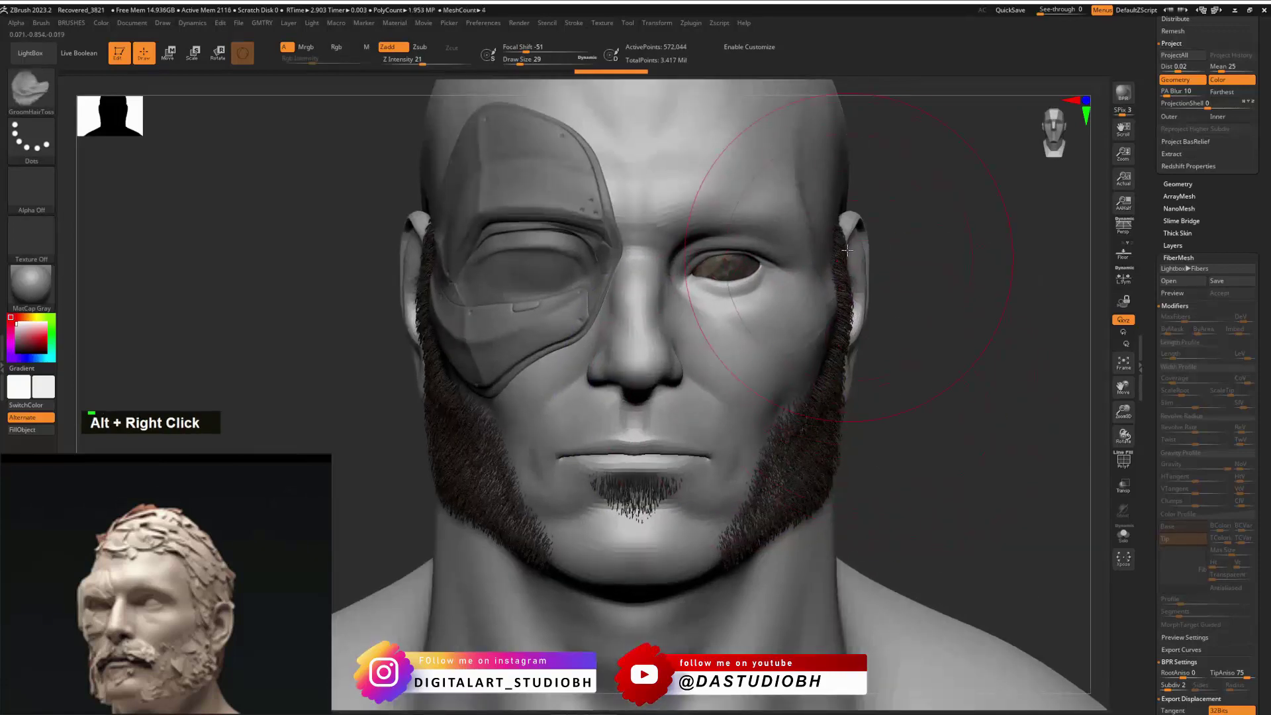
{"action": "left_click", "coordinate": [39, 23]}
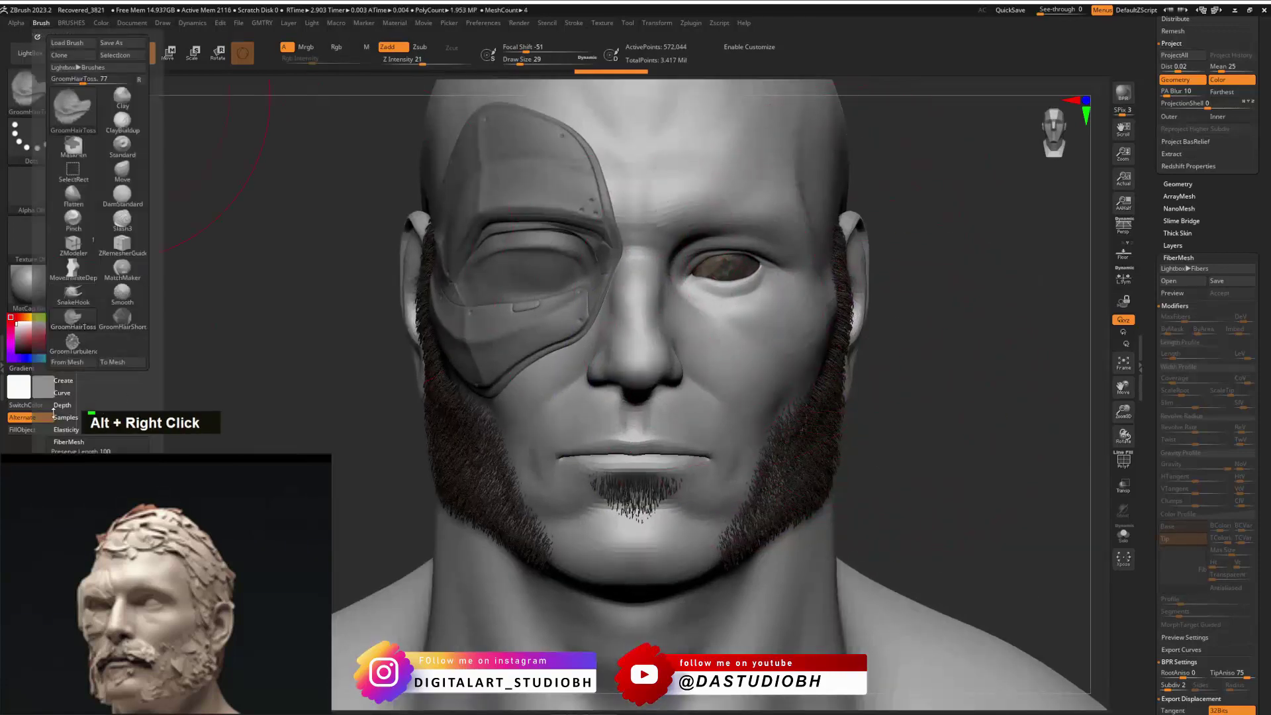
{"action": "scroll", "coordinate": [53, 412], "scroll_direction": "down", "scroll_amount": 3}
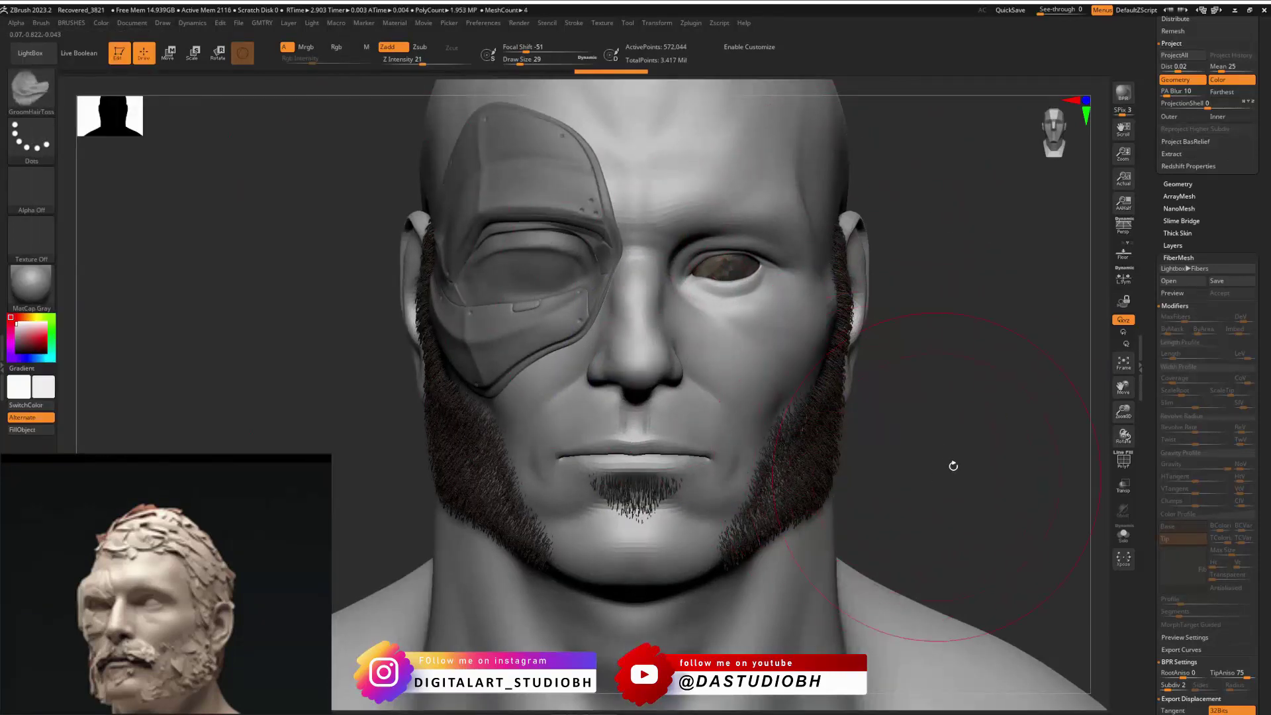
{"action": "mouse_move", "coordinate": [953, 462]}
{"action": "right_mouse_down"}
{"action": "mouse_move", "coordinate": [930, 431]}
{"action": "mouse_move", "coordinate": [925, 486]}
{"action": "right_mouse_up"}
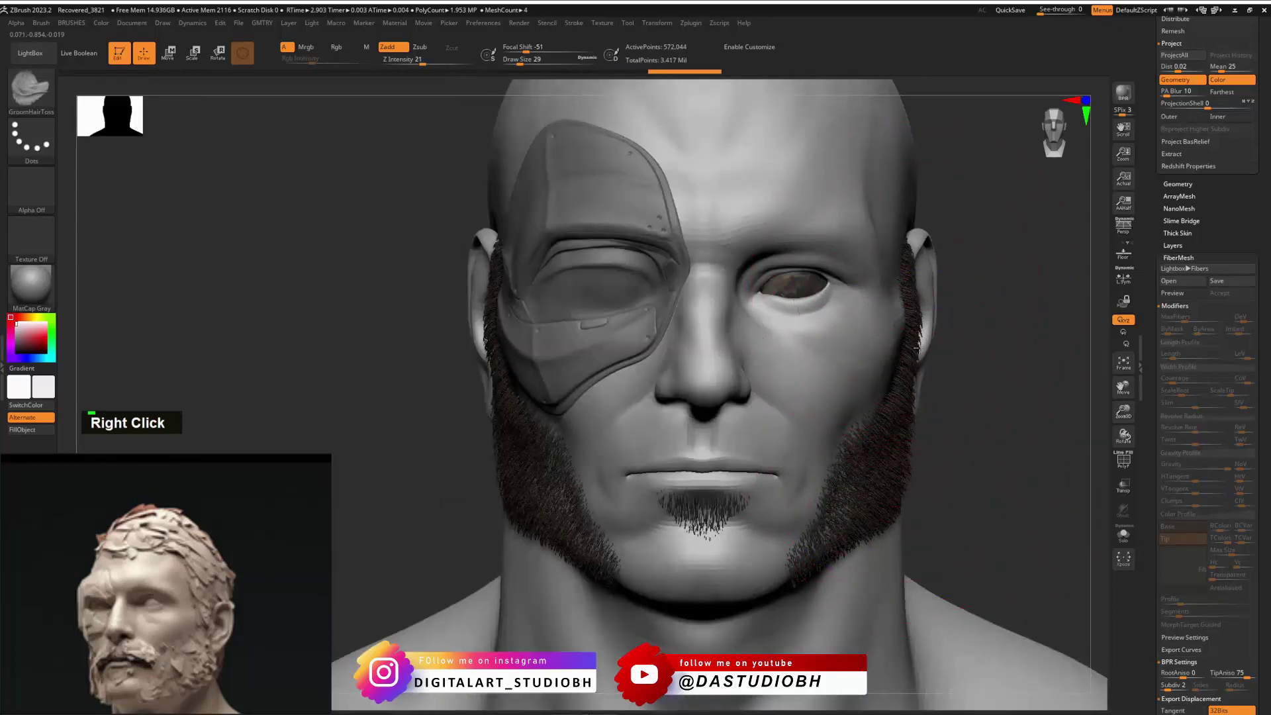
Step: Set the beard subtool's BPR Shadows to 20 and compare BPR renders from the front
{"action": "right_click_drag", "start_coordinate": [947, 388], "coordinate": [828, 462]}
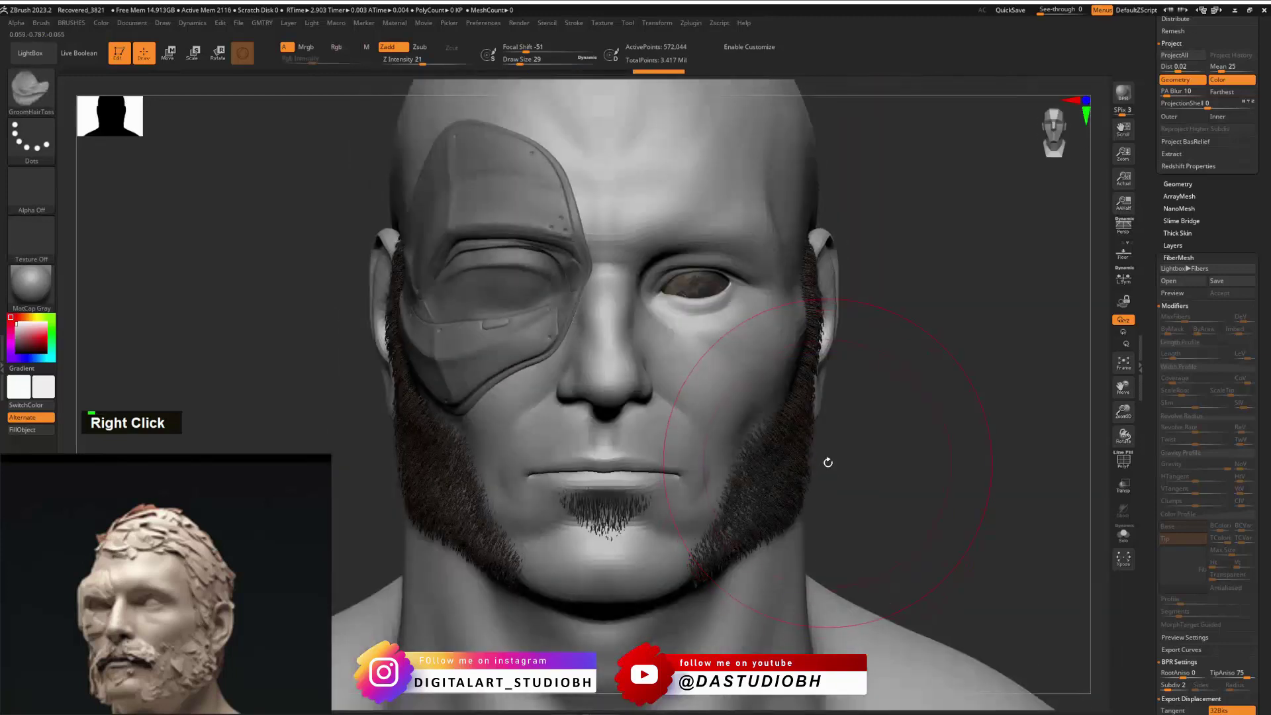
{"action": "key", "text": "shift+r"}
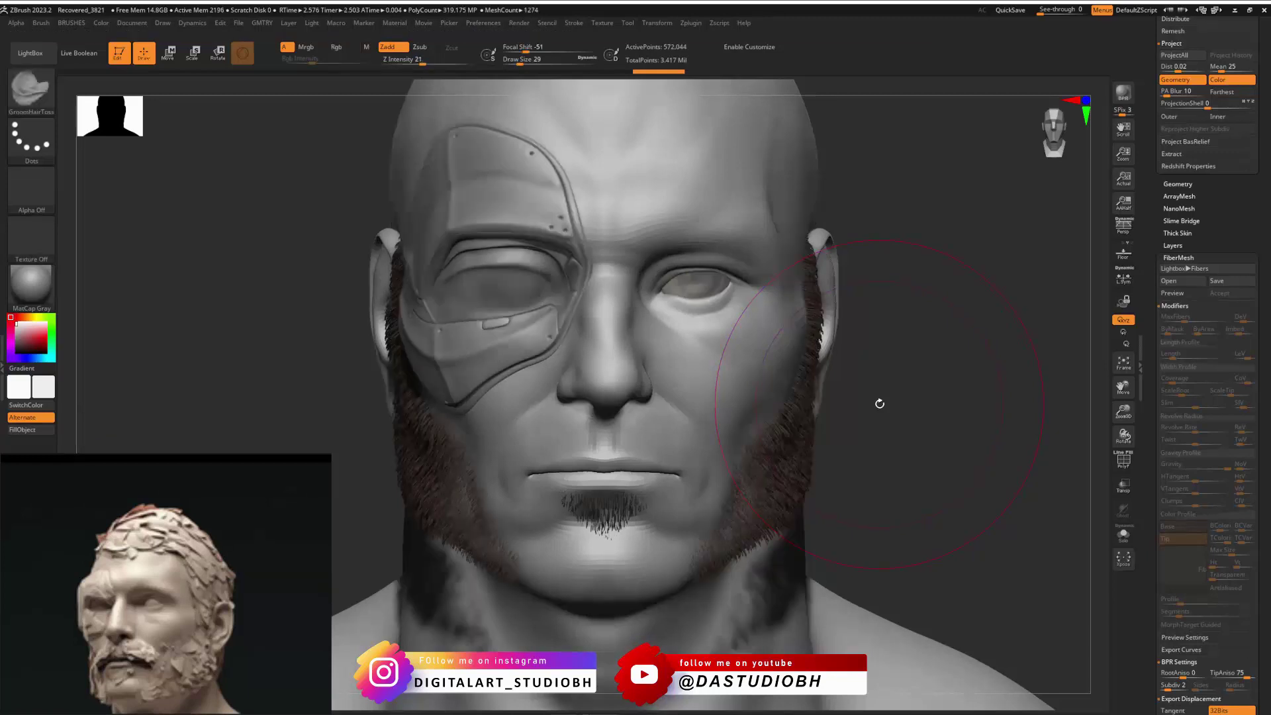
{"action": "scroll", "coordinate": [1162, 604], "scroll_direction": "down", "scroll_amount": 15}
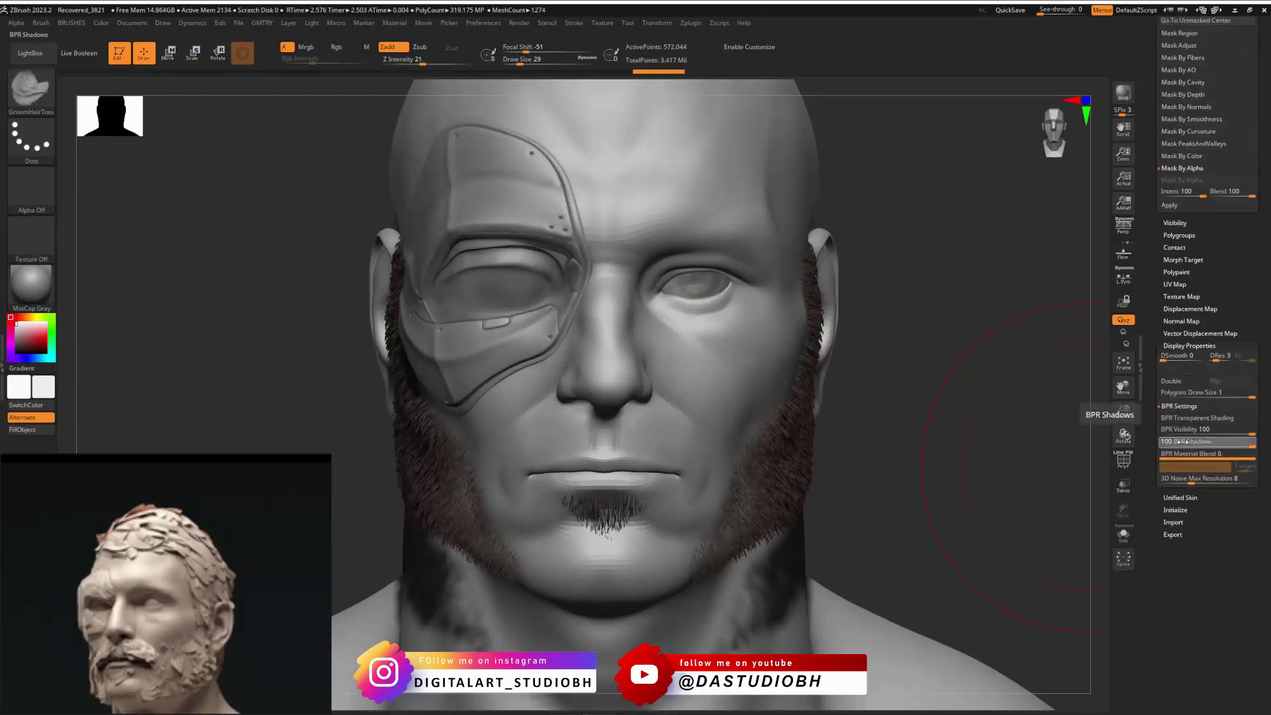
{"action": "left_click", "coordinate": [1206, 441]}
{"action": "type", "text": "20"}
{"action": "key", "text": "Return"}
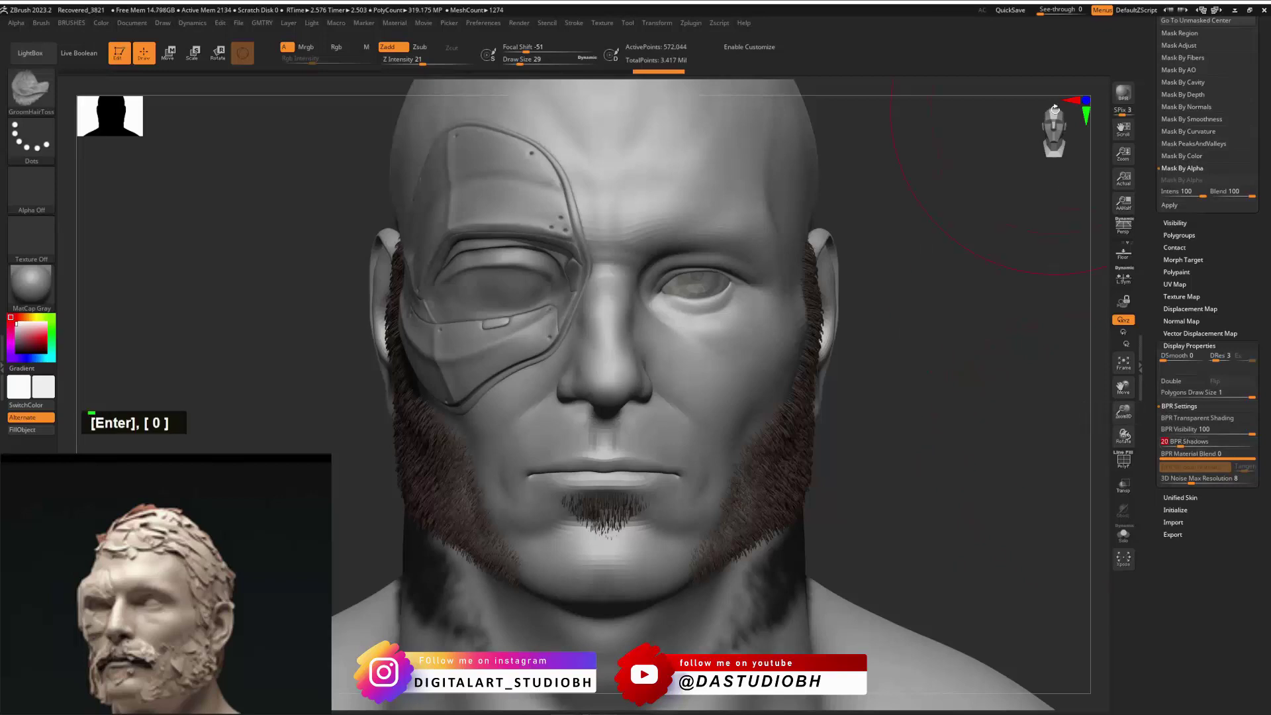
{"action": "key", "text": "shift+r"}
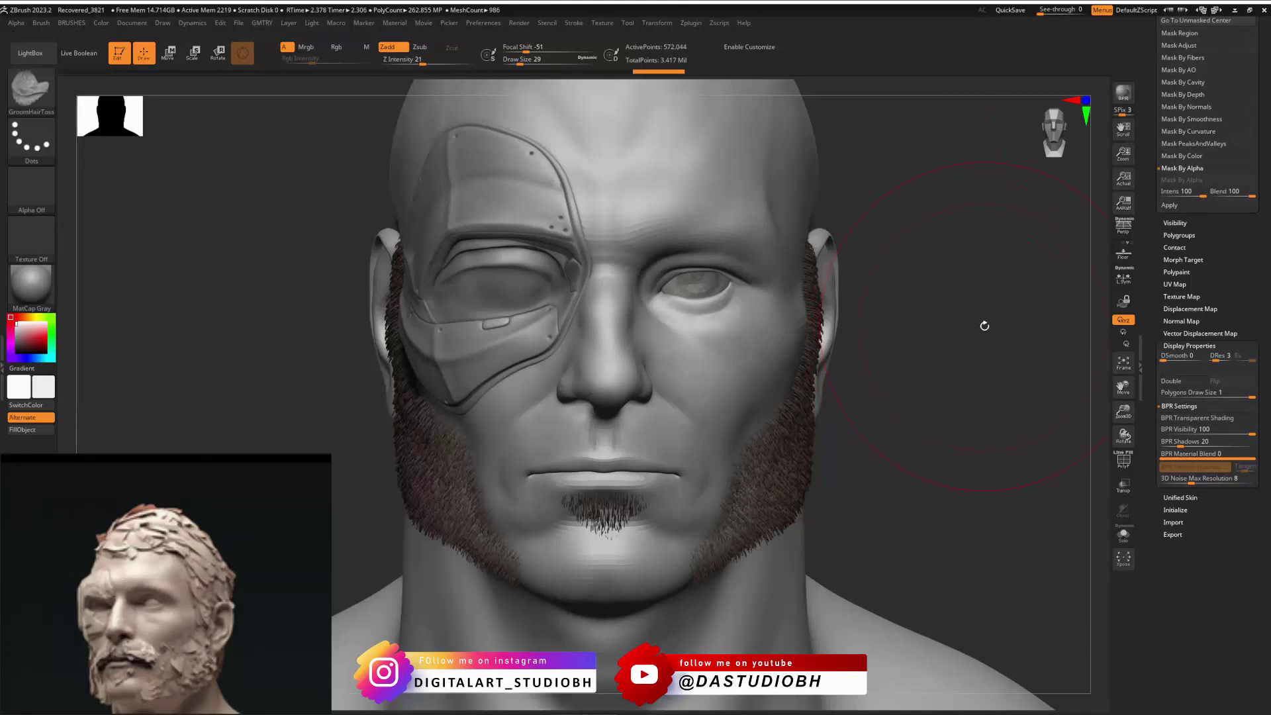
Step: Render the beard with BPR from a three-quarter angle and inspect its shape against the face
{"action": "right_click_drag", "start_coordinate": [979, 325], "coordinate": [919, 316]}
{"action": "right_click", "coordinate": [1011, 306]}
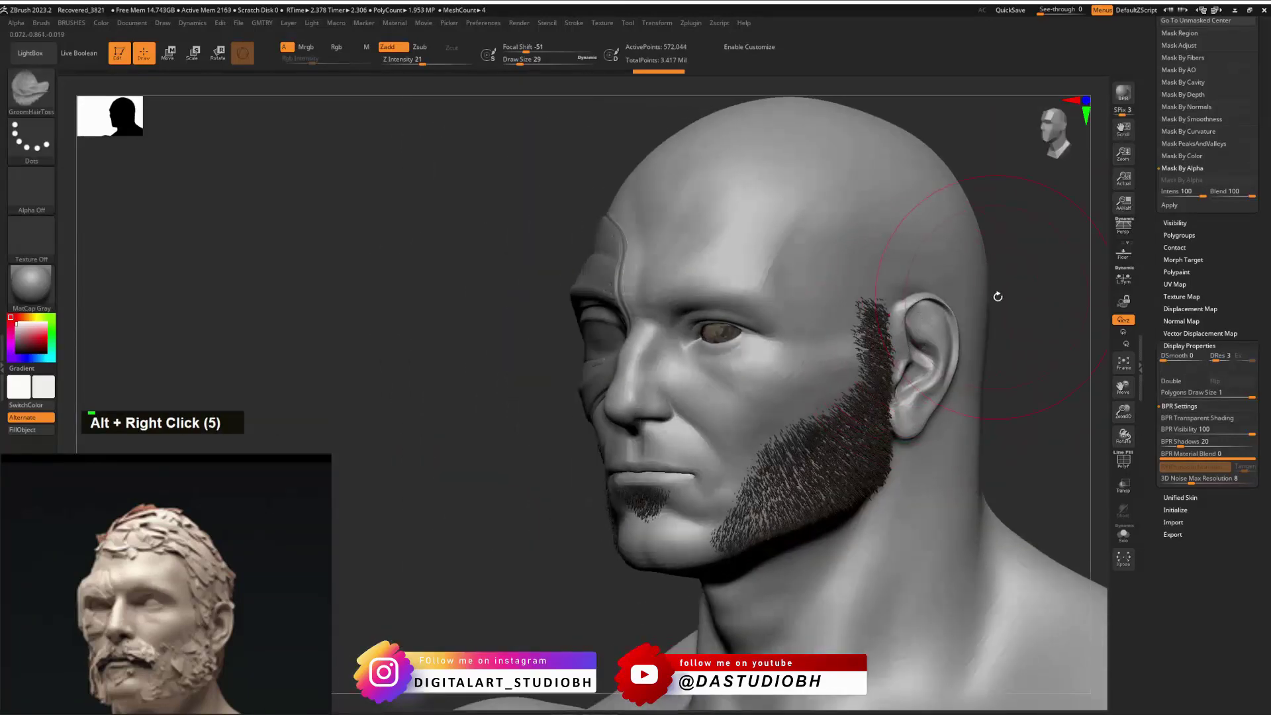
{"action": "mouse_move", "coordinate": [998, 297]}
{"action": "right_mouse_down"}
{"action": "mouse_move", "coordinate": [1033, 295]}
{"action": "mouse_move", "coordinate": [971, 305]}
{"action": "mouse_move", "coordinate": [1002, 295]}
{"action": "right_mouse_up"}
{"action": "key", "text": "shift+r"}
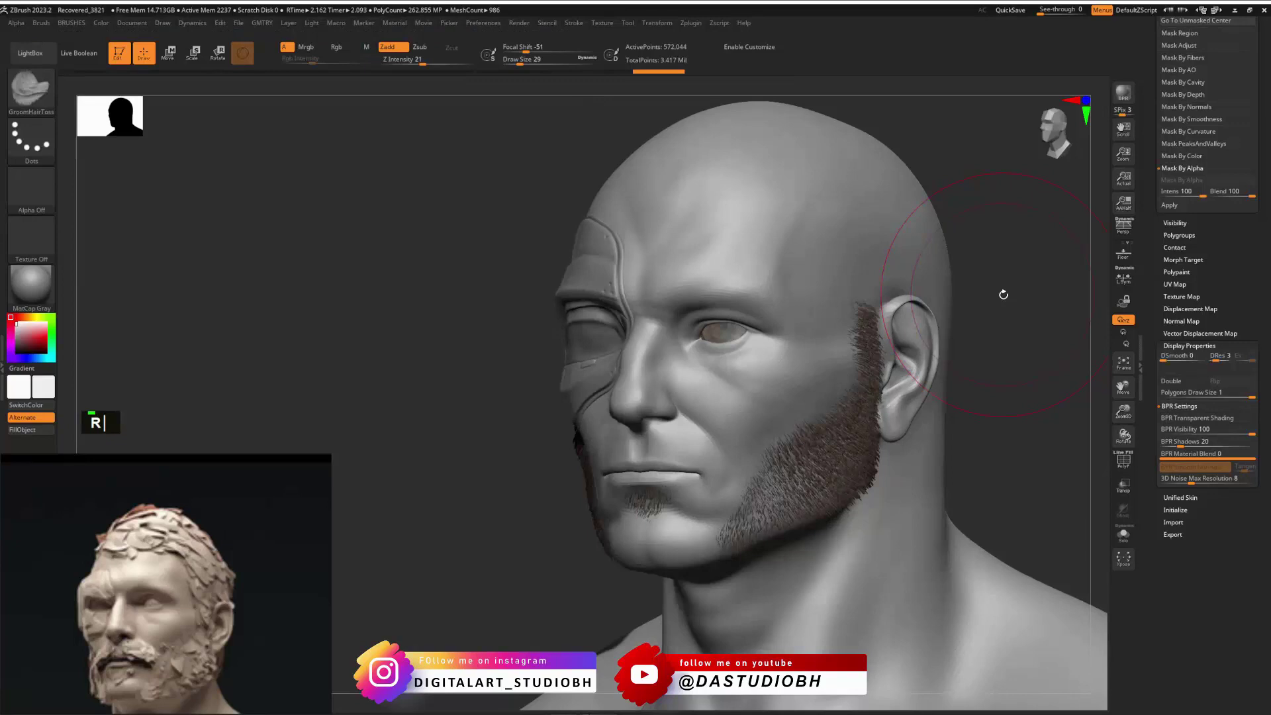
{"action": "right_click_drag", "start_coordinate": [1007, 349], "coordinate": [1046, 331]}
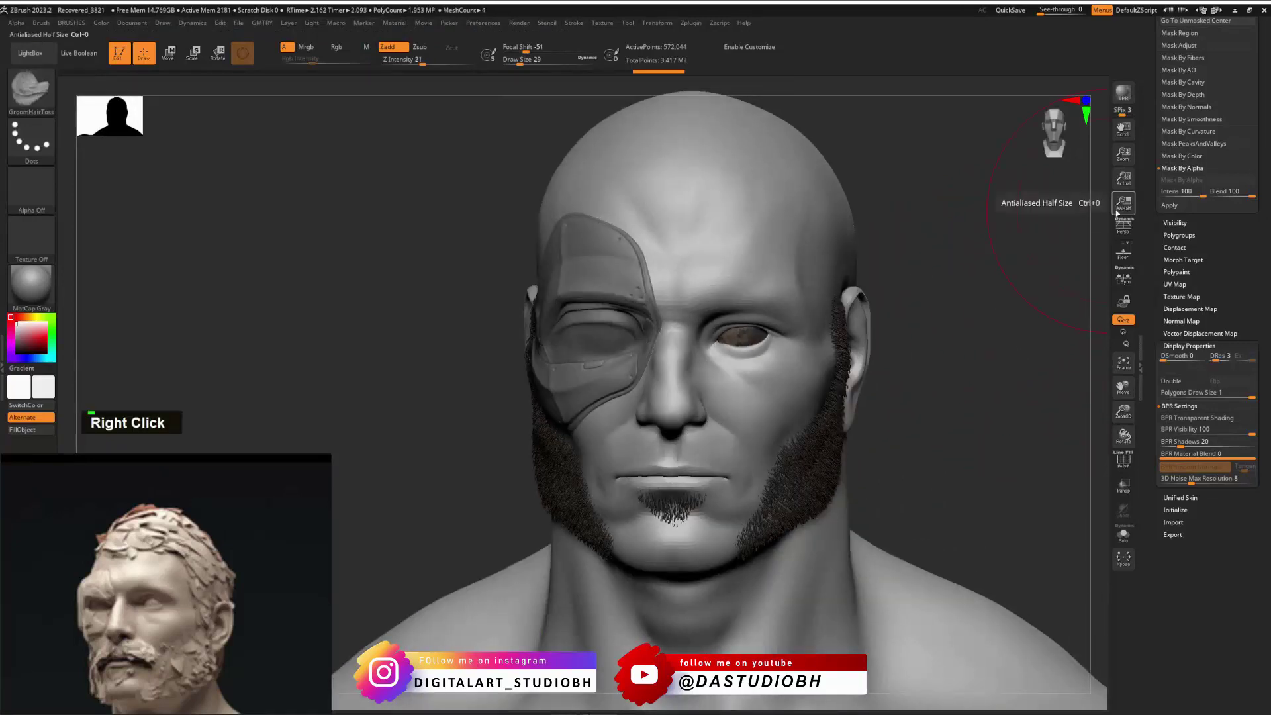
{"action": "right_click_drag", "start_coordinate": [978, 293], "coordinate": [959, 281]}
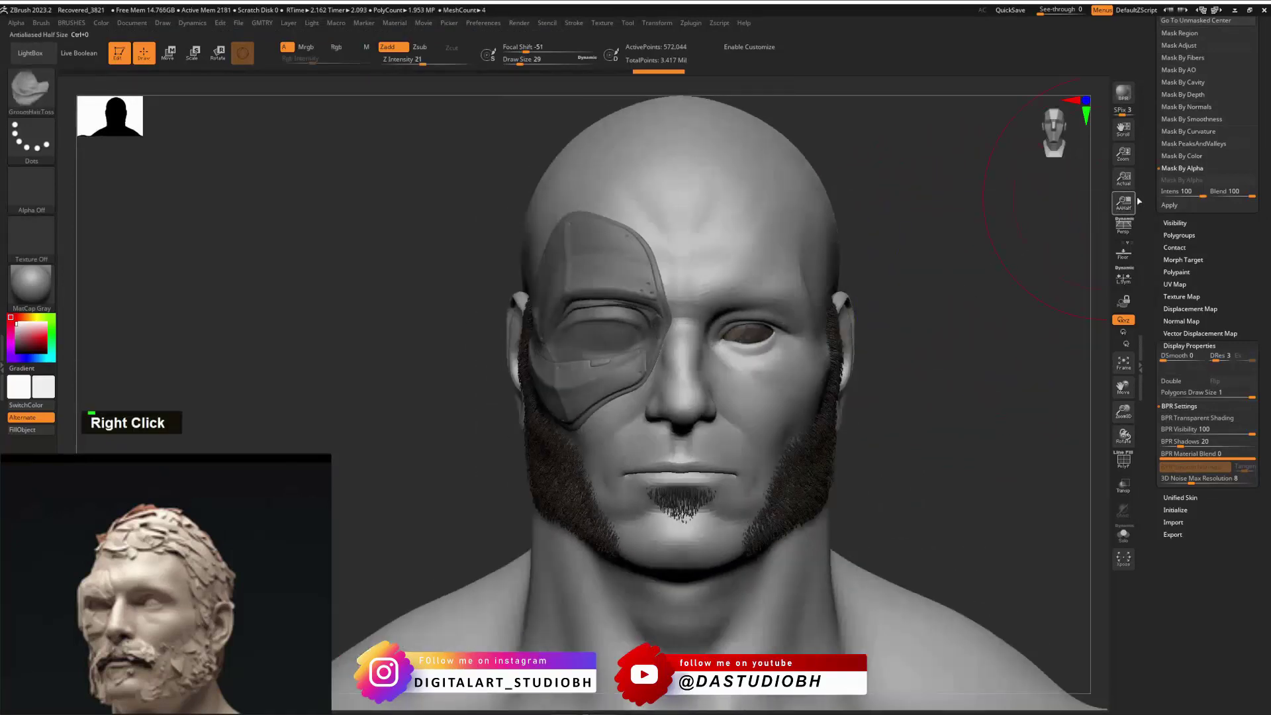
Step: Delete the accepted beard FiberMesh subtool
{"action": "key", "text": "ctrl+v"}
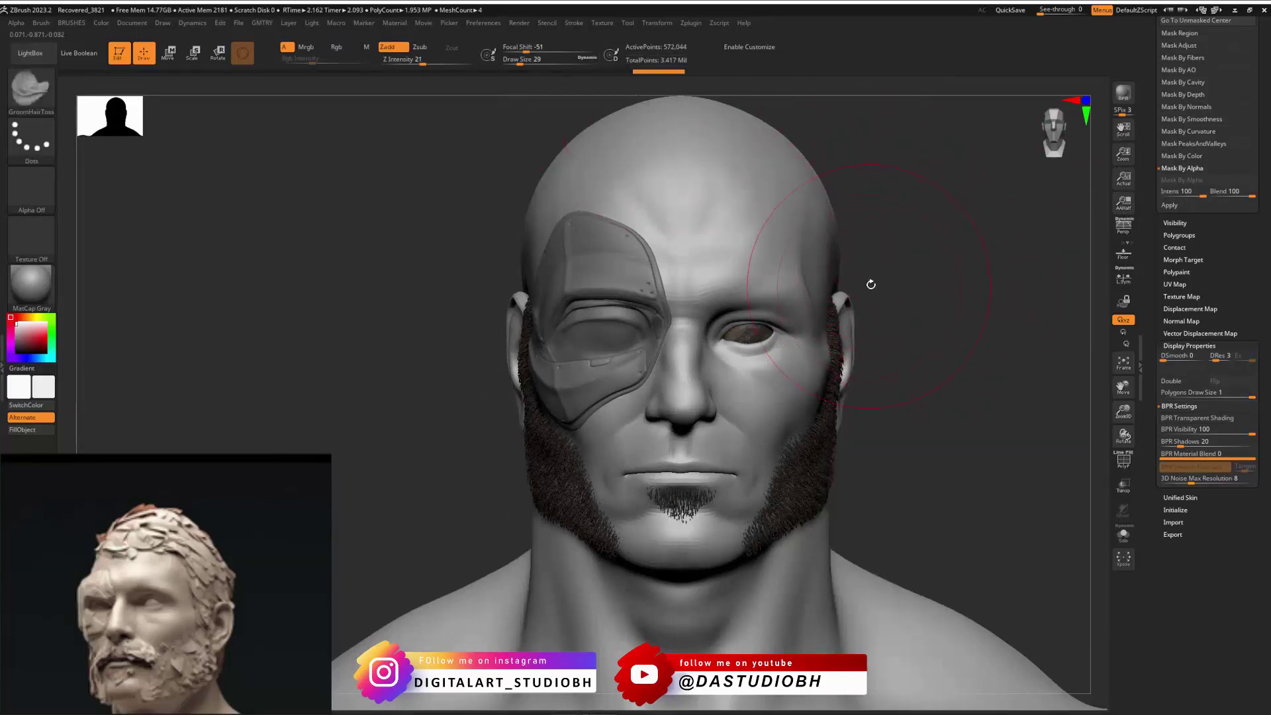
{"action": "key", "text": "ctrl+v"}
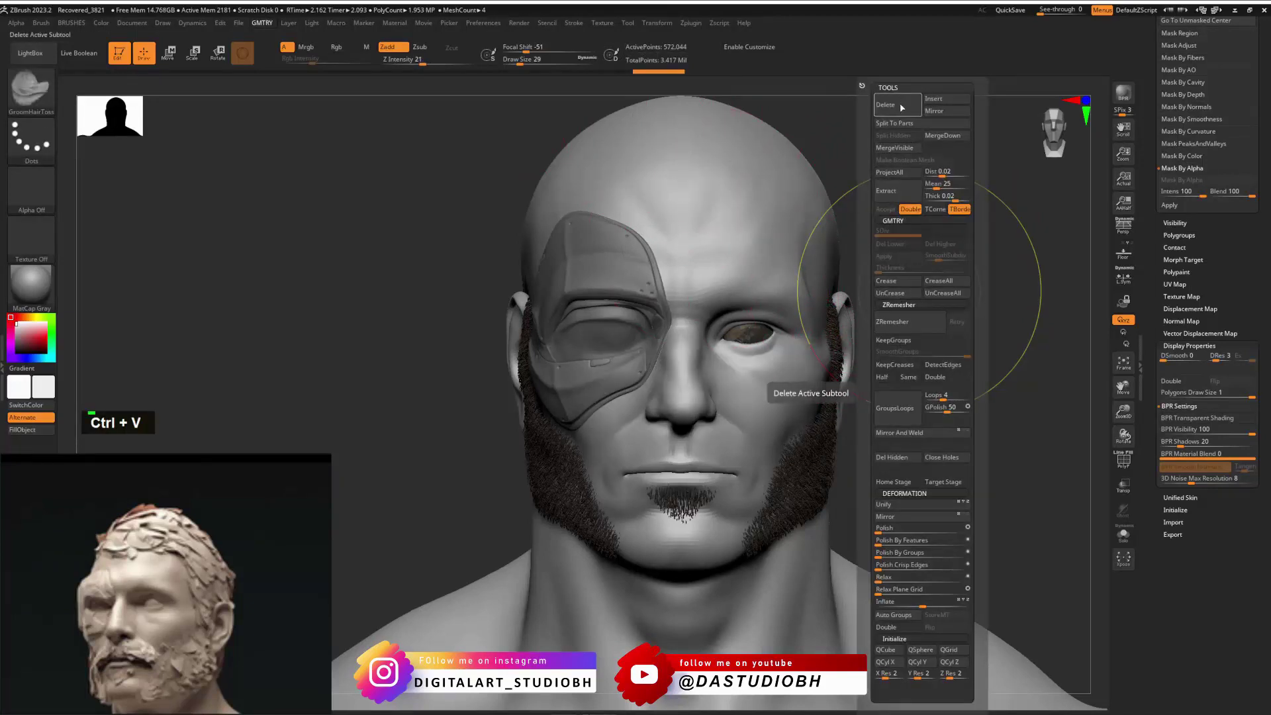
{"action": "key", "text": "ctrl+v"}
{"action": "left_click", "coordinate": [884, 105]}
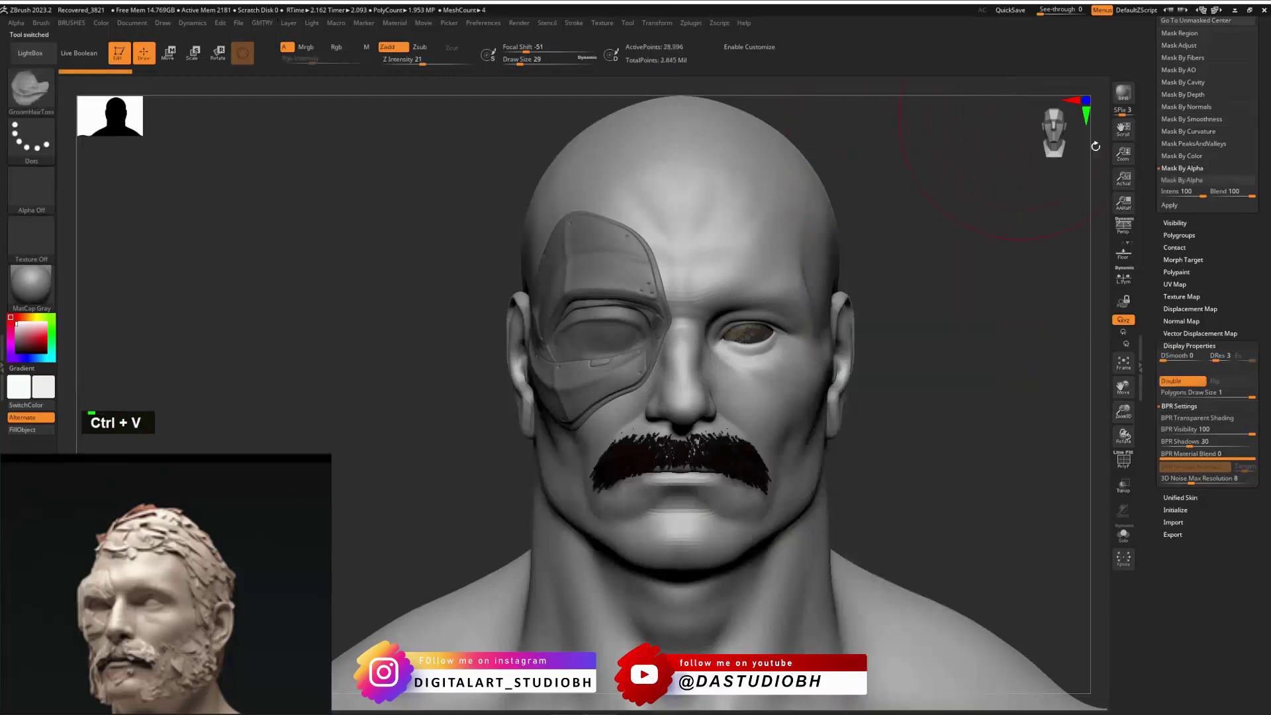
Step: Select the masked head subtool and return to its FiberMesh settings
{"action": "left_click", "coordinate": [744, 222], "text": "alt"}
{"action": "left_click_drag", "start_coordinate": [958, 270], "coordinate": [848, 259]}
{"action": "right_click_drag", "start_coordinate": [998, 252], "coordinate": [994, 222], "text": "alt"}
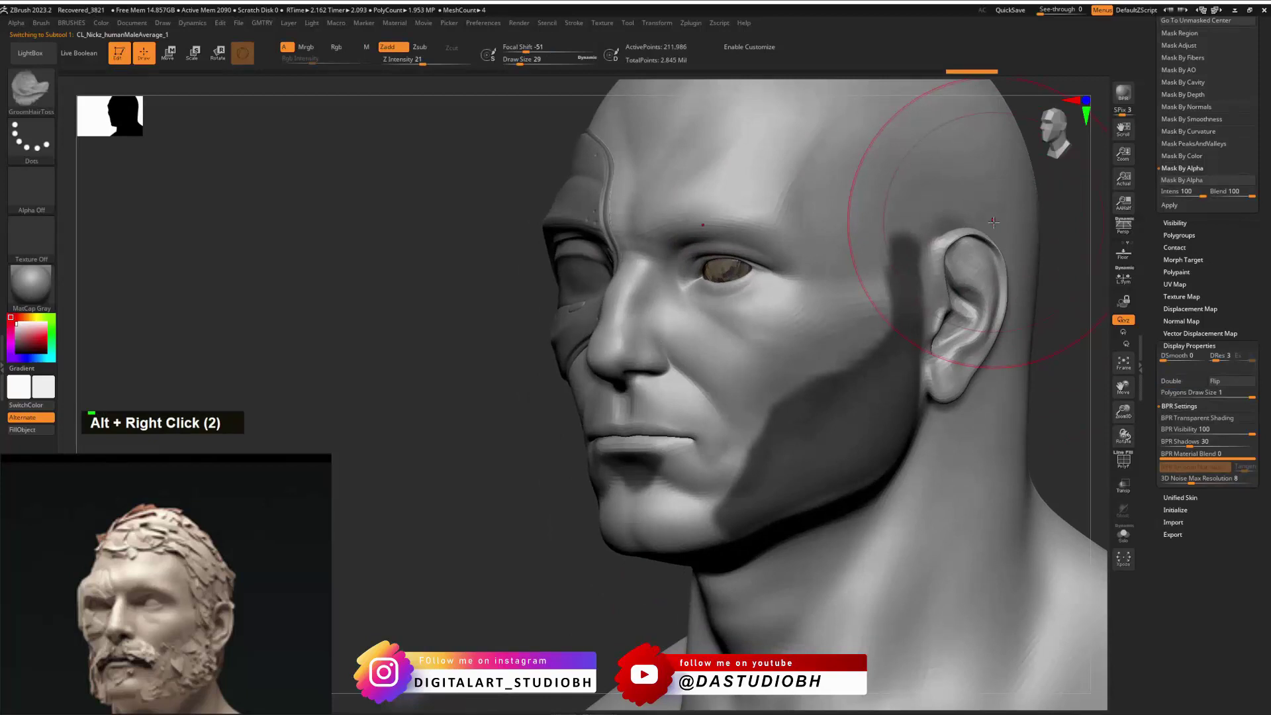
{"action": "scroll", "coordinate": [1160, 283], "scroll_direction": "up", "scroll_amount": 5}
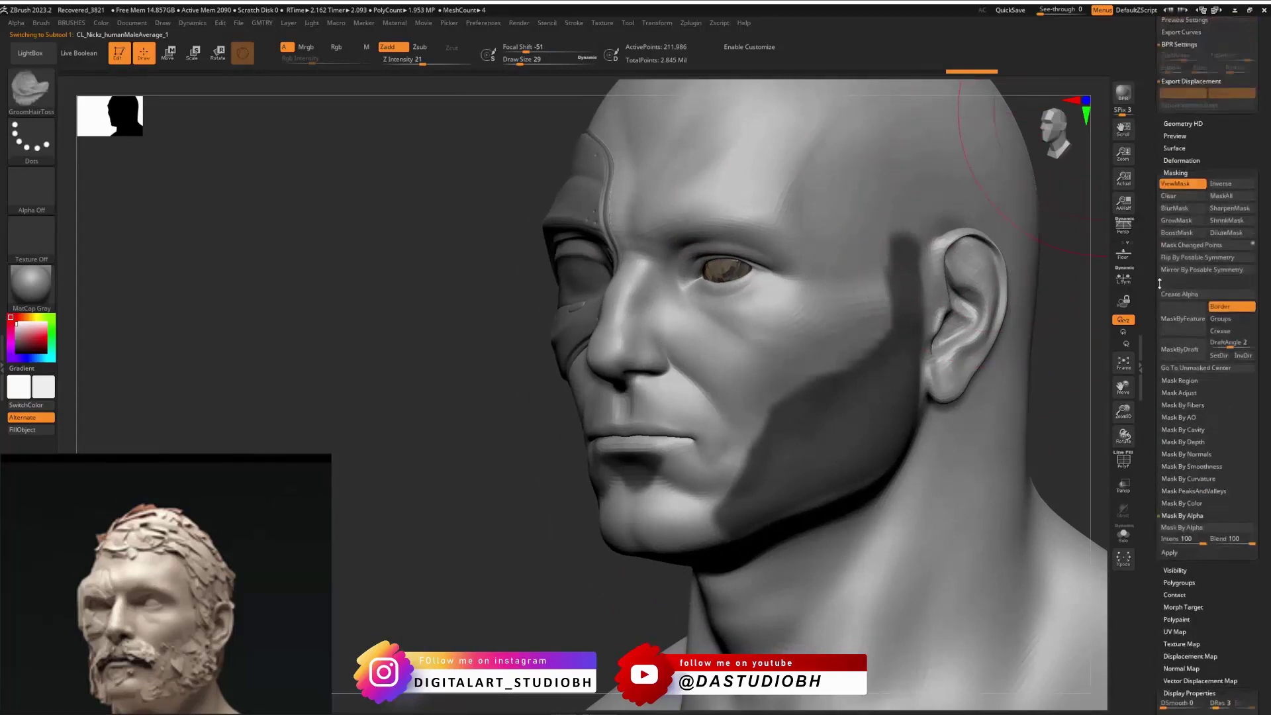
{"action": "scroll", "coordinate": [1160, 283], "scroll_direction": "up", "scroll_amount": 2}
{"action": "key", "text": "shift"}
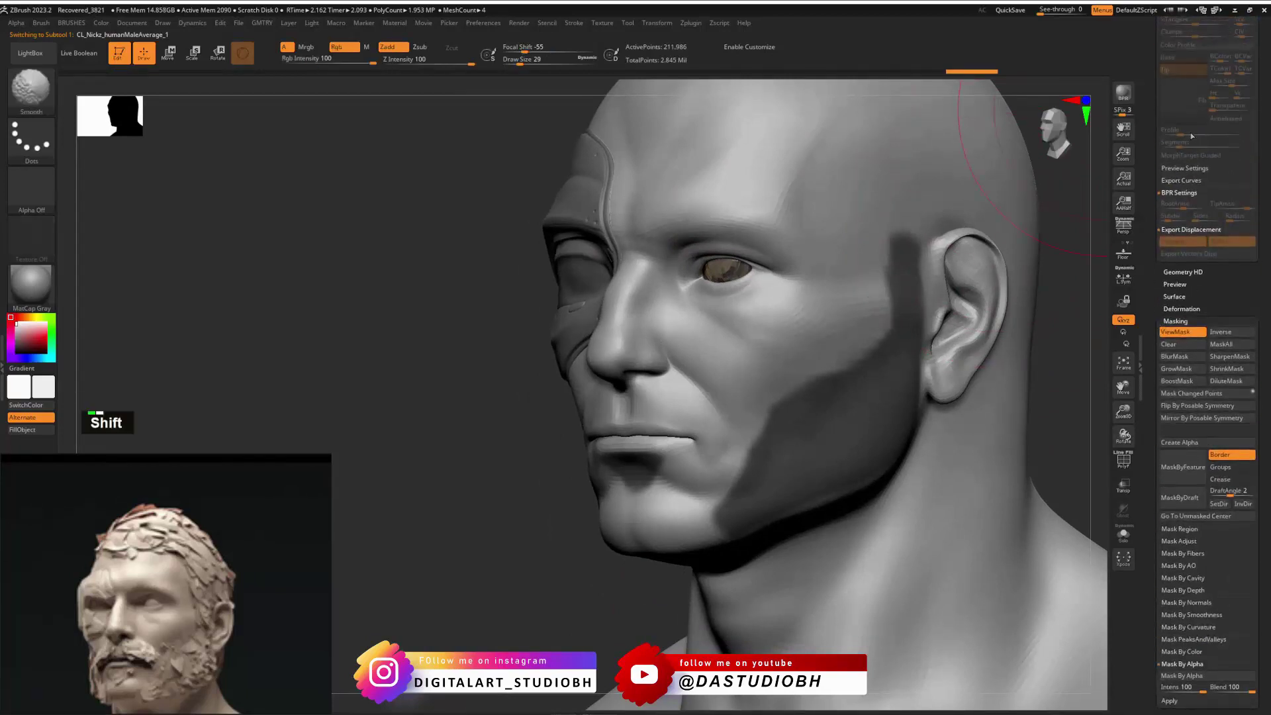
Step: Extract the masked beard area as a new subtool with thickness 0 and S Smt 0, accept it, and show it alone
{"action": "left_click_drag", "start_coordinate": [1153, 136], "coordinate": [1152, 603]}
{"action": "left_click", "coordinate": [1184, 263], "text": "shift"}
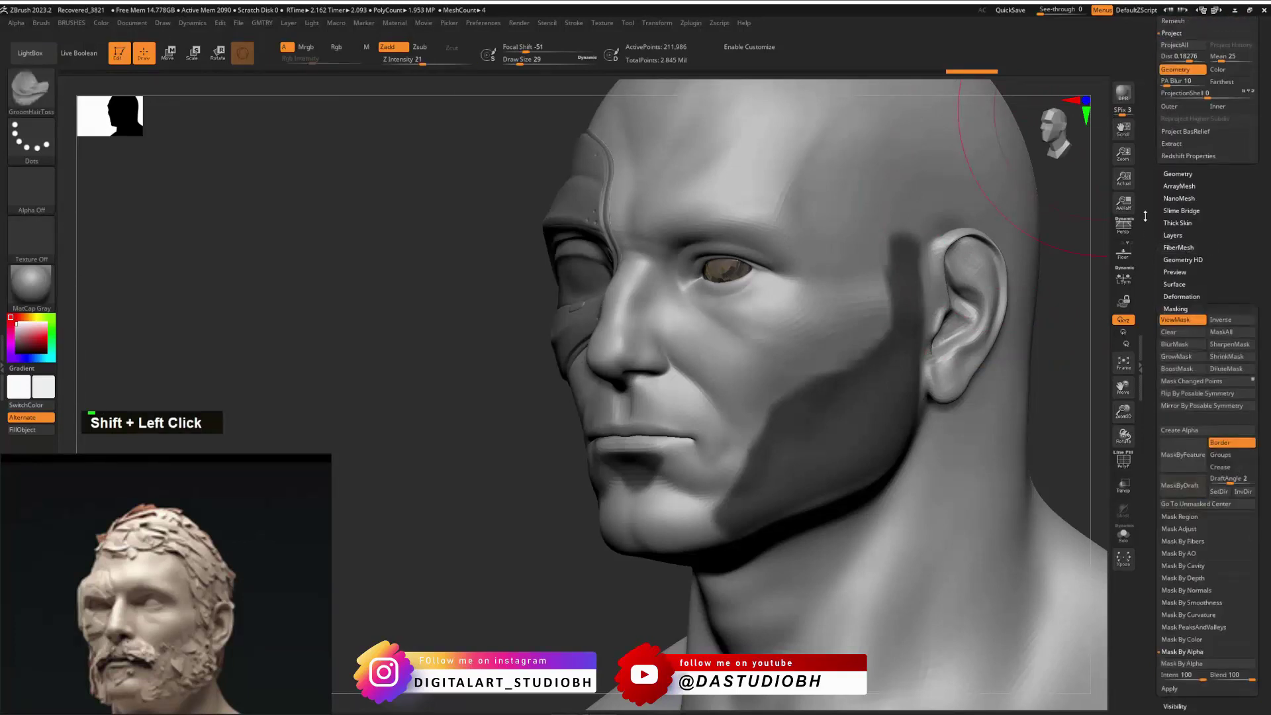
{"action": "left_click_drag", "start_coordinate": [1146, 216], "coordinate": [1151, 336]}
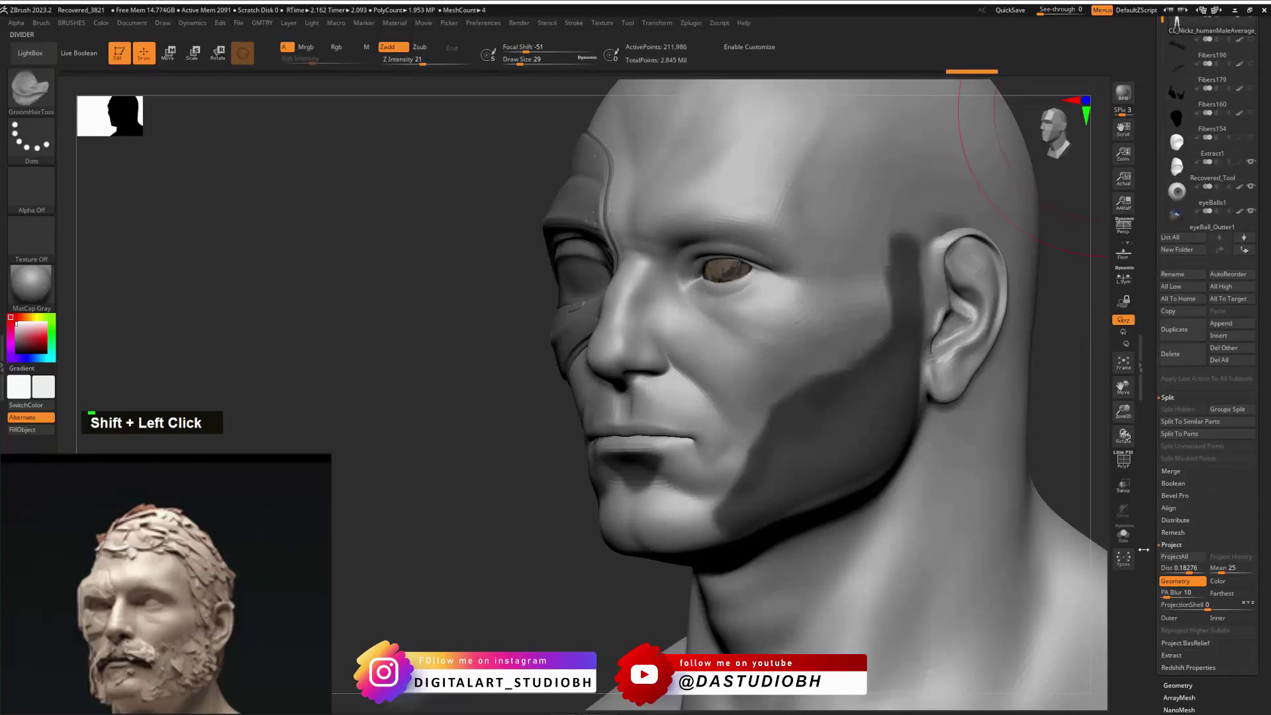
{"action": "left_click_drag", "start_coordinate": [1155, 630], "coordinate": [1158, 480]}
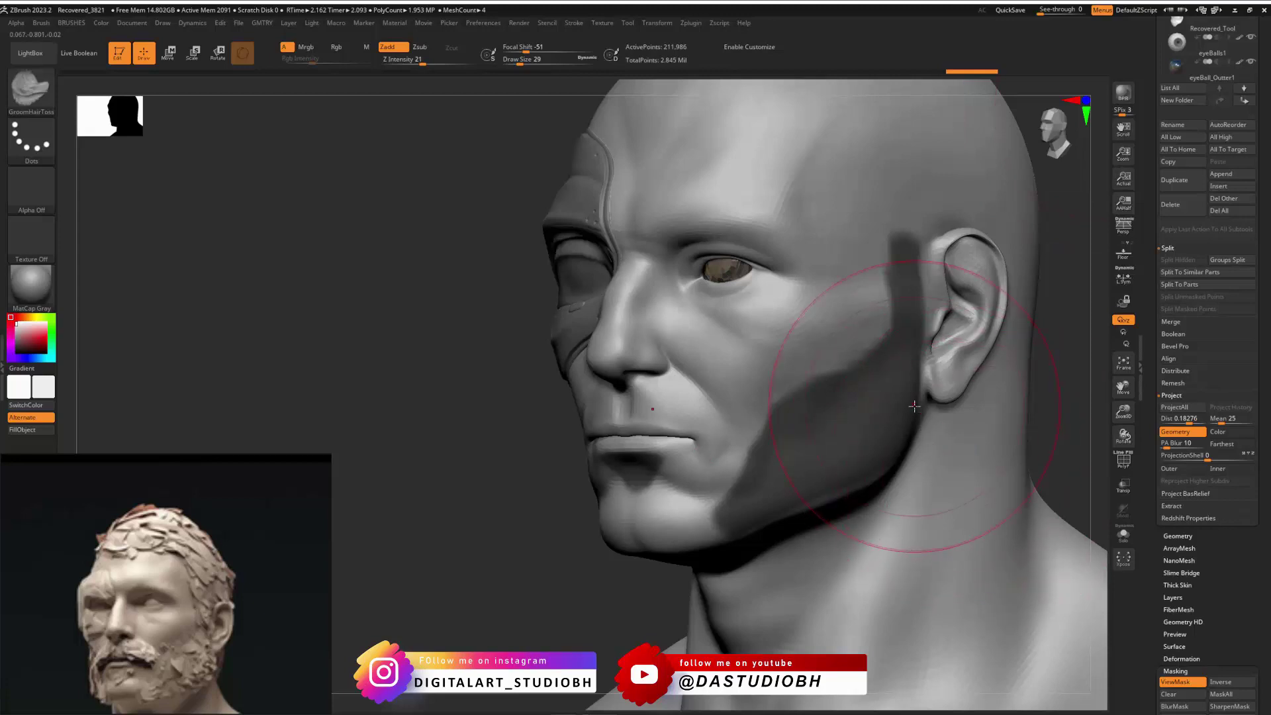
{"action": "left_click", "coordinate": [1173, 507], "text": "shift"}
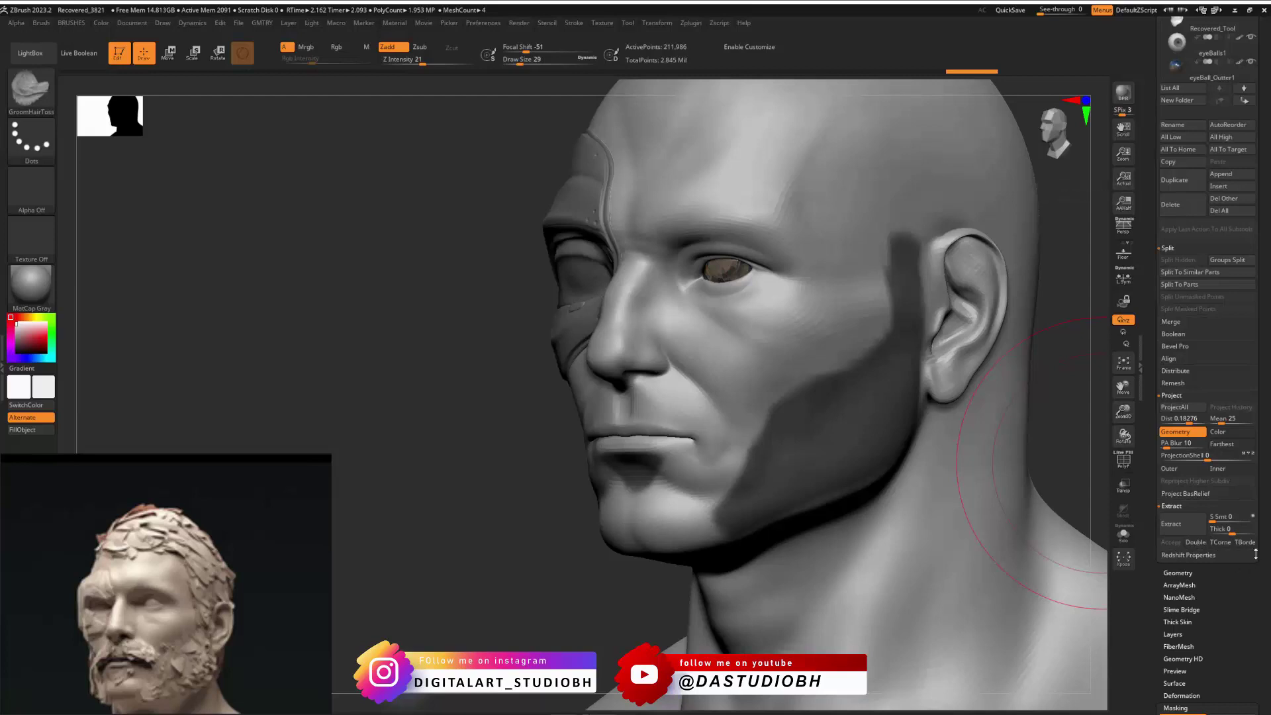
{"action": "left_click", "coordinate": [1187, 535]}
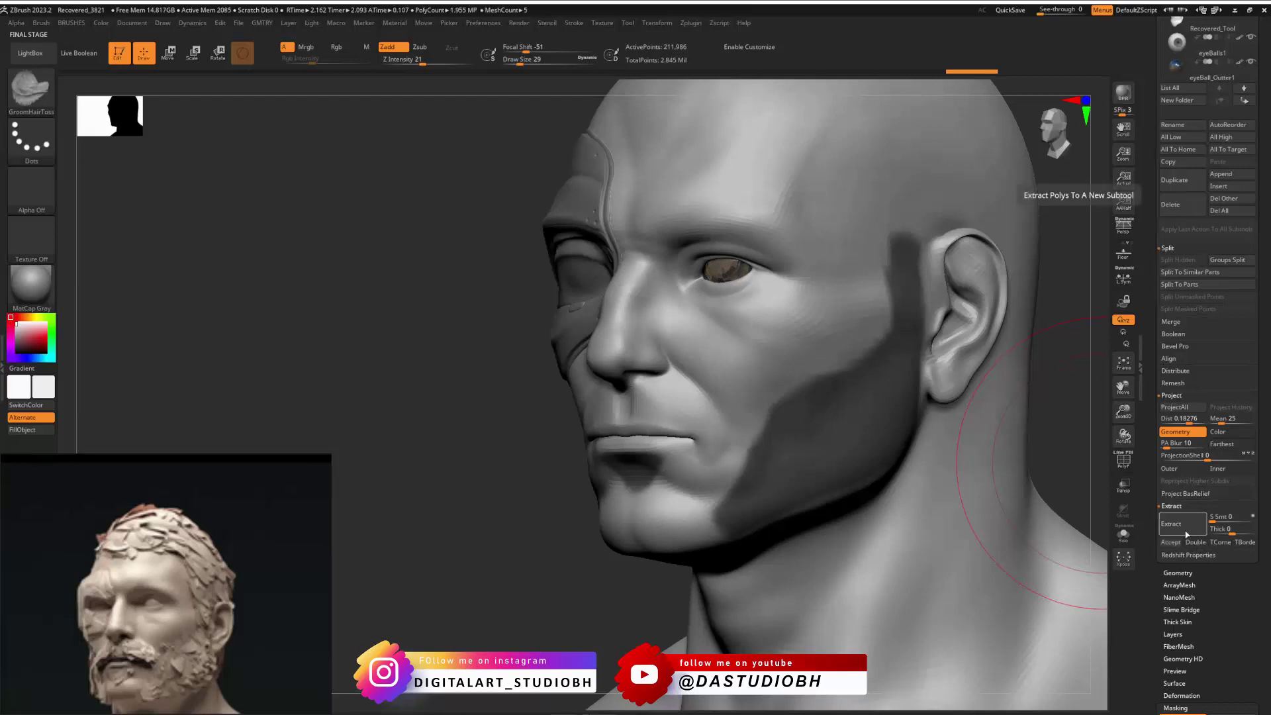
{"action": "left_click", "coordinate": [1174, 543]}
{"action": "left_click", "coordinate": [1128, 535]}
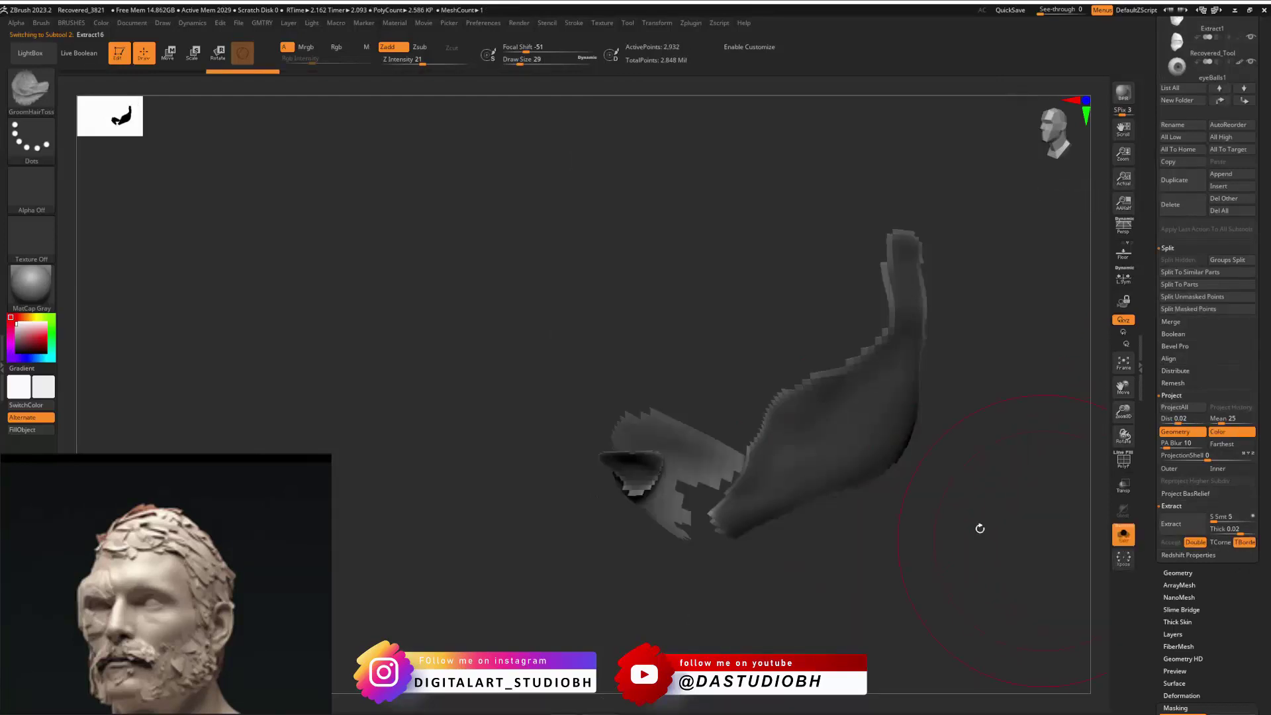
Step: Turn on double-sided display for the extracted beard mesh
{"action": "right_click_drag", "start_coordinate": [836, 339], "coordinate": [1013, 351]}
{"action": "right_click_drag", "start_coordinate": [1013, 351], "coordinate": [709, 364], "text": "alt"}
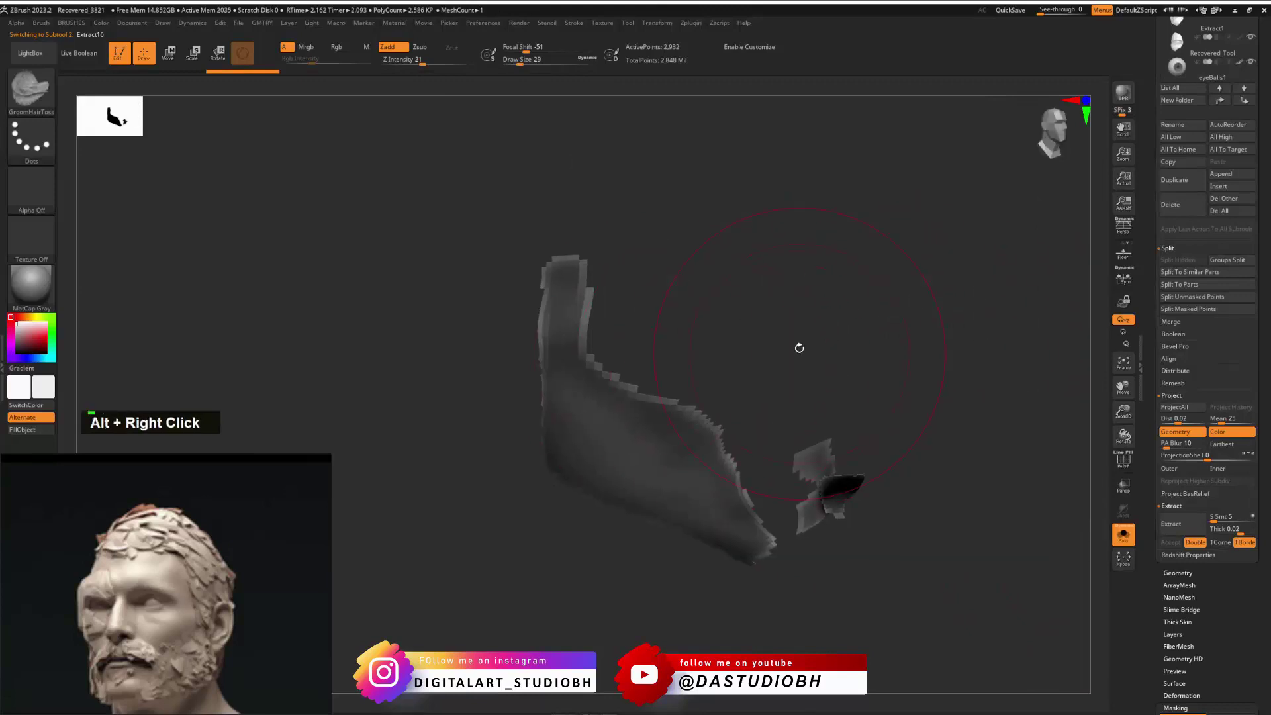
{"action": "right_click_drag", "start_coordinate": [800, 341], "coordinate": [882, 389], "text": "alt"}
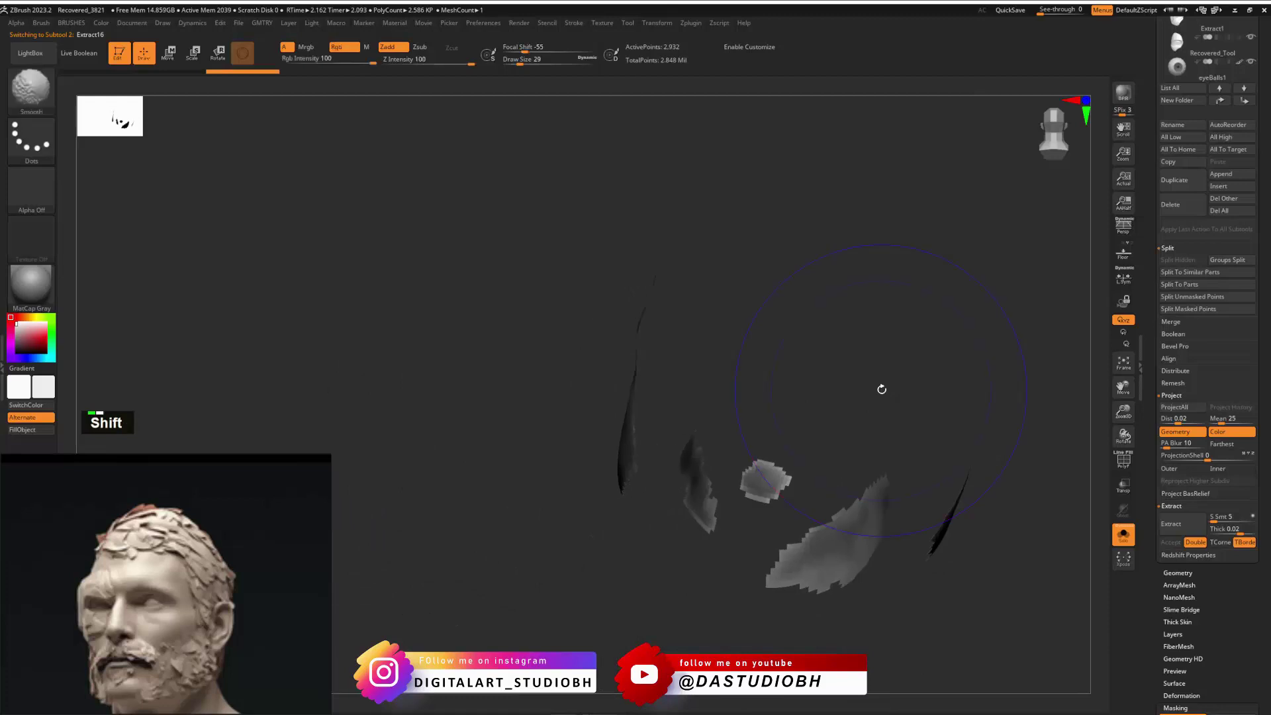
{"action": "key", "text": "ctrl+v"}
{"action": "left_click", "coordinate": [865, 622]}
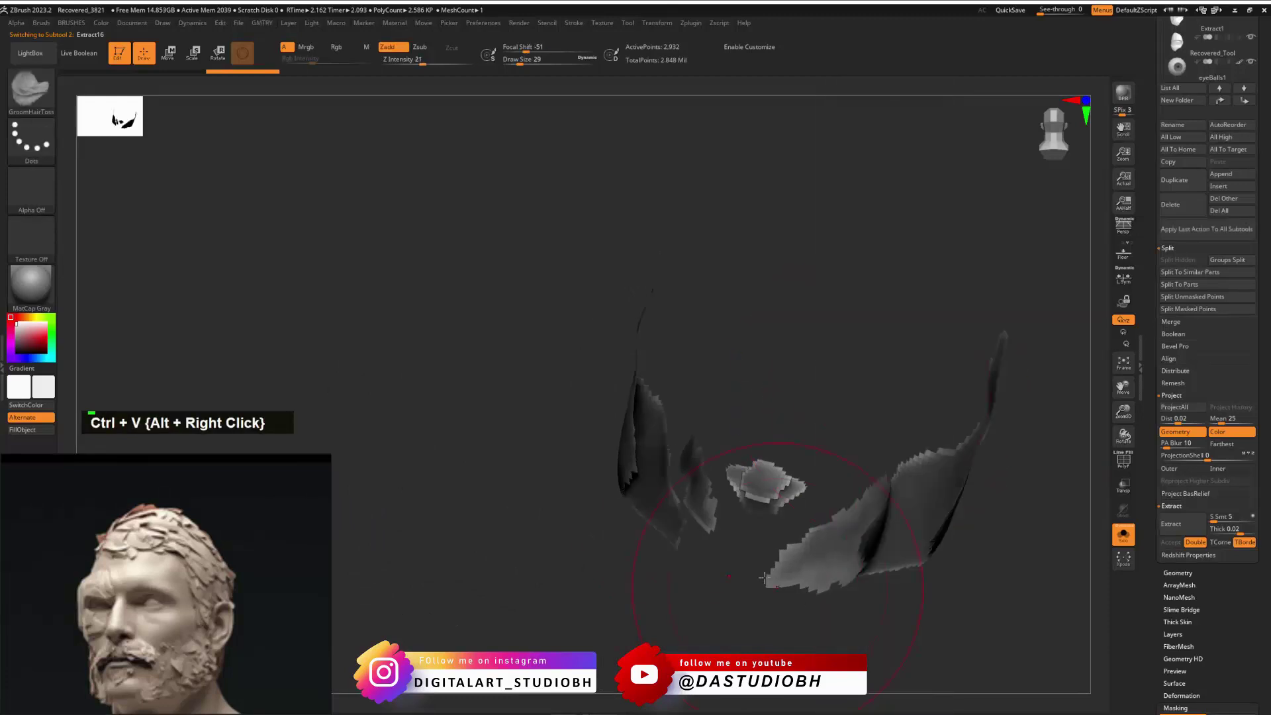
Step: Try to hide the inner layer between the beard sides with a rectangular selection
{"action": "mouse_move", "coordinate": [835, 471]}
{"action": "right_mouse_down"}
{"action": "mouse_move", "coordinate": [832, 426]}
{"action": "mouse_move", "coordinate": [868, 483]}
{"action": "mouse_move", "coordinate": [886, 370]}
{"action": "mouse_move", "coordinate": [864, 461]}
{"action": "mouse_move", "coordinate": [832, 400]}
{"action": "mouse_move", "coordinate": [800, 384]}
{"action": "mouse_move", "coordinate": [860, 287]}
{"action": "right_mouse_up"}
{"action": "key", "text": "ctrl"}
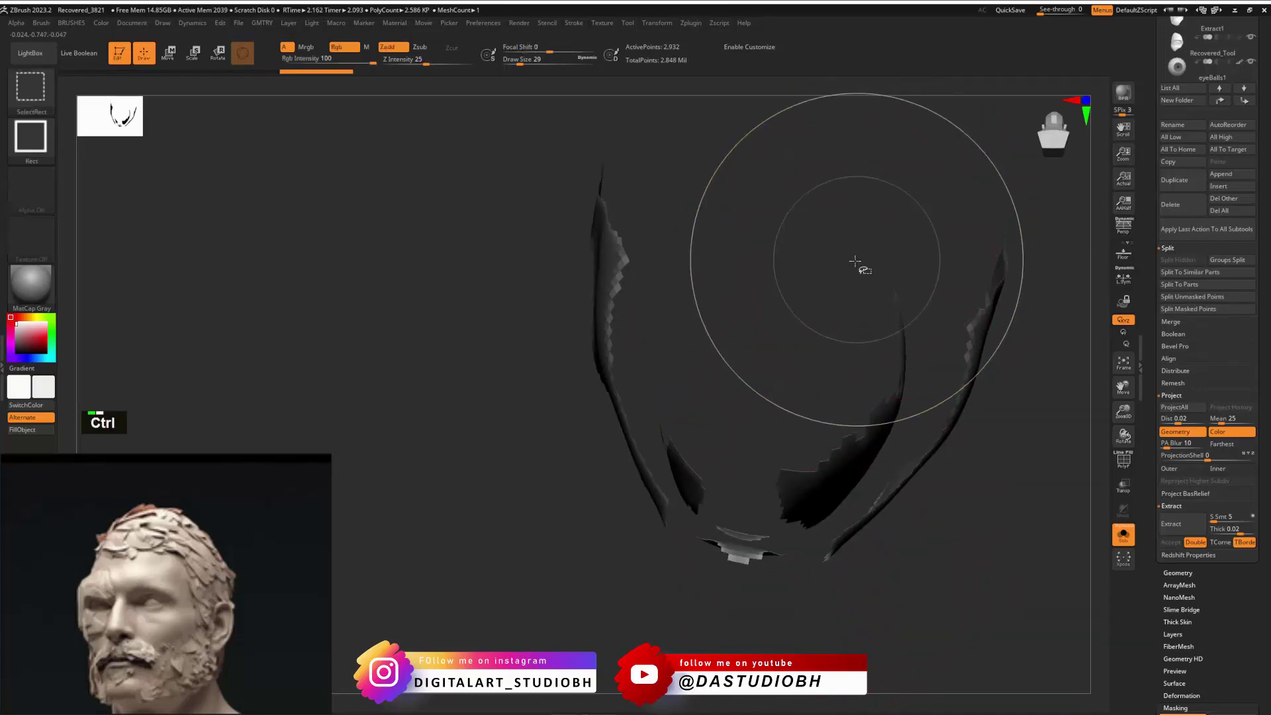
{"action": "left_click_drag", "start_coordinate": [858, 252], "coordinate": [690, 510], "text": "ctrl+shift"}
{"action": "right_click_drag", "start_coordinate": [803, 441], "coordinate": [808, 431], "text": "ctrl+shift"}
{"action": "left_click_drag", "start_coordinate": [783, 377], "coordinate": [793, 423], "text": "ctrl+shift"}
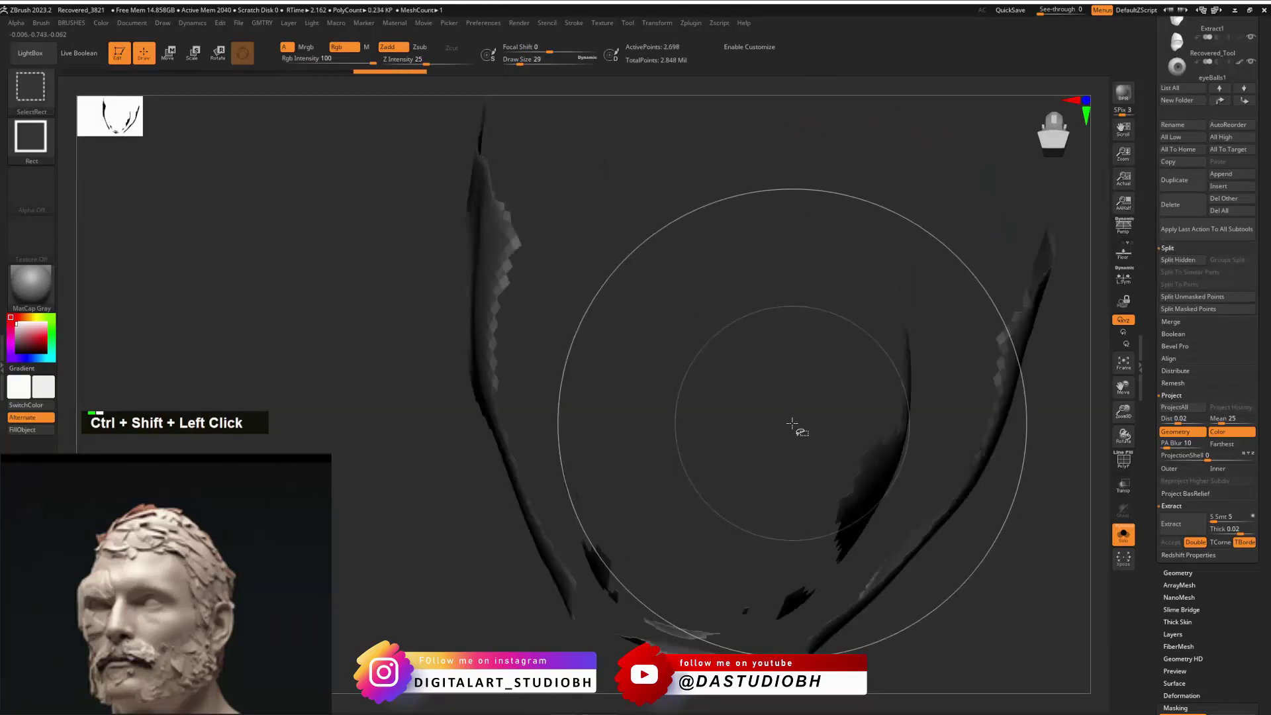
{"action": "mouse_move", "coordinate": [792, 424]}
{"action": "right_mouse_down", "text": "alt"}
{"action": "mouse_move", "coordinate": [880, 291]}
{"action": "mouse_move", "coordinate": [815, 340]}
{"action": "mouse_move", "coordinate": [809, 383]}
{"action": "mouse_move", "coordinate": [803, 344]}
{"action": "mouse_move", "coordinate": [753, 385]}
{"action": "right_mouse_up", "text": "alt"}
{"action": "key", "text": "ctrl+z"}
{"action": "key", "text": "ctrl+z"}
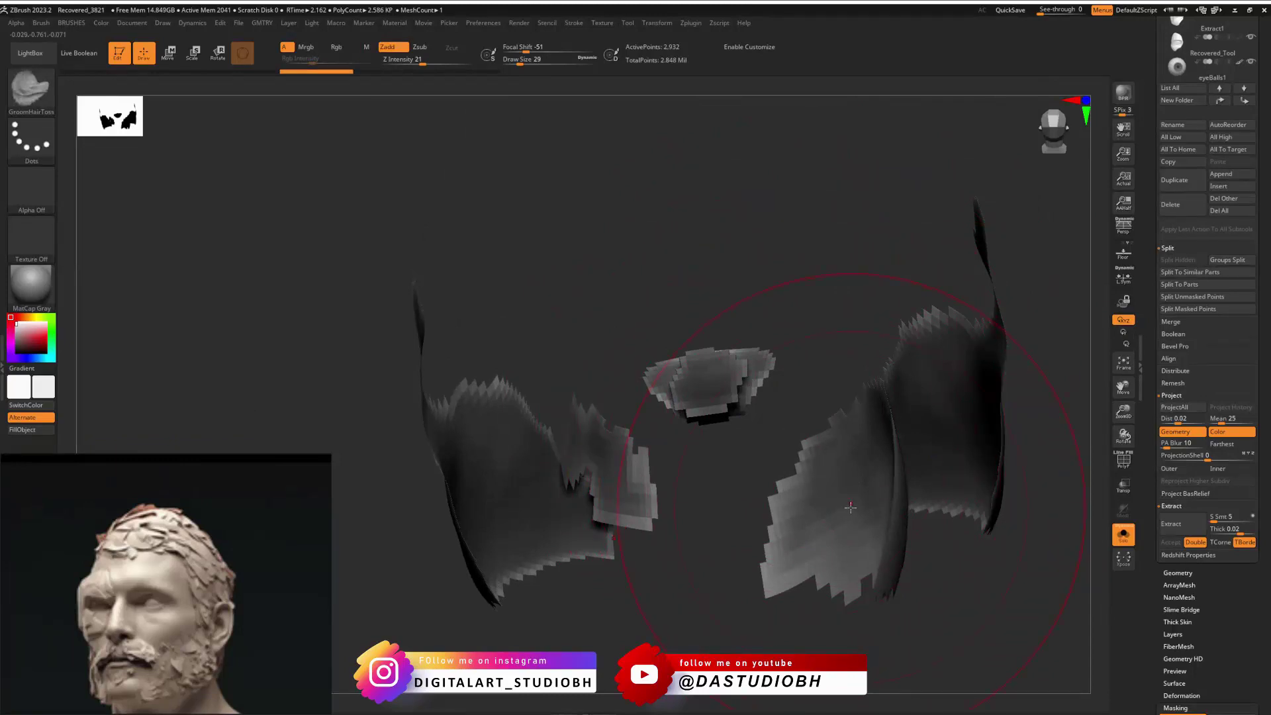
Step: Show the polygroup wireframe on the extracted beard mesh and reduce the brush draw size to 9
{"action": "mouse_move", "coordinate": [833, 511]}
{"action": "right_mouse_down"}
{"action": "mouse_move", "coordinate": [900, 481]}
{"action": "mouse_move", "coordinate": [859, 454]}
{"action": "right_mouse_up"}
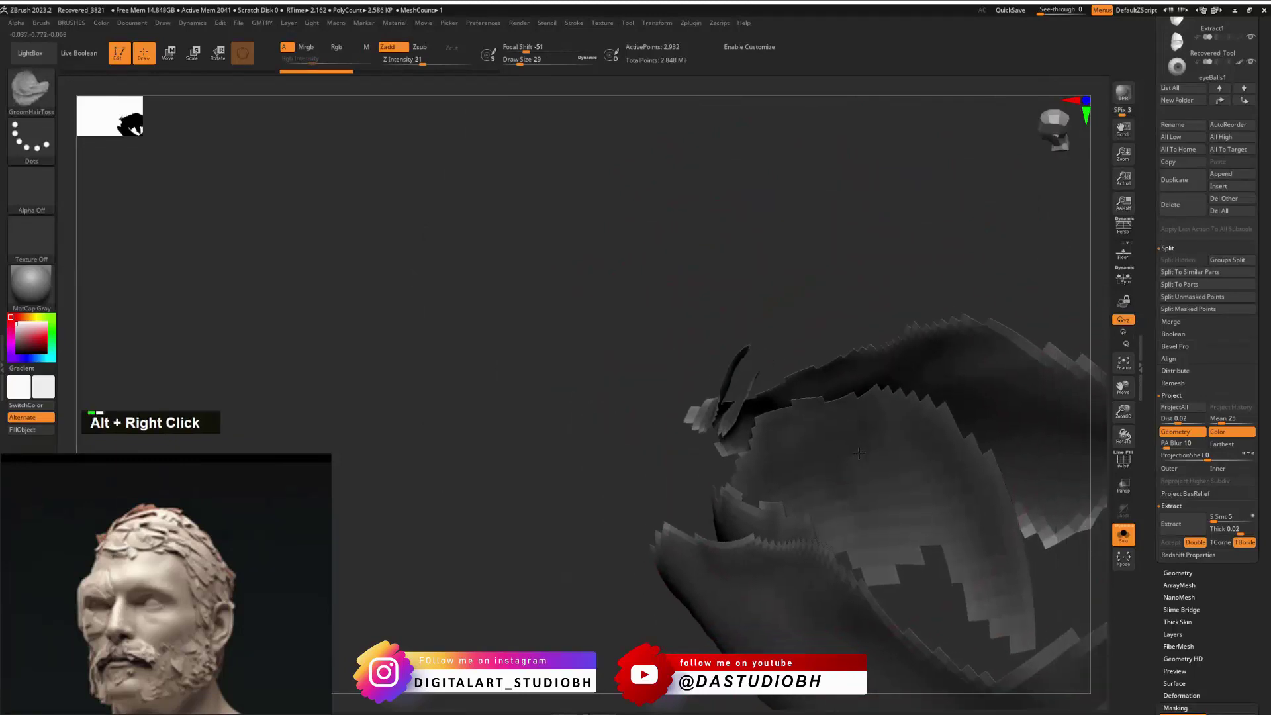
{"action": "key", "text": "shift+f"}
{"action": "left_click", "coordinate": [856, 312], "text": "ctrl"}
{"action": "mouse_move", "coordinate": [857, 312]}
{"action": "right_mouse_down"}
{"action": "mouse_move", "coordinate": [894, 335]}
{"action": "mouse_move", "coordinate": [881, 333]}
{"action": "mouse_move", "coordinate": [858, 506]}
{"action": "right_mouse_up"}
{"action": "key", "text": "1"}
{"action": "key", "text": "1"}
{"action": "key", "text": "1"}
{"action": "key", "text": "1"}
{"action": "key", "text": "1"}
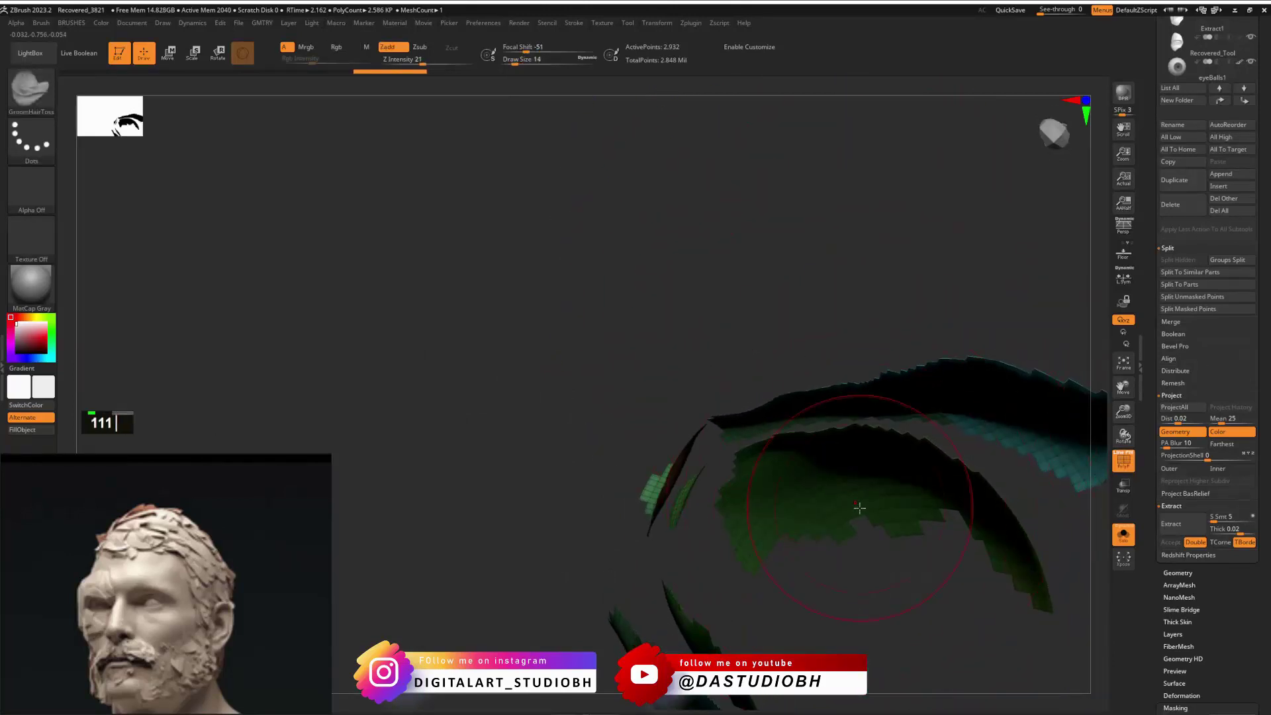
Step: Set the selection stroke to Lasso and isolate the inner layer of the beard mesh, including the inner chin patch
{"action": "left_click", "coordinate": [31, 137], "text": "ctrl+shift"}
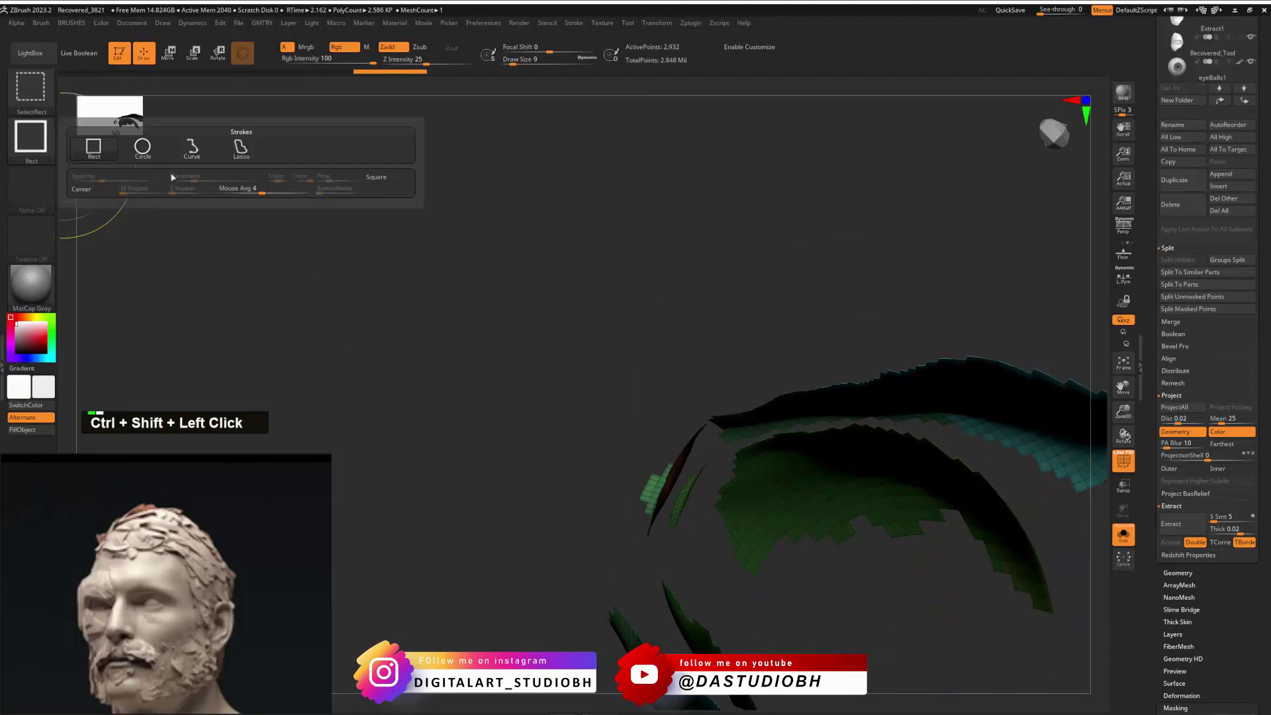
{"action": "left_click", "coordinate": [261, 153]}
{"action": "mouse_move", "coordinate": [851, 468]}
{"action": "right_mouse_down"}
{"action": "mouse_move", "coordinate": [837, 545]}
{"action": "mouse_move", "coordinate": [896, 279]}
{"action": "mouse_move", "coordinate": [914, 360]}
{"action": "mouse_move", "coordinate": [843, 369]}
{"action": "right_mouse_up"}
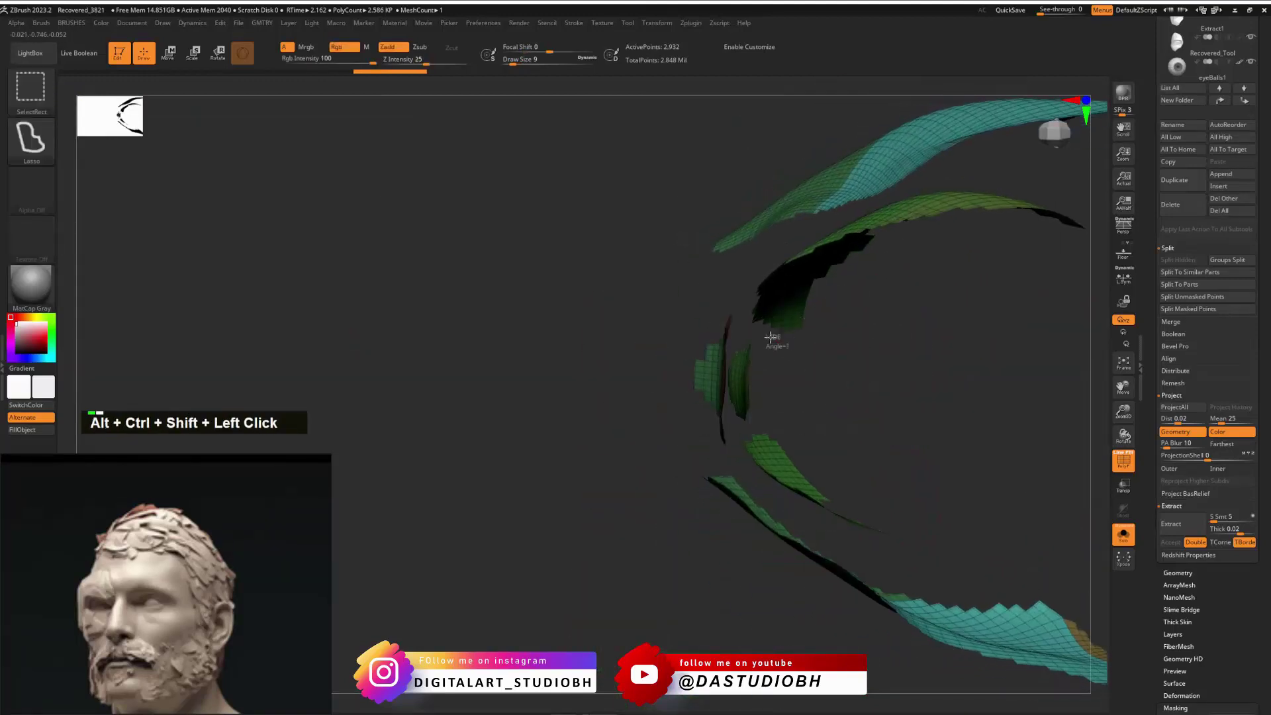
{"action": "left_click_drag", "start_coordinate": [739, 344], "coordinate": [741, 397], "text": "ctrl+alt+shift"}
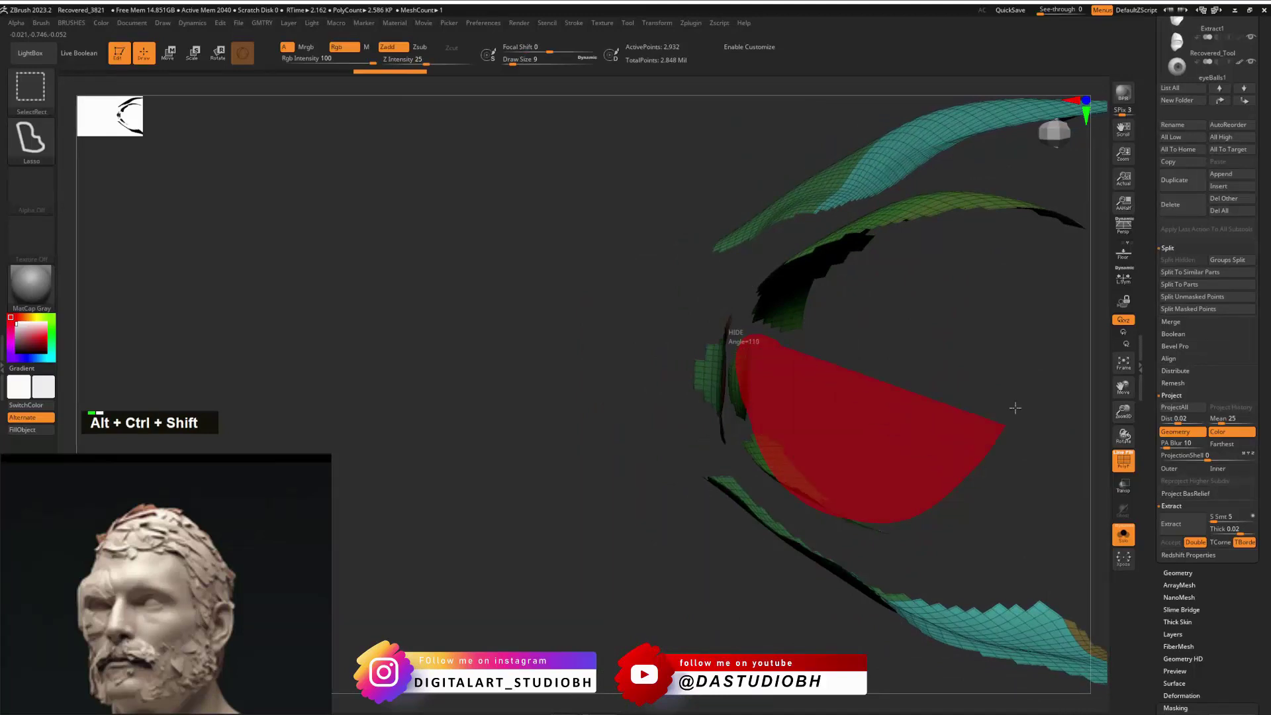
{"action": "mouse_move", "coordinate": [1094, 227]}
{"action": "left_mouse_down", "text": "ctrl+alt+shift"}
{"action": "mouse_move", "coordinate": [1000, 199]}
{"action": "mouse_move", "coordinate": [900, 192]}
{"action": "mouse_move", "coordinate": [770, 253]}
{"action": "mouse_move", "coordinate": [747, 345]}
{"action": "mouse_move", "coordinate": [960, 461]}
{"action": "left_mouse_up", "text": "ctrl+alt+shift"}
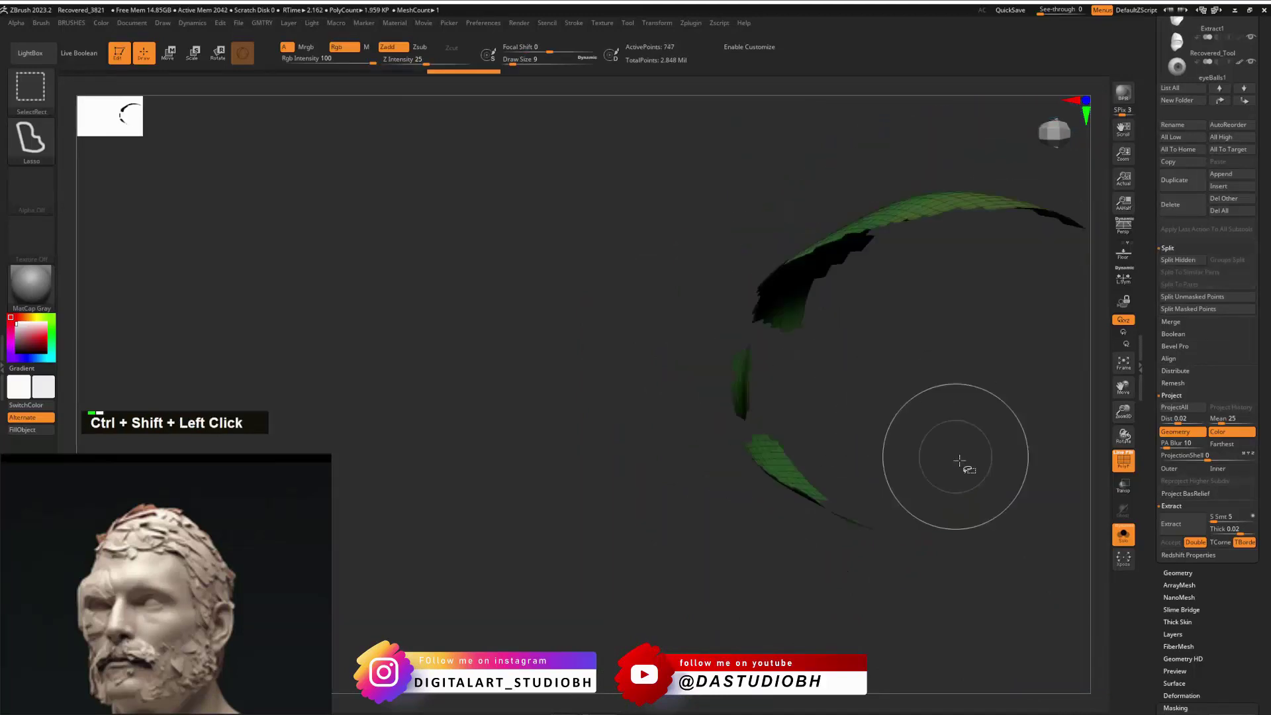
Step: Invert the visibility to show only the outer layer of the beard mesh and delete the hidden inner layer
{"action": "key", "text": "ctrl+shift+q"}
{"action": "right_click_drag", "start_coordinate": [945, 338], "coordinate": [966, 401], "text": "alt"}
{"action": "left_click", "coordinate": [985, 355], "text": "ctrl+shift"}
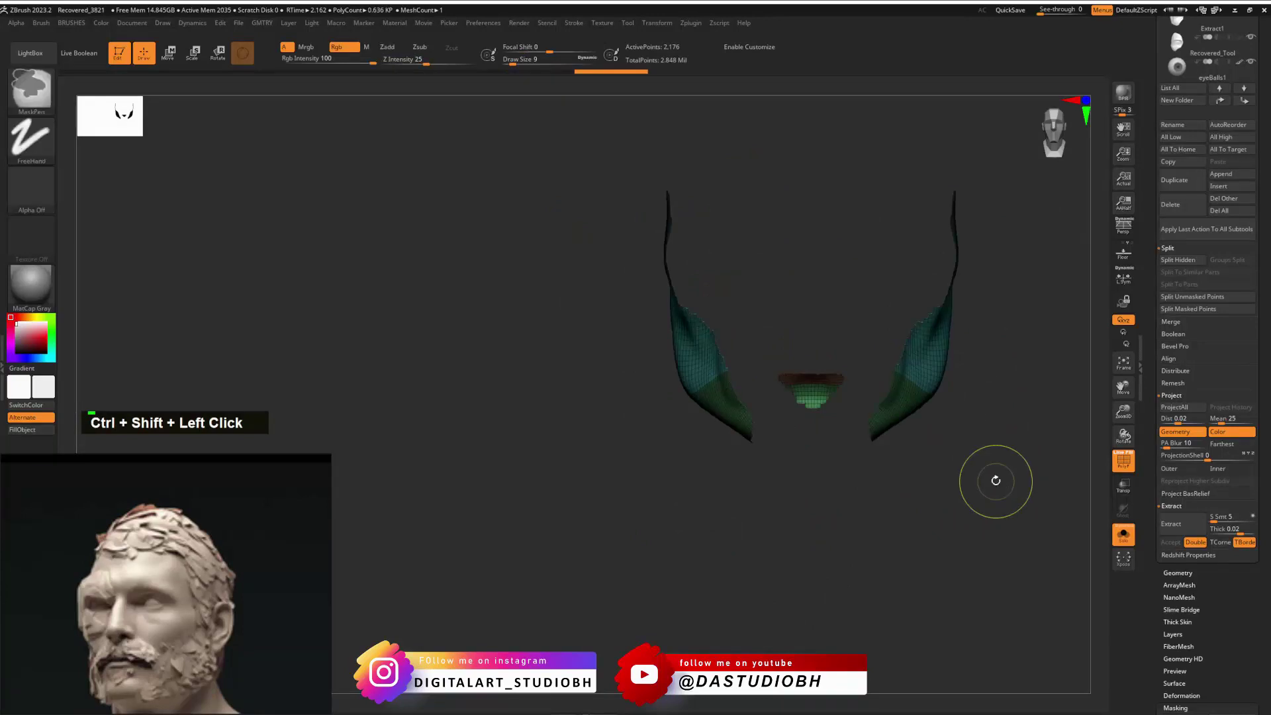
{"action": "key", "text": "ctrl+v"}
{"action": "key", "text": "ctrl+v"}
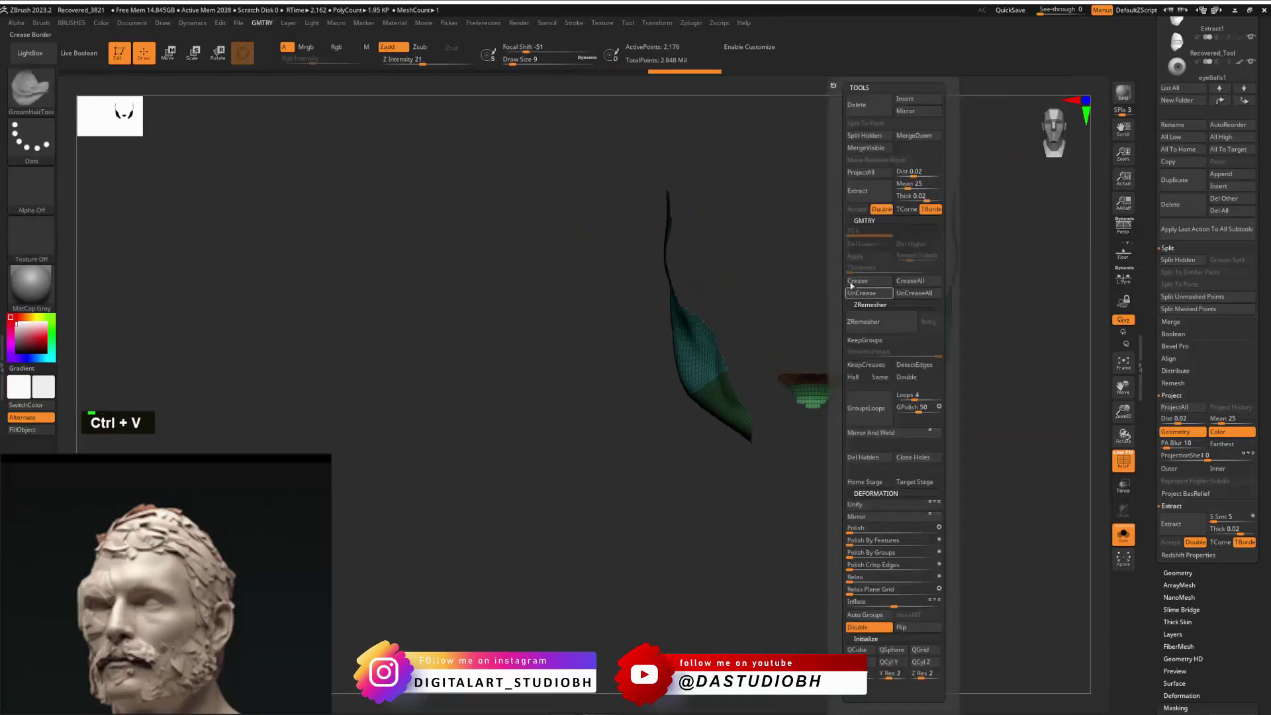
{"action": "left_click", "coordinate": [864, 457]}
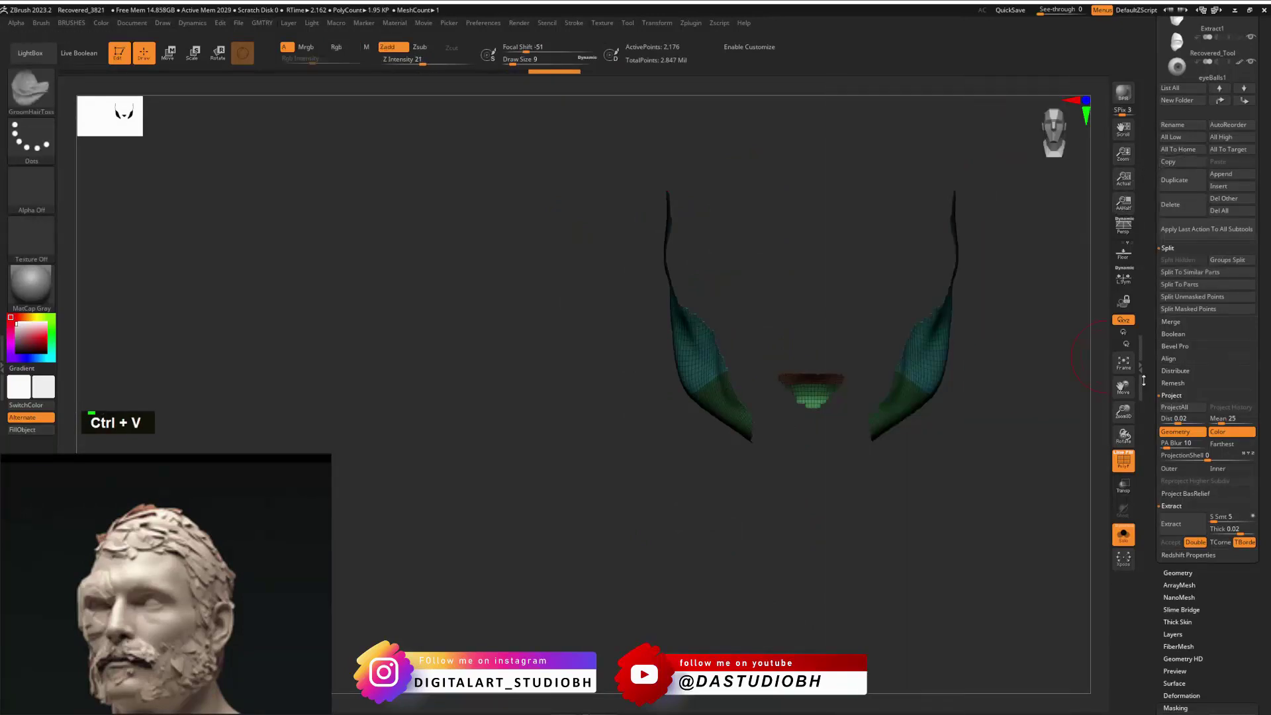
{"action": "left_click", "coordinate": [1166, 574], "text": "shift"}
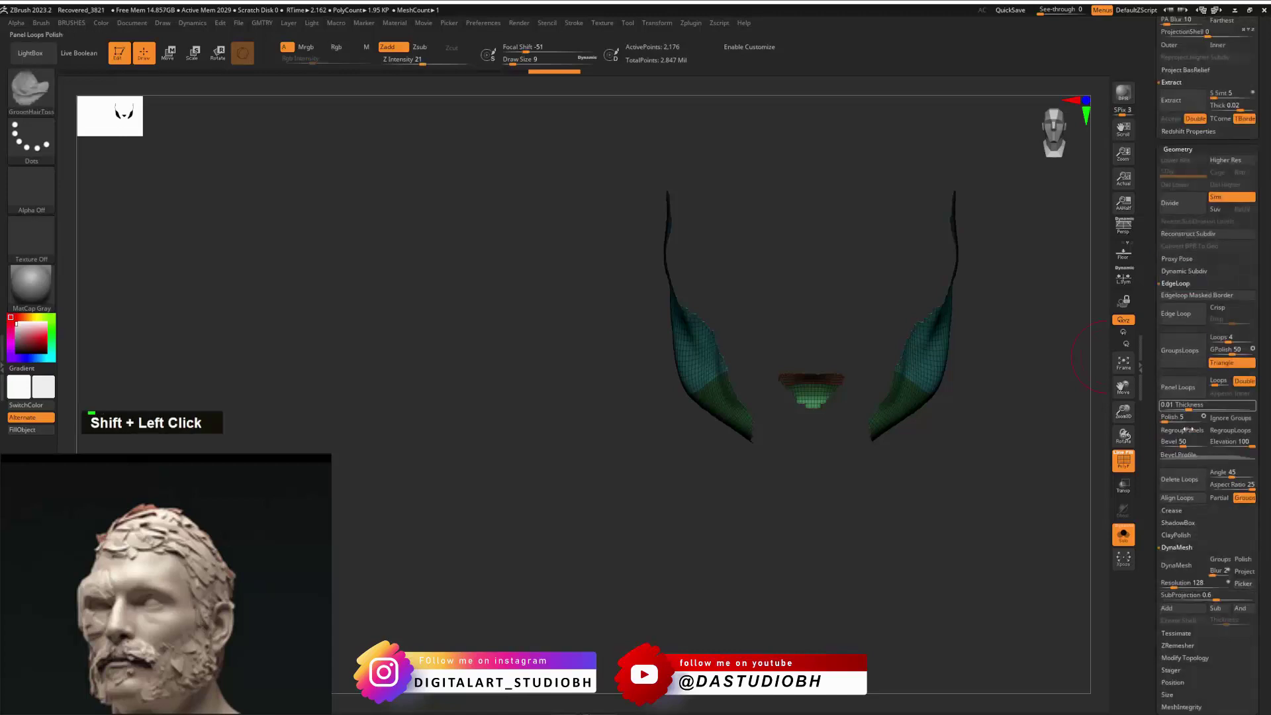
{"action": "left_click", "coordinate": [1171, 659], "text": "shift"}
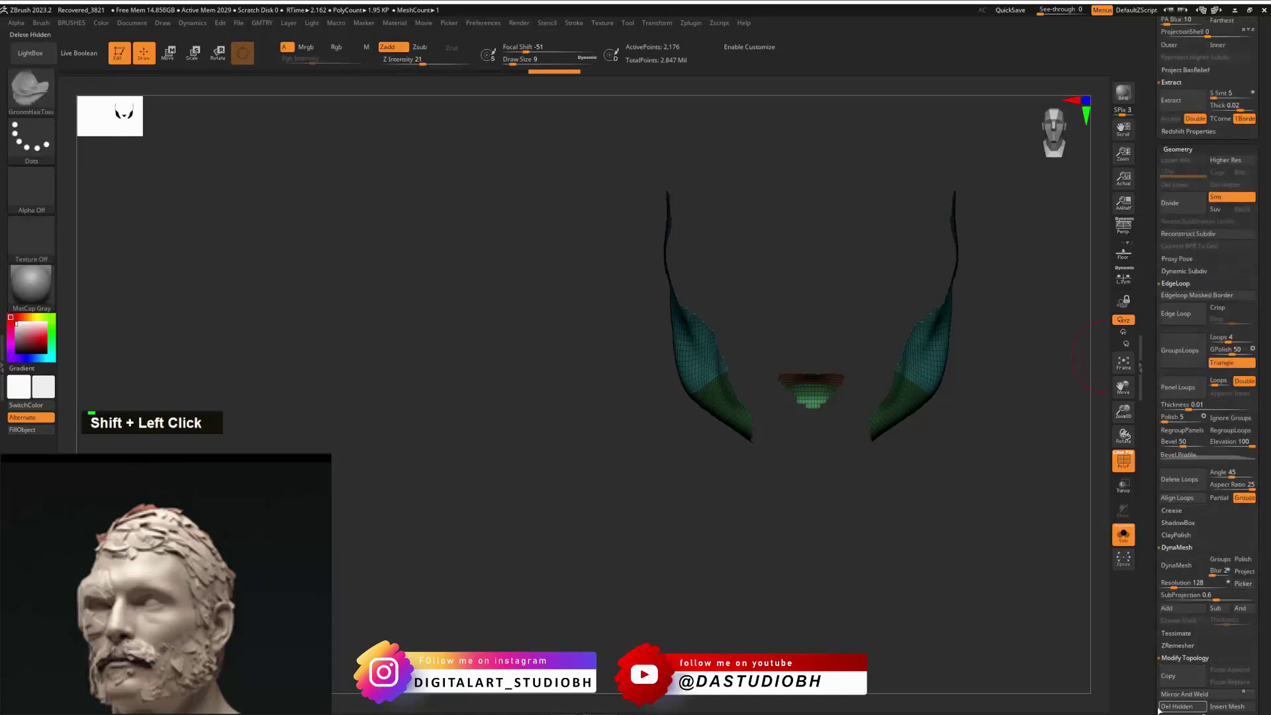
Step: Smooth the jagged borders of the remaining beard shell with Polish By Features
{"action": "left_click", "coordinate": [951, 545], "text": "alt"}
{"action": "left_click_drag", "start_coordinate": [951, 544], "coordinate": [947, 326], "text": "alt"}
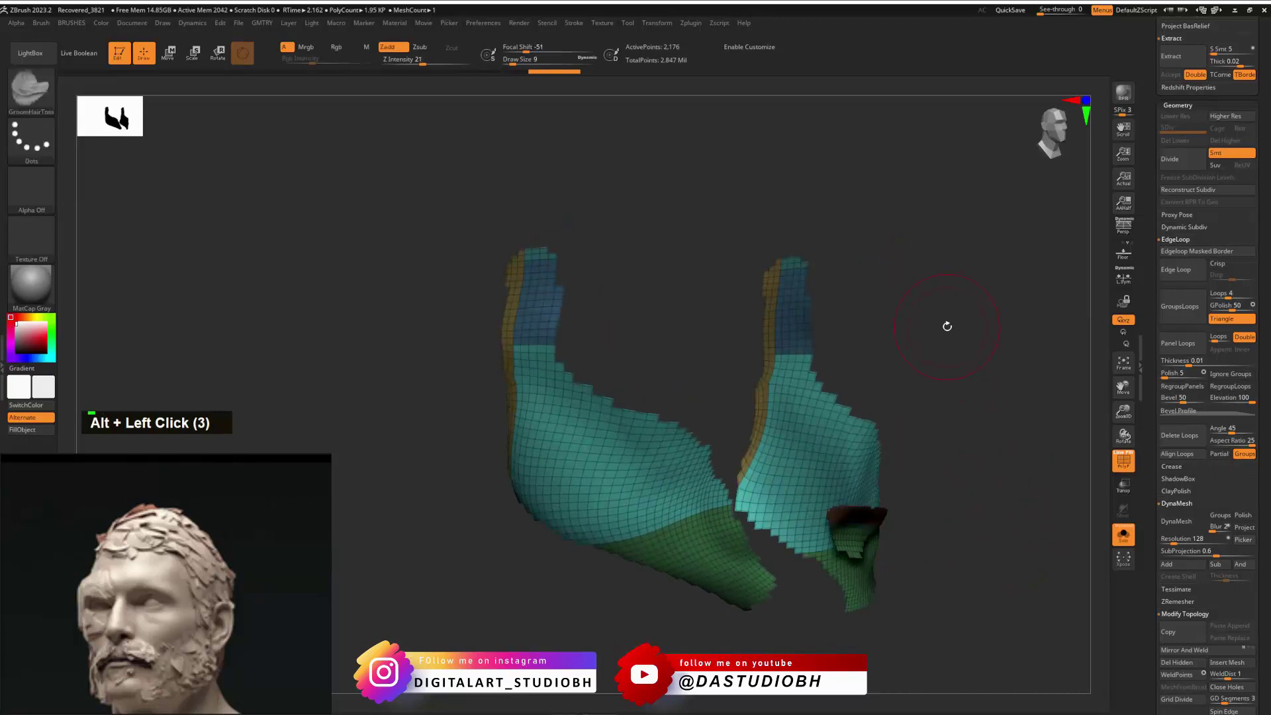
{"action": "key", "text": "ctrl+v"}
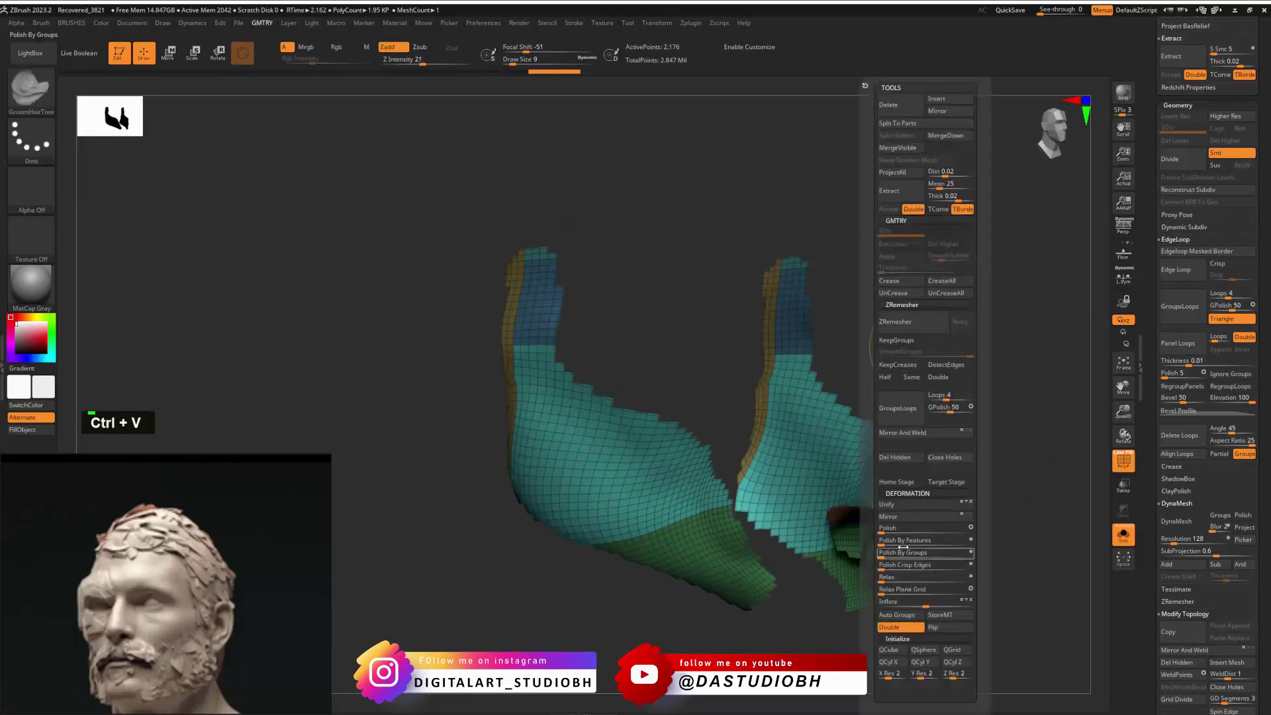
{"action": "left_click", "coordinate": [902, 541]}
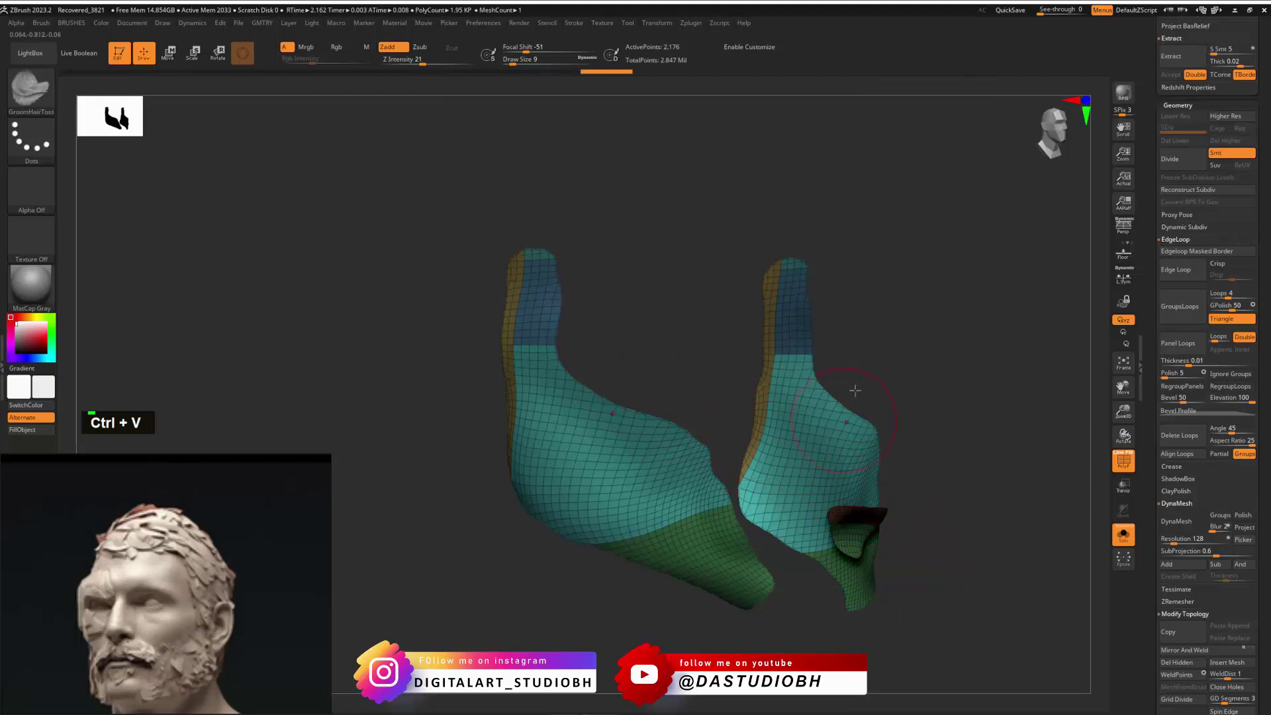
{"action": "key", "text": "ctrl+v"}
{"action": "left_click", "coordinate": [937, 537]}
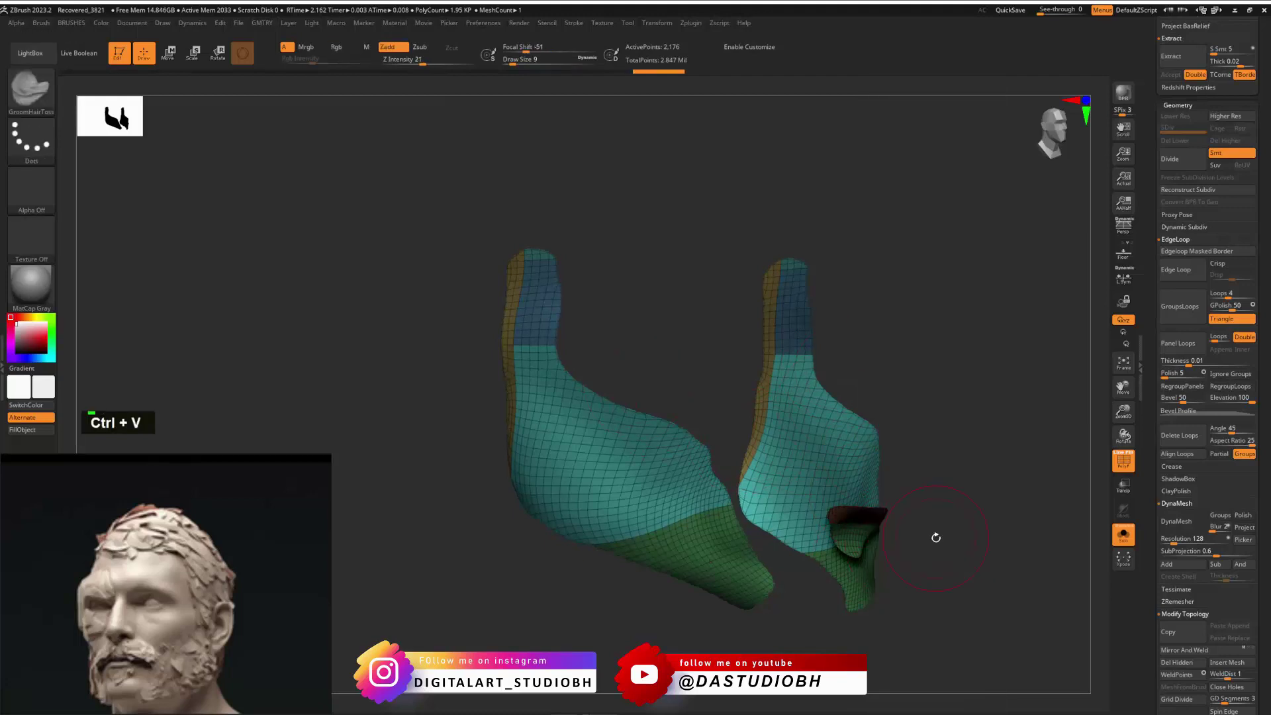
Step: Remesh the beard shell with ZRemesher using the Same polygon count option
{"action": "right_click_drag", "start_coordinate": [935, 402], "coordinate": [821, 314]}
{"action": "key", "text": "ctrl"}
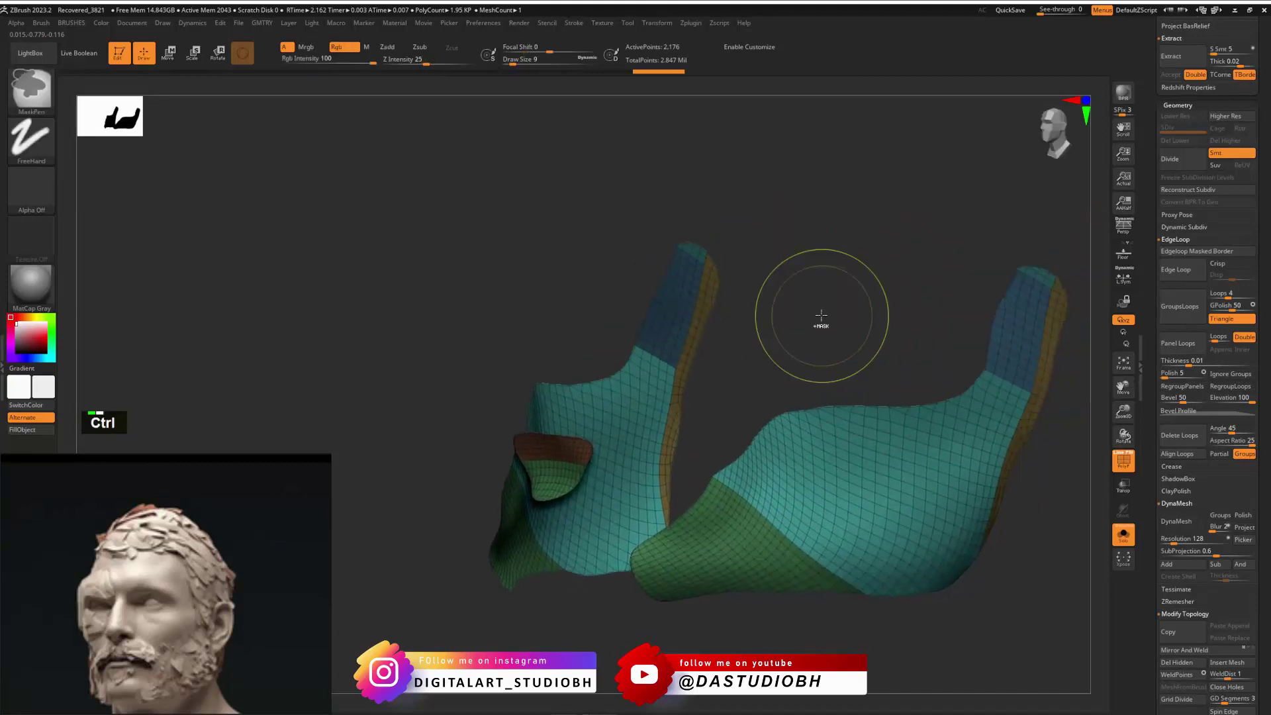
{"action": "key", "text": "ctrl+v"}
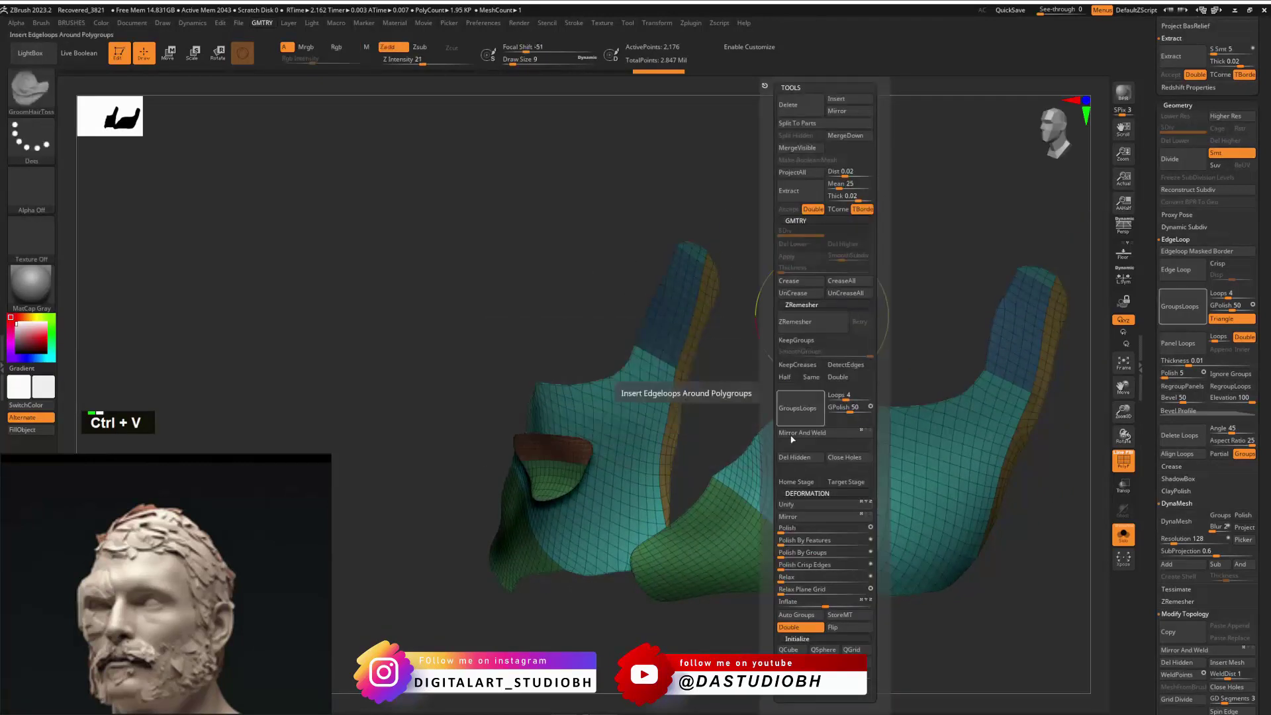
{"action": "left_click", "coordinate": [812, 379]}
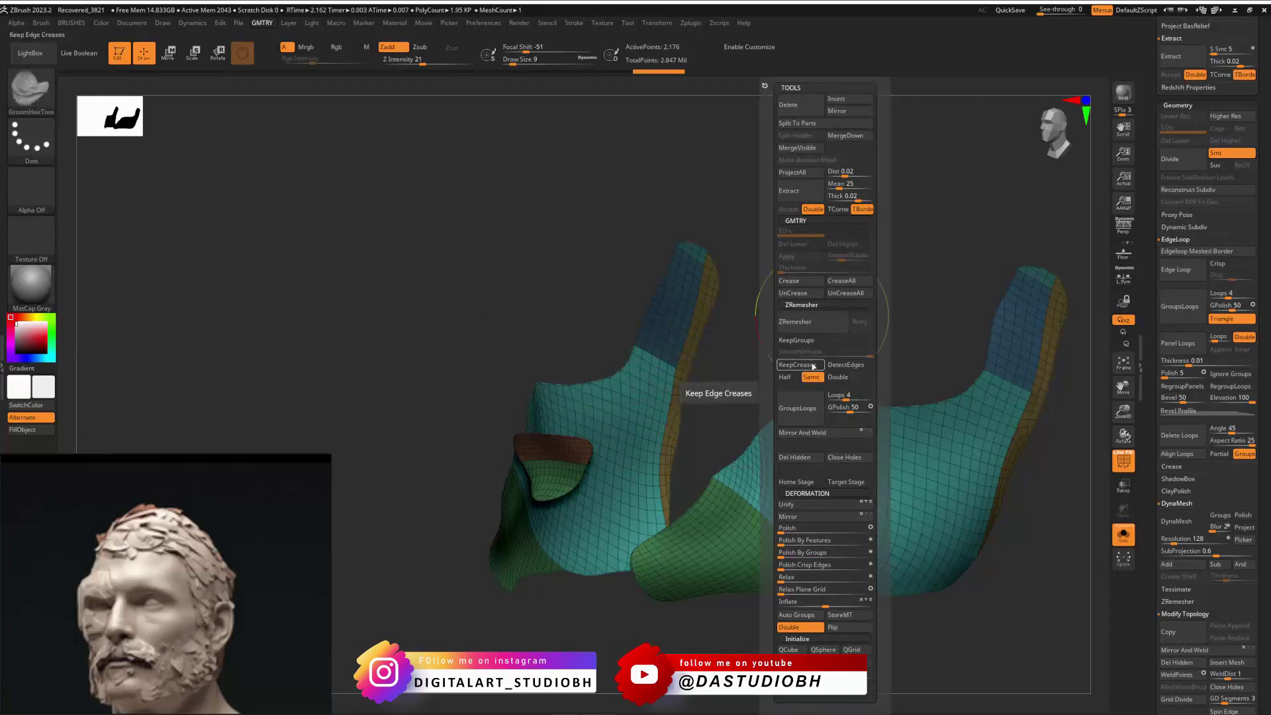
{"action": "key", "text": "ctrl+v"}
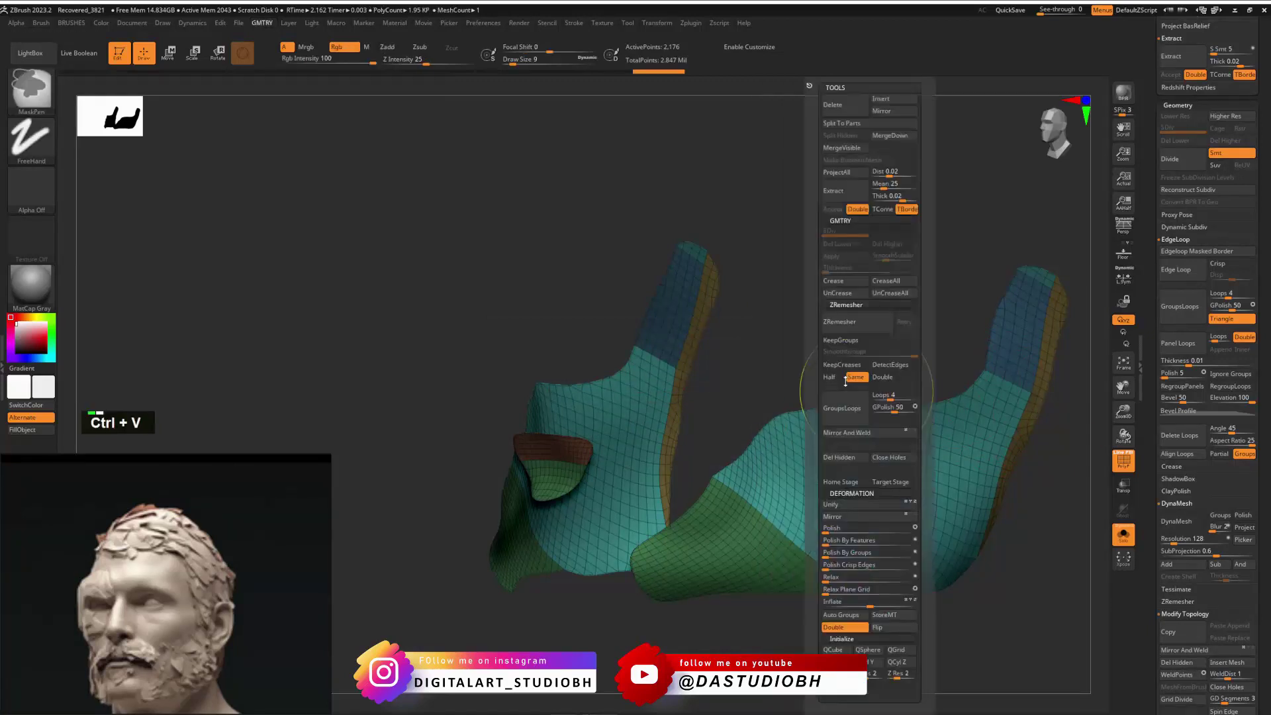
{"action": "left_click", "coordinate": [867, 324]}
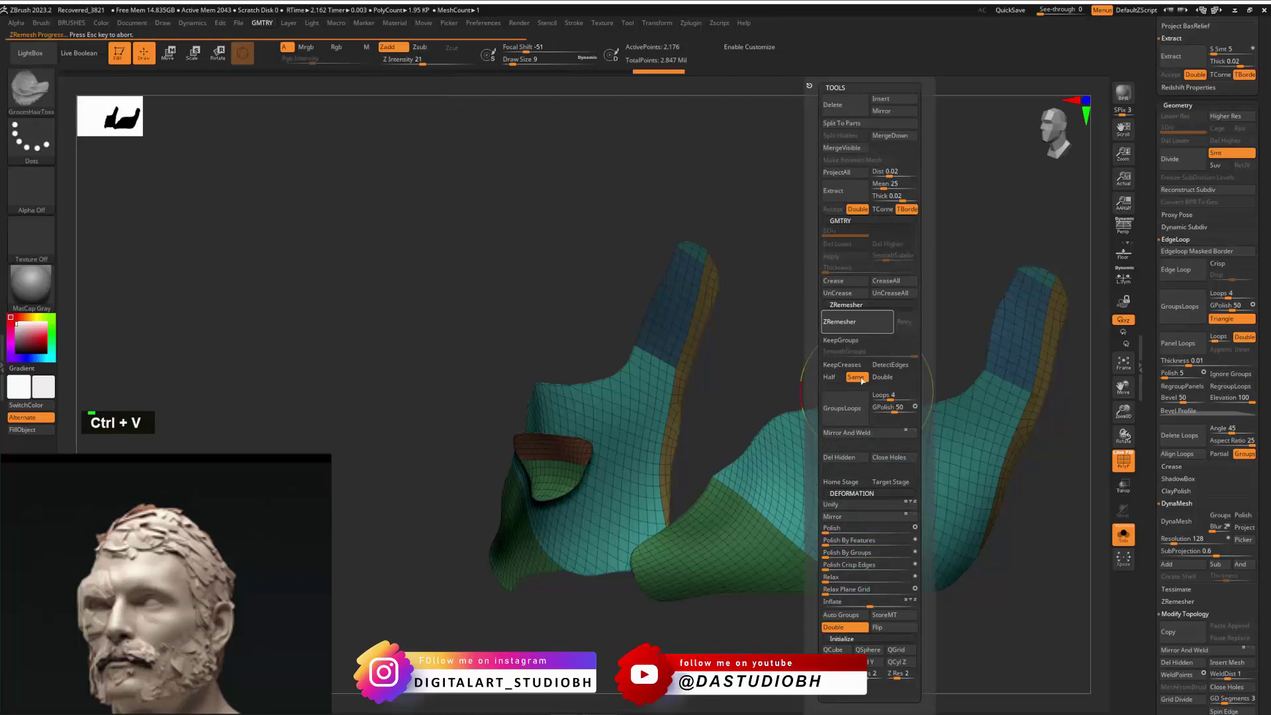
Step: Subdivide the remeshed beard shell up to subdivision level 4
{"action": "right_click_drag", "start_coordinate": [774, 349], "coordinate": [836, 366]}
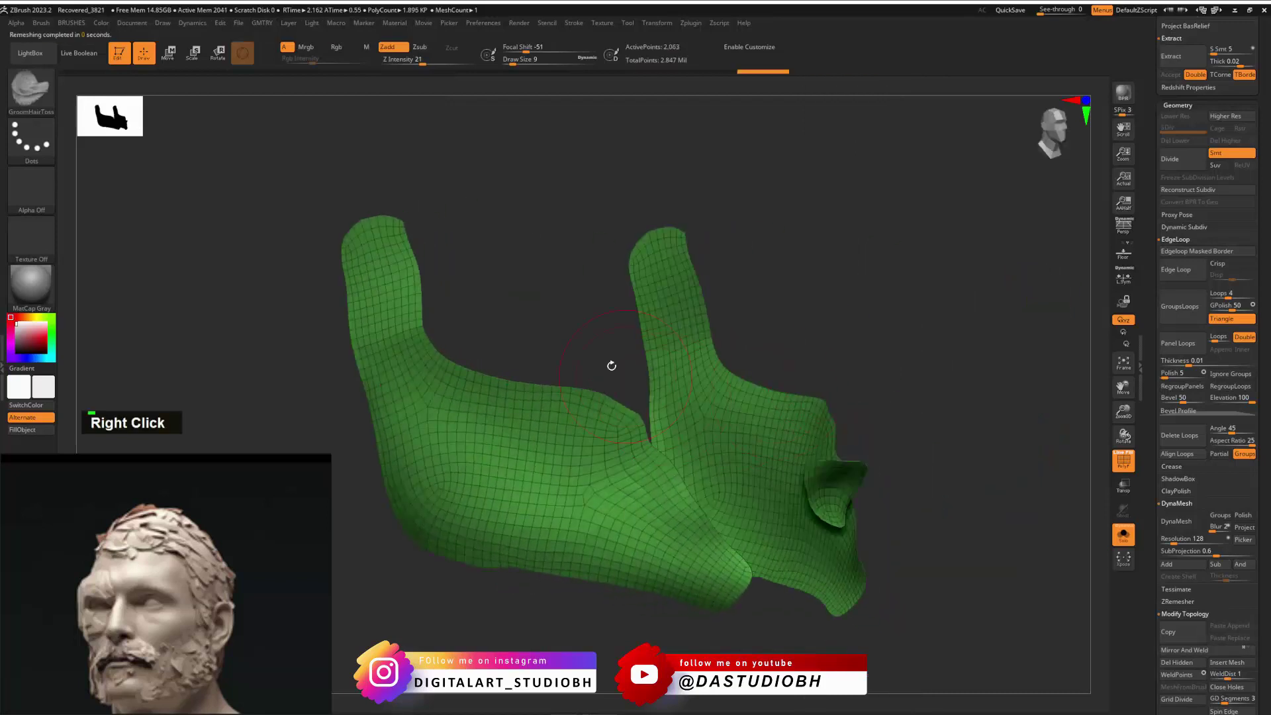
{"action": "right_click_drag", "start_coordinate": [908, 340], "coordinate": [900, 340]}
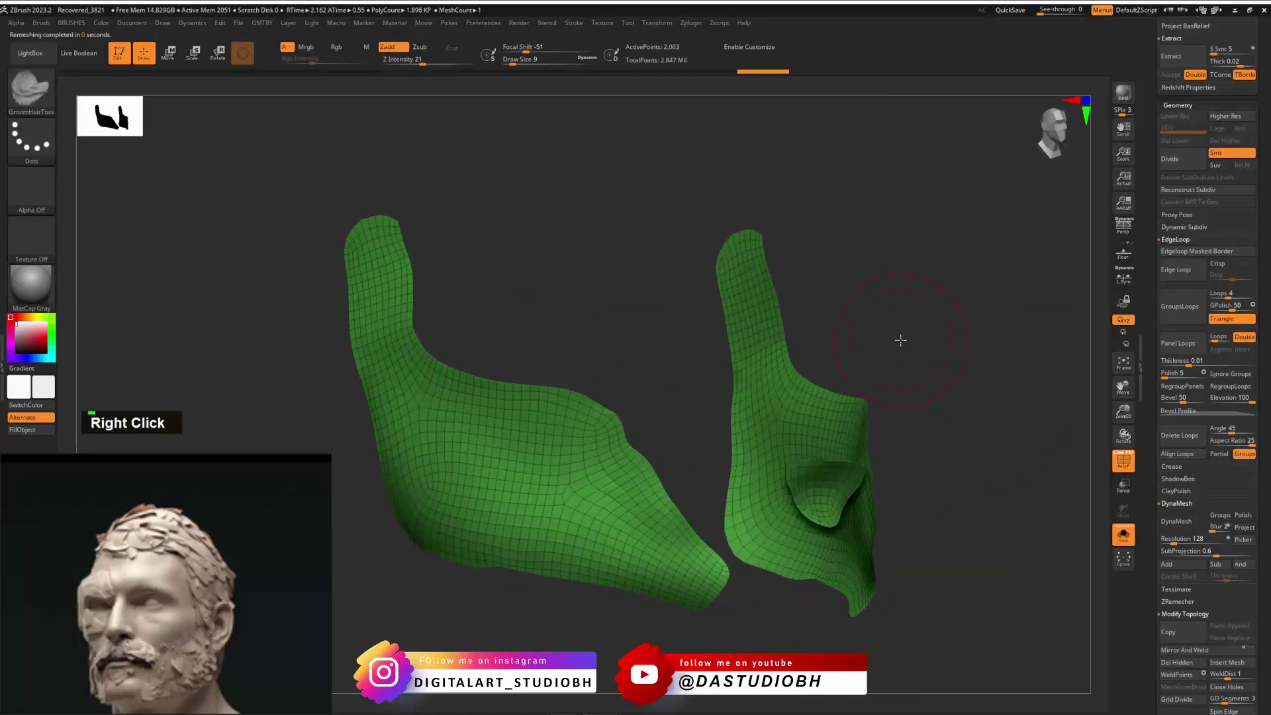
{"action": "key", "text": "ctrl"}
{"action": "key", "text": "ctrl+d"}
{"action": "key", "text": "ctrl+d"}
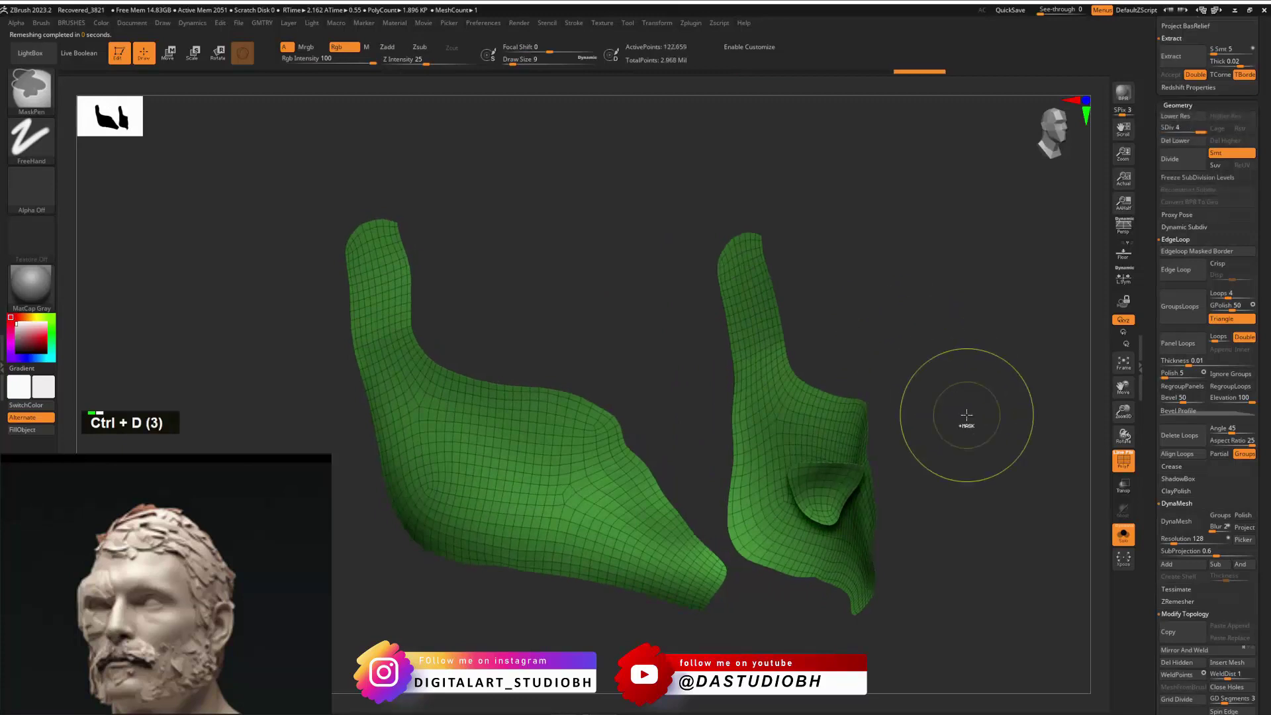
Step: Subdivide the beard shell up to subdivision level 6 and set the brush draw size to about 10.5
{"action": "key", "text": "shift+f"}
{"action": "key", "text": "shift+f"}
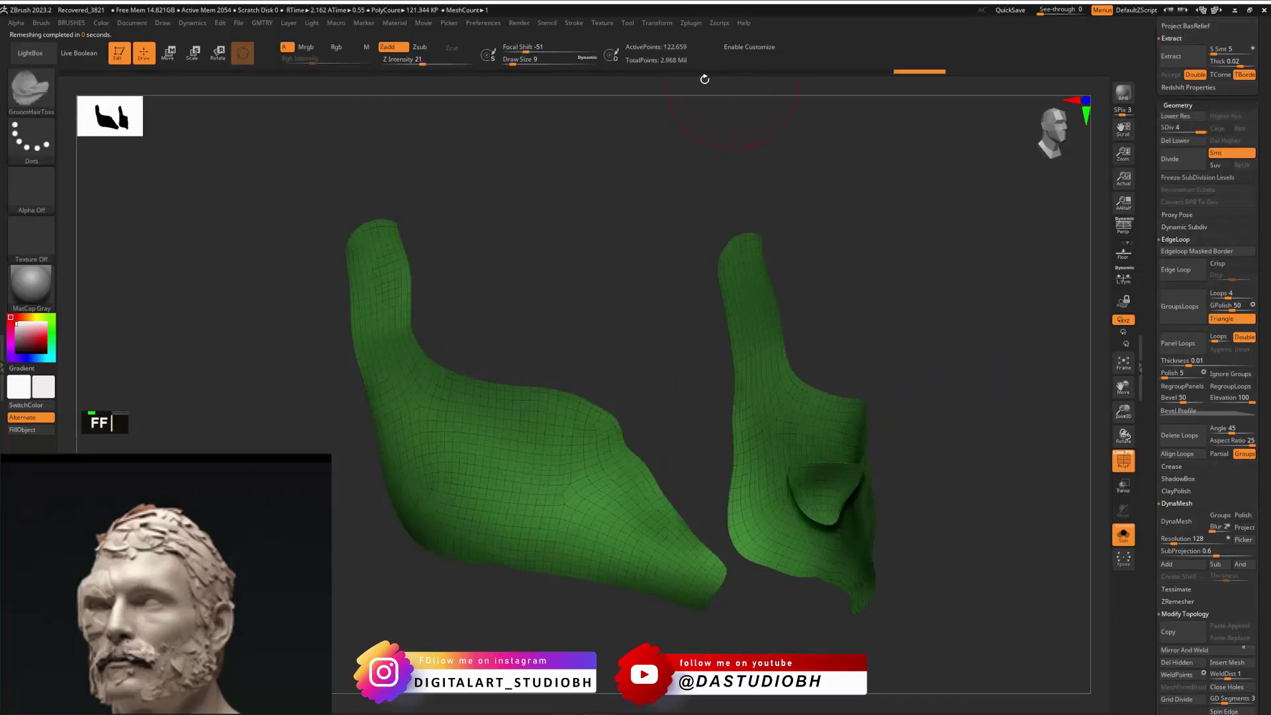
{"action": "key", "text": "ctrl+d"}
{"action": "key", "text": "ctrl+d"}
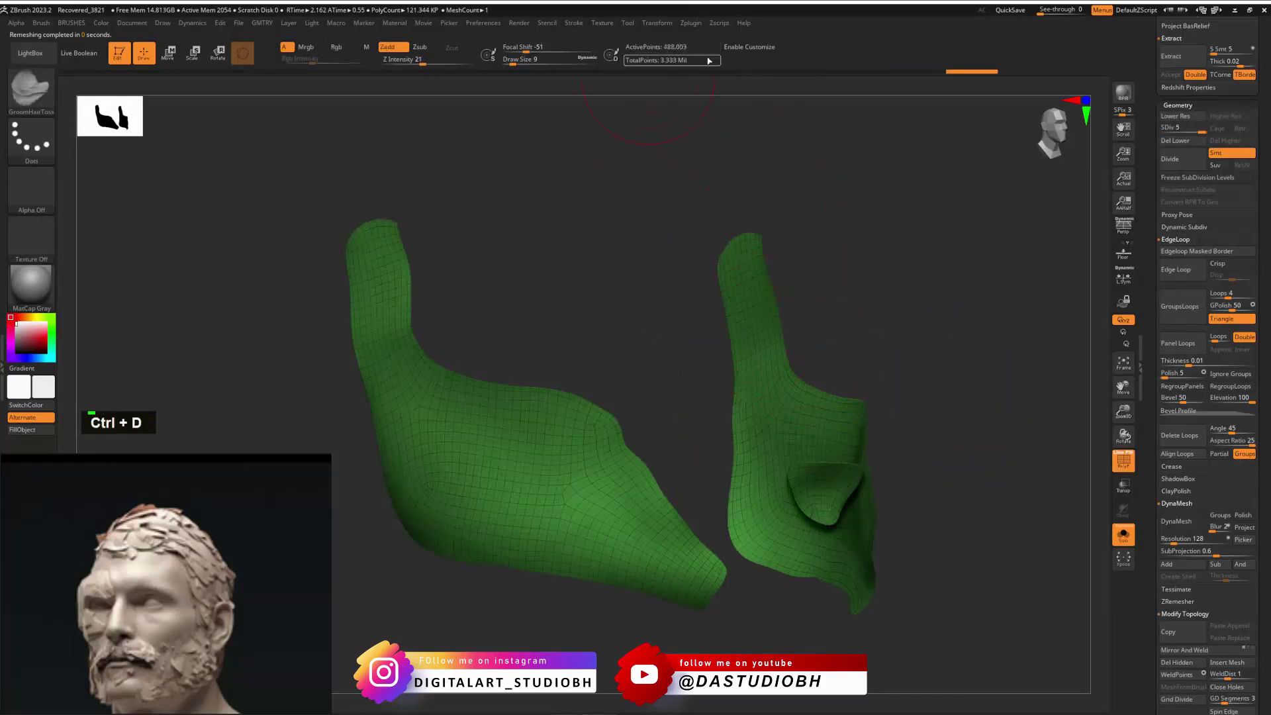
{"action": "right_click_drag", "start_coordinate": [761, 159], "coordinate": [900, 298]}
{"action": "right_click", "coordinate": [878, 300]}
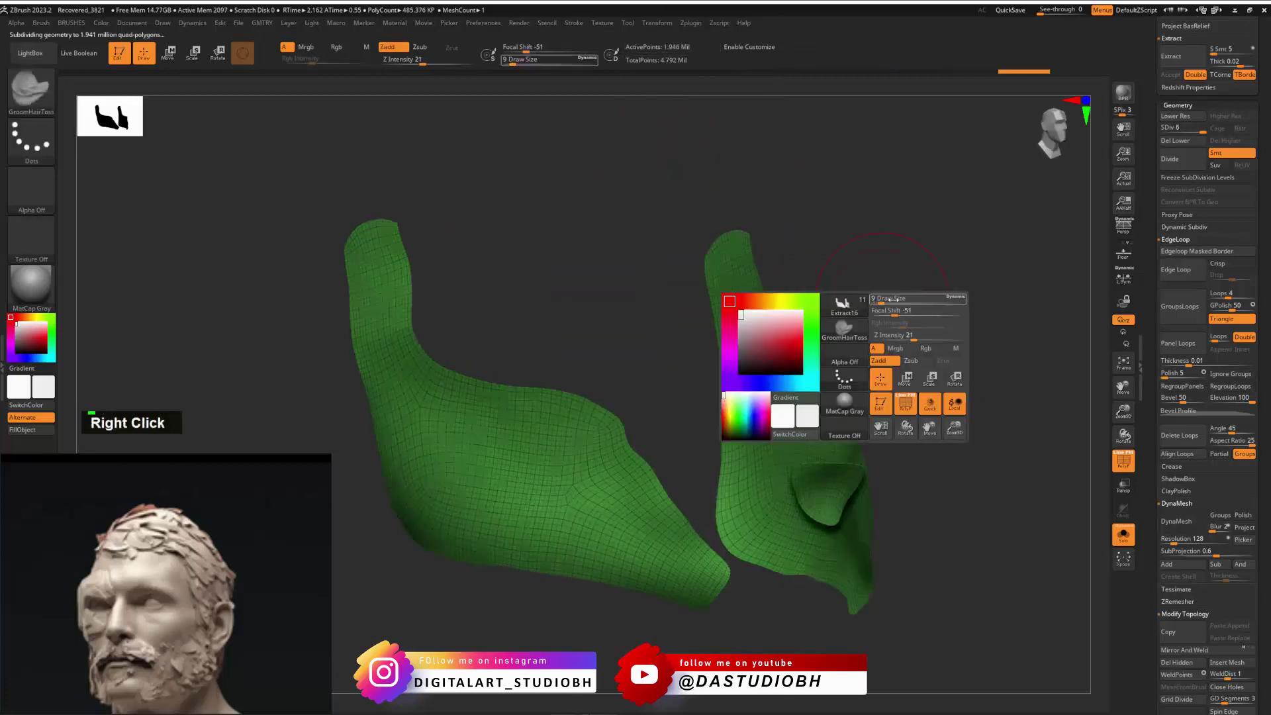
{"action": "key", "text": "s"}
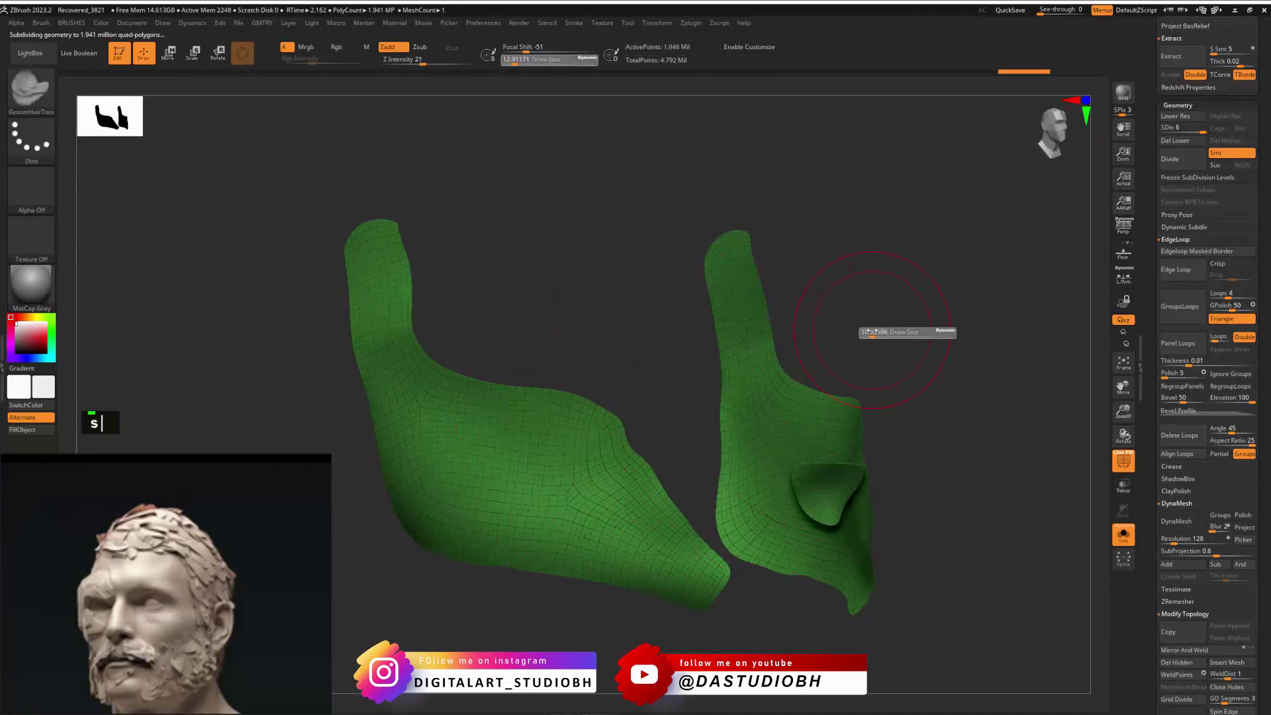
{"action": "mouse_move", "coordinate": [875, 331]}
{"action": "right_mouse_down"}
{"action": "mouse_move", "coordinate": [903, 349]}
{"action": "mouse_move", "coordinate": [903, 298]}
{"action": "mouse_move", "coordinate": [885, 320]}
{"action": "mouse_move", "coordinate": [898, 314]}
{"action": "mouse_move", "coordinate": [1000, 362]}
{"action": "right_mouse_up"}
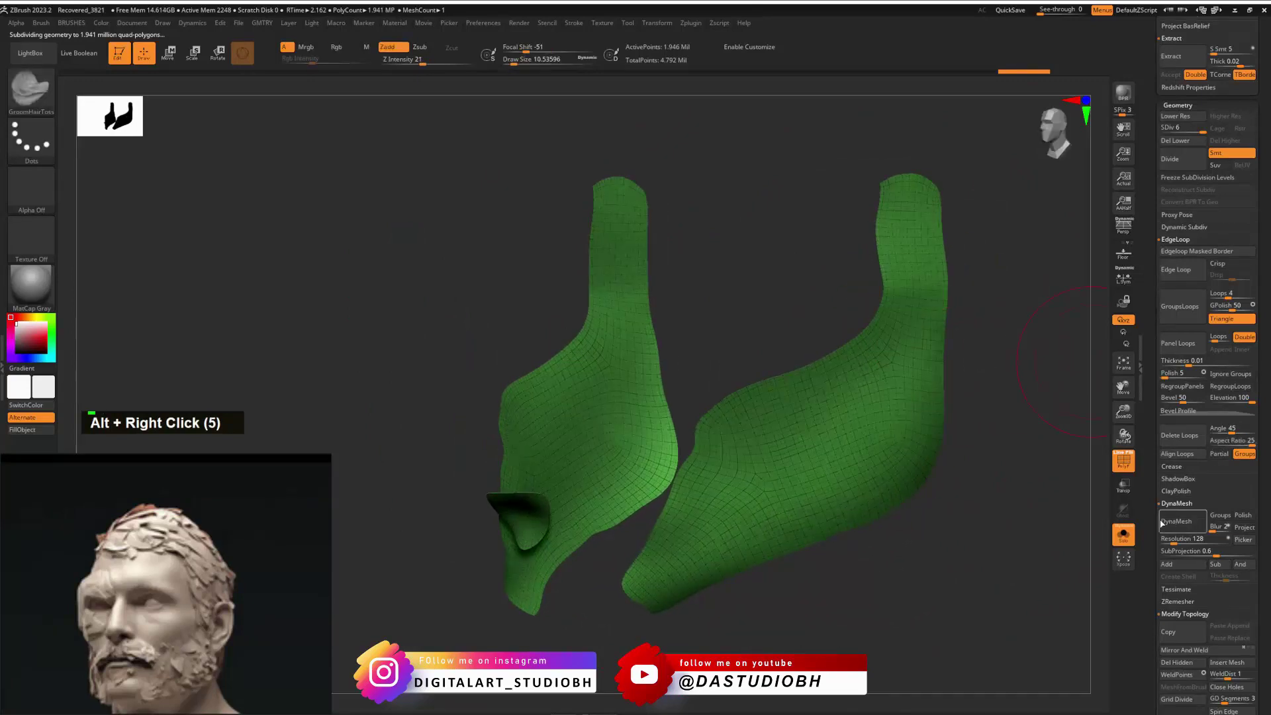
Step: Enable Dynamic Subdiv on the beard shell, lower its smooth subdivision levels and set the thickness to 0.00252
{"action": "scroll", "coordinate": [1153, 530], "scroll_direction": "down", "scroll_amount": 1}
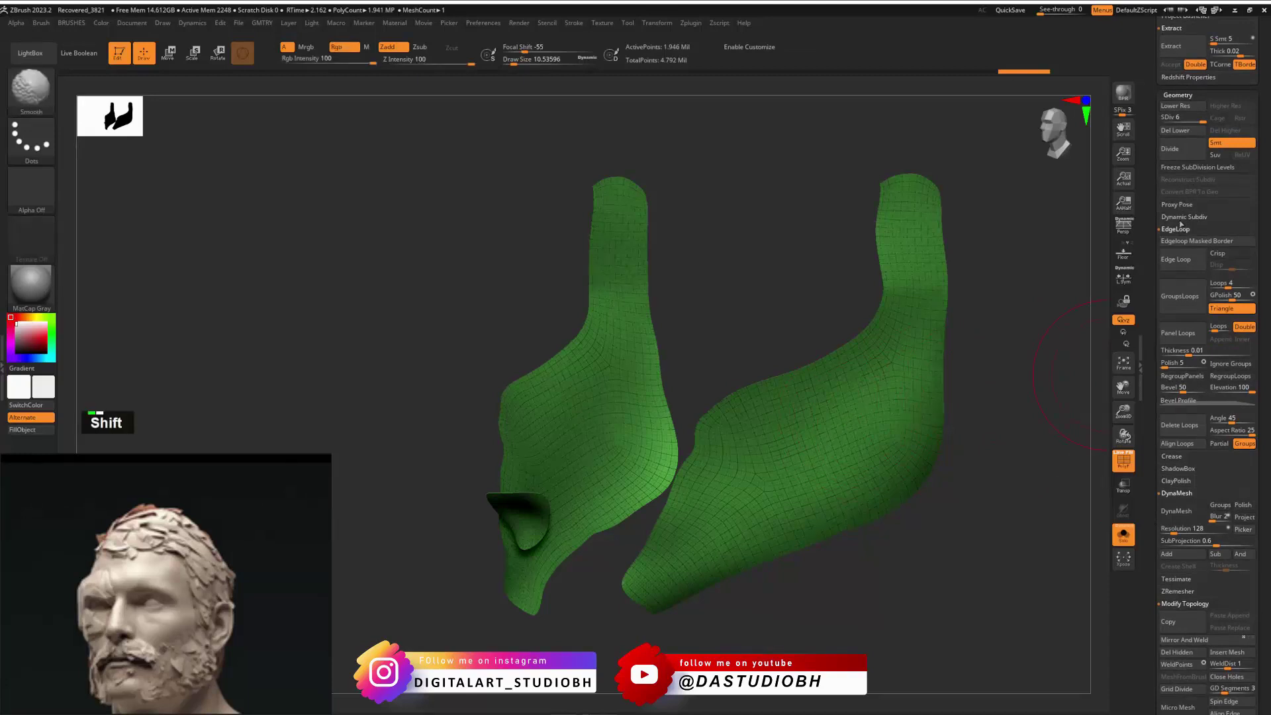
{"action": "left_click", "coordinate": [1183, 216], "text": "shift"}
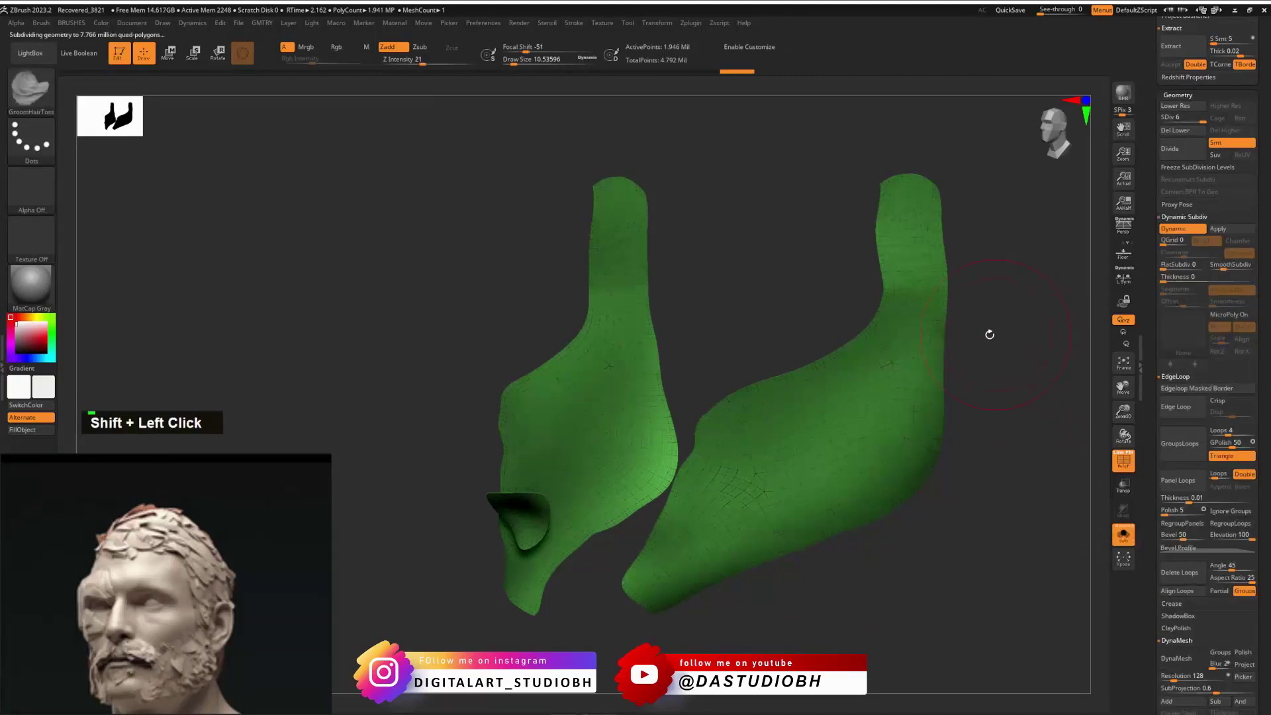
{"action": "mouse_move", "coordinate": [988, 332]}
{"action": "right_mouse_down"}
{"action": "mouse_move", "coordinate": [1041, 341]}
{"action": "mouse_move", "coordinate": [976, 312]}
{"action": "right_mouse_up"}
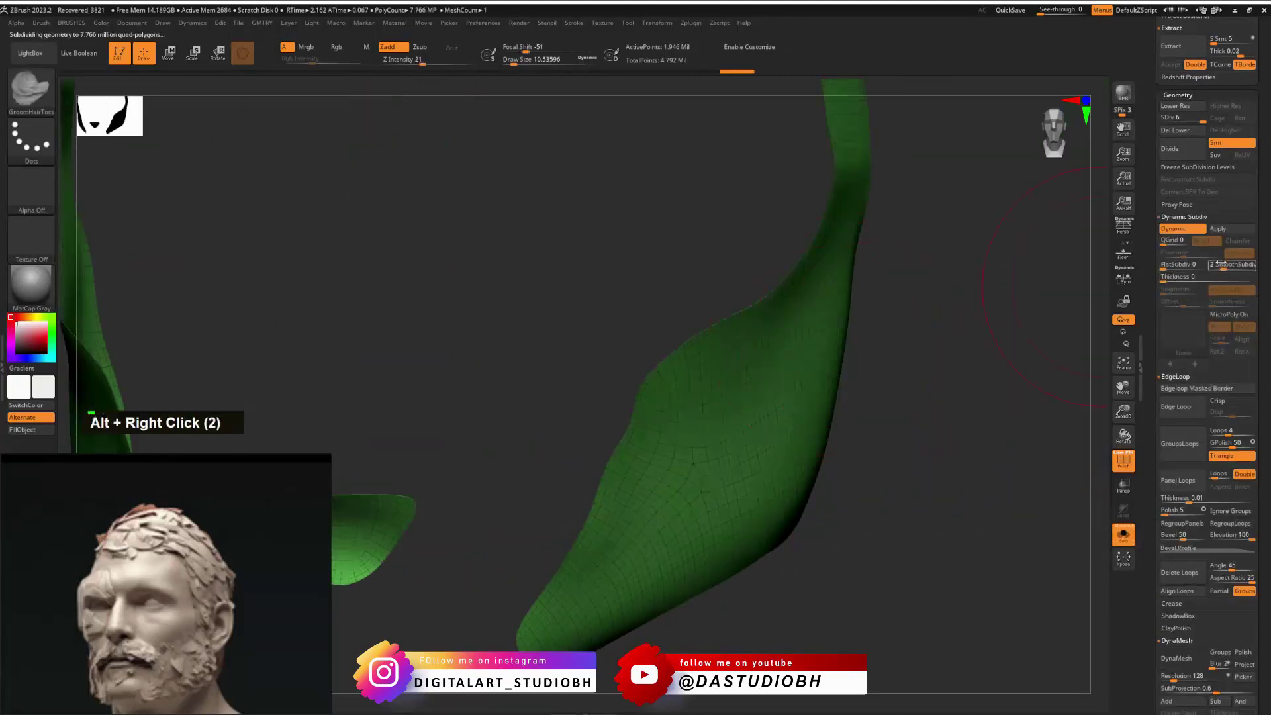
{"action": "left_click_drag", "start_coordinate": [1210, 271], "coordinate": [1186, 290]}
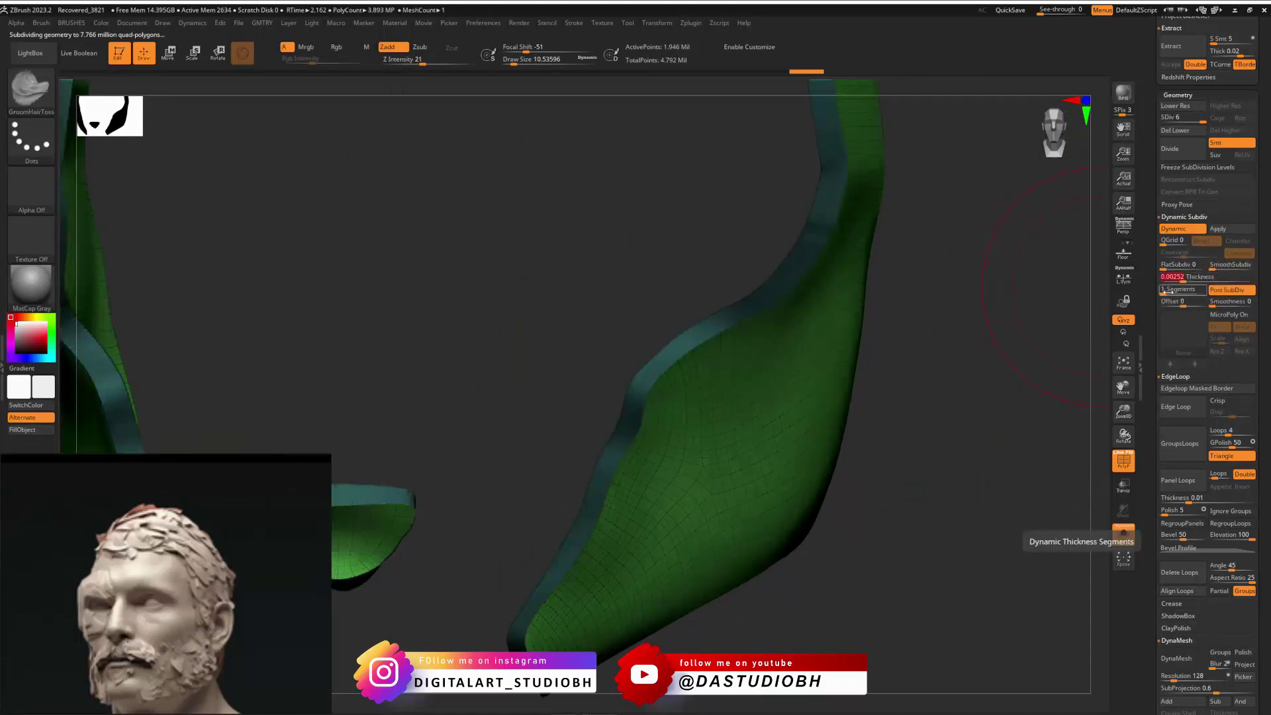
Step: Show the whole head again with the beard shell and reduce the shell's dynamic thickness to 0.00067
{"action": "right_click_drag", "start_coordinate": [982, 317], "coordinate": [997, 352], "text": "alt"}
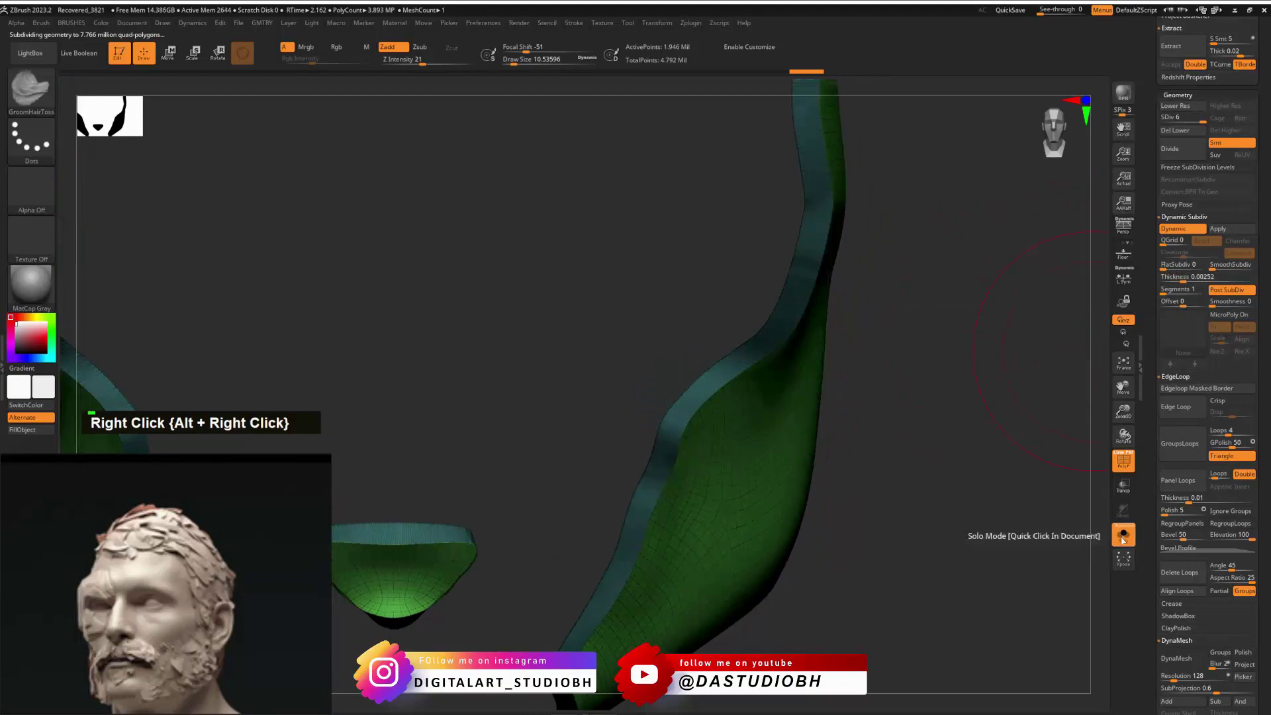
{"action": "left_click", "coordinate": [1123, 536]}
{"action": "right_click_drag", "start_coordinate": [978, 405], "coordinate": [872, 398]}
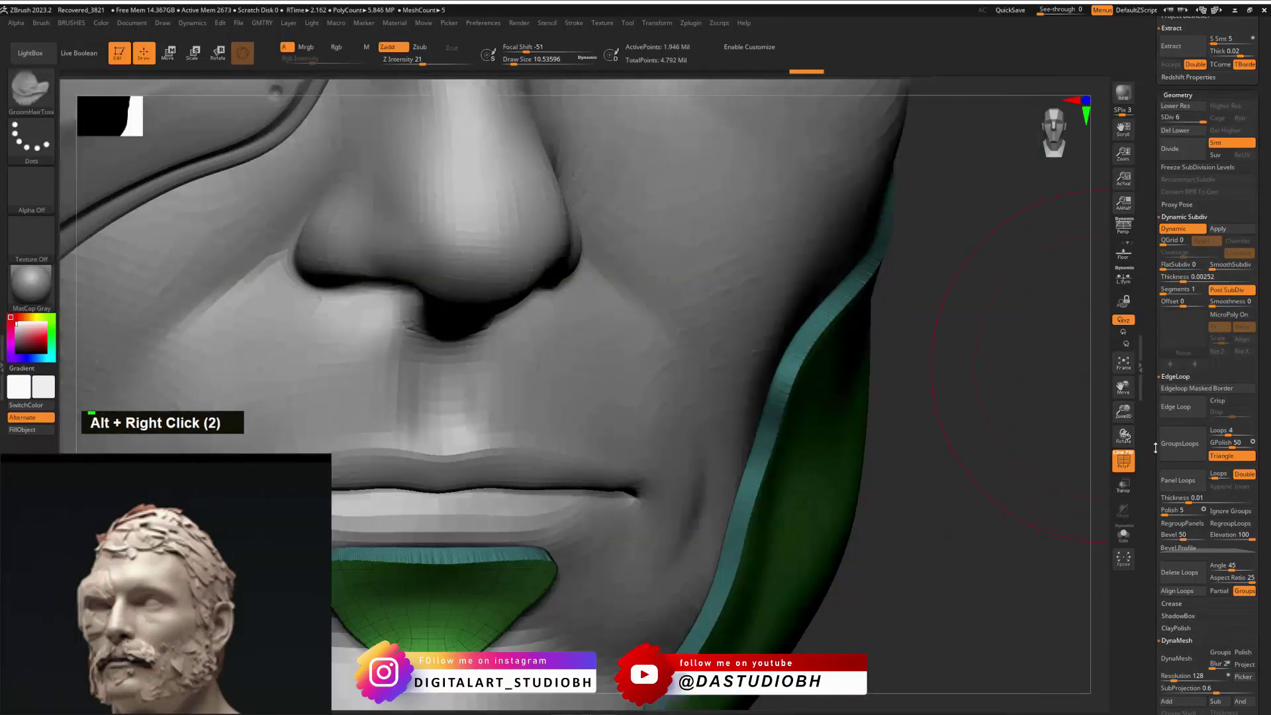
{"action": "left_click_drag", "start_coordinate": [1188, 278], "coordinate": [1177, 280]}
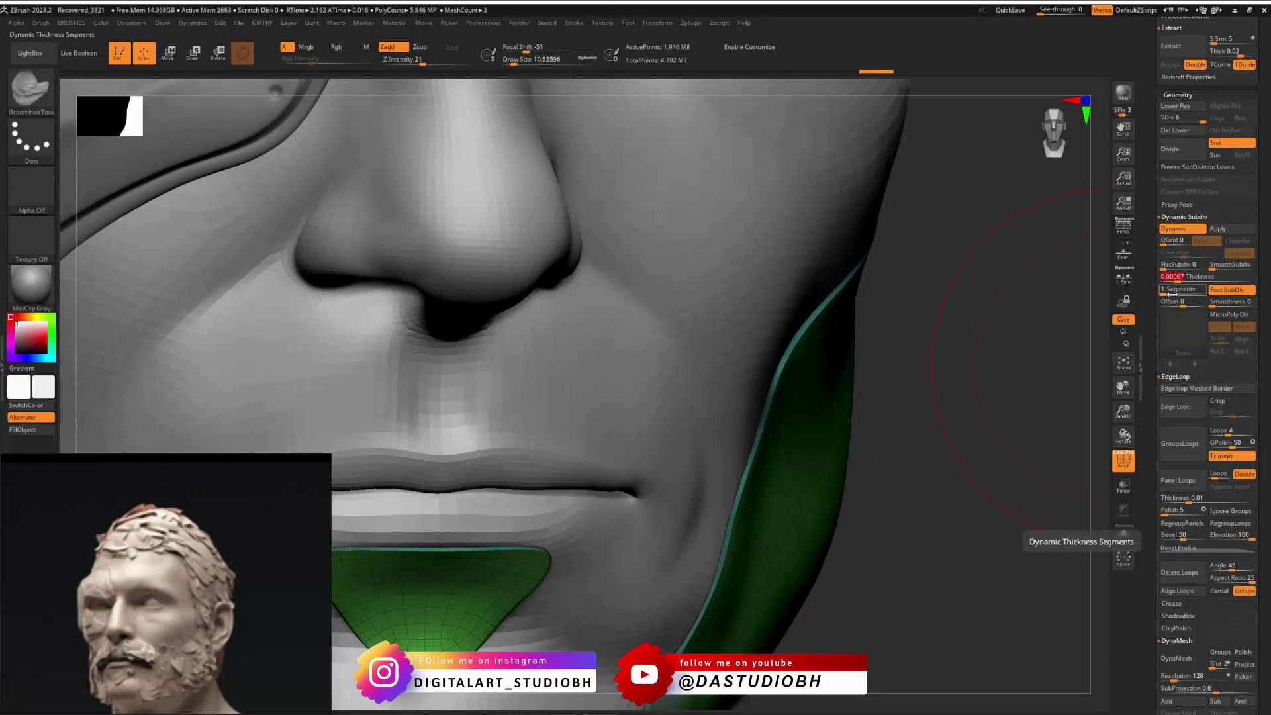
Step: Try dynamic thickness offsets of 100 and -100 on the beard shell, checking the first with ghost transparency
{"action": "double_click", "coordinate": [1124, 485]}
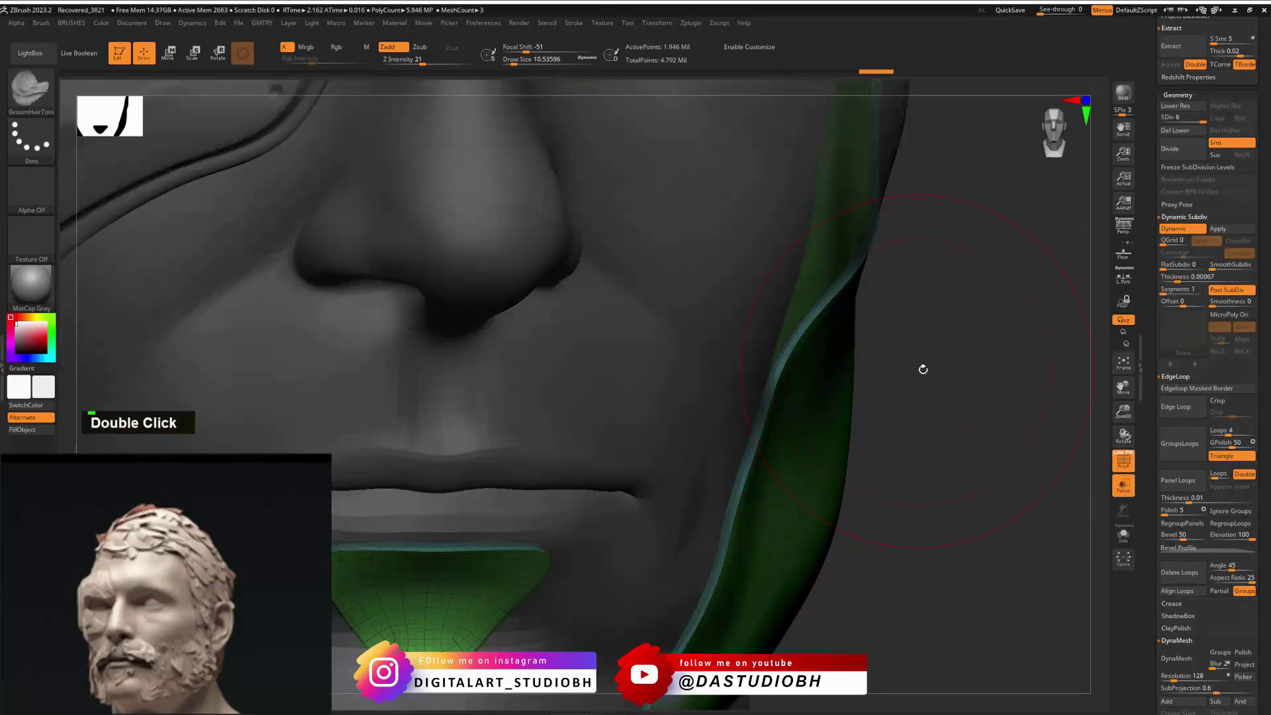
{"action": "mouse_move", "coordinate": [923, 369]}
{"action": "right_mouse_down"}
{"action": "mouse_move", "coordinate": [922, 383]}
{"action": "mouse_move", "coordinate": [970, 384]}
{"action": "mouse_move", "coordinate": [810, 356]}
{"action": "mouse_move", "coordinate": [866, 435]}
{"action": "right_mouse_up"}
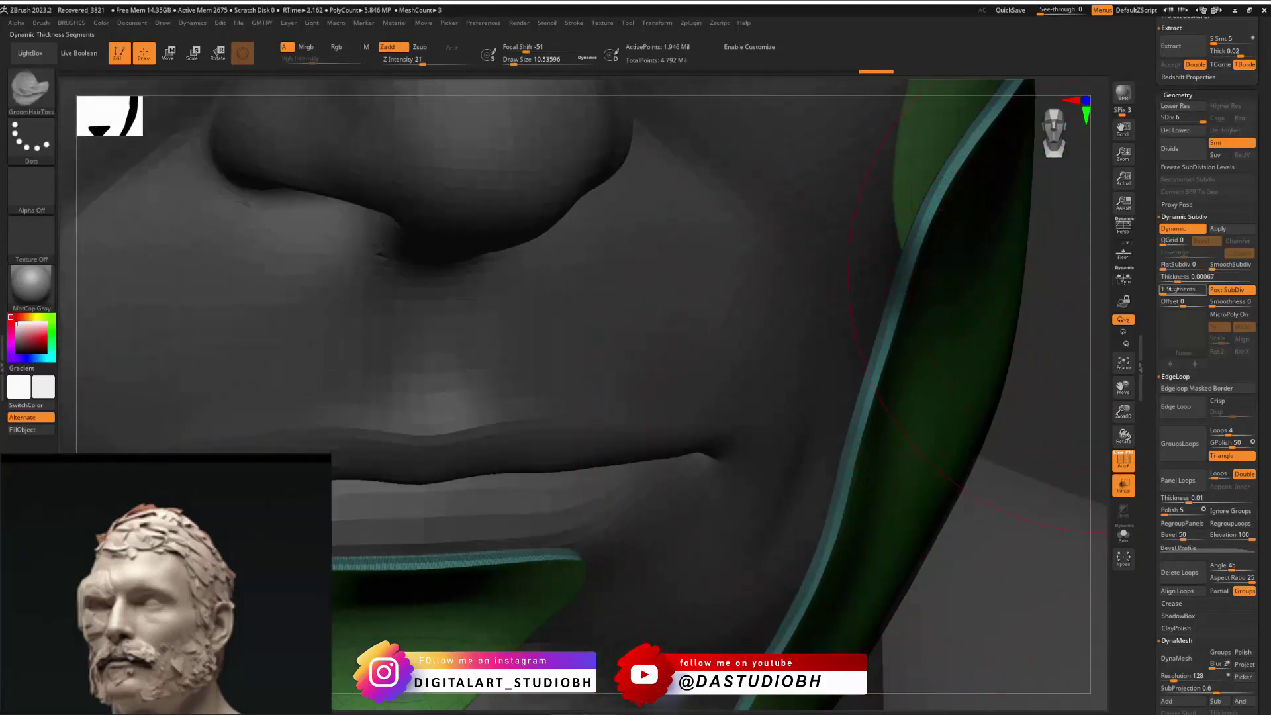
{"action": "left_click_drag", "start_coordinate": [1181, 305], "coordinate": [1171, 305]}
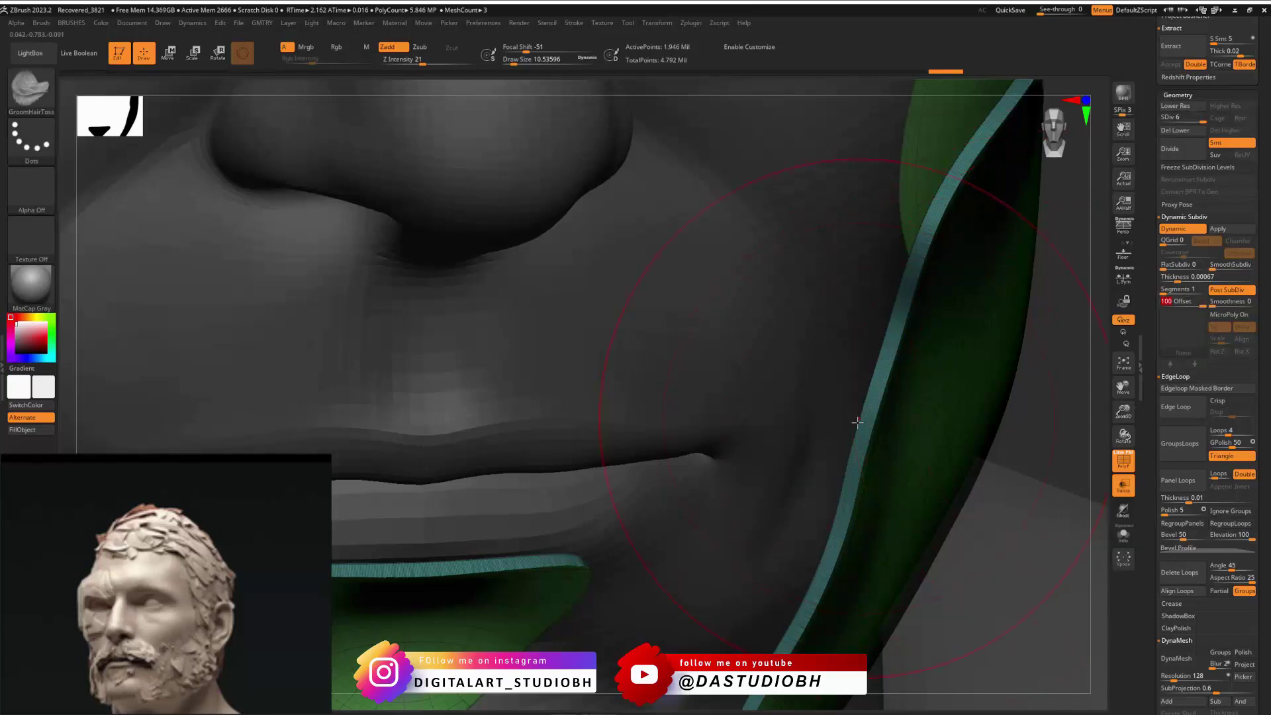
{"action": "right_click_drag", "start_coordinate": [902, 392], "coordinate": [920, 378]}
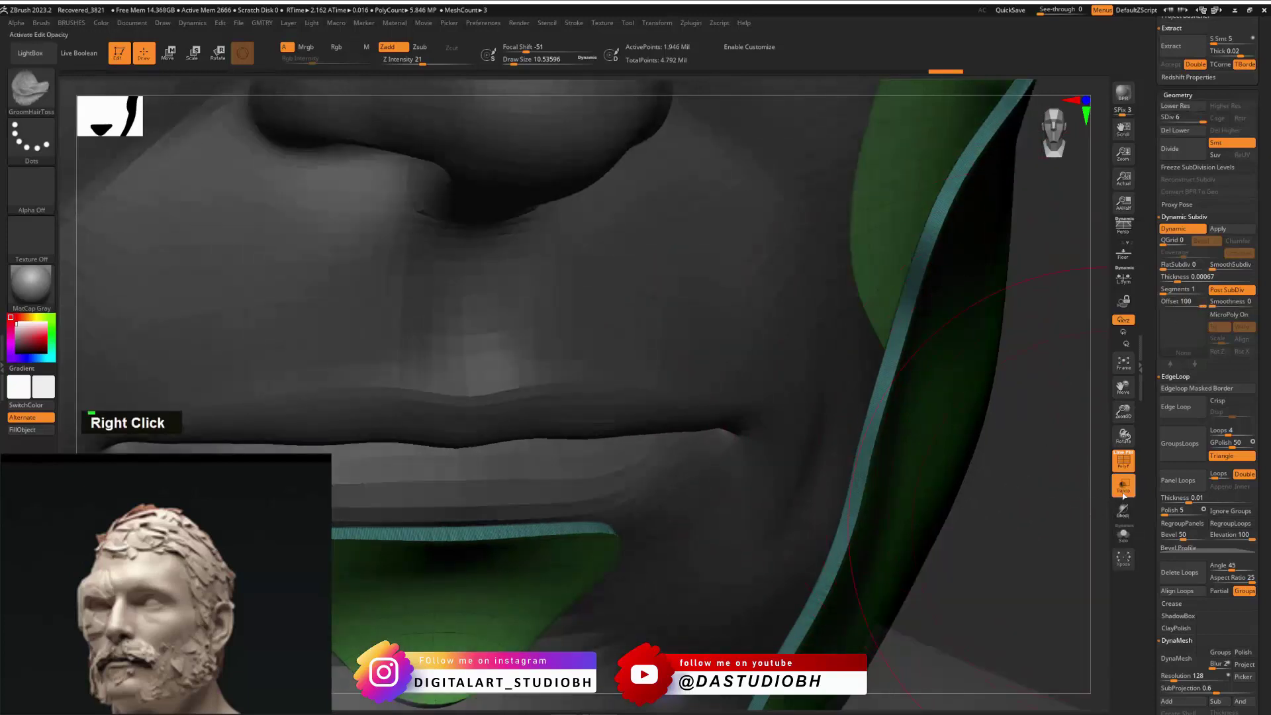
{"action": "left_click", "coordinate": [1120, 491]}
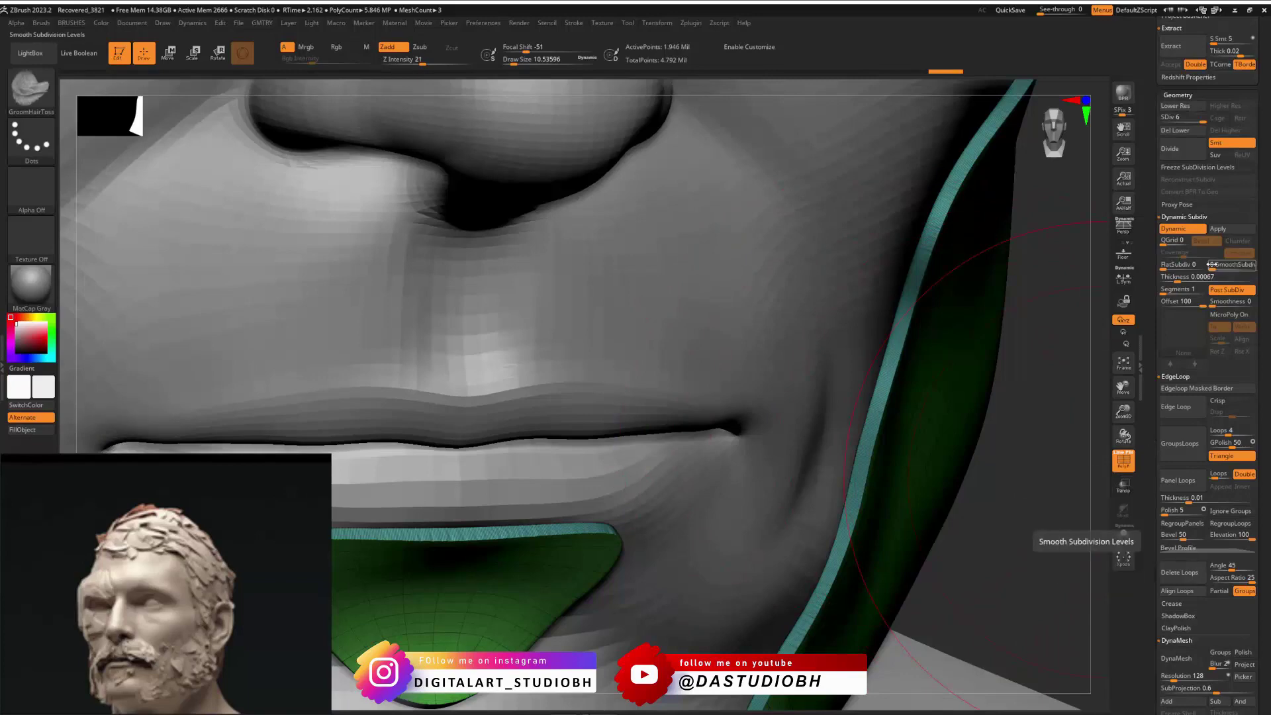
{"action": "left_click_drag", "start_coordinate": [1202, 306], "coordinate": [1089, 364]}
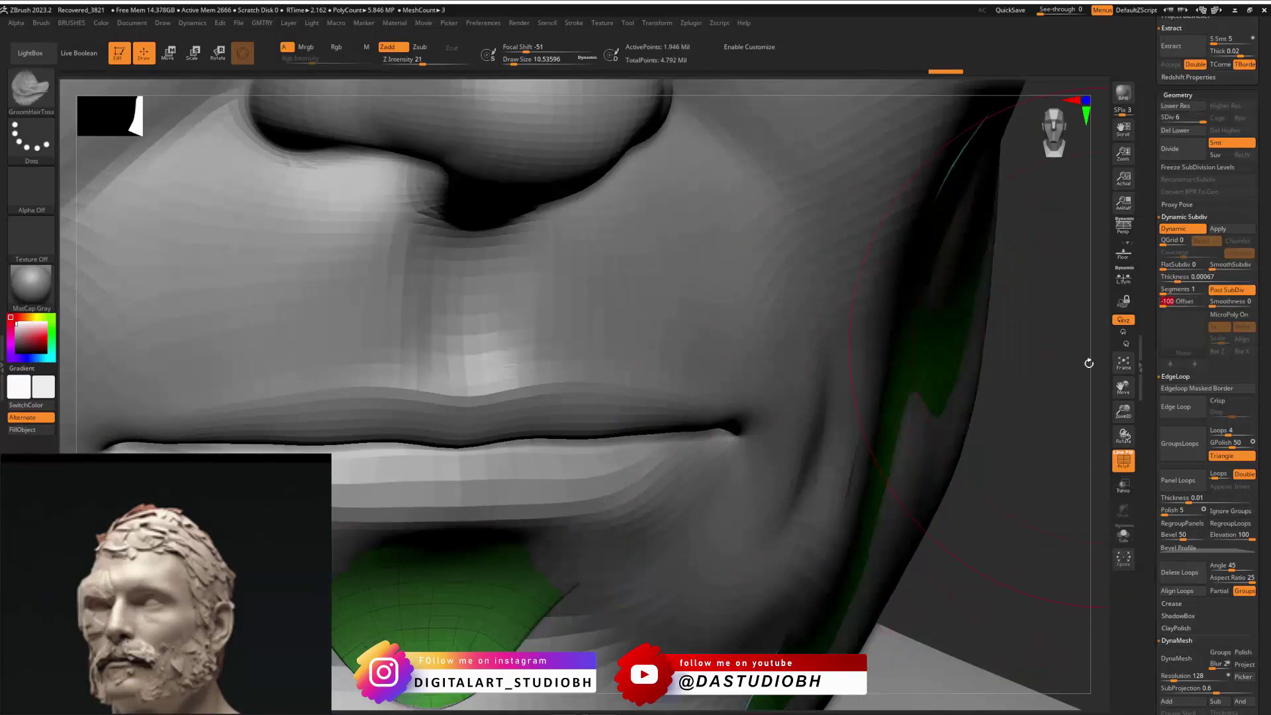
{"action": "right_click_drag", "start_coordinate": [991, 407], "coordinate": [1019, 377], "text": "alt"}
Step: Set the beard shell's dynamic thickness offset to 29 and check its fit on the face
{"action": "left_click_drag", "start_coordinate": [1162, 305], "coordinate": [1185, 303]}
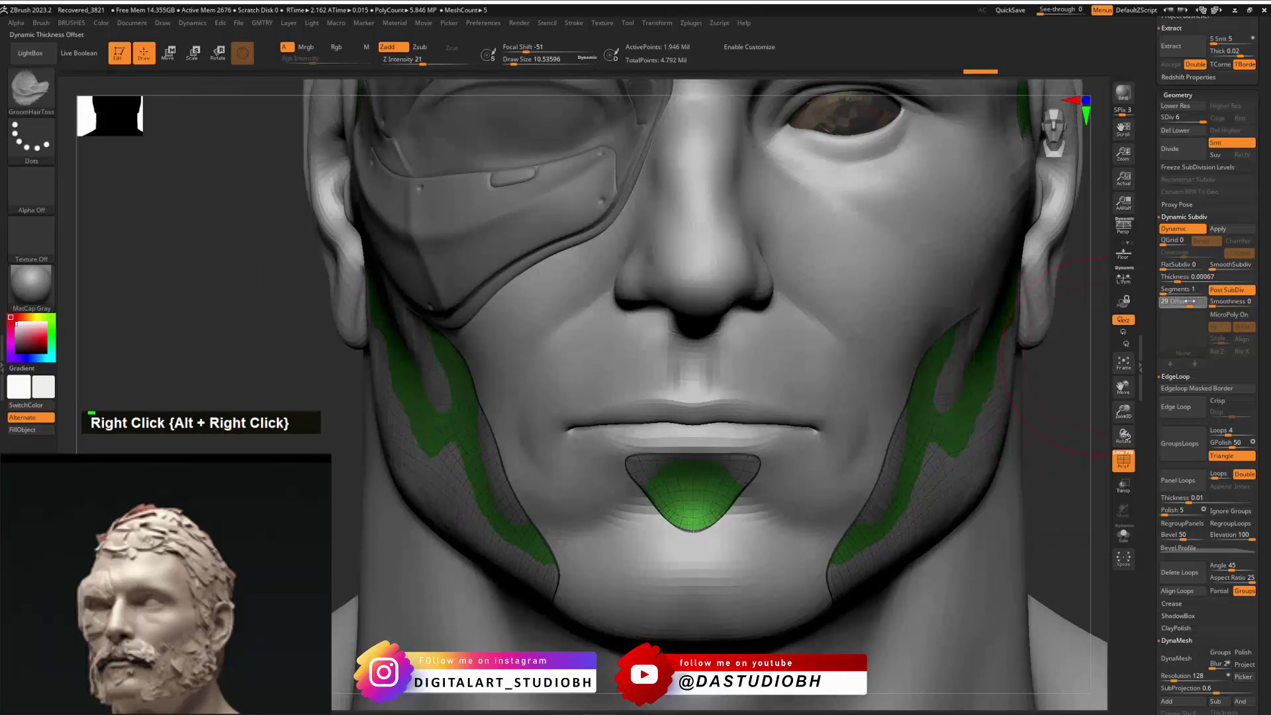
{"action": "right_click_drag", "start_coordinate": [931, 377], "coordinate": [899, 412]}
{"action": "mouse_move", "coordinate": [921, 349]}
{"action": "right_mouse_down"}
{"action": "mouse_move", "coordinate": [965, 327]}
{"action": "mouse_move", "coordinate": [902, 332]}
{"action": "mouse_move", "coordinate": [923, 325]}
{"action": "right_mouse_up"}
{"action": "right_click", "coordinate": [923, 326]}
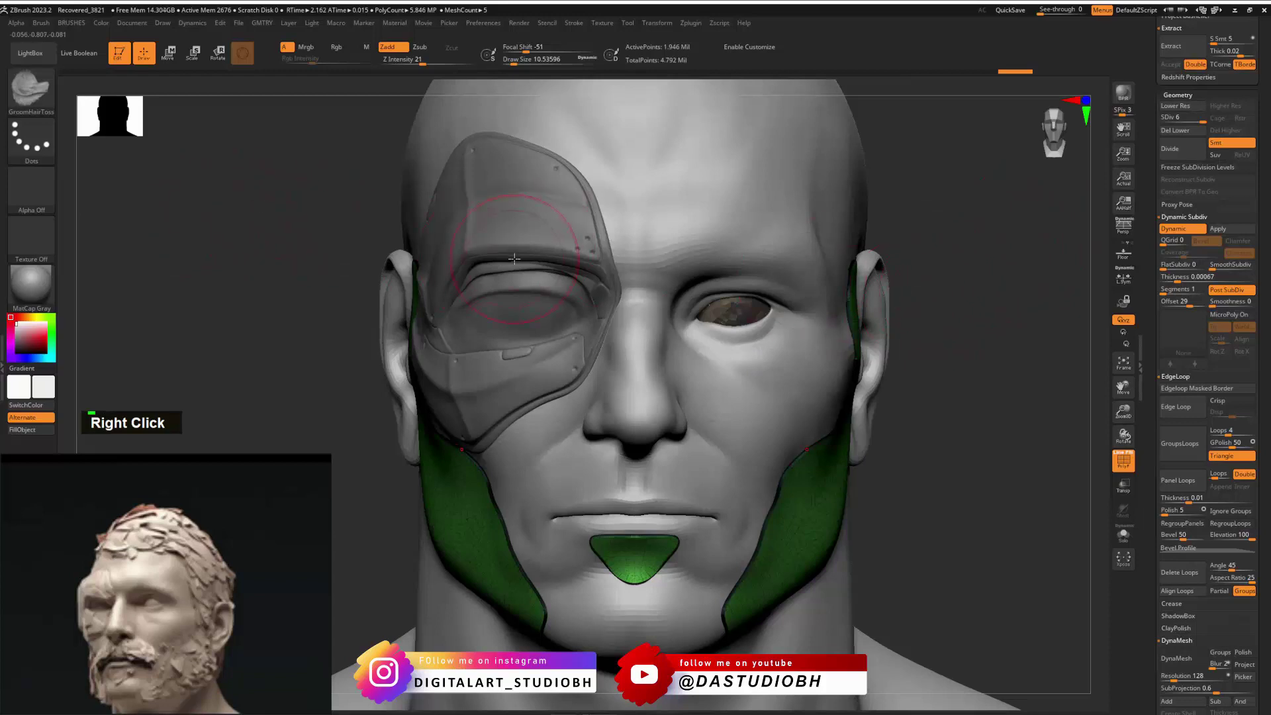
Step: Choose the Standard brush with a hair-strand height alpha for detailing the beard, and frame the chin patch
{"action": "key", "text": "ctrl"}
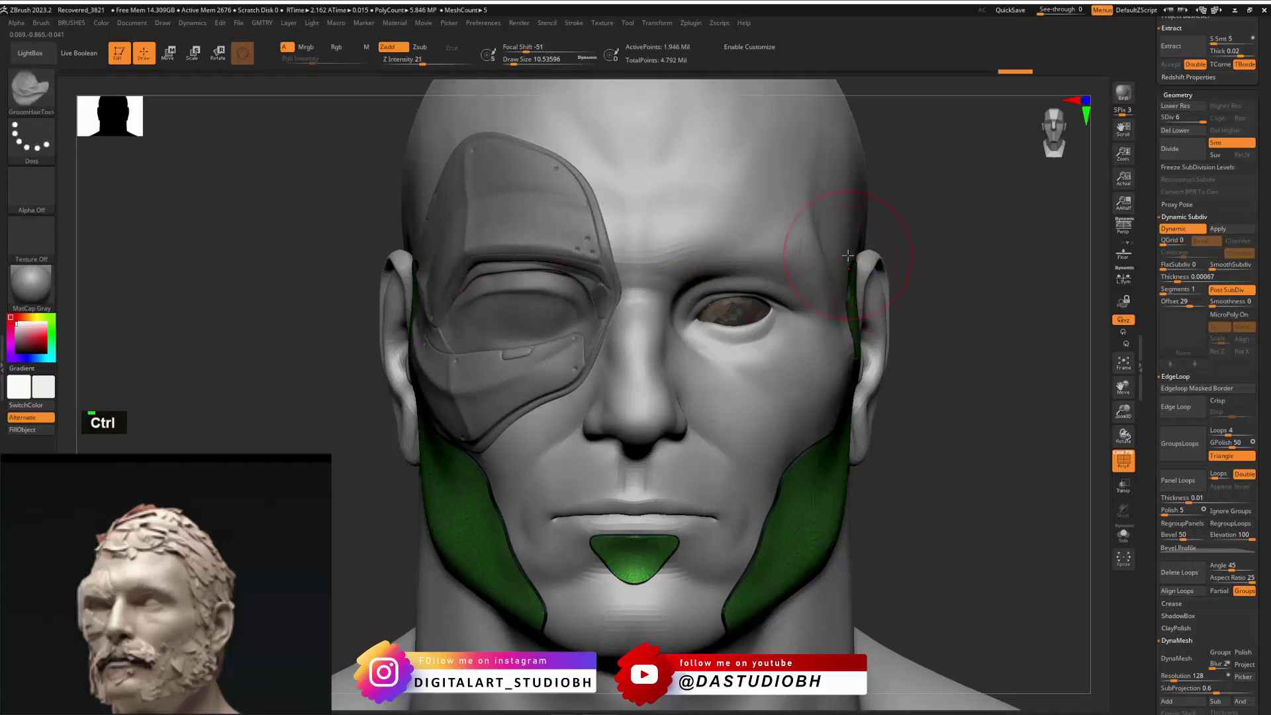
{"action": "key", "text": "ctrl+b"}
{"action": "key", "text": "ctrl+b"}
{"action": "left_click", "coordinate": [795, 323]}
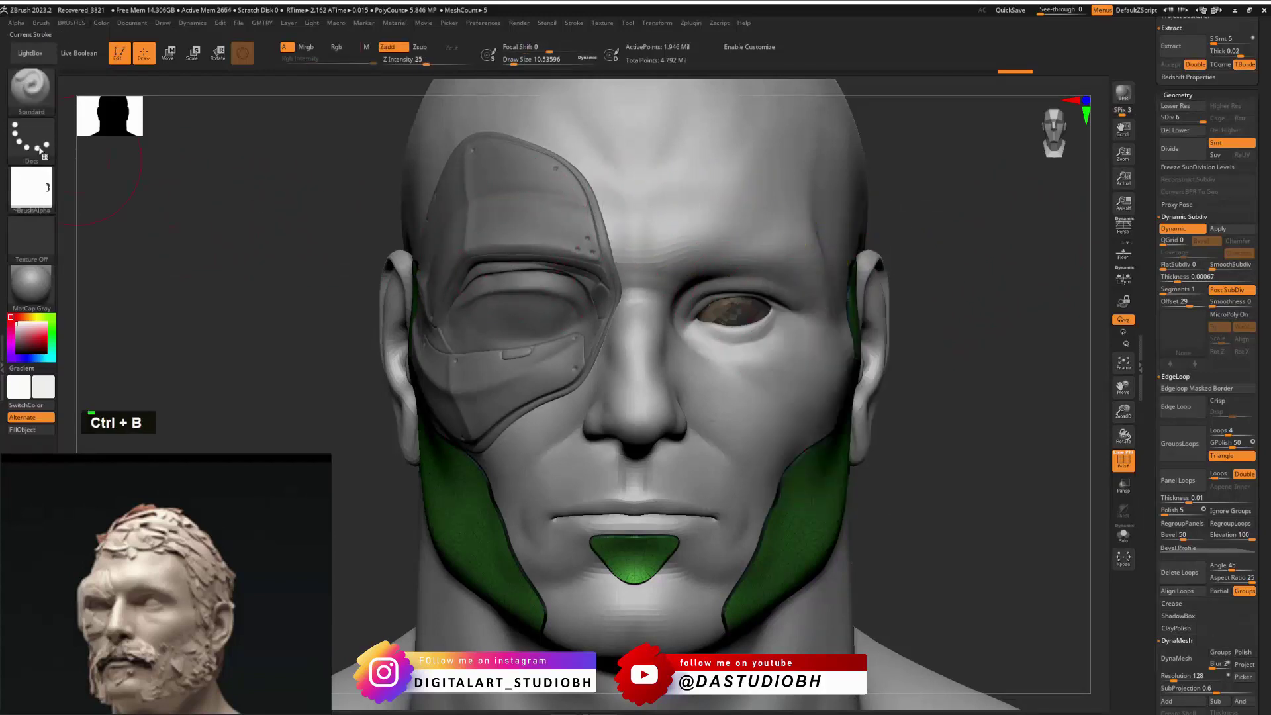
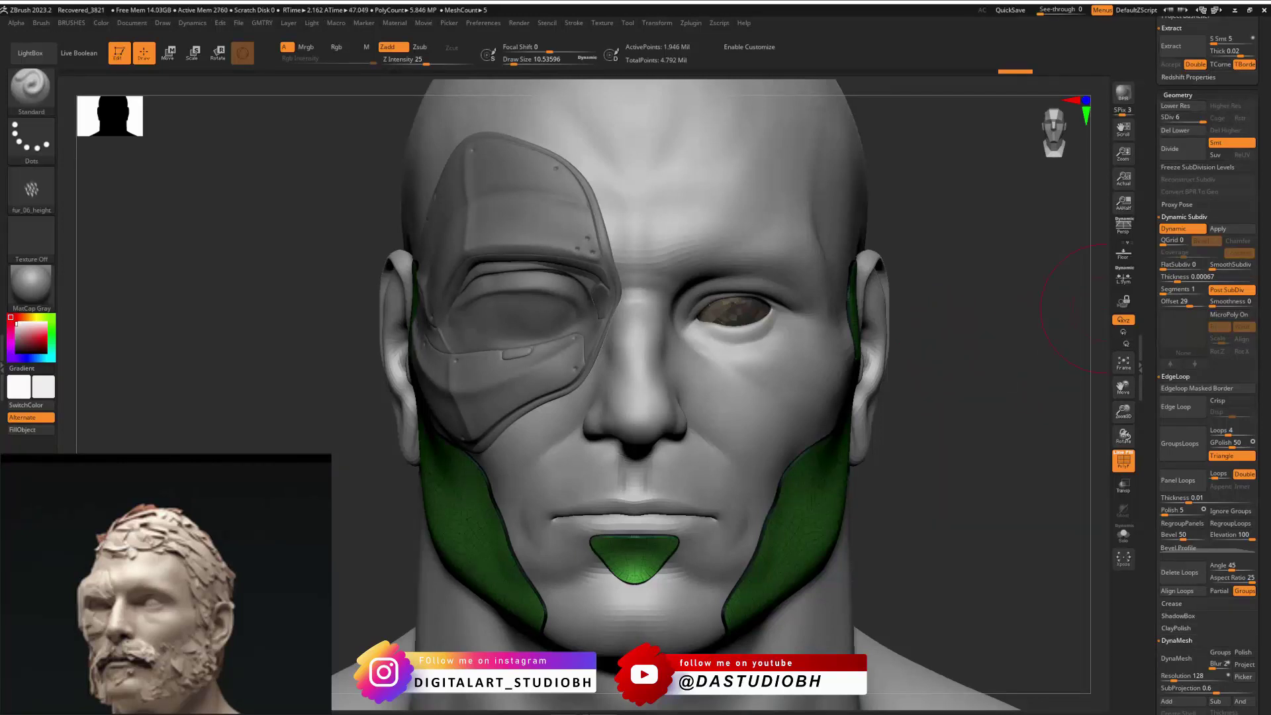
{"action": "left_click_drag", "start_coordinate": [342, 291], "coordinate": [212, 290]}
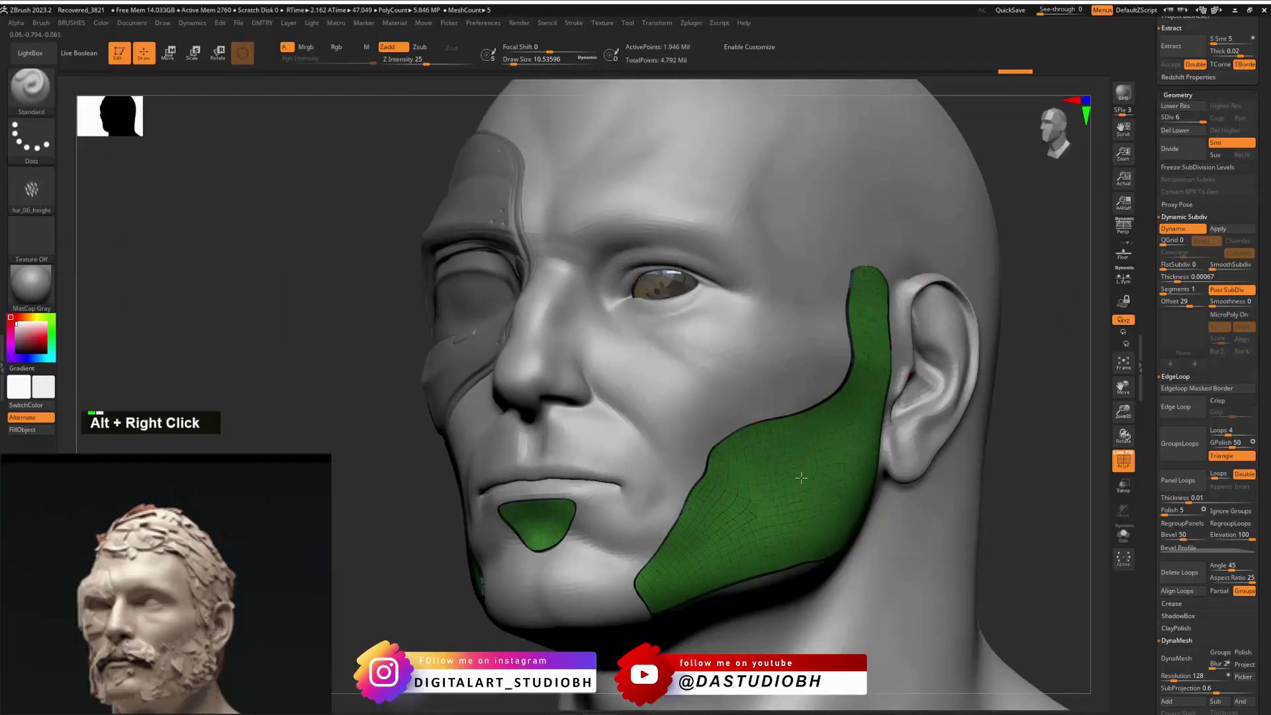
{"action": "right_click_drag", "start_coordinate": [801, 478], "coordinate": [789, 395], "text": "alt"}
{"action": "right_click_drag", "start_coordinate": [686, 438], "coordinate": [771, 420], "text": "alt"}
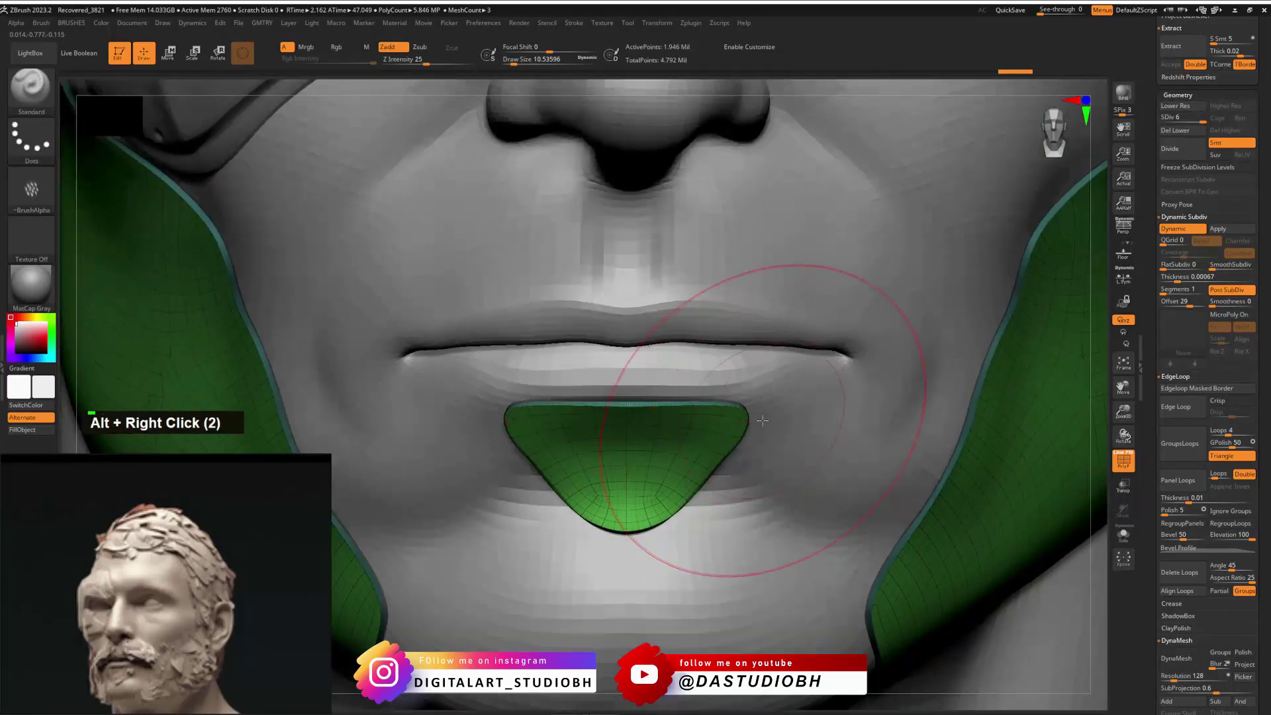
Step: Set the Standard brush's stroke to DragRect and its Z Intensity to 10
{"action": "double_click", "coordinate": [1142, 372]}
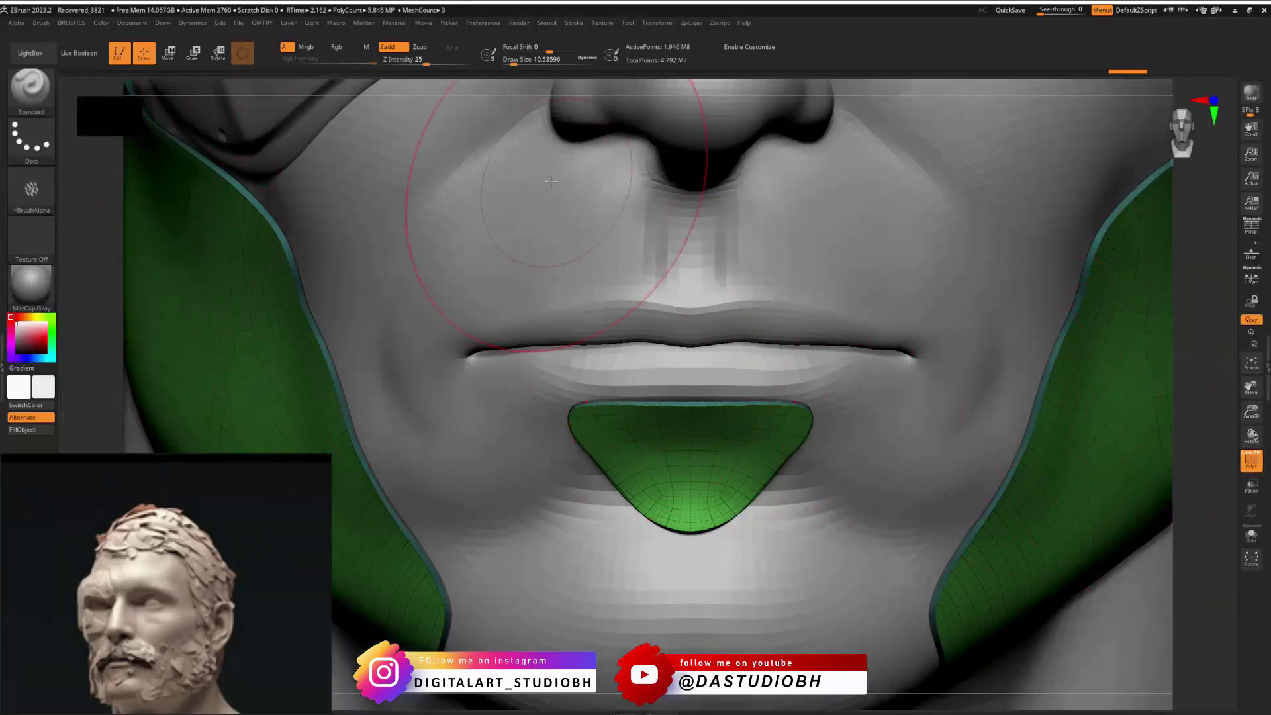
{"action": "left_click", "coordinate": [31, 139]}
{"action": "left_click", "coordinate": [144, 150]}
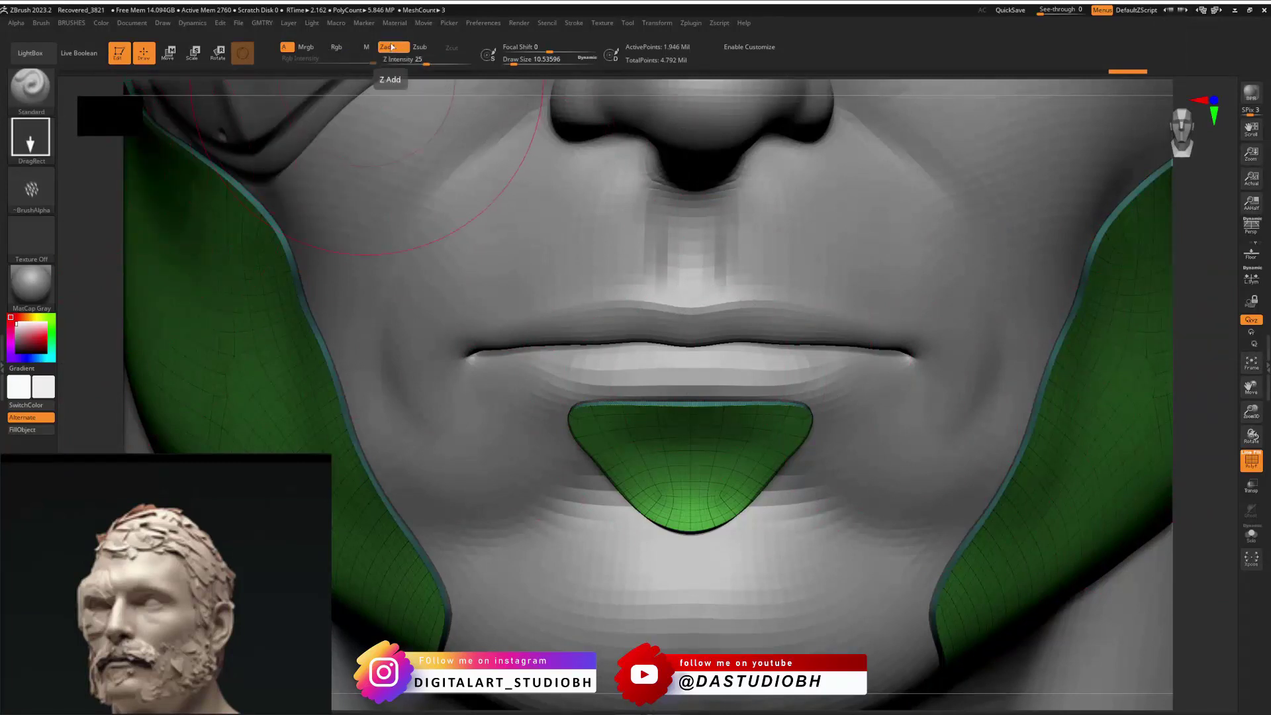
{"action": "left_click_drag", "start_coordinate": [416, 60], "coordinate": [406, 62]}
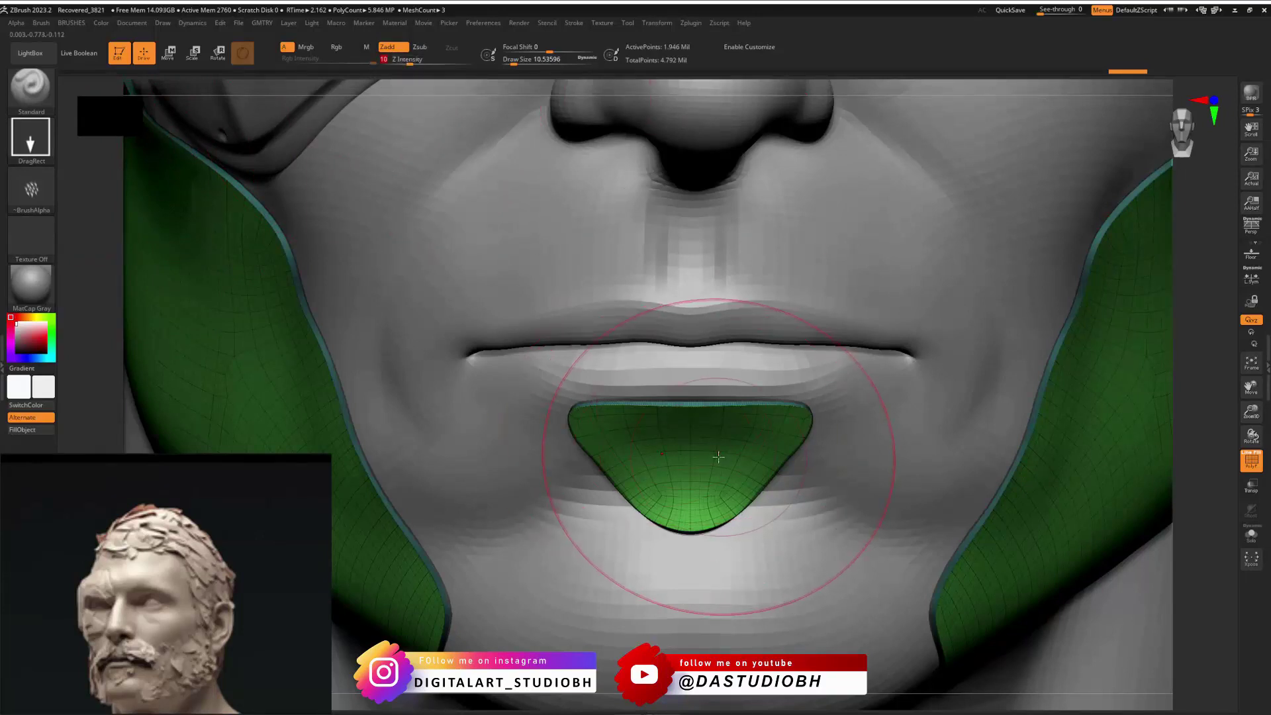
Step: Toggle X symmetry, reduce the draw size to 2 and hide the polyframe wireframe
{"action": "key", "text": "x"}
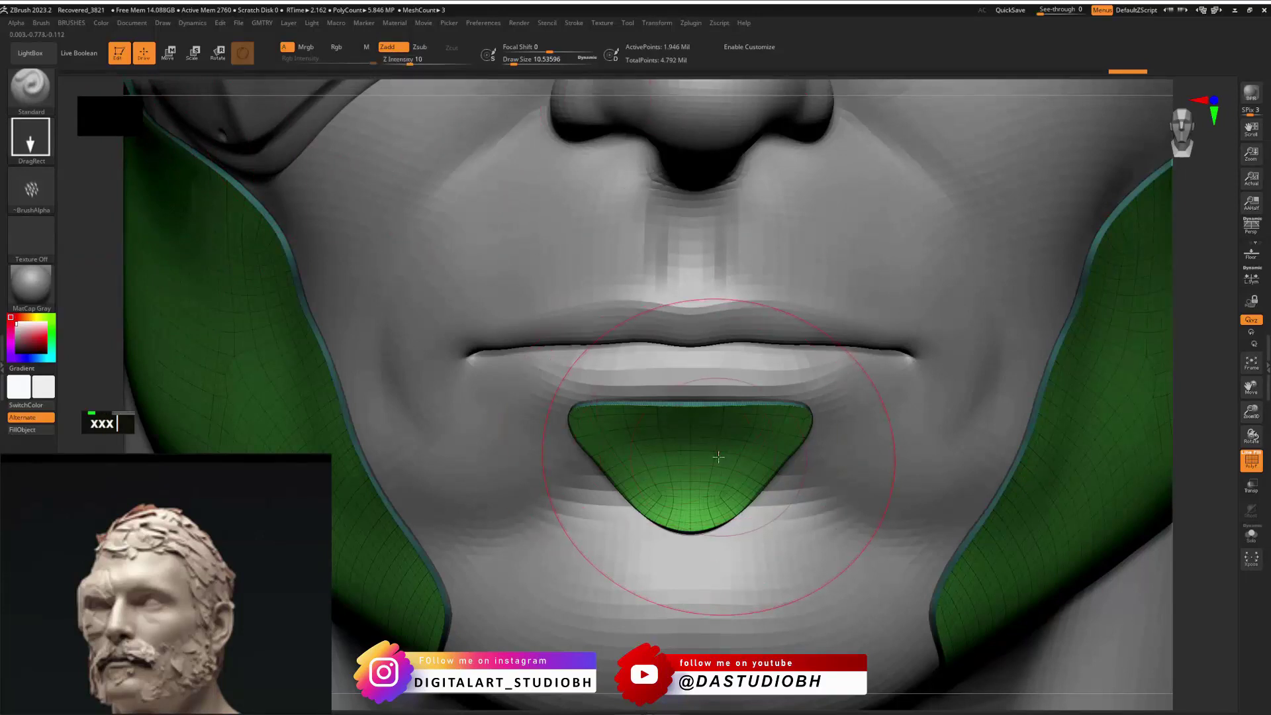
{"action": "key", "text": "1"}
{"action": "key", "text": "1"}
{"action": "key", "text": "1"}
{"action": "key", "text": "1"}
{"action": "key", "text": "1"}
{"action": "key", "text": "1"}
{"action": "key", "text": "1"}
{"action": "key", "text": "1"}
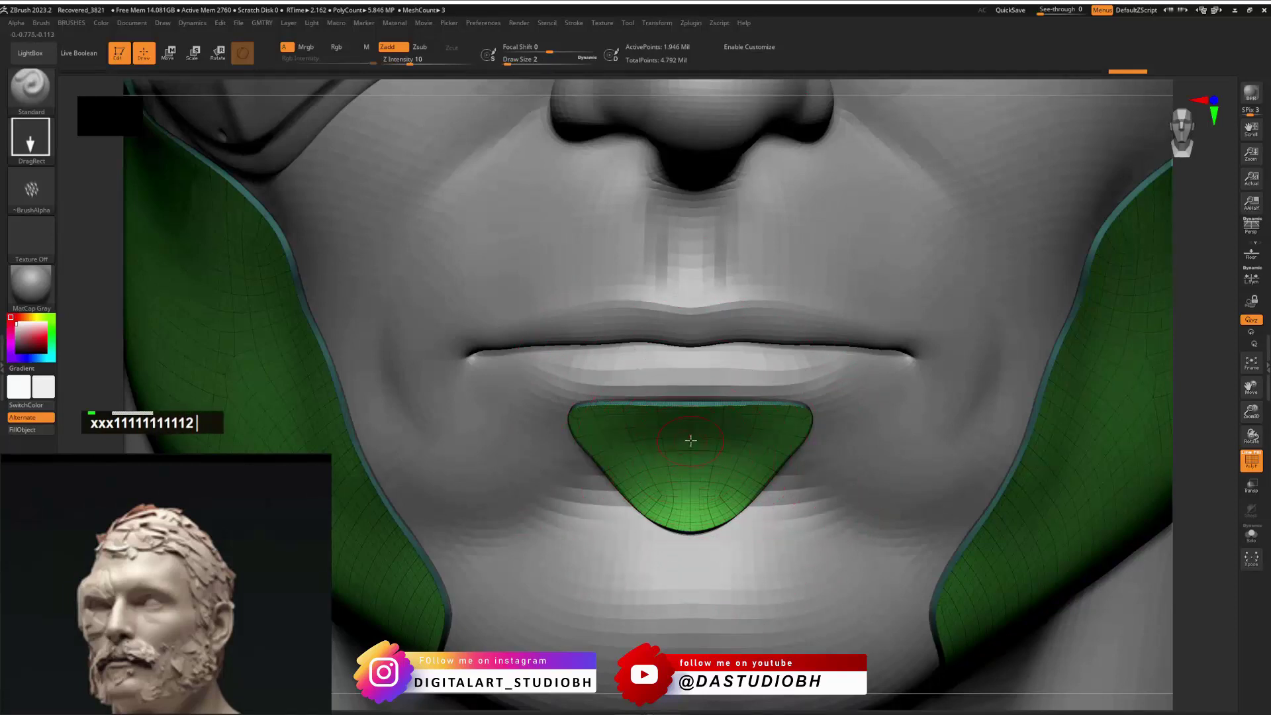
{"action": "key", "text": "shift+f"}
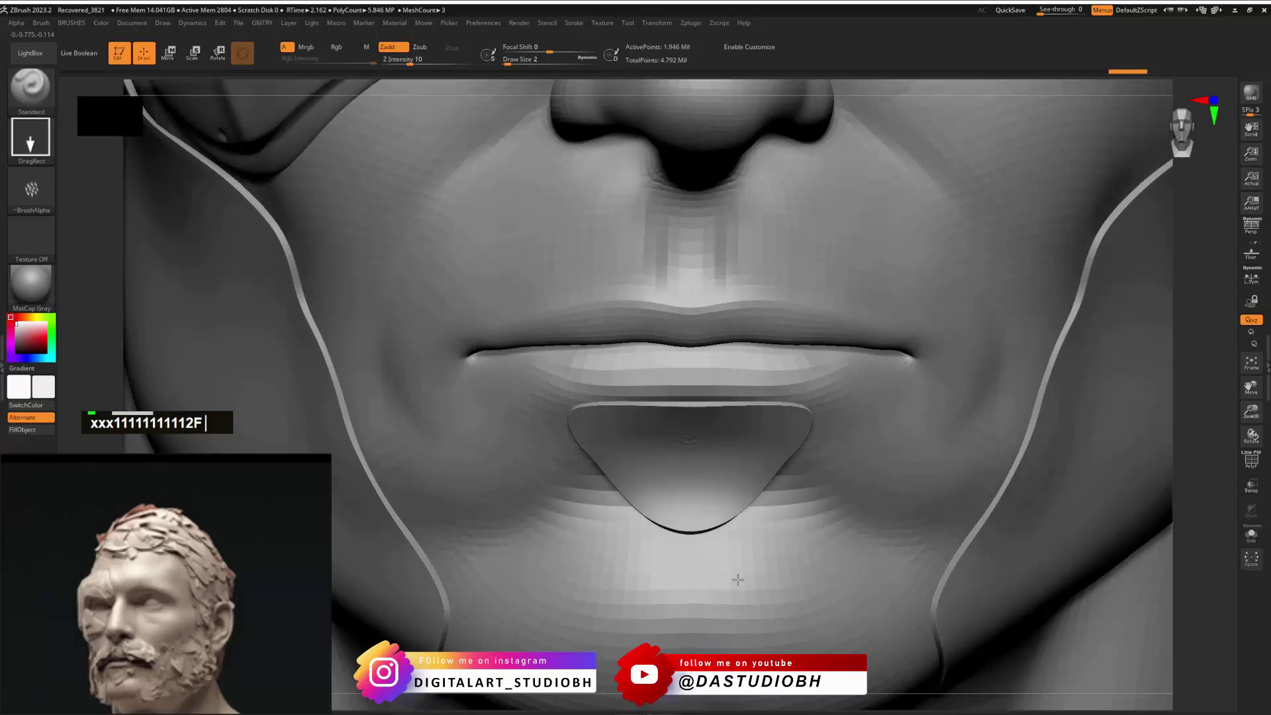
Step: Try stamping the hair alpha onto the chin patch below the lip and undo the stamp
{"action": "left_click_drag", "start_coordinate": [780, 444], "coordinate": [715, 343]}
{"action": "mouse_move", "coordinate": [789, 381]}
{"action": "right_mouse_down"}
{"action": "mouse_move", "coordinate": [791, 354]}
{"action": "mouse_move", "coordinate": [812, 374]}
{"action": "right_mouse_up"}
{"action": "key", "text": "ctrl+z"}
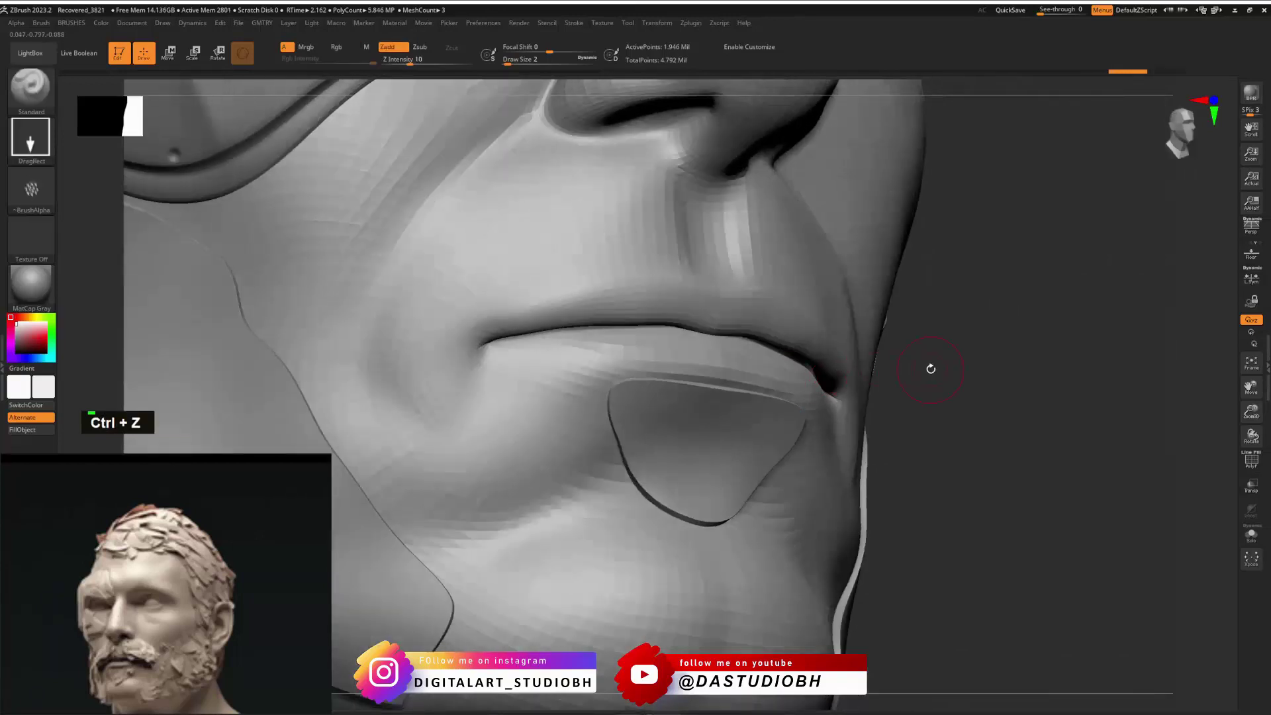
Step: Step the beard shell down to subdivision level 4 and reset its dynamic thickness offset to 0
{"action": "key", "text": "shift"}
{"action": "key", "text": "shift+d"}
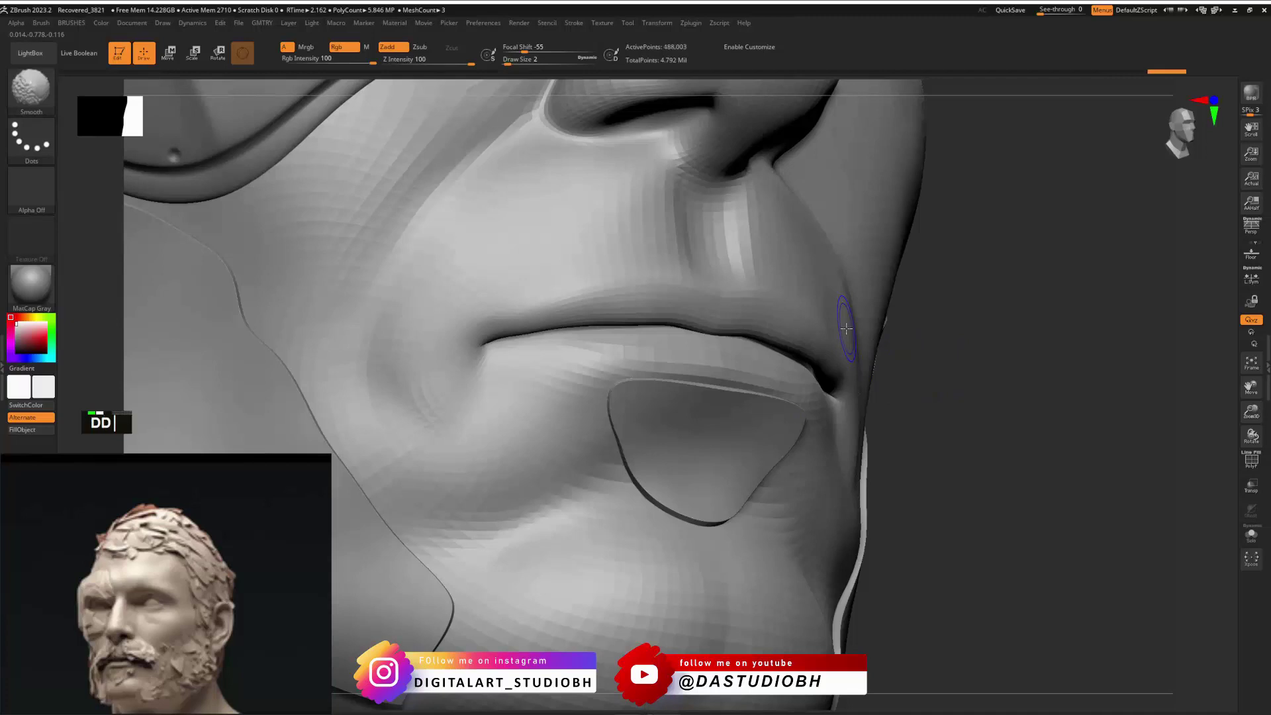
{"action": "double_click", "coordinate": [1267, 339]}
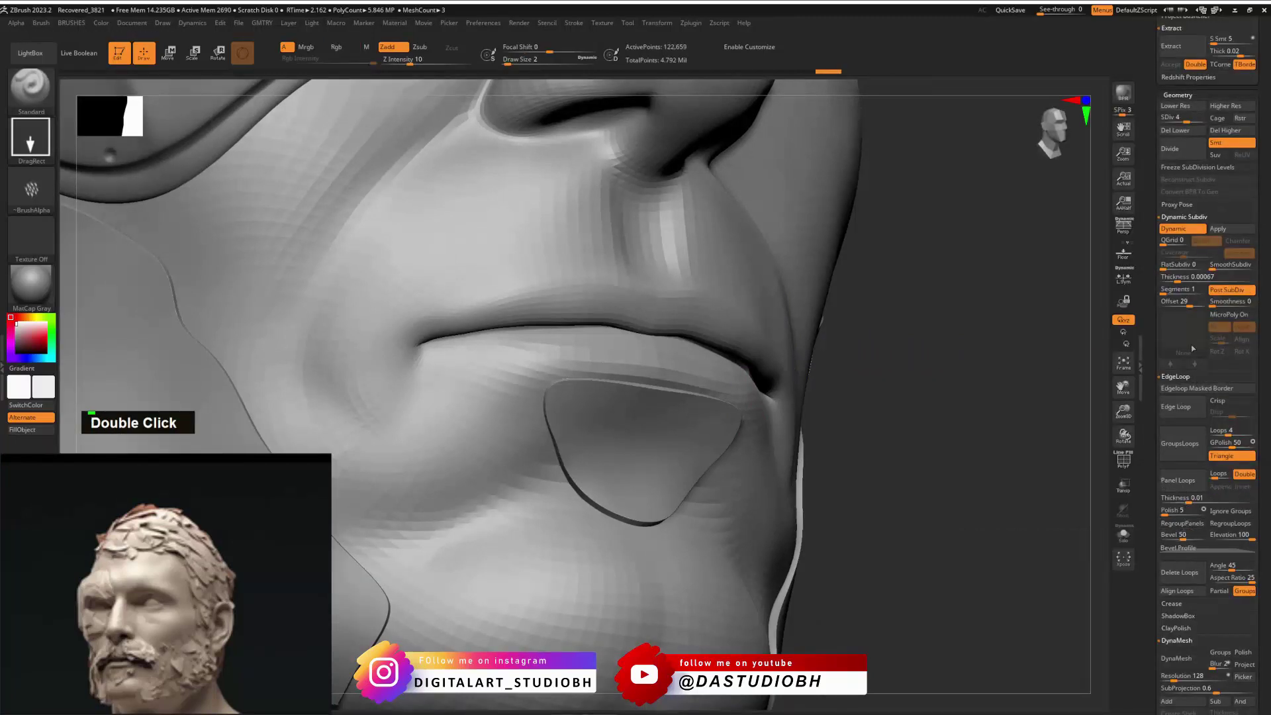
{"action": "left_click", "coordinate": [1183, 304]}
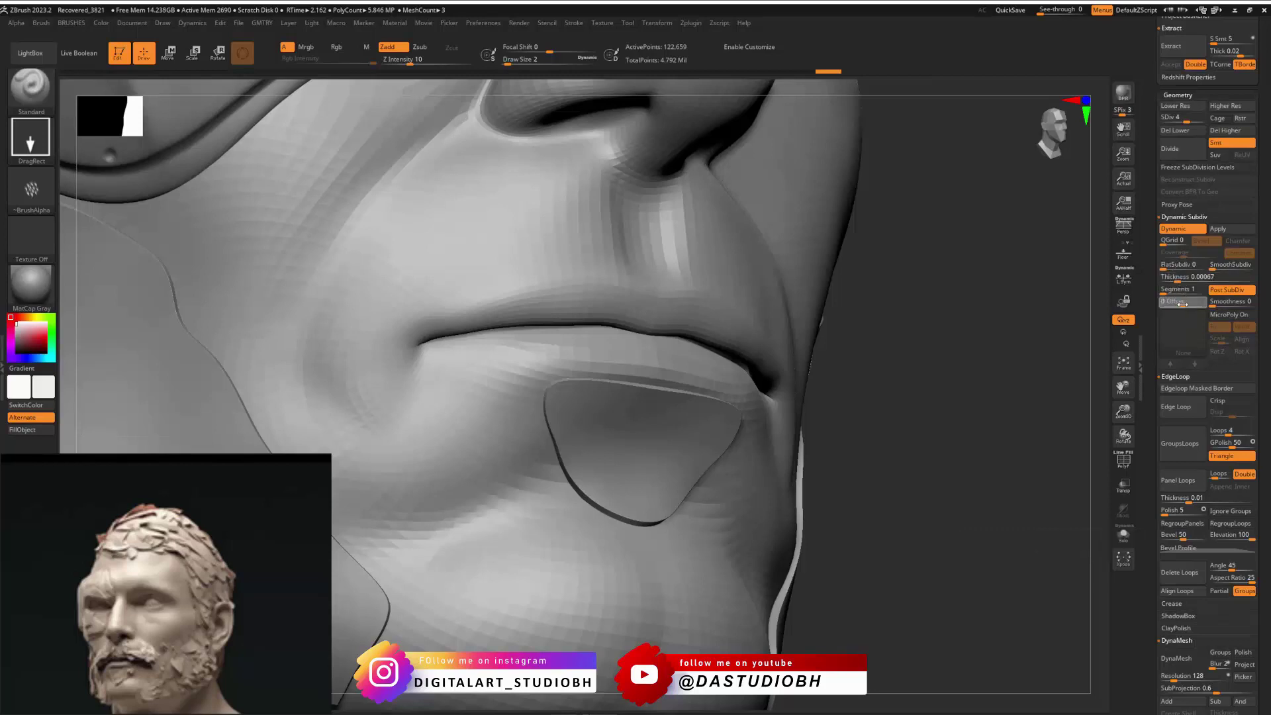
Step: Set the beard shell's dynamic thickness offset to -10
{"action": "type", "text": "-10"}
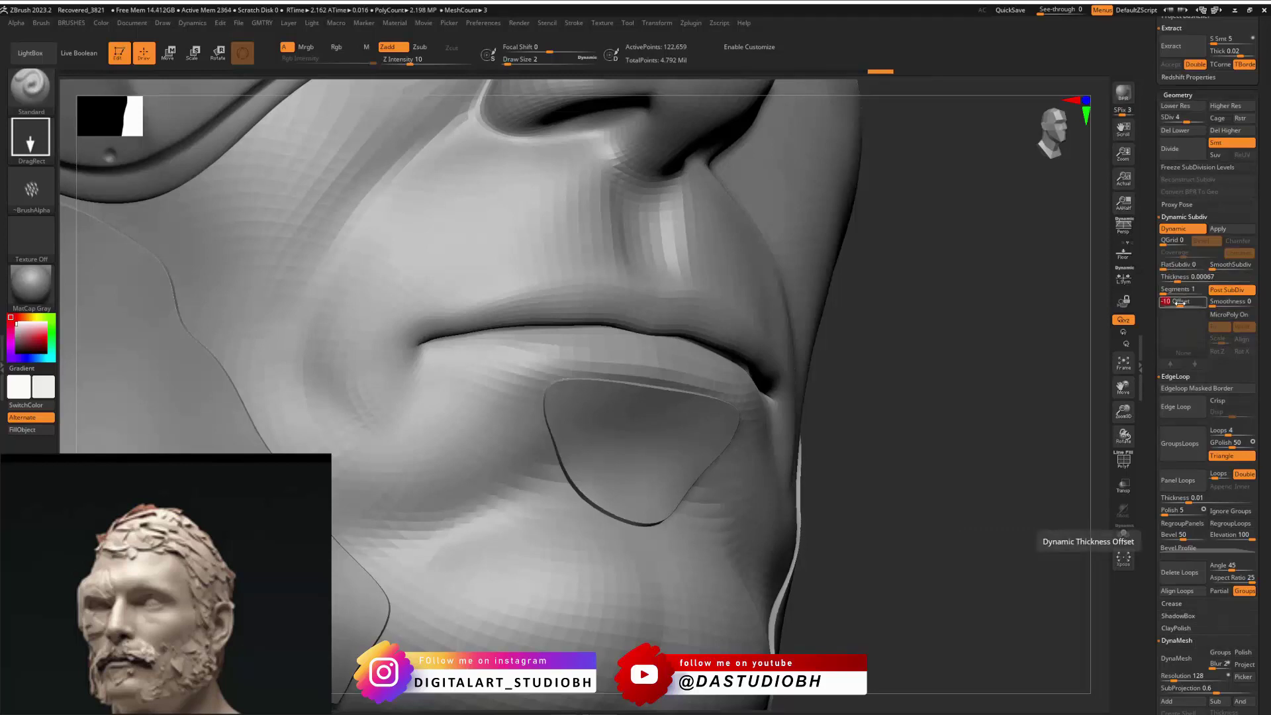
{"action": "key", "text": "Return"}
{"action": "right_click_drag", "start_coordinate": [979, 407], "coordinate": [629, 424], "text": "shift"}
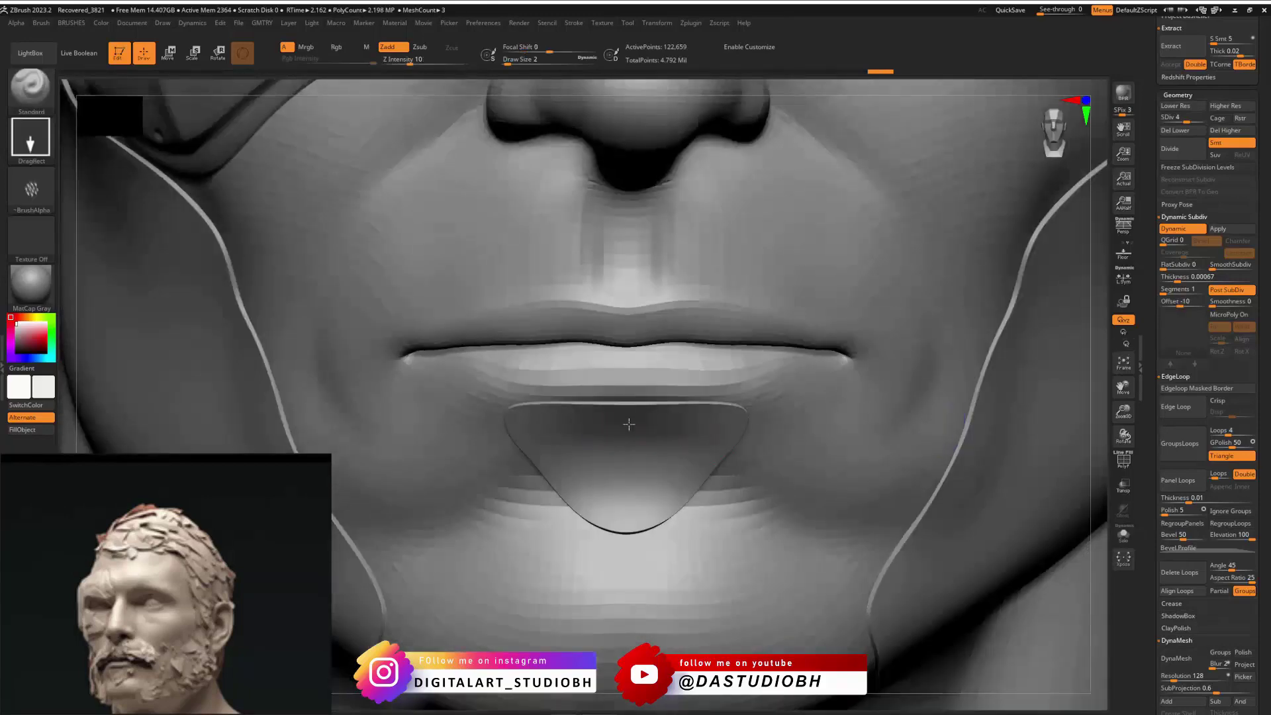
Step: Try stamping the hair alpha on the chin patch below the lip and undo the stamp
{"action": "right_click_drag", "start_coordinate": [655, 265], "coordinate": [643, 433]}
{"action": "key", "text": "ctrl+z"}
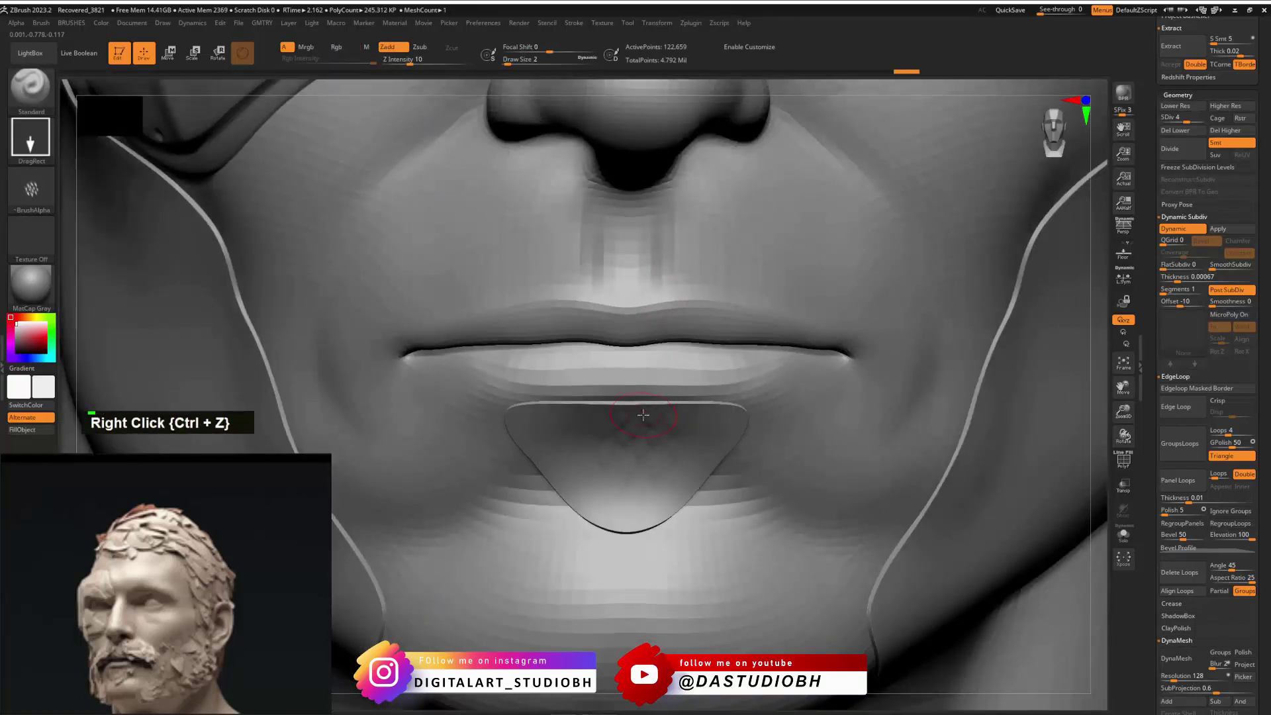
{"action": "key", "text": "ctrl+z"}
Step: Switch the brush alpha to fur_04_height, try stamping it on the chin patch and undo the stamps
{"action": "left_click", "coordinate": [31, 189]}
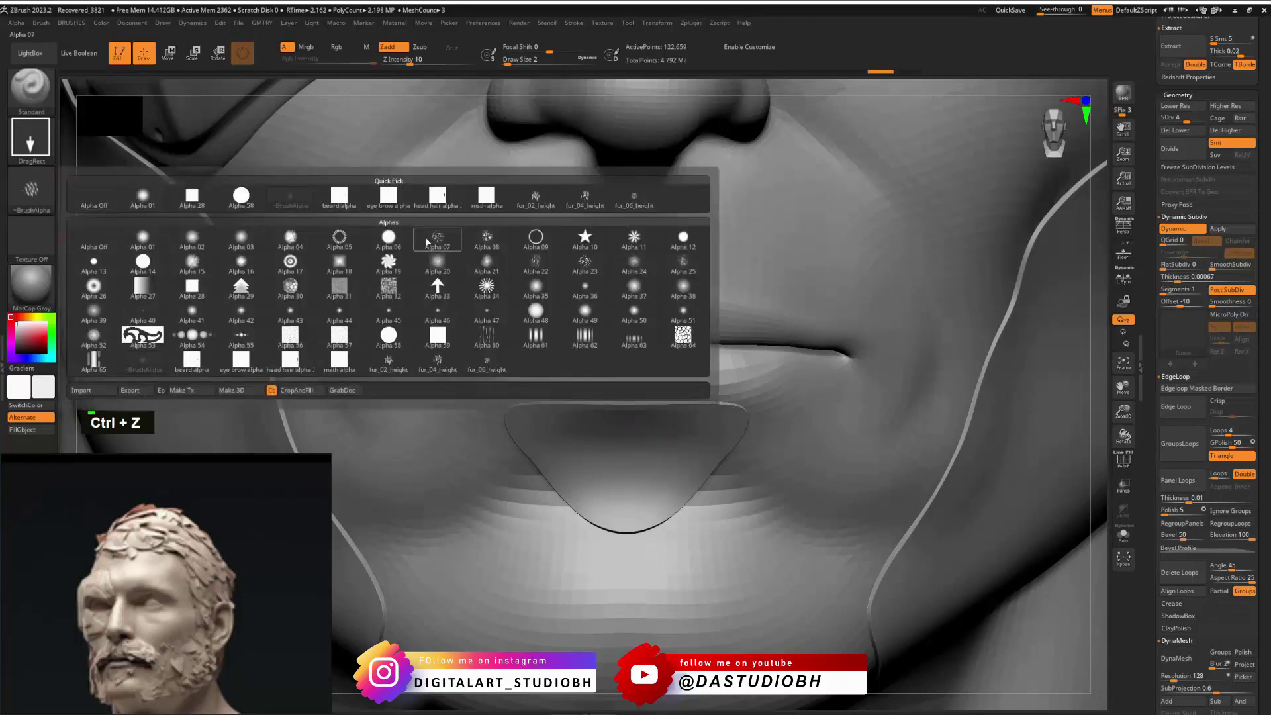
{"action": "left_click", "coordinate": [585, 196]}
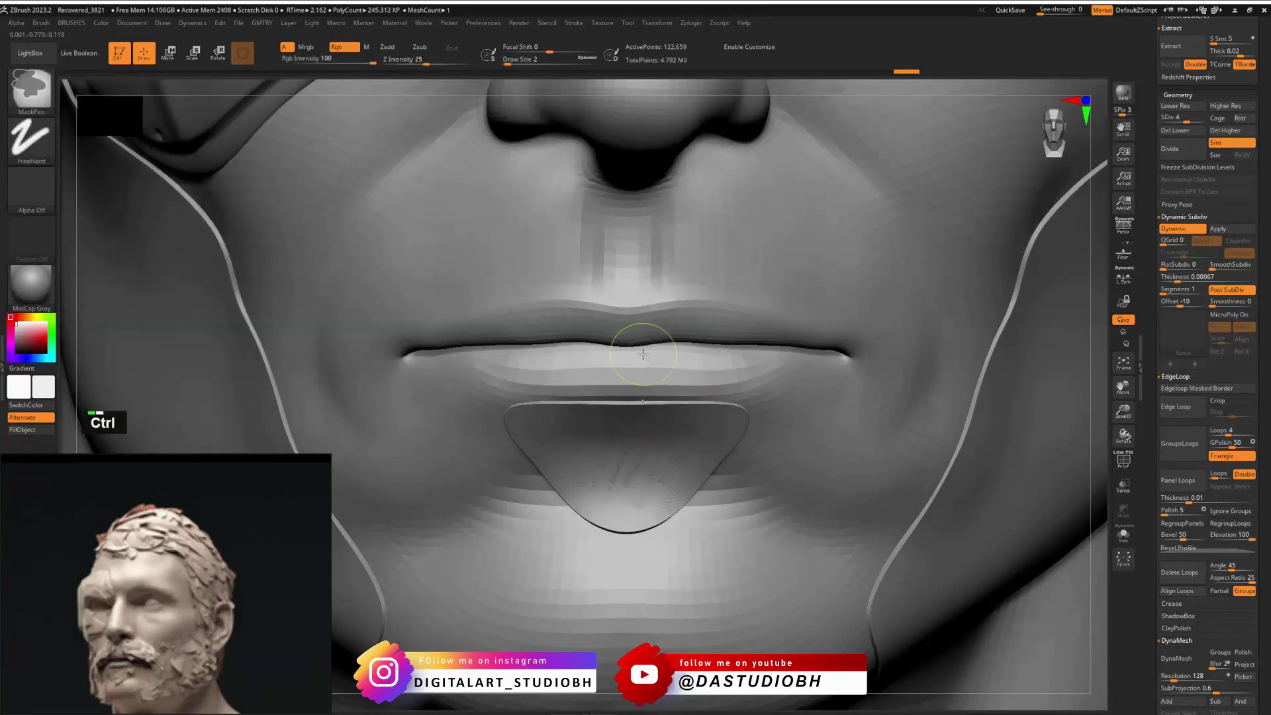
{"action": "key", "text": "ctrl+z"}
{"action": "right_click_drag", "start_coordinate": [651, 354], "coordinate": [630, 430]}
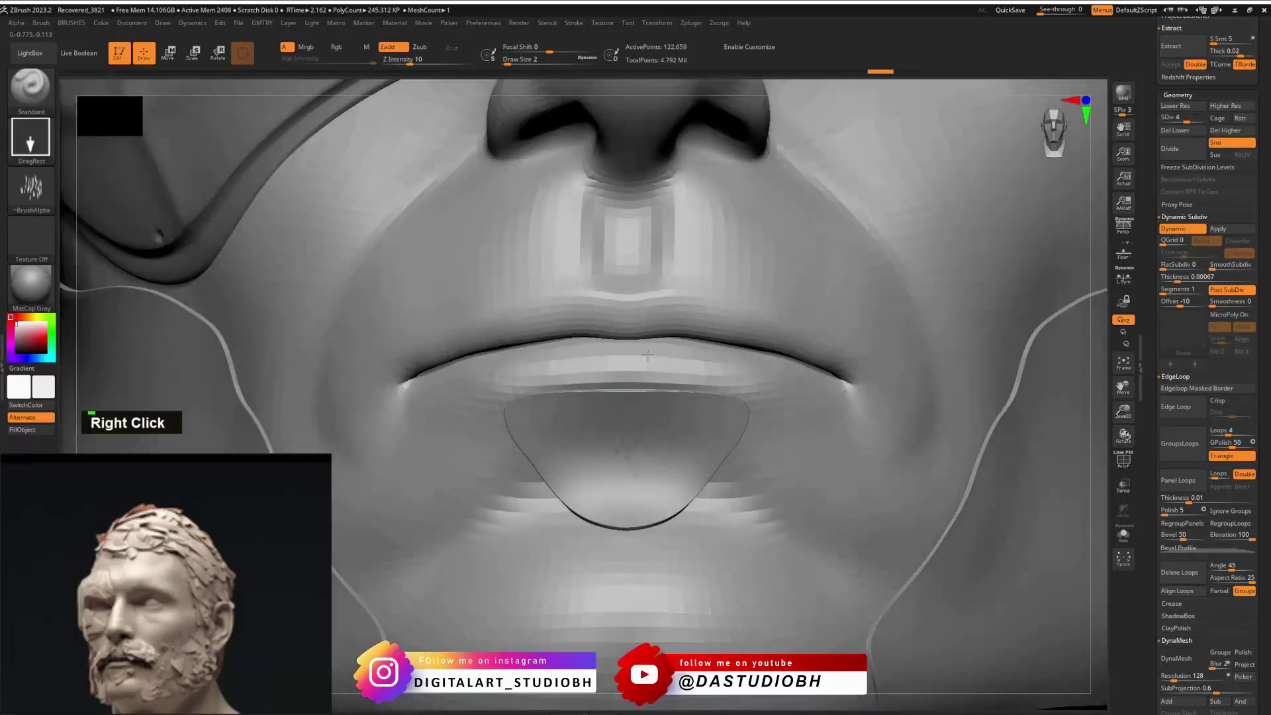
{"action": "key", "text": "ctrl+z"}
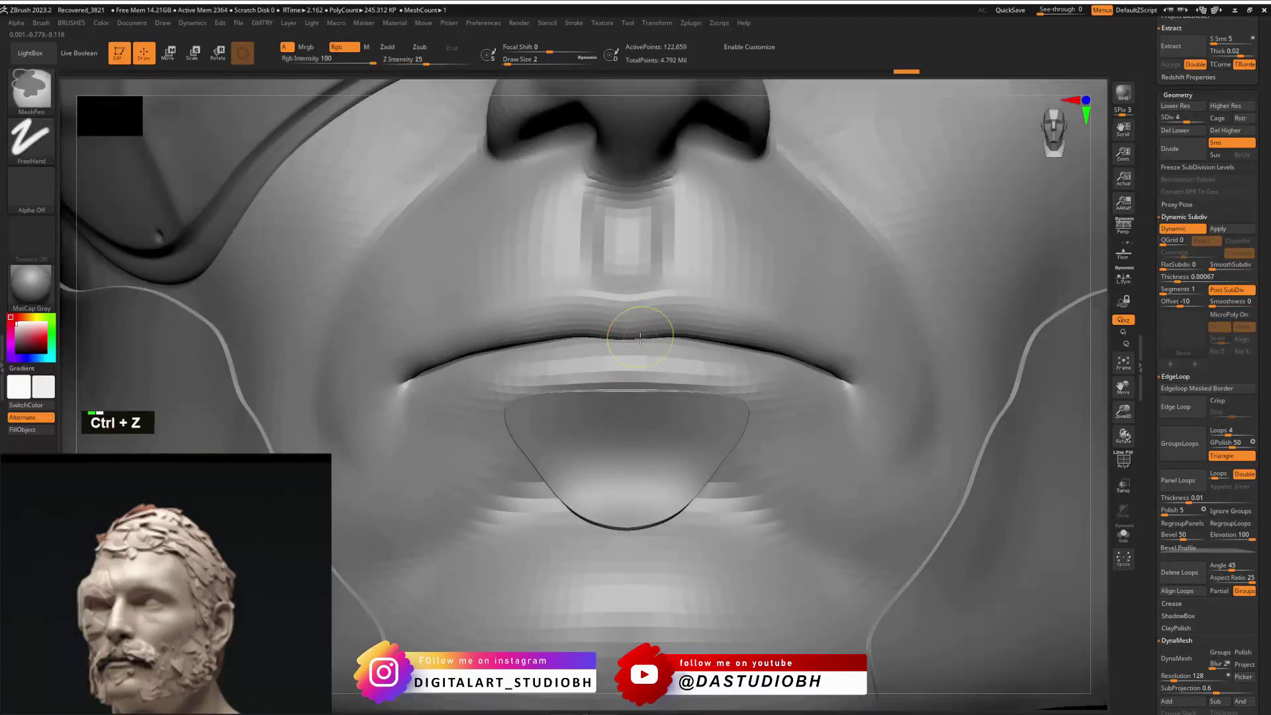
Step: Raise the beard shell to subdivision level 6 and try the fur alpha stamp on the chin patch again
{"action": "key", "text": "shift"}
{"action": "key", "text": "d"}
{"action": "key", "text": "d"}
{"action": "key", "text": "d"}
{"action": "key", "text": "d"}
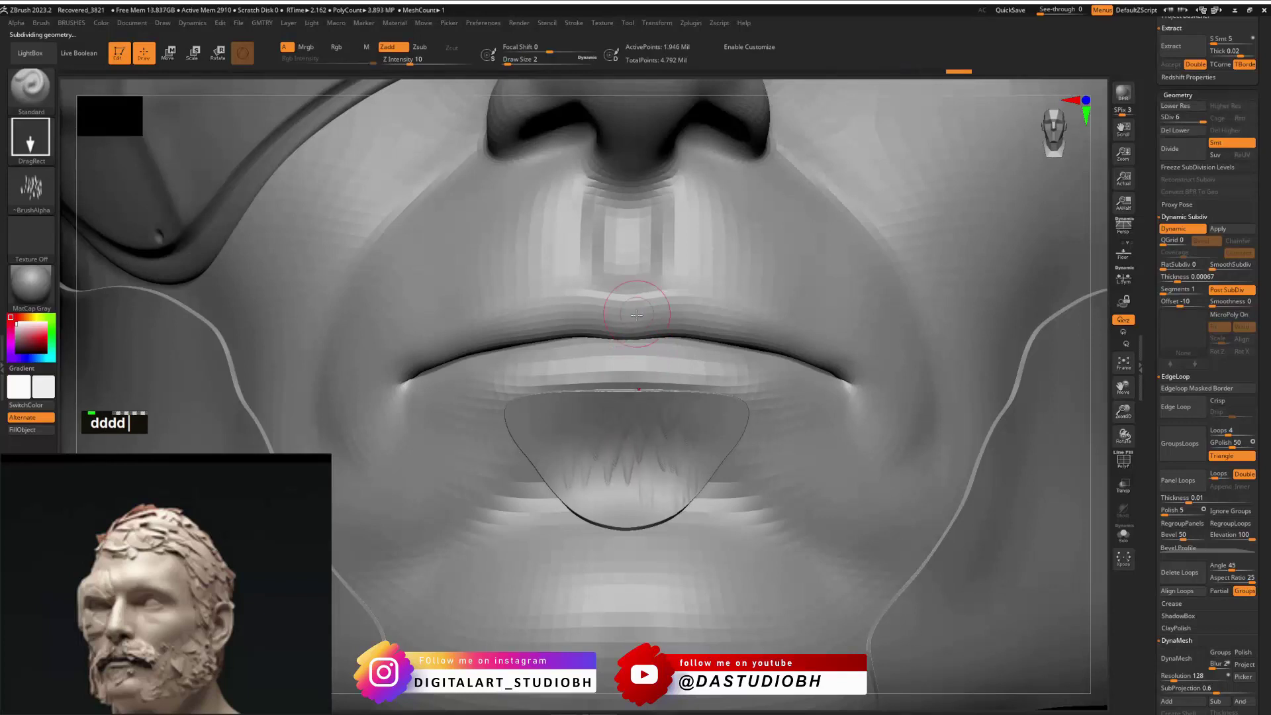
{"action": "key", "text": "ctrl"}
Step: Set the brush alpha to fur_06_height and try stamping it on the chin patch
{"action": "left_click", "coordinate": [31, 188]}
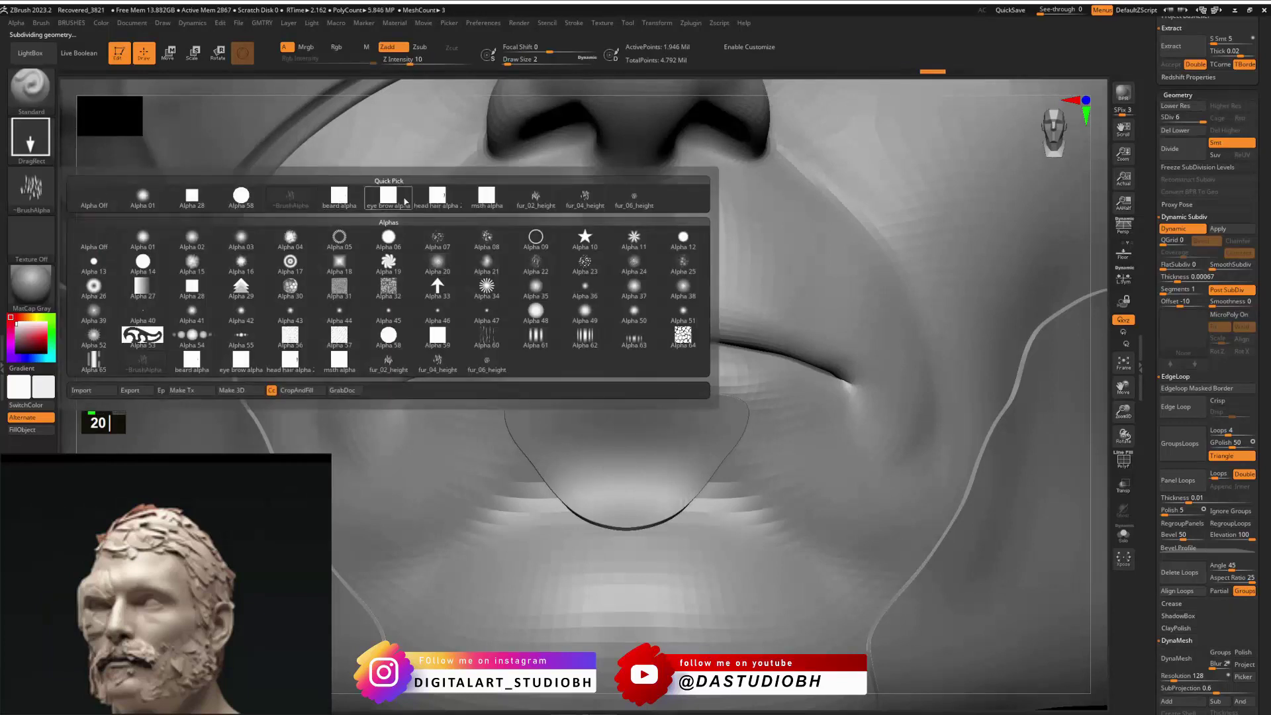
{"action": "left_click", "coordinate": [633, 199]}
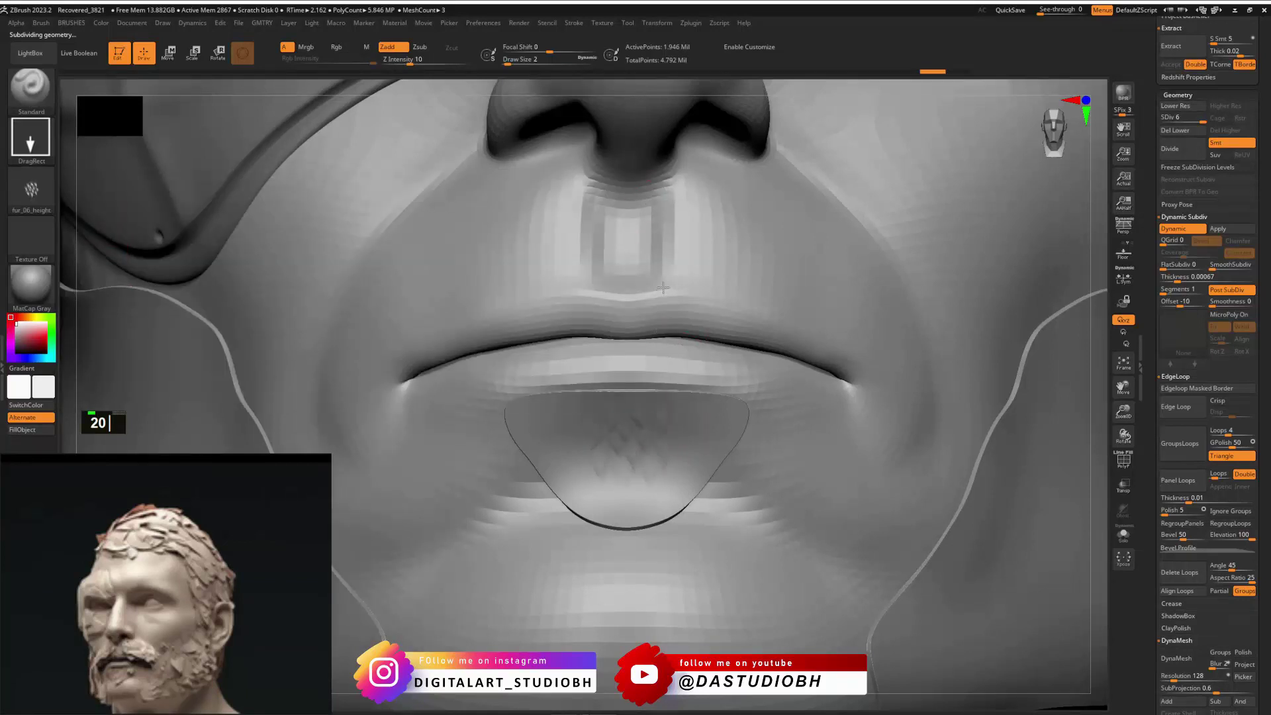
{"action": "key", "text": "d"}
{"action": "key", "text": "d"}
{"action": "key", "text": "d"}
{"action": "key", "text": "d"}
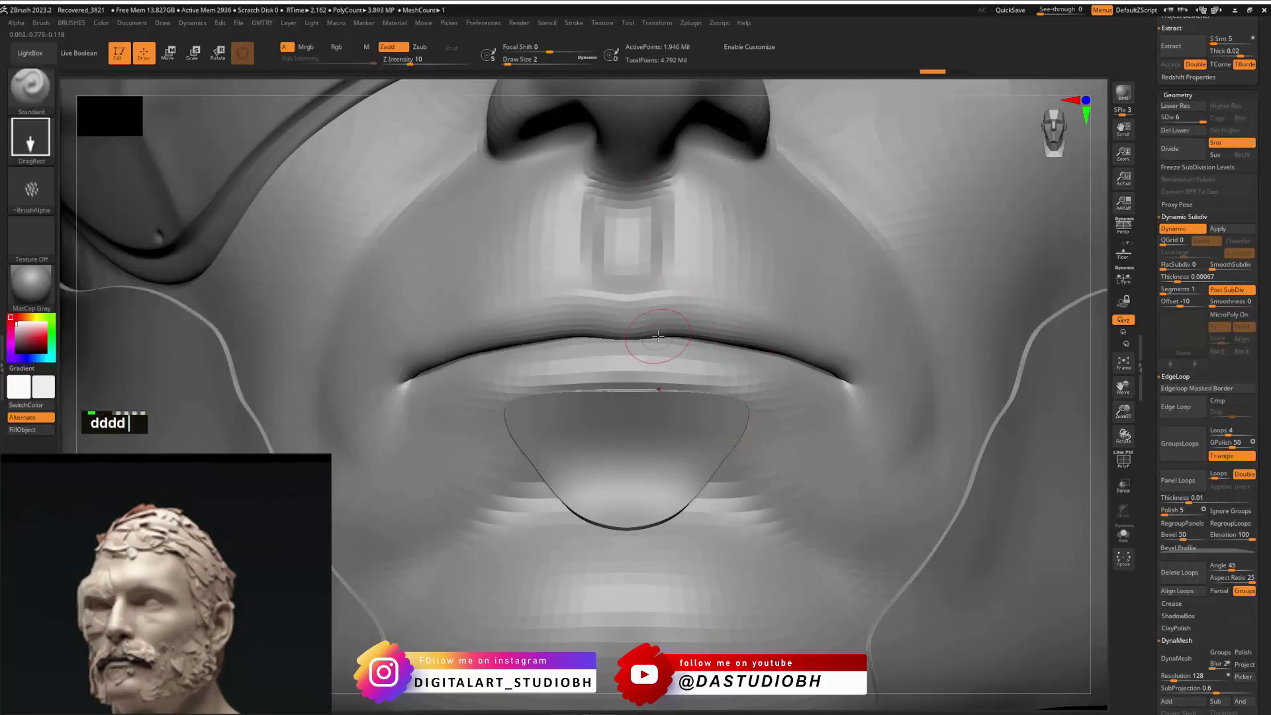
Step: Turn off dynamic subdivision on the beard shell and step it down to subdivision level 1
{"action": "right_click_drag", "start_coordinate": [643, 346], "coordinate": [624, 364]}
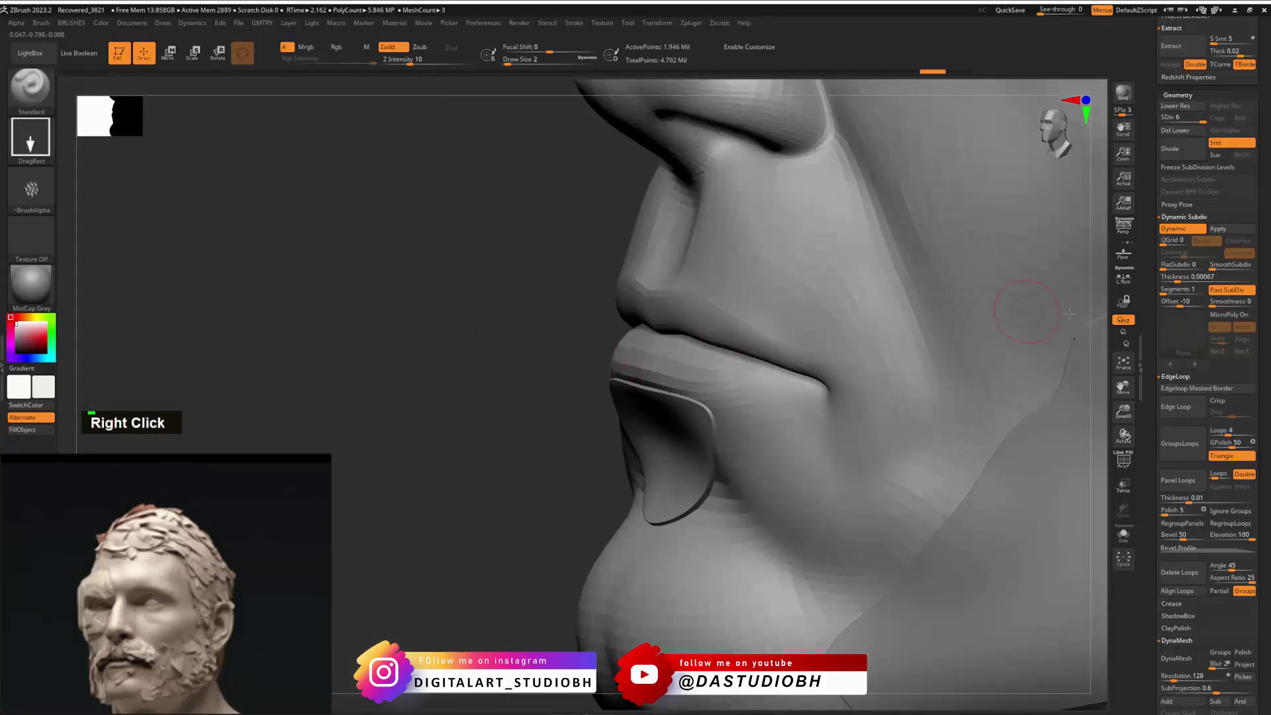
{"action": "right_click_drag", "start_coordinate": [559, 315], "coordinate": [655, 318]}
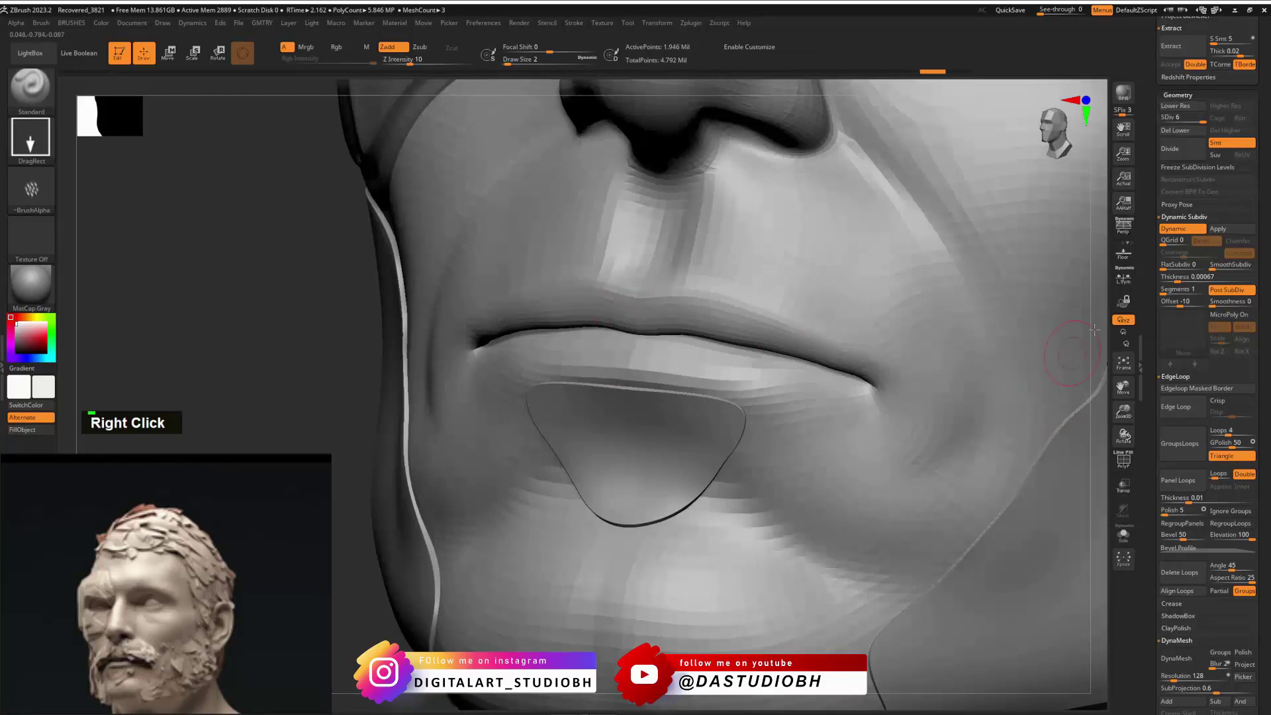
{"action": "left_click", "coordinate": [1183, 229]}
{"action": "key", "text": "shift"}
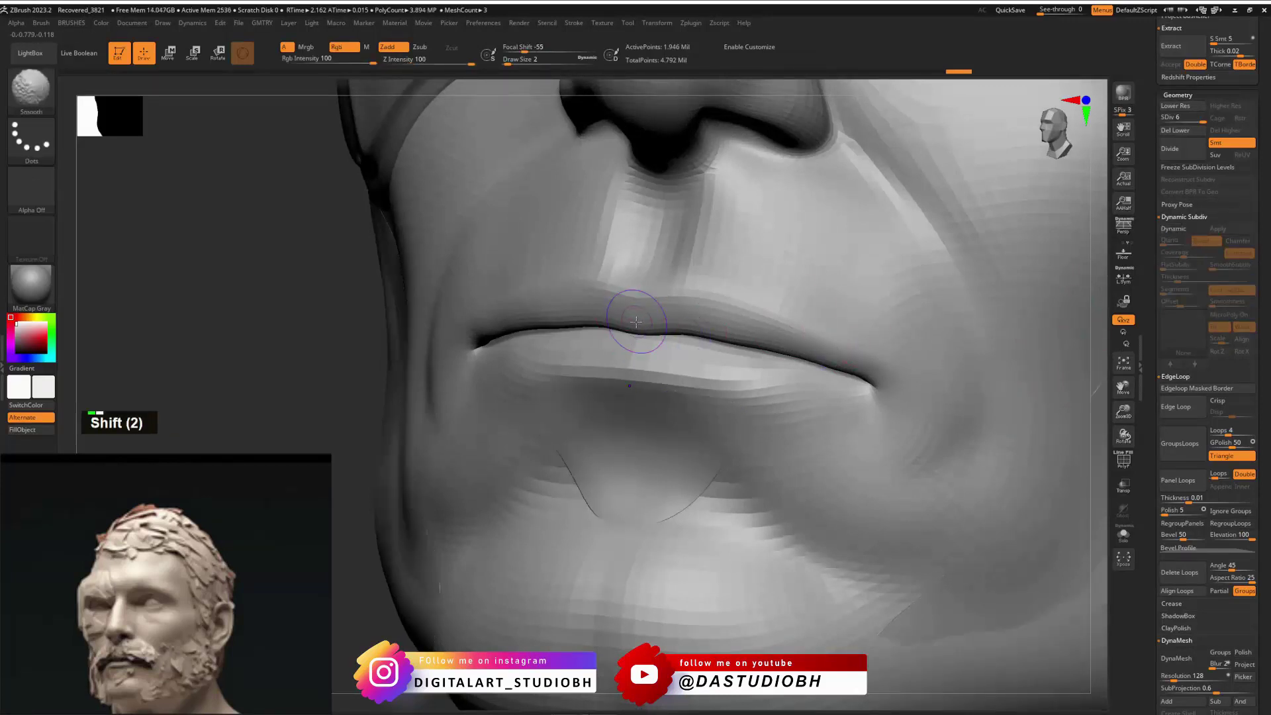
{"action": "key", "text": "shift+d"}
{"action": "key", "text": "shift+d"}
{"action": "key", "text": "shift+d"}
{"action": "key", "text": "shift+d"}
{"action": "key", "text": "shift+d"}
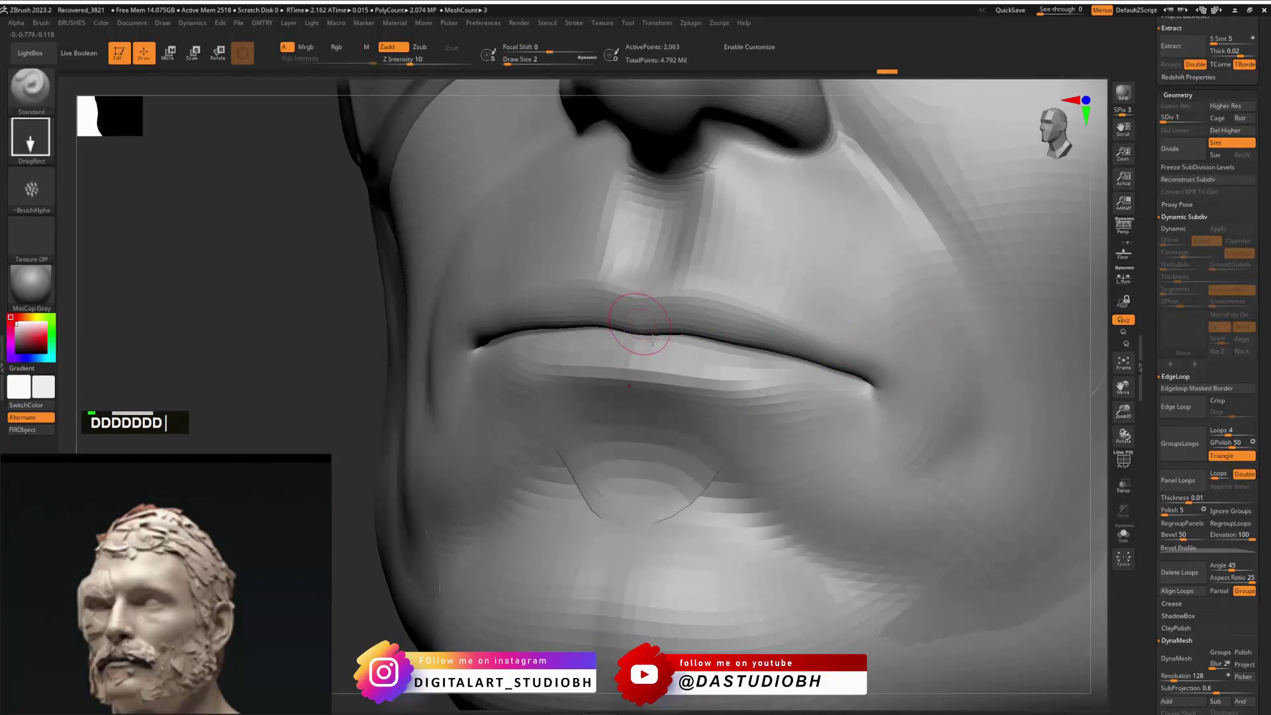
Step: Delete the beard shell's higher subdivision levels
{"action": "right_click_drag", "start_coordinate": [636, 323], "coordinate": [668, 439]}
{"action": "key", "text": "ctrl"}
{"action": "key", "text": "ctrl+v"}
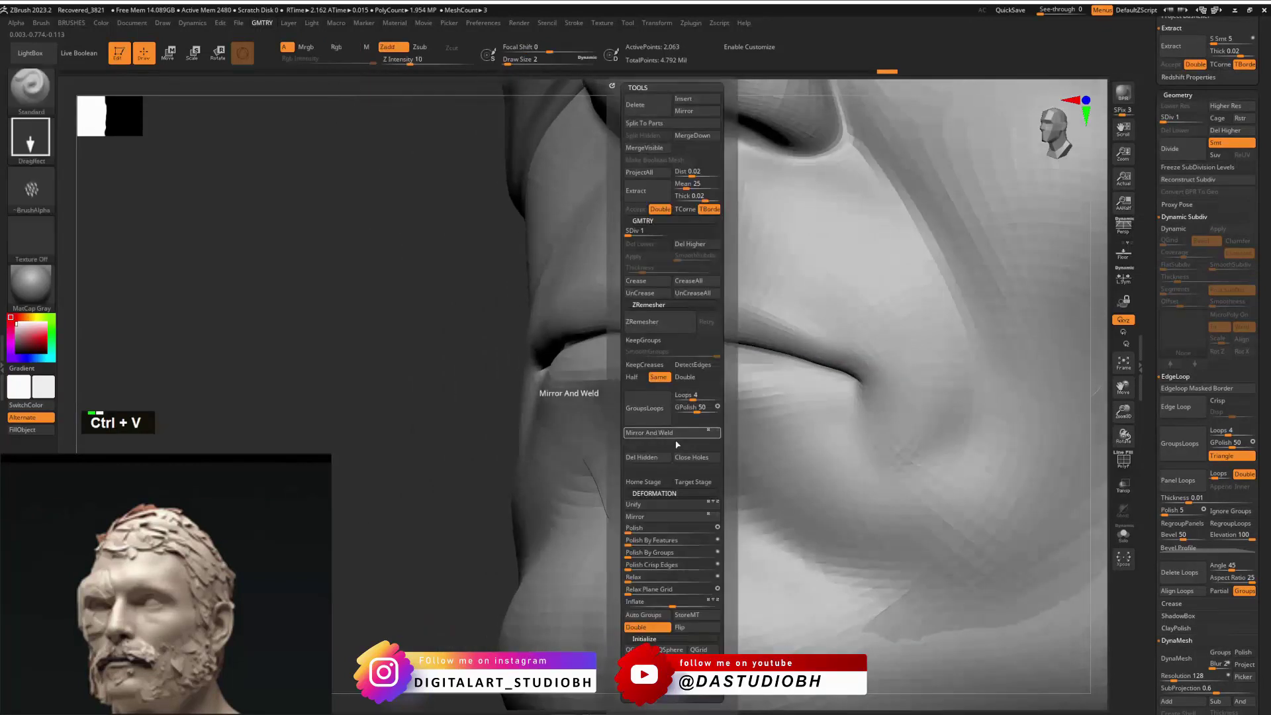
{"action": "left_click", "coordinate": [693, 245]}
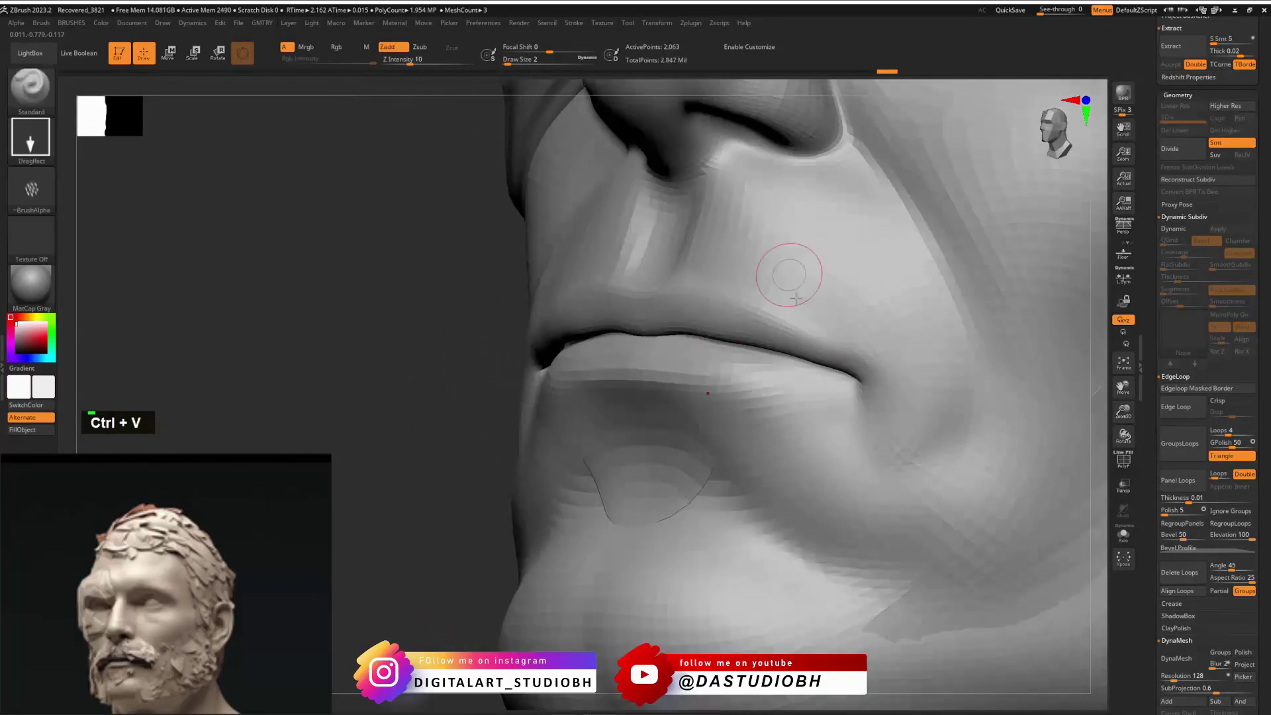
Step: Switch to the ZModeler brush
{"action": "right_click_drag", "start_coordinate": [682, 448], "coordinate": [670, 460]}
{"action": "key", "text": "ctrl"}
{"action": "key", "text": "ctrl+v"}
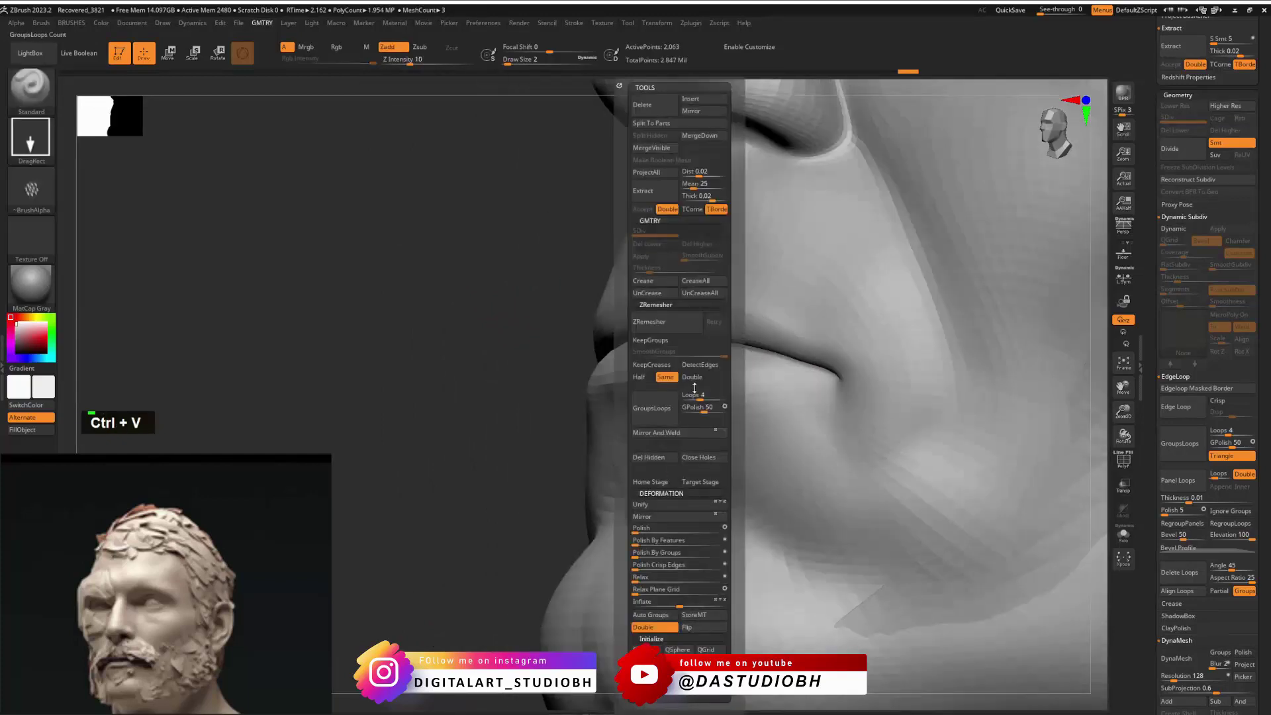
{"action": "key", "text": "ctrl+b"}
{"action": "double_click", "coordinate": [604, 506]}
{"action": "left_click", "coordinate": [670, 443]}
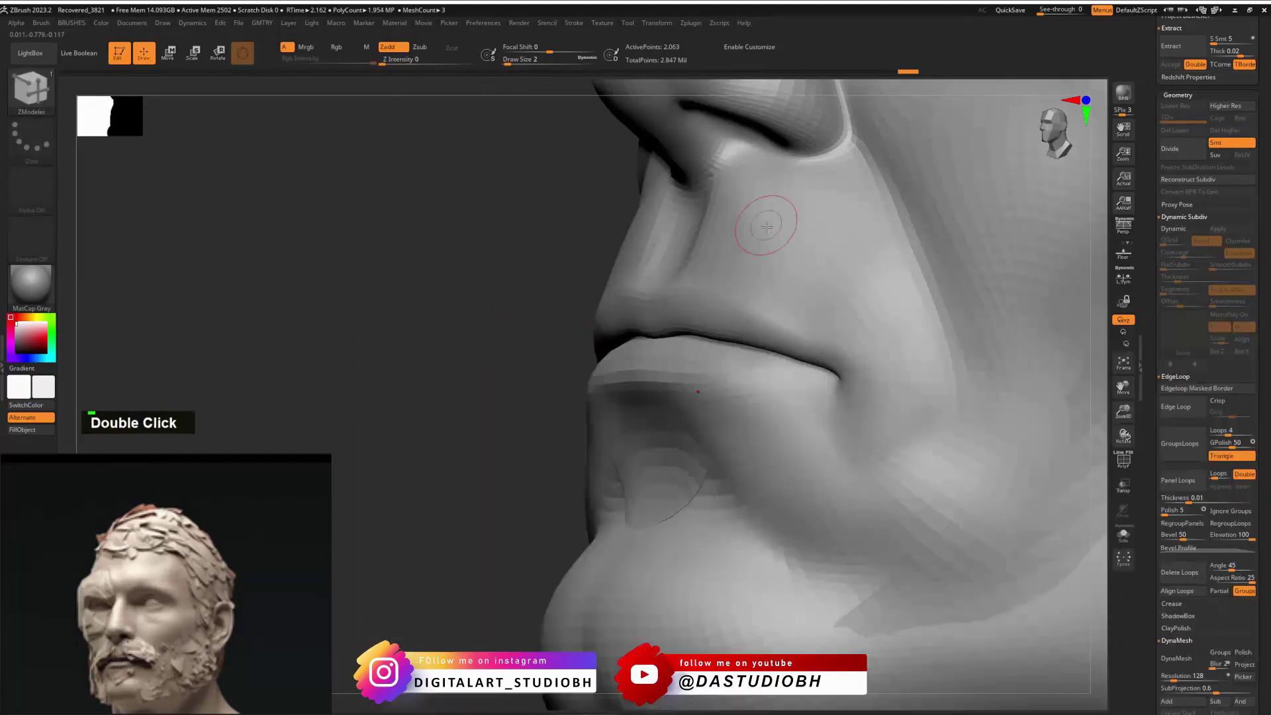
Step: Turn on dynamic subdivision for the beard shell and set its dynamic thickness offset to -37
{"action": "key", "text": "d"}
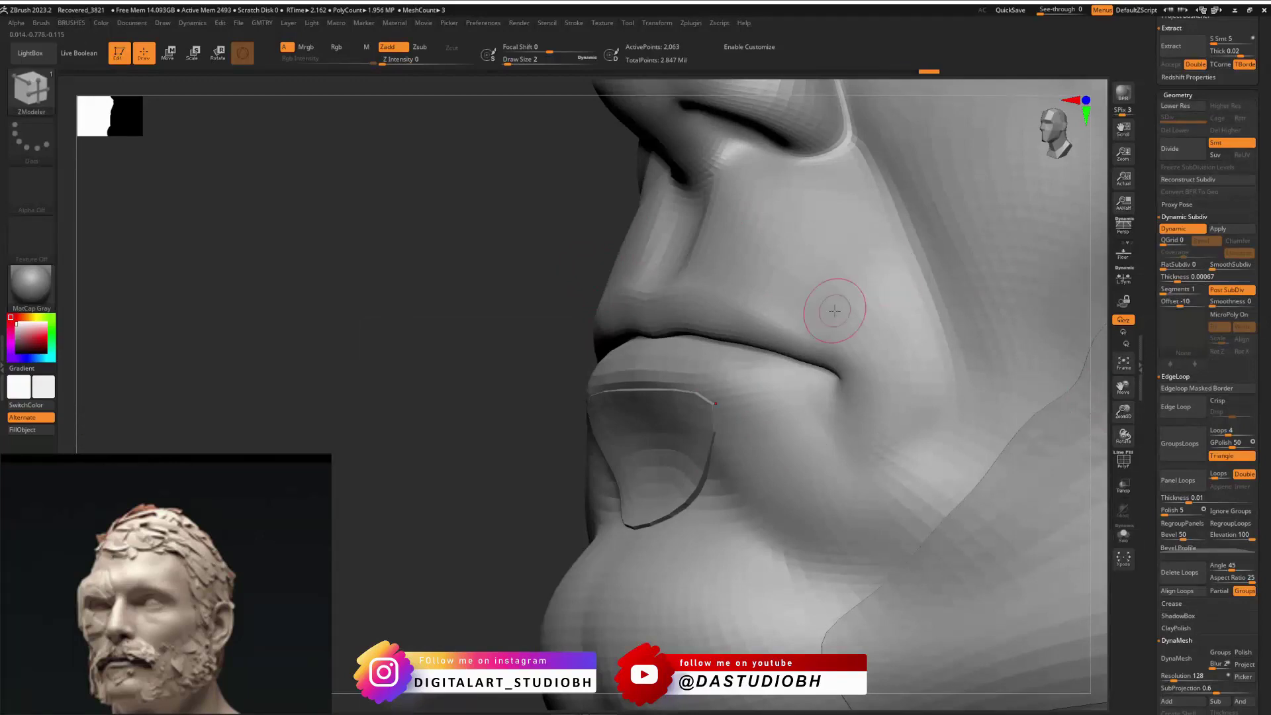
{"action": "mouse_move", "coordinate": [634, 294]}
{"action": "right_mouse_down"}
{"action": "mouse_move", "coordinate": [792, 298]}
{"action": "mouse_move", "coordinate": [868, 324]}
{"action": "mouse_move", "coordinate": [865, 352]}
{"action": "mouse_move", "coordinate": [834, 360]}
{"action": "mouse_move", "coordinate": [904, 338]}
{"action": "right_mouse_up"}
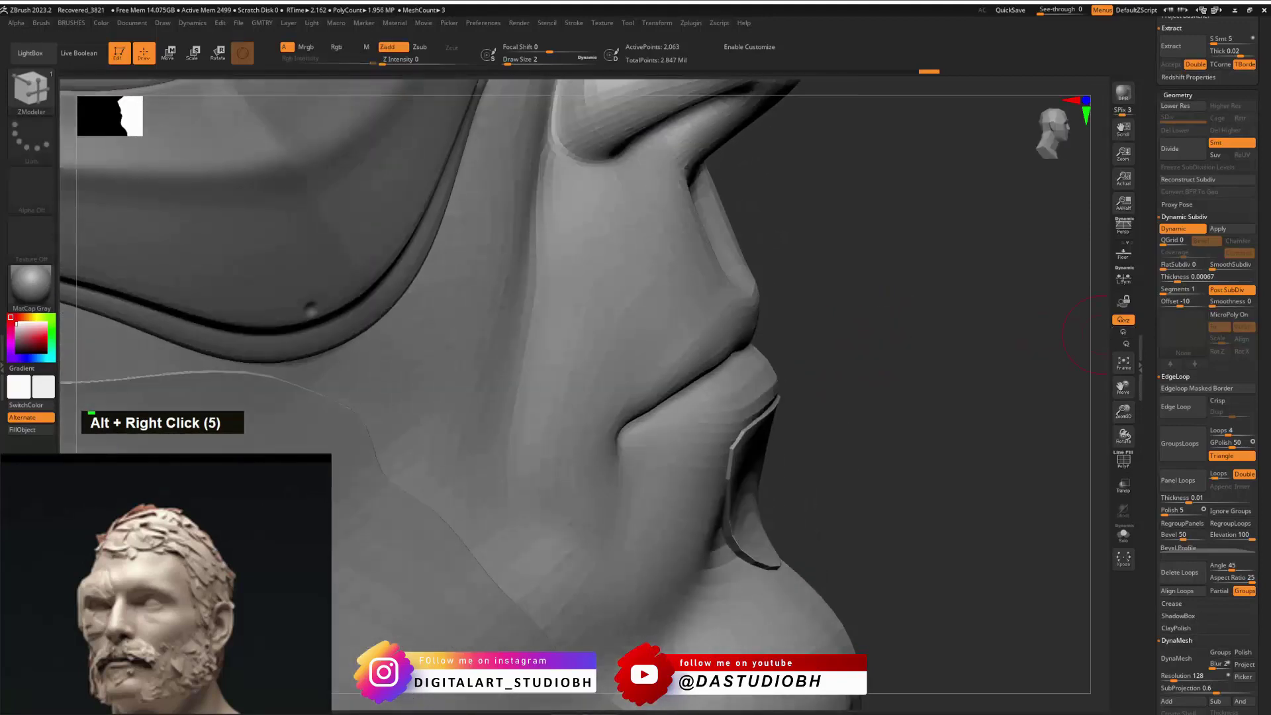
{"action": "left_click_drag", "start_coordinate": [1182, 302], "coordinate": [1178, 304]}
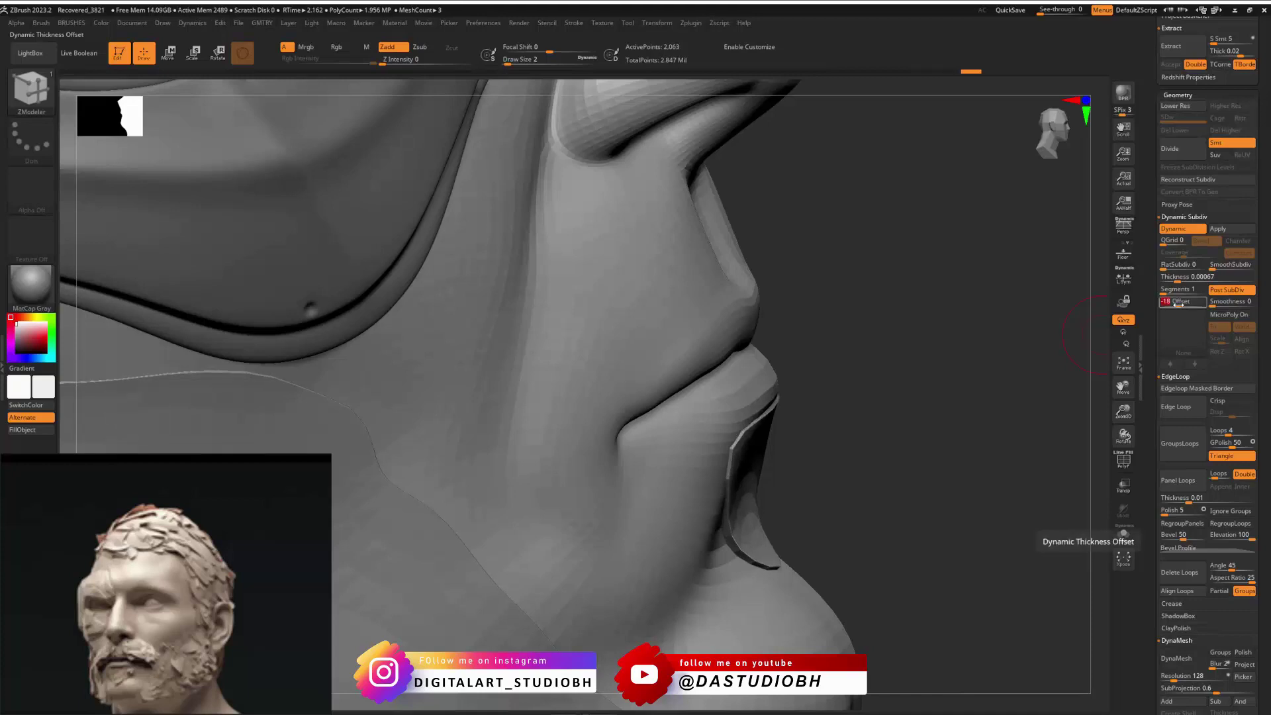
Step: Apply the dynamic thickness to the beard shell as real geometry and divide it up to subdivision level 5
{"action": "left_click", "coordinate": [1237, 230]}
{"action": "right_click_drag", "start_coordinate": [967, 397], "coordinate": [937, 386]}
{"action": "key", "text": "ctrl+d"}
{"action": "key", "text": "ctrl+d"}
{"action": "key", "text": "ctrl+d"}
{"action": "key", "text": "ctrl+d"}
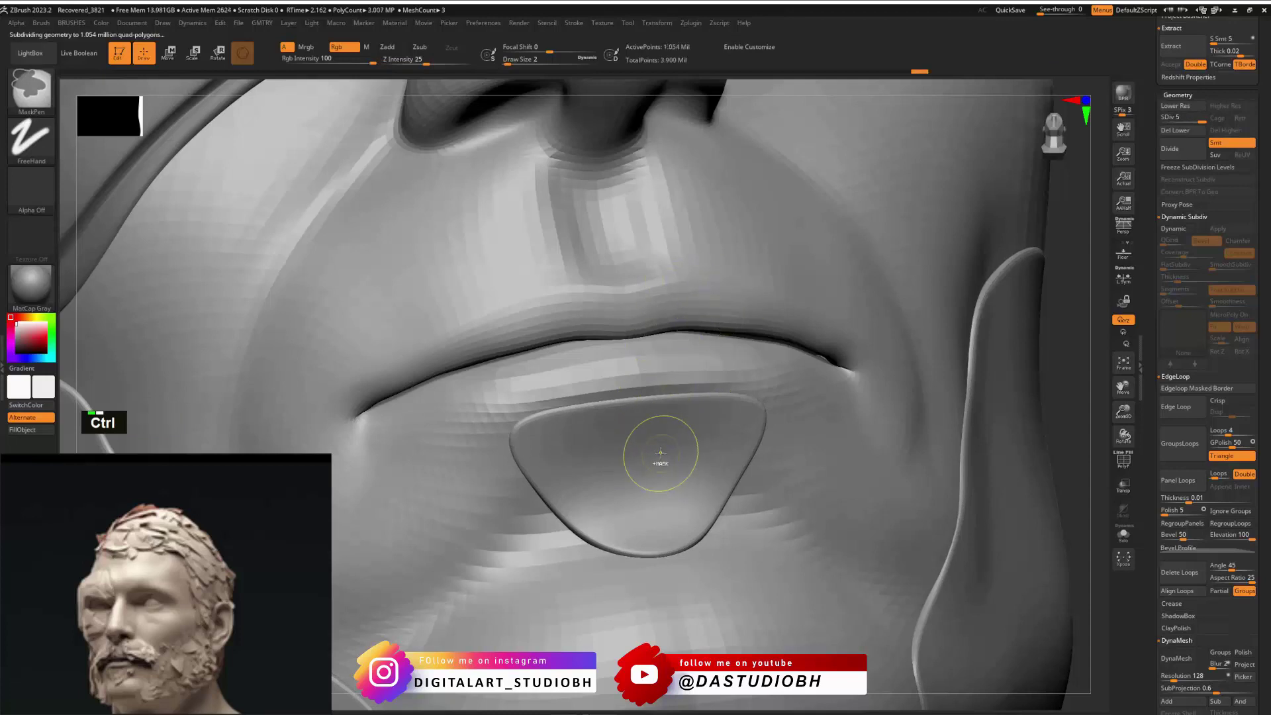
Step: Switch back to the Standard brush, undo a test stamp on the chin patch and set Z Intensity to 20
{"action": "right_click_drag", "start_coordinate": [671, 332], "coordinate": [638, 454]}
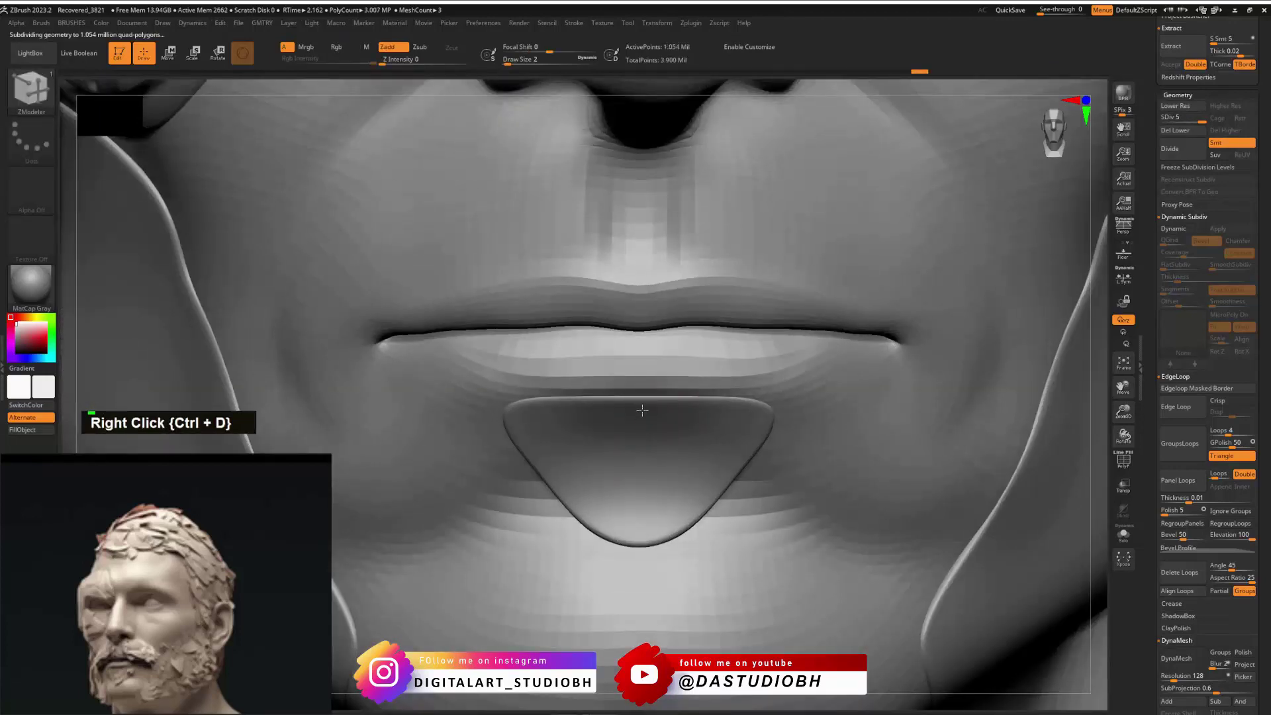
{"action": "right_click_drag", "start_coordinate": [790, 379], "coordinate": [667, 461]}
{"action": "key", "text": "ctrl+b"}
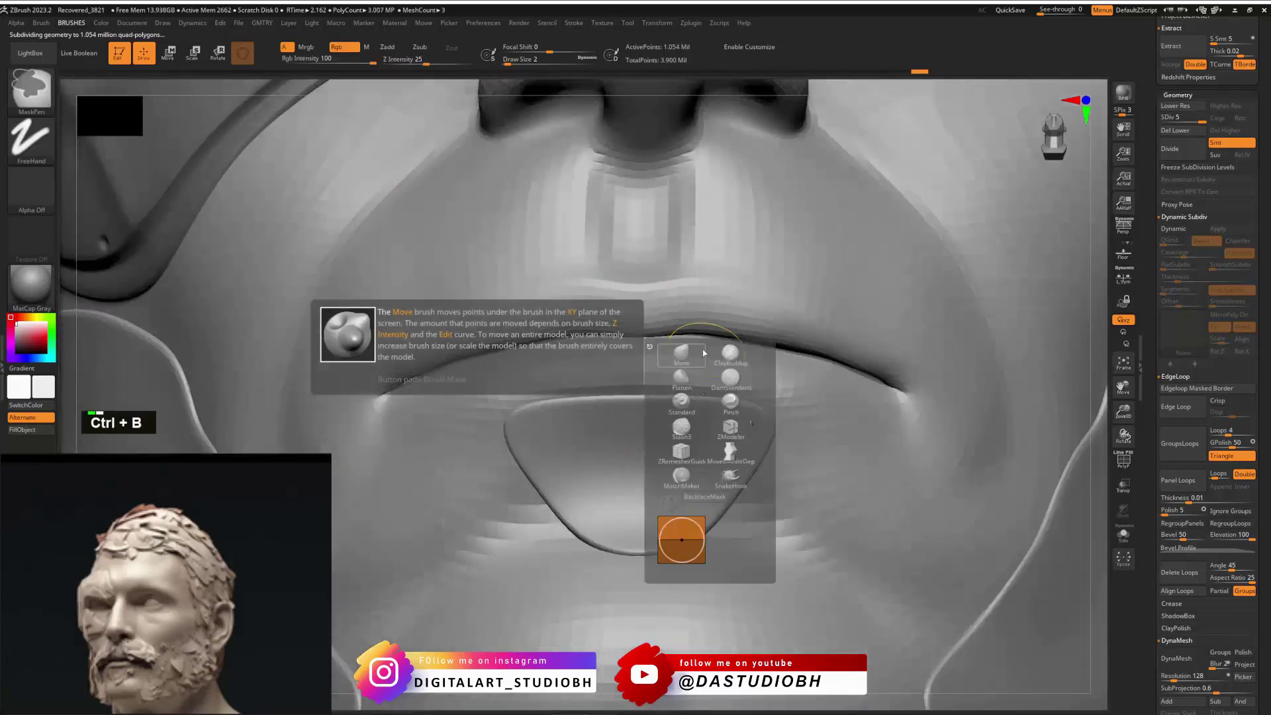
{"action": "left_click", "coordinate": [730, 426]}
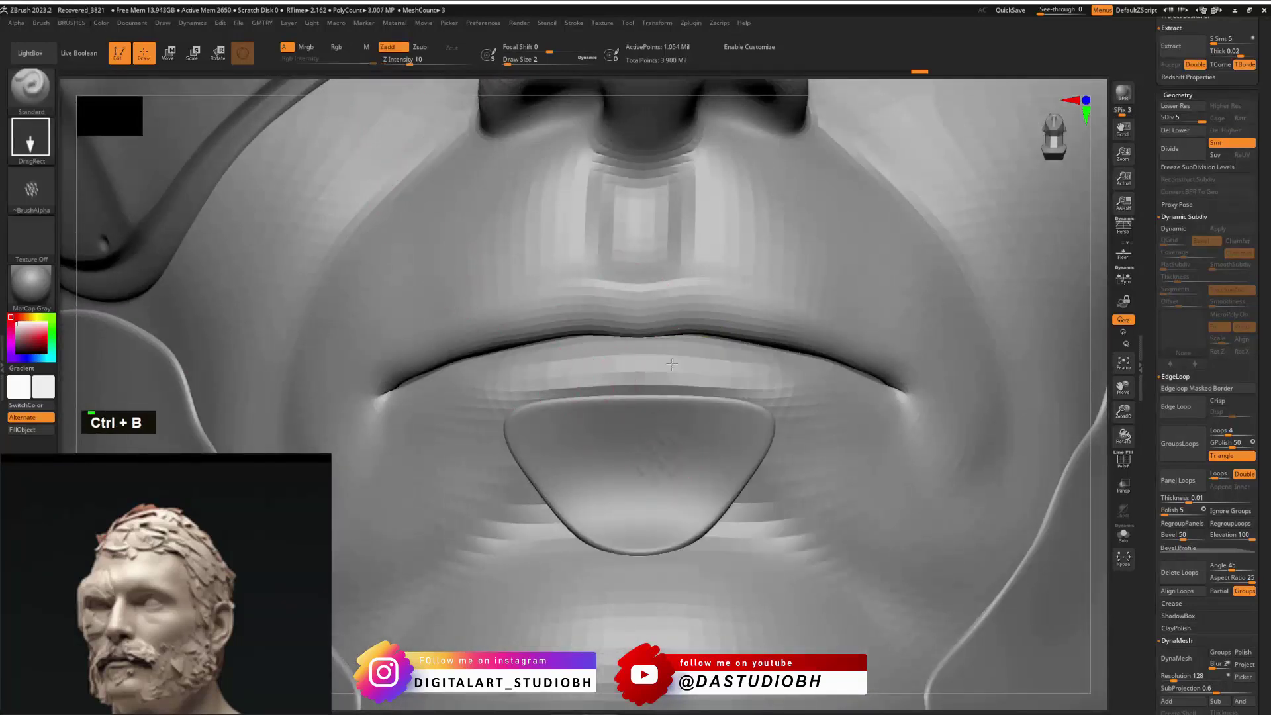
{"action": "key", "text": "ctrl+z"}
{"action": "key", "text": "ctrl+z"}
{"action": "left_click_drag", "start_coordinate": [412, 61], "coordinate": [423, 62]}
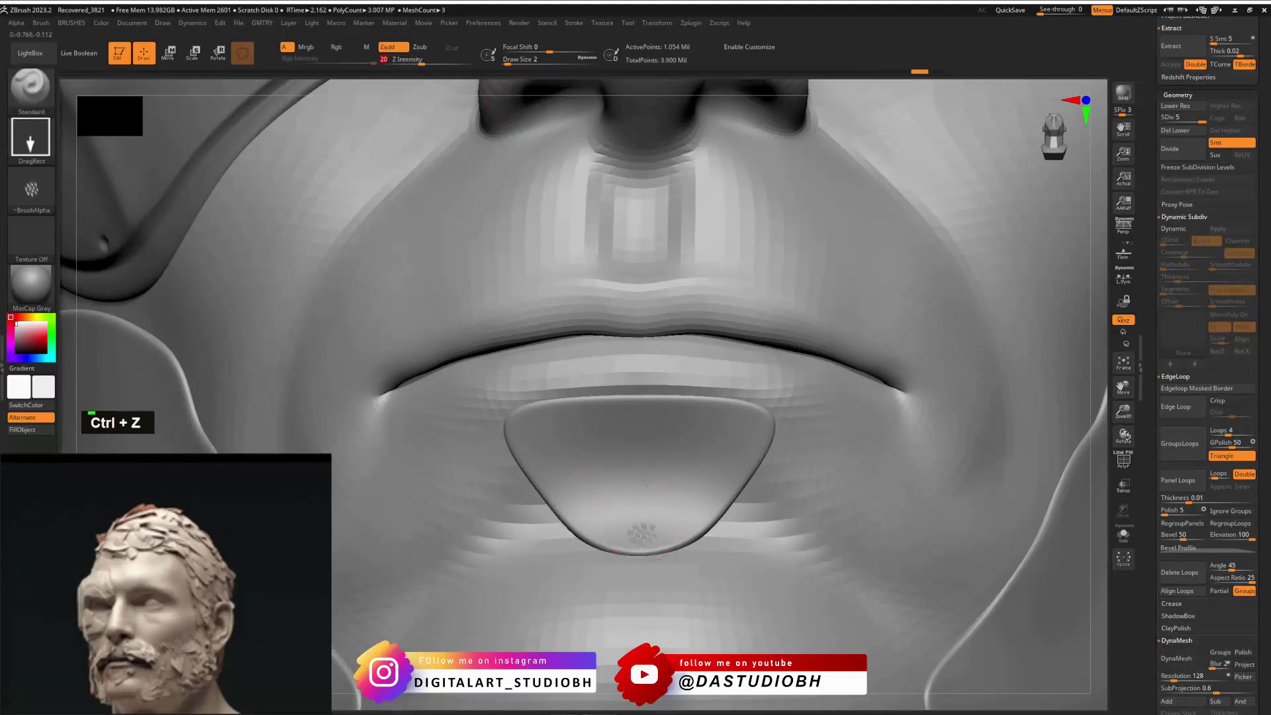
Step: Stamp the fur alpha up the middle of the chin patch and along its lower edge
{"action": "mouse_move", "coordinate": [646, 480]}
{"action": "left_mouse_down"}
{"action": "mouse_move", "coordinate": [664, 369]}
{"action": "mouse_move", "coordinate": [661, 380]}
{"action": "left_mouse_up"}
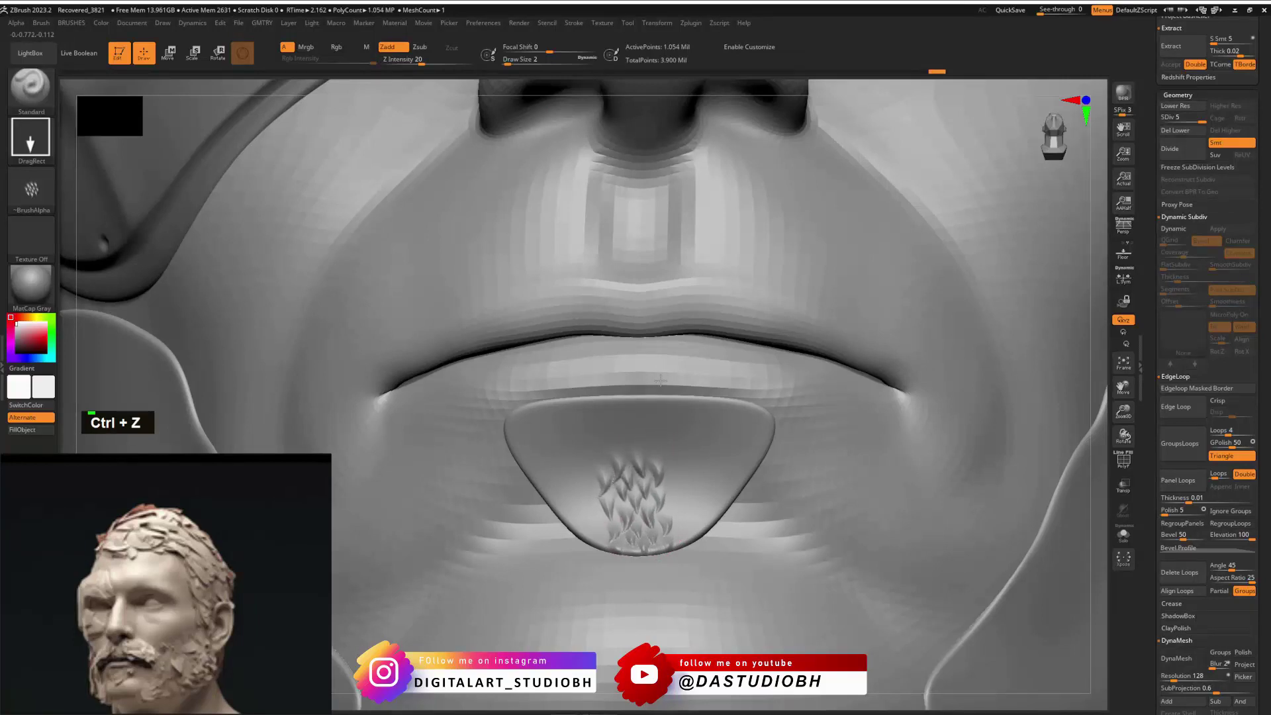
{"action": "right_click_drag", "start_coordinate": [659, 374], "coordinate": [642, 439]}
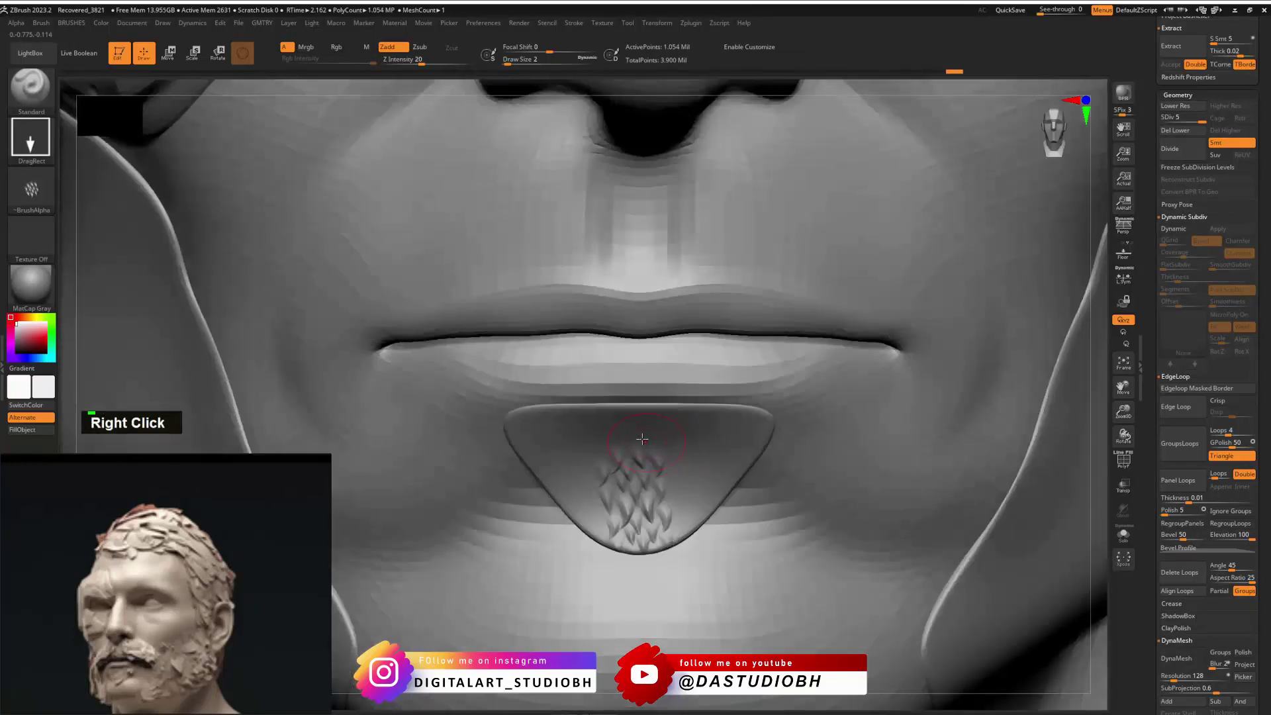
{"action": "left_click_drag", "start_coordinate": [642, 351], "coordinate": [649, 322]}
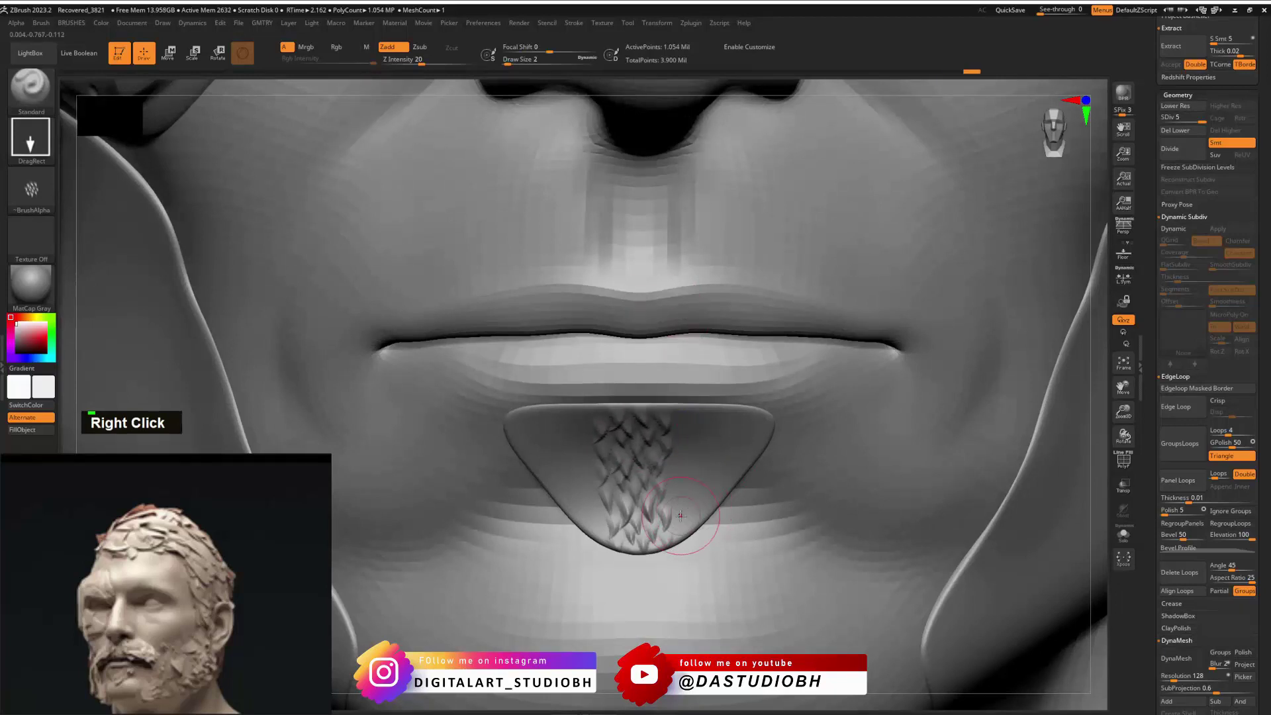
{"action": "left_click_drag", "start_coordinate": [681, 516], "coordinate": [720, 434]}
{"action": "right_click_drag", "start_coordinate": [720, 433], "coordinate": [703, 453]}
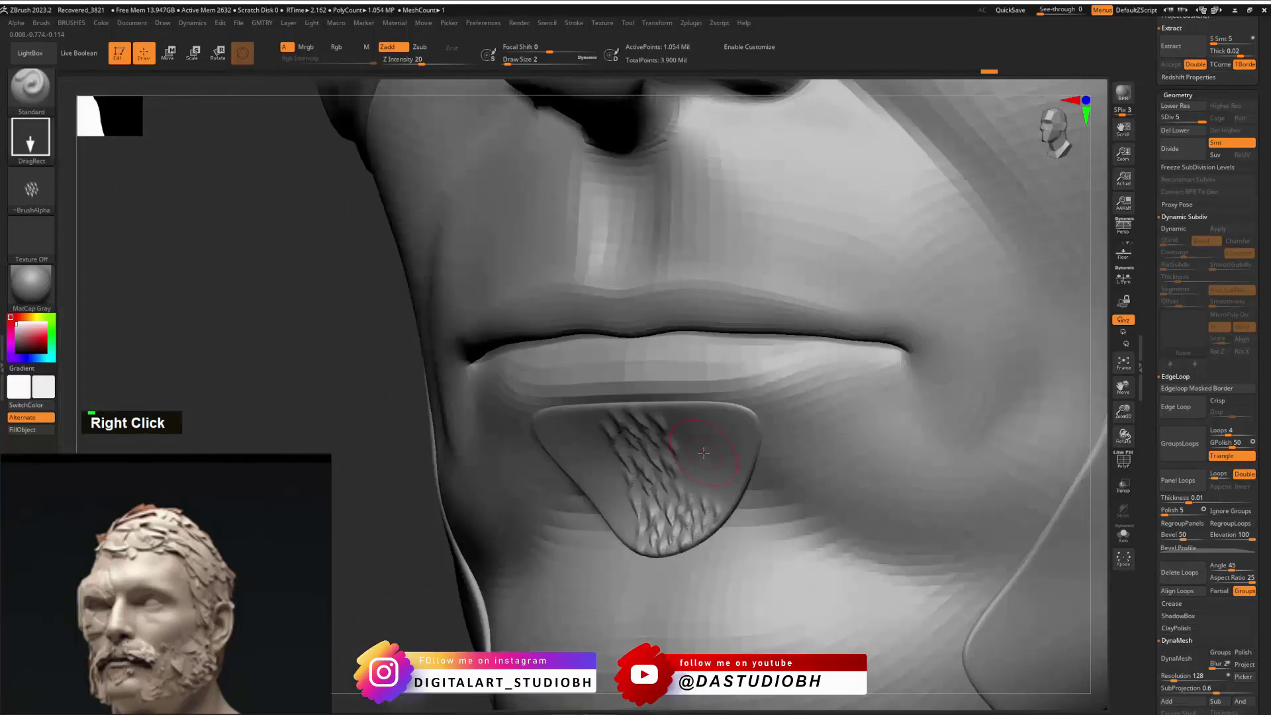
Step: Undo the fur stamps, the shell's subdivisions and the applied thickness, back to the live dynamic thickness
{"action": "key", "text": "ctrl+z"}
{"action": "key", "text": "ctrl+z"}
{"action": "key", "text": "ctrl+z"}
{"action": "key", "text": "ctrl+z"}
{"action": "key", "text": "ctrl+z"}
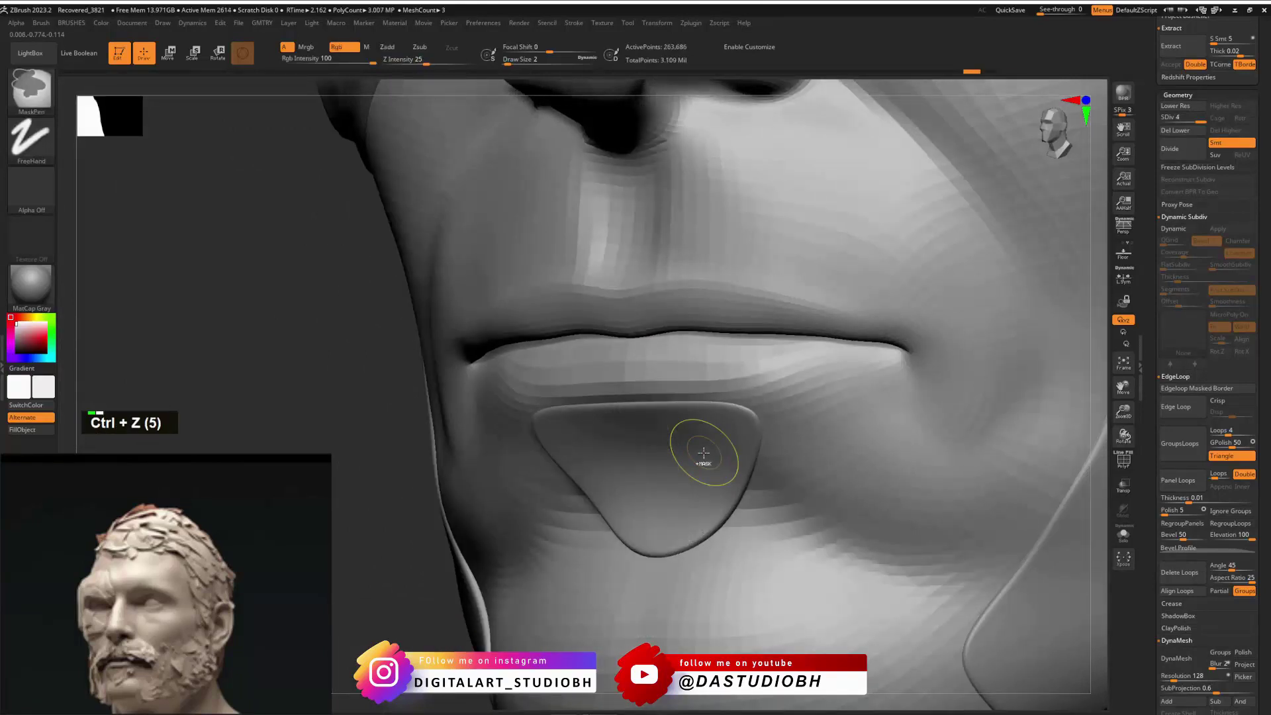
{"action": "right_click_drag", "start_coordinate": [699, 449], "coordinate": [744, 426]}
{"action": "key", "text": "ctrl+z"}
{"action": "key", "text": "ctrl+z"}
{"action": "key", "text": "ctrl+z"}
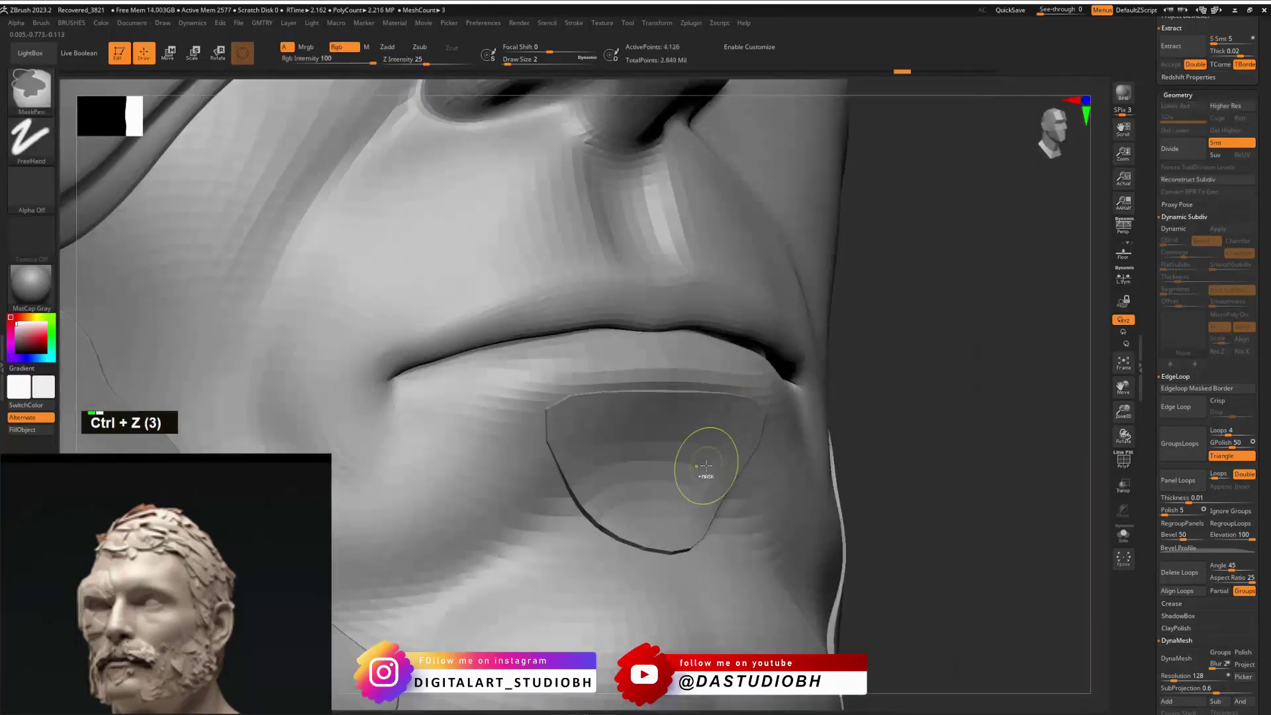
{"action": "key", "text": "ctrl+z"}
{"action": "key", "text": "ctrl+z"}
Step: Set the beard shell's Dynamic Thickness Offset to -100
{"action": "right_click_drag", "start_coordinate": [1024, 371], "coordinate": [861, 400]}
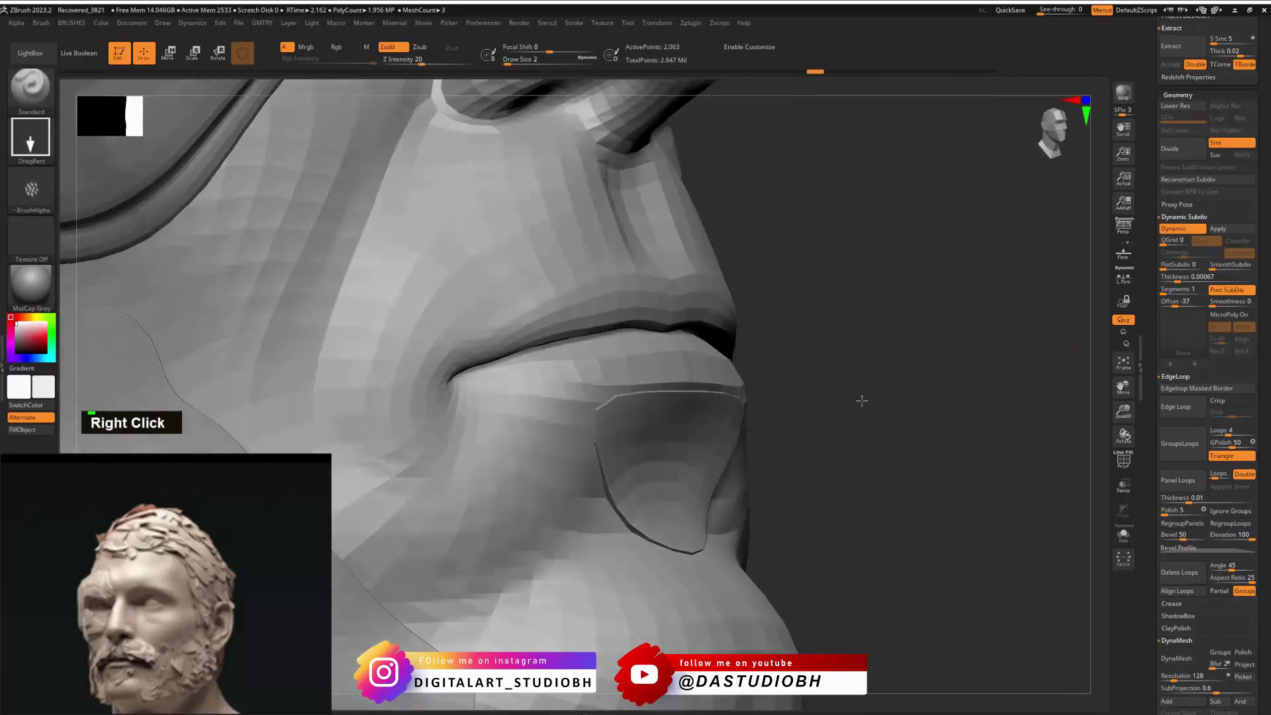
{"action": "left_click", "coordinate": [1168, 303]}
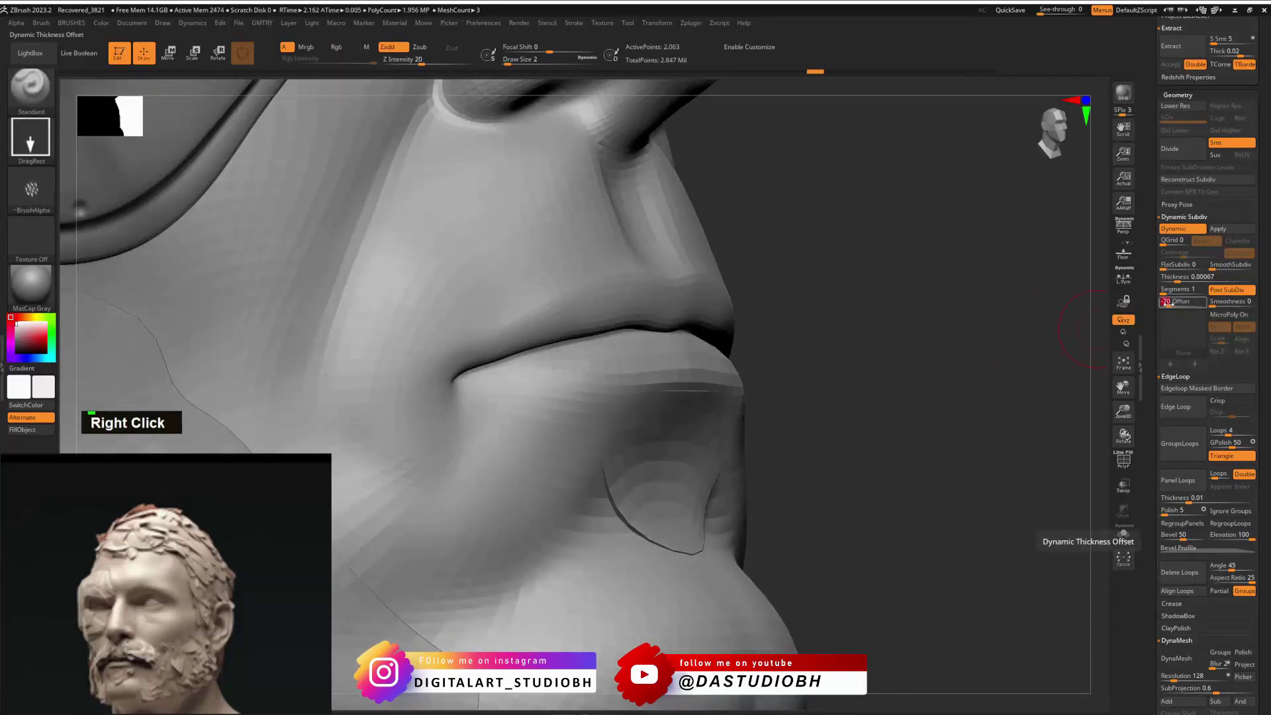
{"action": "left_click", "coordinate": [1164, 302]}
{"action": "left_click", "coordinate": [1162, 303]}
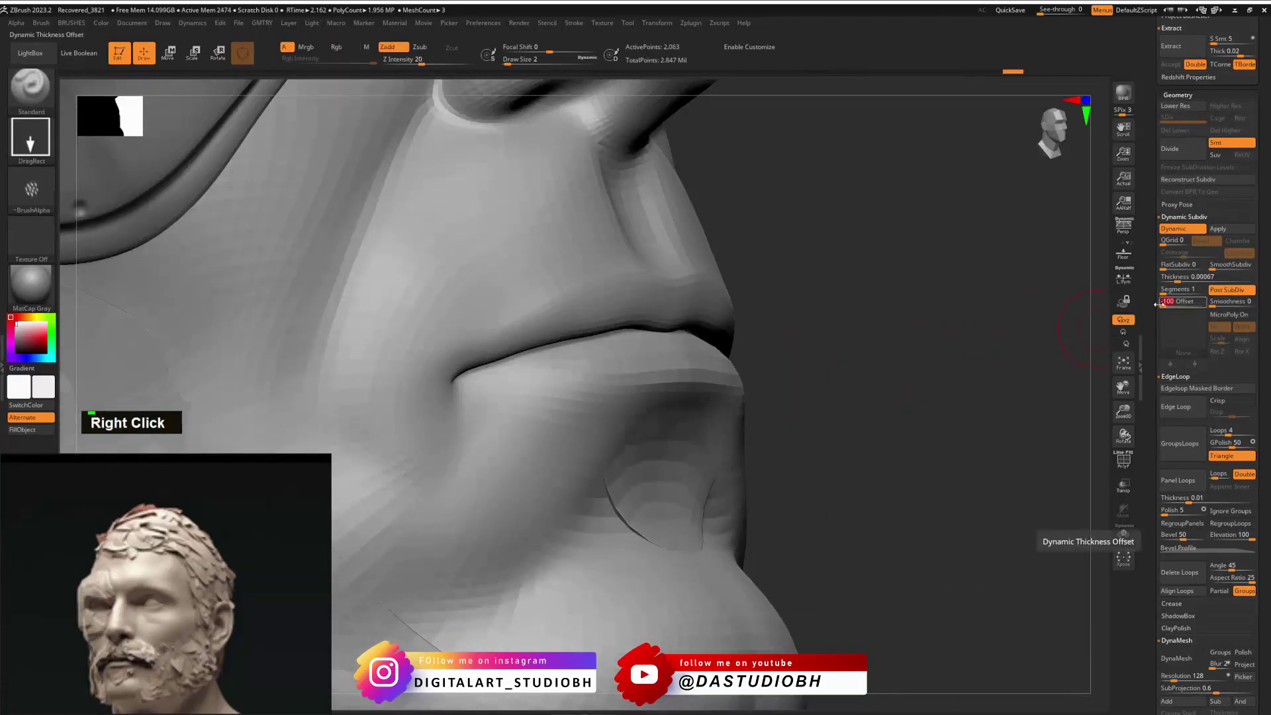
Step: Apply the dynamic thickness to the beard shell and divide the mesh up to subdivision level 5
{"action": "right_click_drag", "start_coordinate": [965, 411], "coordinate": [656, 501]}
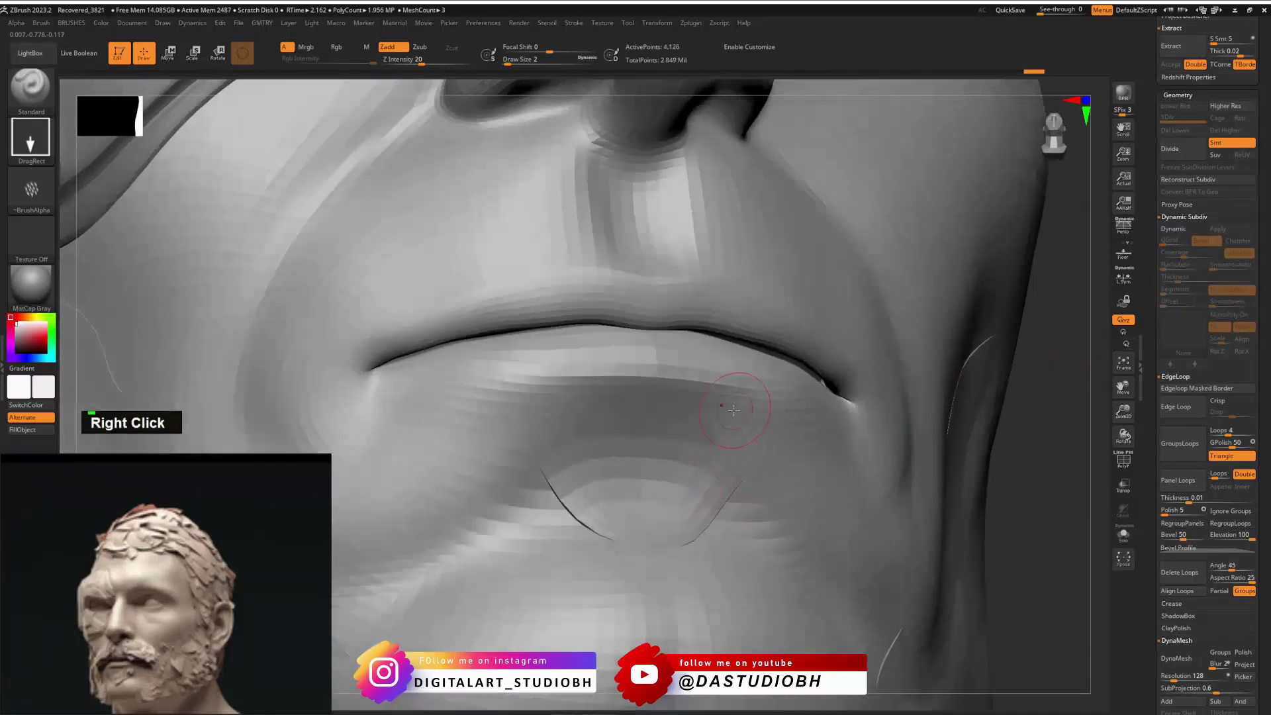
{"action": "key", "text": "ctrl+d"}
{"action": "key", "text": "ctrl+d"}
{"action": "key", "text": "ctrl+d"}
{"action": "key", "text": "ctrl+d"}
{"action": "key", "text": "ctrl+d"}
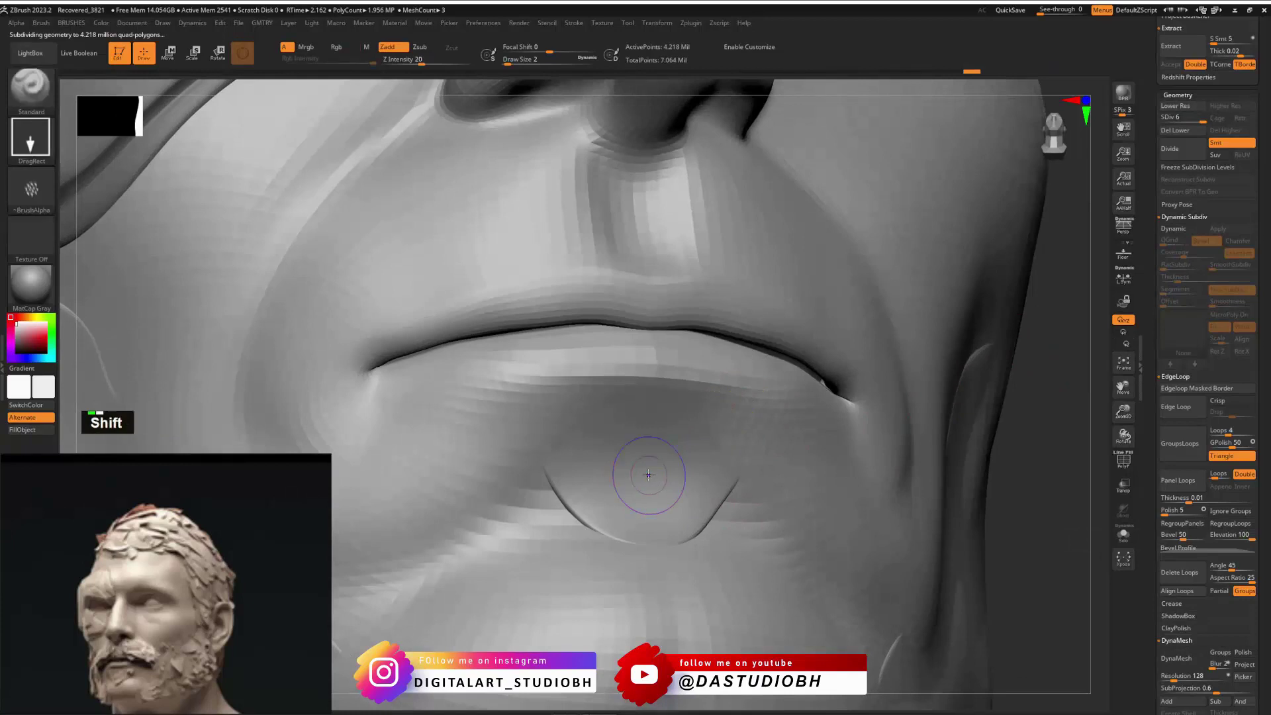
{"action": "key", "text": "ctrl+z"}
Step: Try stamping small fur strands up the centre of the chin patch, undoing the stamp on its side edge
{"action": "right_click_drag", "start_coordinate": [655, 269], "coordinate": [637, 511]}
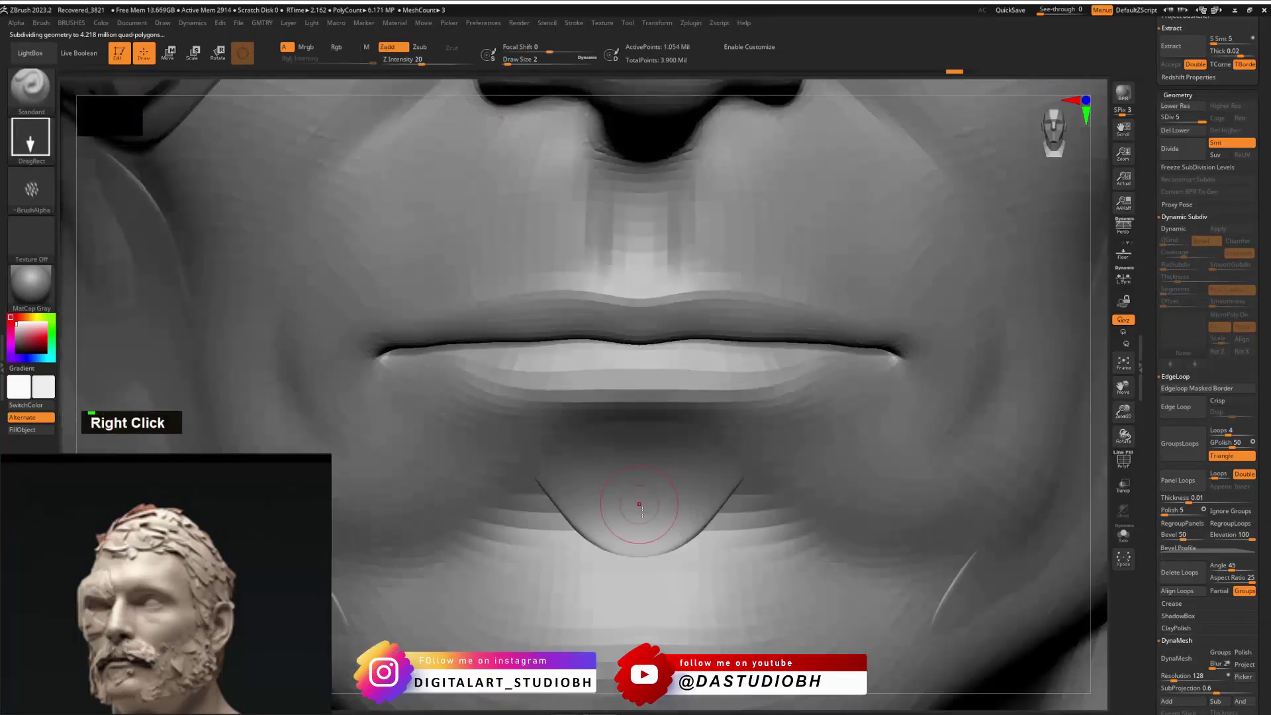
{"action": "left_click_drag", "start_coordinate": [646, 490], "coordinate": [680, 330]}
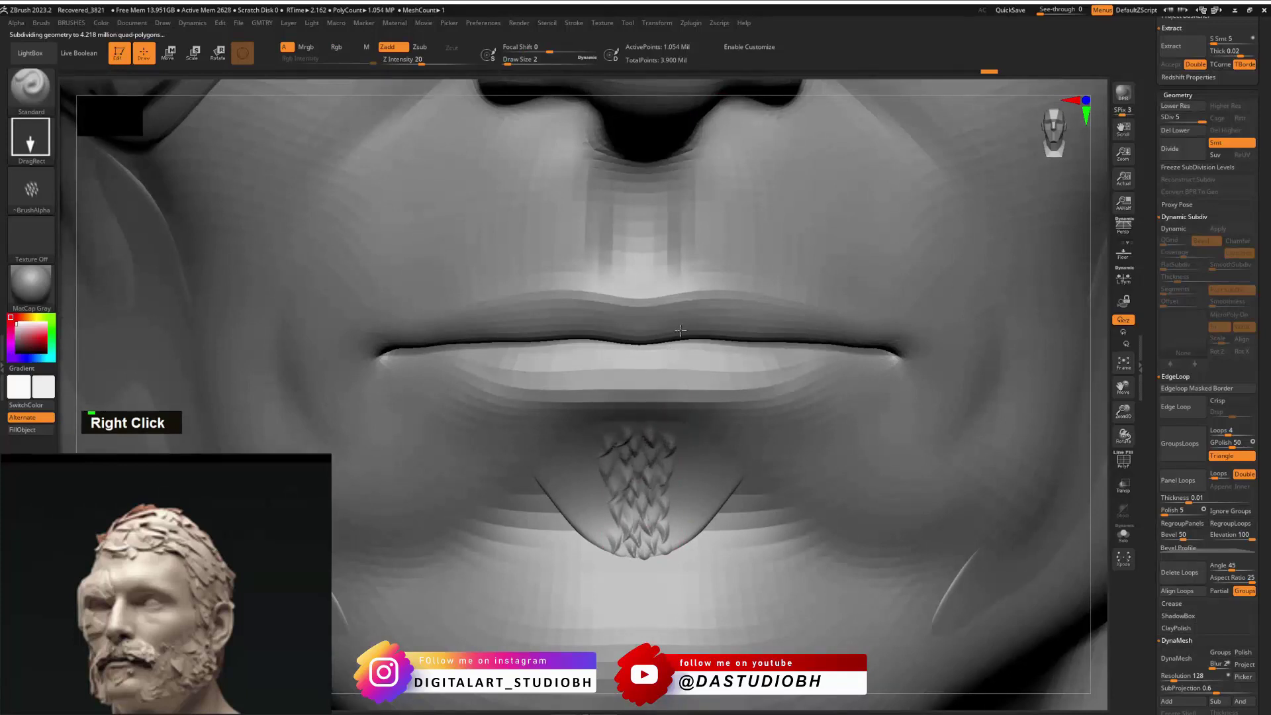
{"action": "key", "text": "ctrl+z"}
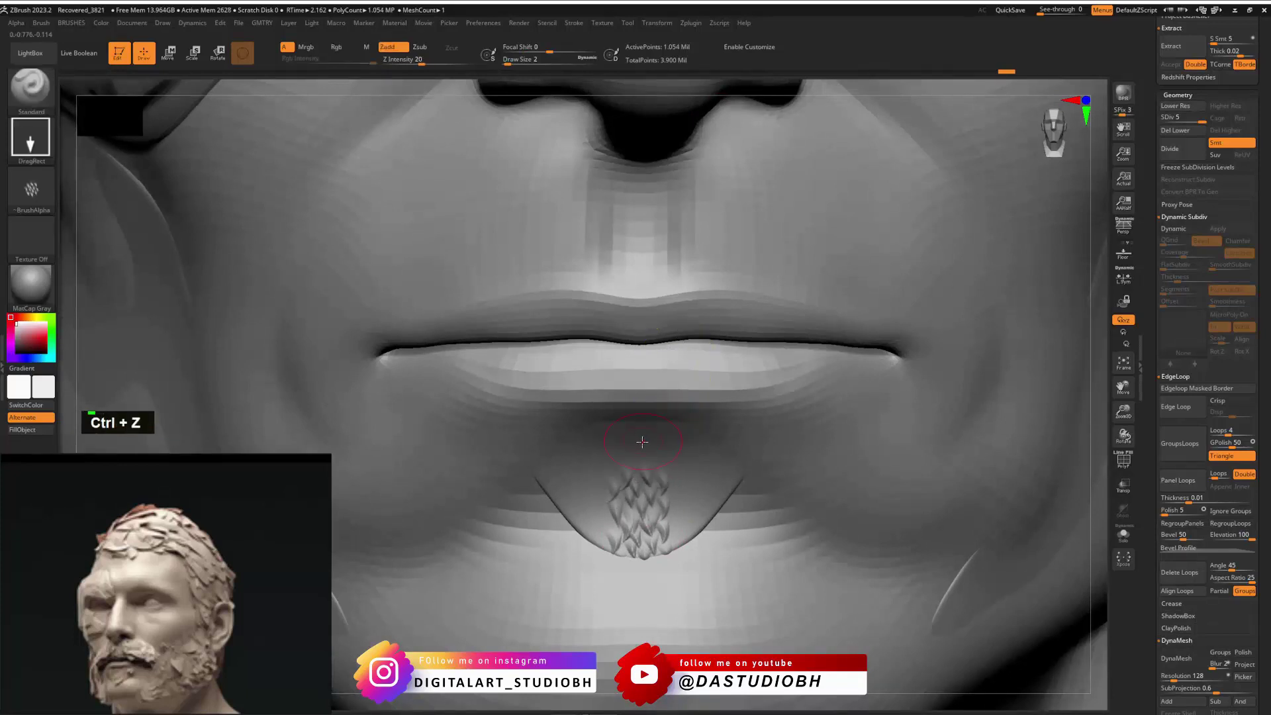
{"action": "left_click_drag", "start_coordinate": [659, 367], "coordinate": [671, 337]}
{"action": "right_click_drag", "start_coordinate": [747, 521], "coordinate": [701, 532]}
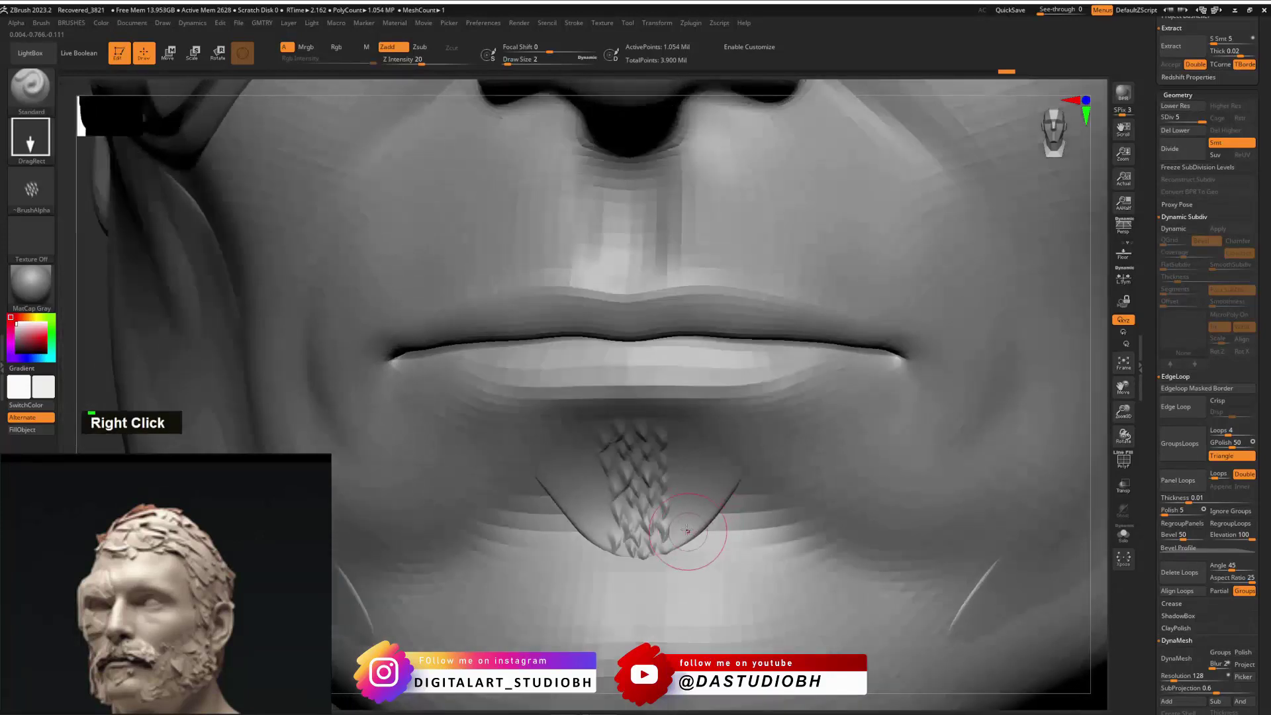
{"action": "left_click_drag", "start_coordinate": [684, 527], "coordinate": [735, 467]}
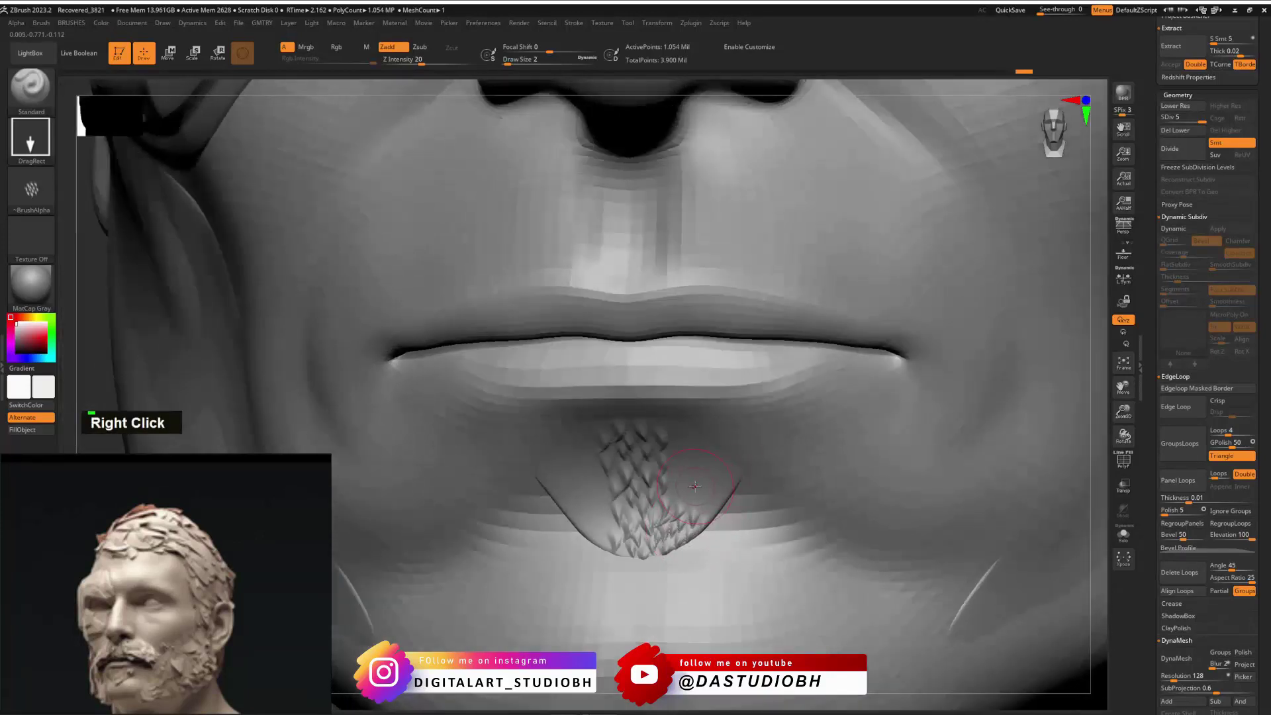
{"action": "key", "text": "ctrl+z"}
Step: Turn on symmetry and cover the rest of the chin patch with mirrored fur stamps
{"action": "key", "text": "x"}
{"action": "left_click_drag", "start_coordinate": [670, 538], "coordinate": [799, 325]}
{"action": "right_click_drag", "start_coordinate": [799, 325], "coordinate": [596, 463]}
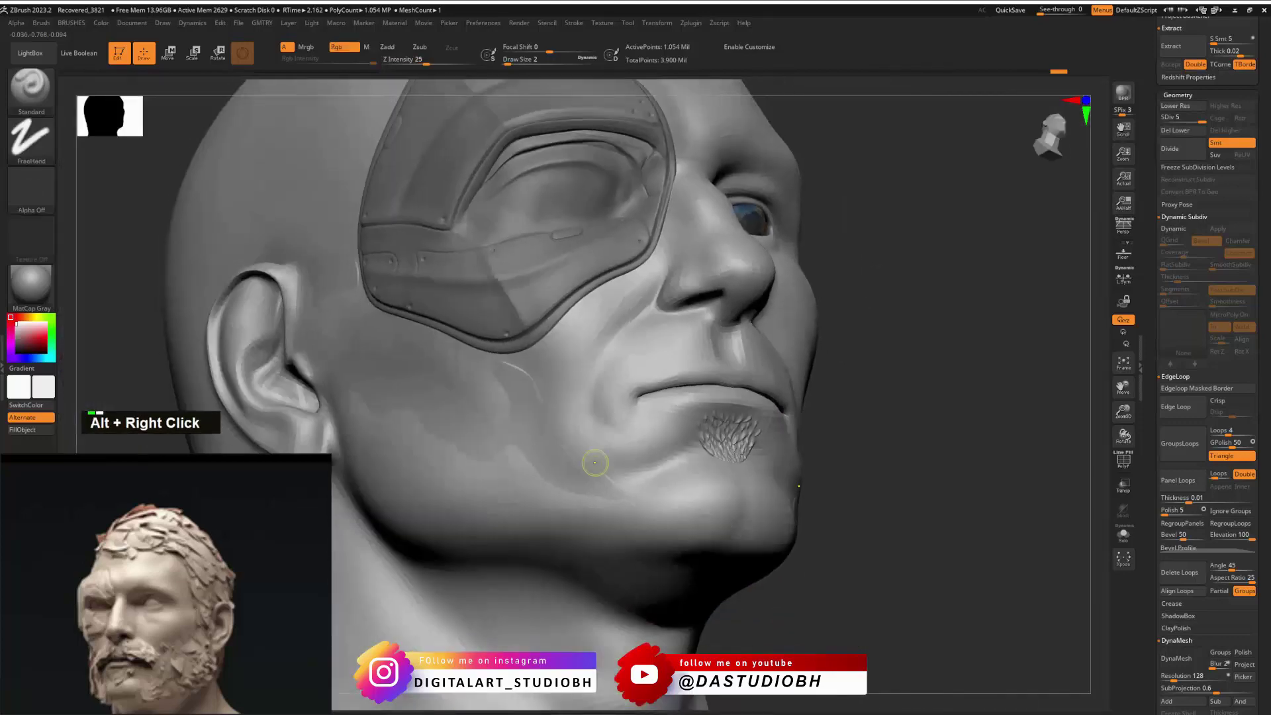
{"action": "right_click_drag", "start_coordinate": [845, 417], "coordinate": [994, 490], "text": "alt"}
{"action": "right_click_drag", "start_coordinate": [718, 467], "coordinate": [856, 370], "text": "alt"}
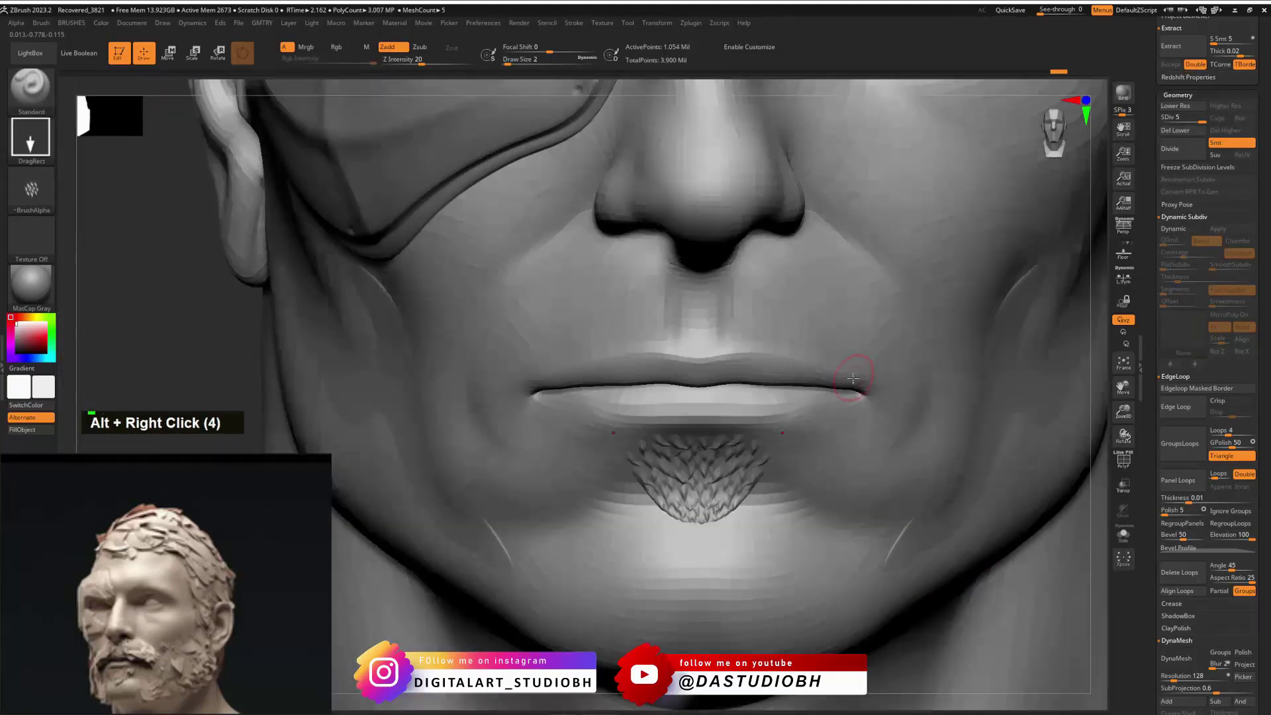
Step: Replace the small fur stamps on the chin patch with larger strands, toggling symmetry for the new stamps
{"action": "key", "text": "ctrl+z"}
{"action": "key", "text": "ctrl+z"}
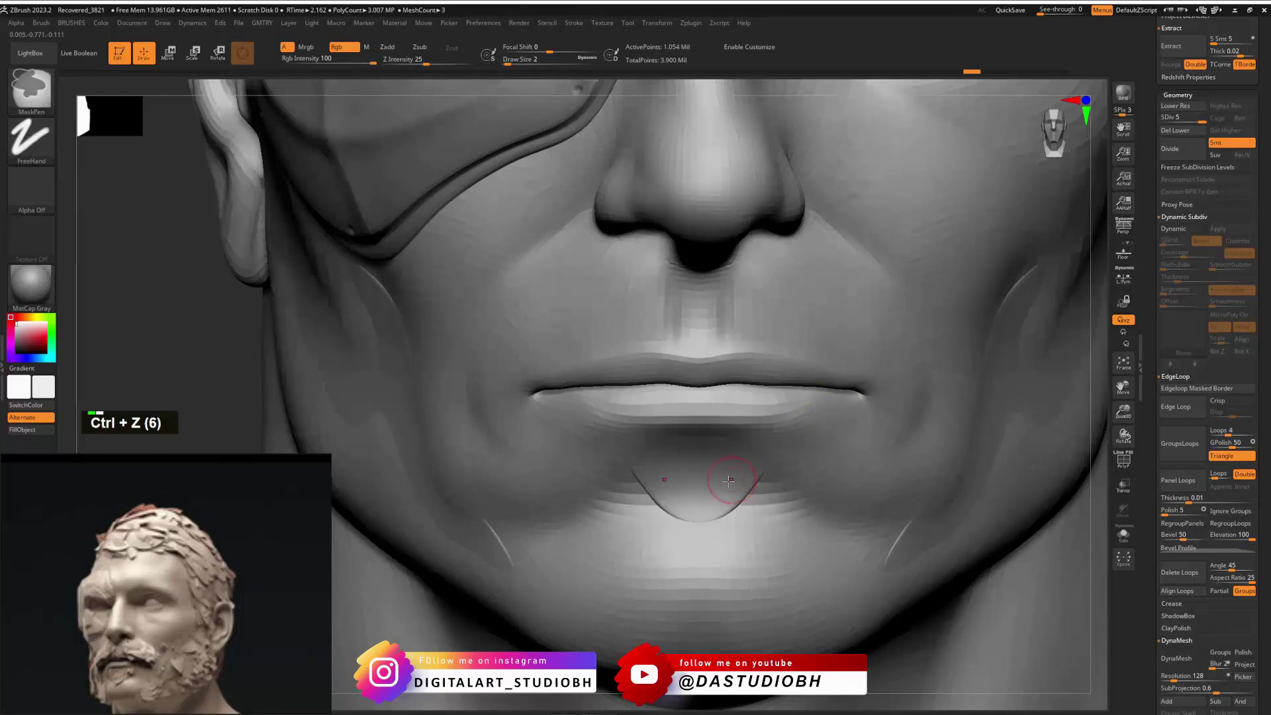
{"action": "key", "text": "x"}
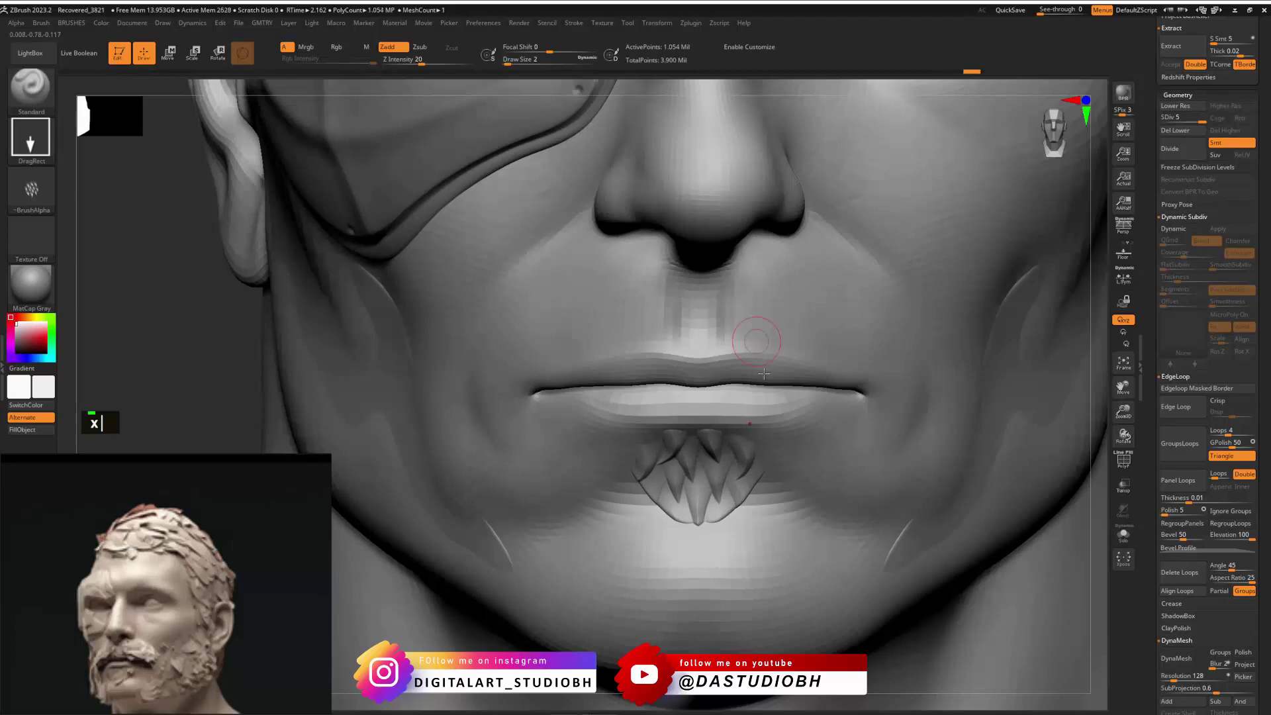
Step: Stamp the fur alpha along the front end of the beard shell beside the chin
{"action": "right_click_drag", "start_coordinate": [763, 375], "coordinate": [738, 521]}
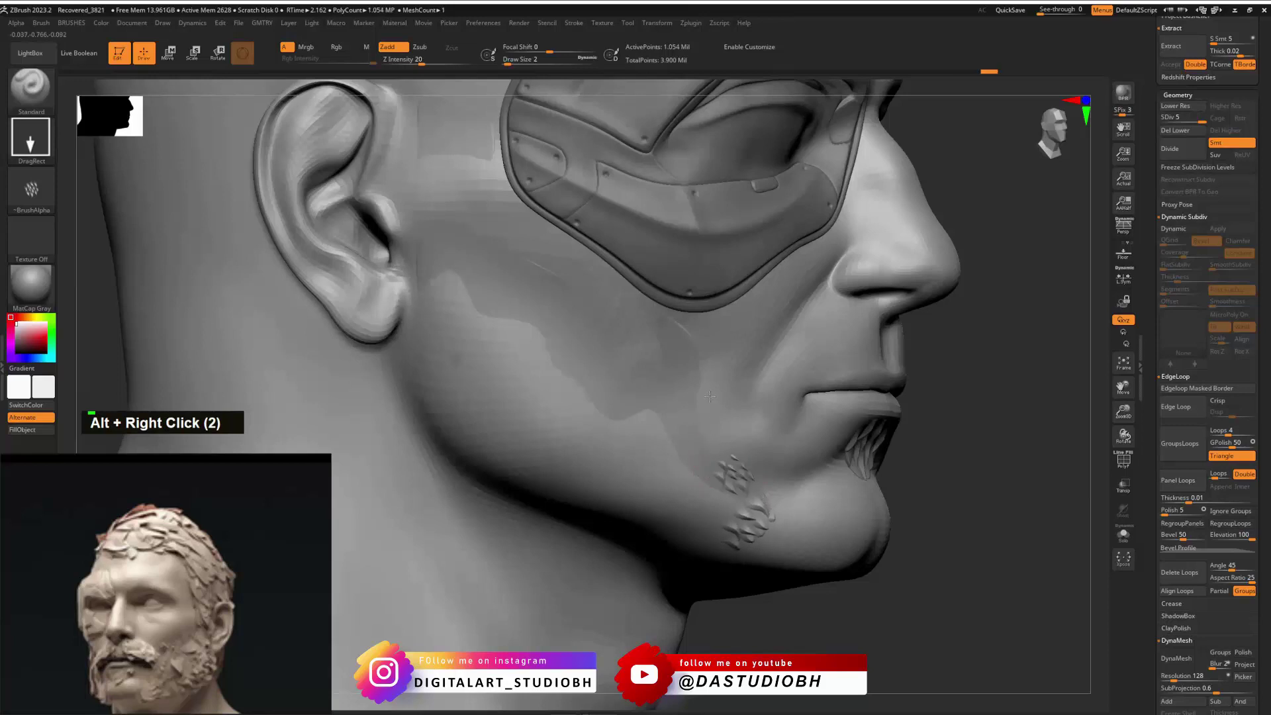
{"action": "left_click_drag", "start_coordinate": [710, 396], "coordinate": [706, 368]}
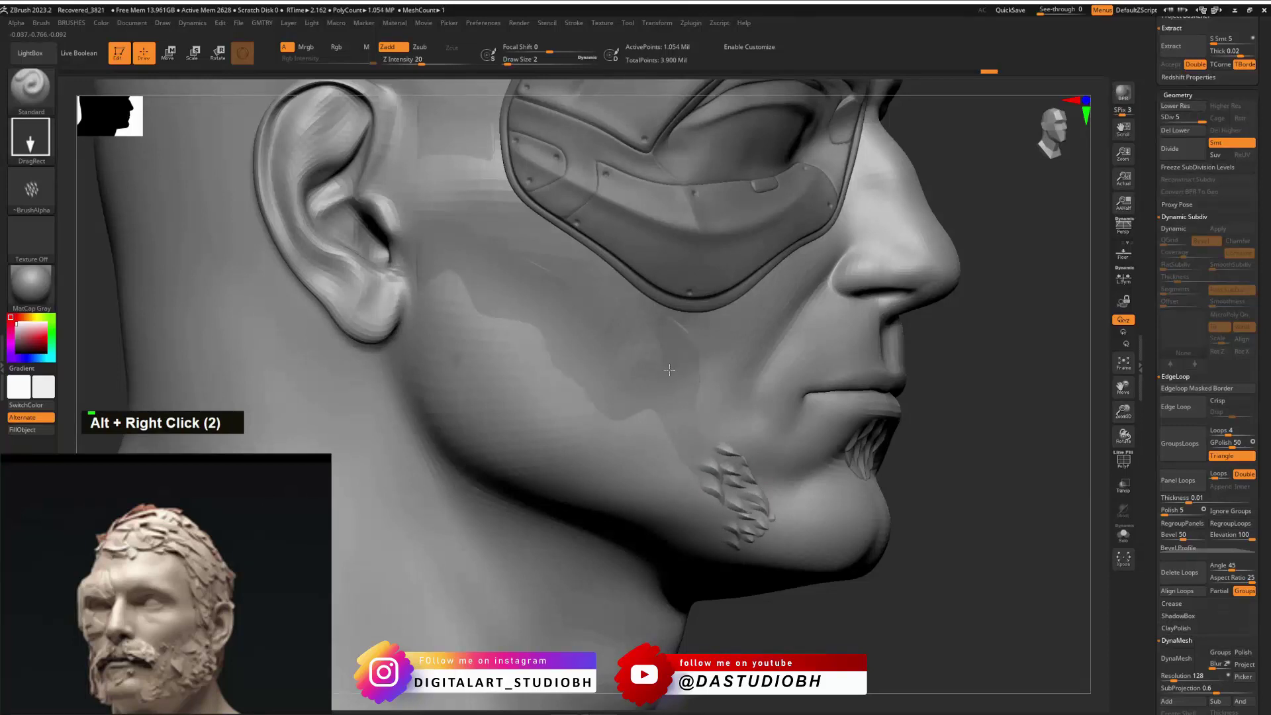
{"action": "mouse_move", "coordinate": [695, 361]}
{"action": "right_mouse_down"}
{"action": "mouse_move", "coordinate": [682, 397]}
{"action": "mouse_move", "coordinate": [692, 439]}
{"action": "mouse_move", "coordinate": [511, 389]}
{"action": "right_mouse_up"}
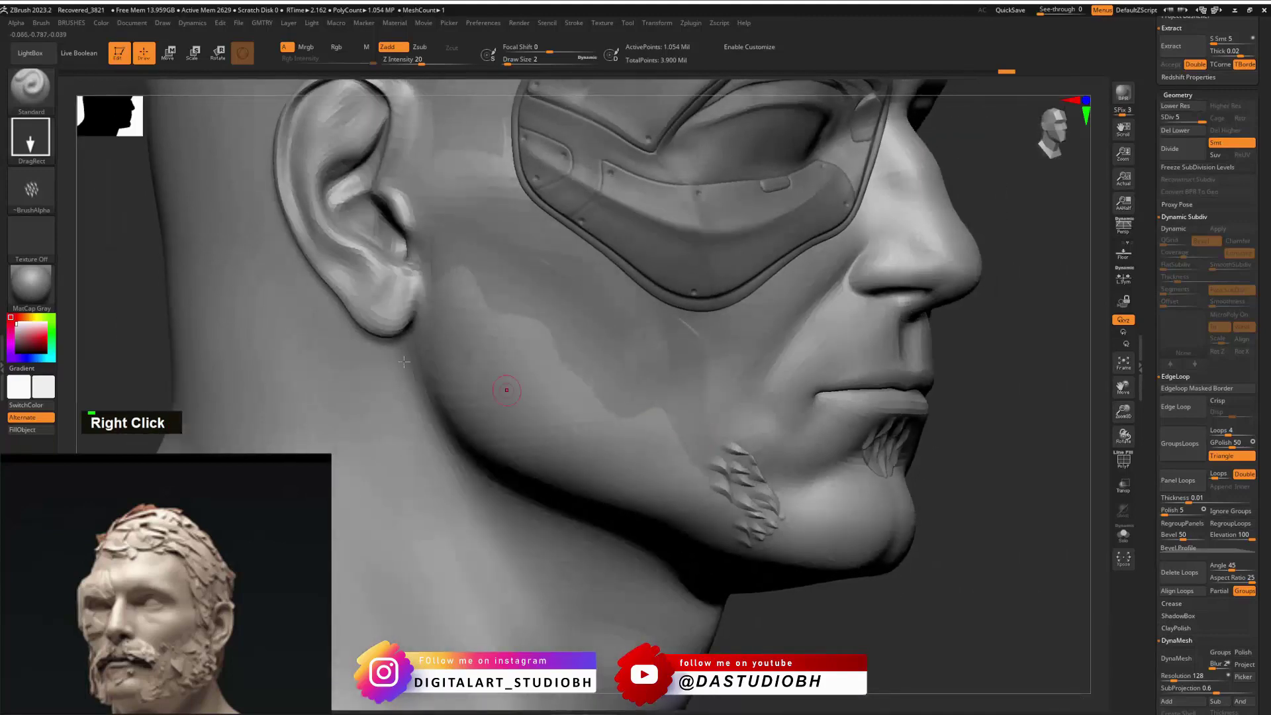
Step: Change the brush alpha to the longer hair-strand alpha and undo a test stamp on the cheek
{"action": "left_click", "coordinate": [31, 191]}
{"action": "left_click", "coordinate": [584, 202]}
{"action": "mouse_move", "coordinate": [689, 408]}
{"action": "left_mouse_down"}
{"action": "mouse_move", "coordinate": [620, 330]}
{"action": "mouse_move", "coordinate": [633, 356]}
{"action": "left_mouse_up"}
{"action": "key", "text": "ctrl+z"}
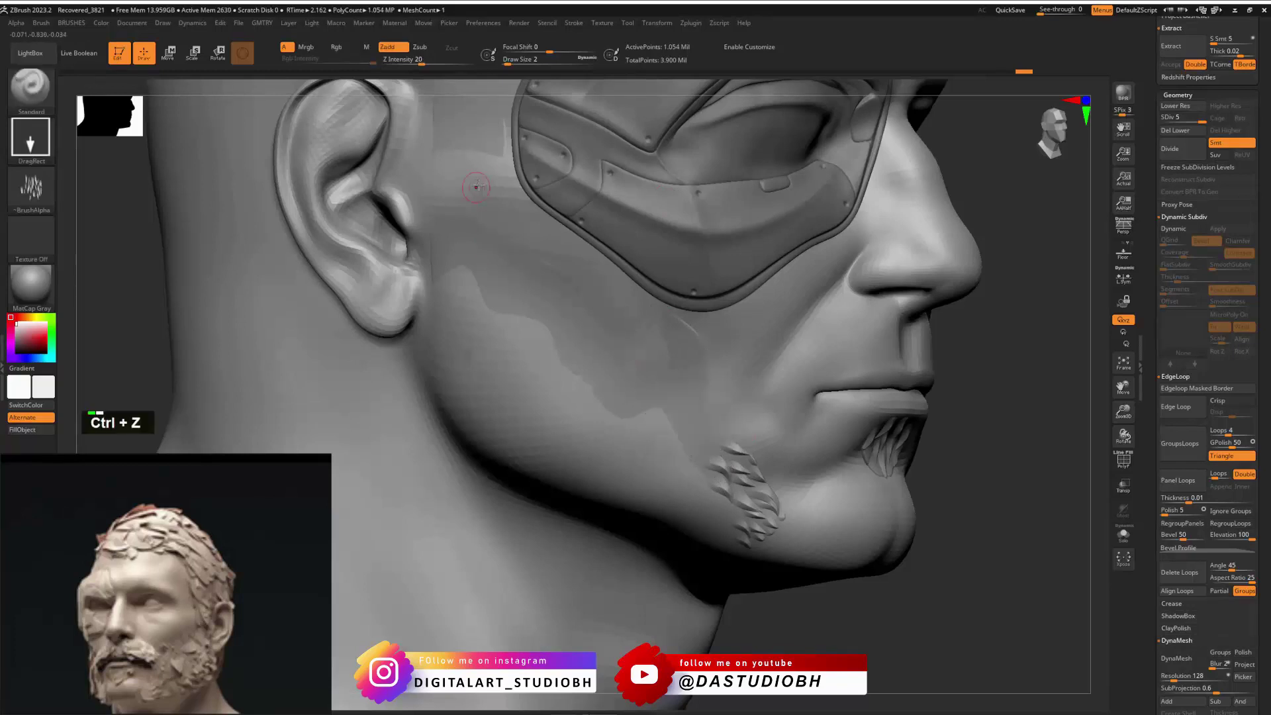
Step: Stamp the longer strands over the sideburn in front of the ear and undo the last stamp
{"action": "right_click_drag", "start_coordinate": [520, 159], "coordinate": [517, 304], "text": "alt"}
{"action": "left_click_drag", "start_coordinate": [509, 286], "coordinate": [495, 183]}
{"action": "left_click_drag", "start_coordinate": [493, 351], "coordinate": [500, 241]}
{"action": "left_click_drag", "start_coordinate": [555, 354], "coordinate": [561, 353]}
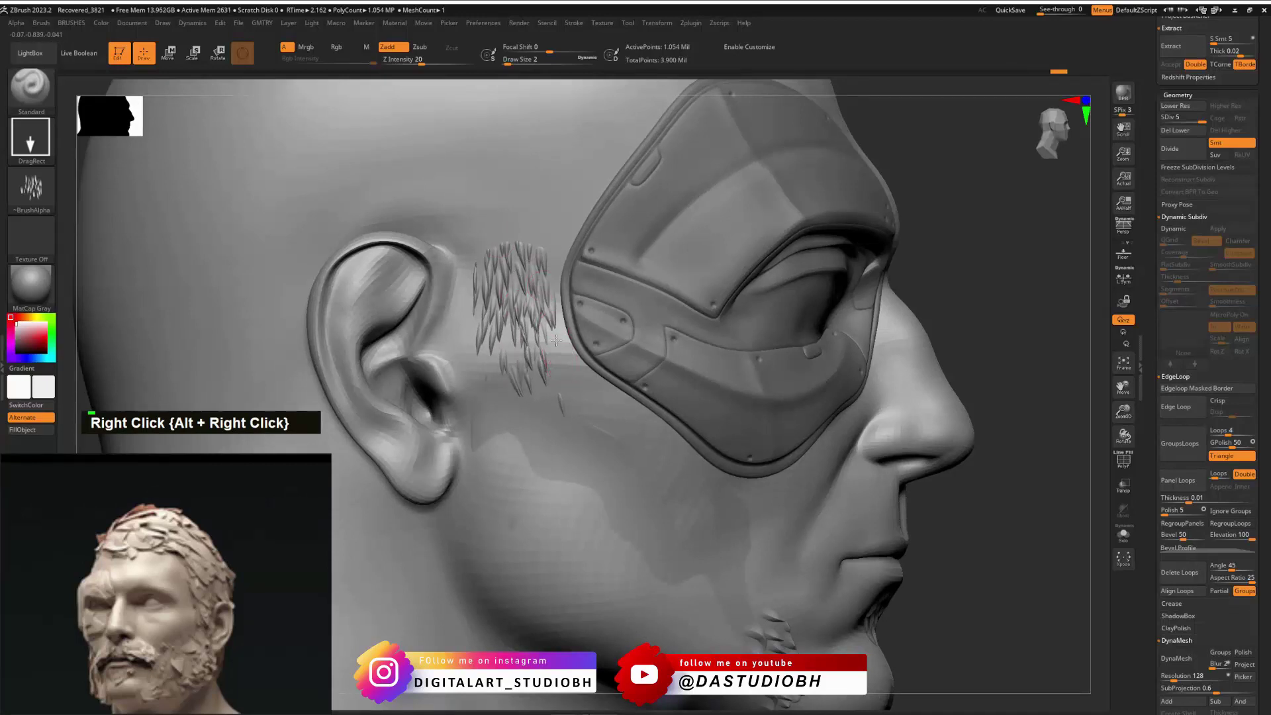
{"action": "key", "text": "ctrl+z"}
Step: Lower the beard shell to subdivision level 2 and choose the Move brush at Draw Size 10
{"action": "mouse_move", "coordinate": [551, 279]}
{"action": "right_mouse_down"}
{"action": "mouse_move", "coordinate": [563, 357]}
{"action": "mouse_move", "coordinate": [588, 322]}
{"action": "right_mouse_up"}
{"action": "key", "text": "ctrl+b"}
{"action": "left_click", "coordinate": [537, 362]}
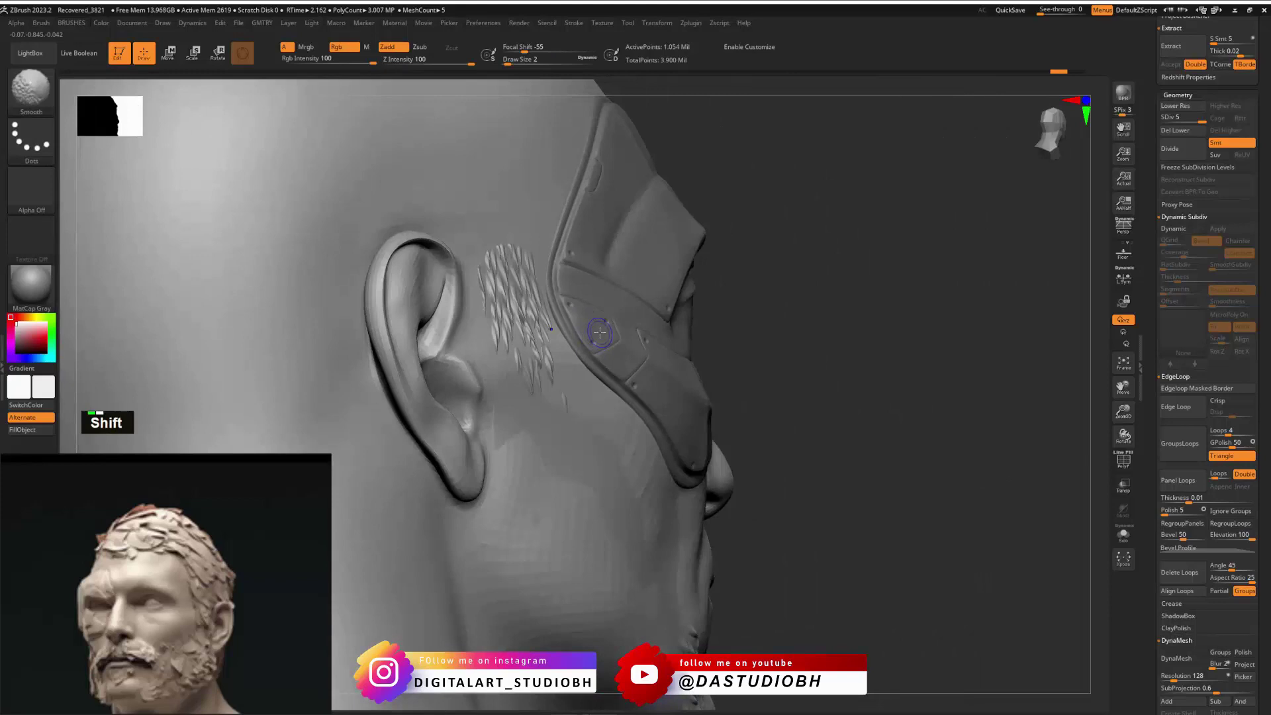
{"action": "key", "text": "shift+d"}
{"action": "key", "text": "shift+d"}
{"action": "key", "text": "shift+d"}
{"action": "key", "text": "ctrl+b"}
{"action": "left_click", "coordinate": [572, 349]}
{"action": "mouse_move", "coordinate": [662, 291]}
{"action": "right_mouse_down"}
{"action": "mouse_move", "coordinate": [769, 251]}
{"action": "mouse_move", "coordinate": [719, 318]}
{"action": "right_mouse_up"}
{"action": "key", "text": "2"}
{"action": "key", "text": "2"}
{"action": "key", "text": "2"}
{"action": "key", "text": "2"}
{"action": "key", "text": "2"}
{"action": "key", "text": "2"}
{"action": "key", "text": "2"}
{"action": "key", "text": "2"}
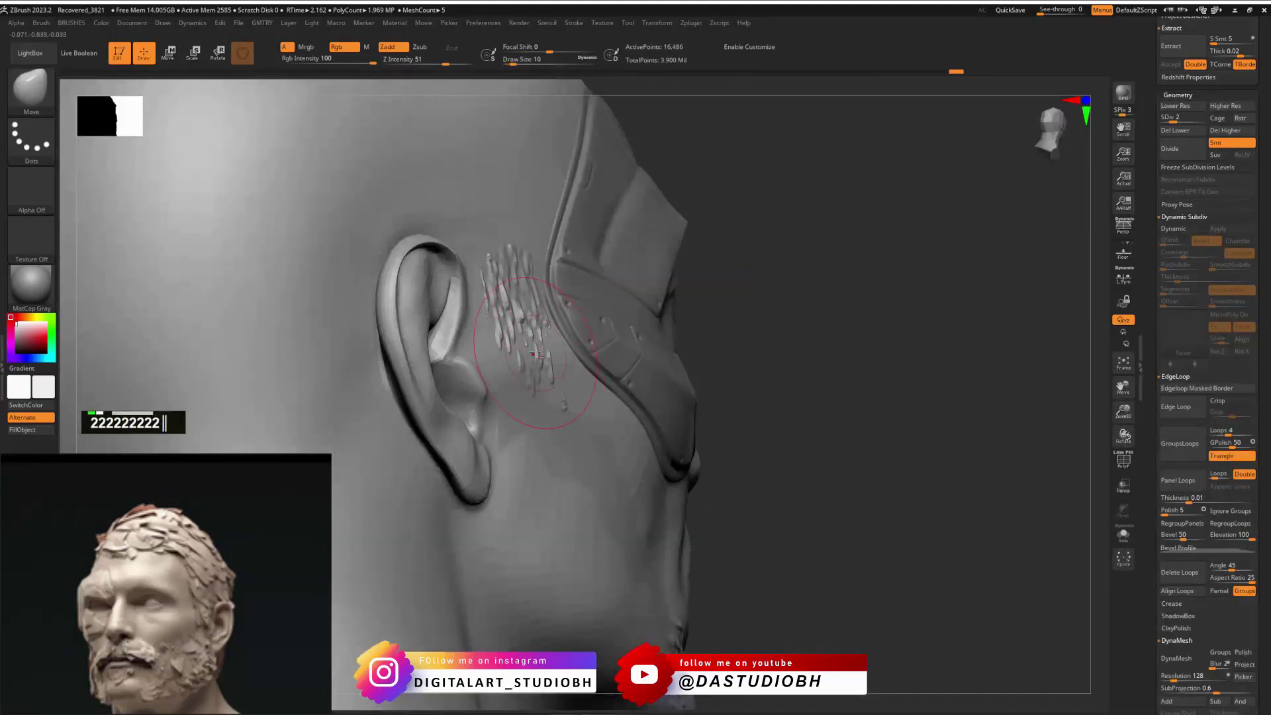
Step: Lift the beard shell off the skin around the sideburn and upper cheek, moving it along its surface normals
{"action": "left_click", "coordinate": [535, 353], "text": "alt"}
{"action": "right_click_drag", "start_coordinate": [535, 350], "coordinate": [581, 377]}
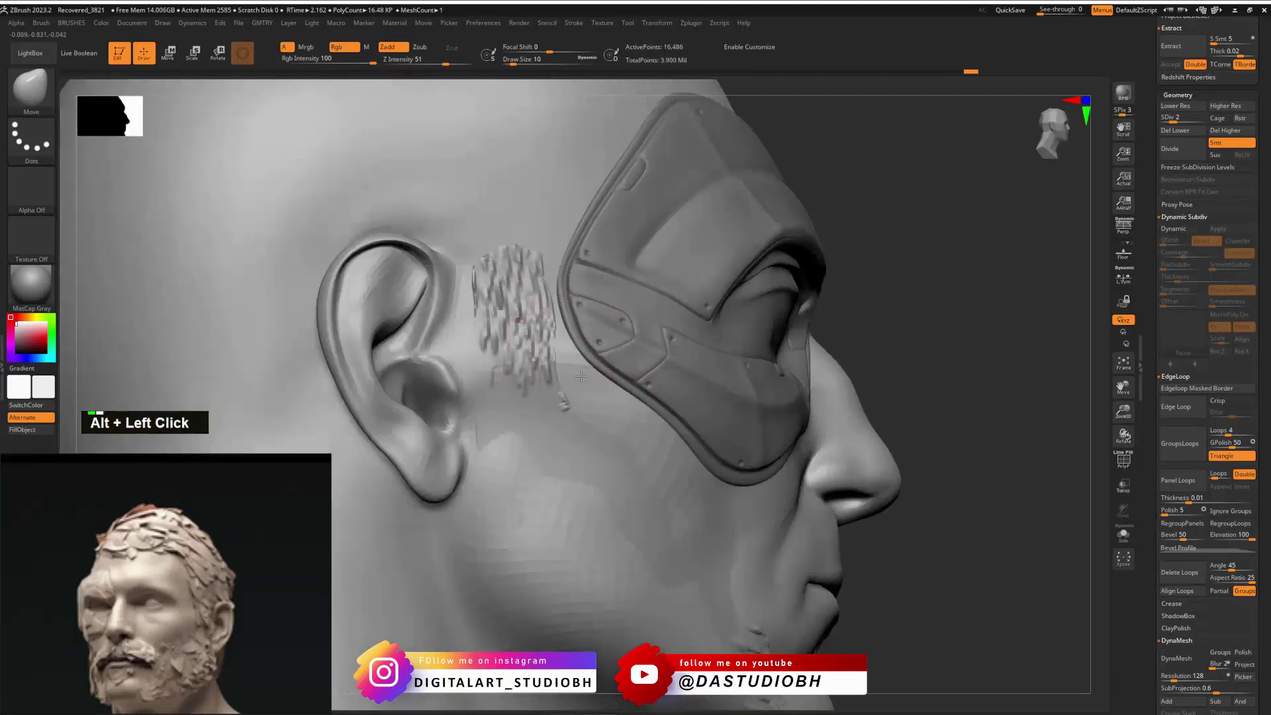
{"action": "key", "text": "alt"}
{"action": "right_click_drag", "start_coordinate": [575, 378], "coordinate": [507, 404]}
{"action": "left_click", "coordinate": [675, 490], "text": "alt"}
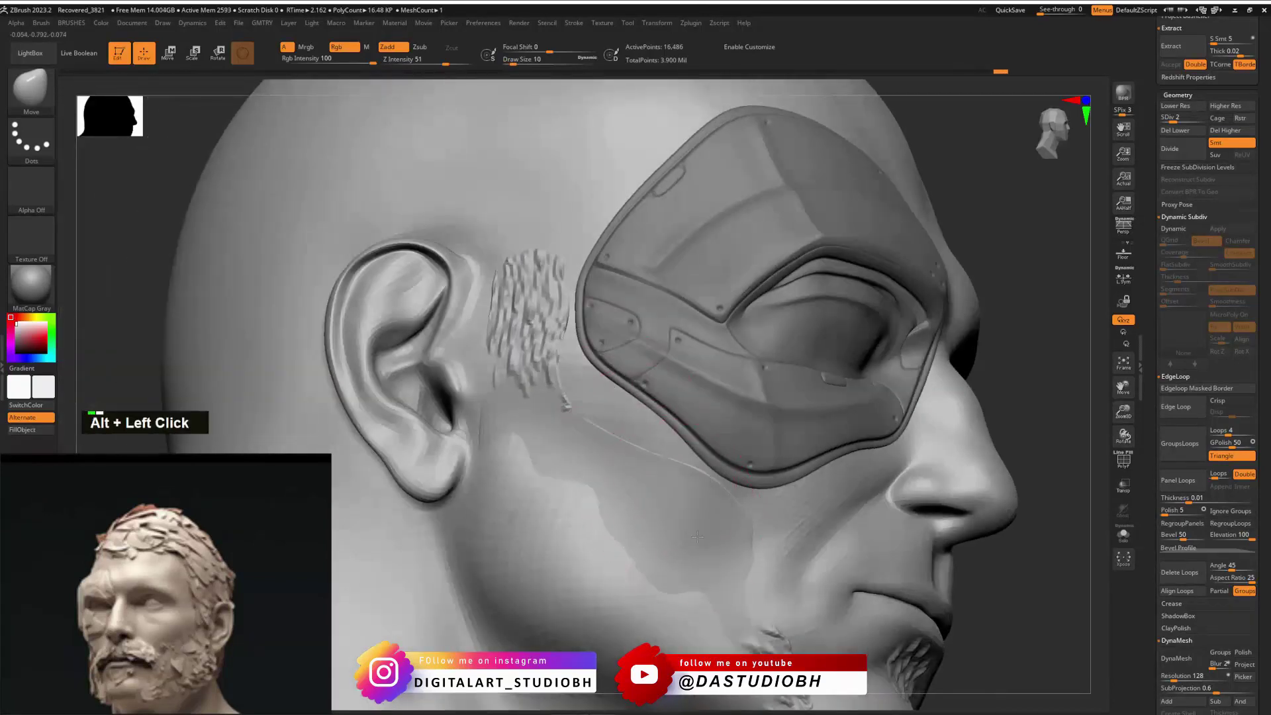
{"action": "right_click_drag", "start_coordinate": [610, 539], "coordinate": [539, 393], "text": "alt"}
{"action": "left_click", "coordinate": [534, 381], "text": "alt"}
{"action": "left_click", "coordinate": [503, 358], "text": "alt"}
{"action": "key", "text": "alt"}
{"action": "left_click", "coordinate": [539, 393], "text": "alt"}
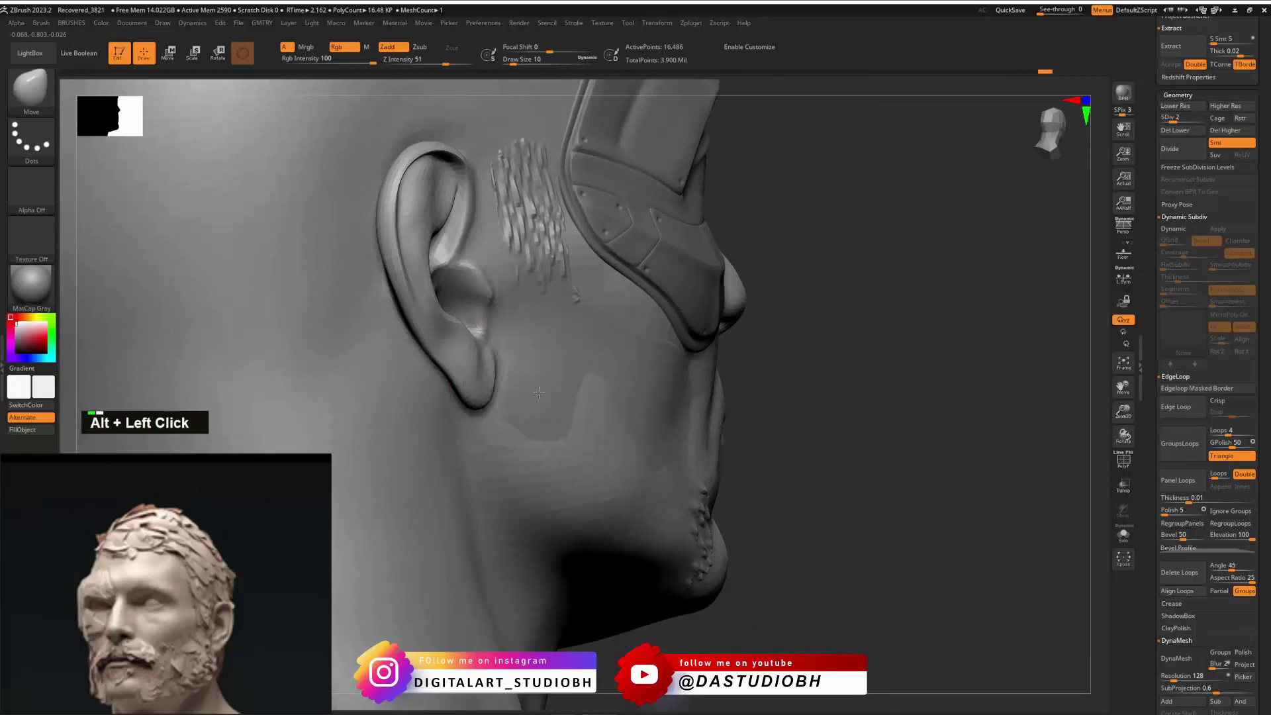
{"action": "left_click", "coordinate": [597, 424], "text": "alt"}
Step: Raise the rear part of the beard shell below the earlobe and at the back of the jaw
{"action": "right_click_drag", "start_coordinate": [601, 425], "coordinate": [423, 318], "text": "alt"}
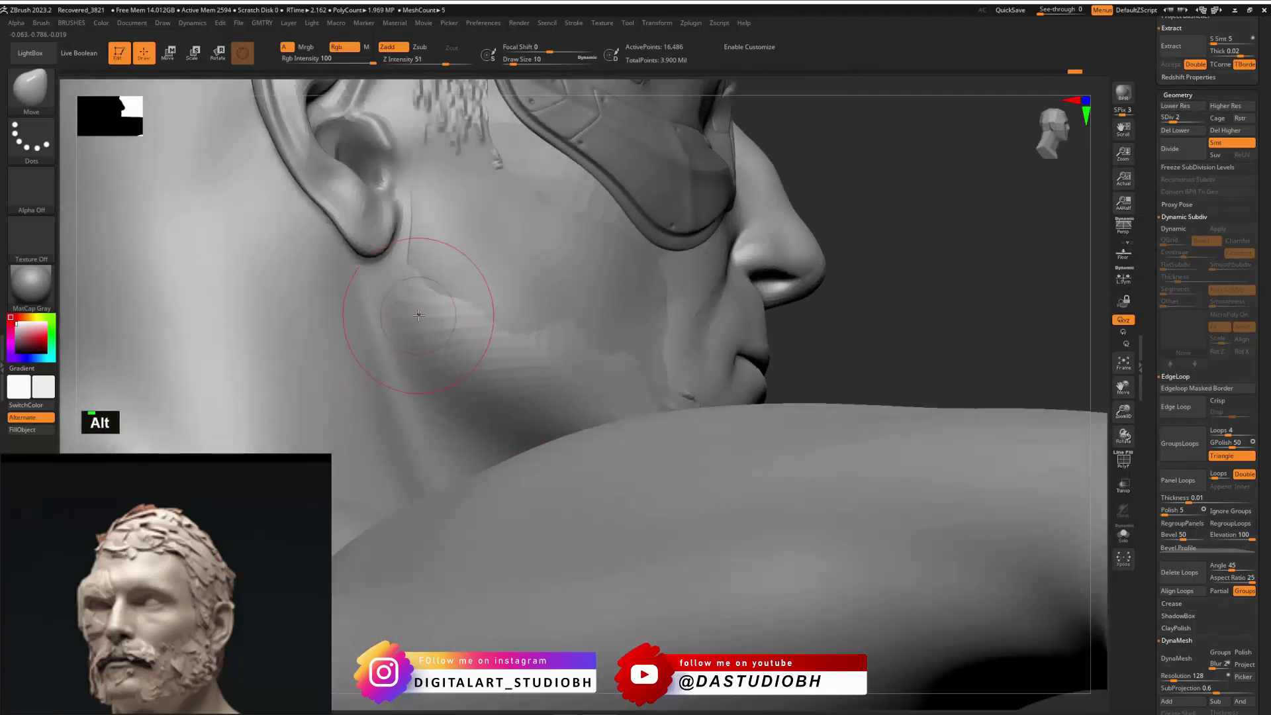
{"action": "mouse_move", "coordinate": [419, 316]}
{"action": "left_mouse_down", "text": "alt"}
{"action": "mouse_move", "coordinate": [481, 346]}
{"action": "mouse_move", "coordinate": [533, 339]}
{"action": "left_mouse_up", "text": "alt"}
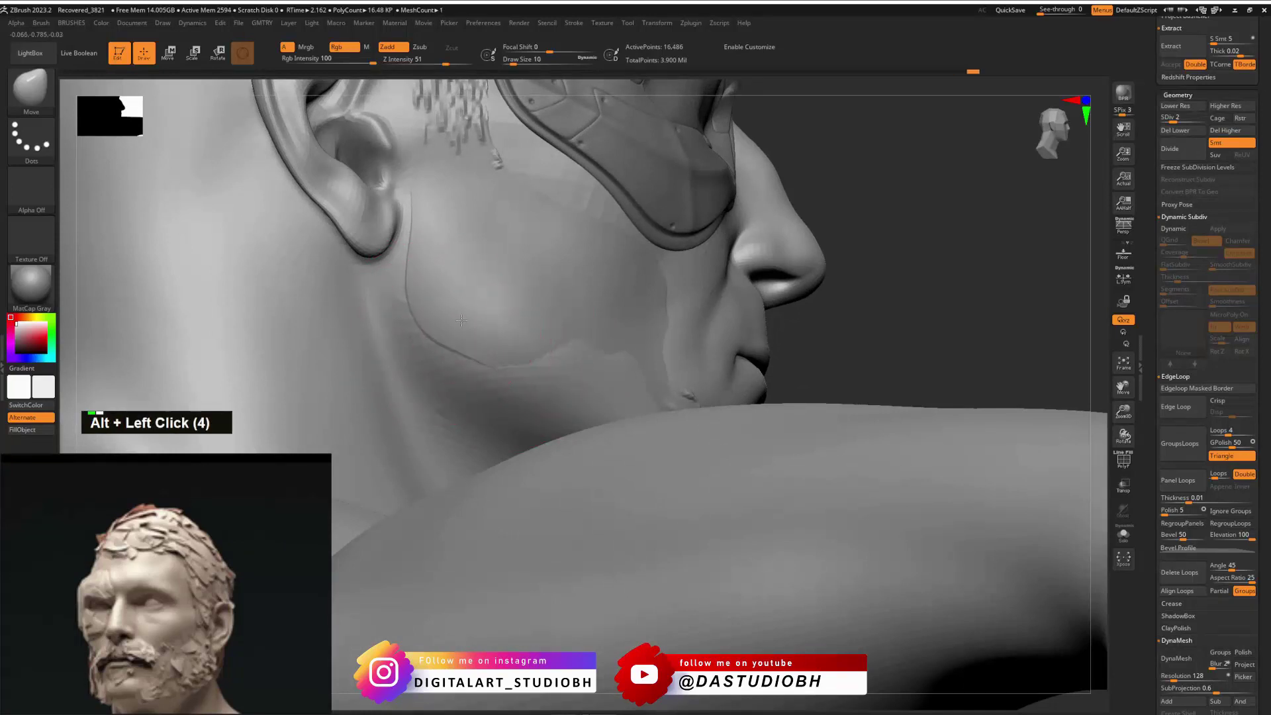
{"action": "left_click_drag", "start_coordinate": [440, 312], "coordinate": [428, 353], "text": "alt"}
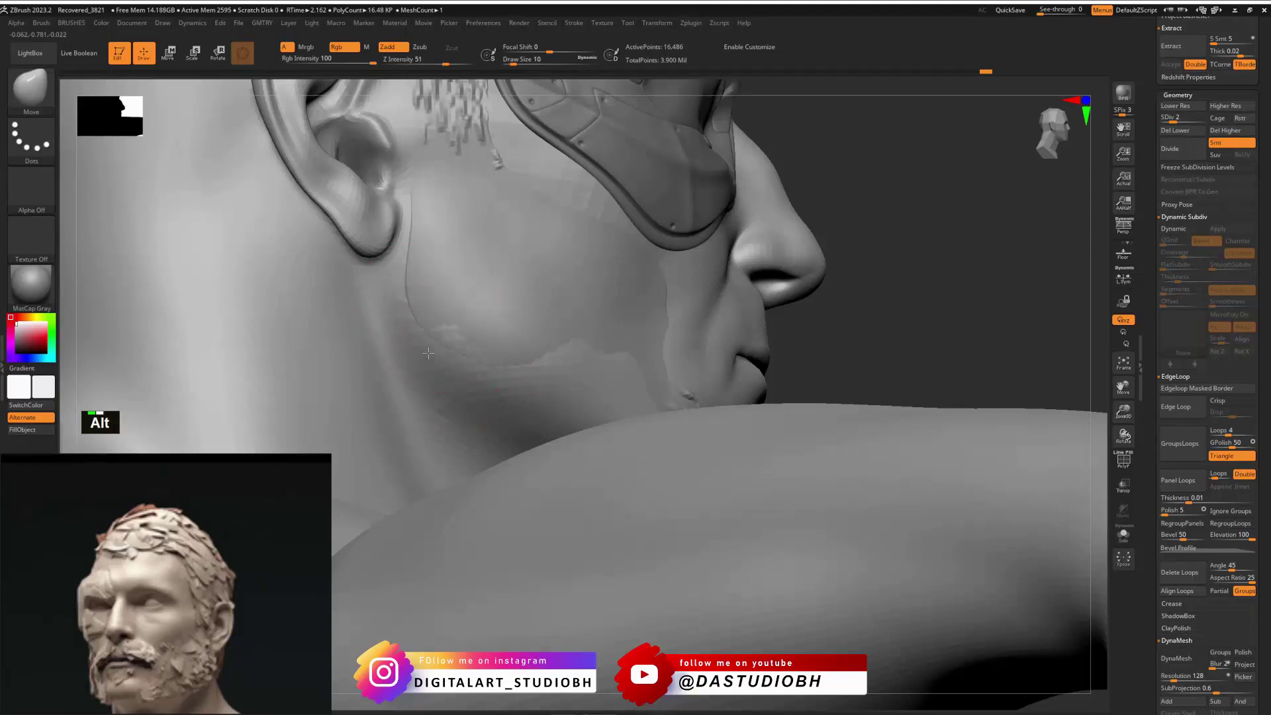
Step: Raise the lower edge of the beard shell along the jawline toward the chin
{"action": "right_click_drag", "start_coordinate": [583, 318], "coordinate": [513, 292], "text": "alt"}
{"action": "left_click", "coordinate": [513, 292], "text": "alt"}
{"action": "left_click_drag", "start_coordinate": [516, 293], "coordinate": [569, 326], "text": "alt"}
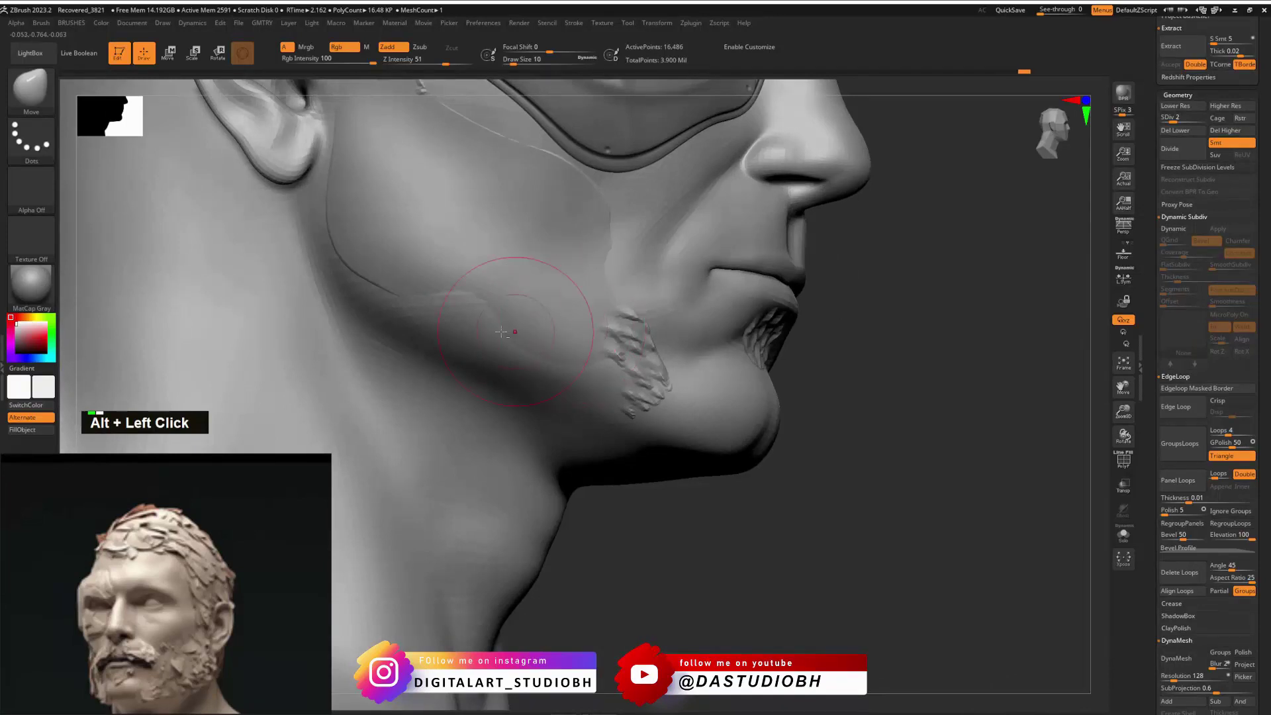
{"action": "right_click_drag", "start_coordinate": [482, 309], "coordinate": [594, 289], "text": "alt"}
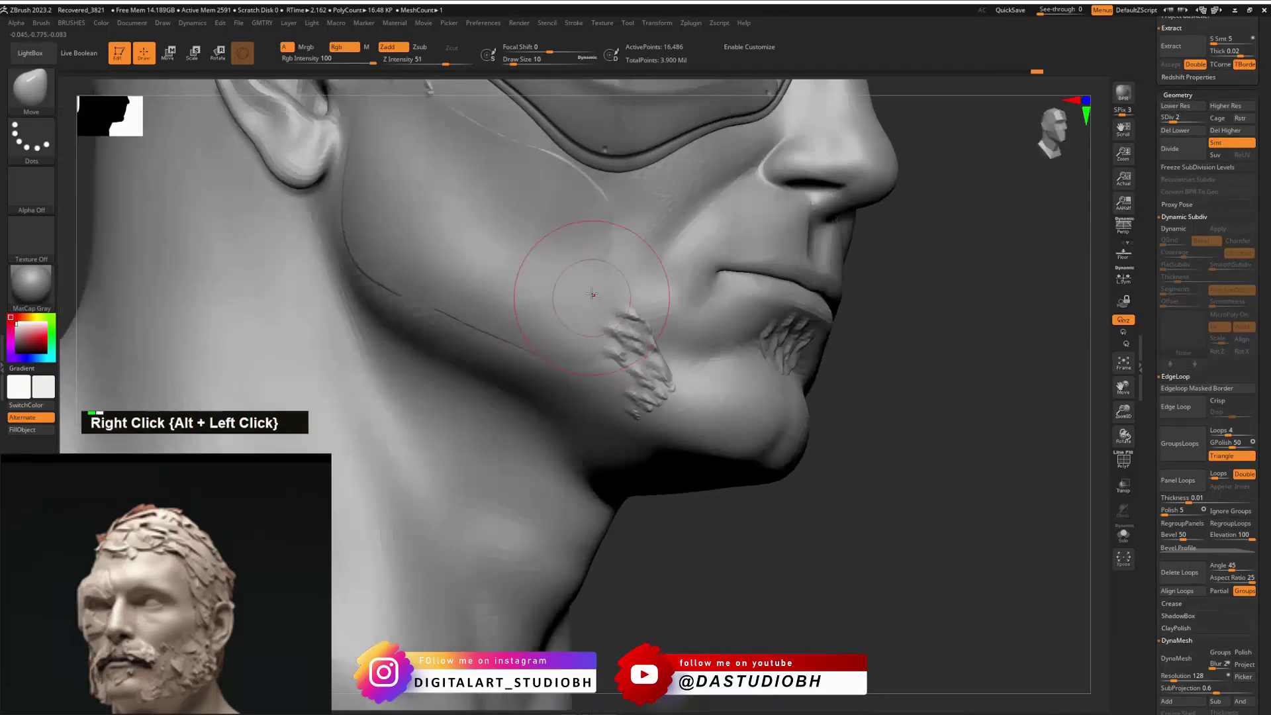
{"action": "left_click_drag", "start_coordinate": [607, 323], "coordinate": [613, 374], "text": "alt"}
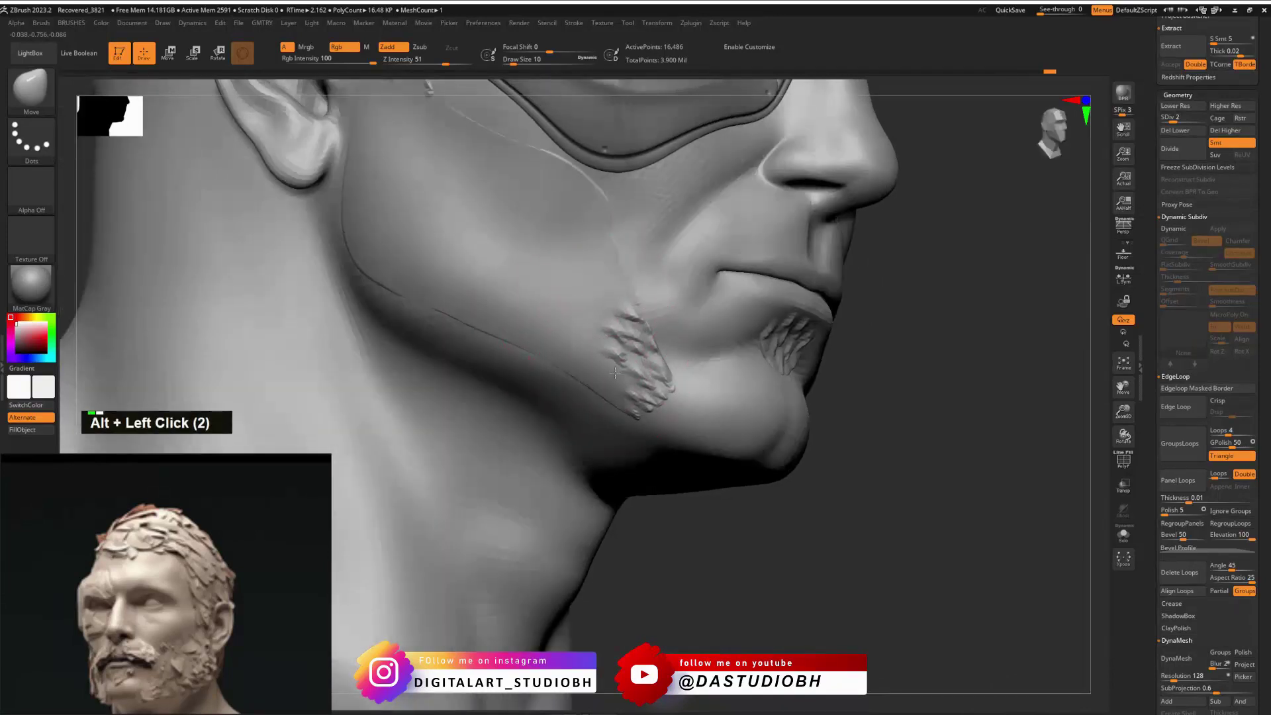
{"action": "right_click_drag", "start_coordinate": [615, 373], "coordinate": [448, 279], "text": "alt"}
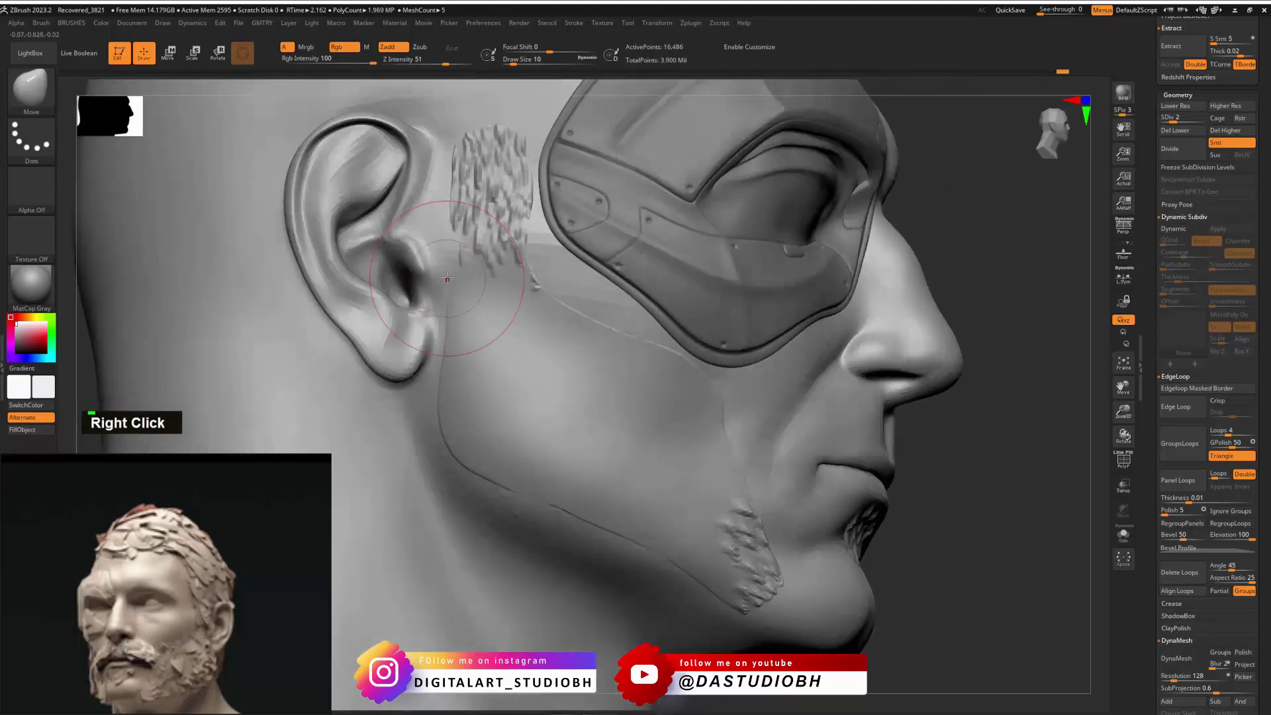
Step: Switch back to the Standard brush and return the beard shell to subdivision level 5
{"action": "key", "text": "ctrl+b"}
{"action": "double_click", "coordinate": [507, 322]}
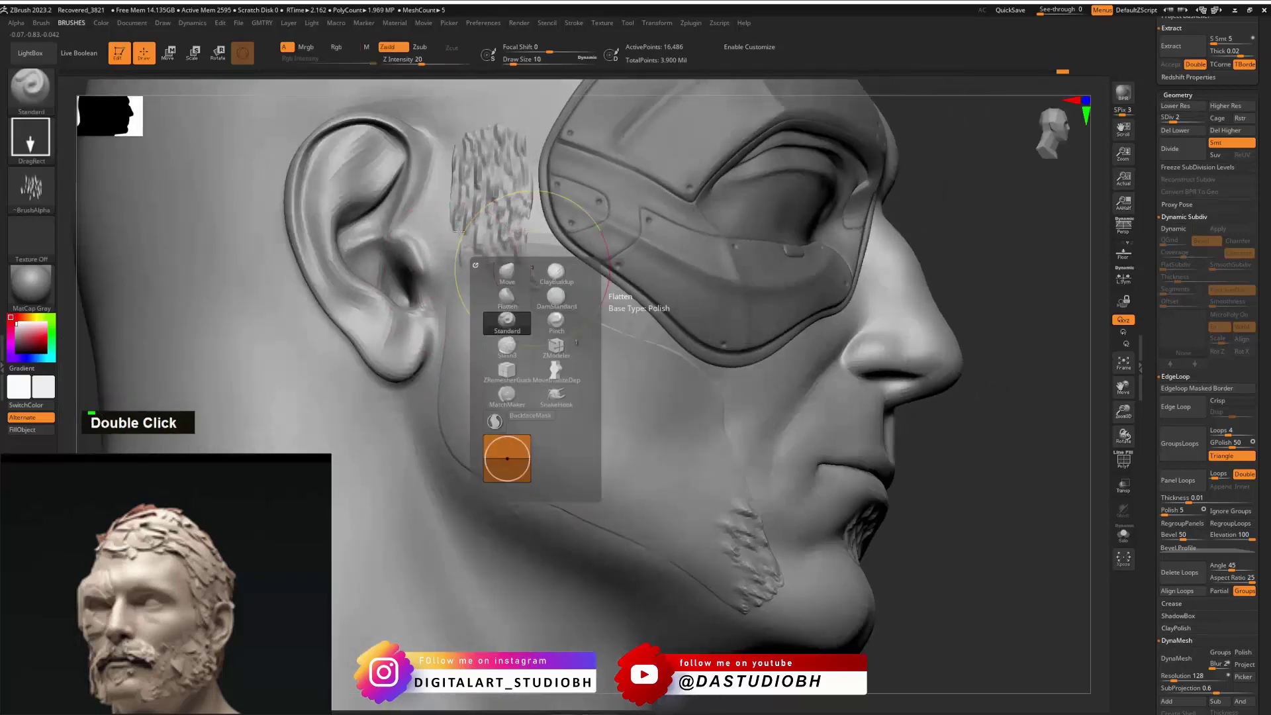
{"action": "key", "text": "ctrl+z"}
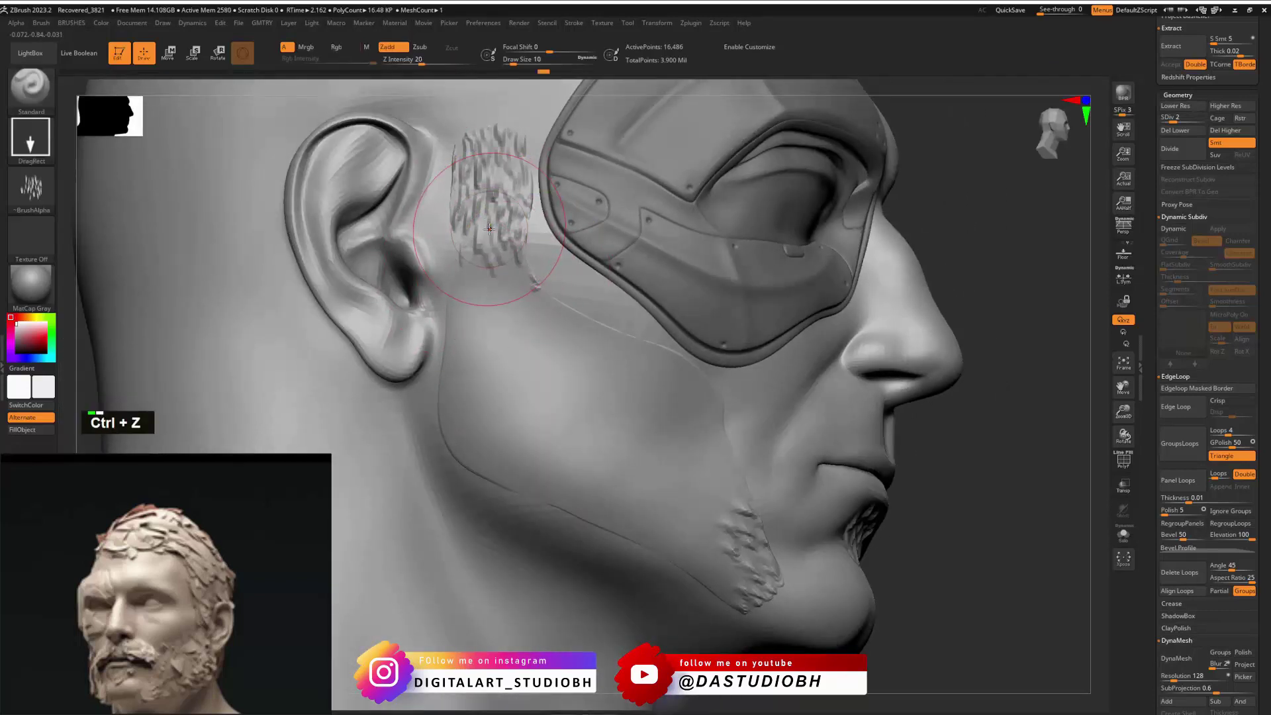
{"action": "key", "text": "d"}
{"action": "key", "text": "d"}
{"action": "key", "text": "d"}
Step: Extend the small hair-strand stamps down the sideburn in front of the ear to the upper edge of the cheek
{"action": "right_click_drag", "start_coordinate": [488, 225], "coordinate": [472, 243]}
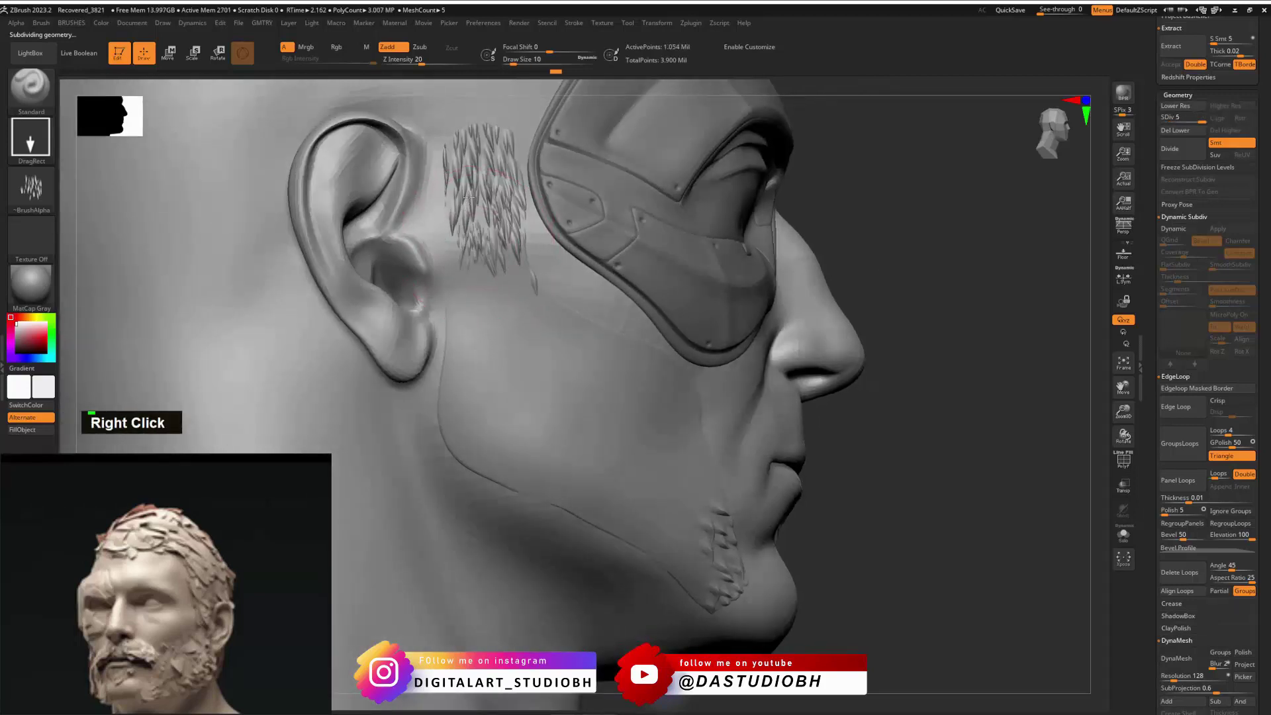
{"action": "right_click_drag", "start_coordinate": [469, 197], "coordinate": [467, 167]}
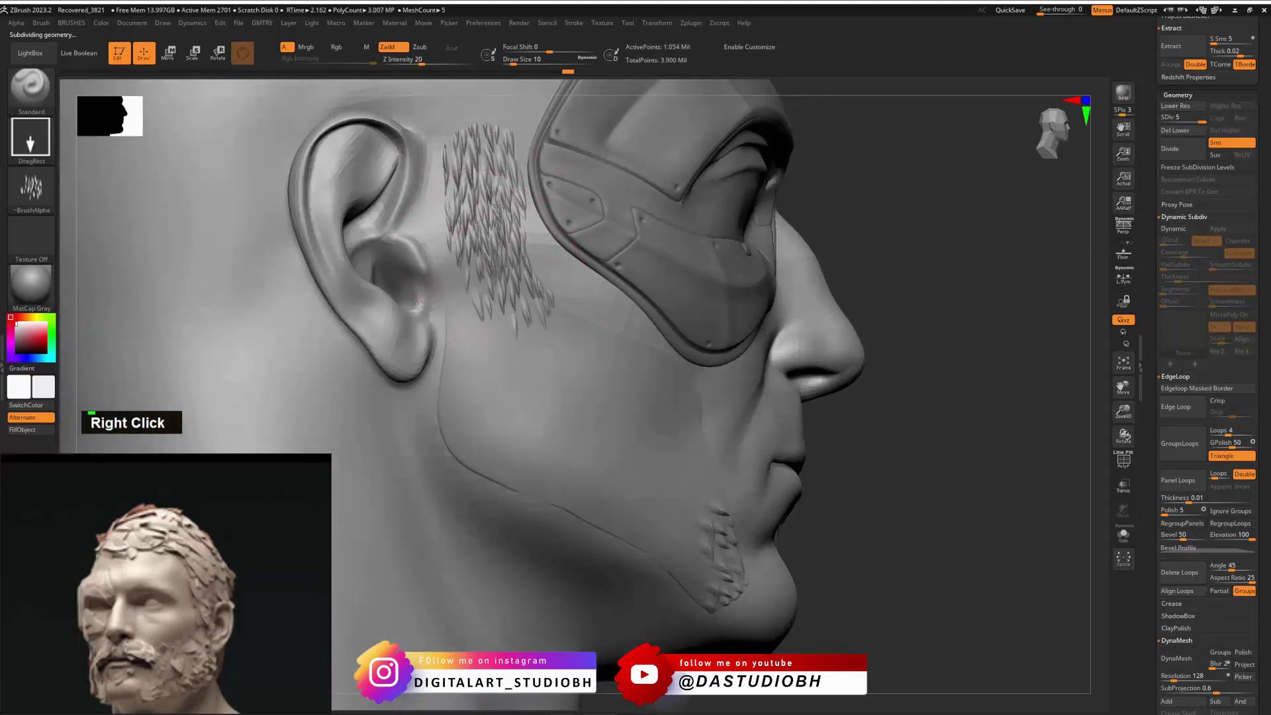
Step: Choose the fur_02_height alpha and stamp larger hair strands below the sideburn, across the rear cheek and jaw corner
{"action": "left_click", "coordinate": [33, 188]}
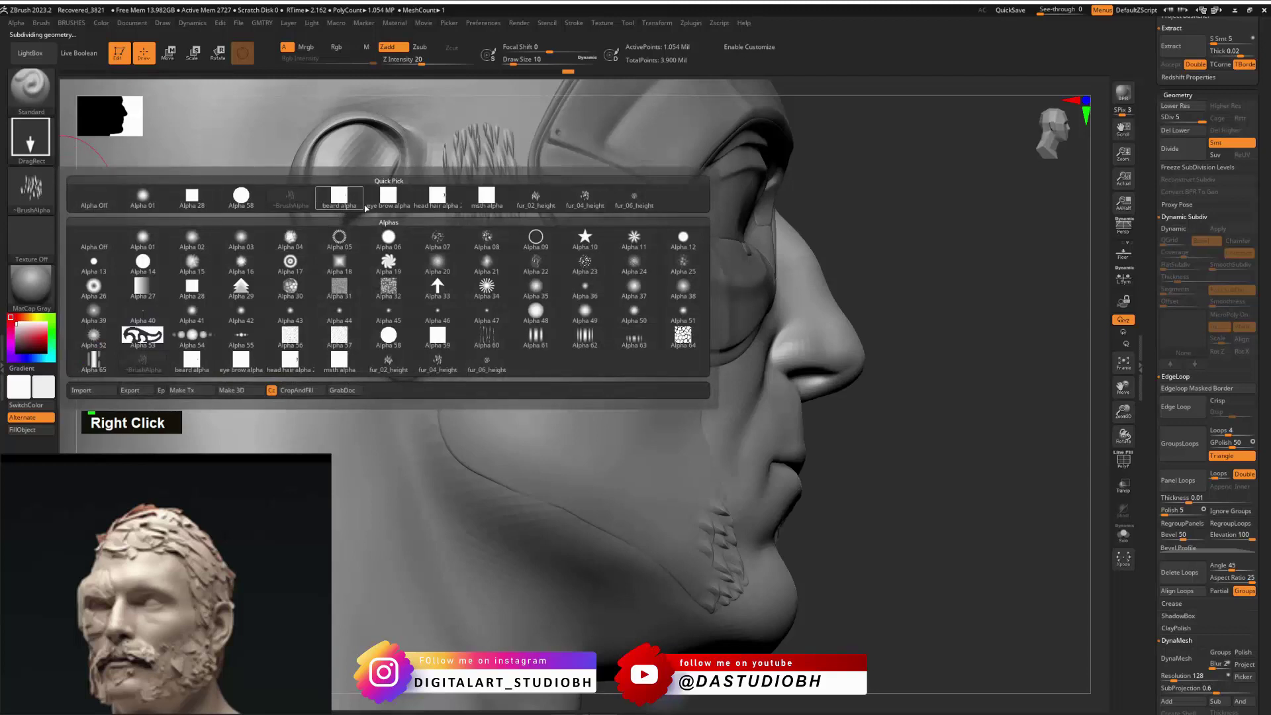
{"action": "left_click", "coordinate": [536, 197]}
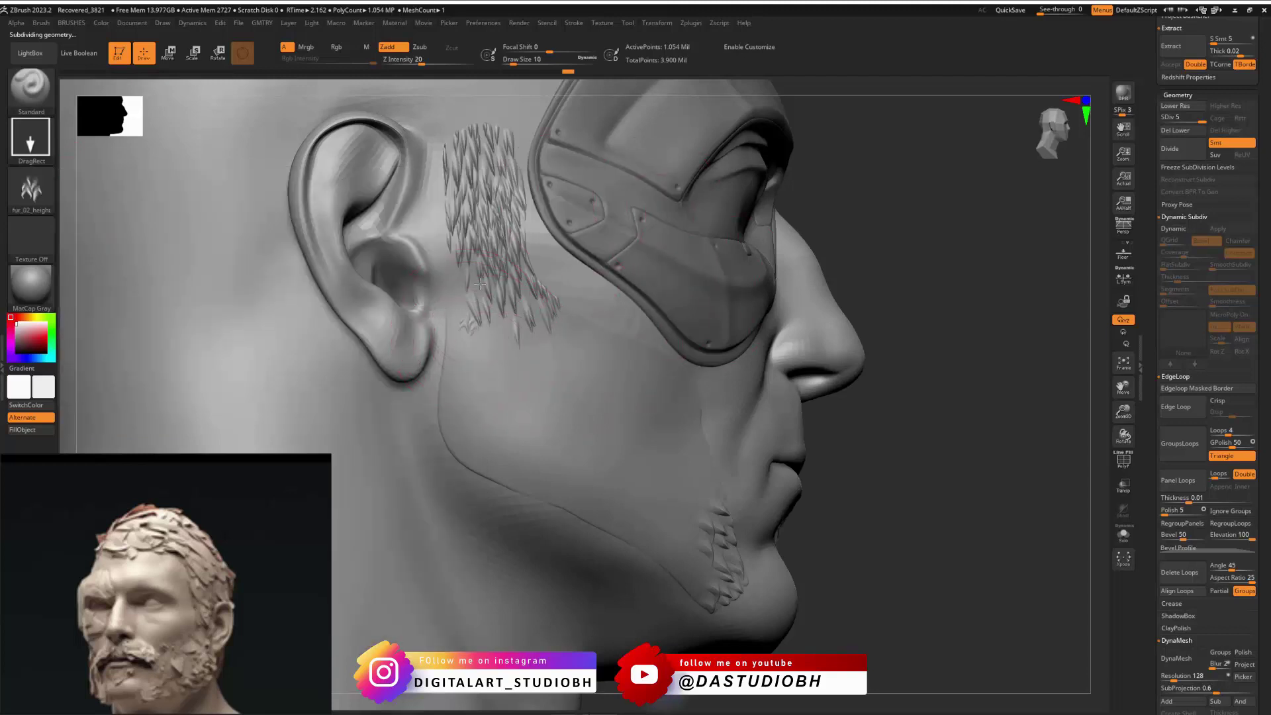
{"action": "left_click_drag", "start_coordinate": [480, 285], "coordinate": [485, 206]}
{"action": "left_click_drag", "start_coordinate": [538, 285], "coordinate": [511, 232]}
{"action": "left_click_drag", "start_coordinate": [491, 410], "coordinate": [475, 277]}
{"action": "left_click_drag", "start_coordinate": [569, 425], "coordinate": [625, 368]}
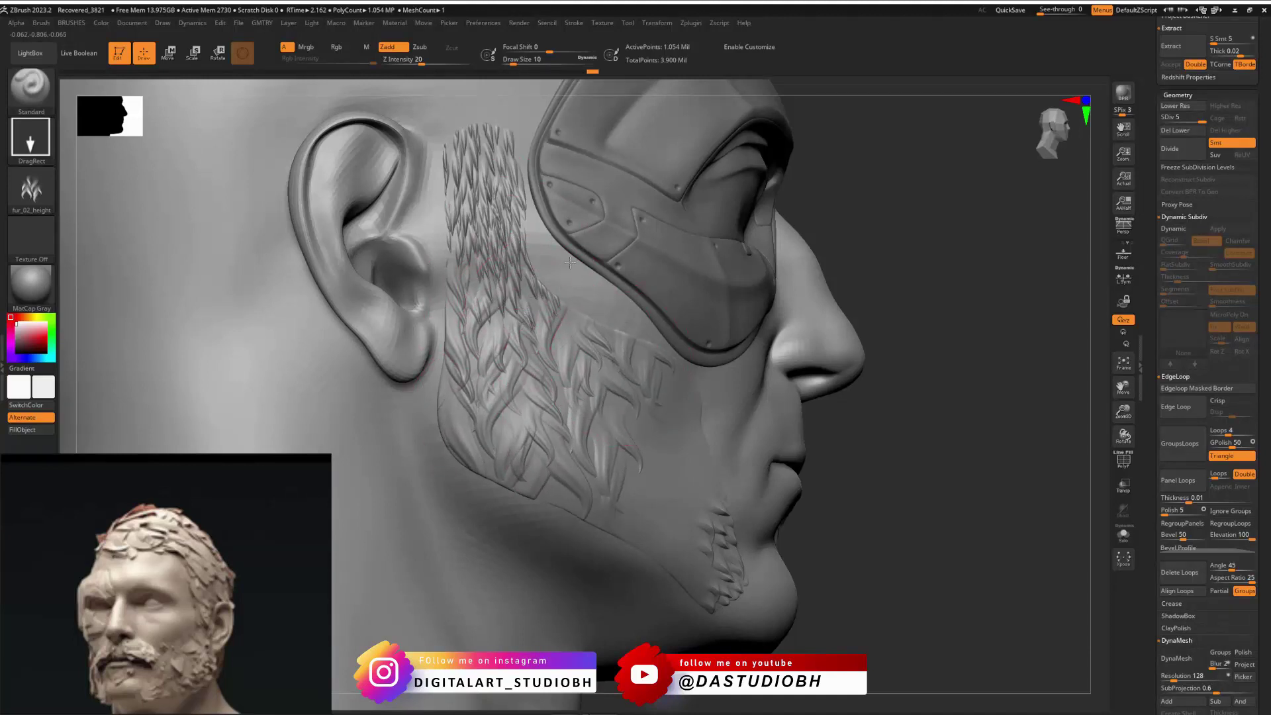
Step: Stamp fur_02_height strands over the front cheek and along the jawline until they meet the chin strands
{"action": "right_click_drag", "start_coordinate": [597, 295], "coordinate": [659, 329]}
{"action": "left_click_drag", "start_coordinate": [658, 329], "coordinate": [649, 304]}
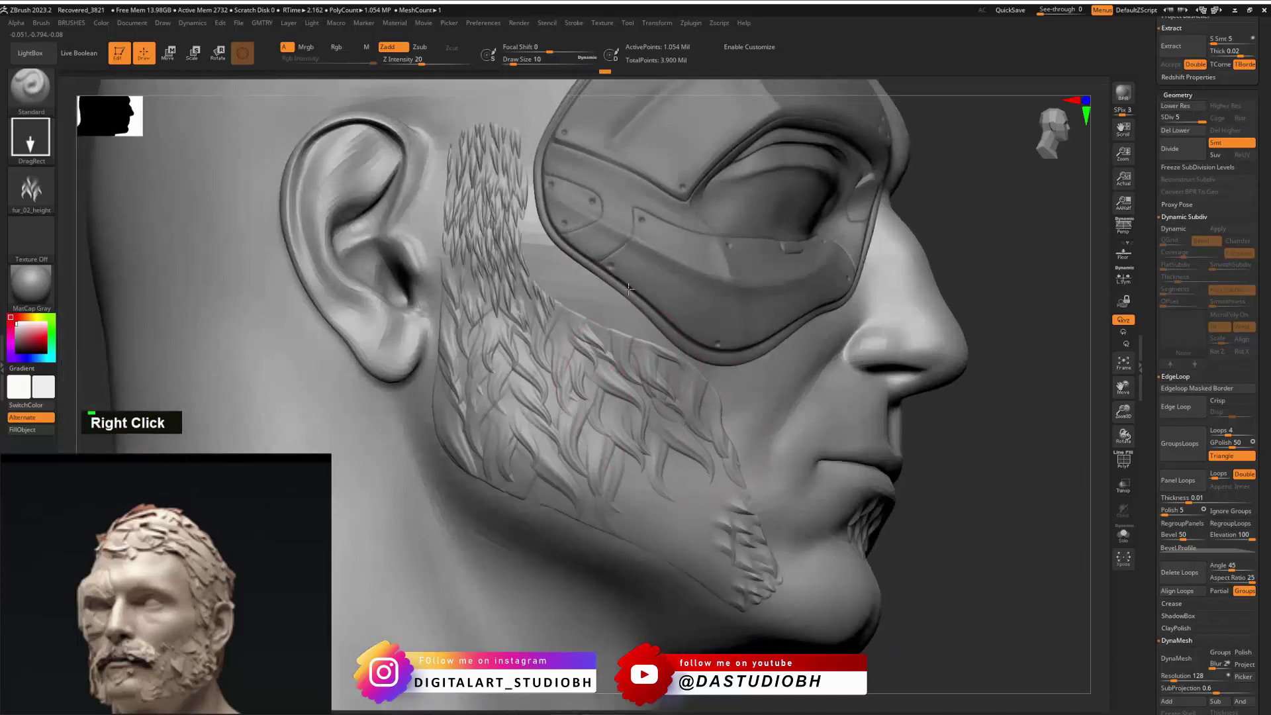
{"action": "left_click_drag", "start_coordinate": [695, 488], "coordinate": [645, 366]}
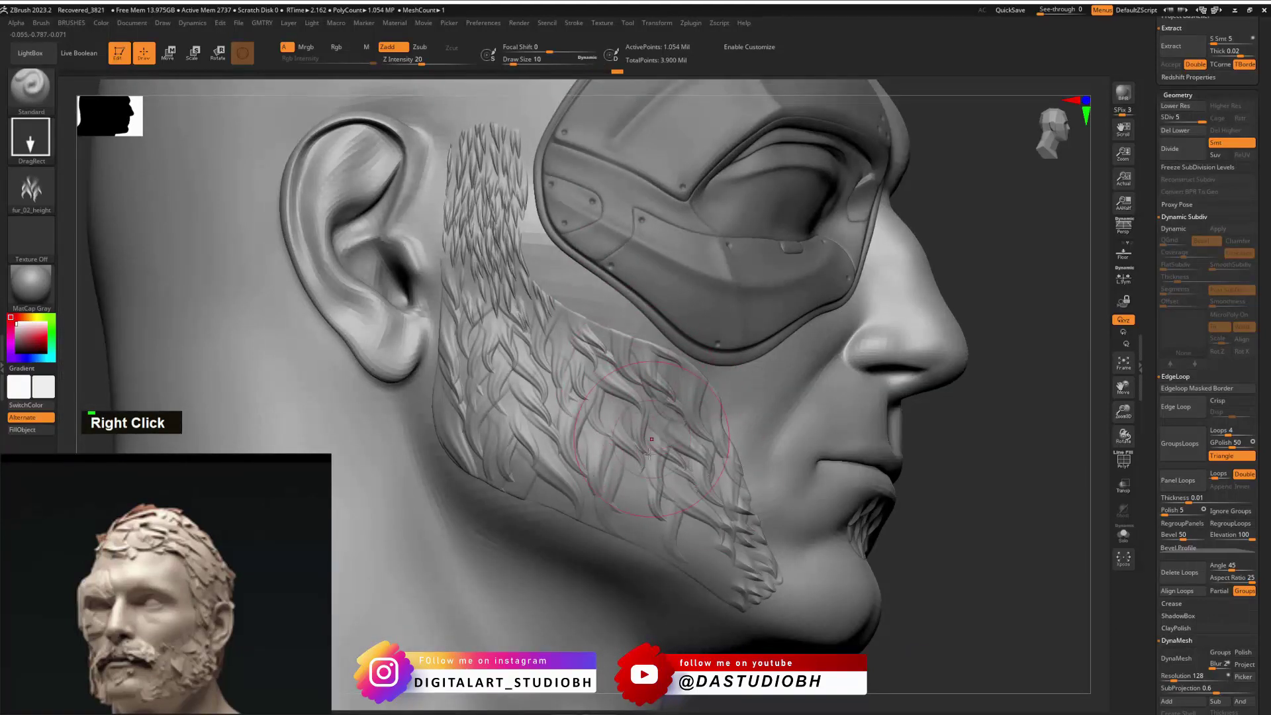
{"action": "left_click_drag", "start_coordinate": [628, 503], "coordinate": [547, 375]}
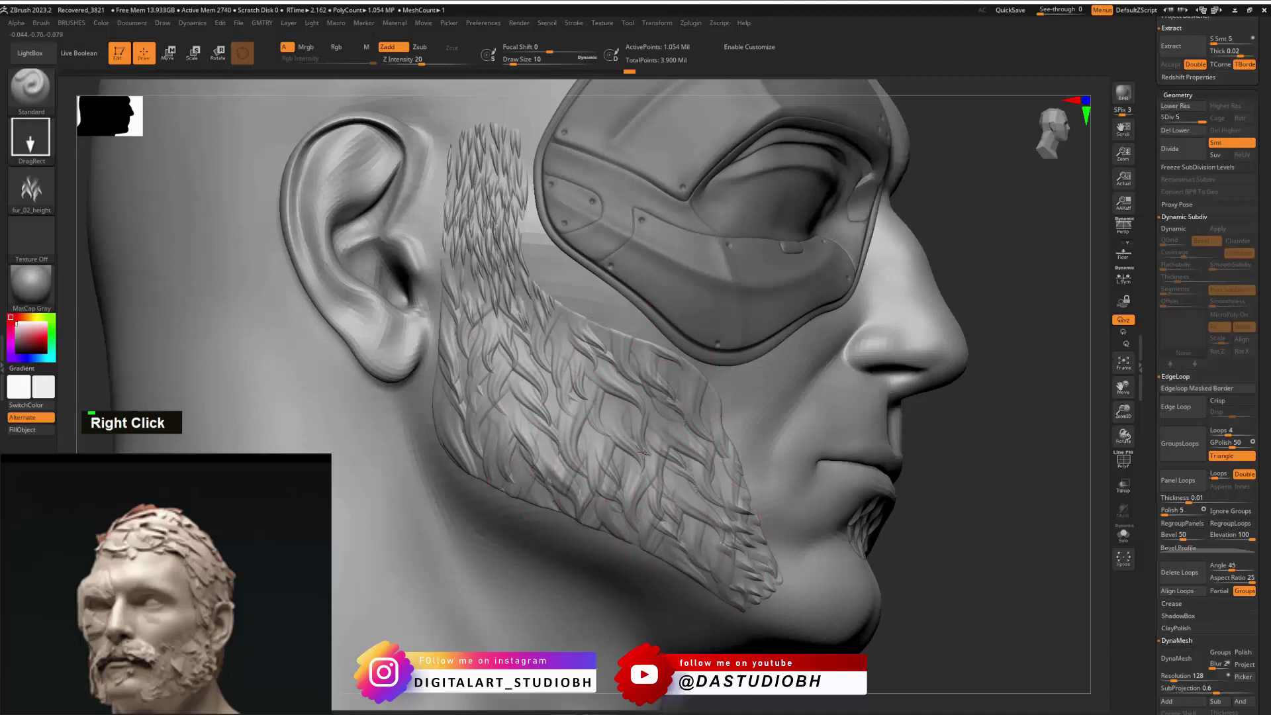
Step: Undo the large strand stamps on the cheek and jaw, keeping only the sideburn and chin strands
{"action": "right_click_drag", "start_coordinate": [678, 526], "coordinate": [961, 415], "text": "alt"}
{"action": "key", "text": "ctrl+z"}
{"action": "key", "text": "ctrl+z"}
{"action": "key", "text": "ctrl+z"}
{"action": "key", "text": "ctrl+z"}
{"action": "key", "text": "ctrl+z"}
{"action": "key", "text": "ctrl+z"}
{"action": "key", "text": "ctrl+z"}
{"action": "key", "text": "ctrl+z"}
{"action": "key", "text": "ctrl+z"}
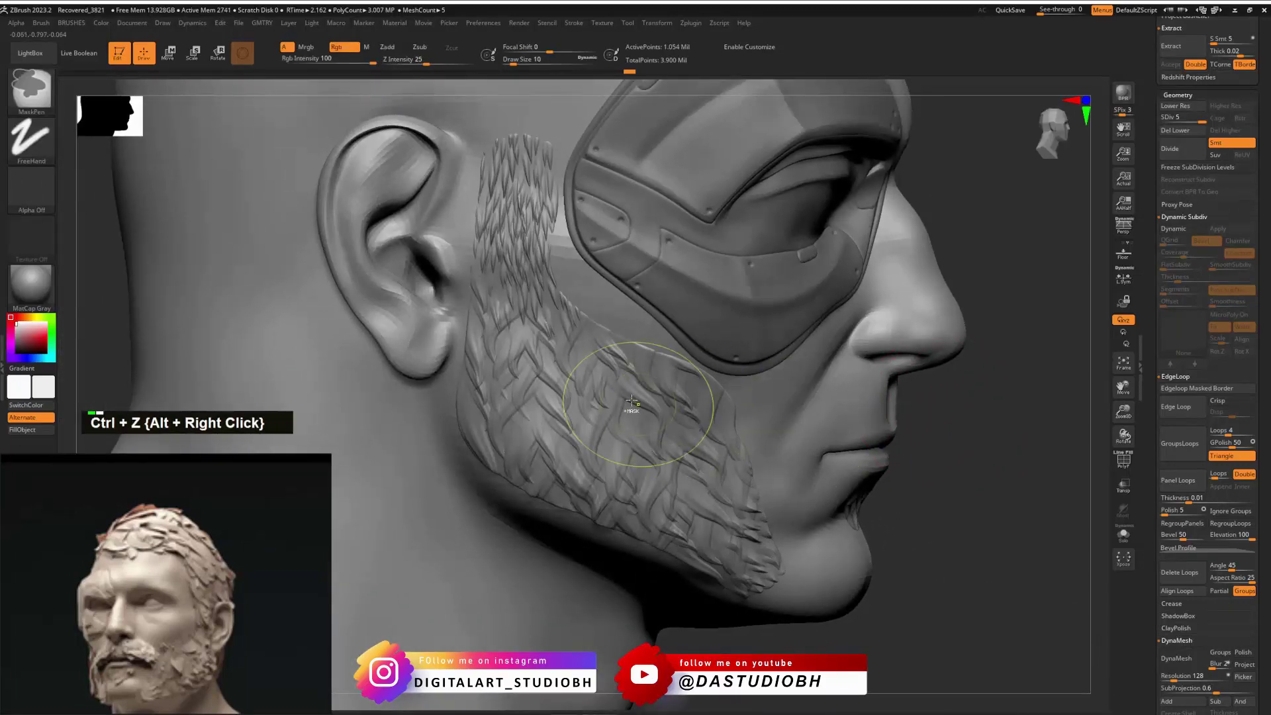
{"action": "key", "text": "ctrl+z"}
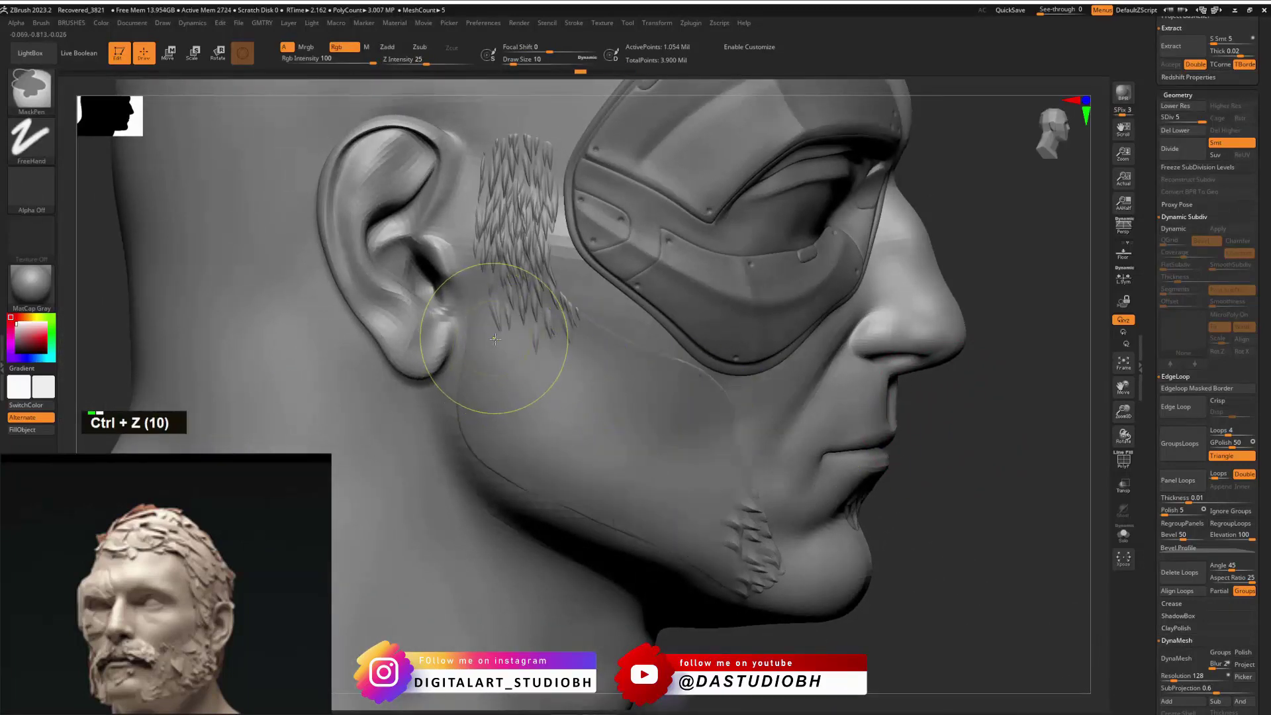
Step: Try large fur_02_height strands on the rear cheek just below the sideburn, and undo them
{"action": "left_click_drag", "start_coordinate": [480, 314], "coordinate": [530, 397]}
{"action": "left_click_drag", "start_coordinate": [529, 225], "coordinate": [531, 218]}
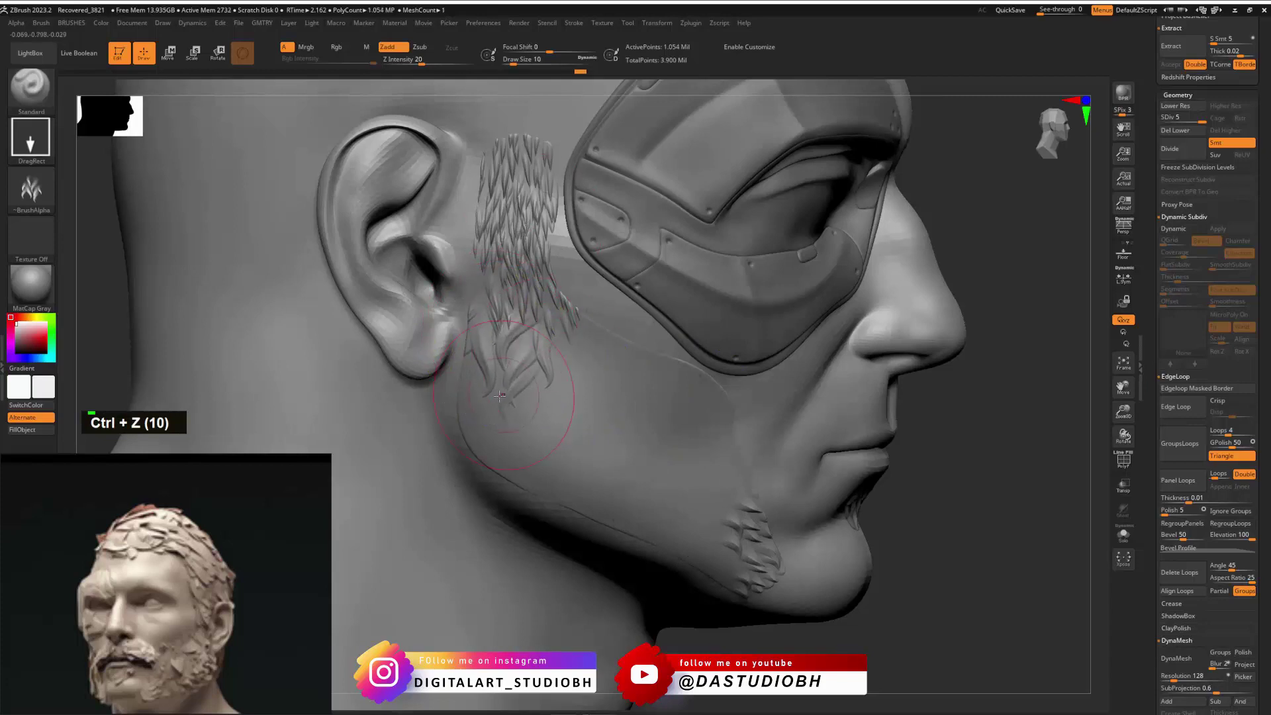
{"action": "key", "text": "ctrl+z"}
{"action": "key", "text": "ctrl+z"}
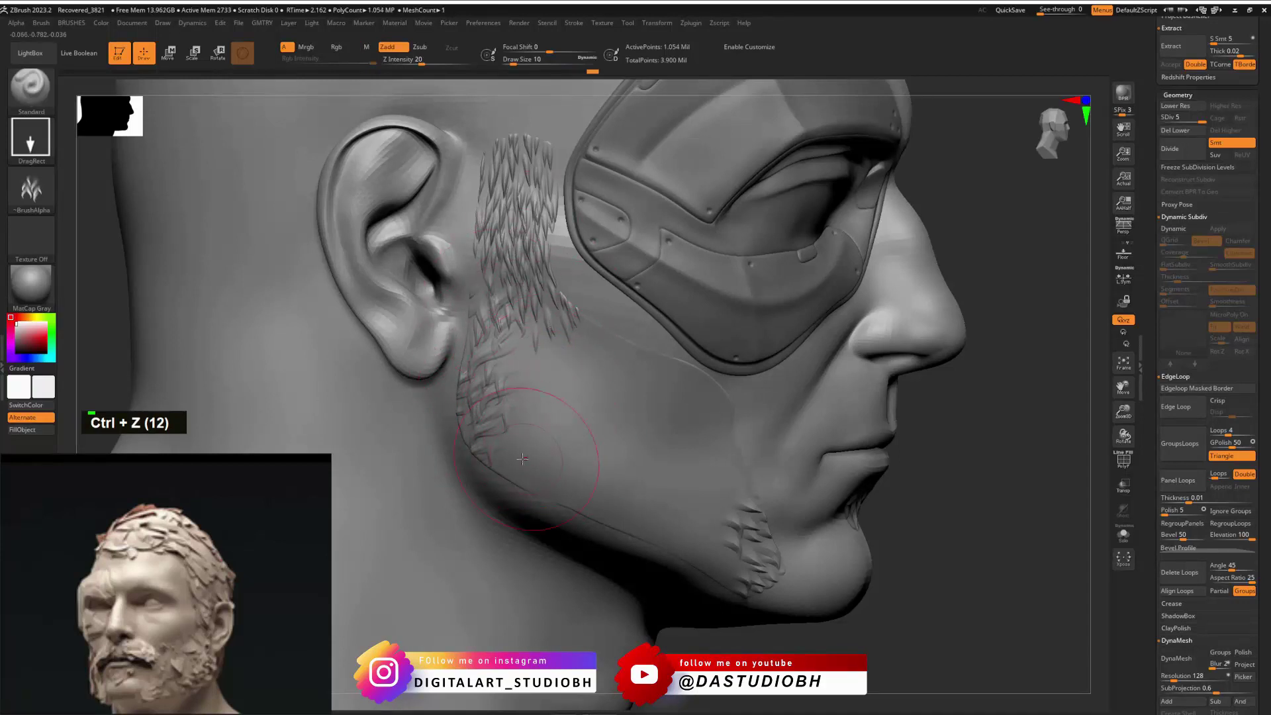
Step: Stamp smaller hair strands over the jaw corner and the rear cheek, and undo the last stamp
{"action": "left_click_drag", "start_coordinate": [553, 393], "coordinate": [566, 366]}
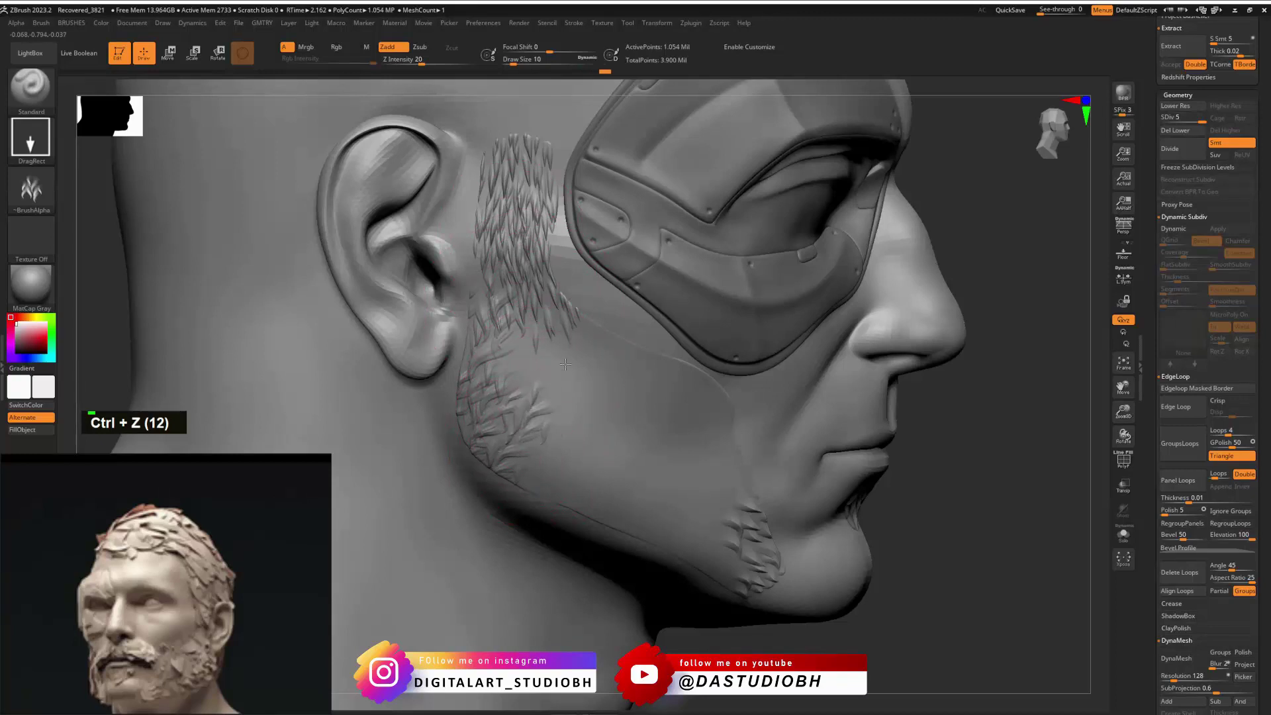
{"action": "left_click_drag", "start_coordinate": [530, 308], "coordinate": [524, 280]}
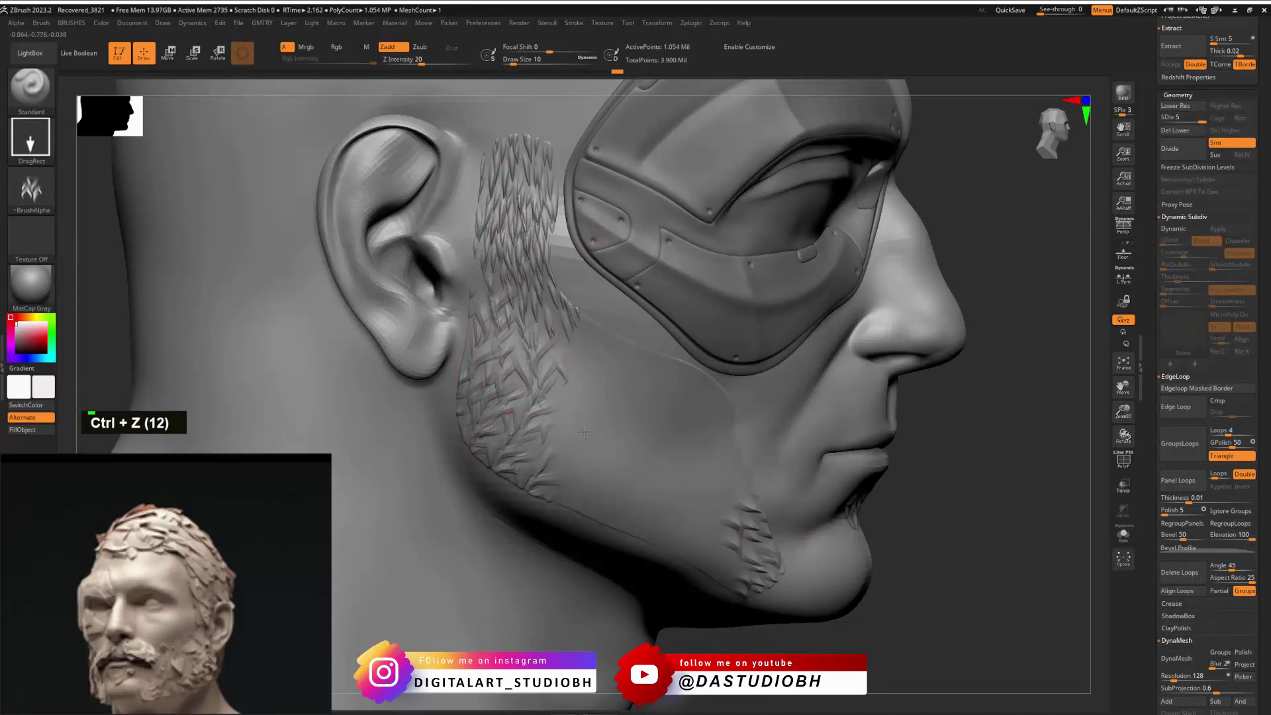
{"action": "left_click_drag", "start_coordinate": [575, 433], "coordinate": [564, 355]}
{"action": "key", "text": "ctrl+z"}
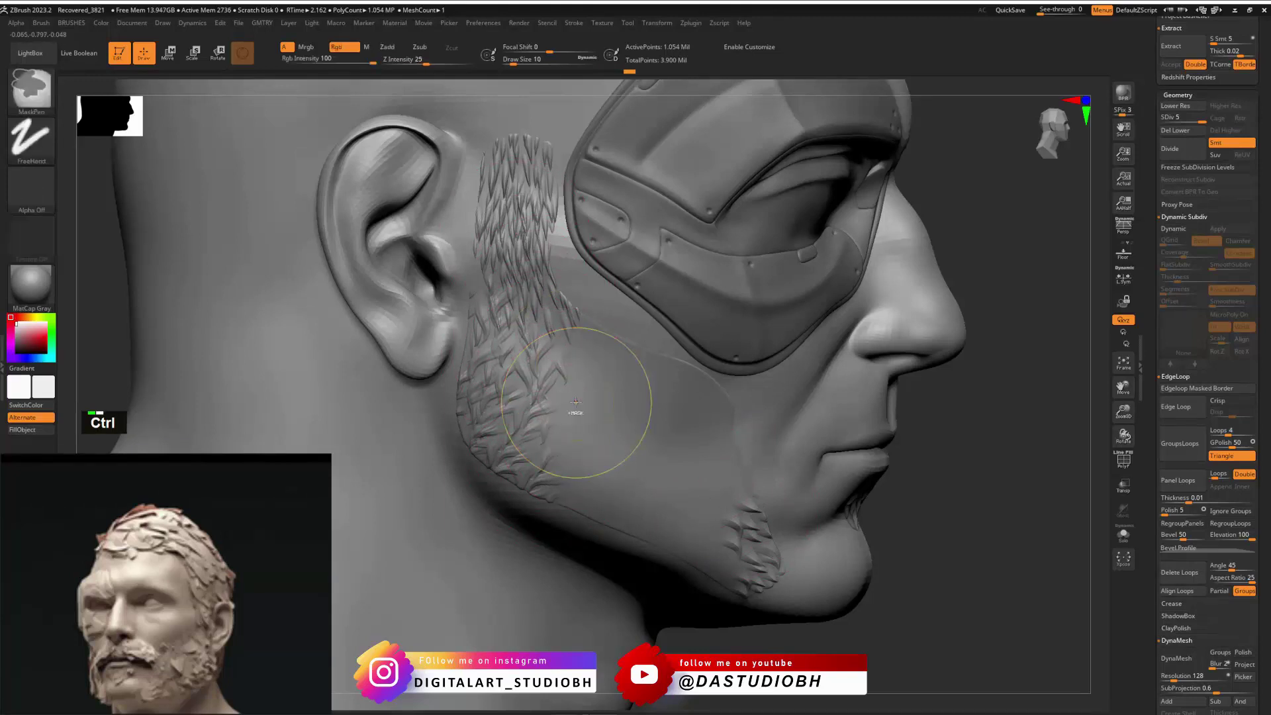
Step: Try the fur_06_height alpha on the cheek beside the jaw-corner strands, and undo the stamp
{"action": "key", "text": "ctrl+b"}
{"action": "left_click", "coordinate": [32, 190]}
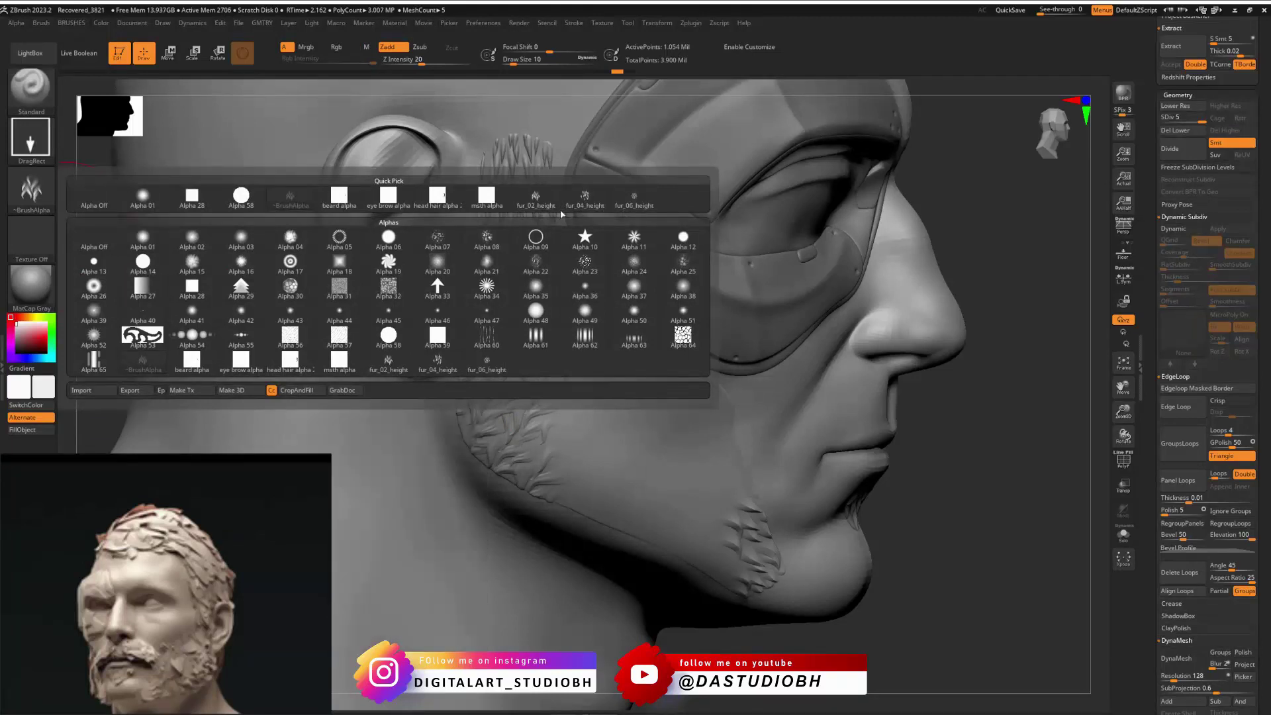
{"action": "left_click", "coordinate": [634, 201]}
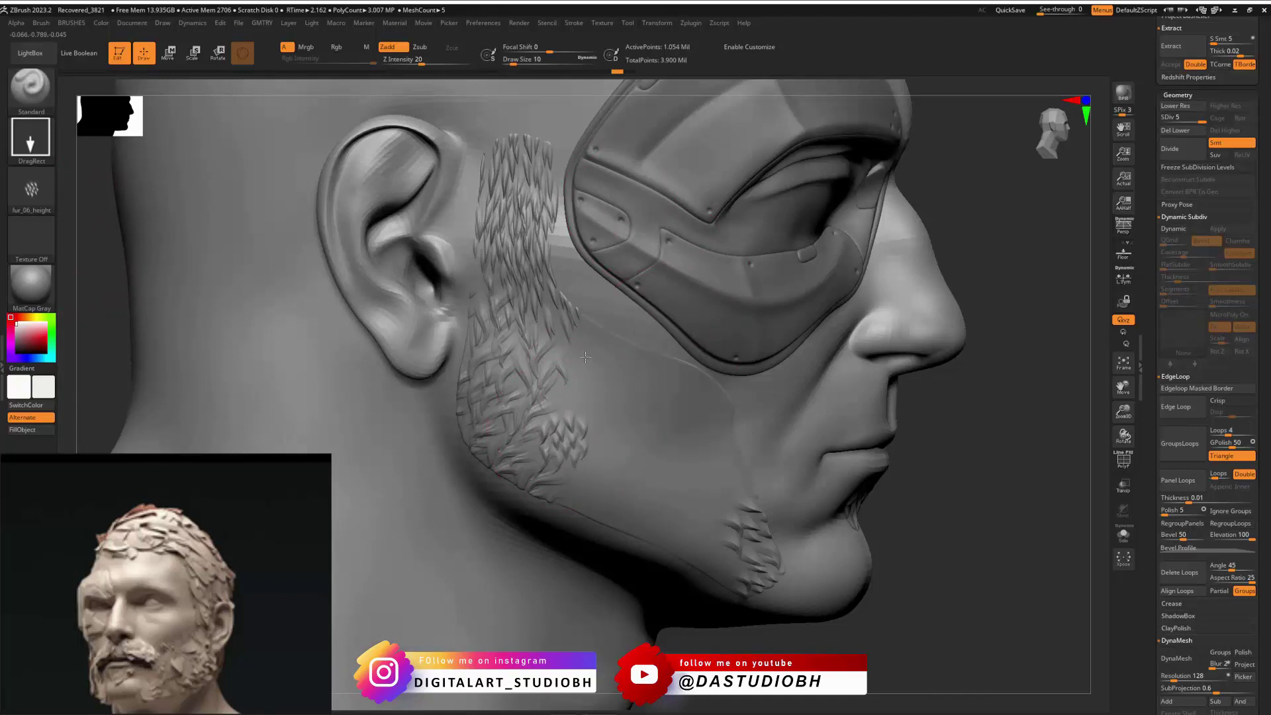
{"action": "key", "text": "ctrl+z"}
{"action": "key", "text": "ctrl+z"}
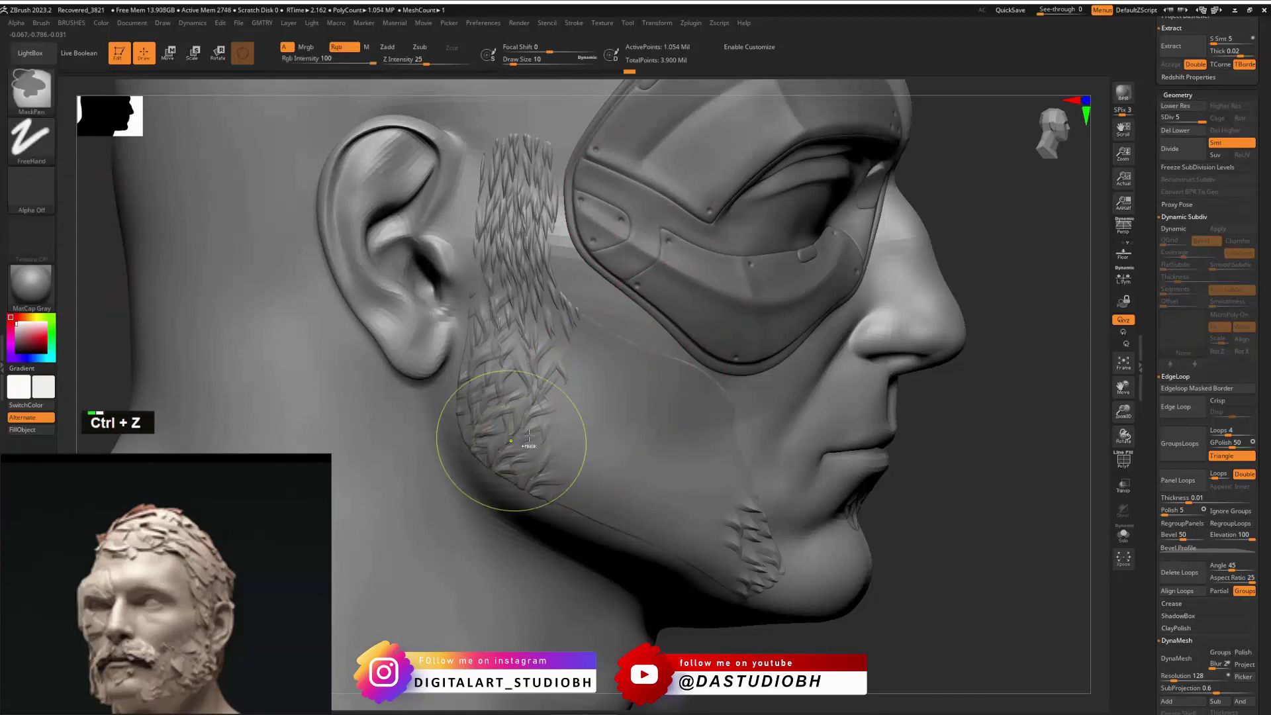
Step: Choose the fur_02_height alpha and stamp strands forward across the cheek and jaw to the chin strands
{"action": "left_click", "coordinate": [31, 191]}
{"action": "left_click", "coordinate": [535, 198]}
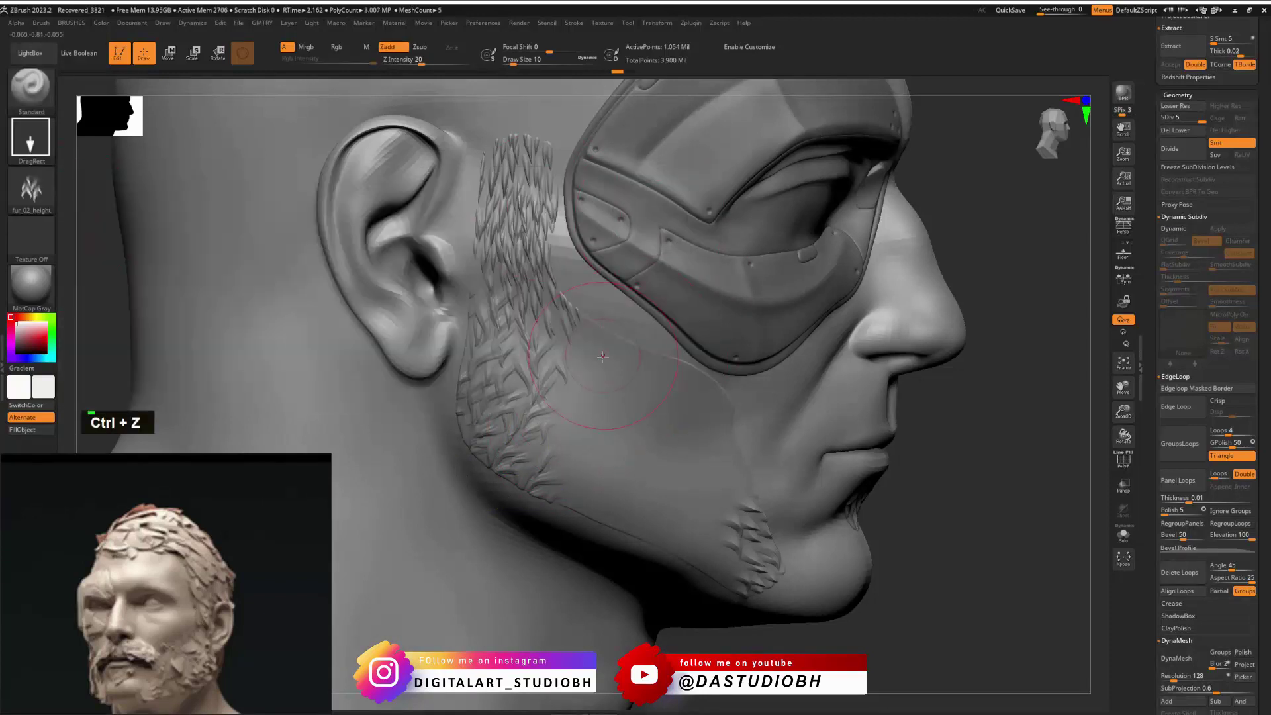
{"action": "left_click_drag", "start_coordinate": [570, 294], "coordinate": [569, 273]}
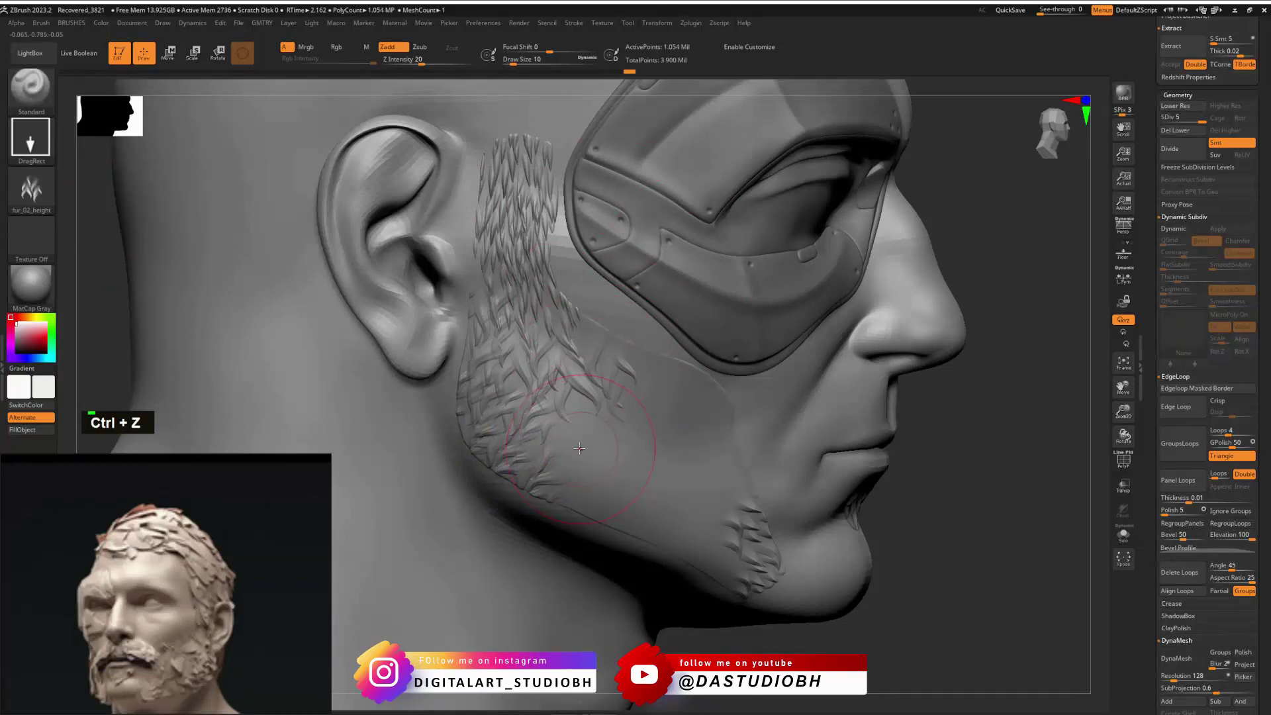
{"action": "left_click_drag", "start_coordinate": [579, 448], "coordinate": [575, 406]}
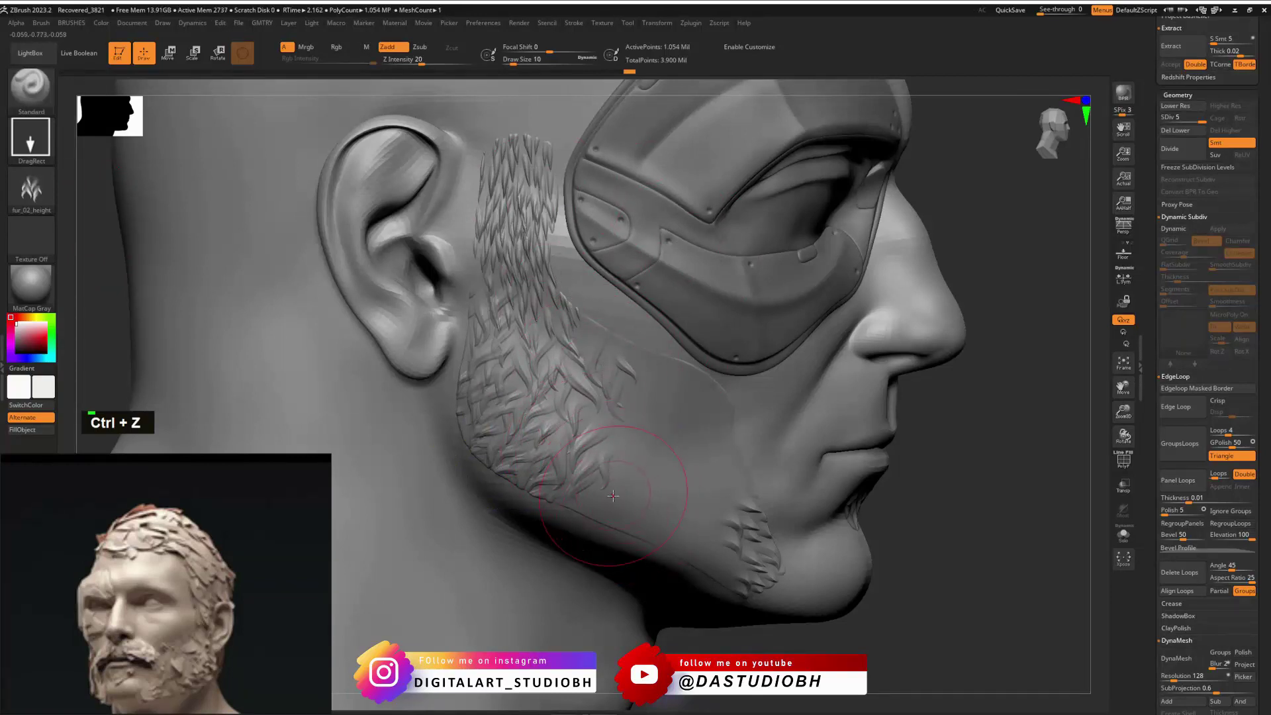
{"action": "mouse_move", "coordinate": [613, 495]}
{"action": "left_mouse_down"}
{"action": "mouse_move", "coordinate": [633, 404]}
{"action": "mouse_move", "coordinate": [628, 313]}
{"action": "left_mouse_up"}
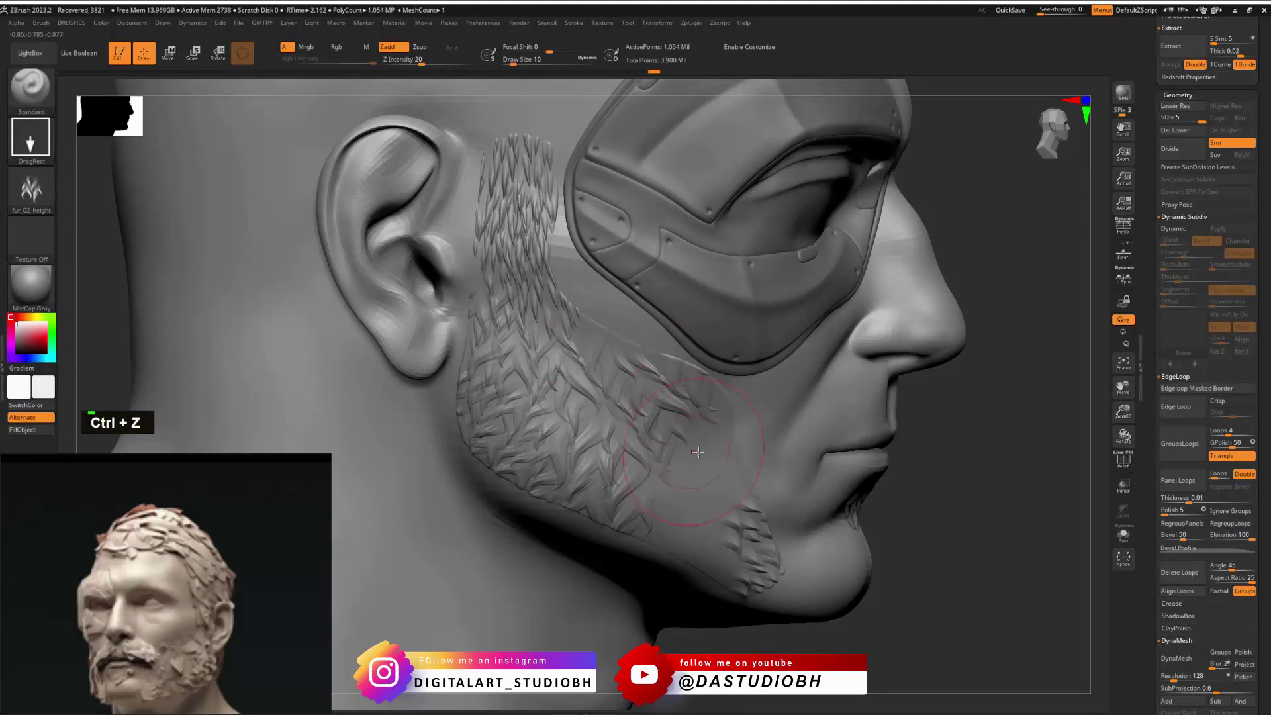
{"action": "left_click_drag", "start_coordinate": [693, 406], "coordinate": [674, 358]}
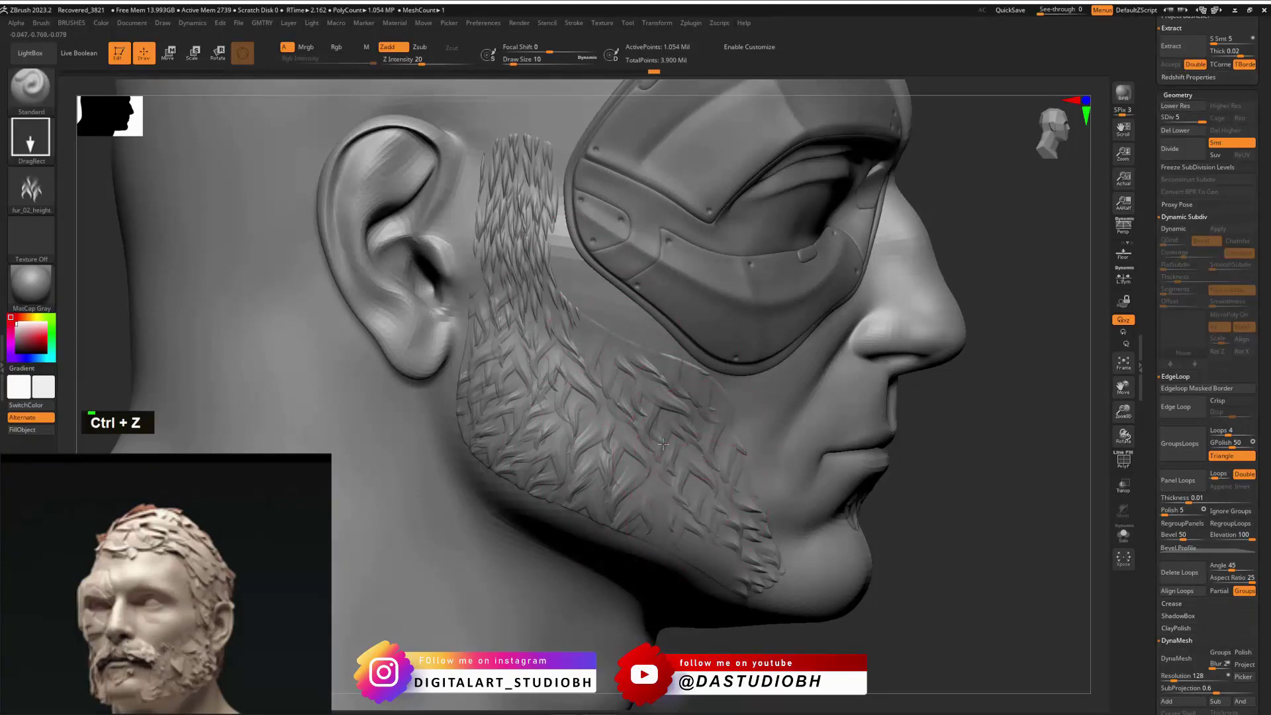
Step: Switch to the fur_06_height alpha and fill the gaps between the strands across the cheek and front beard edge
{"action": "left_click", "coordinate": [30, 190]}
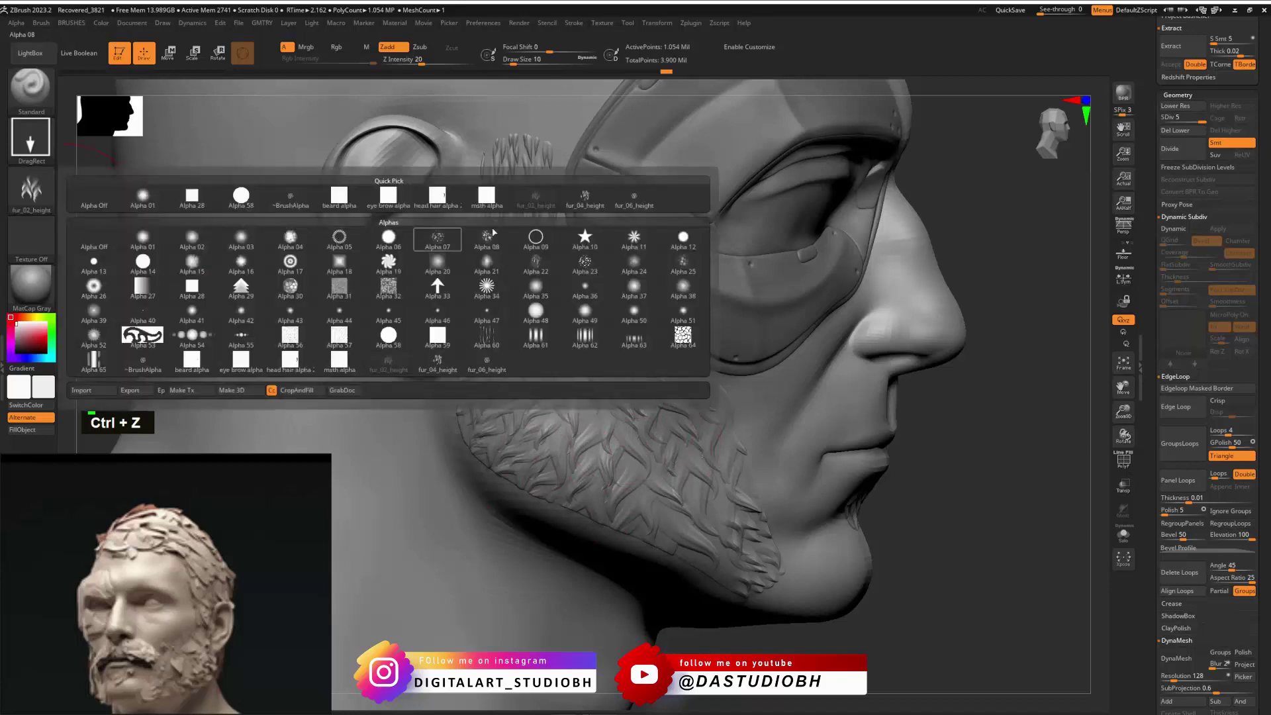
{"action": "left_click", "coordinate": [617, 199]}
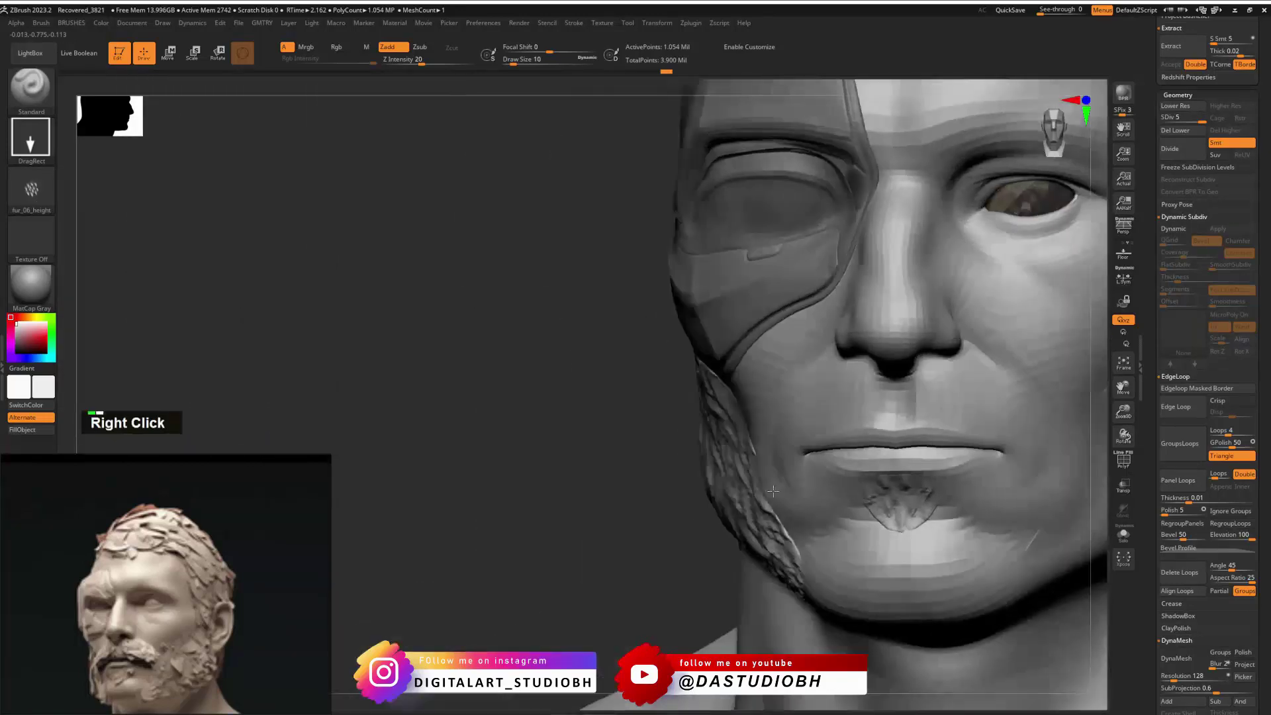
{"action": "right_click_drag", "start_coordinate": [728, 398], "coordinate": [760, 470]}
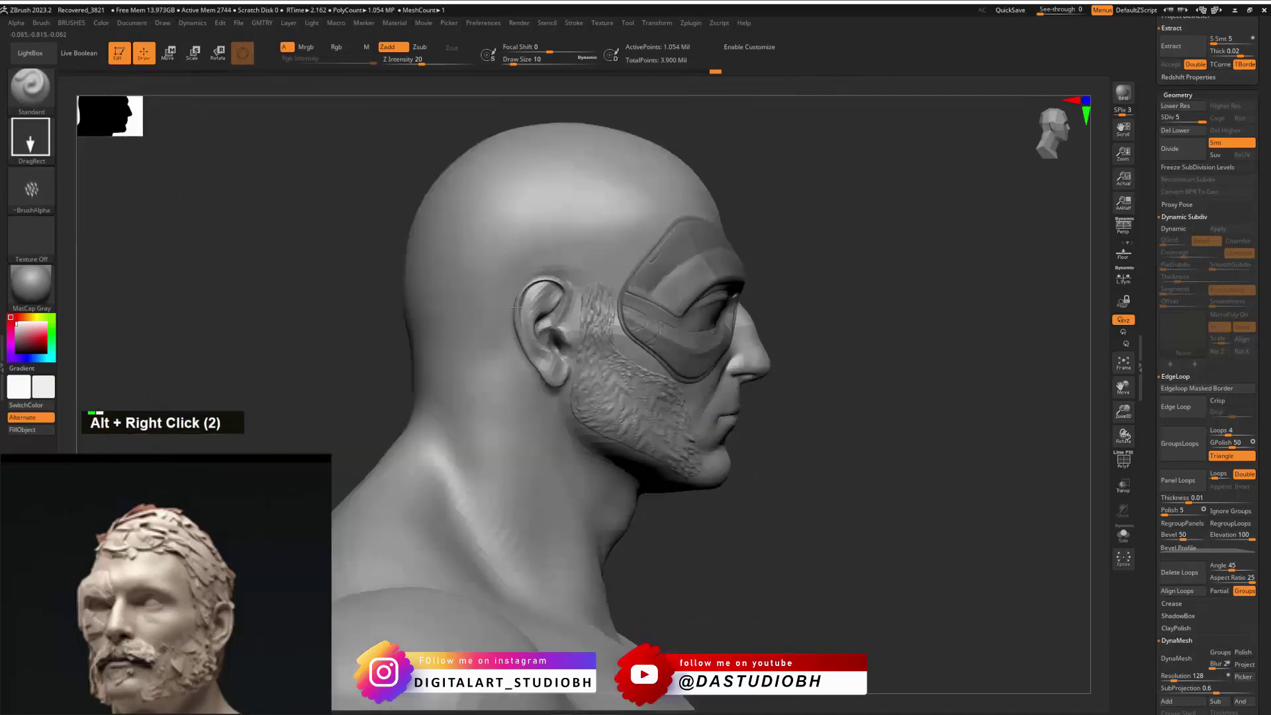
{"action": "mouse_move", "coordinate": [662, 318]}
{"action": "right_mouse_down"}
{"action": "mouse_move", "coordinate": [814, 315]}
{"action": "mouse_move", "coordinate": [941, 335]}
{"action": "mouse_move", "coordinate": [914, 340]}
{"action": "right_mouse_up"}
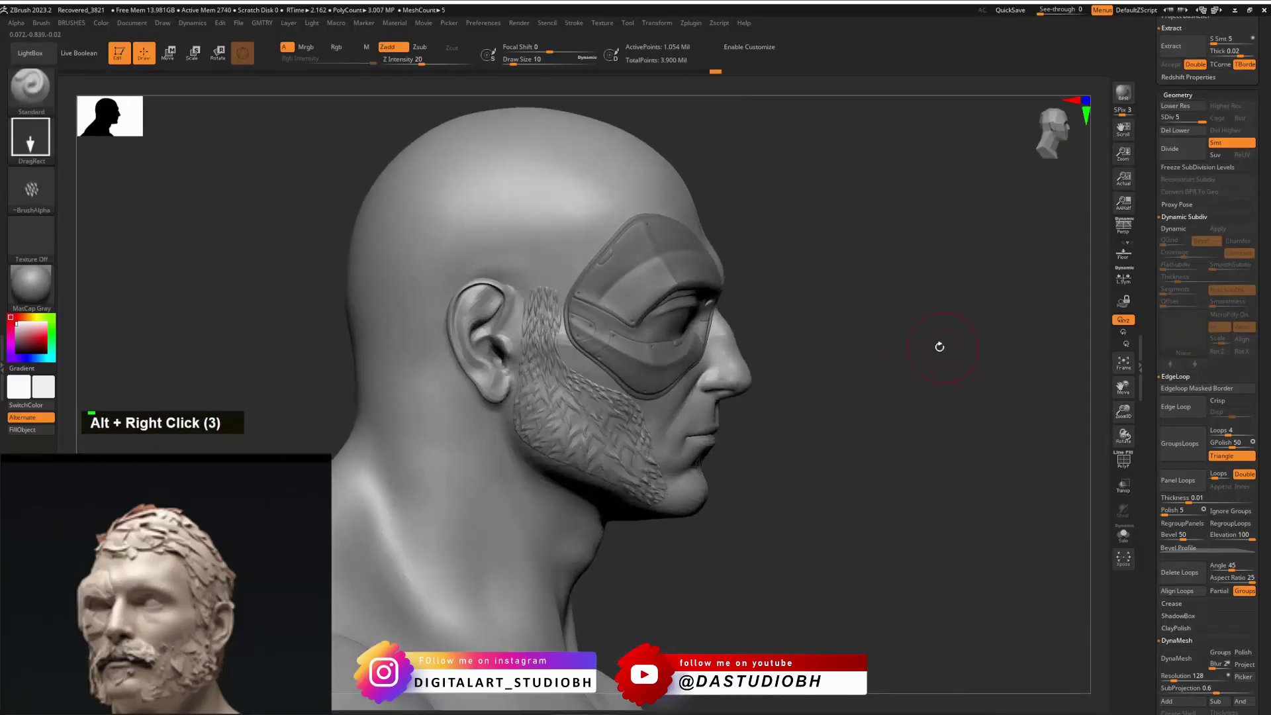
{"action": "mouse_move", "coordinate": [936, 346]}
{"action": "right_mouse_down"}
{"action": "mouse_move", "coordinate": [902, 339]}
{"action": "mouse_move", "coordinate": [922, 323]}
{"action": "mouse_move", "coordinate": [982, 337]}
{"action": "mouse_move", "coordinate": [970, 305]}
{"action": "mouse_move", "coordinate": [843, 321]}
{"action": "mouse_move", "coordinate": [951, 383]}
{"action": "right_mouse_up"}
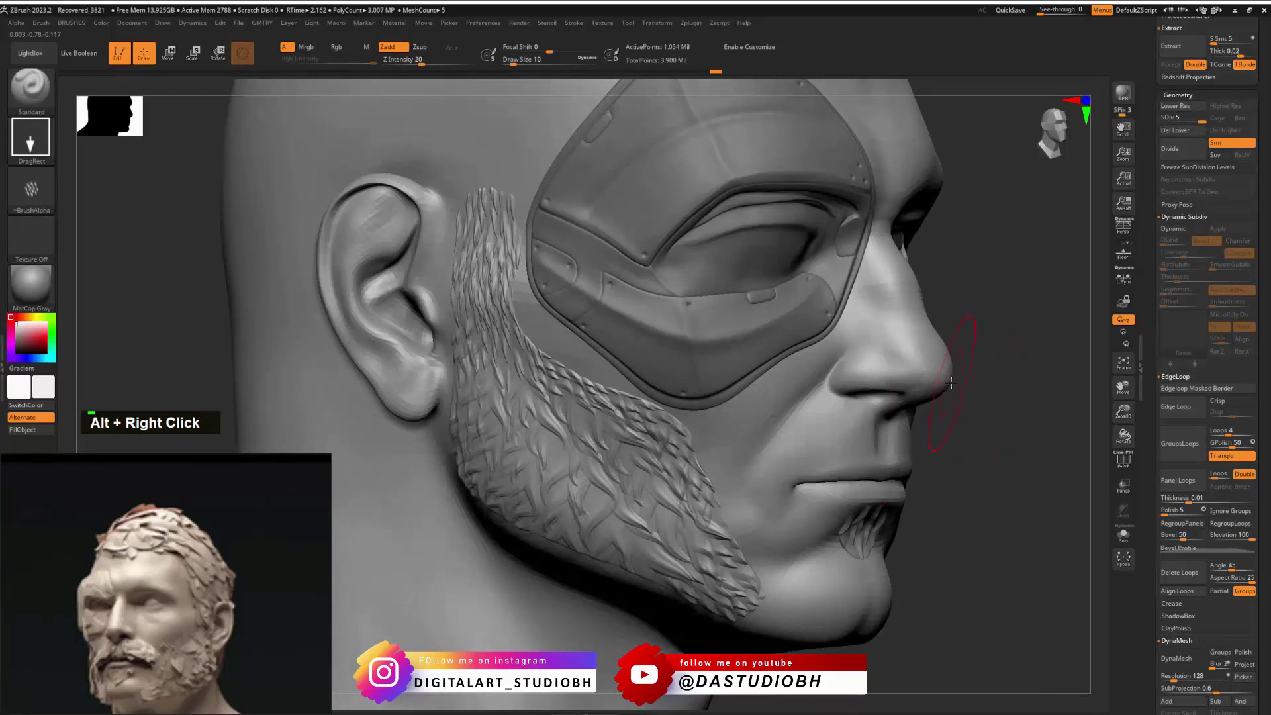
Step: Undo the cheek and jaw stamps back to the sideburn strands and the first strands at the rear jaw
{"action": "right_click_drag", "start_coordinate": [934, 358], "coordinate": [978, 367]}
{"action": "key", "text": "ctrl+z"}
{"action": "key", "text": "ctrl+z"}
{"action": "key", "text": "ctrl+z"}
{"action": "key", "text": "ctrl+z"}
{"action": "key", "text": "ctrl+z"}
{"action": "key", "text": "ctrl+z"}
{"action": "key", "text": "ctrl+z"}
{"action": "key", "text": "ctrl+z"}
{"action": "key", "text": "ctrl+z"}
{"action": "key", "text": "ctrl+z"}
{"action": "key", "text": "ctrl+z"}
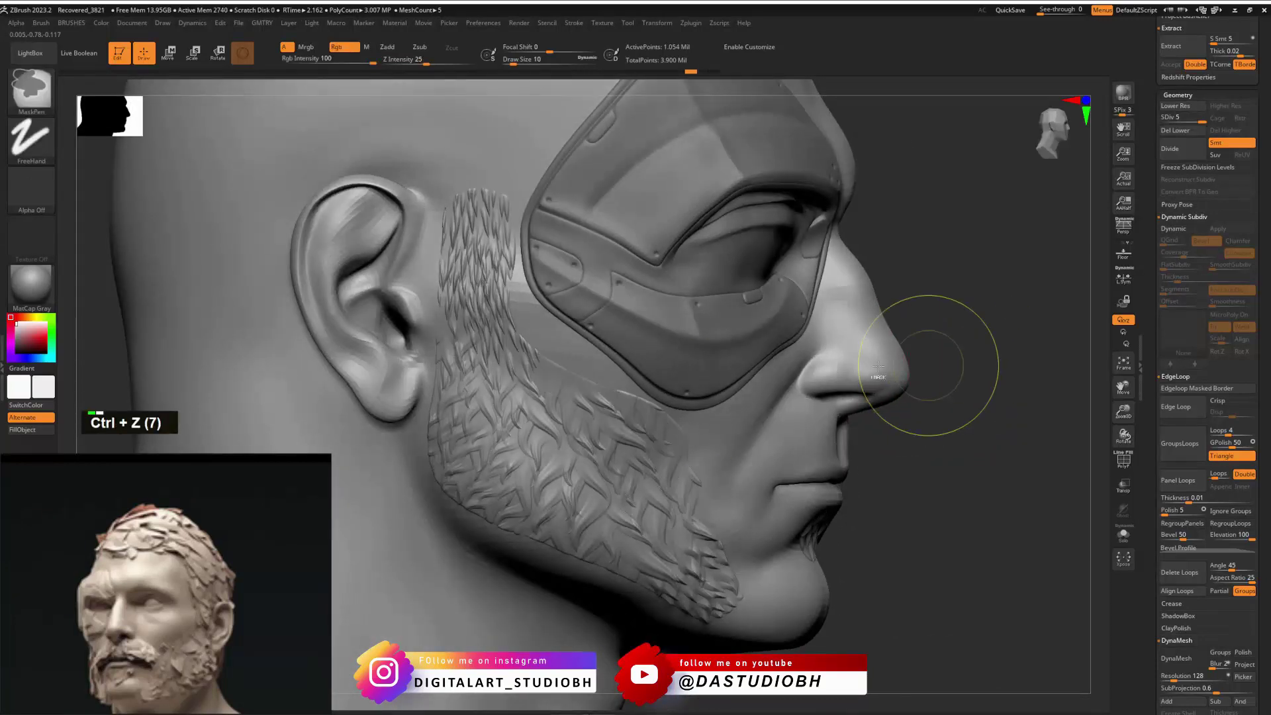
{"action": "key", "text": "ctrl+z"}
{"action": "key", "text": "ctrl+z"}
{"action": "key", "text": "ctrl+z"}
{"action": "key", "text": "ctrl+z"}
{"action": "key", "text": "ctrl+z"}
{"action": "key", "text": "ctrl+z"}
{"action": "key", "text": "ctrl+z"}
{"action": "key", "text": "ctrl+z"}
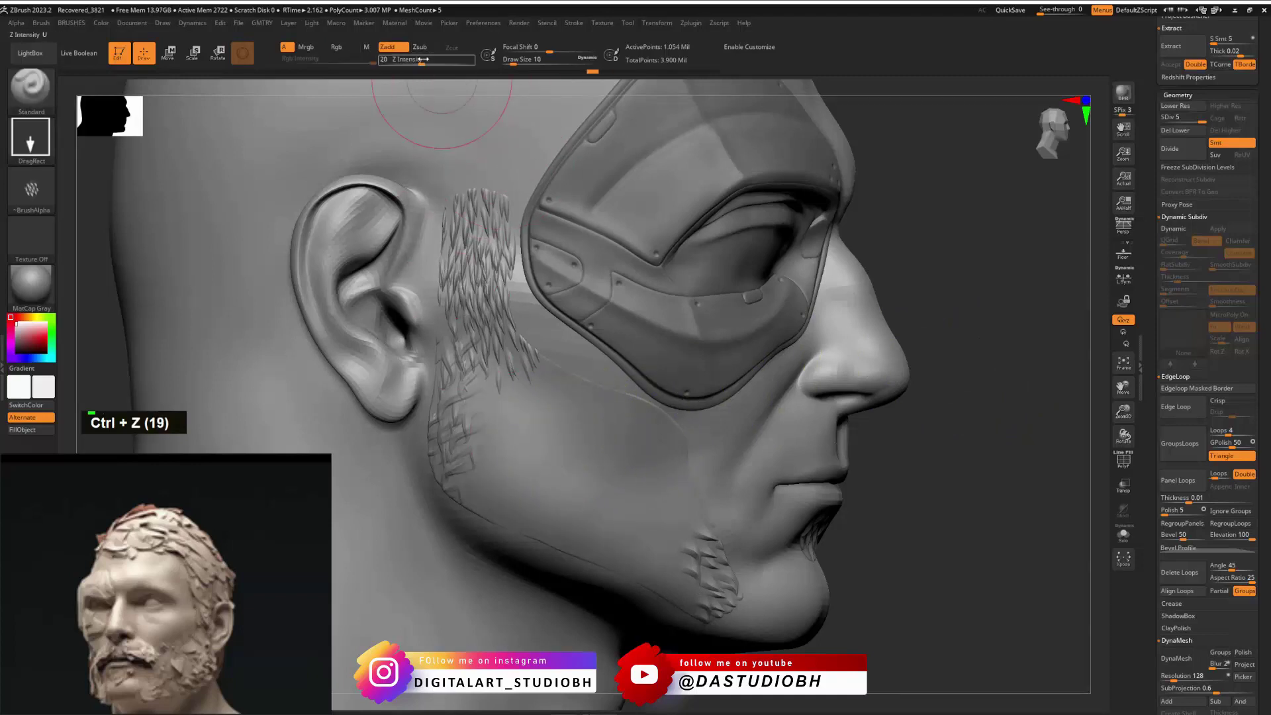
Step: Set the Z Intensity to 46, try a strand stamp on the upper cheek below the mask, and undo it
{"action": "left_click_drag", "start_coordinate": [435, 61], "coordinate": [443, 62]}
{"action": "left_click_drag", "start_coordinate": [589, 373], "coordinate": [561, 336]}
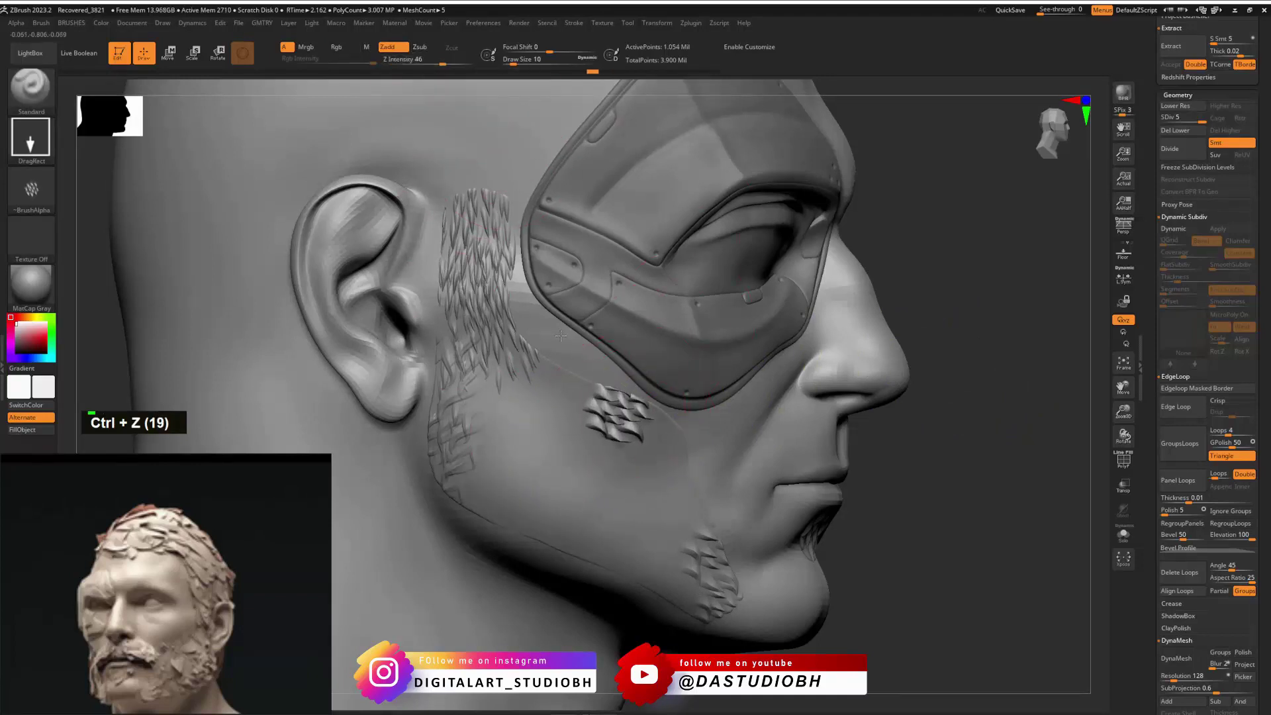
{"action": "right_click_drag", "start_coordinate": [579, 352], "coordinate": [731, 415]}
{"action": "key", "text": "ctrl+z"}
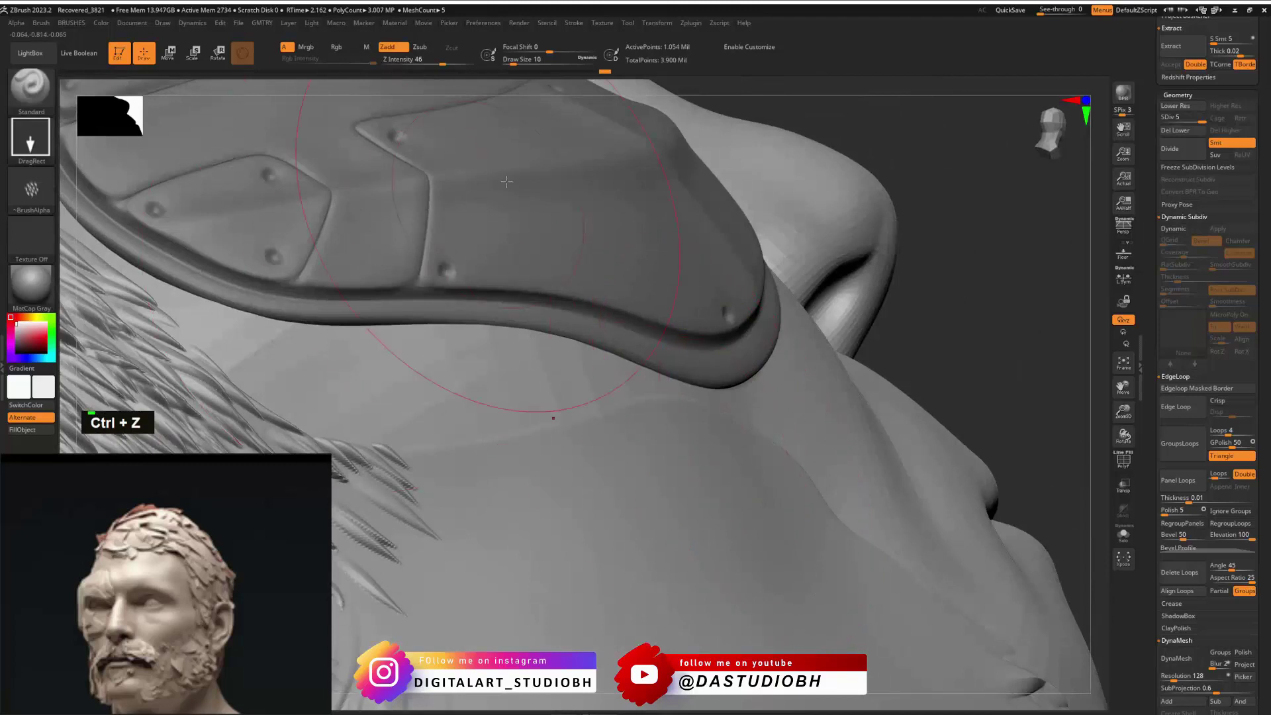
Step: Set the Z Intensity to 25 and stamp small strands at the upper front cheek, adding fur_02_height strands beneath them
{"action": "left_click_drag", "start_coordinate": [435, 61], "coordinate": [414, 60]}
{"action": "left_click_drag", "start_coordinate": [642, 390], "coordinate": [569, 384]}
{"action": "left_click", "coordinate": [33, 192]}
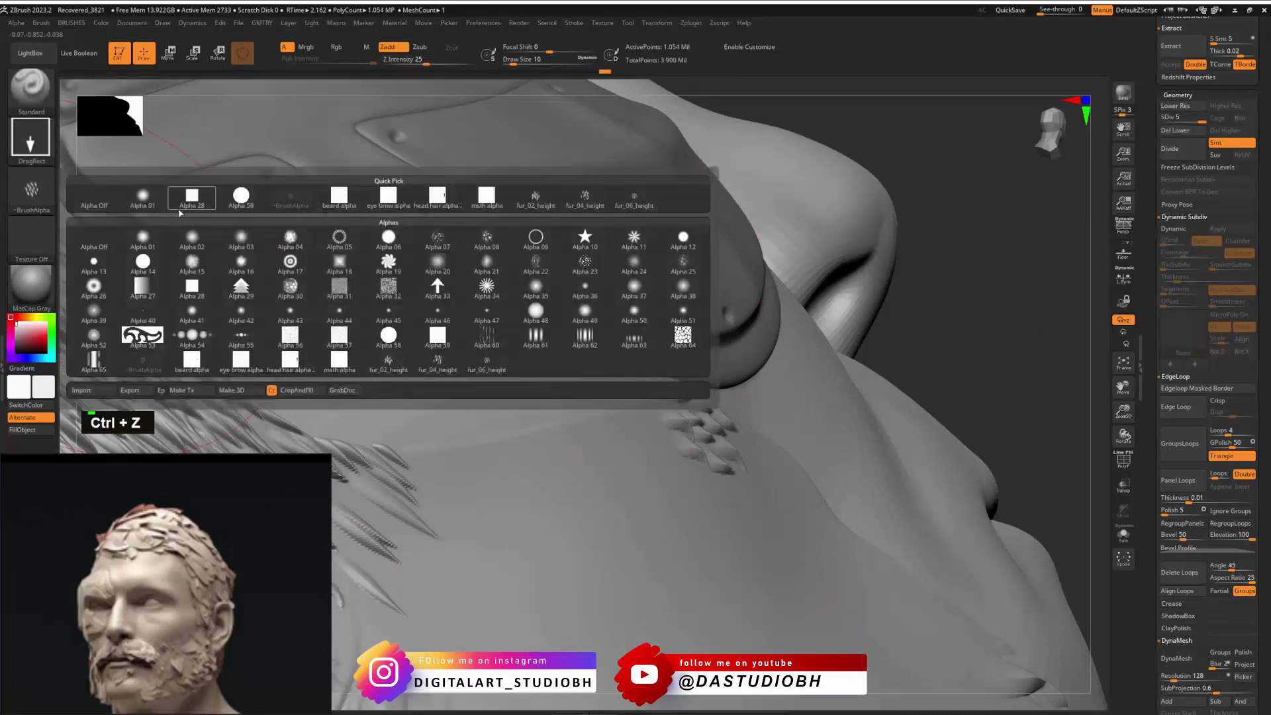
{"action": "left_click", "coordinate": [538, 201]}
{"action": "right_click_drag", "start_coordinate": [779, 274], "coordinate": [803, 373], "text": "alt"}
{"action": "left_click_drag", "start_coordinate": [745, 379], "coordinate": [793, 398]}
{"action": "right_click_drag", "start_coordinate": [772, 384], "coordinate": [740, 410]}
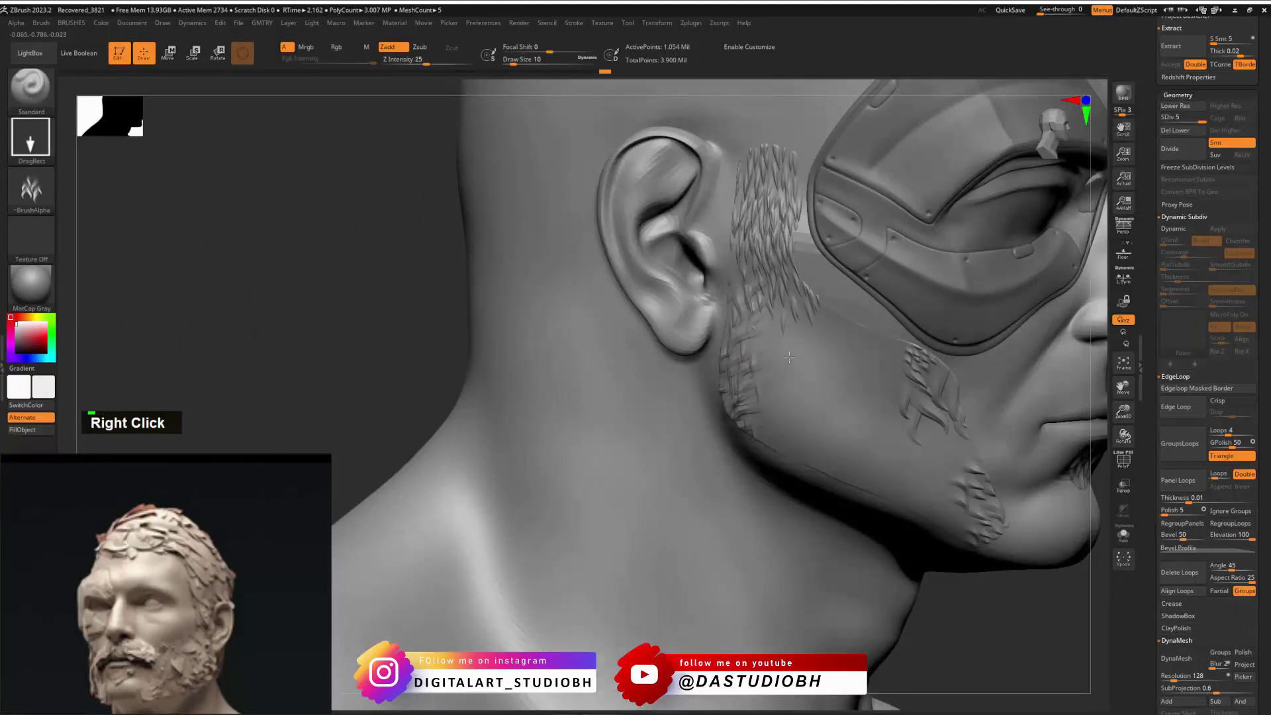
Step: Stamp fur_02_height strands over the rear cheek and jaw corner, blending them into the sideburn
{"action": "left_click_drag", "start_coordinate": [780, 341], "coordinate": [780, 260]}
{"action": "left_click_drag", "start_coordinate": [790, 421], "coordinate": [741, 363]}
{"action": "left_click_drag", "start_coordinate": [831, 375], "coordinate": [771, 283]}
{"action": "left_click_drag", "start_coordinate": [821, 320], "coordinate": [767, 232]}
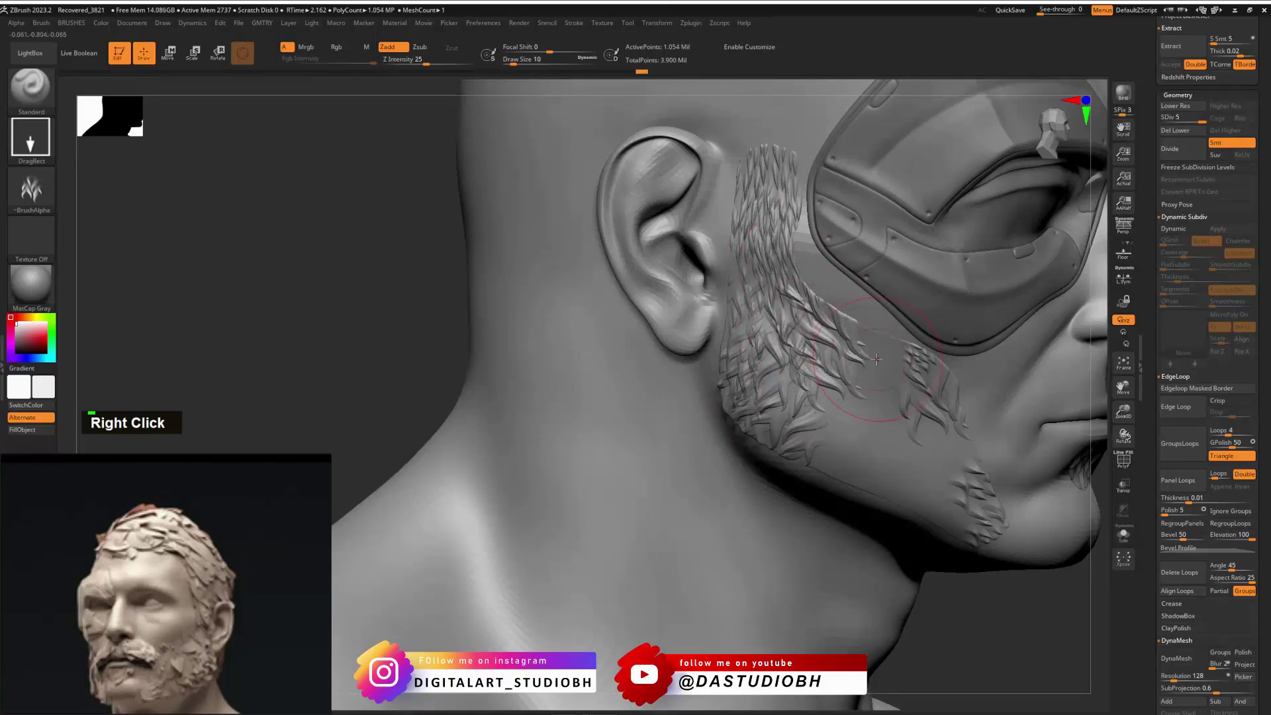
Step: Stamp fur strands across the middle cheek and lower jaw, filling the bare beard area between the sideburn and the chin
{"action": "left_click_drag", "start_coordinate": [879, 371], "coordinate": [811, 286]}
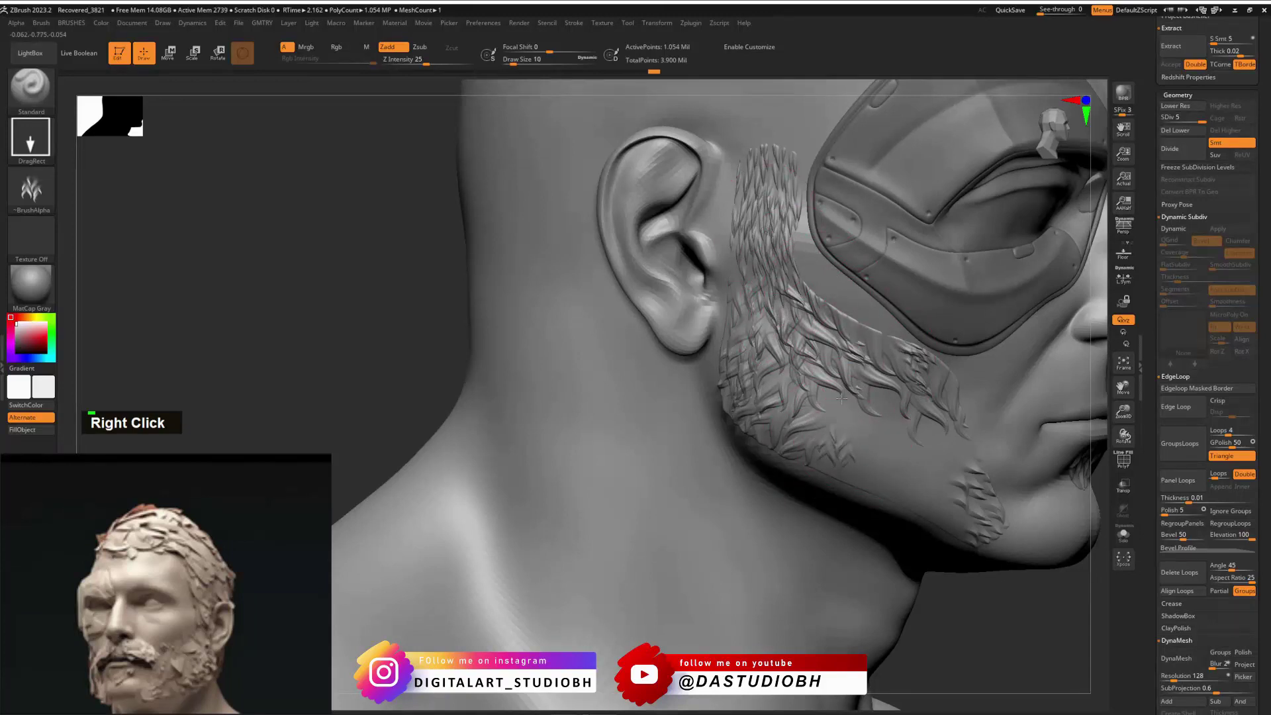
{"action": "left_click_drag", "start_coordinate": [842, 399], "coordinate": [779, 353]}
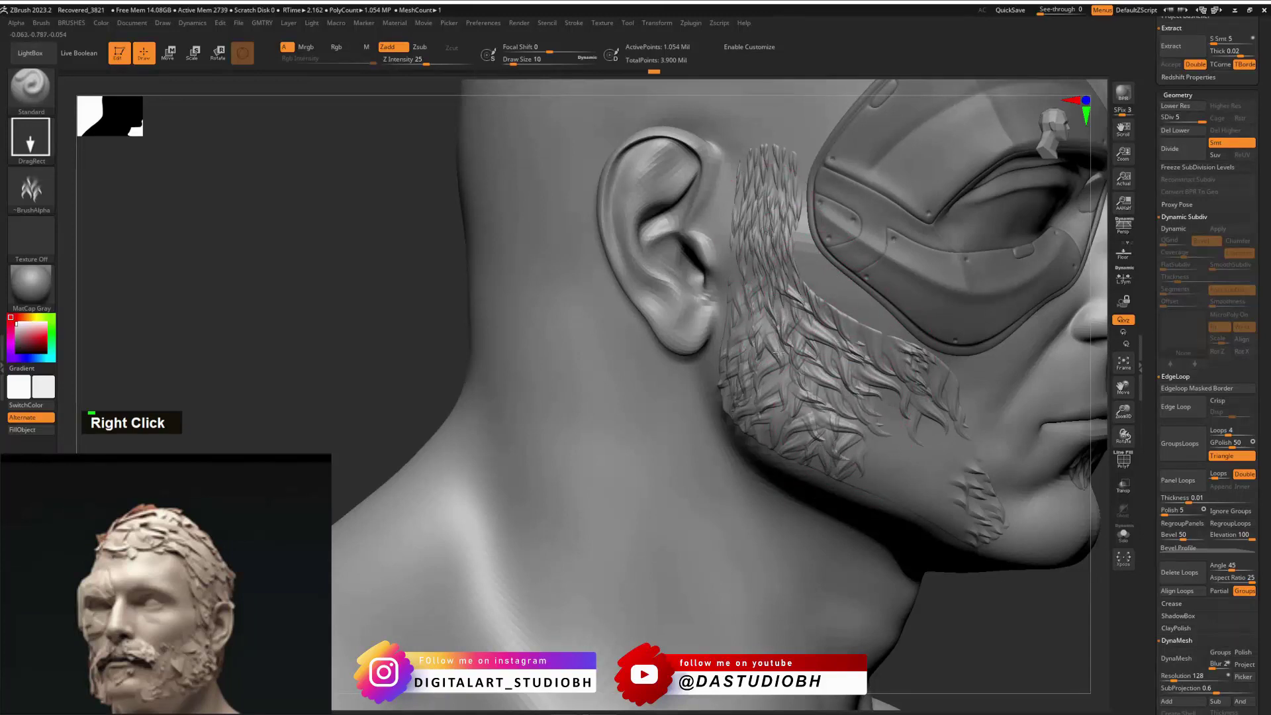
{"action": "left_click_drag", "start_coordinate": [899, 435], "coordinate": [861, 371]}
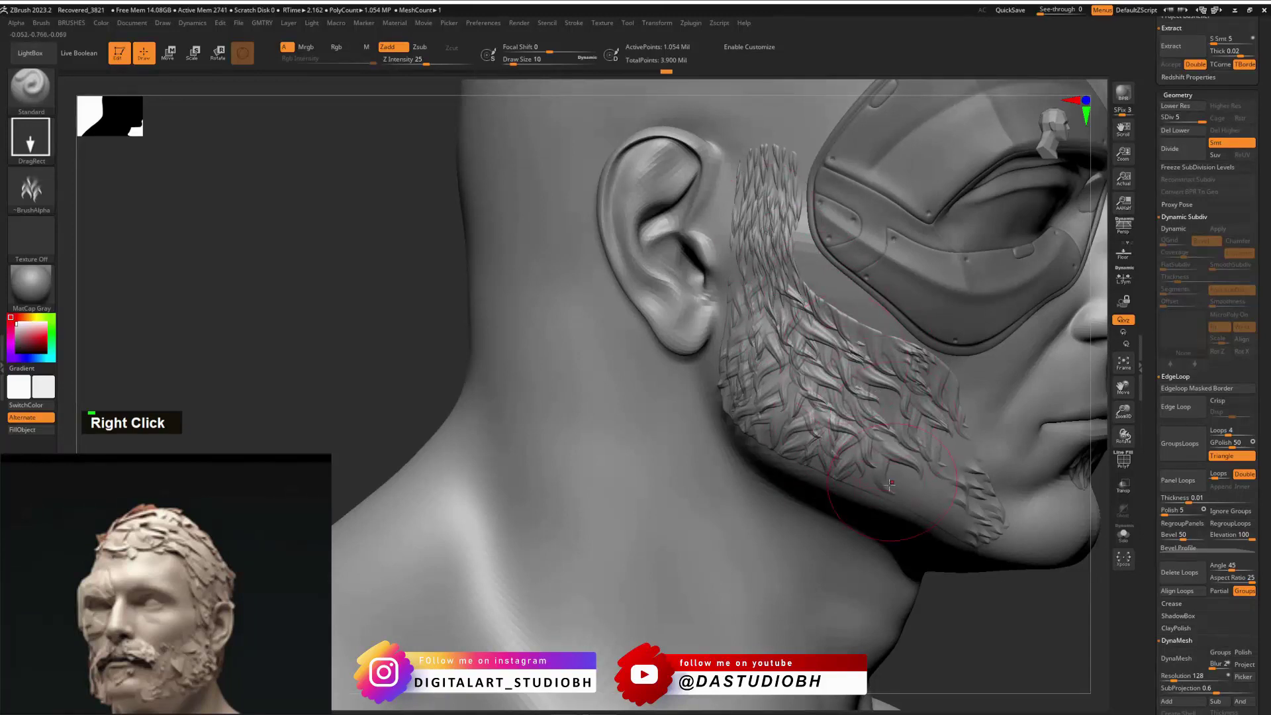
{"action": "left_click_drag", "start_coordinate": [894, 486], "coordinate": [863, 391]}
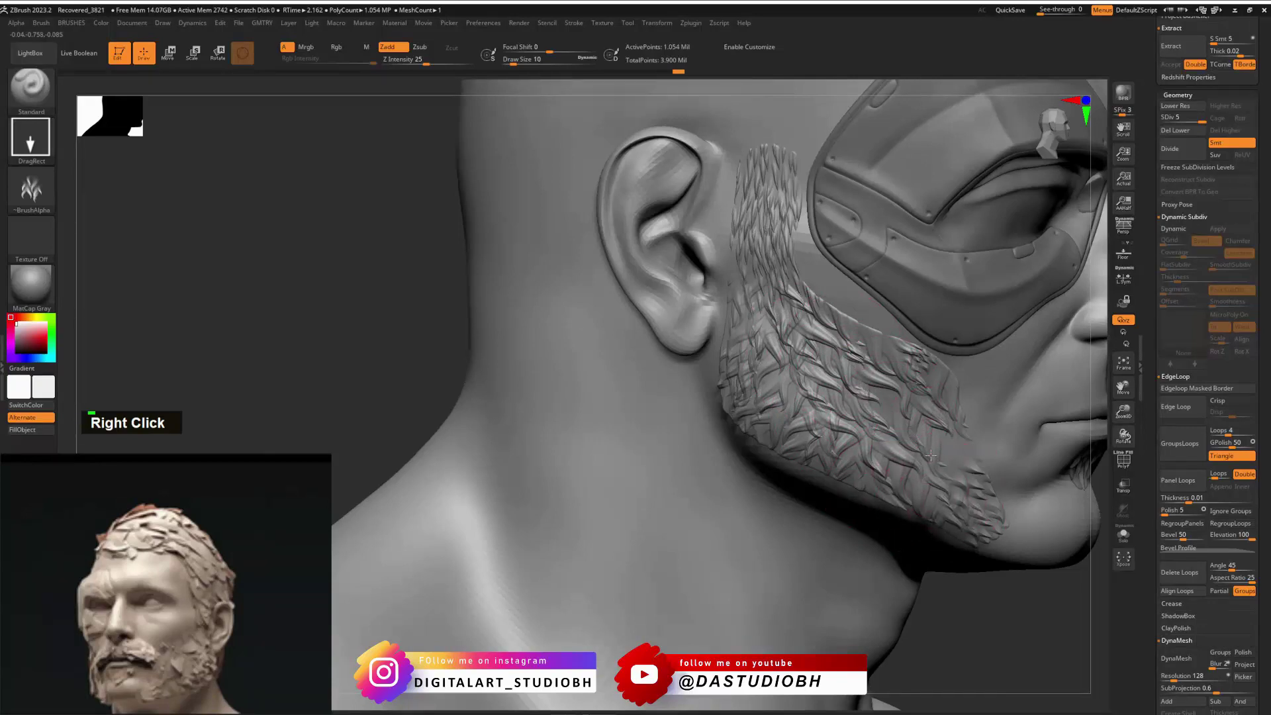
{"action": "mouse_move", "coordinate": [931, 398]}
{"action": "right_mouse_down"}
{"action": "mouse_move", "coordinate": [824, 398]}
{"action": "mouse_move", "coordinate": [894, 399]}
{"action": "mouse_move", "coordinate": [913, 371]}
{"action": "mouse_move", "coordinate": [792, 391]}
{"action": "mouse_move", "coordinate": [806, 366]}
{"action": "right_mouse_up"}
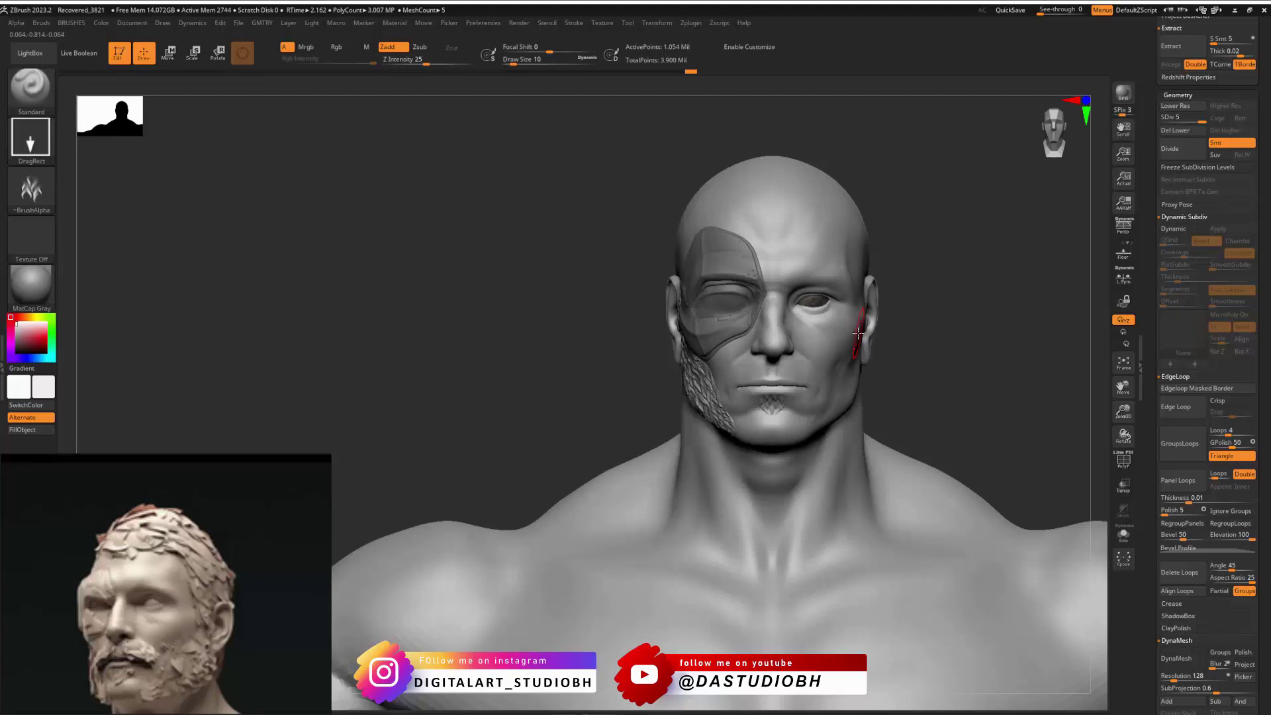
Step: Select the head subtool and mask its moustache area with Mask By Alpha, using the moustache alpha
{"action": "left_click", "coordinate": [685, 240], "text": "alt"}
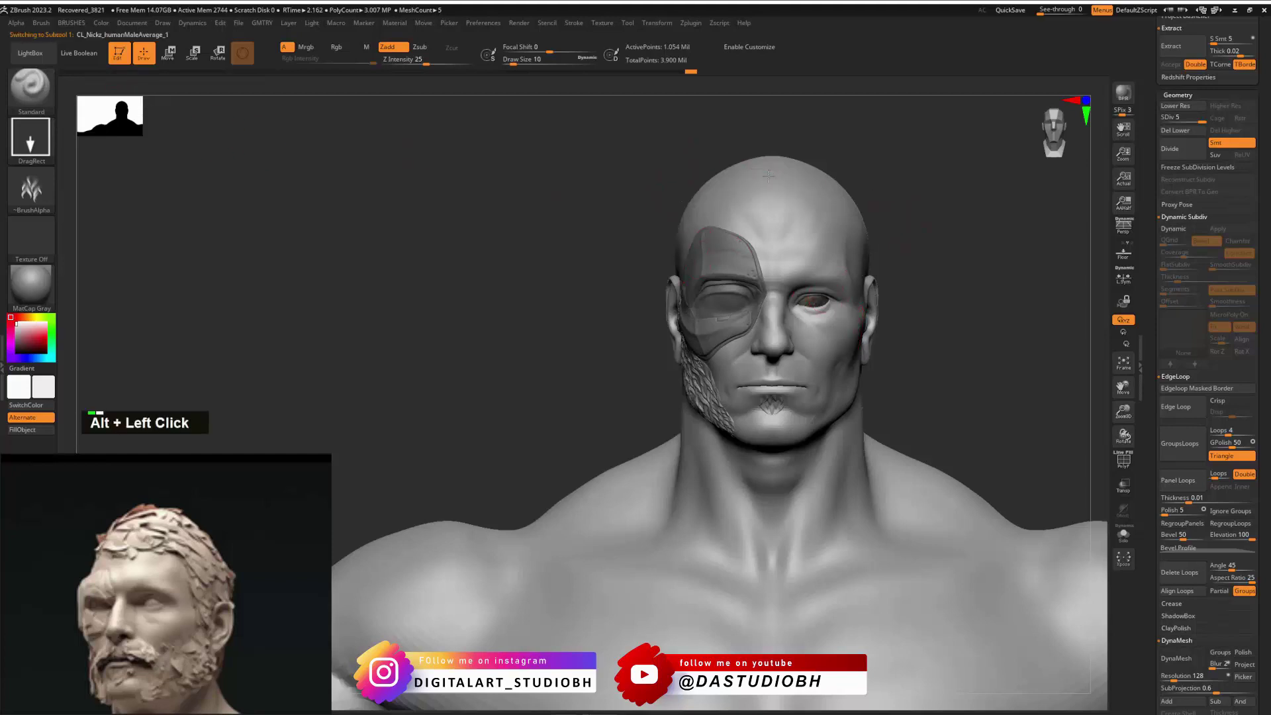
{"action": "left_click", "coordinate": [32, 190]}
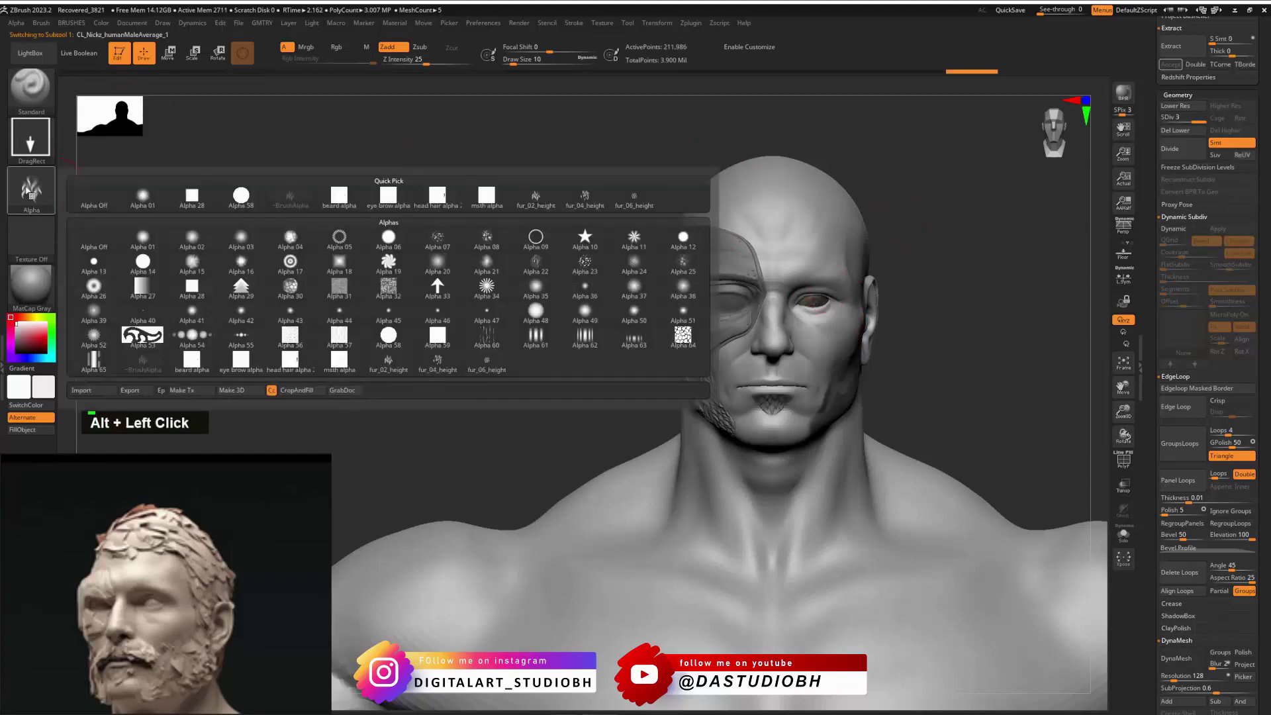
{"action": "left_click", "coordinate": [333, 363]}
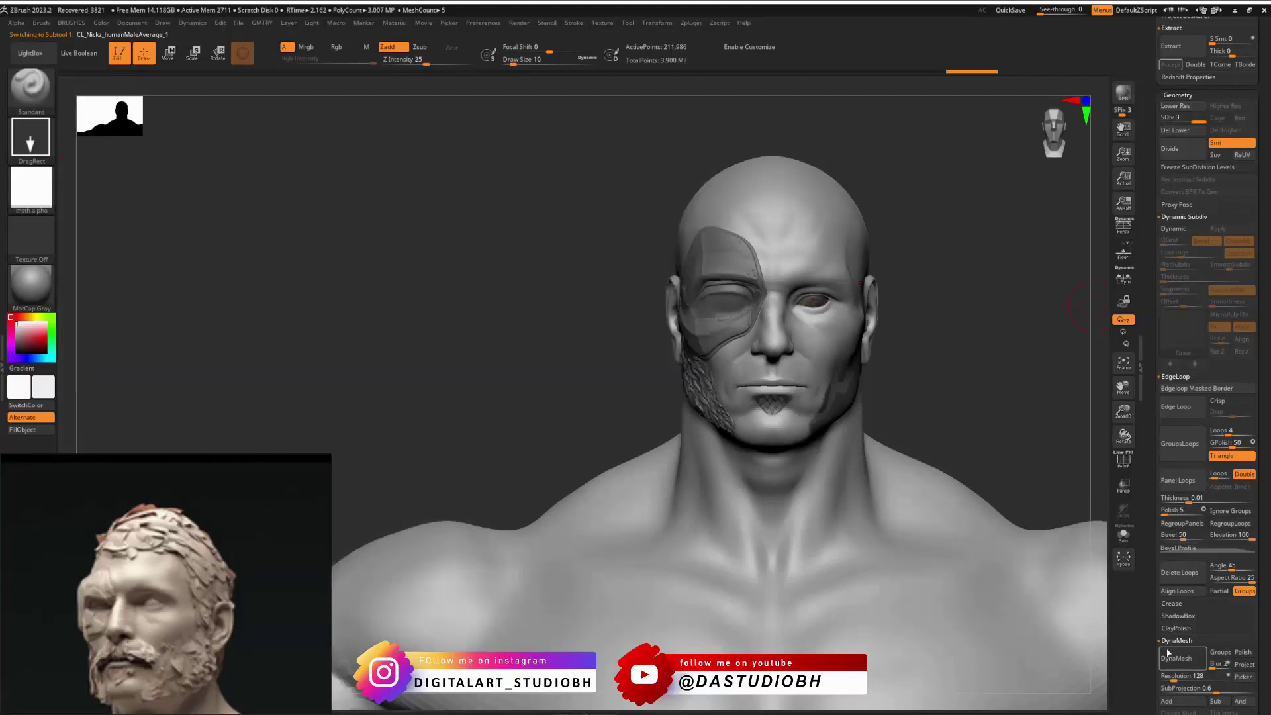
{"action": "scroll", "coordinate": [1169, 654], "scroll_direction": "down", "scroll_amount": 10}
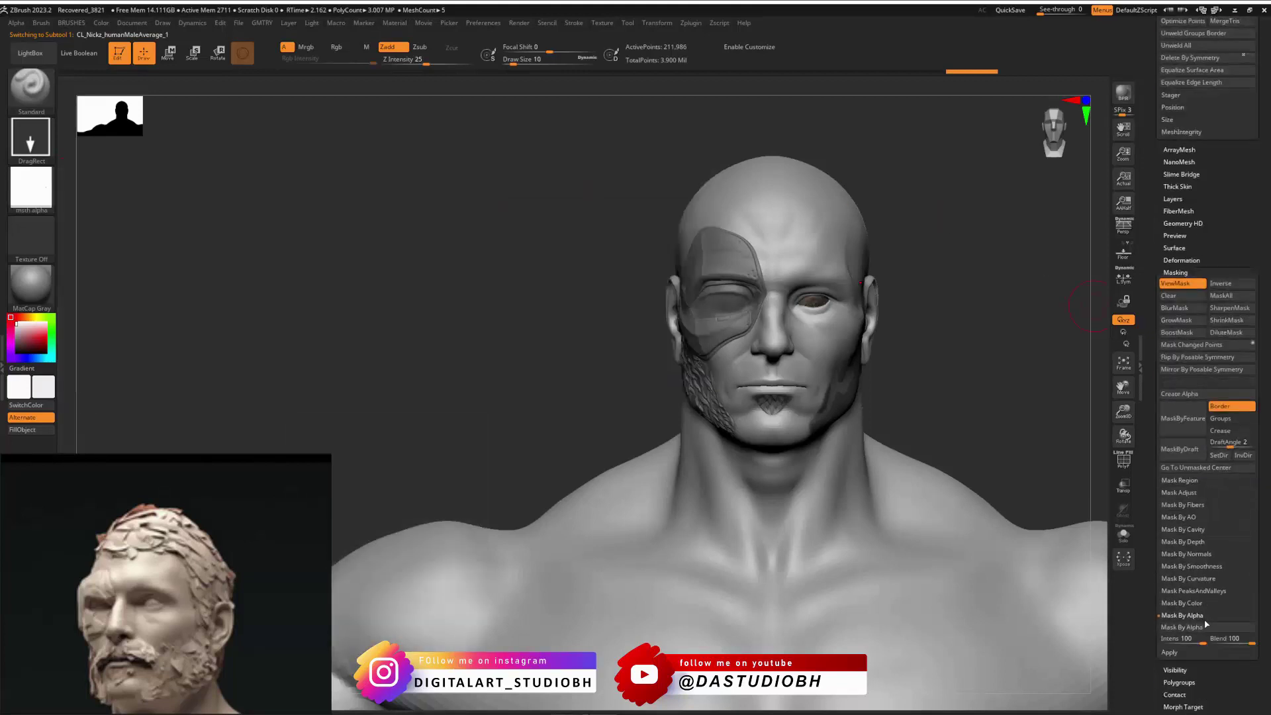
{"action": "left_click", "coordinate": [1206, 624]}
{"action": "left_click_drag", "start_coordinate": [963, 325], "coordinate": [1056, 431], "text": "alt"}
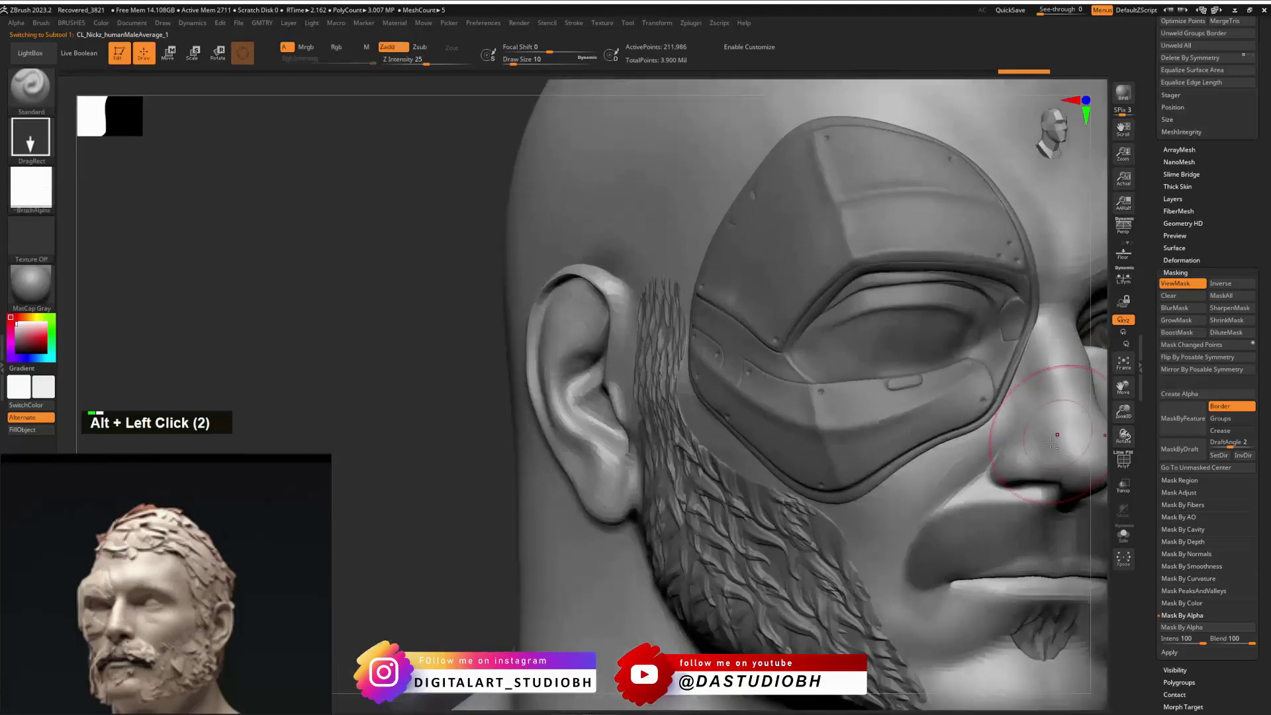
{"action": "right_click_drag", "start_coordinate": [1056, 432], "coordinate": [846, 397], "text": "alt"}
{"action": "left_click_drag", "start_coordinate": [845, 398], "coordinate": [826, 383]}
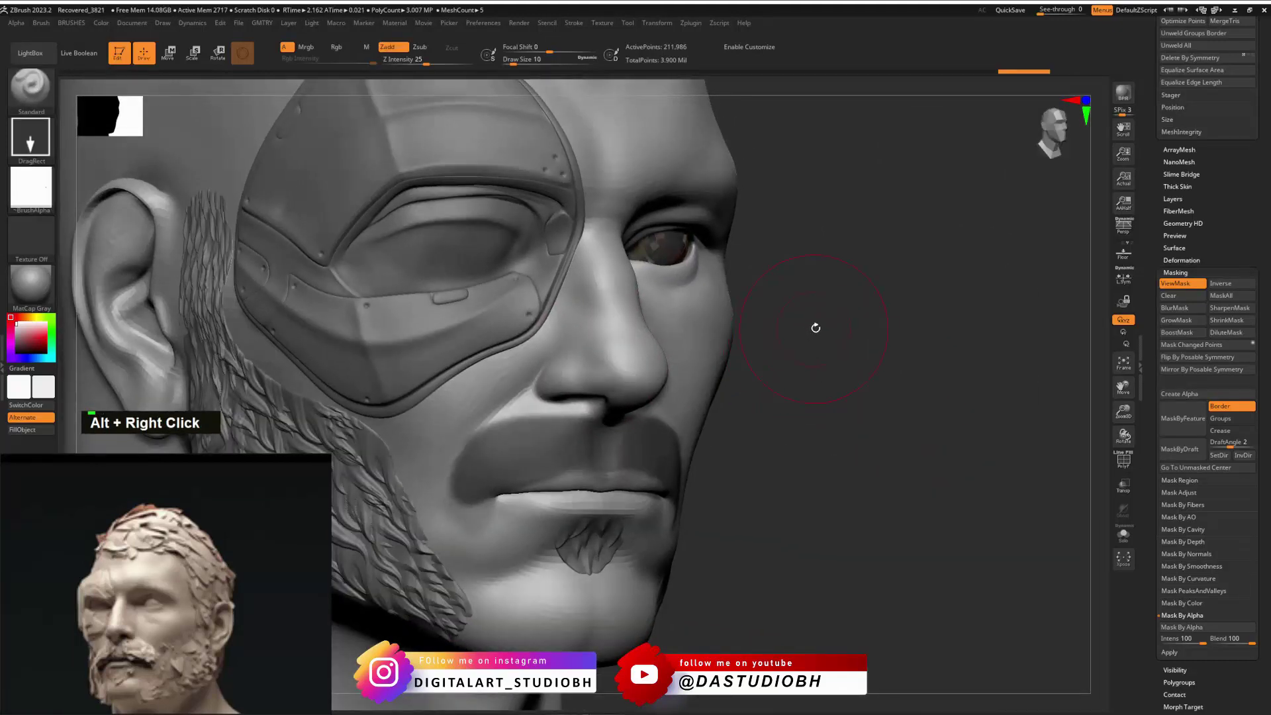
Step: Try inverting the head mask and stamping fur_04_height on the moustache area, and restore the original mask
{"action": "scroll", "coordinate": [1151, 129], "scroll_direction": "up", "scroll_amount": 5}
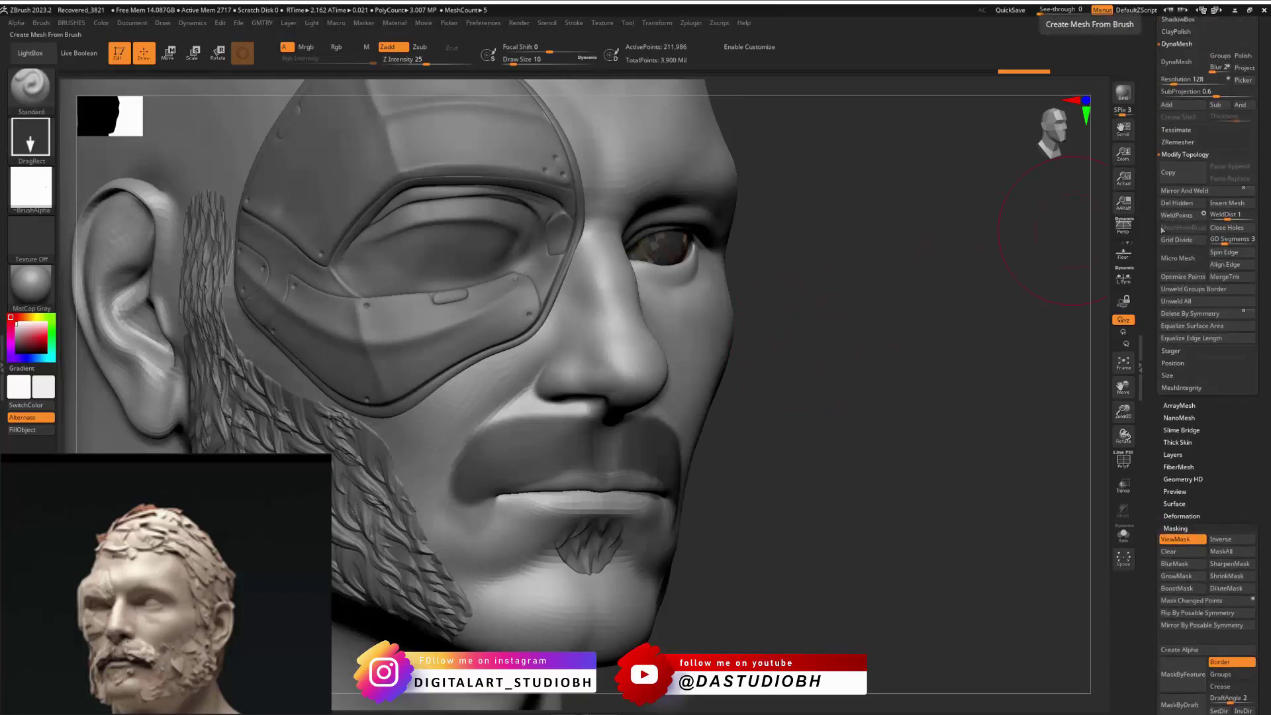
{"action": "left_click_drag", "start_coordinate": [885, 298], "coordinate": [882, 308]}
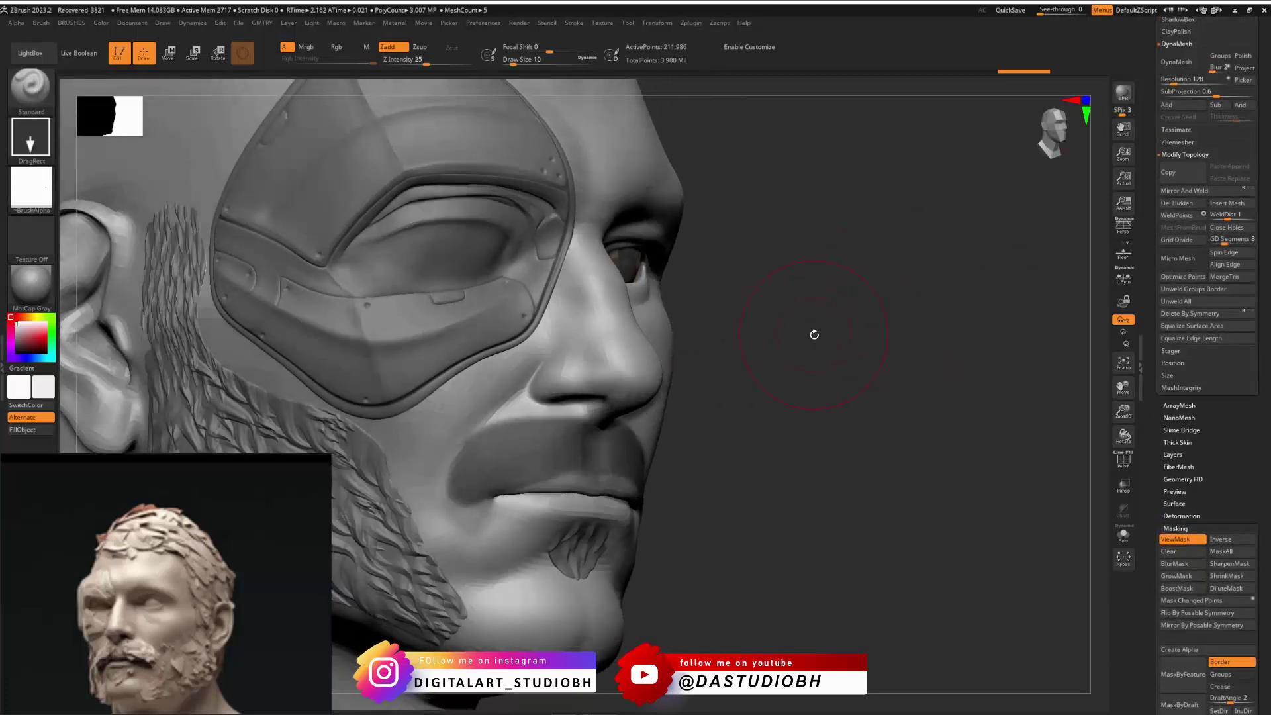
{"action": "left_click_drag", "start_coordinate": [815, 335], "coordinate": [875, 301], "text": "alt"}
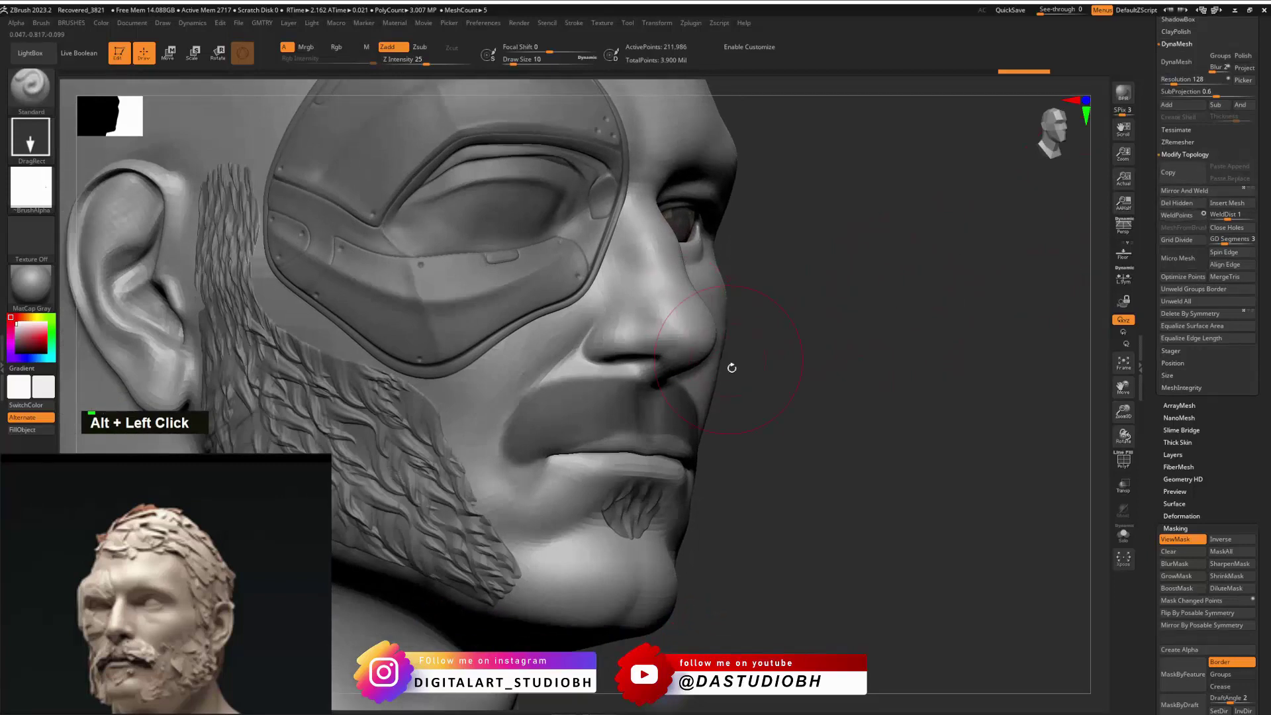
{"action": "scroll", "coordinate": [1163, 263], "scroll_direction": "up", "scroll_amount": 3}
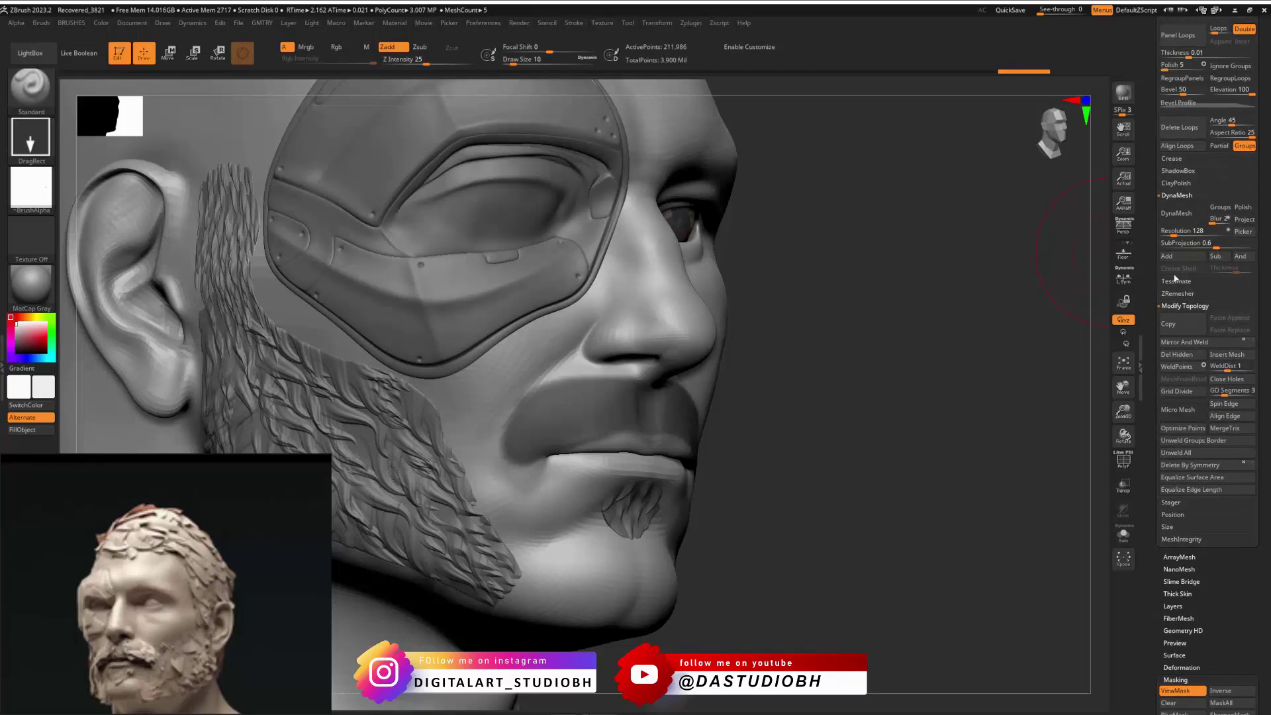
{"action": "scroll", "coordinate": [1154, 240], "scroll_direction": "up", "scroll_amount": 7}
{"action": "left_click", "coordinate": [866, 358], "text": "ctrl"}
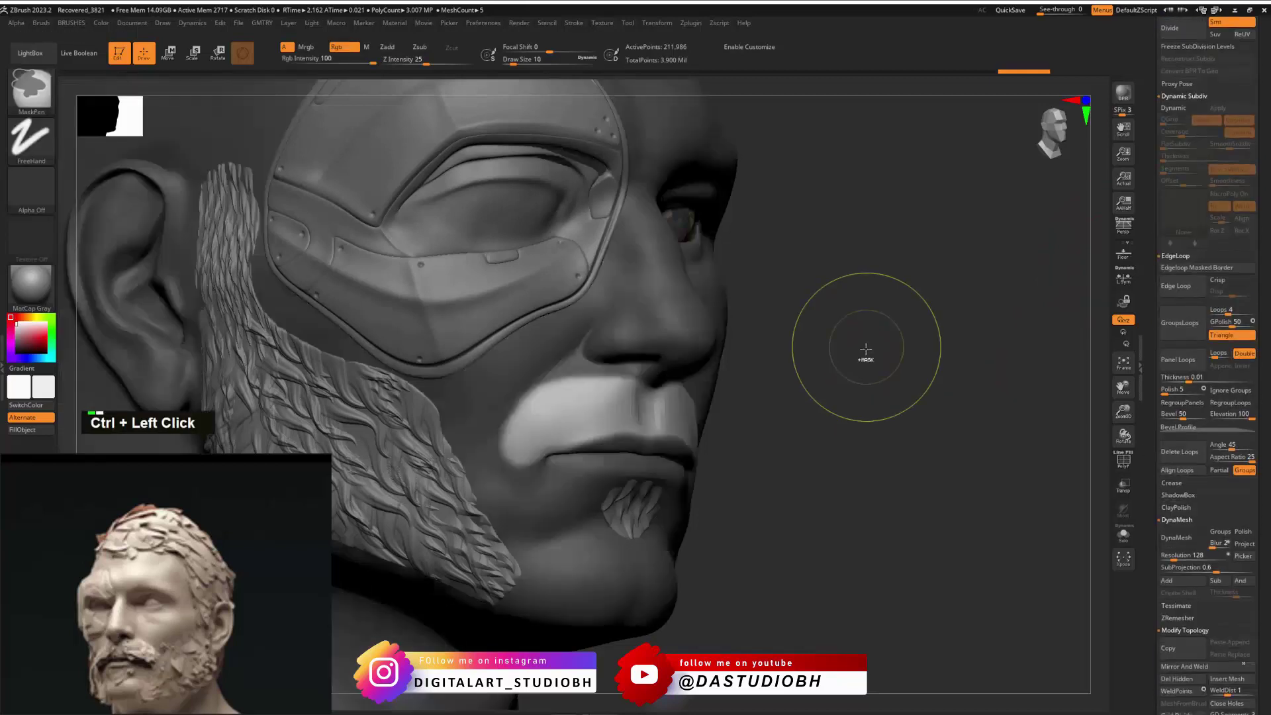
{"action": "left_click", "coordinate": [30, 187]}
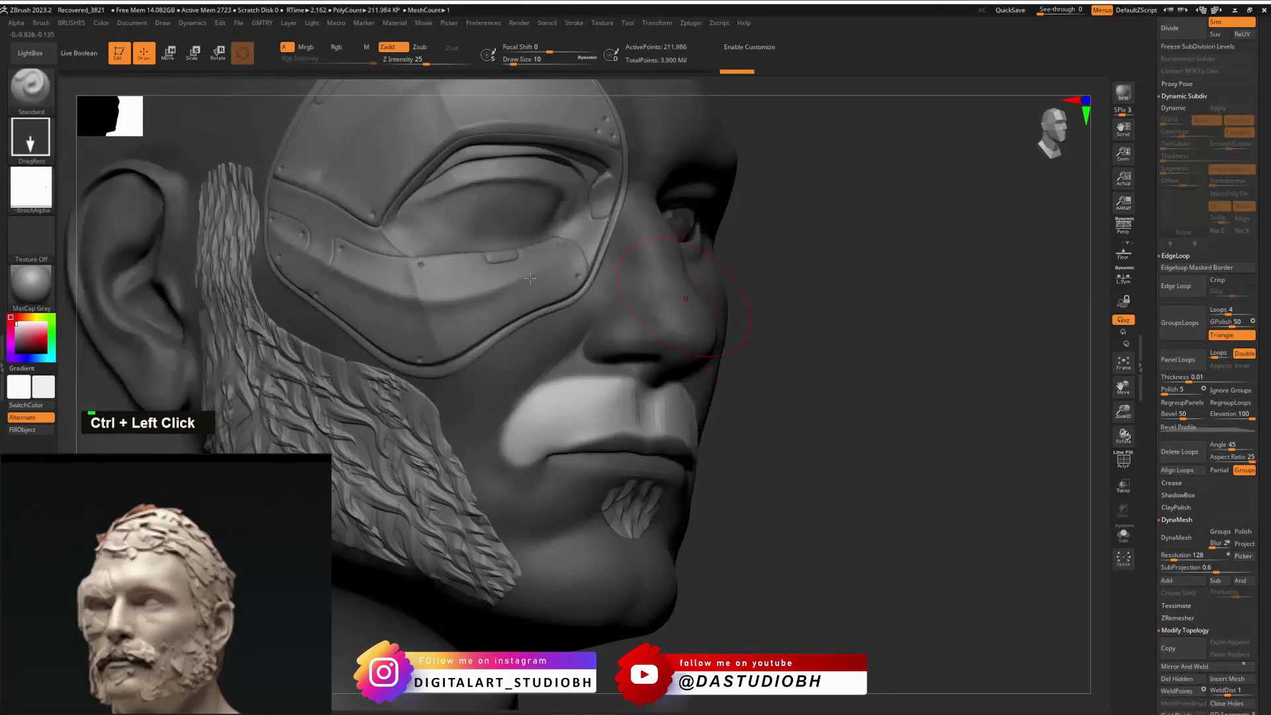
{"action": "left_click", "coordinate": [51, 194]}
{"action": "left_click", "coordinate": [131, 331]}
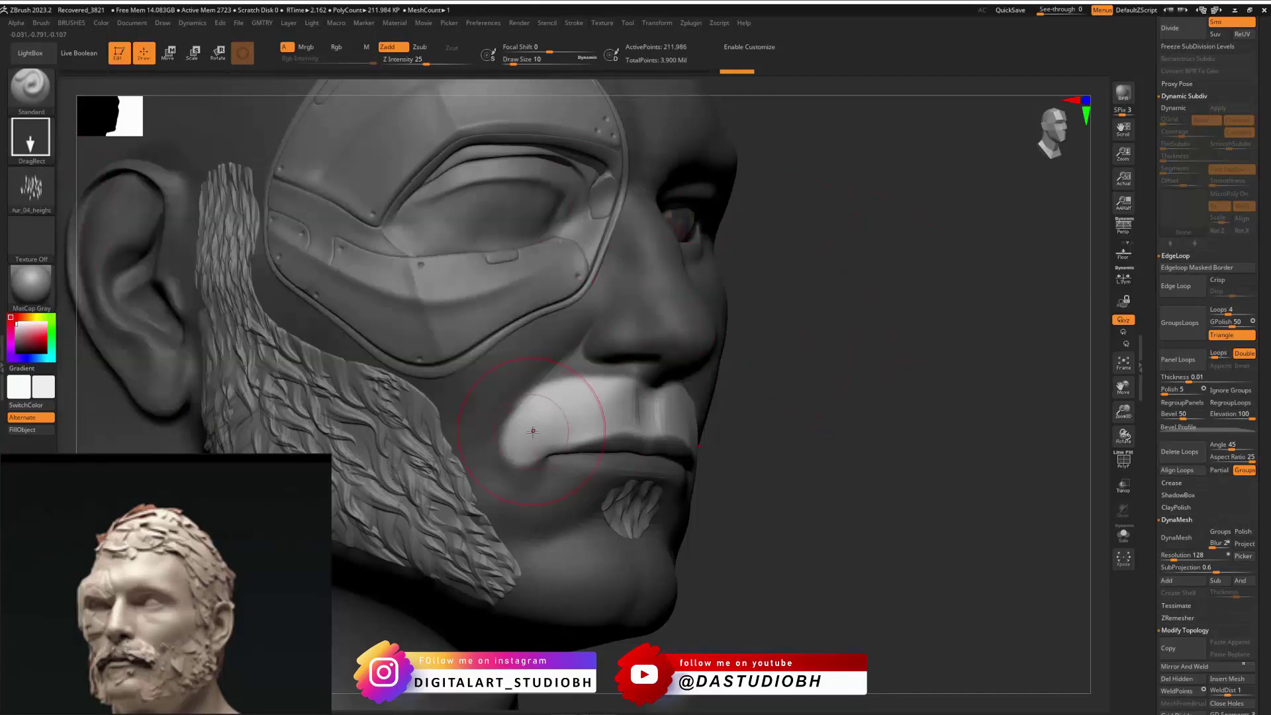
{"action": "mouse_move", "coordinate": [562, 411]}
{"action": "left_mouse_down"}
{"action": "mouse_move", "coordinate": [571, 398]}
{"action": "mouse_move", "coordinate": [528, 445]}
{"action": "left_mouse_up"}
{"action": "left_click_drag", "start_coordinate": [827, 318], "coordinate": [905, 294]}
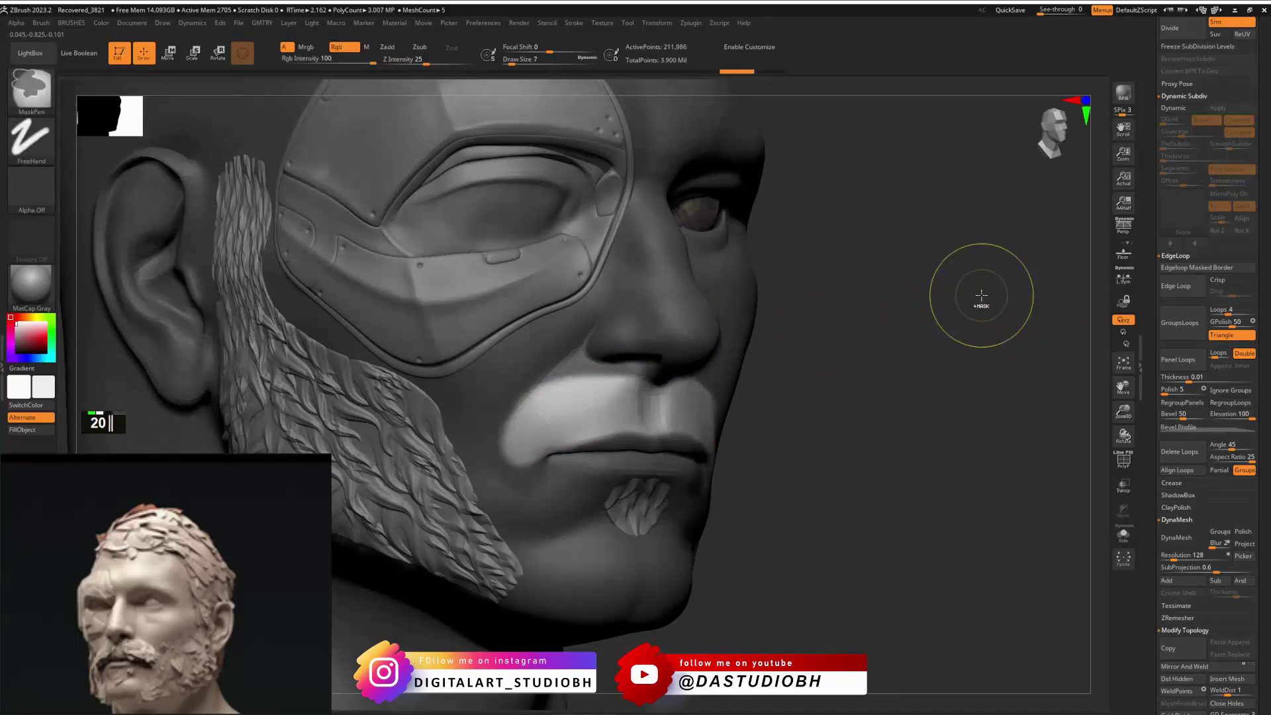
{"action": "left_click_drag", "start_coordinate": [980, 285], "coordinate": [984, 286], "text": "ctrl"}
Step: Extract the masked moustache area as a new subtool, accept it, isolate it in Solo mode and clear its mask
{"action": "scroll", "coordinate": [1190, 251], "scroll_direction": "up", "scroll_amount": 10}
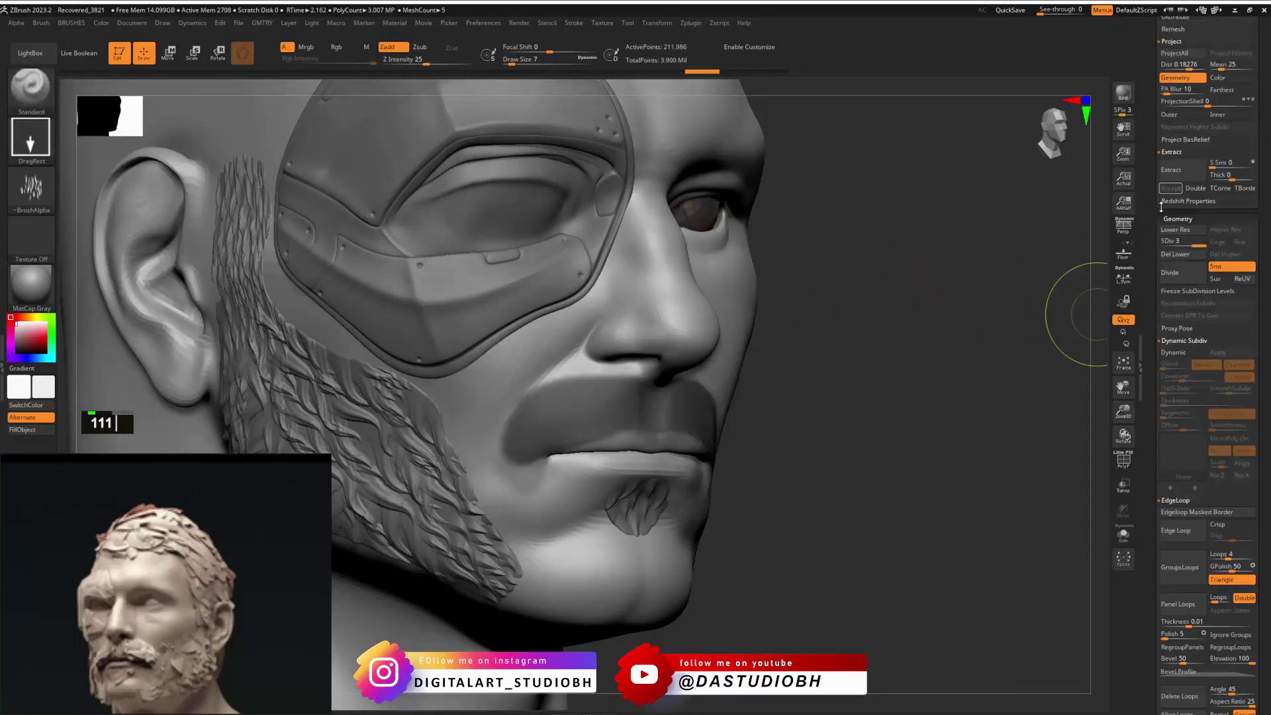
{"action": "double_click", "coordinate": [1172, 279]}
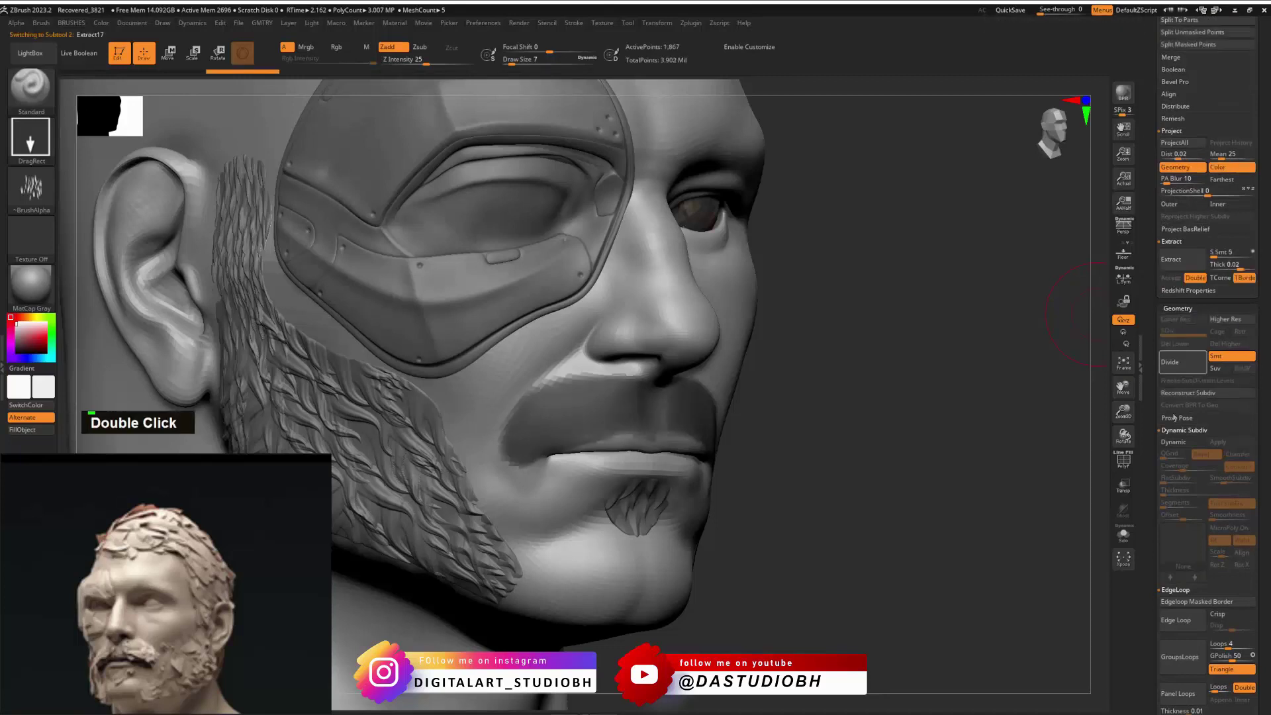
{"action": "left_click", "coordinate": [1124, 535]}
{"action": "left_click", "coordinate": [861, 404], "text": "ctrl"}
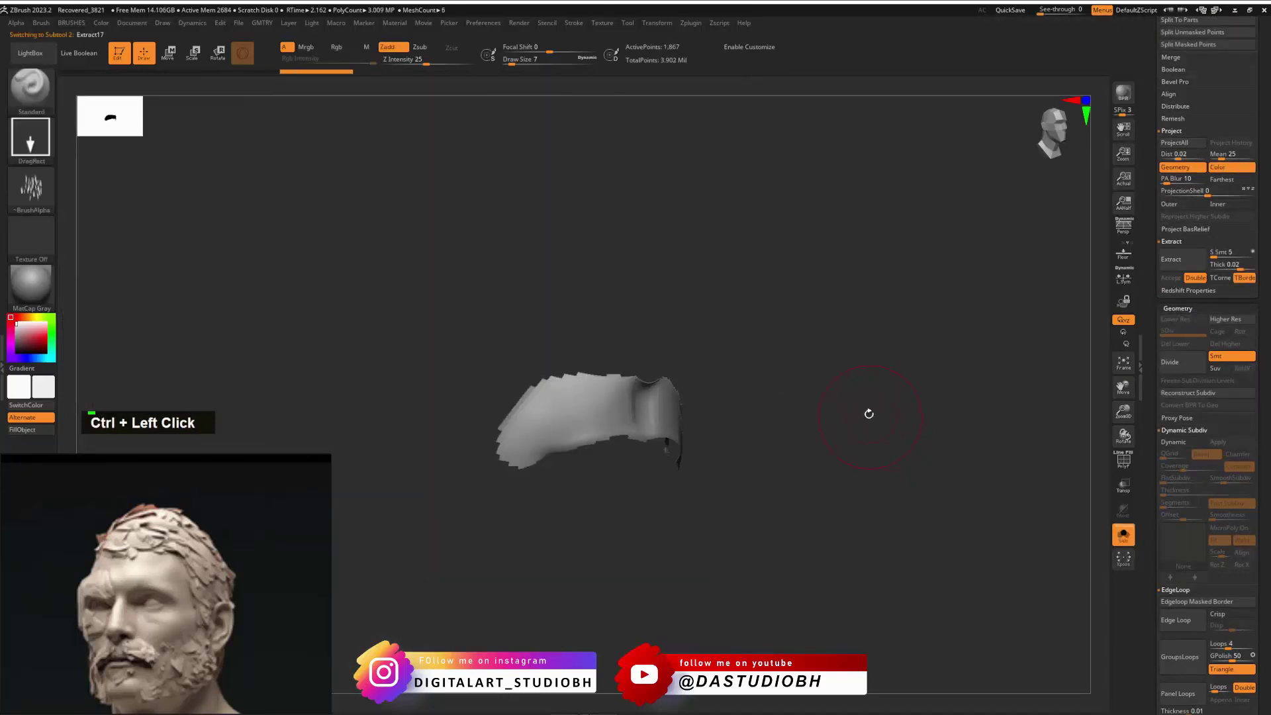
Step: Smooth the jagged border of the extracted moustache mesh with Polish By Features
{"action": "key", "text": "ctrl+v"}
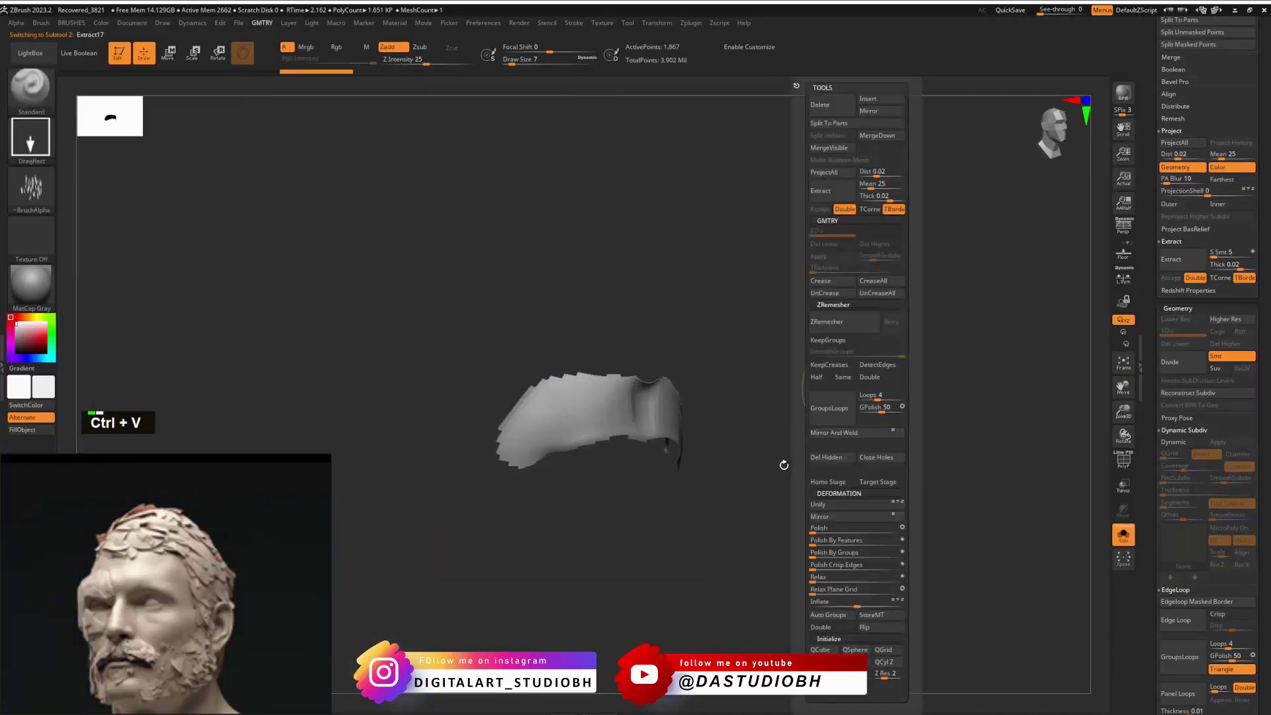
{"action": "left_click", "coordinate": [829, 541]}
{"action": "key", "text": "ctrl"}
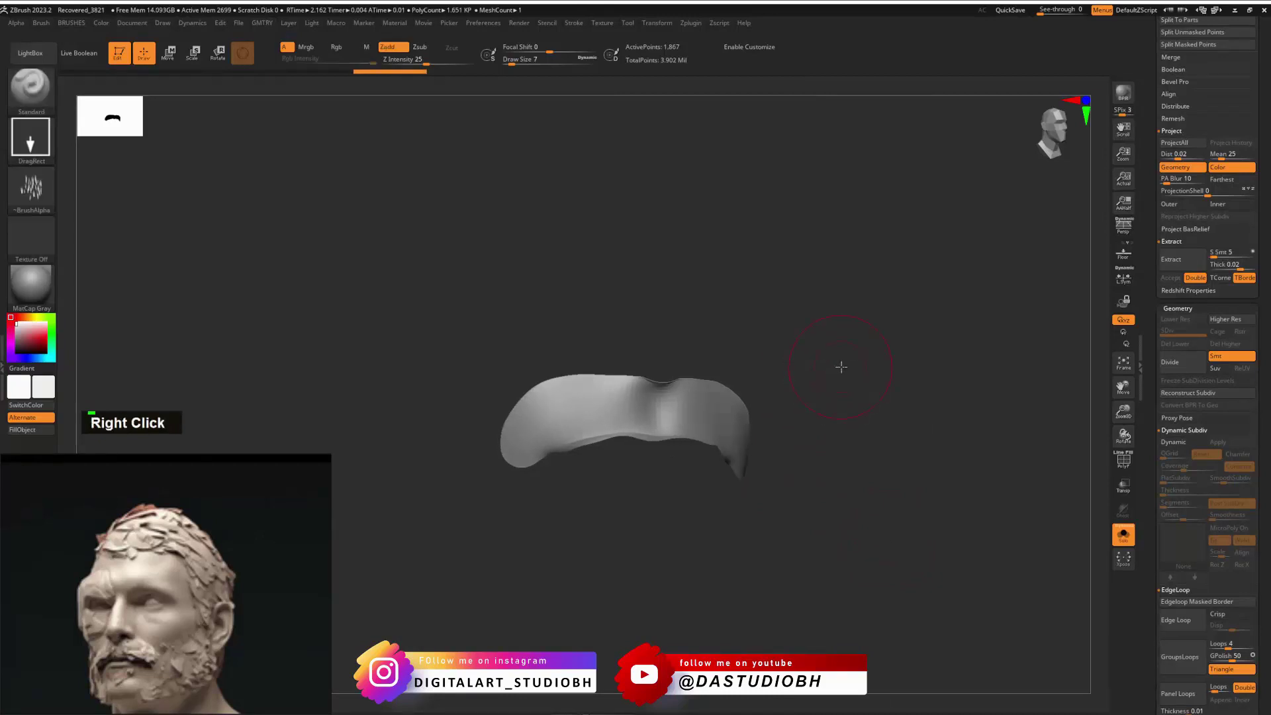
{"action": "right_click_drag", "start_coordinate": [842, 367], "coordinate": [967, 437]}
{"action": "right_click_drag", "start_coordinate": [967, 437], "coordinate": [860, 431], "text": "alt"}
{"action": "right_click_drag", "start_coordinate": [861, 431], "coordinate": [852, 446], "text": "alt"}
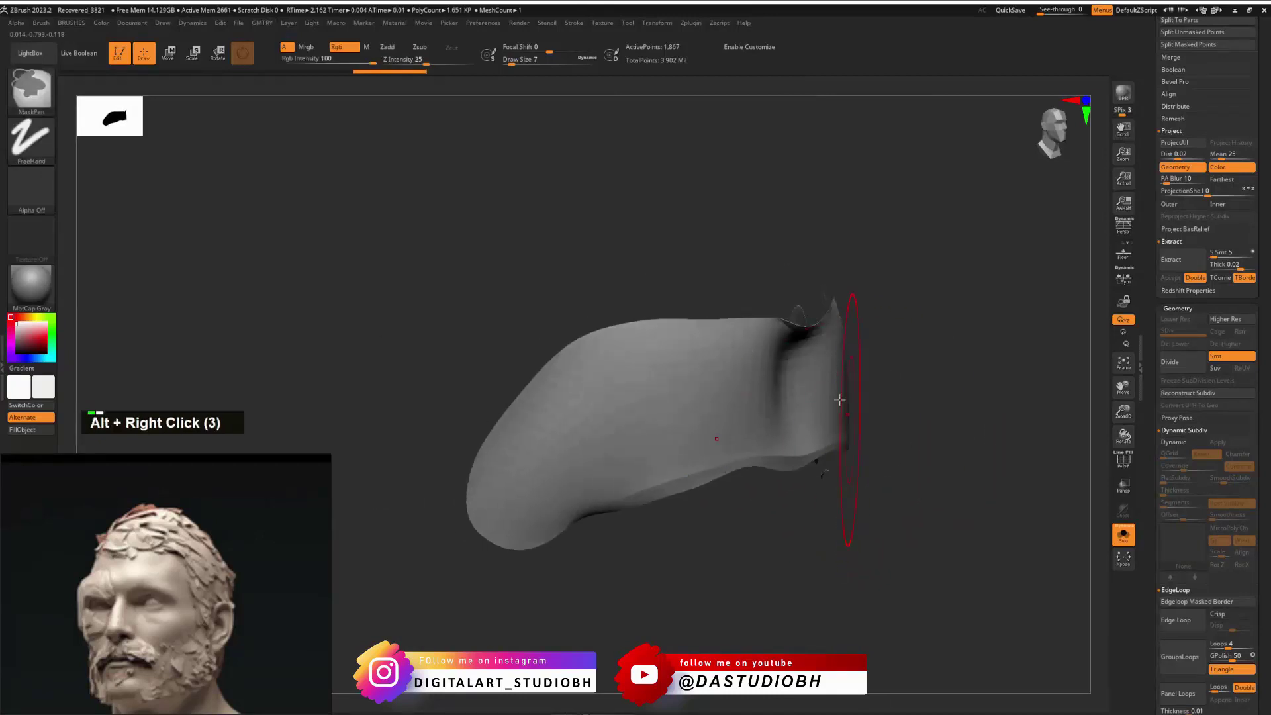
Step: Switch to the ZModeler brush and turn on double-sided display for the moustache mesh
{"action": "key", "text": "ctrl"}
{"action": "key", "text": "ctrl+b"}
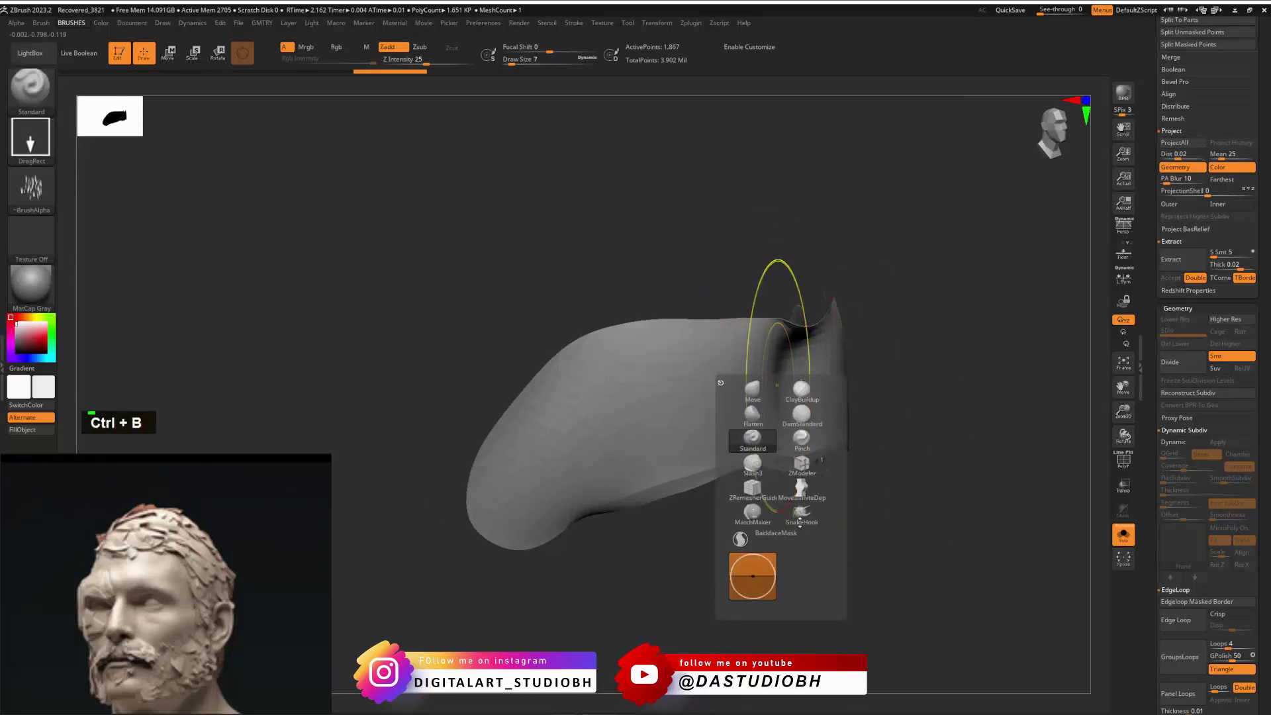
{"action": "left_click", "coordinate": [802, 466]}
{"action": "mouse_move", "coordinate": [851, 420]}
{"action": "right_mouse_down"}
{"action": "mouse_move", "coordinate": [789, 476]}
{"action": "mouse_move", "coordinate": [871, 330]}
{"action": "mouse_move", "coordinate": [954, 420]}
{"action": "mouse_move", "coordinate": [715, 335]}
{"action": "right_mouse_up"}
{"action": "key", "text": "ctrl"}
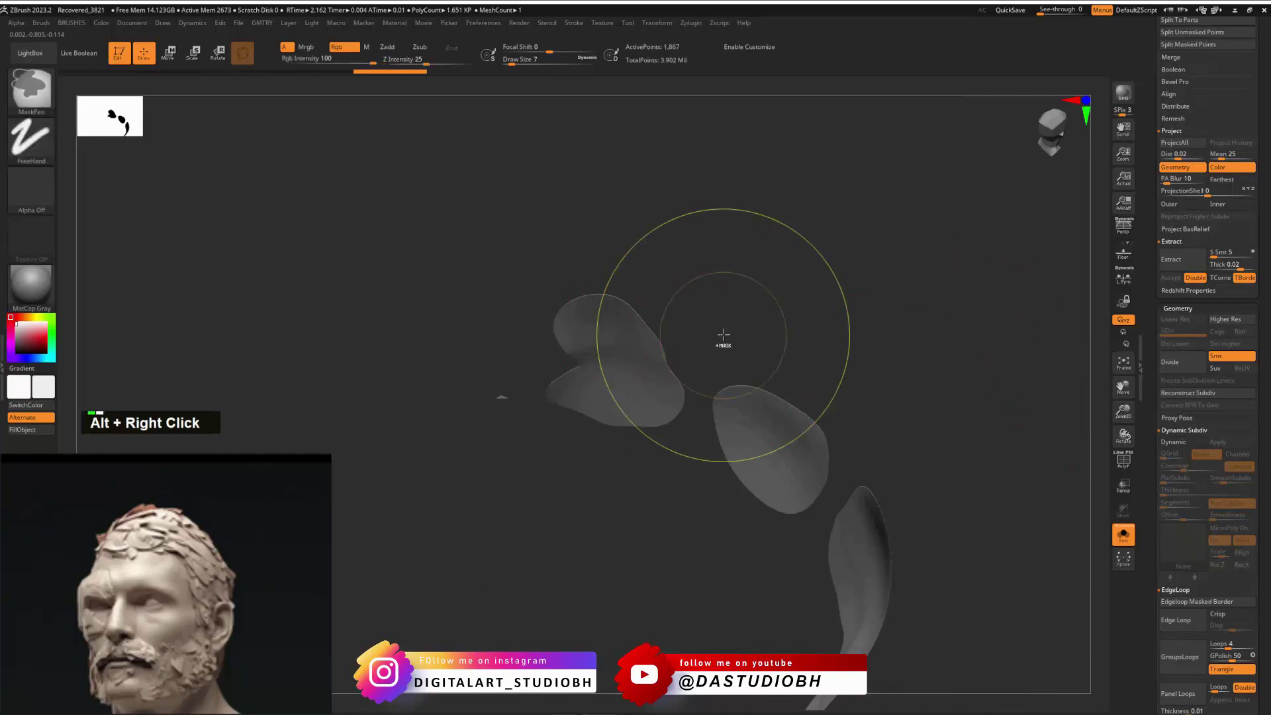
{"action": "key", "text": "ctrl+v"}
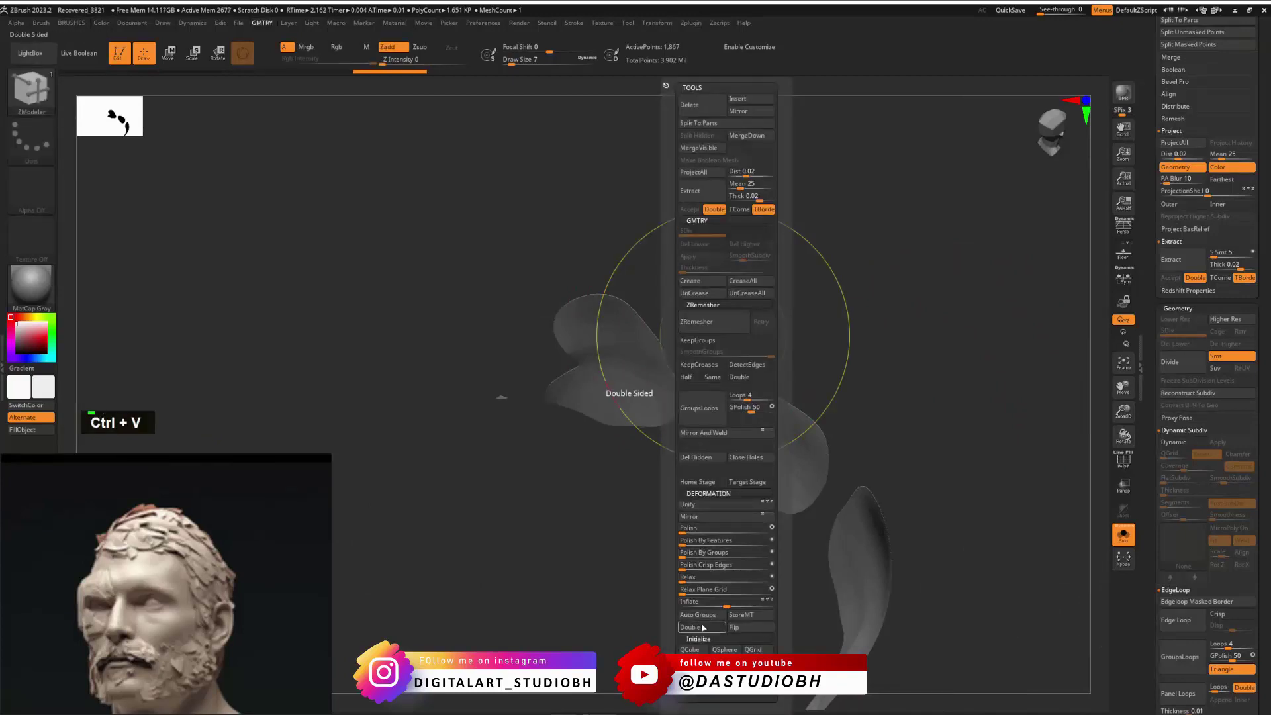
{"action": "left_click", "coordinate": [701, 627]}
Step: Show the moustache's polygroup wireframe and isolate its outer surface, hiding the back and border polygroups
{"action": "right_click_drag", "start_coordinate": [939, 375], "coordinate": [815, 371], "text": "alt"}
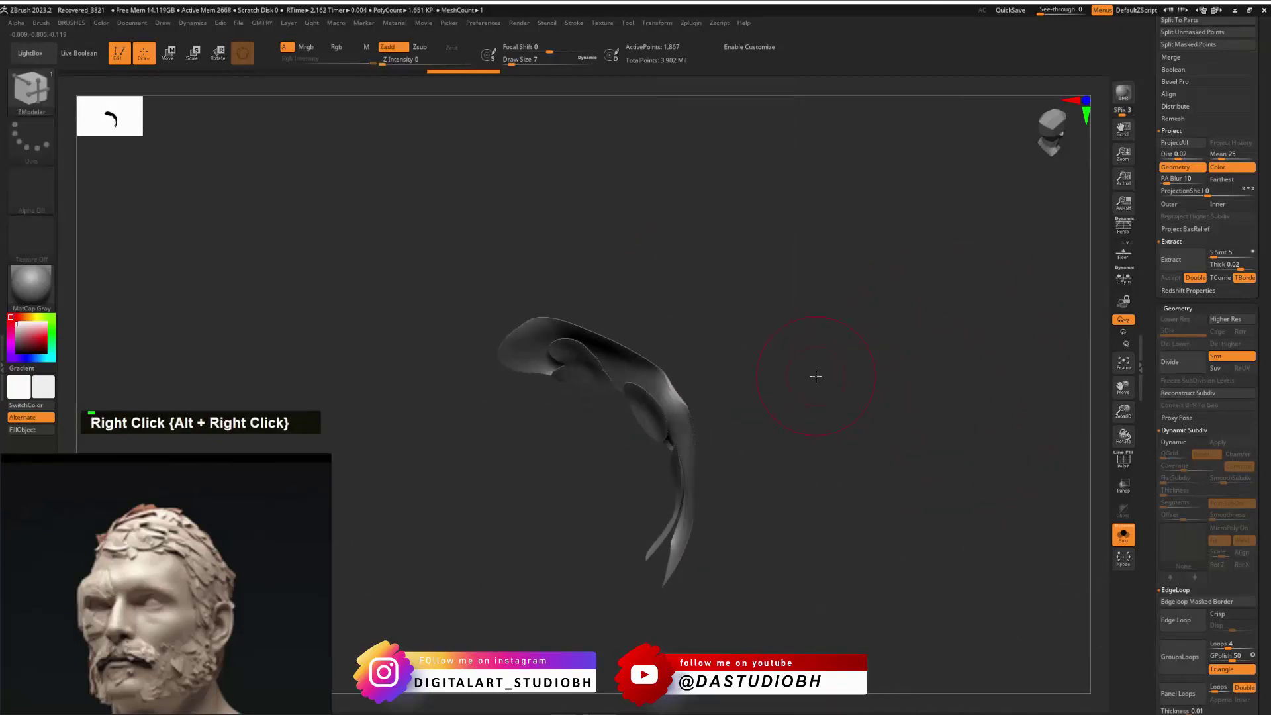
{"action": "key", "text": "shift+f"}
{"action": "left_click", "coordinate": [681, 368], "text": "ctrl+shift"}
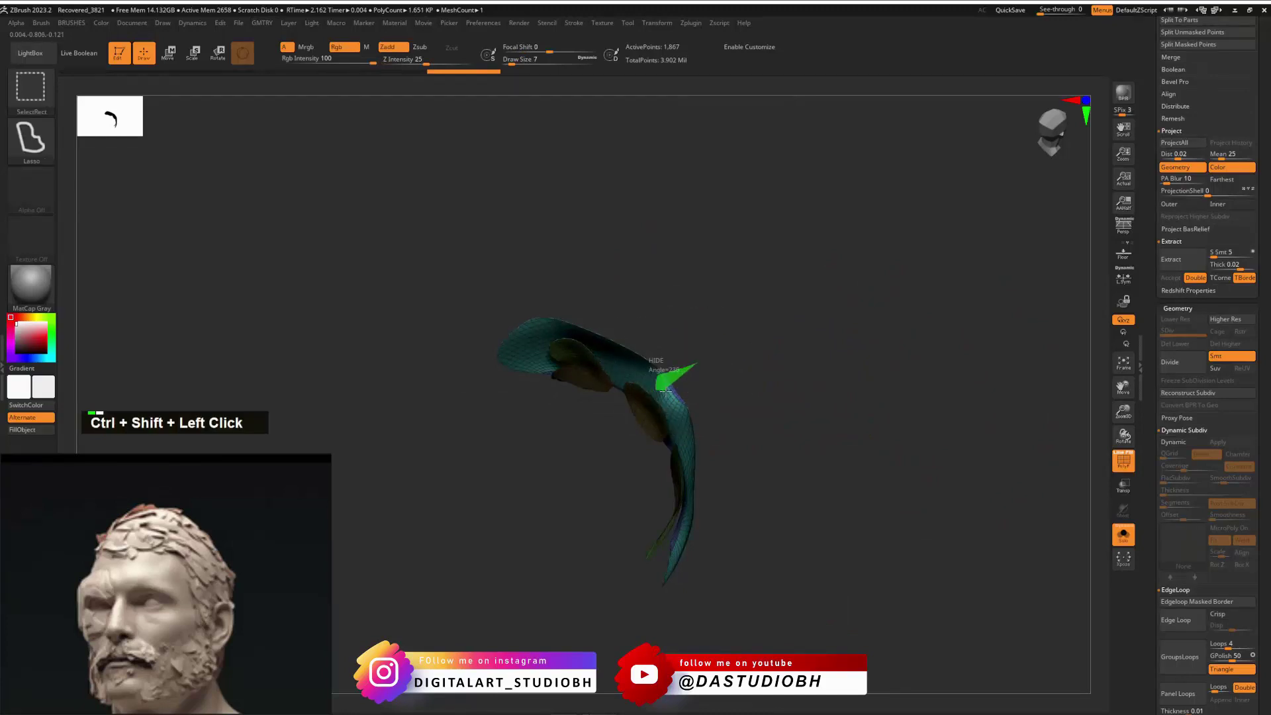
{"action": "left_click_drag", "start_coordinate": [665, 391], "coordinate": [665, 391], "text": "ctrl+shift"}
{"action": "left_click", "coordinate": [762, 371], "text": "ctrl+shift"}
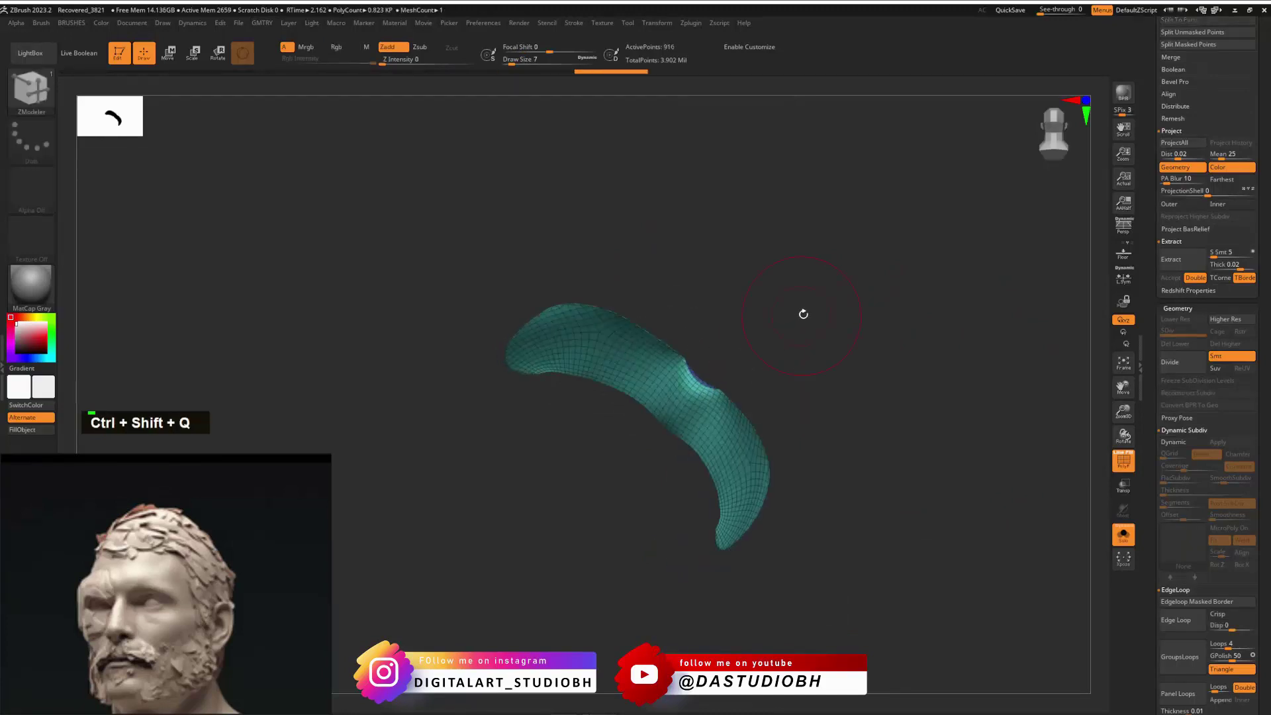
{"action": "left_click_drag", "start_coordinate": [828, 306], "coordinate": [854, 410], "text": "ctrl+shift"}
{"action": "right_click_drag", "start_coordinate": [845, 303], "coordinate": [775, 265]}
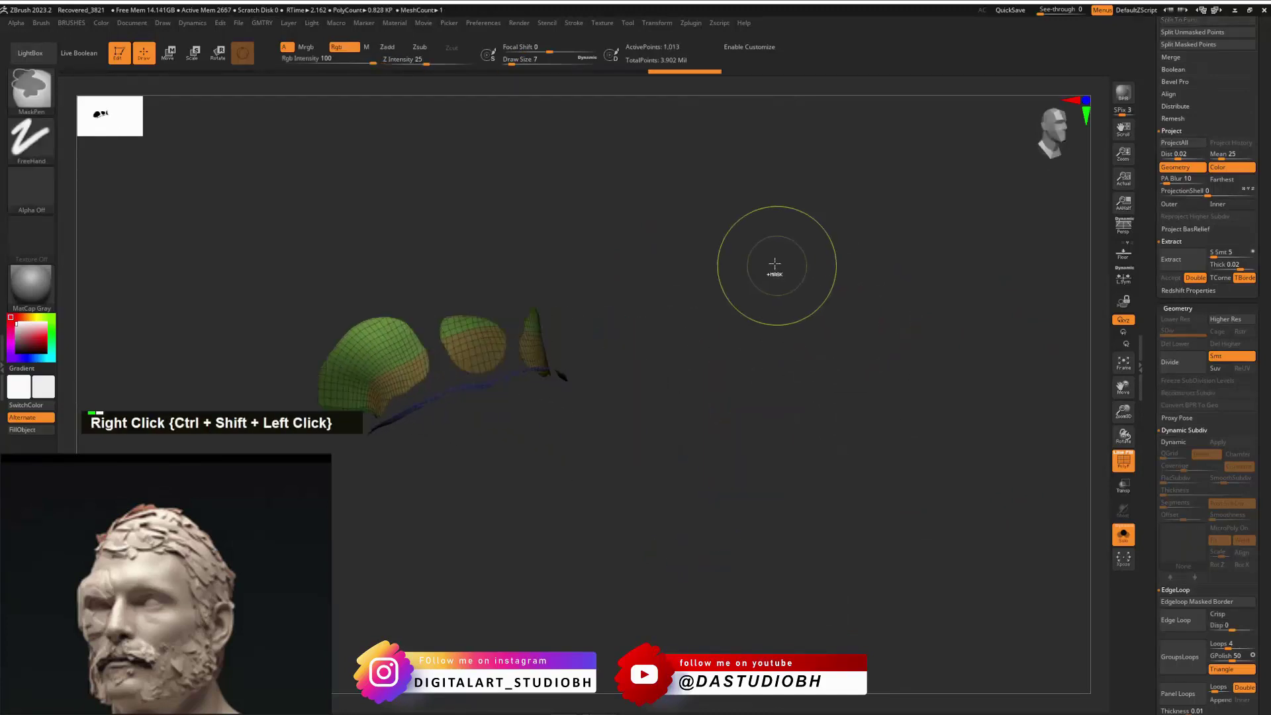
{"action": "left_click", "coordinate": [775, 264], "text": "ctrl+shift"}
Step: Delete the hidden polygroups so that only the outer surface of the moustache is kept
{"action": "left_click_drag", "start_coordinate": [798, 309], "coordinate": [843, 287], "text": "alt"}
{"action": "key", "text": "ctrl+v"}
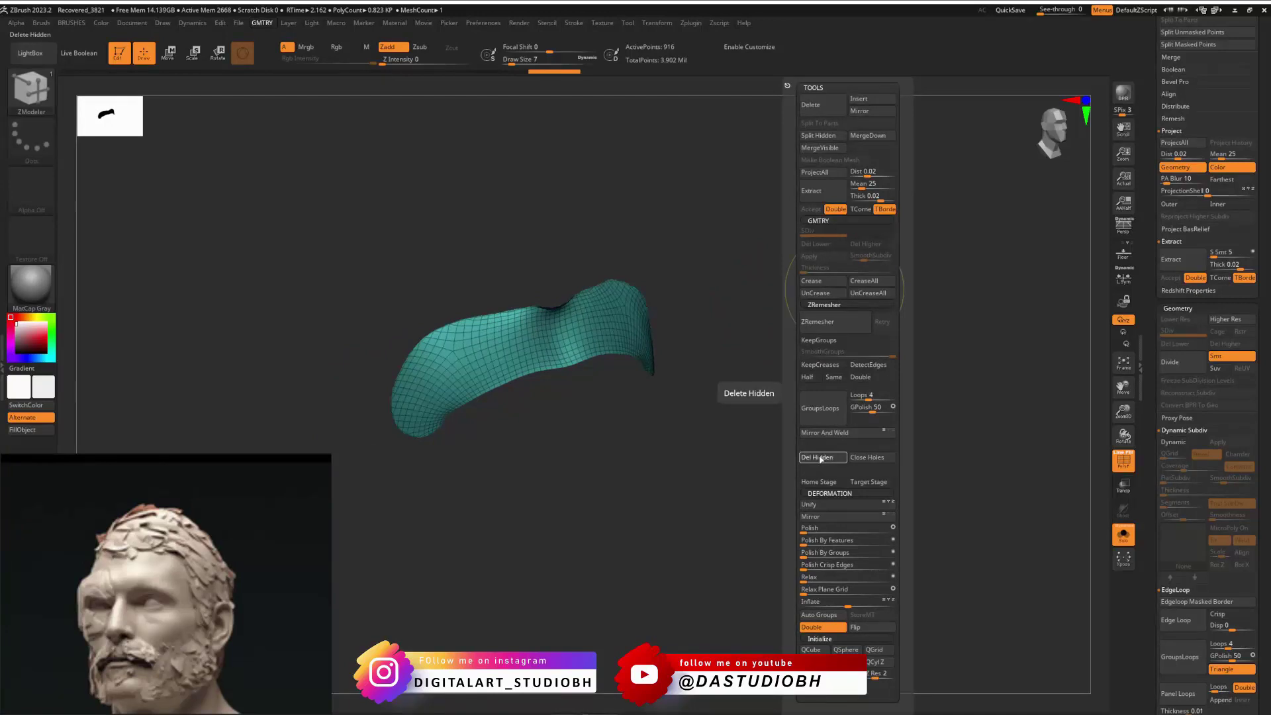
{"action": "left_click", "coordinate": [821, 458]}
{"action": "left_click_drag", "start_coordinate": [733, 300], "coordinate": [848, 301], "text": "alt"}
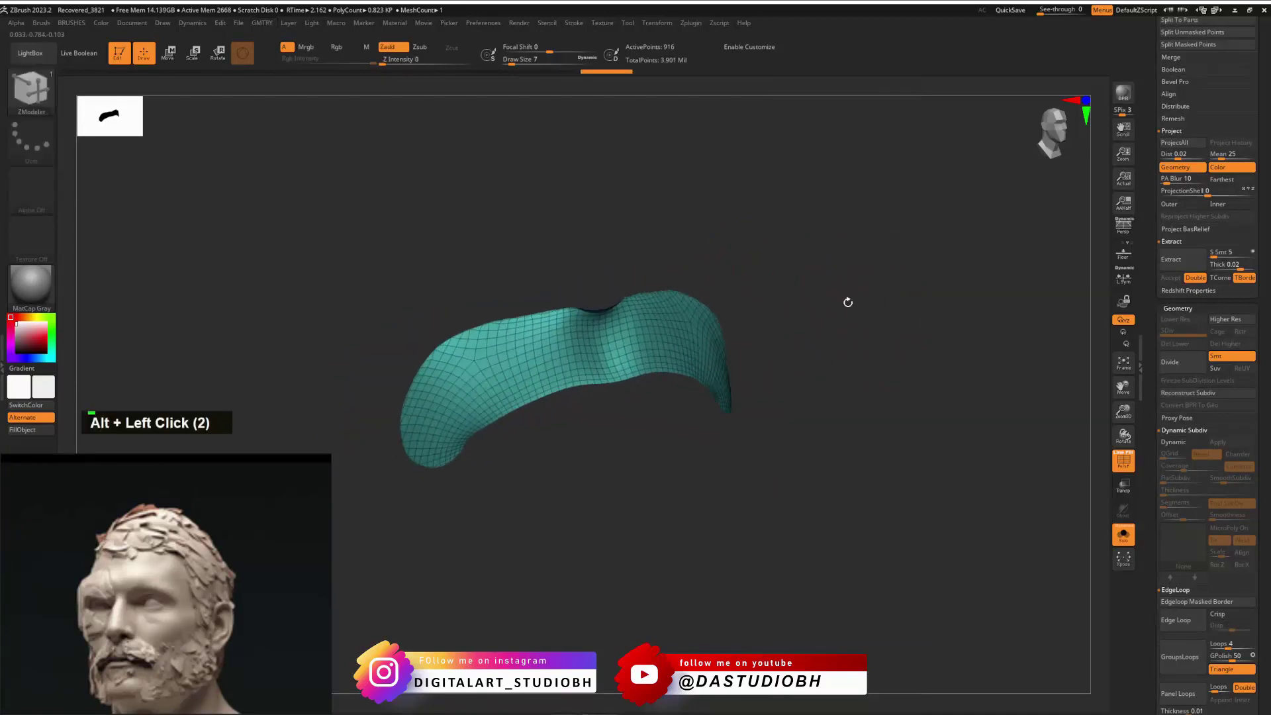
{"action": "right_click_drag", "start_coordinate": [848, 301], "coordinate": [880, 299], "text": "alt"}
{"action": "key", "text": "ctrl"}
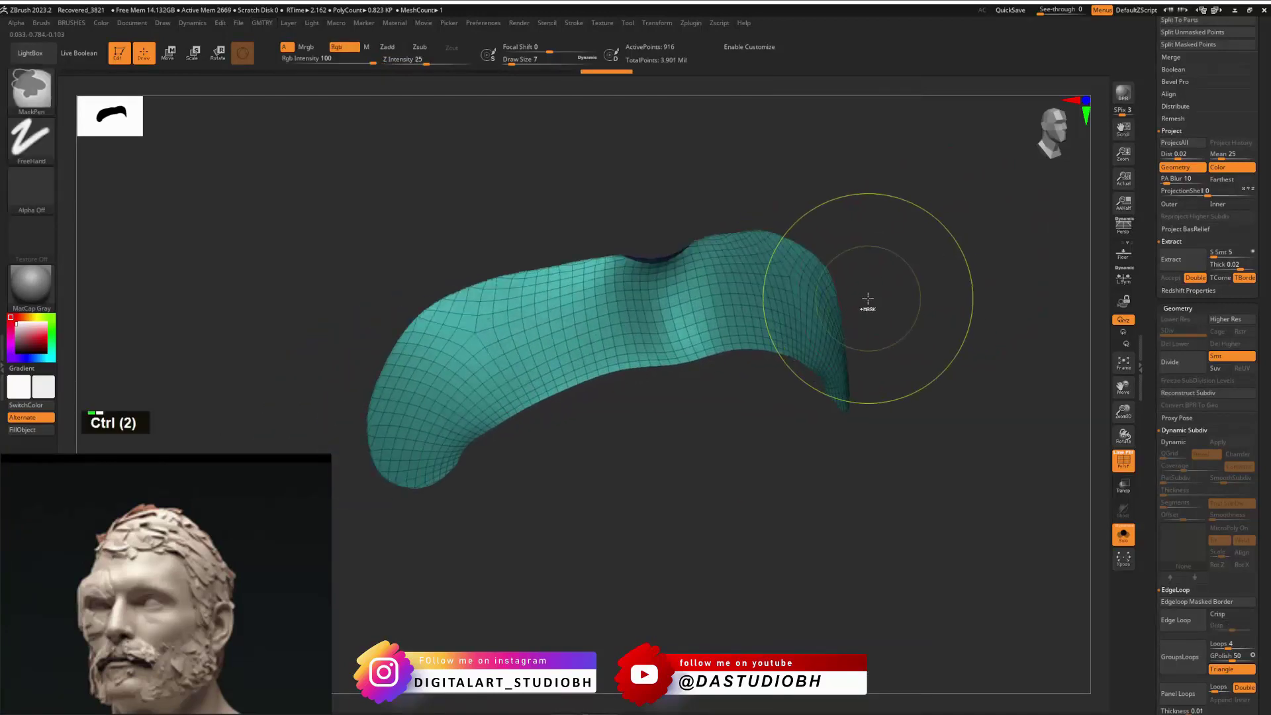
Step: Set ZModeler's polygon action to Extrude with the All Polygons target and extrude the whole moustache surface outward into a thin shell
{"action": "key", "text": "ctrl+b"}
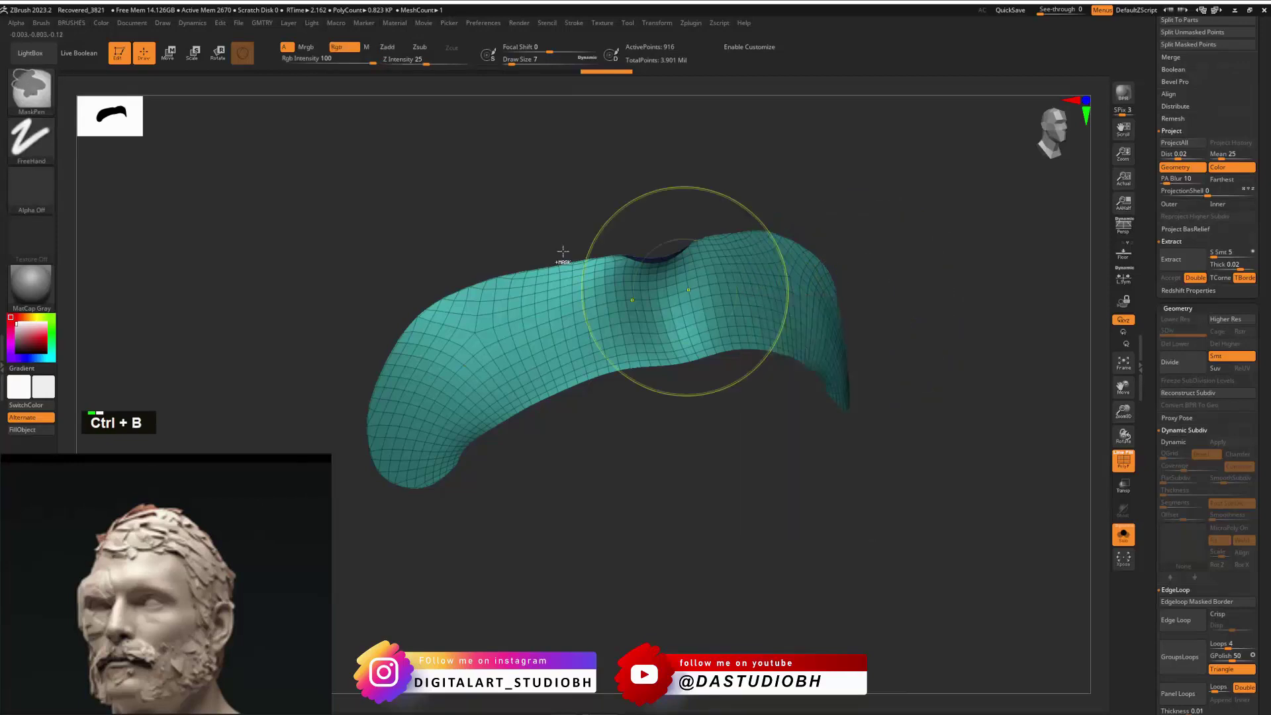
{"action": "right_click_drag", "start_coordinate": [656, 226], "coordinate": [862, 278]}
{"action": "key", "text": "space"}
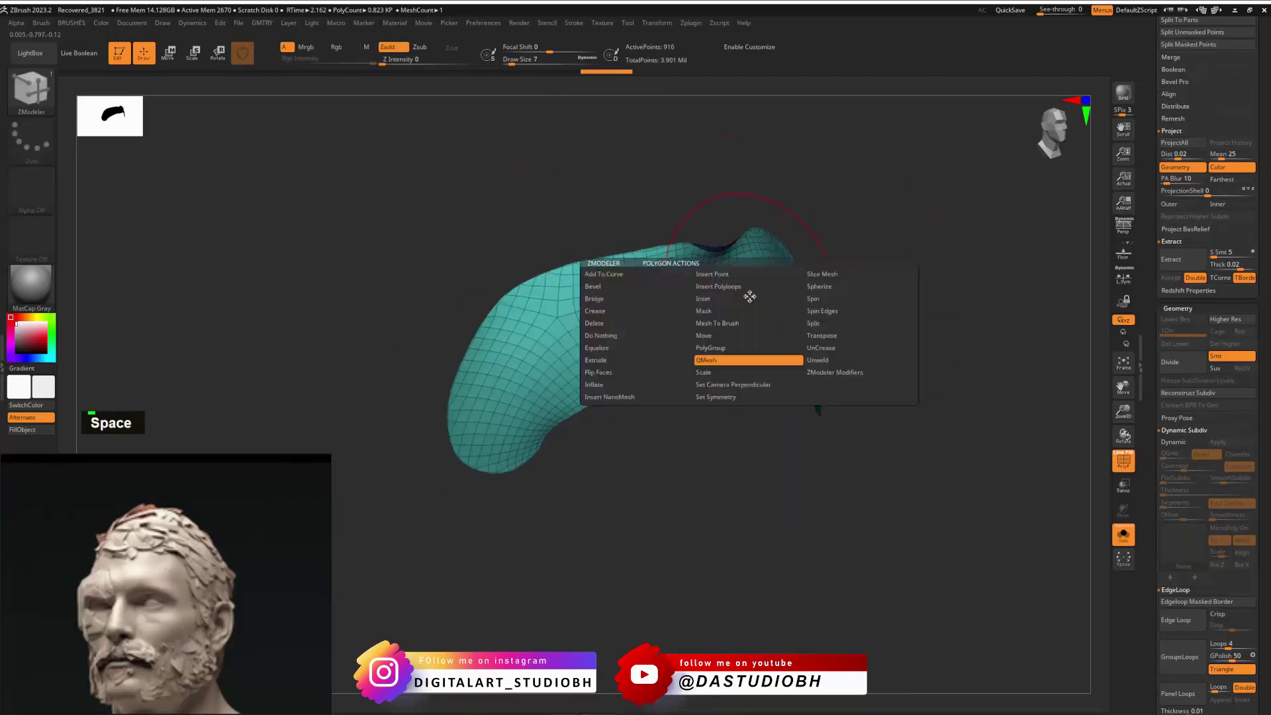
{"action": "left_click", "coordinate": [617, 360]}
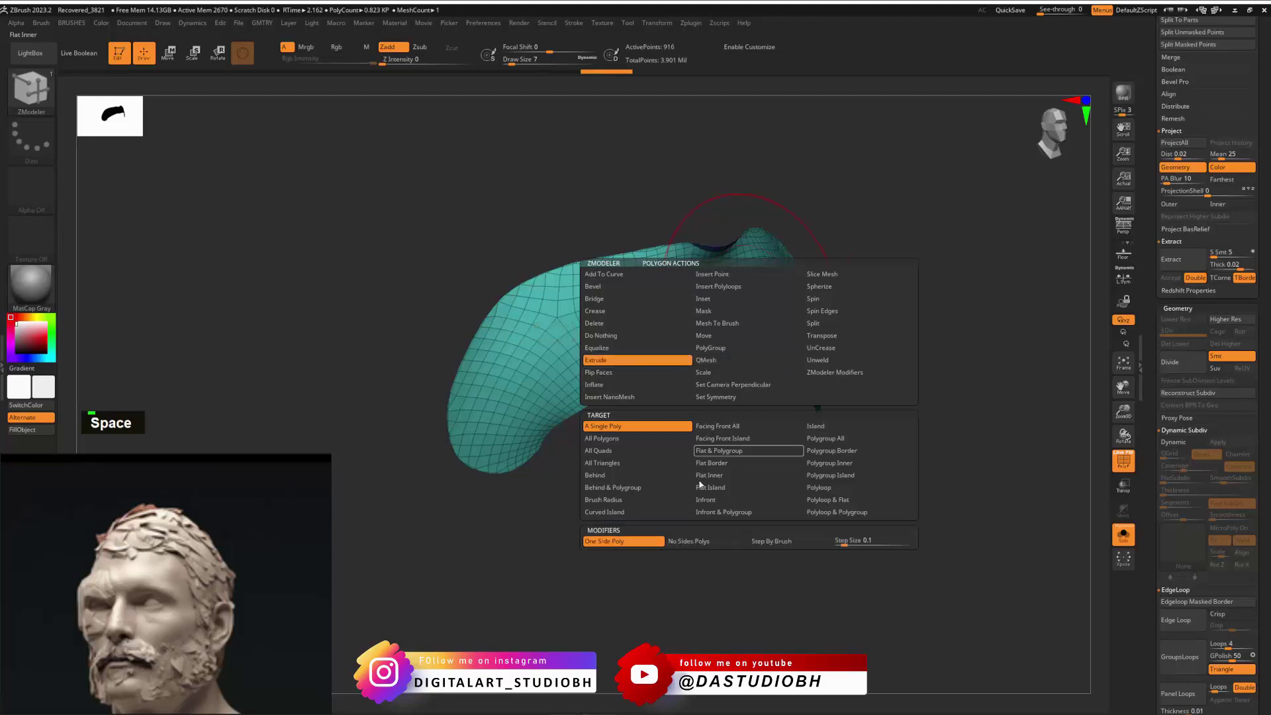
{"action": "left_click", "coordinate": [610, 440]}
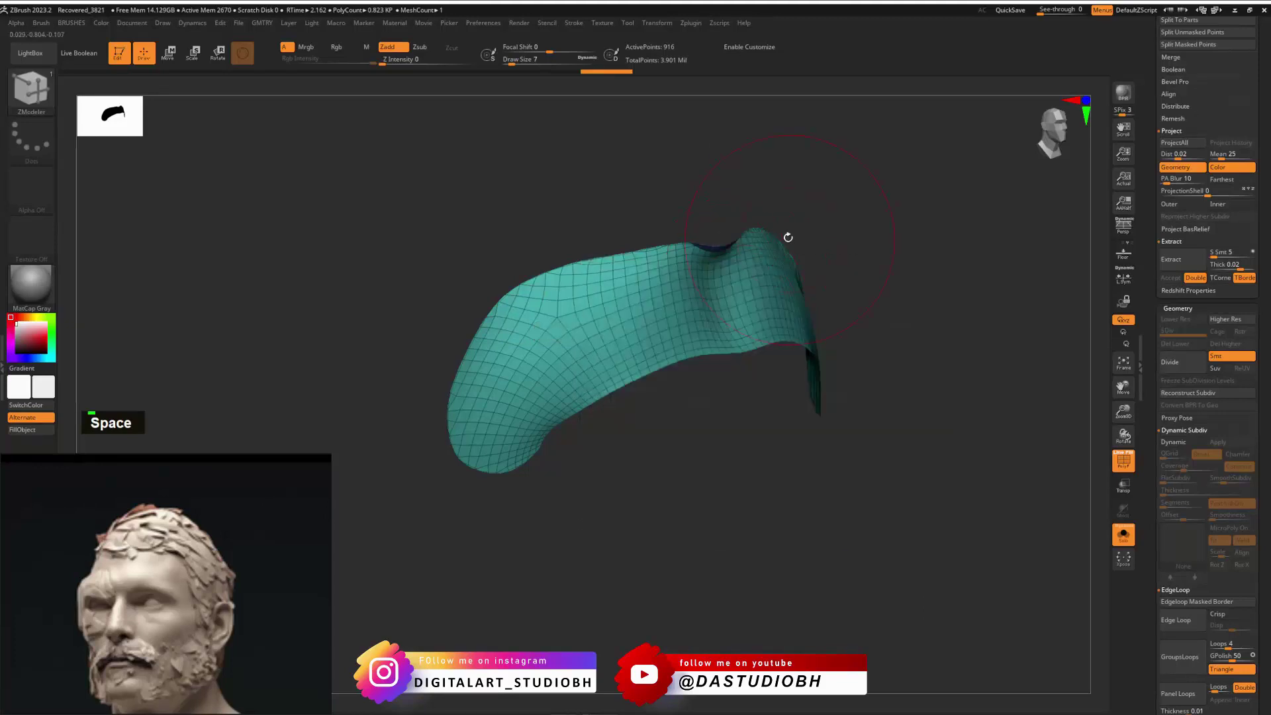
{"action": "mouse_move", "coordinate": [716, 249]}
{"action": "right_mouse_down"}
{"action": "mouse_move", "coordinate": [711, 220]}
{"action": "mouse_move", "coordinate": [720, 265]}
{"action": "mouse_move", "coordinate": [726, 253]}
{"action": "right_mouse_up"}
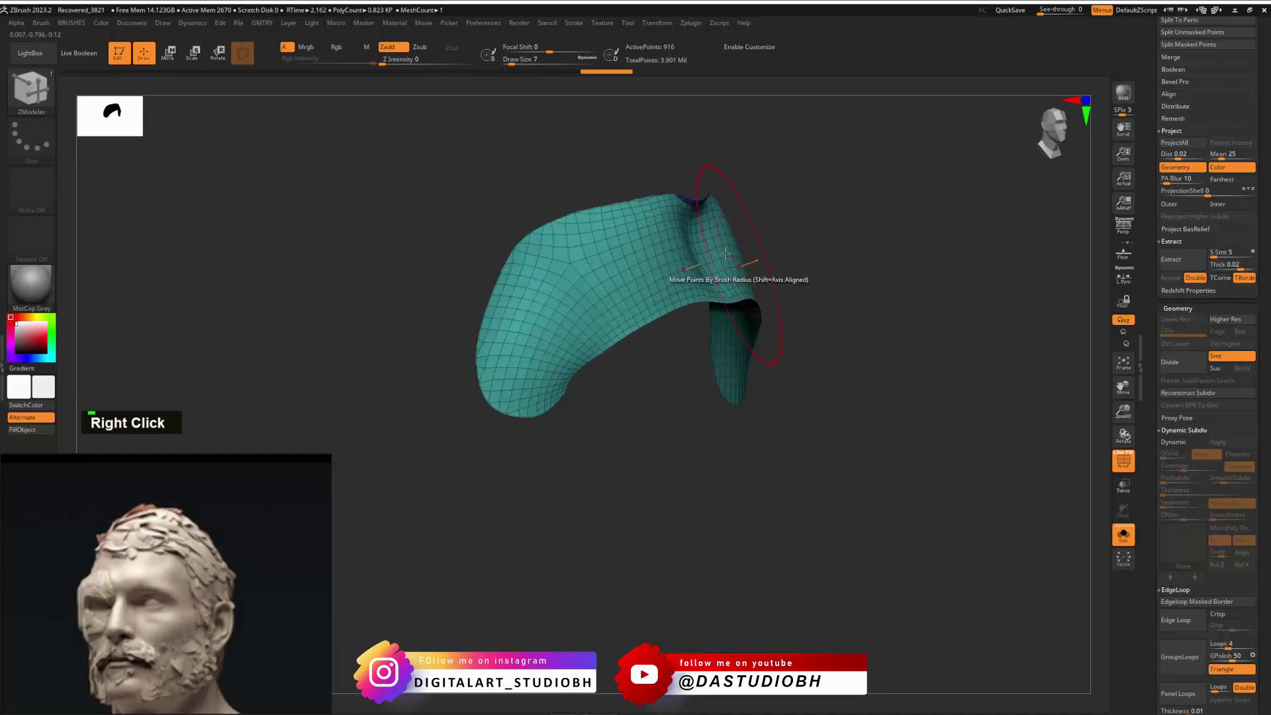
{"action": "left_click_drag", "start_coordinate": [721, 253], "coordinate": [733, 248]}
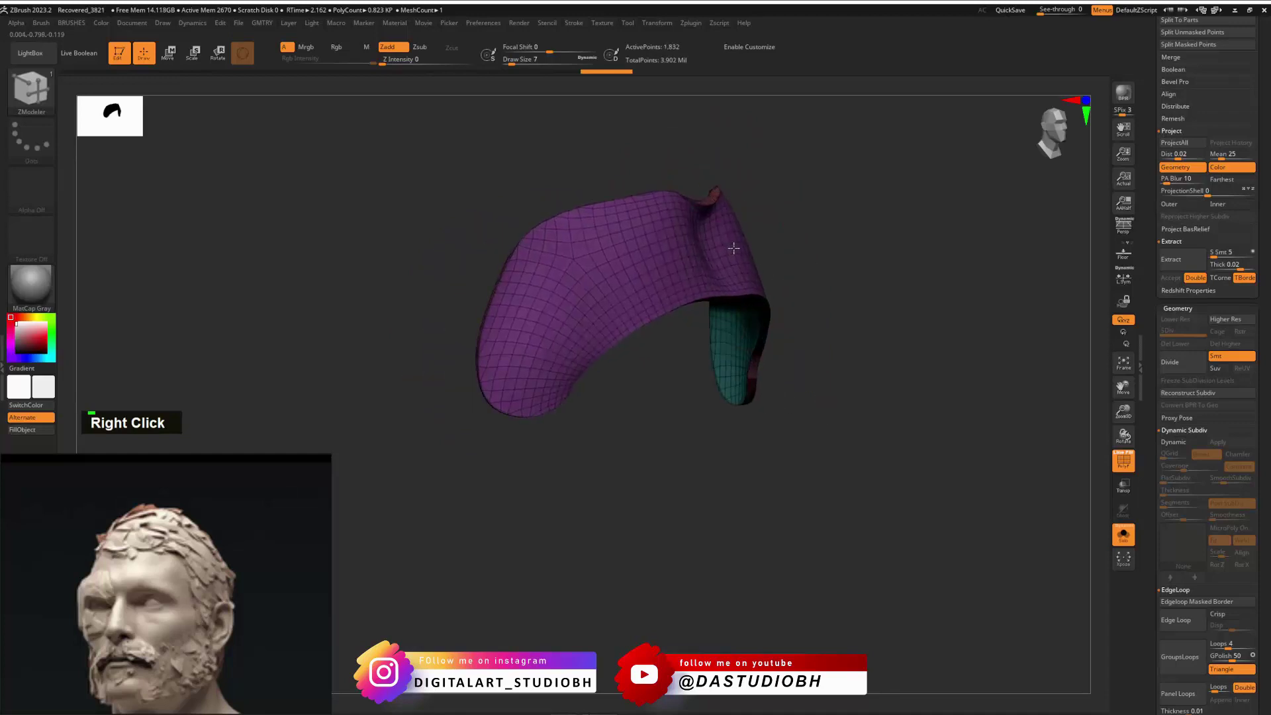